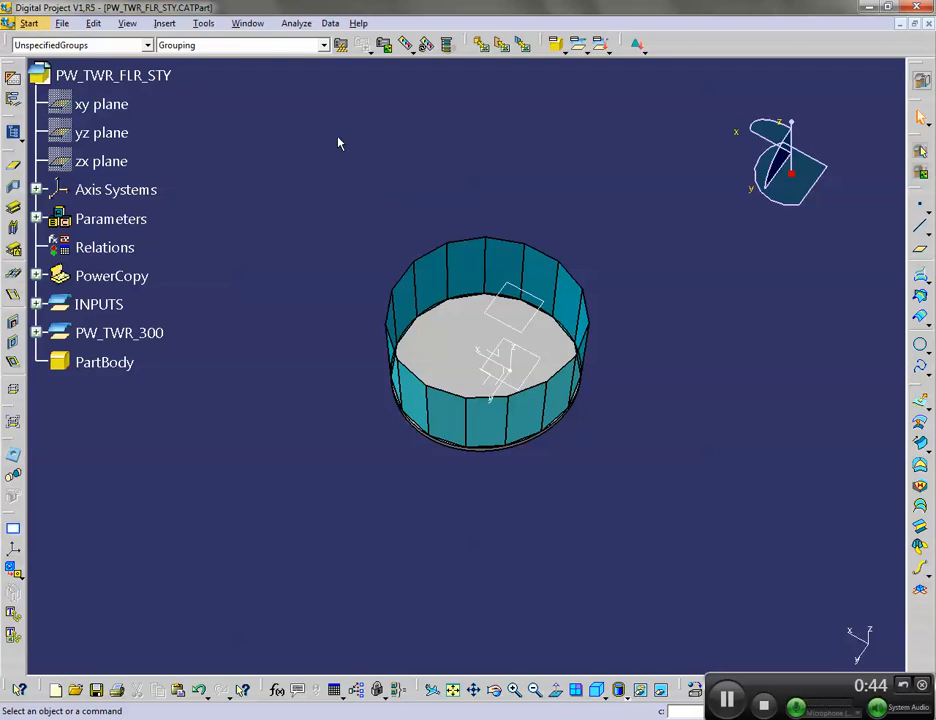
Switch to the Product Knowledge Template workbench and create a document template from PW_TWR_FLR_STY, expanding KnowledgeTemplates in the tree
left_click(33, 27)
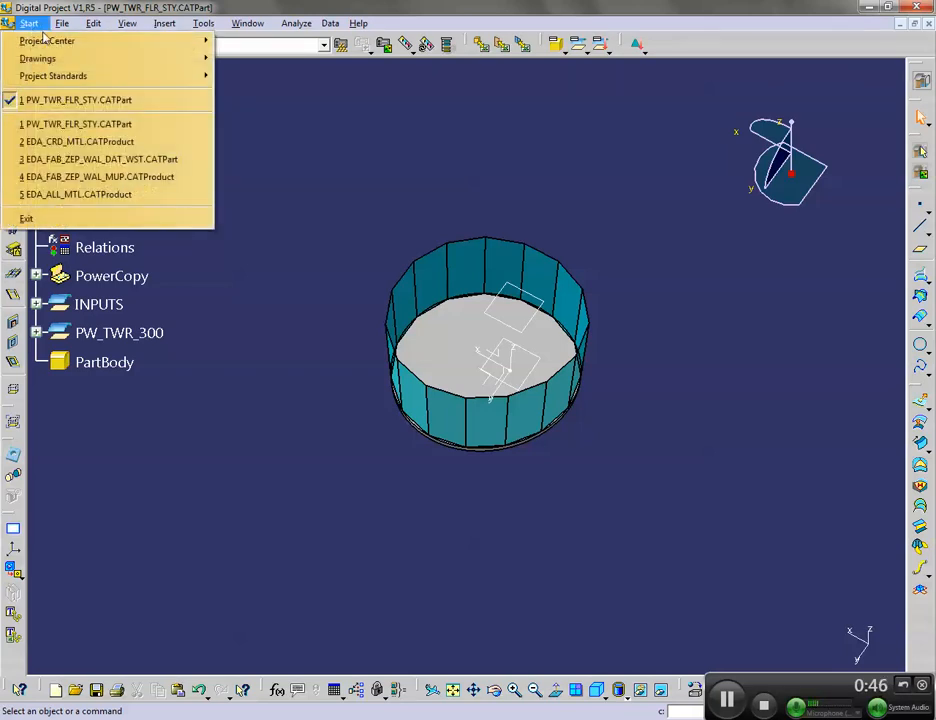
mouse_move(126, 51)
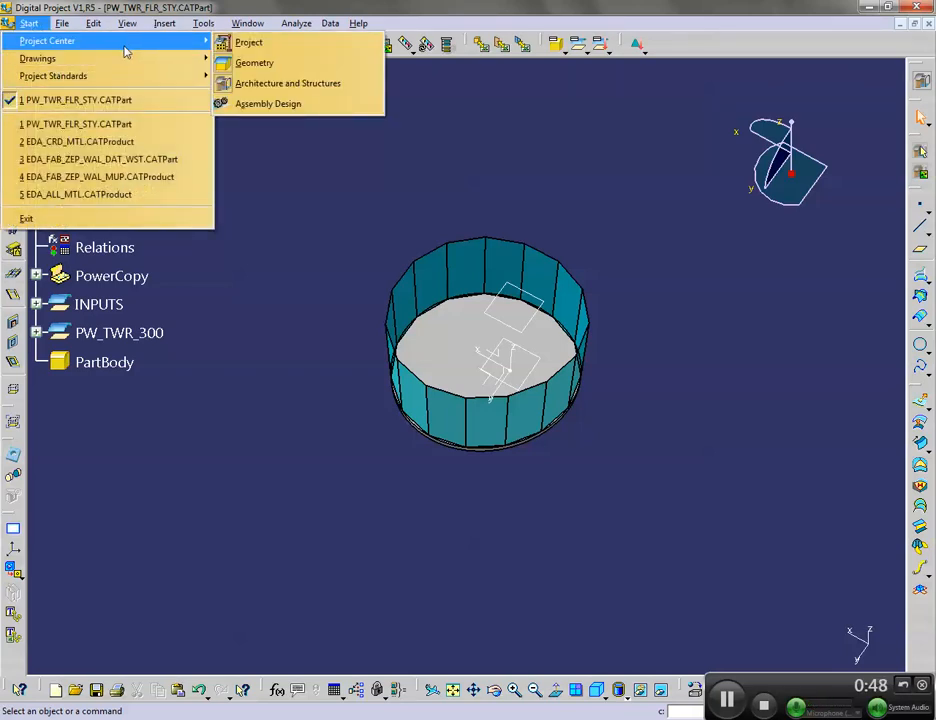
mouse_move(120, 76)
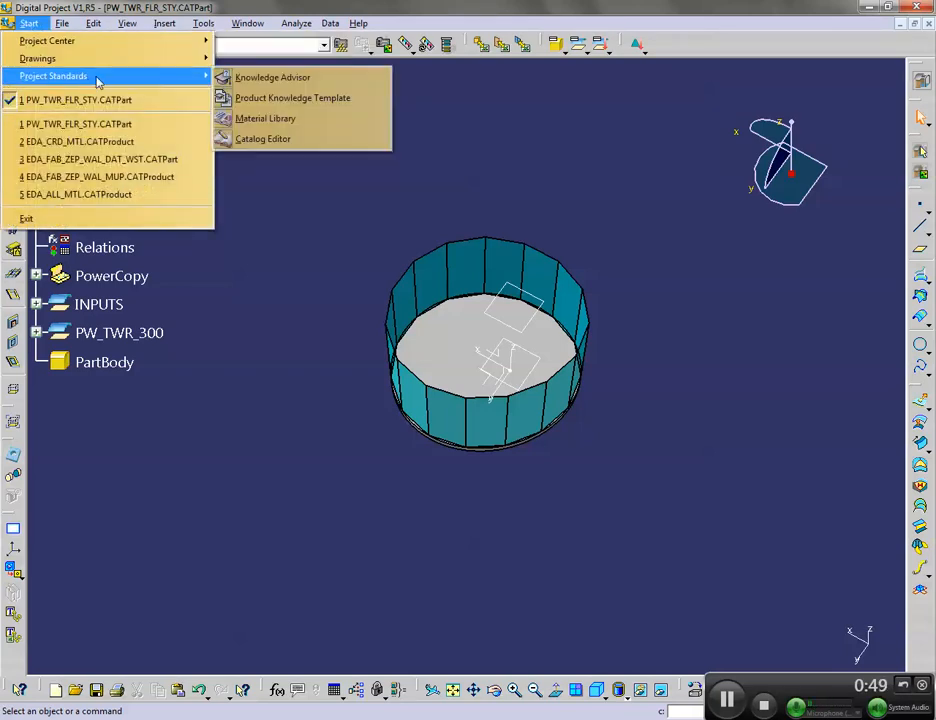
left_click(290, 100)
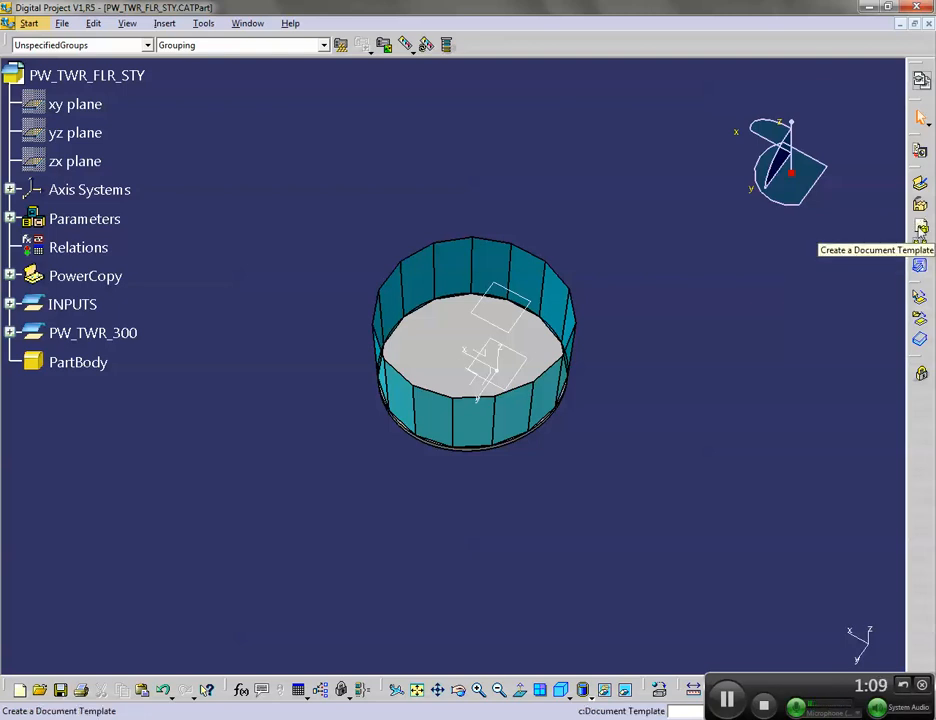
left_click(922, 229)
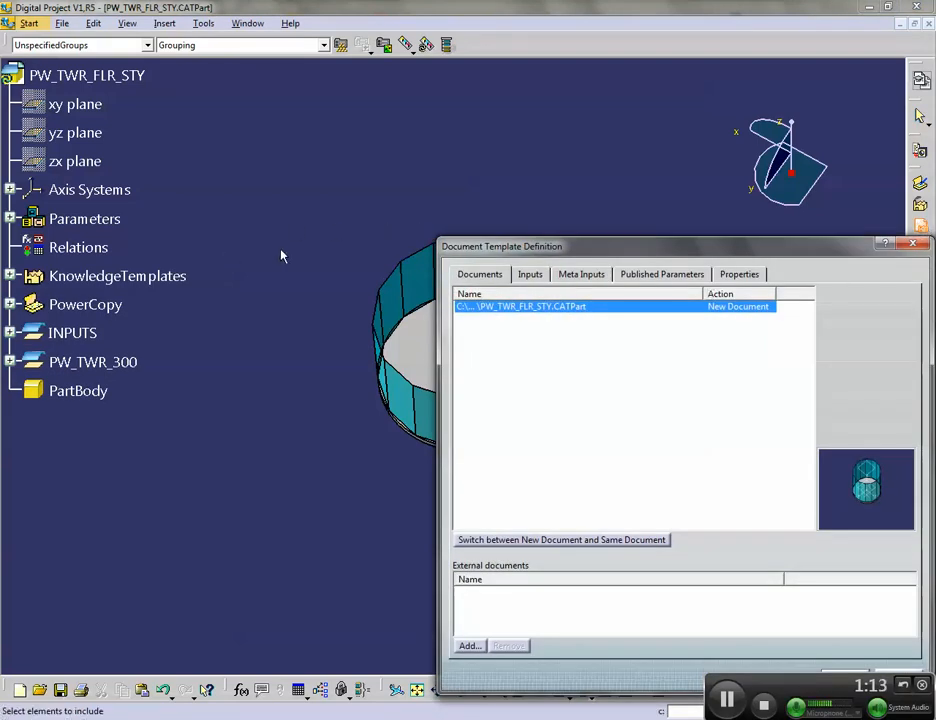
left_click(9, 276)
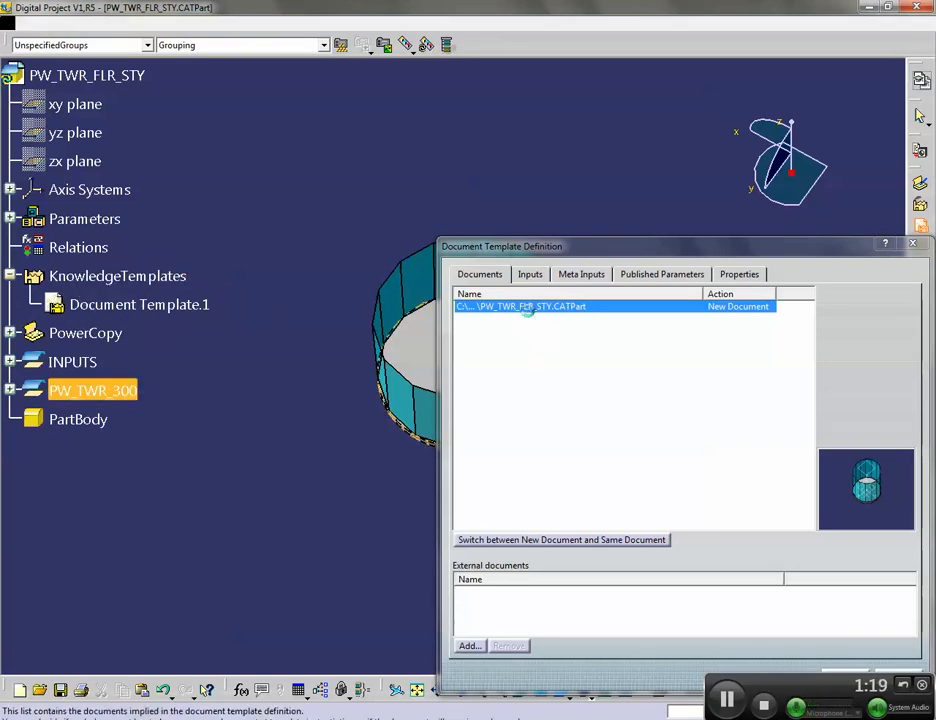
Add the planes PL_01 and PL_02 and the surface SRF from the INPUTS set as the document template's inputs
left_click_drag(540, 246, 450, 115)
left_click(440, 160)
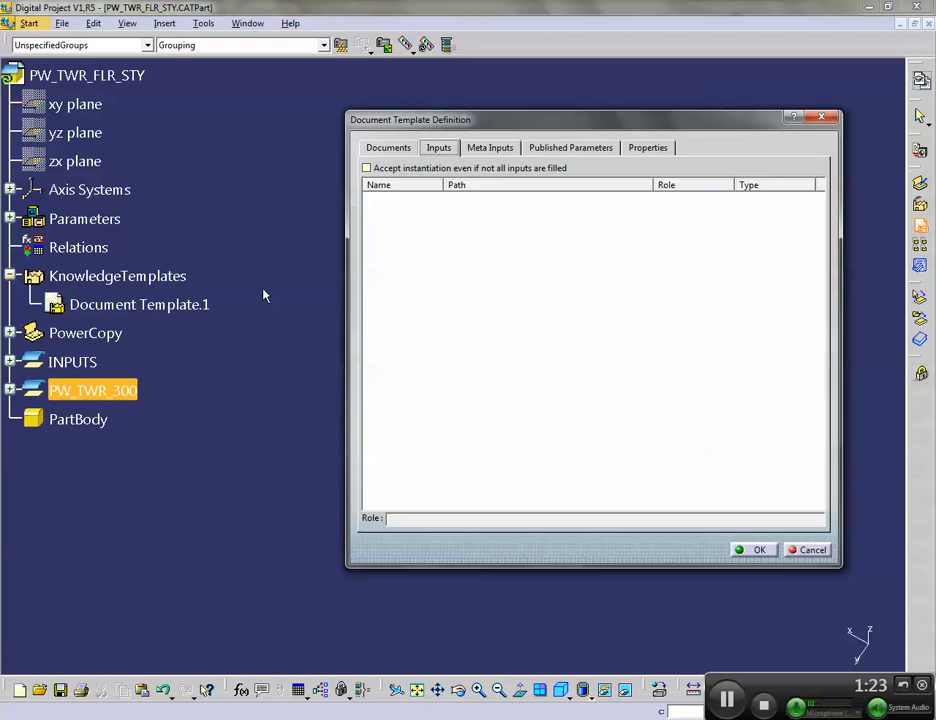
left_click(9, 362)
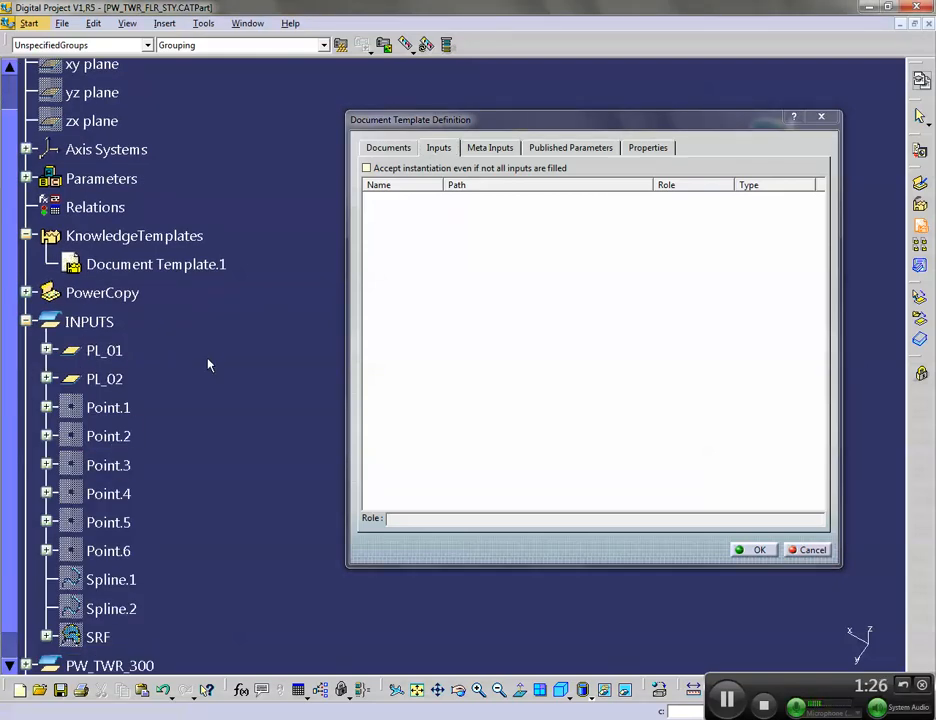
left_click(104, 350)
left_click(104, 379)
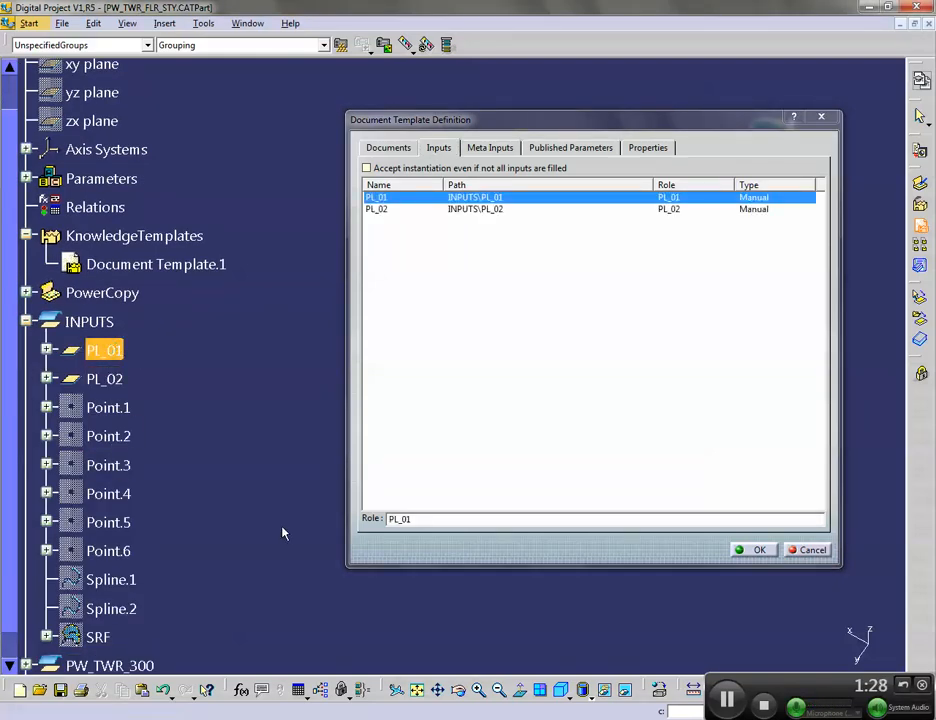
left_click(98, 636)
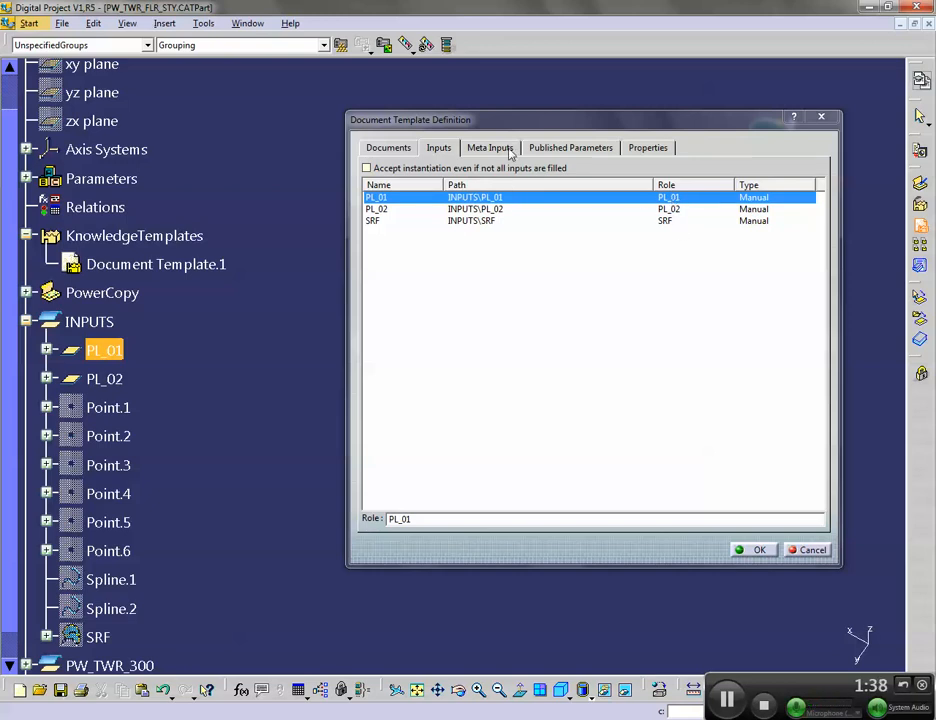
Add the NAME parameter from PW_TWR_300's ID_PARAMS to the document template's published parameters
left_click(506, 148)
left_click(578, 150)
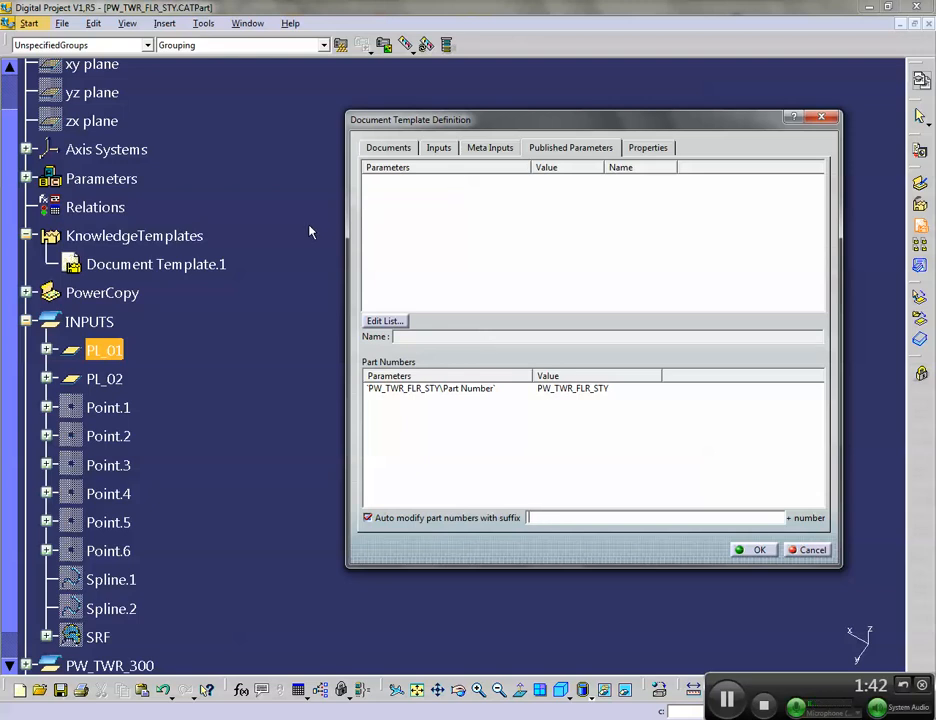
left_click(26, 321)
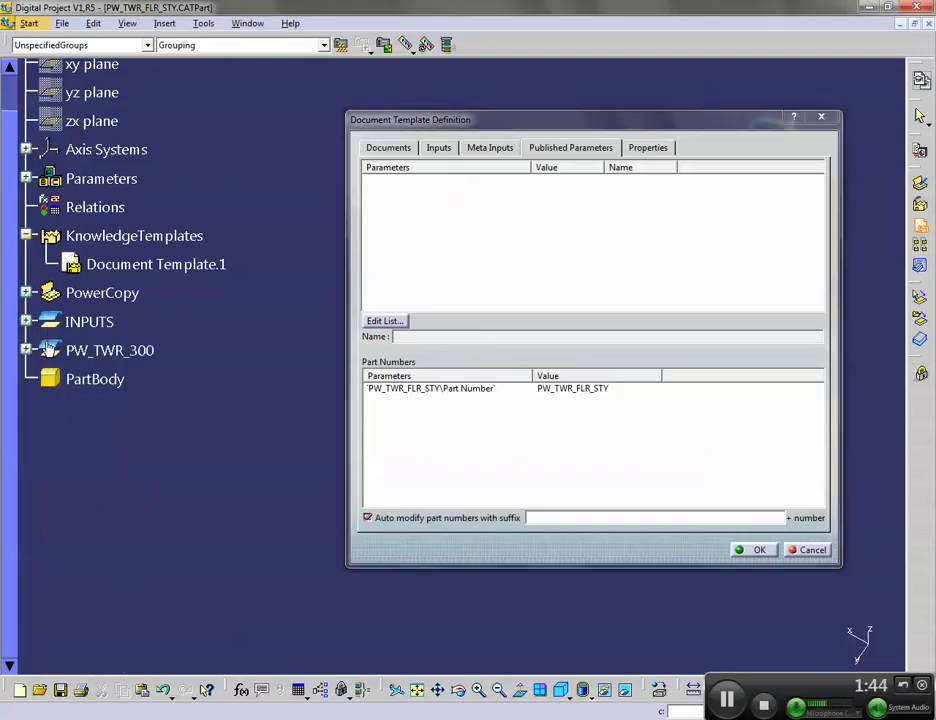
left_click(26, 350)
left_click(46, 378)
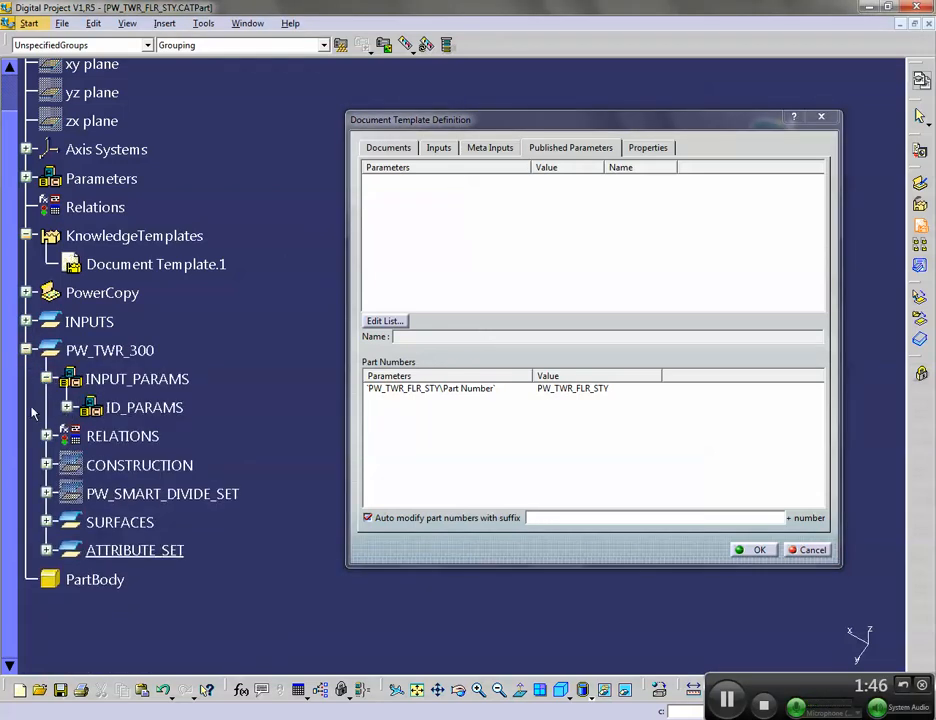
left_click(66, 407)
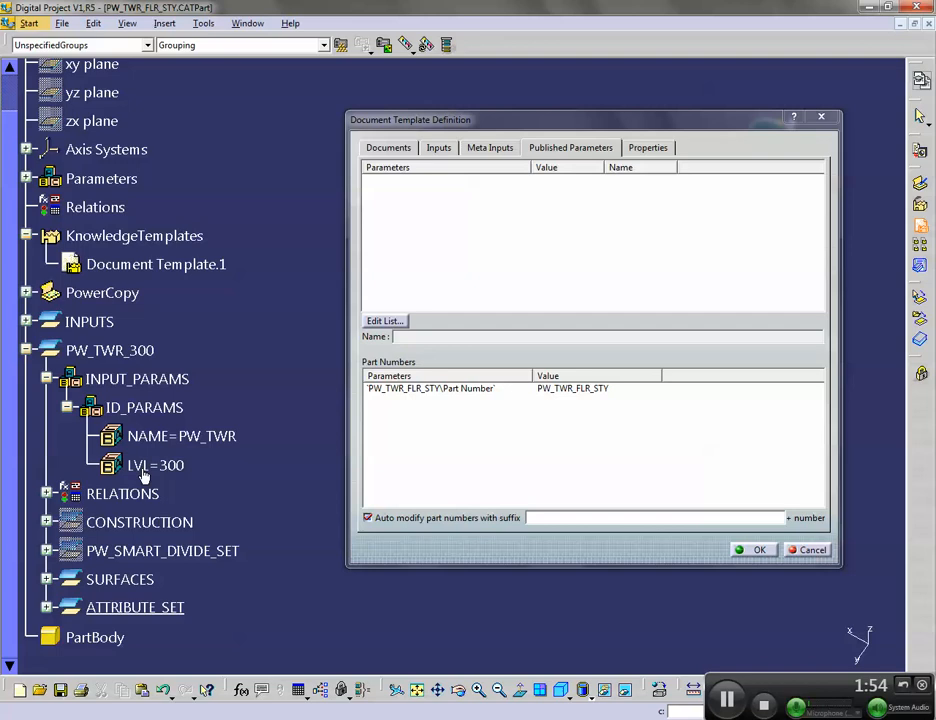
left_click(388, 321)
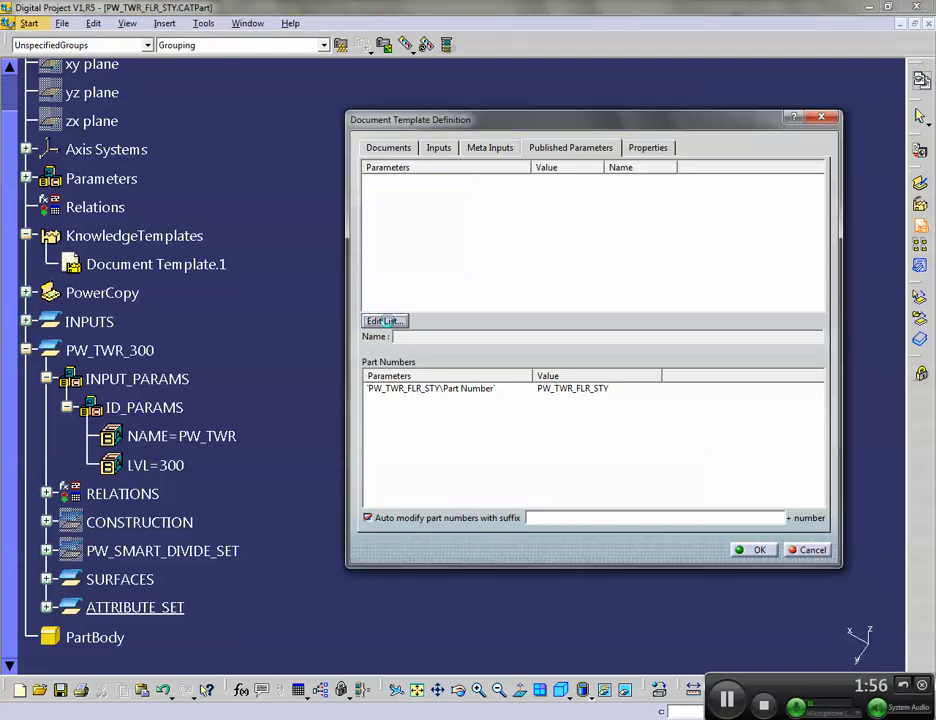
left_click(170, 436)
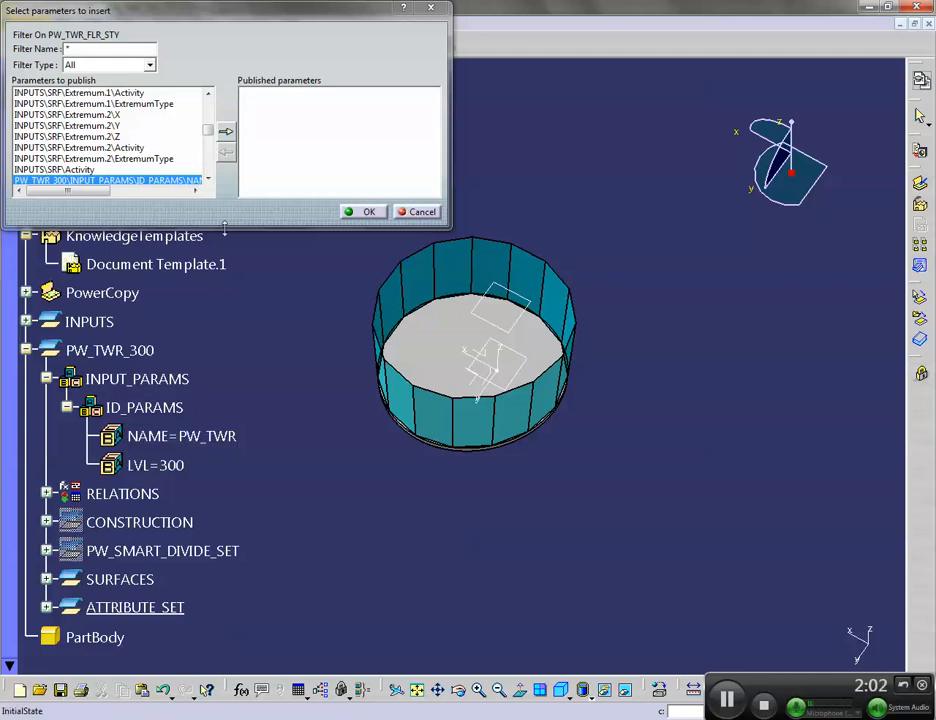
left_click_drag(208, 135, 209, 134)
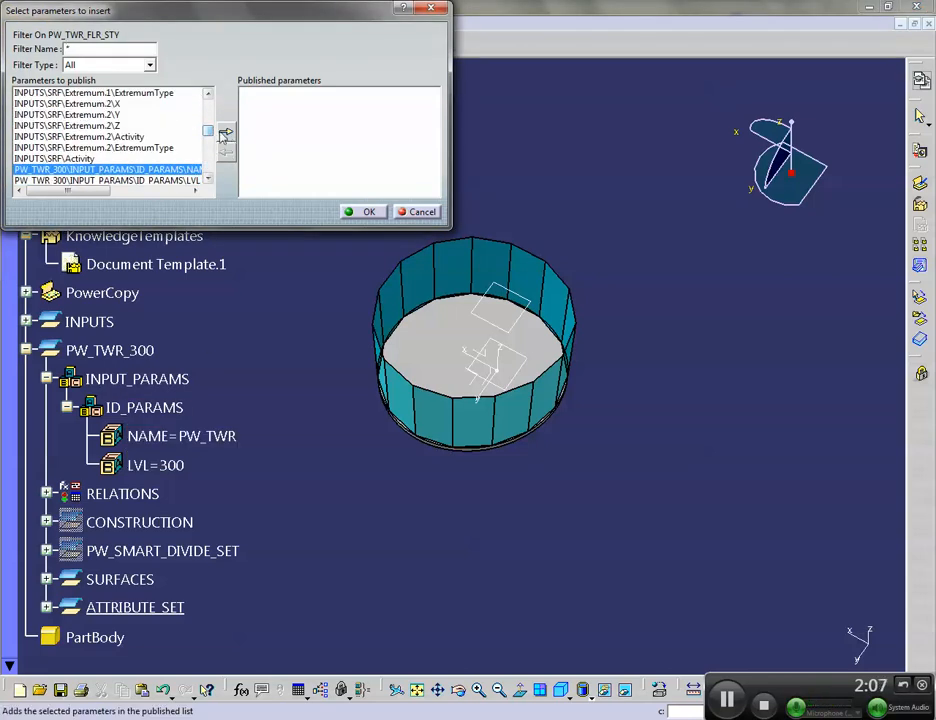
left_click(227, 134)
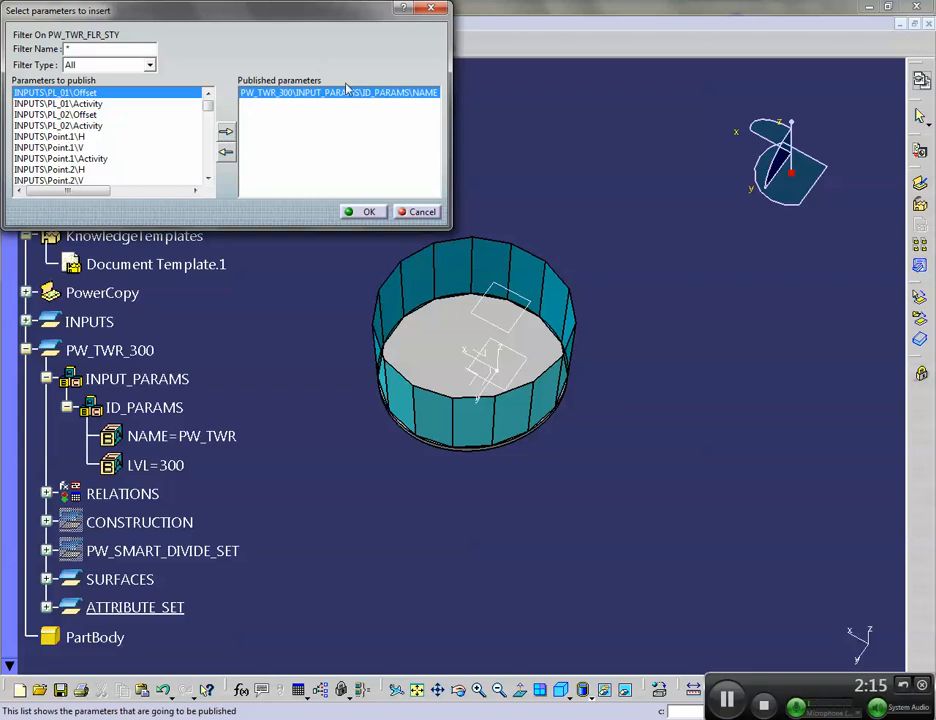
Publish the LVL parameter from ID_PARAMS as well, widen the name column and accept the document template definition
left_click(160, 465)
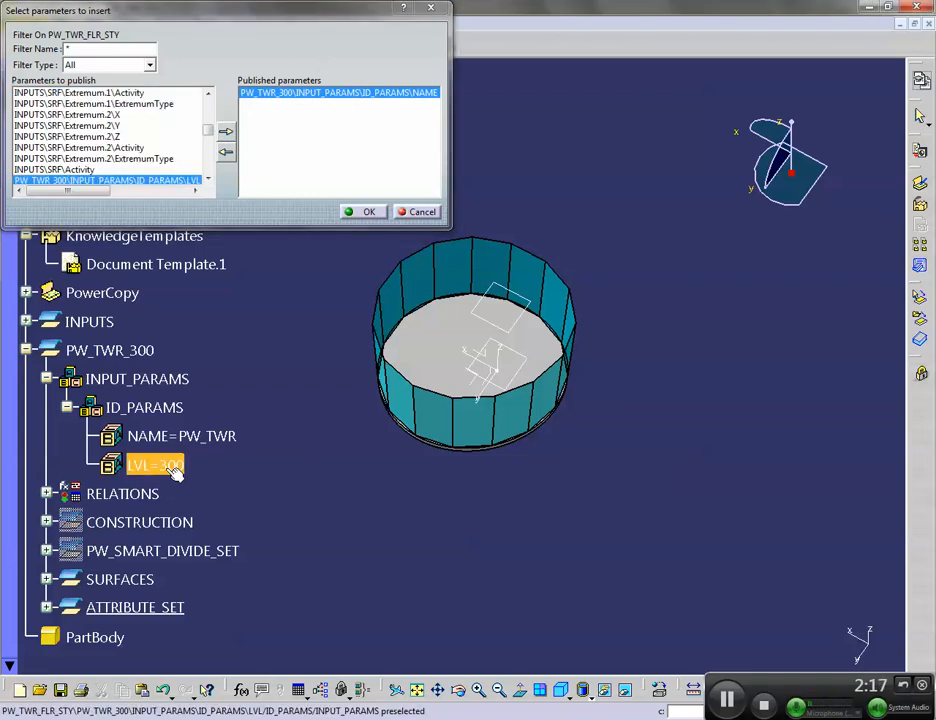
left_click(226, 131)
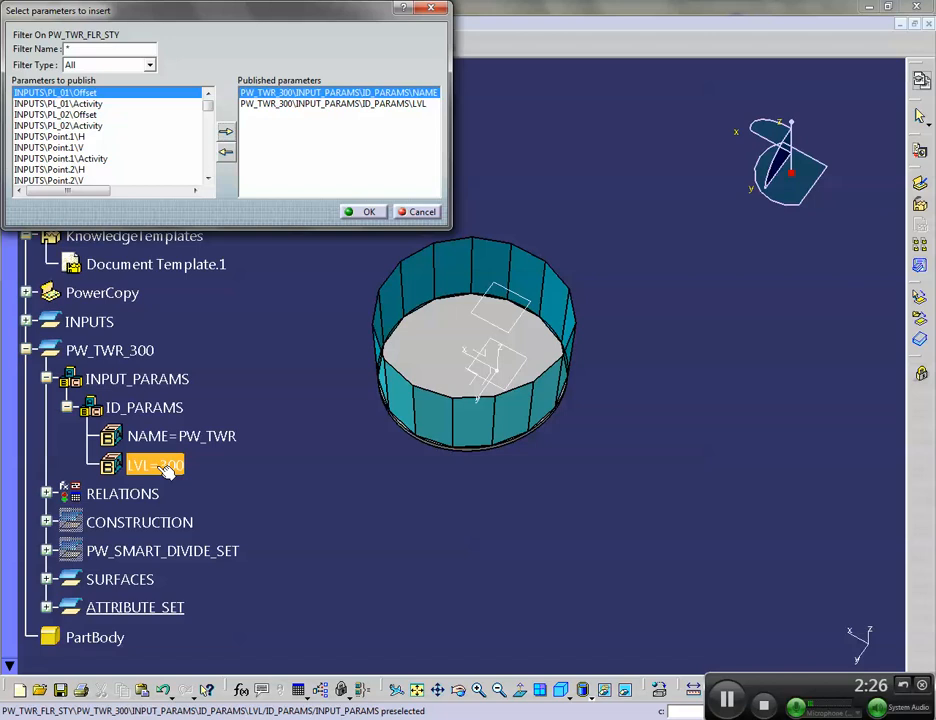
left_click(362, 211)
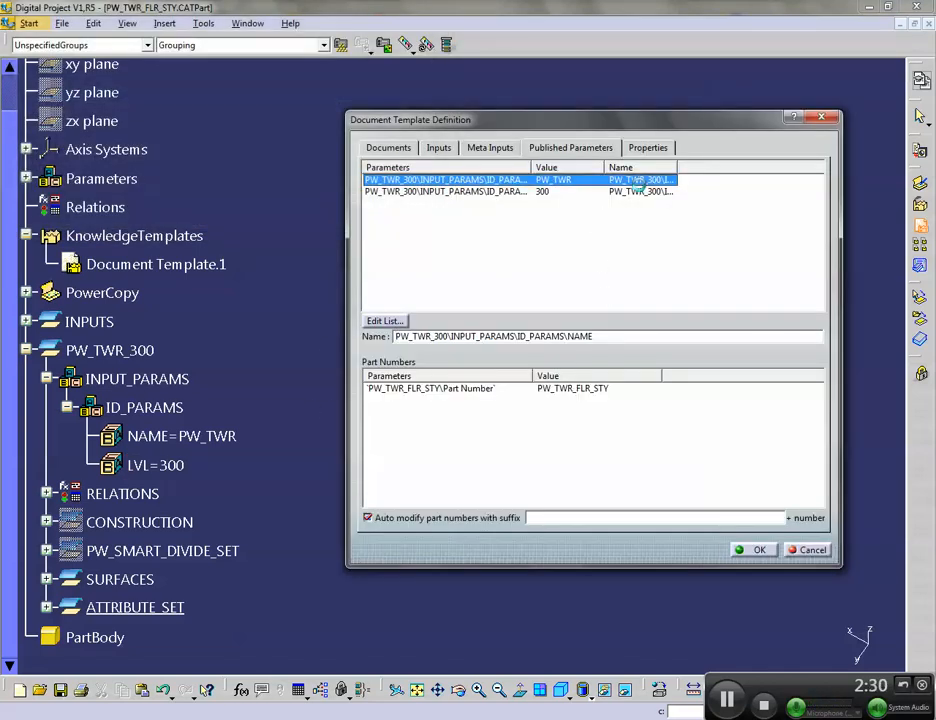
left_click(630, 191)
left_click(648, 180)
double_click(677, 167)
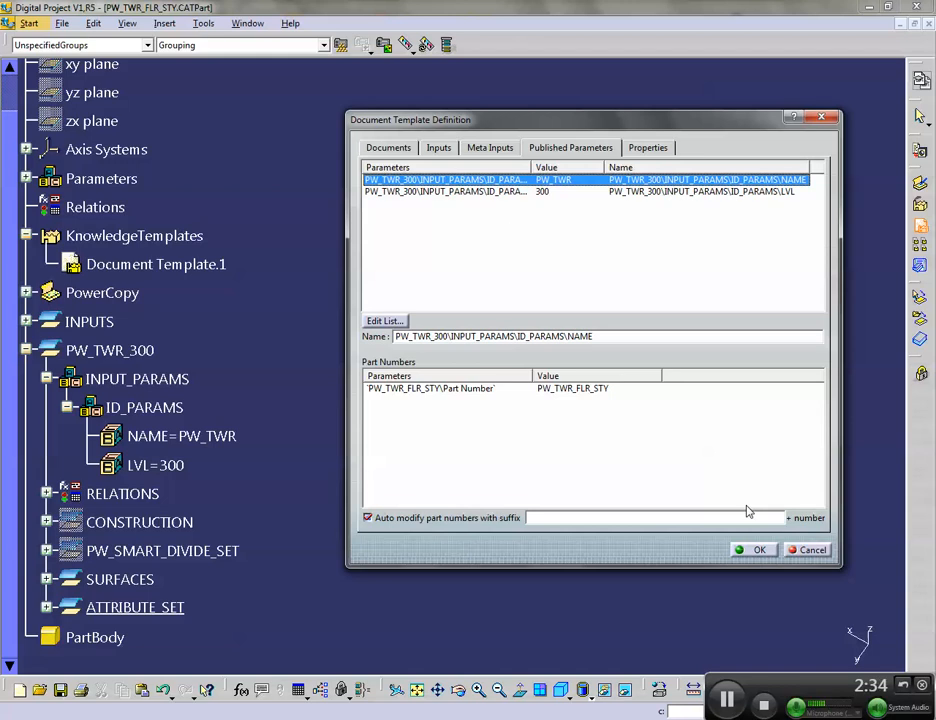
left_click(755, 549)
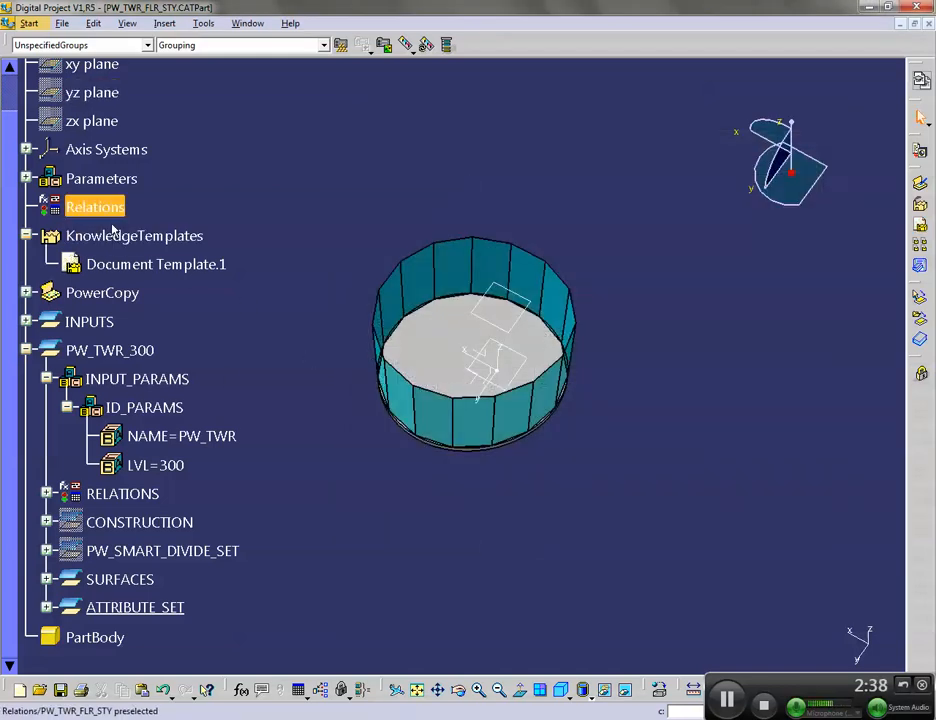
Copy the feature name of the PW_TWR_FLR_STY power copy from its properties
scroll(66, 118, "up", 1)
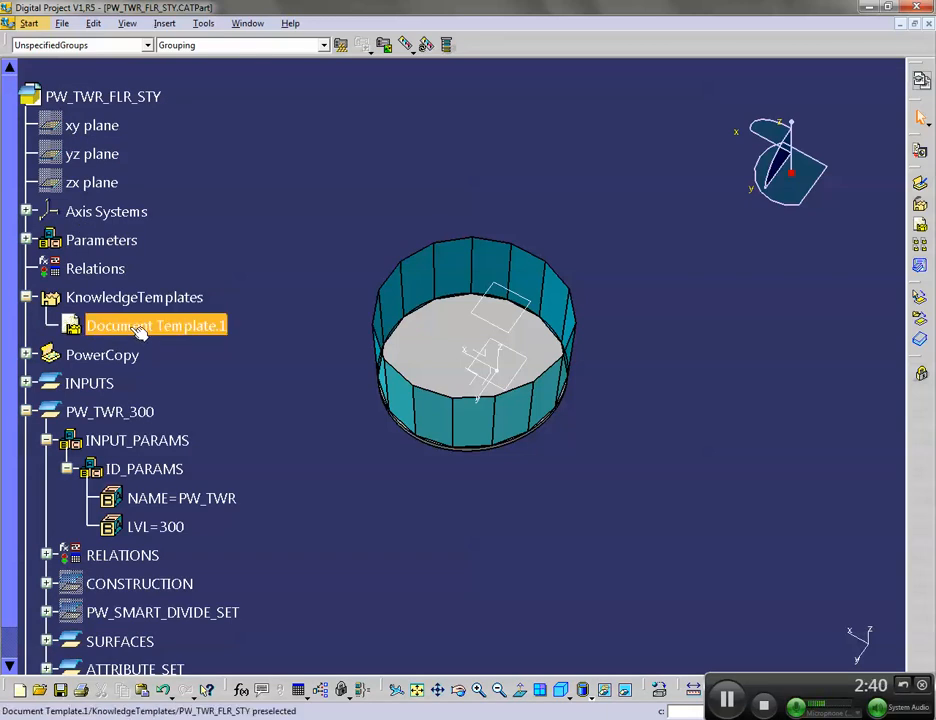
left_click(25, 354)
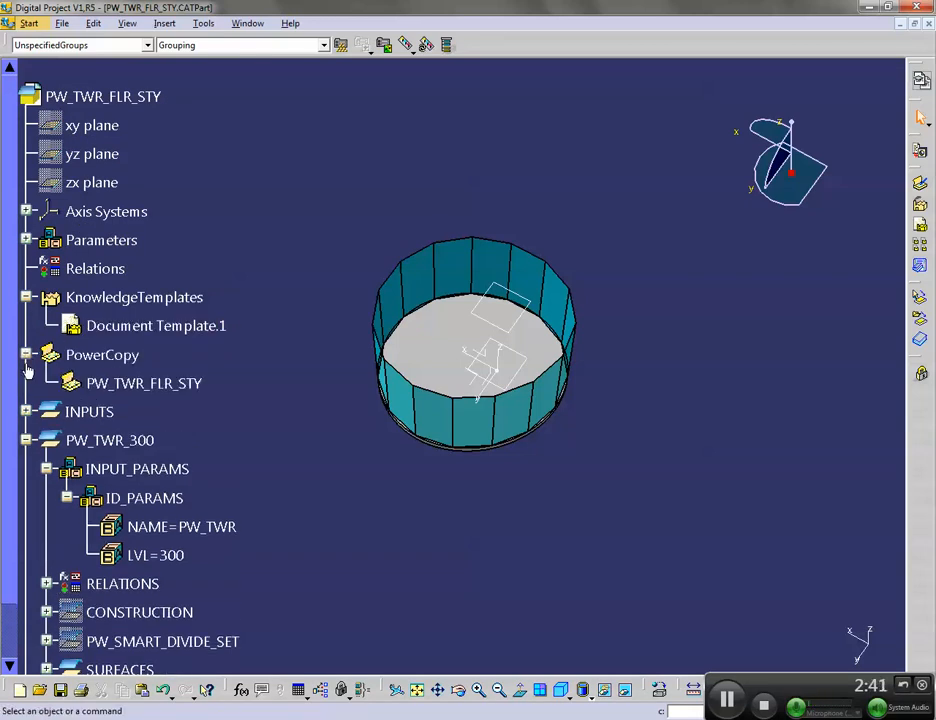
right_click(163, 385)
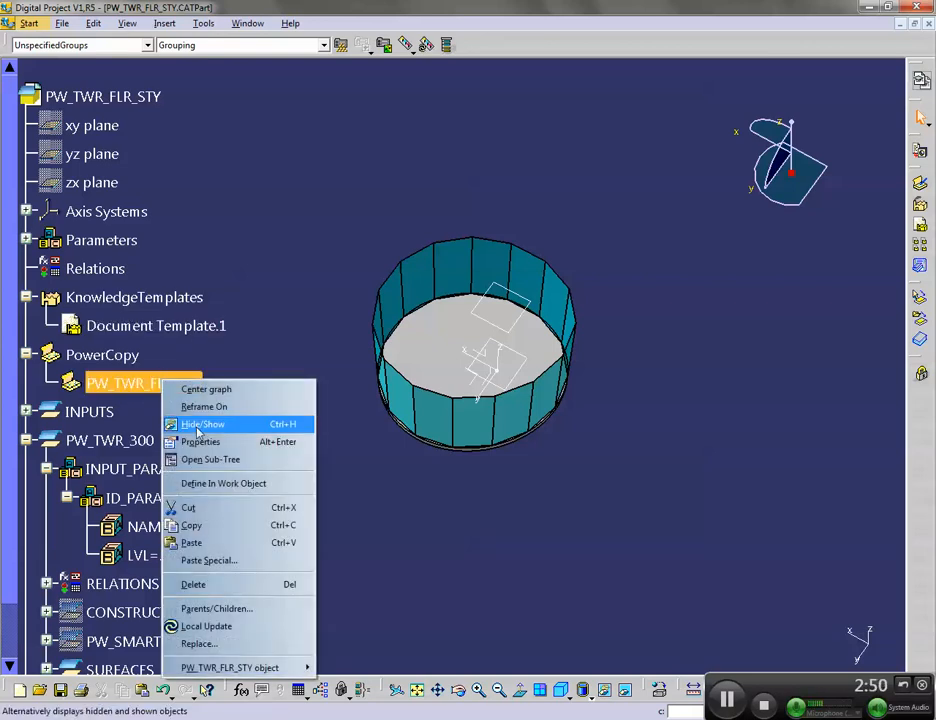
left_click(203, 441)
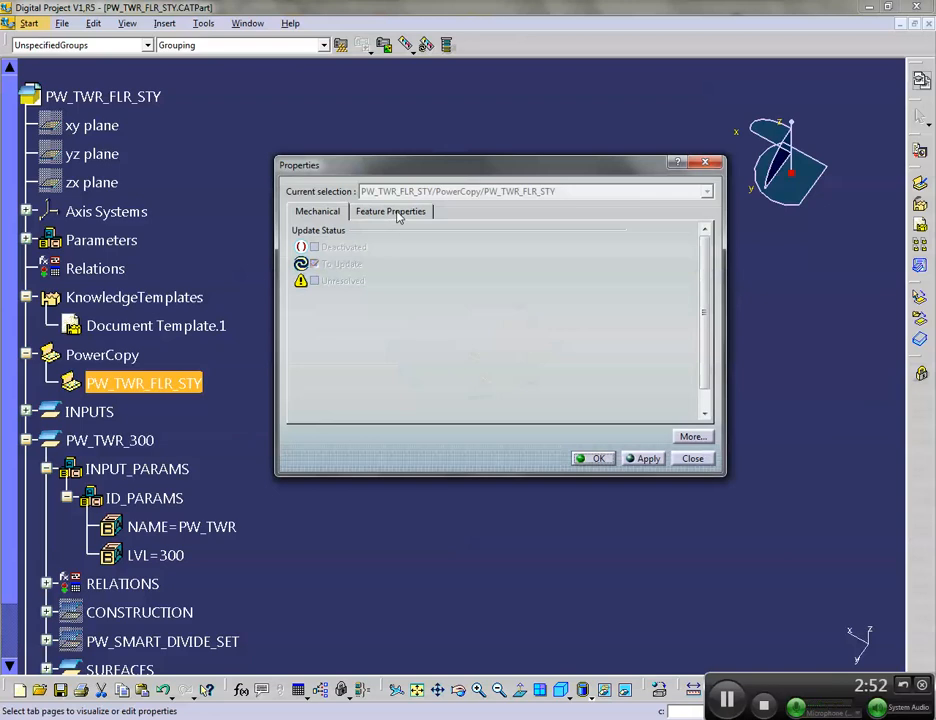
left_click(390, 211)
key("ctrl+c")
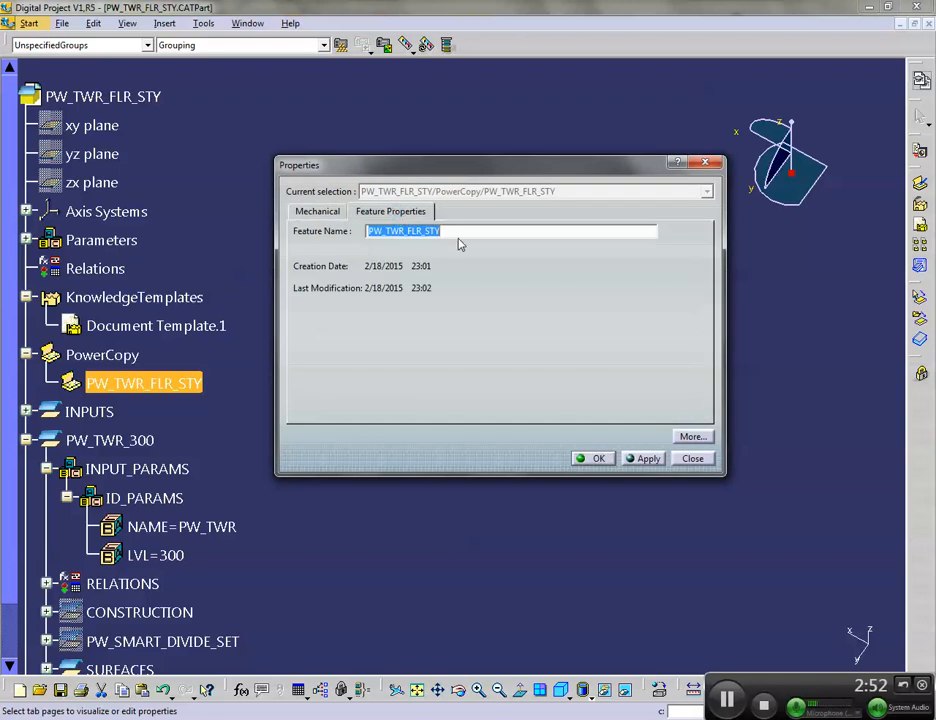
left_click(693, 459)
Rename the document template as DT_TWR_FLR_STY, reusing the copied name with the prefix PW replaced by DT
right_click(180, 330)
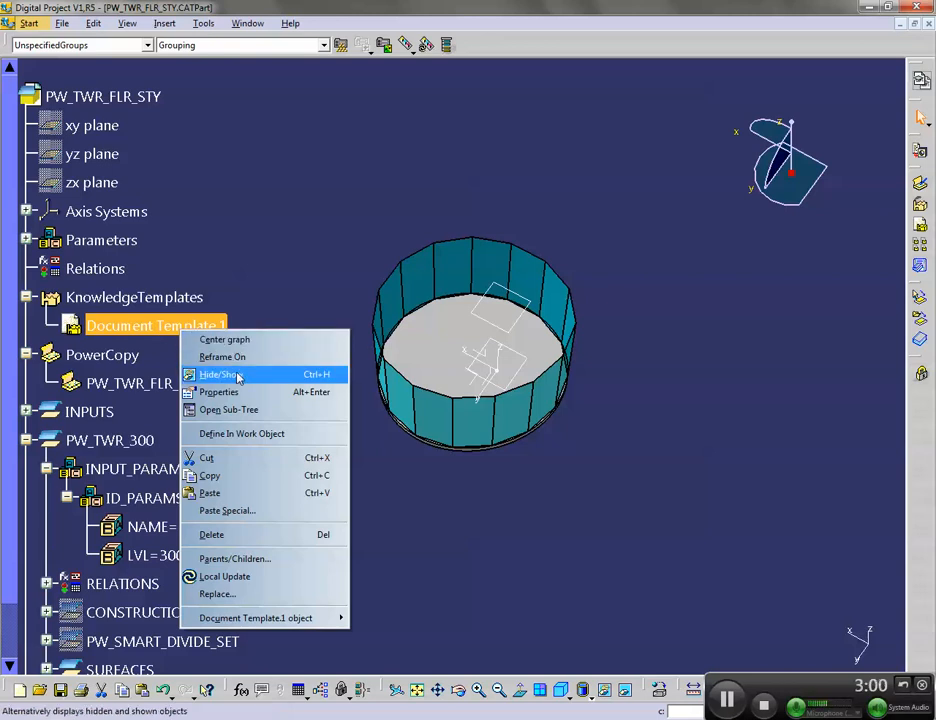
left_click(236, 396)
key("ctrl+v")
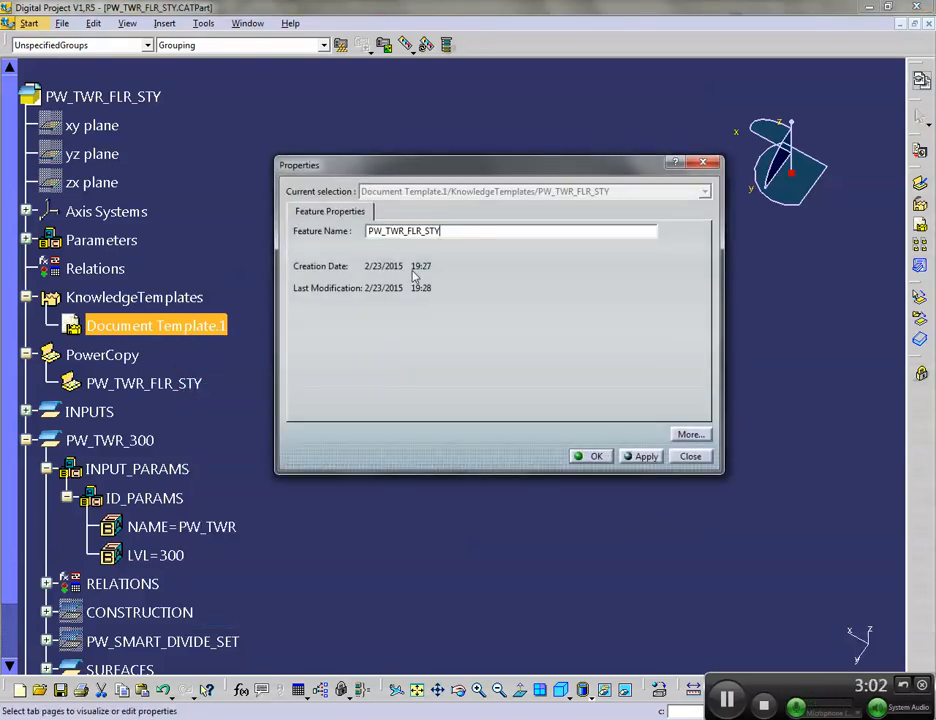
double_click(377, 232)
type("d")
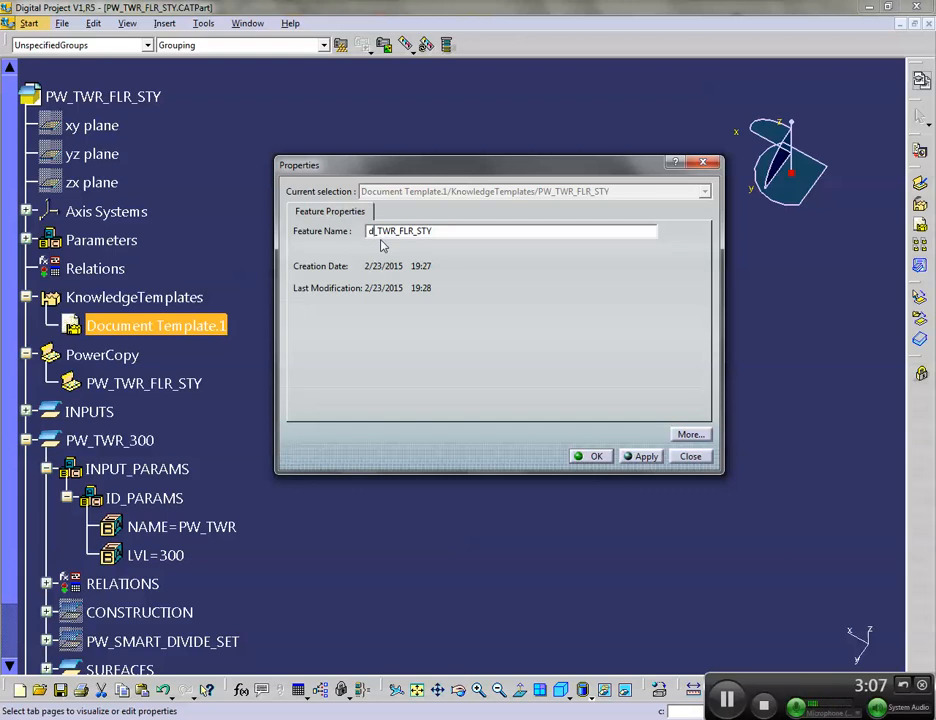
key("BackSpace")
type("DT")
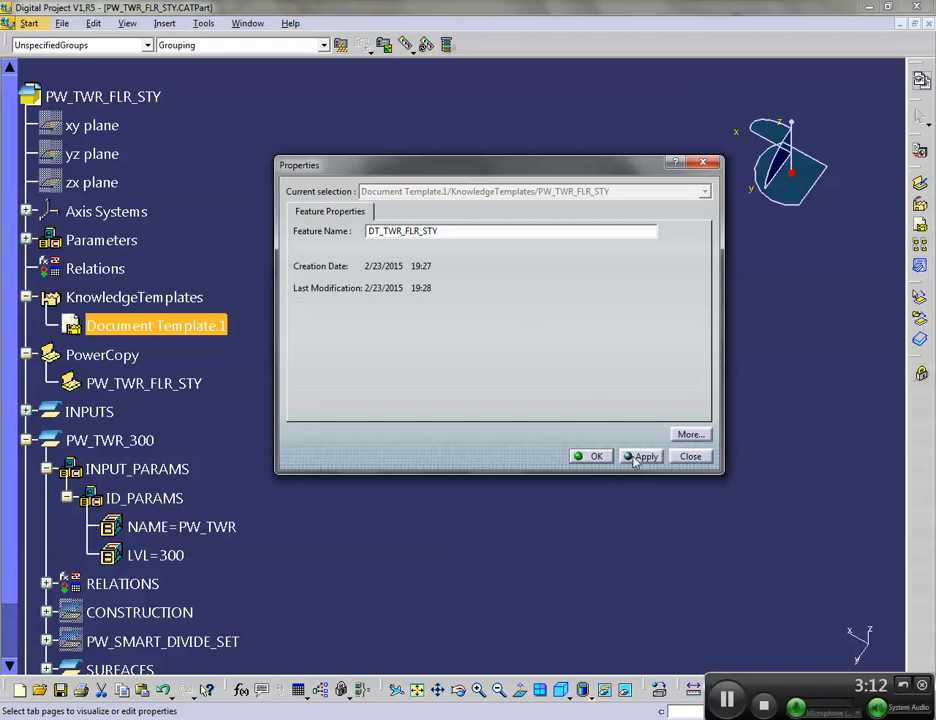
left_click(591, 456)
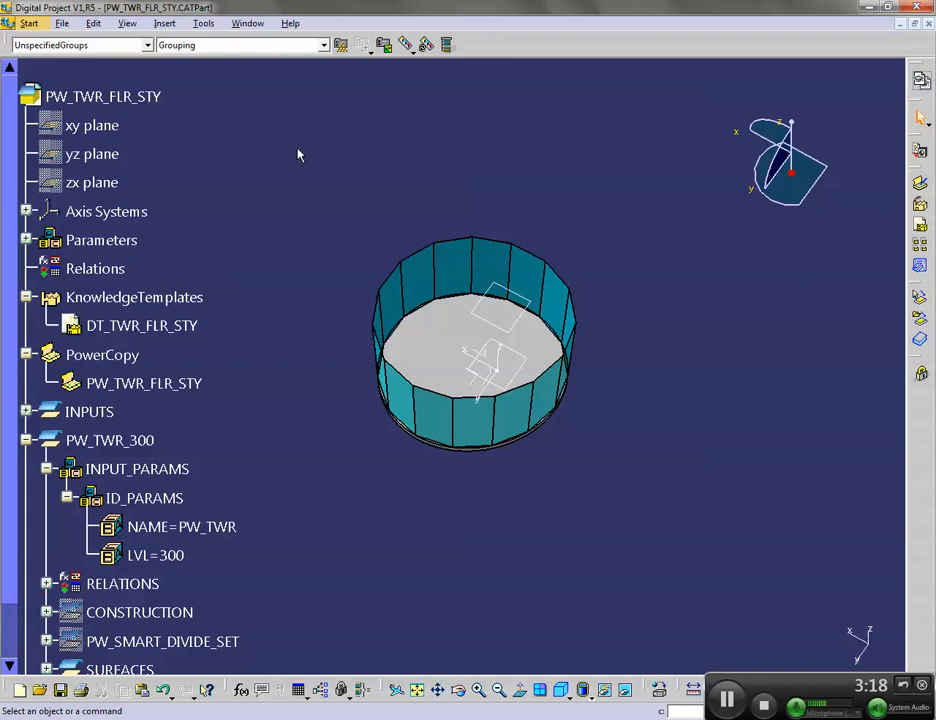
Save the part and switch to the knowledgeTypesCustom folder in Windows Explorer
key("ctrl+s")
mouse_move(136, 718)
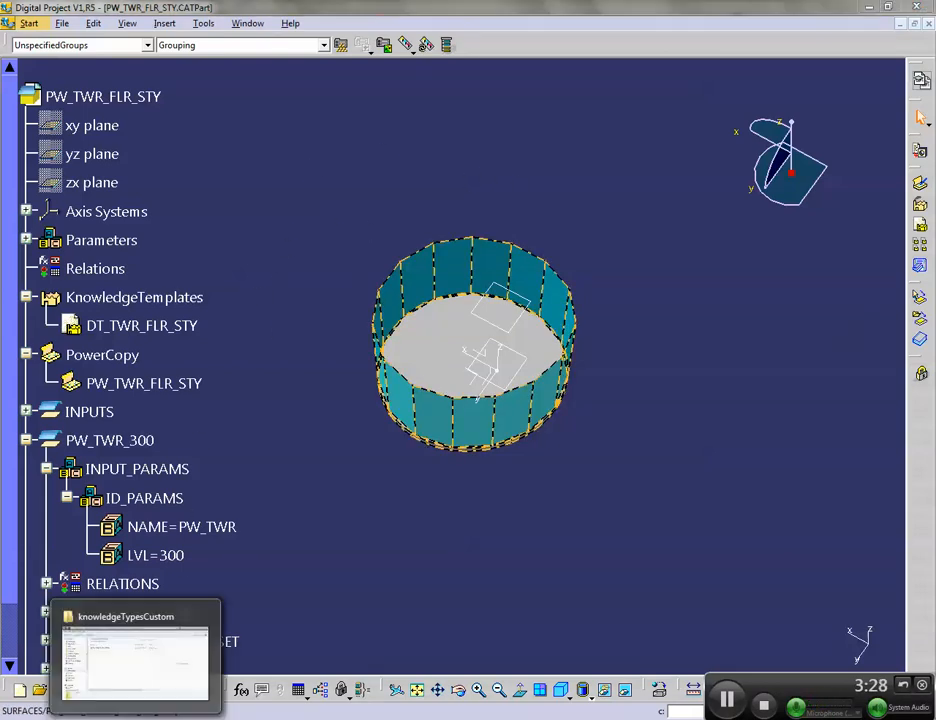
left_click(160, 665)
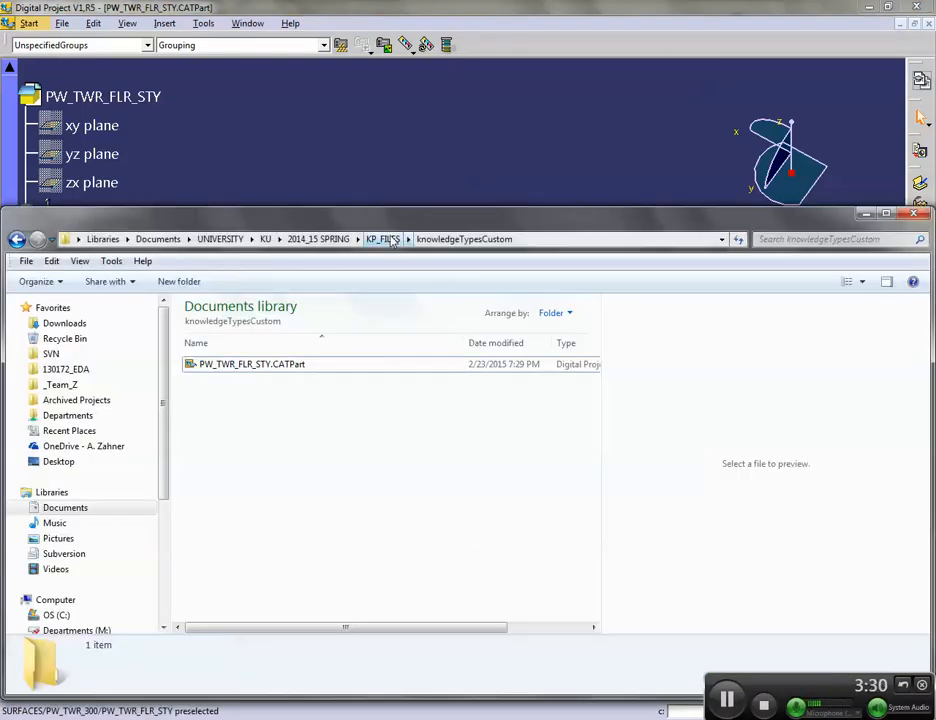
Open MyCatalog.catalog from the knowledgeResourcesCatalogs folder in Digital Project
left_click(390, 240)
double_click(266, 383)
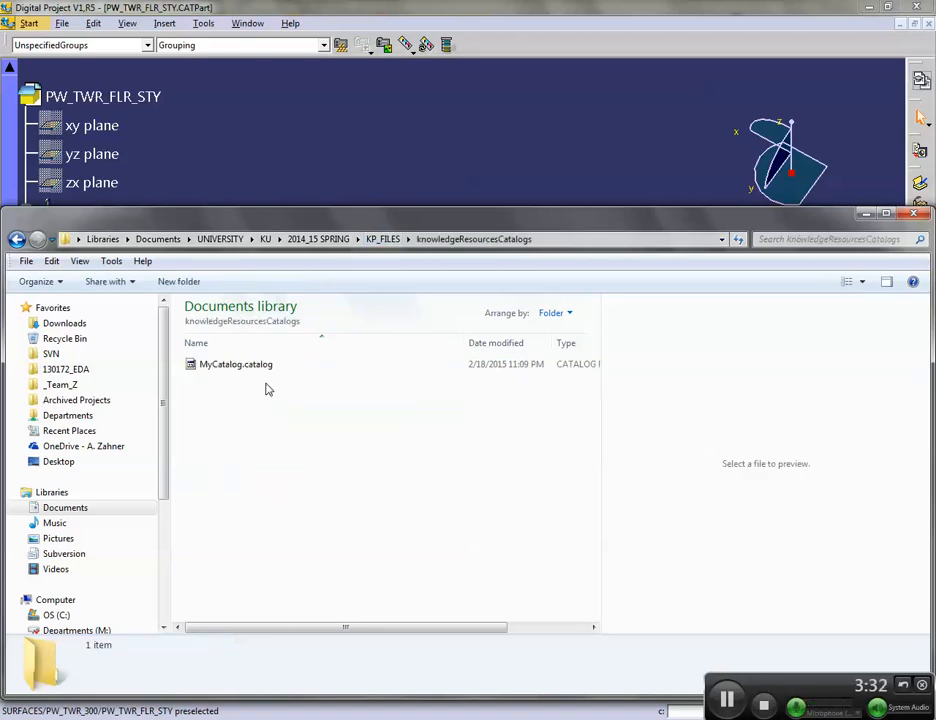
left_click_drag(382, 221, 670, 142)
left_click_drag(510, 277, 213, 282)
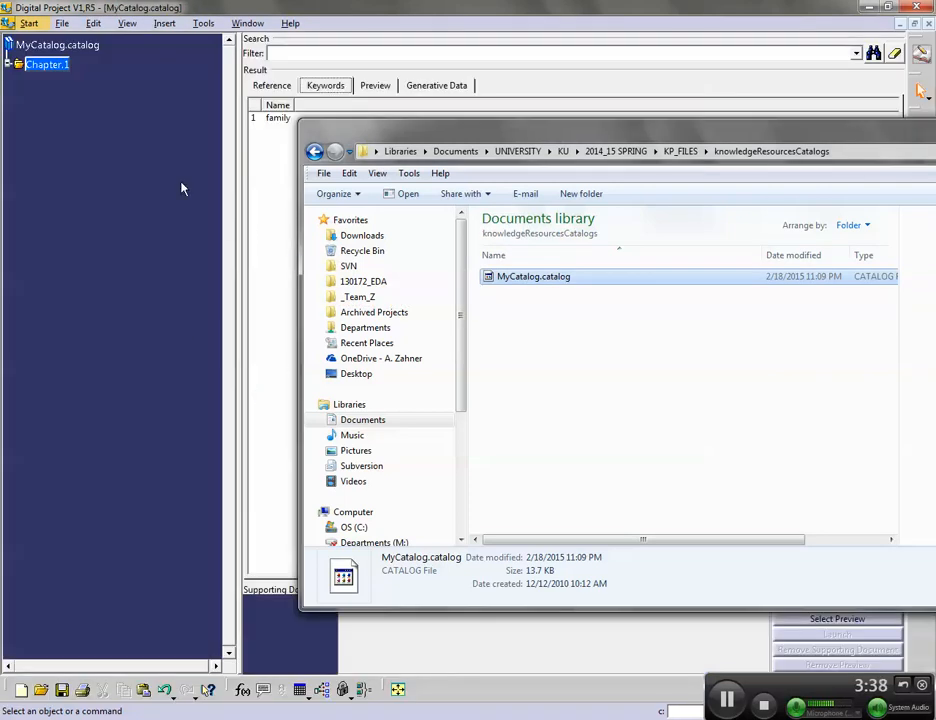
left_click(127, 260)
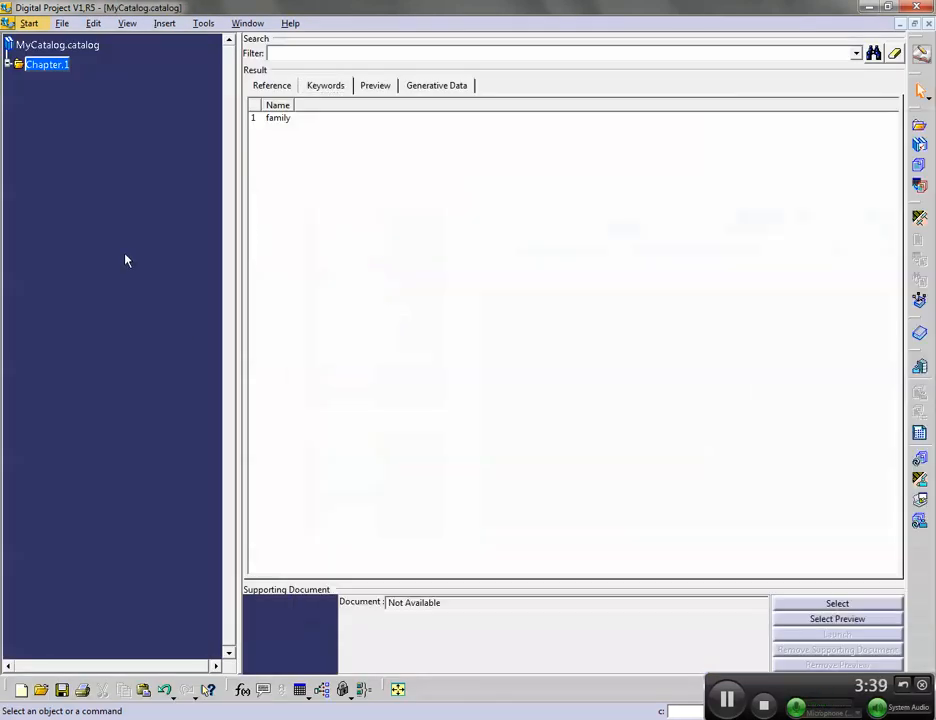
Add a component to Chapter.1's family, referencing the external feature DT_TWR_FLR_STY from PW_TWR_FLR_STY.CATPart
scroll(28, 115, "up", 2, "ctrl")
left_click(9, 79)
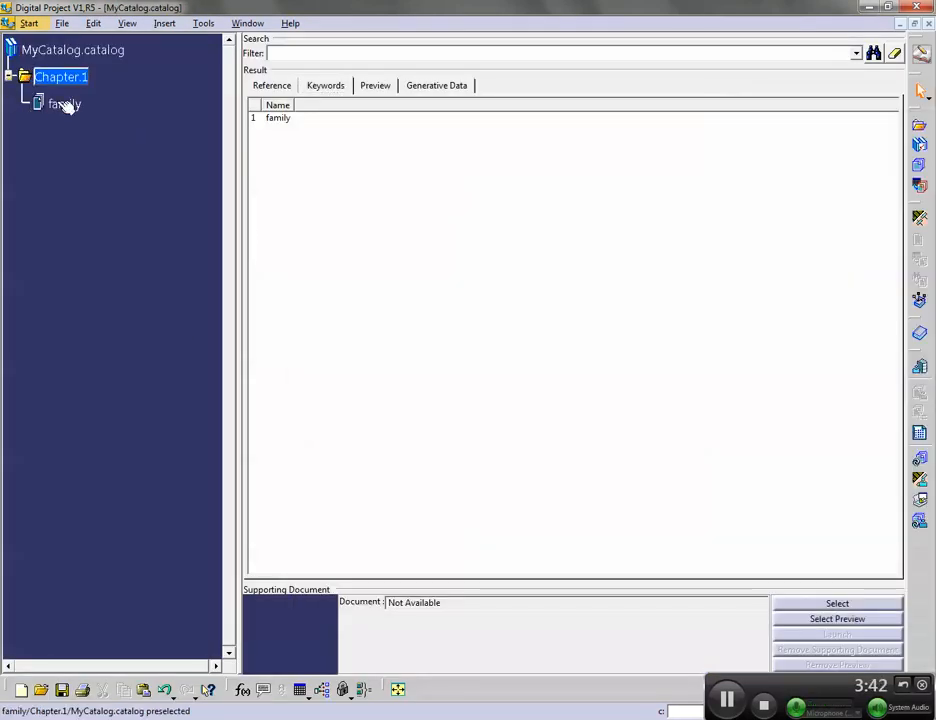
left_click(66, 103)
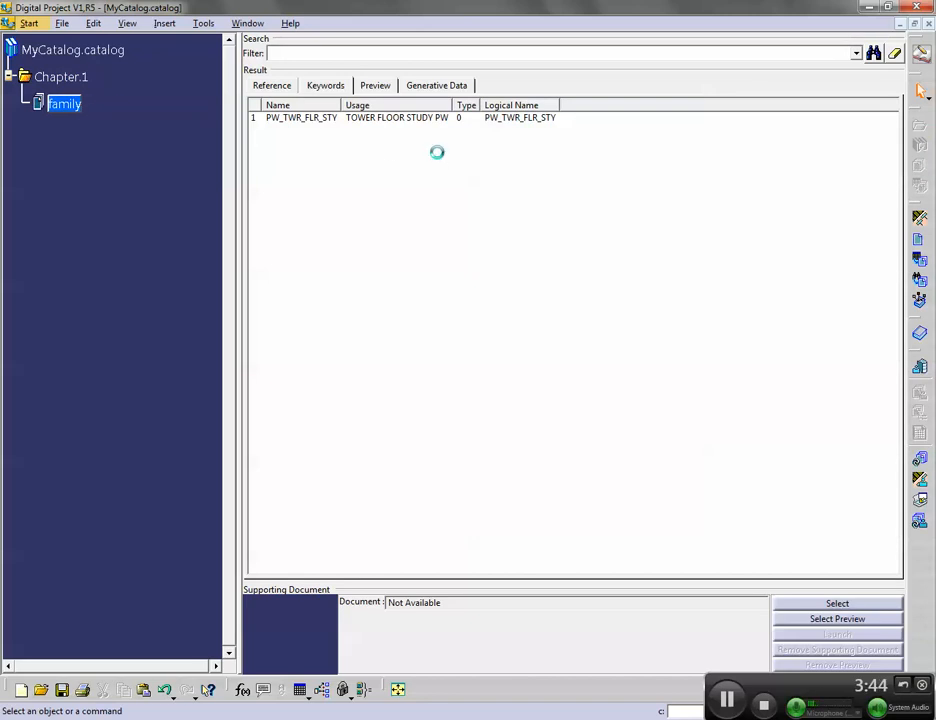
left_click(920, 243)
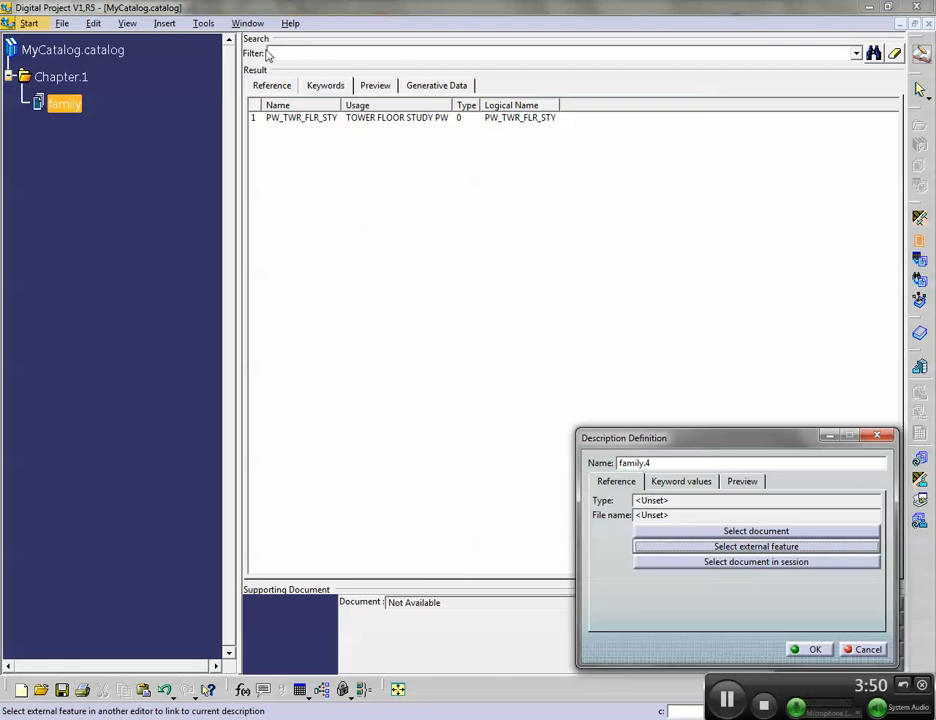
left_click(248, 23)
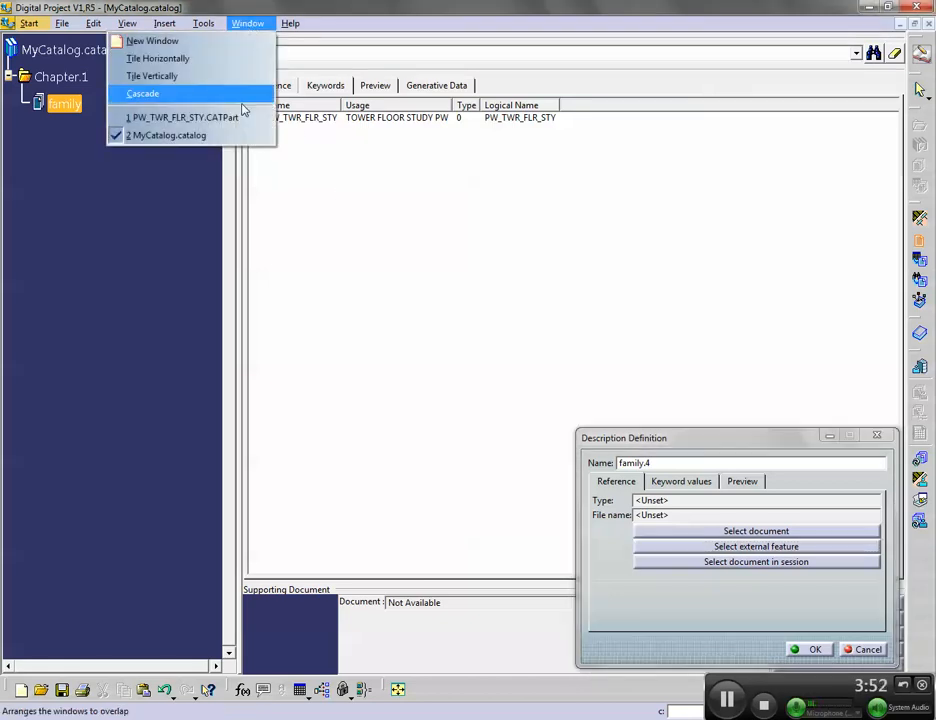
left_click(176, 118)
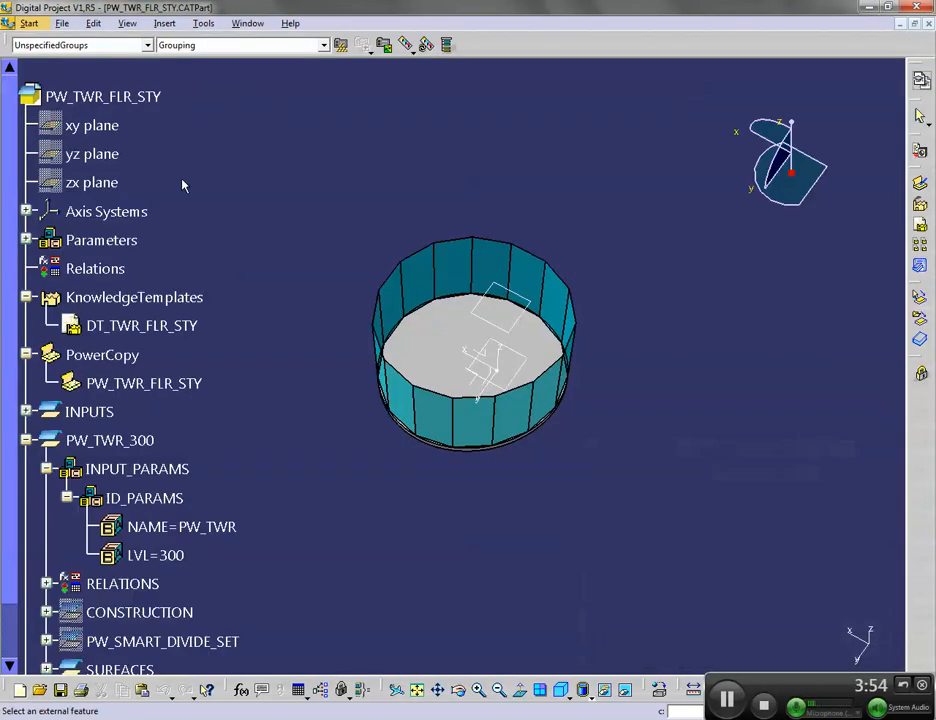
left_click(163, 323)
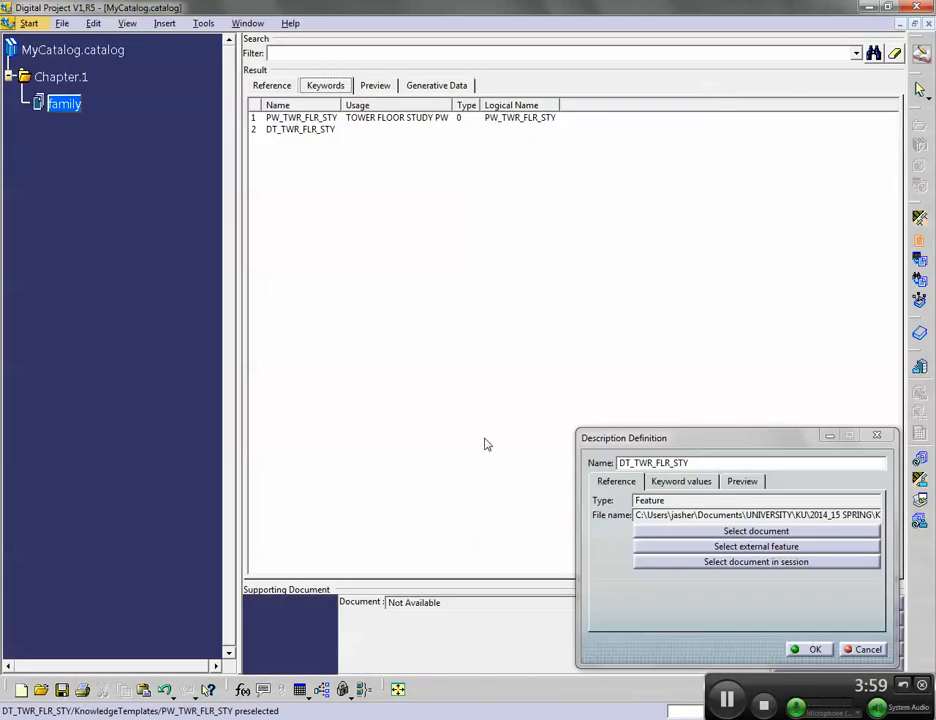
Copy the component's description name and use it as the Name keyword value, DT_TWR_FLR_STY
left_click_drag(696, 464, 563, 447)
key("ctrl+c")
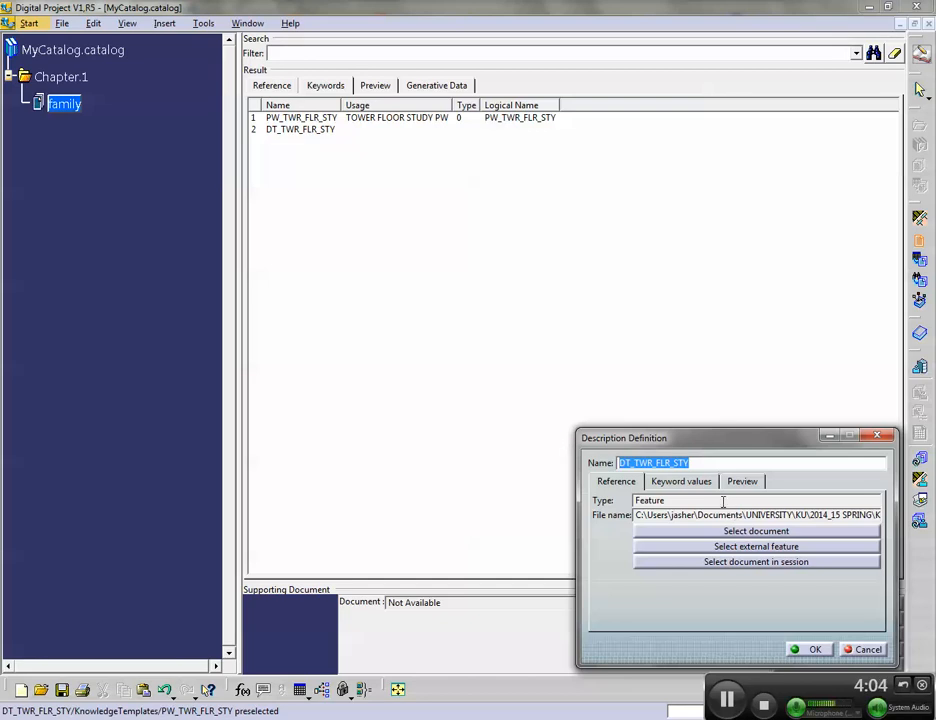
left_click(681, 482)
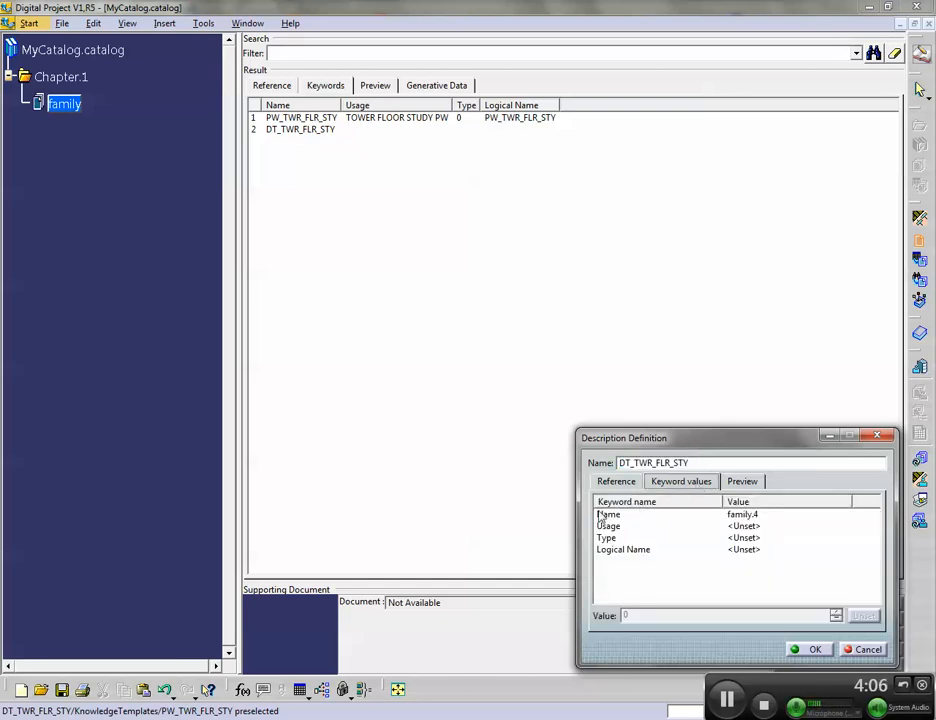
left_click(604, 514)
left_click_drag(673, 616, 545, 604)
key("ctrl+v")
Set the Usage keyword value to "INSTANTIATE the Floor Study DT"
left_click(607, 526)
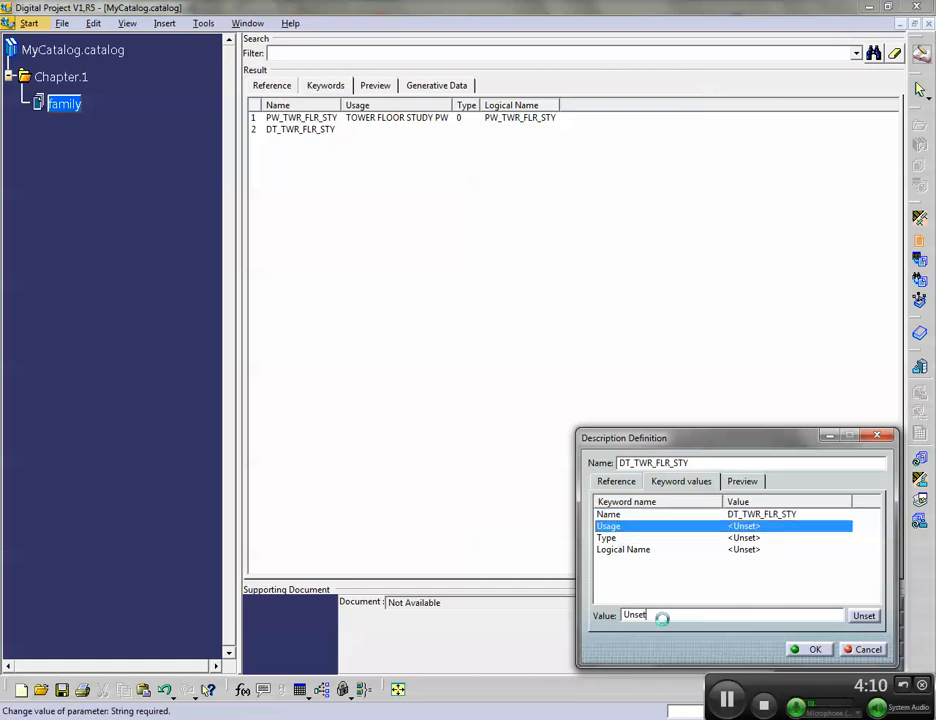
type("INST")
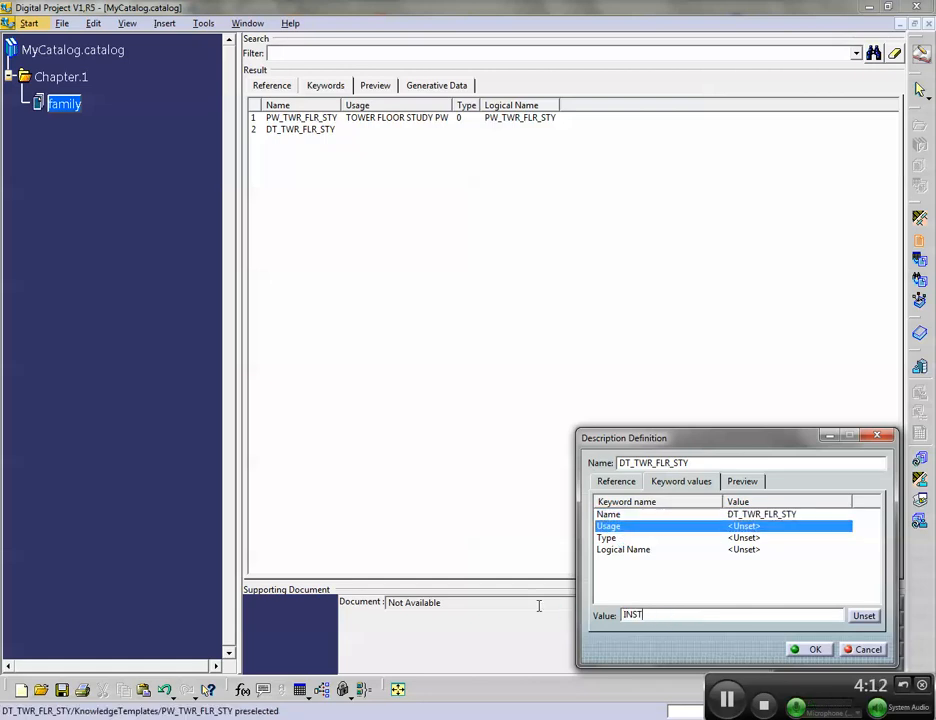
type("ANTIATE")
type(" the Floo")
type("rl")
key("BackSpace")
type("Study DT")
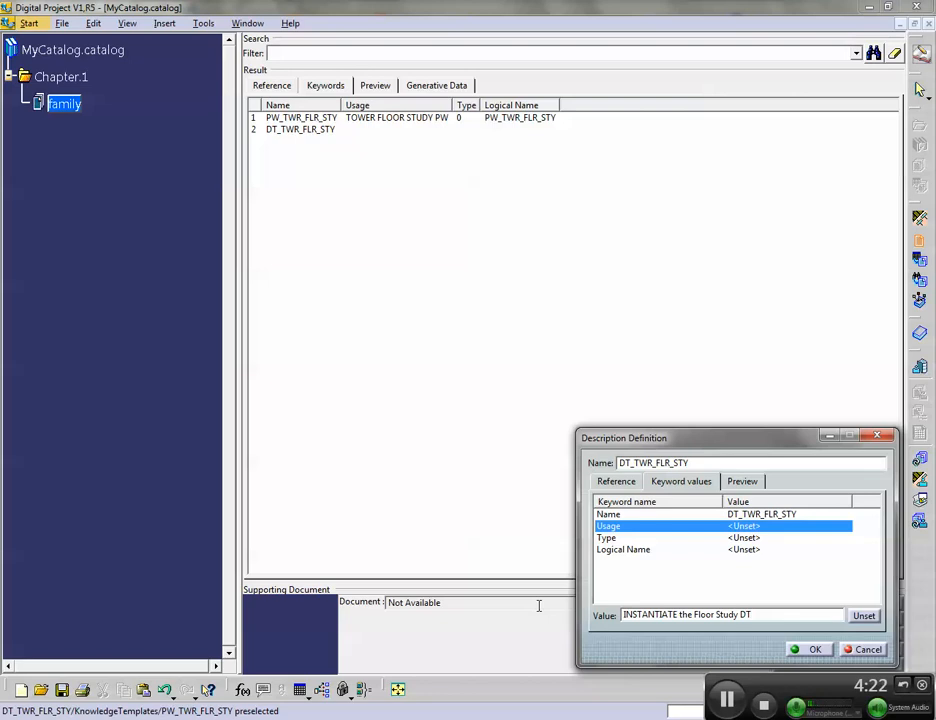
key("Return")
Set the Logical Name keyword to DT_TWR_FLR_STY, leaving Type unset, and accept the component description
left_click(620, 538)
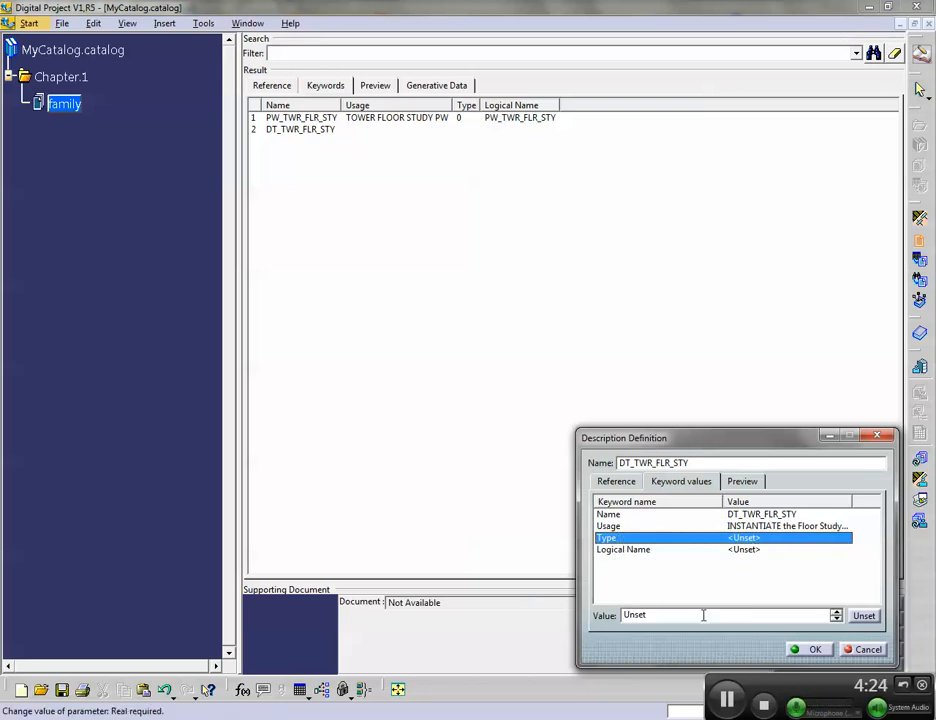
left_click(630, 549)
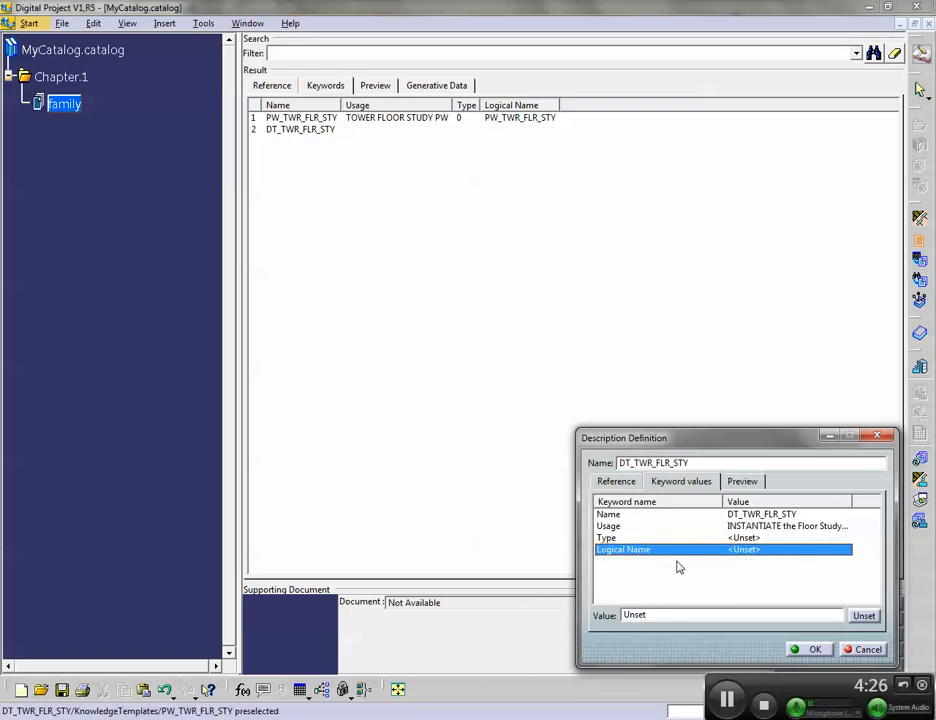
left_click_drag(655, 615, 508, 616)
key("ctrl+v")
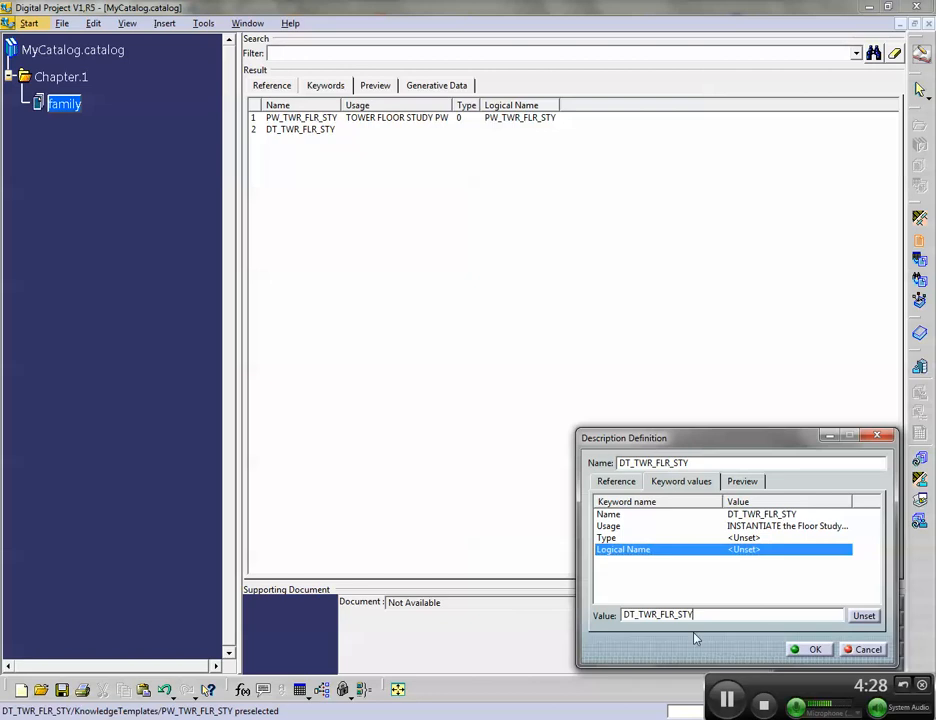
key("Return")
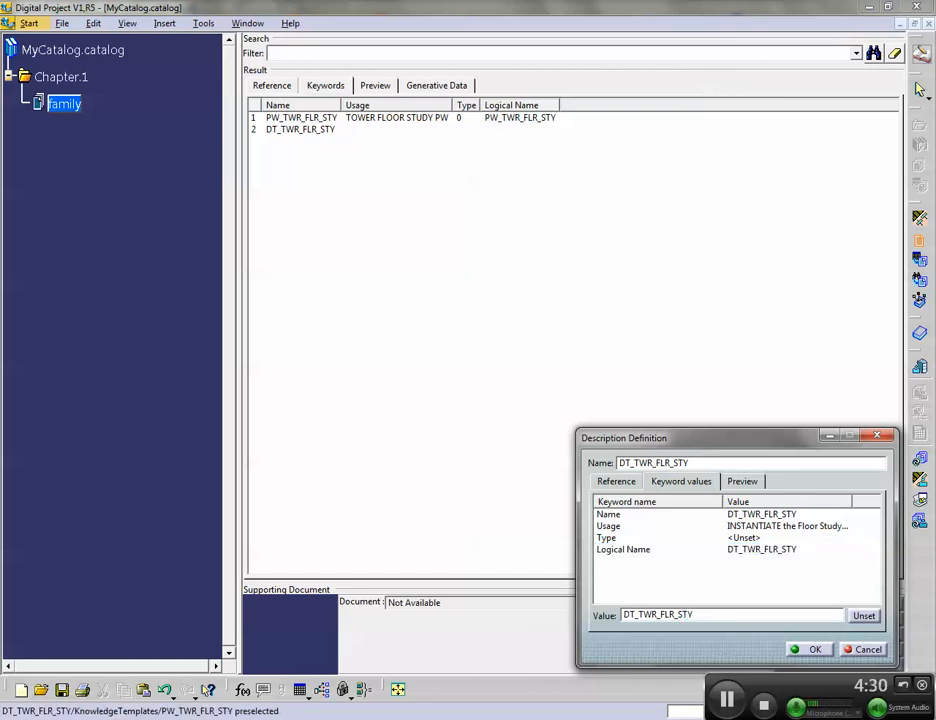
left_click(815, 649)
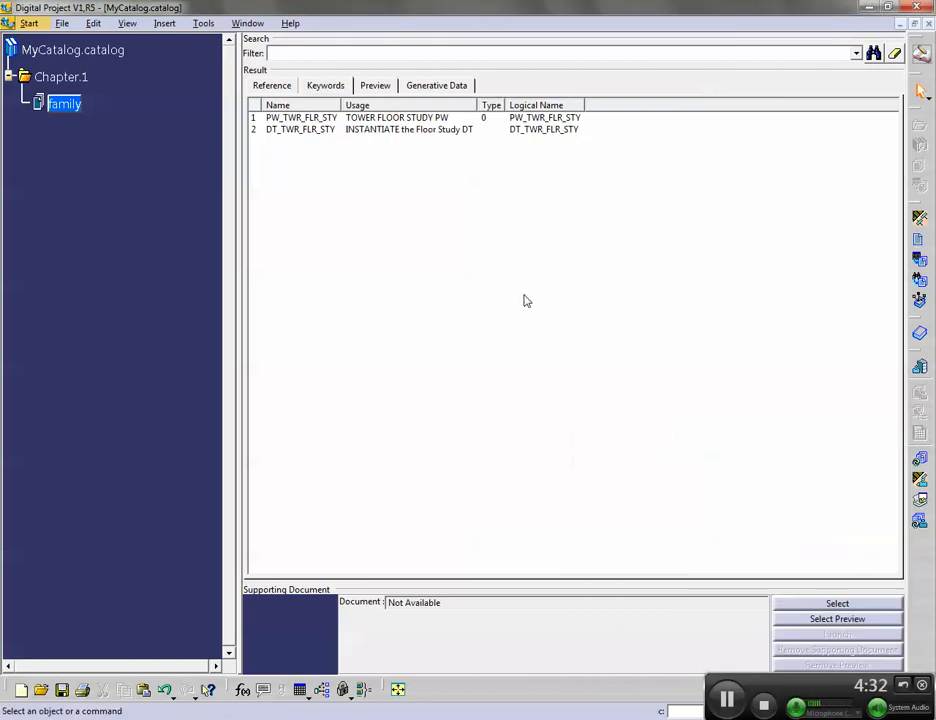
Save the catalog and close it
key("ctrl+s")
left_click(929, 23)
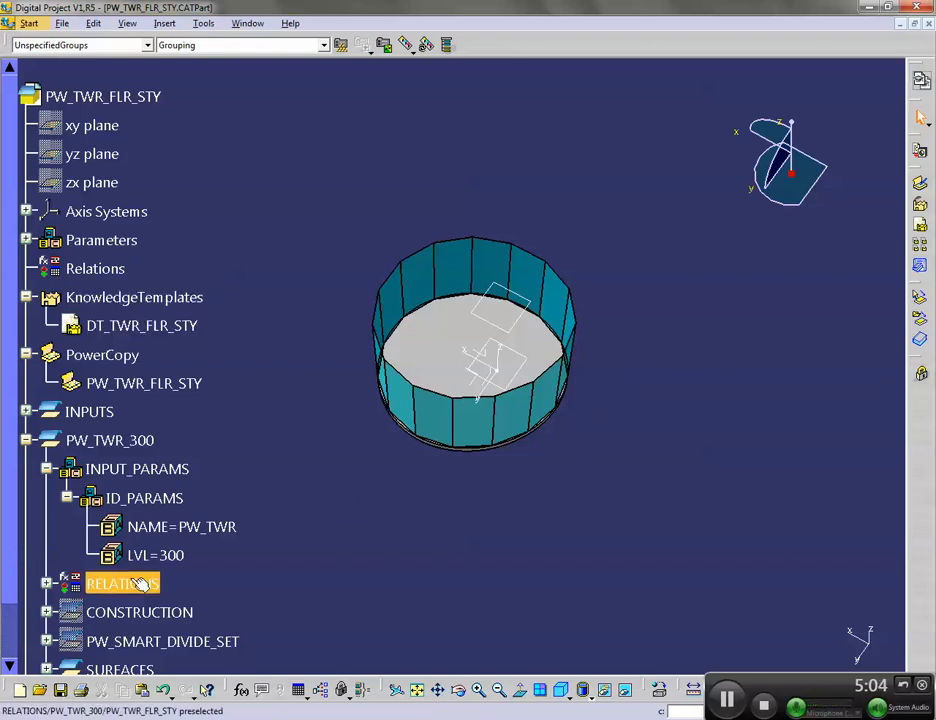
Create a new drawing using the ANSI standard and the D ANSI sheet style in landscape orientation
scroll(447, 455, "down", 4)
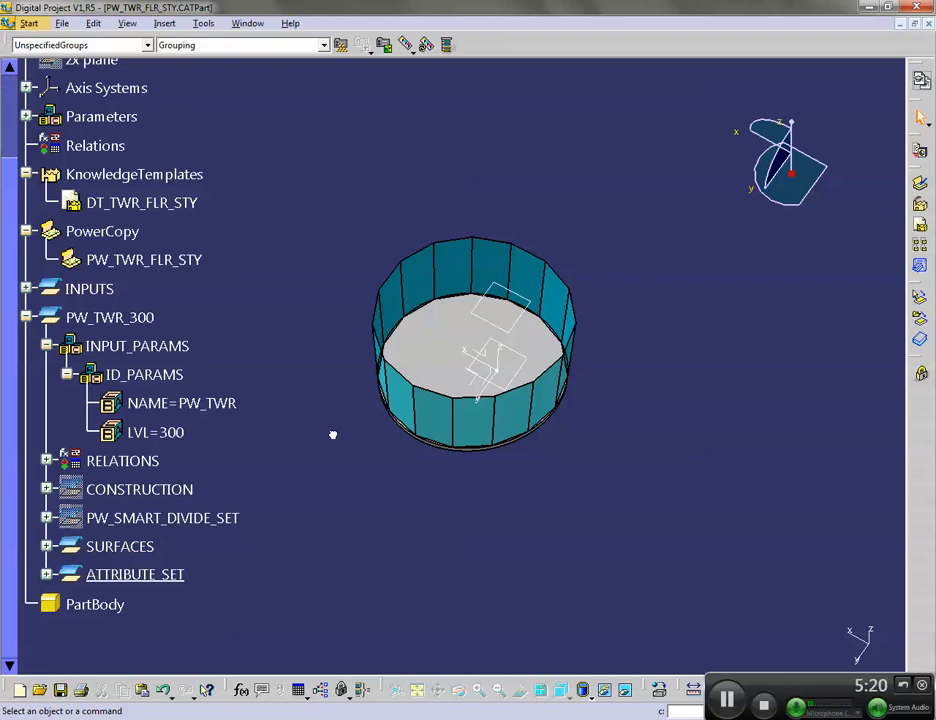
left_click(61, 23)
left_click(58, 41)
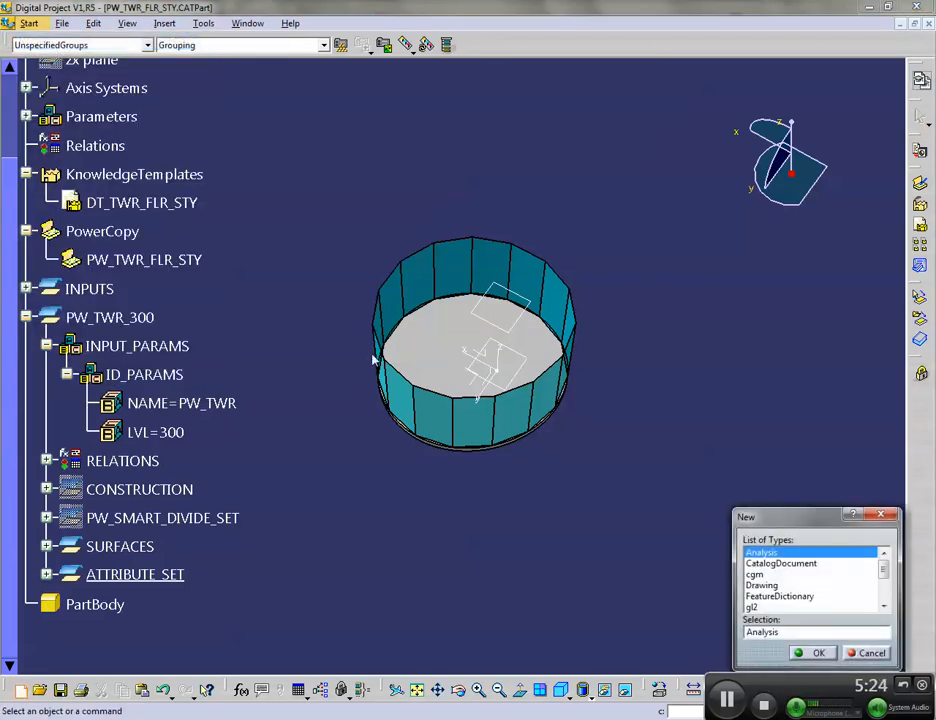
left_click(765, 585)
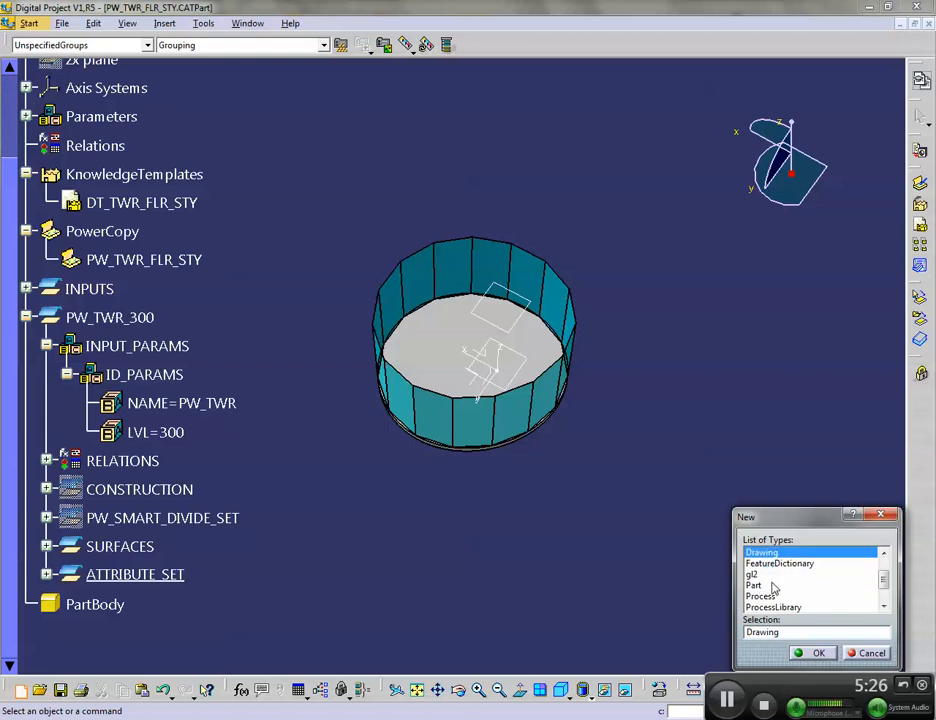
left_click(816, 653)
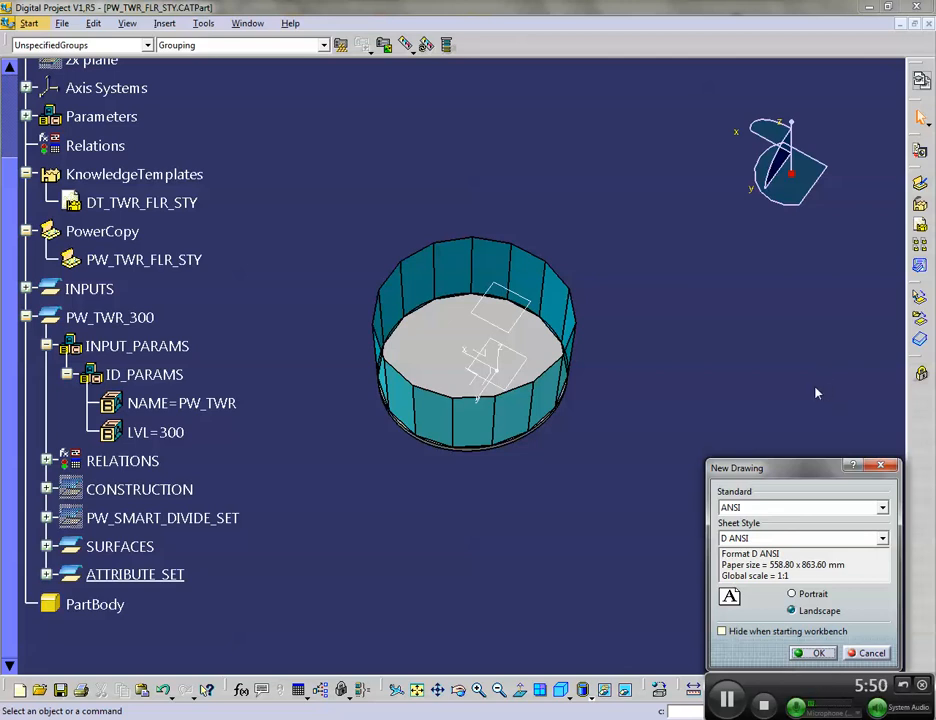
left_click(817, 653)
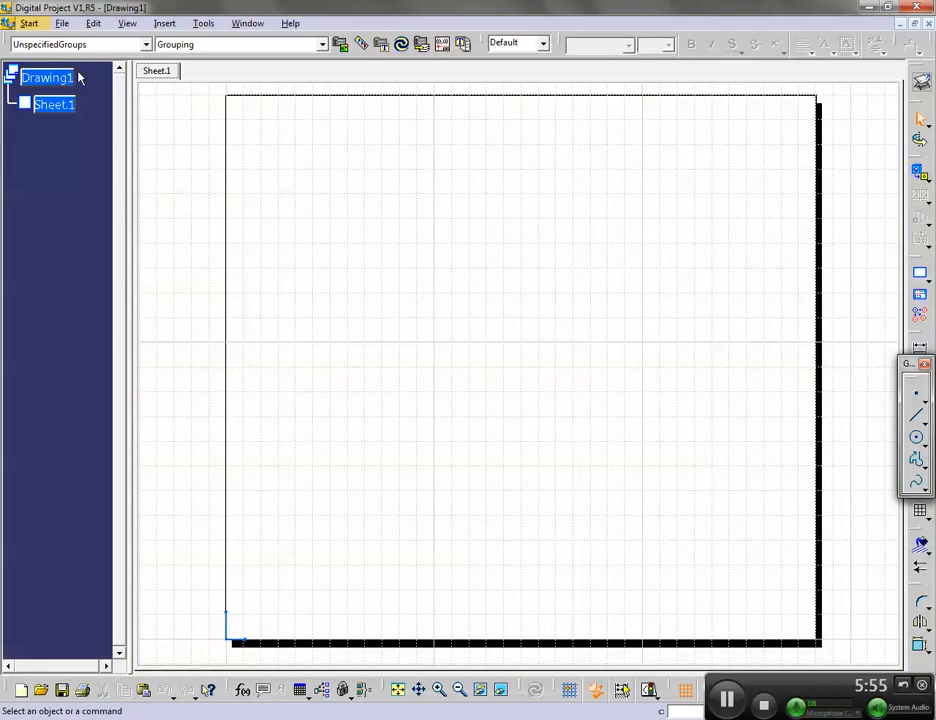
Try to open the properties of the drawing's root node
left_click(58, 104)
right_click(56, 79)
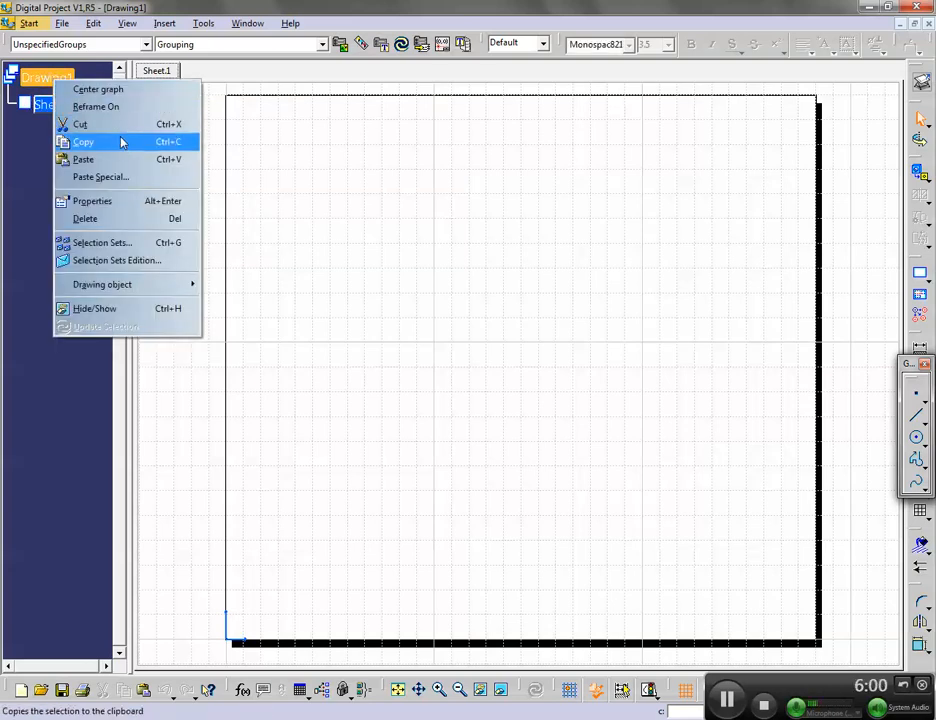
right_click(61, 77)
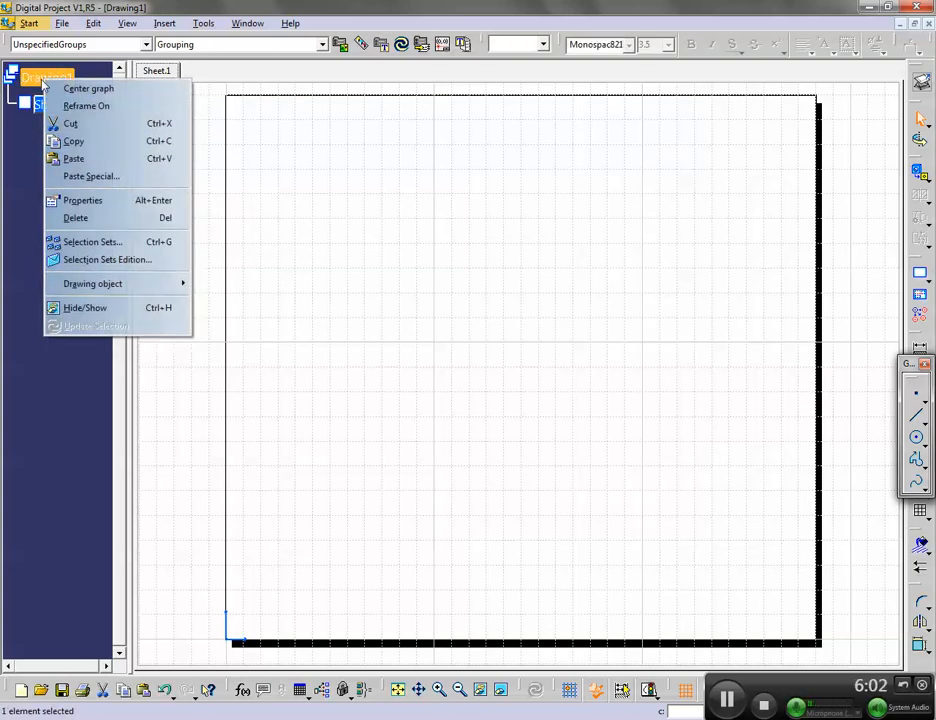
left_click(82, 200)
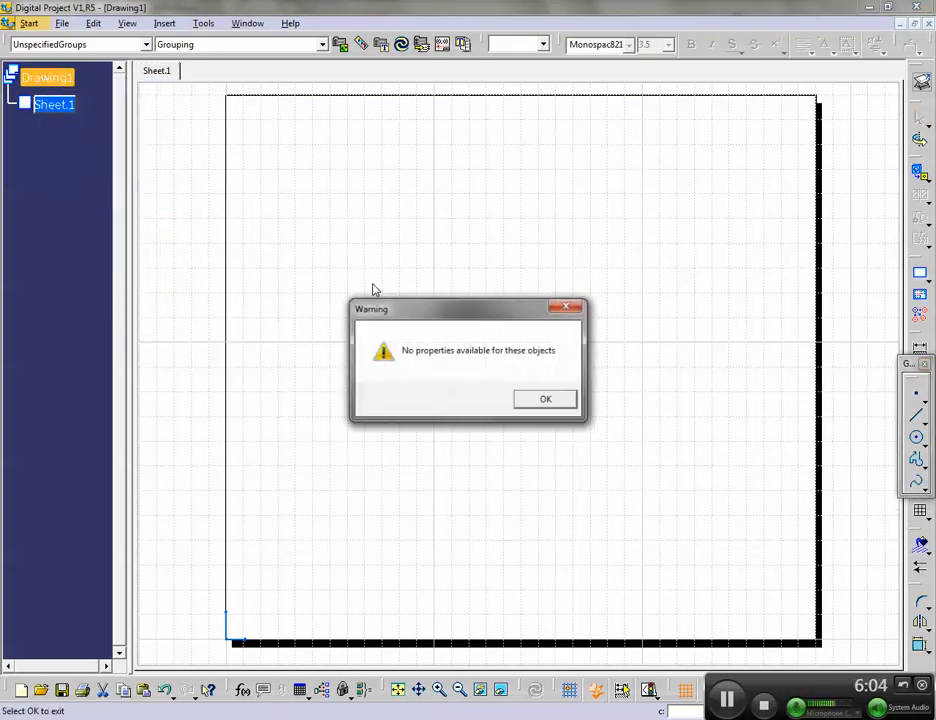
left_click(547, 400)
Rename the drawing's sheet as TWR_FLR_STY_PLN in its properties
left_click(71, 104)
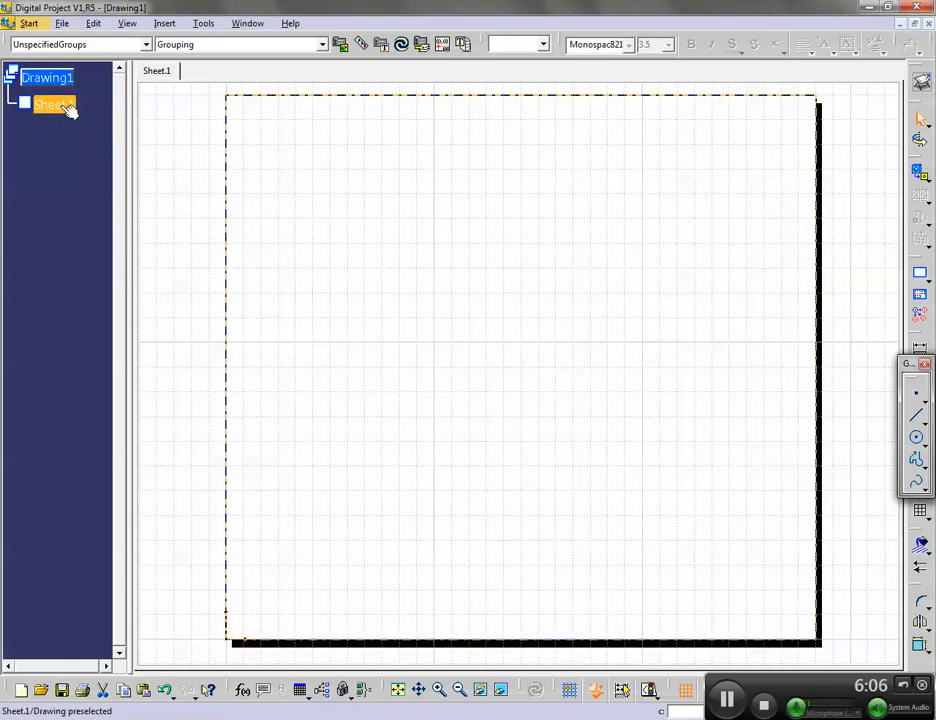
left_click(66, 108)
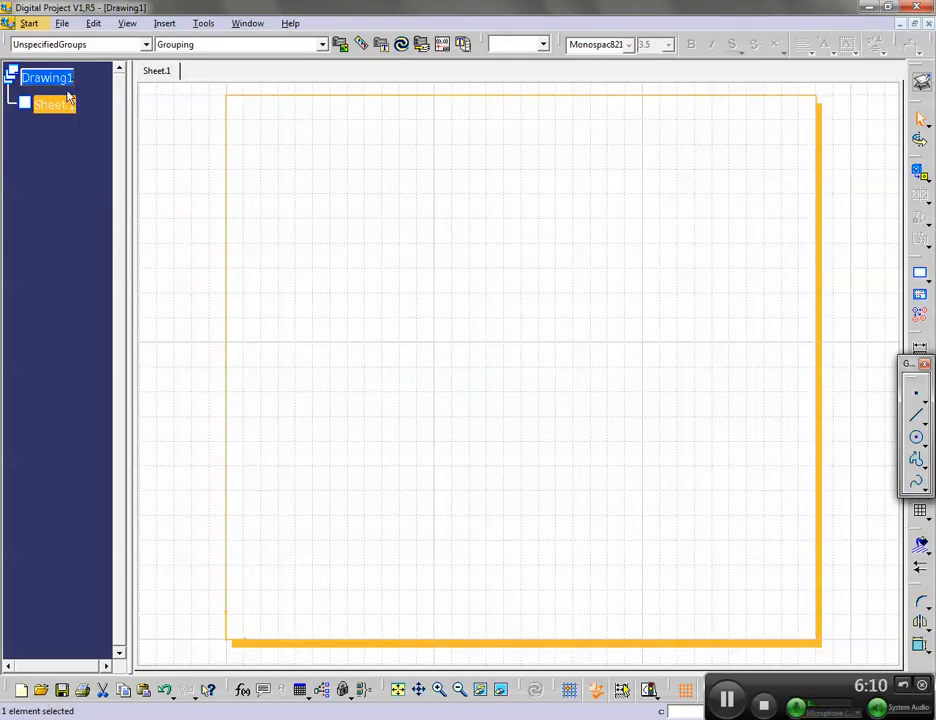
right_click(55, 105)
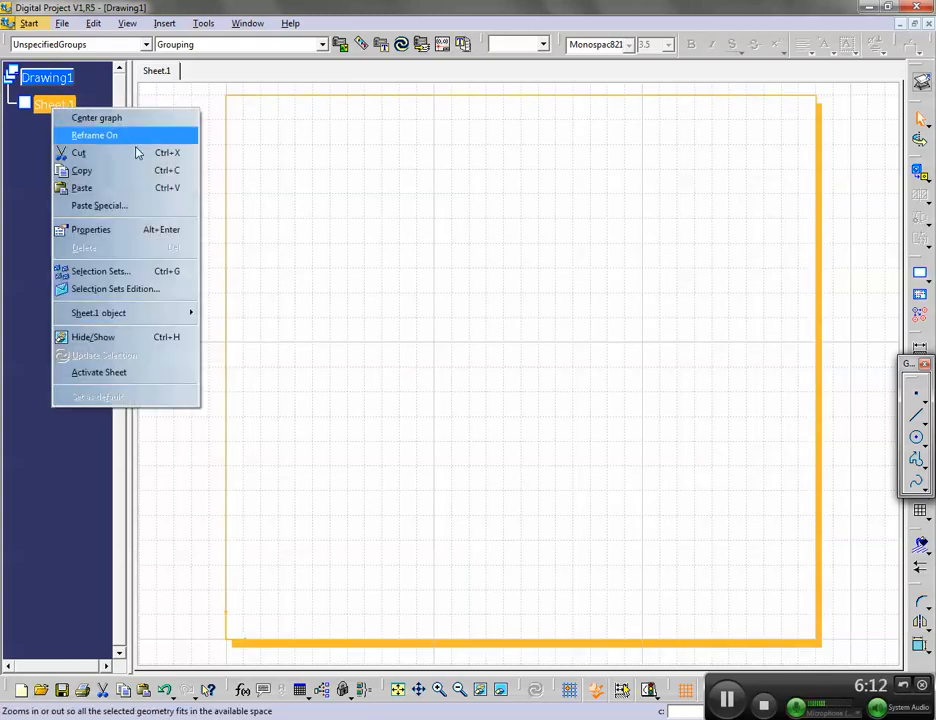
left_click(117, 233)
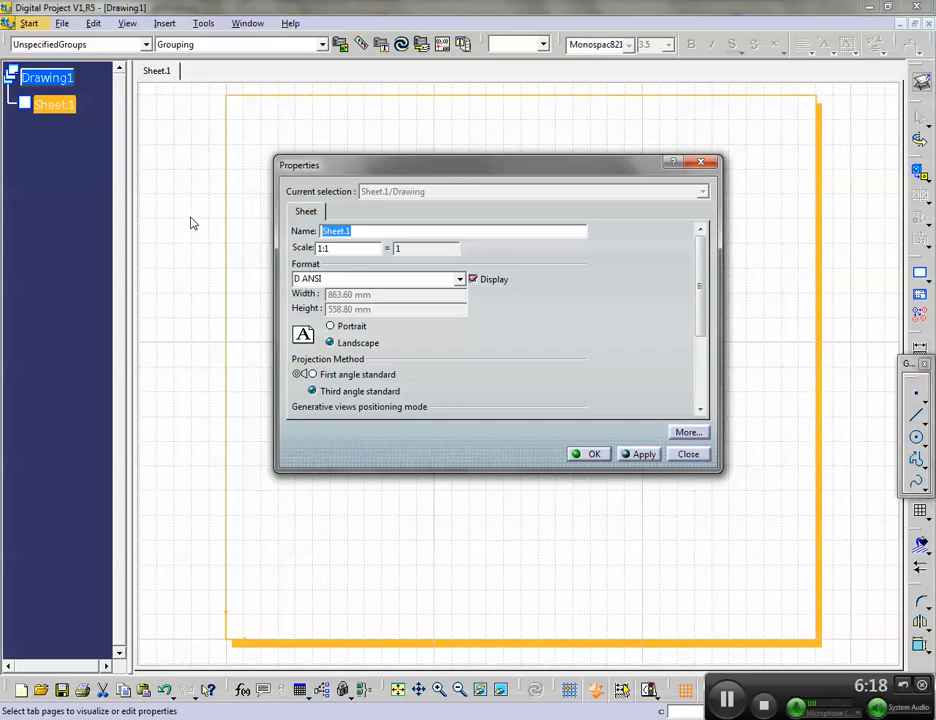
type("TWR_FLR_STY")
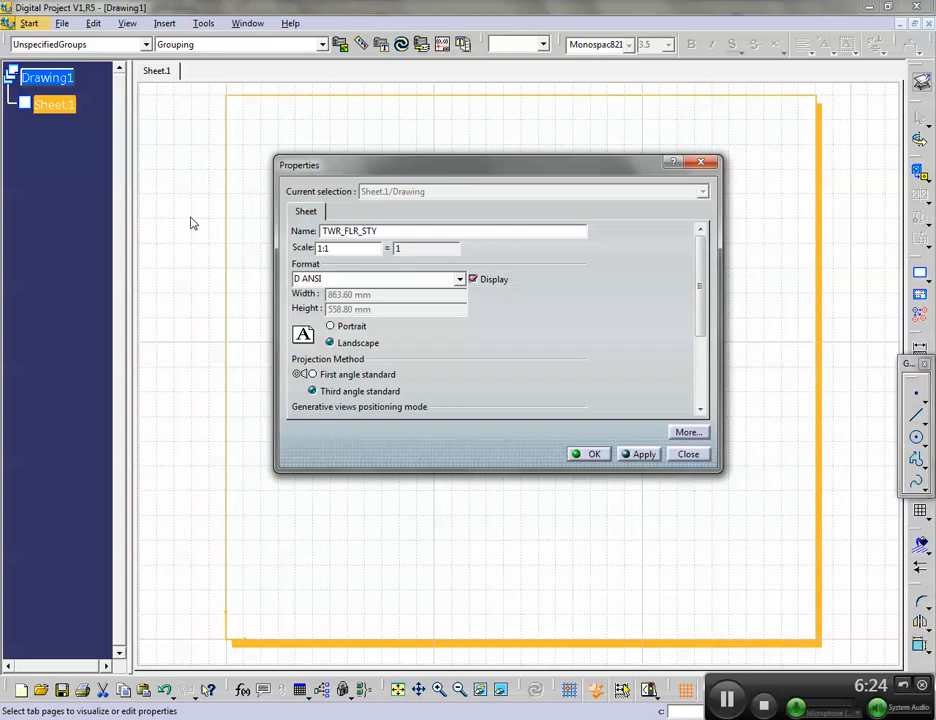
type("_P")
key("Return")
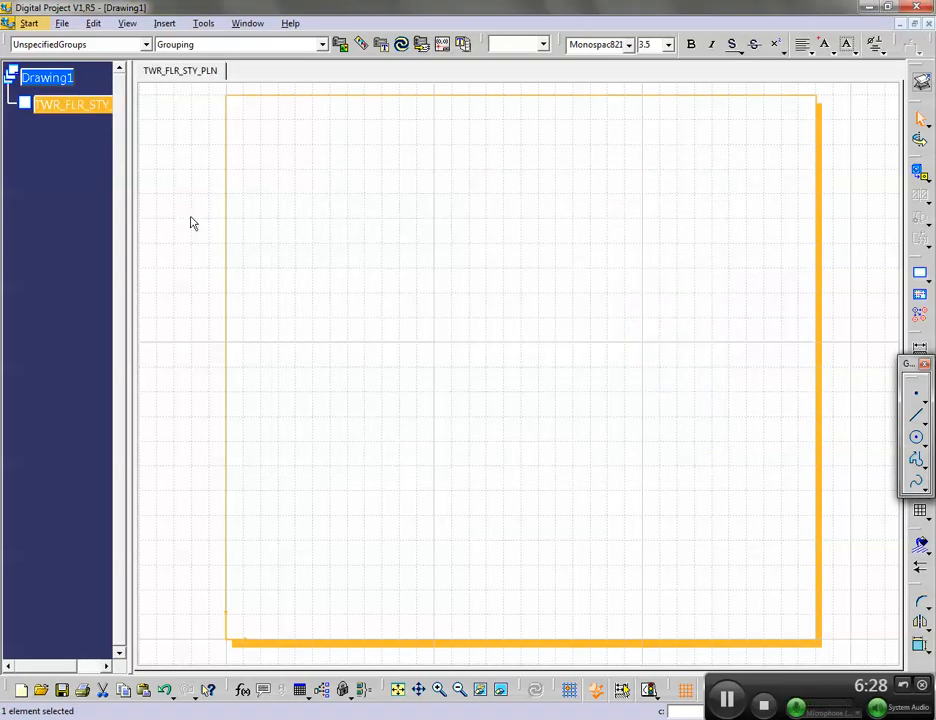
left_click(245, 25)
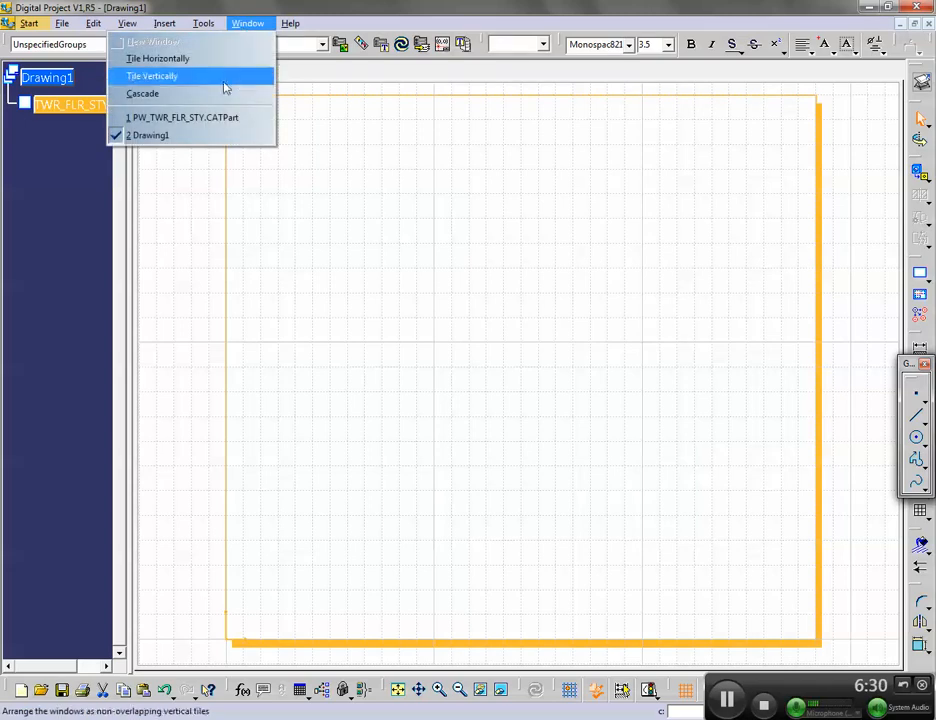
left_click(298, 206)
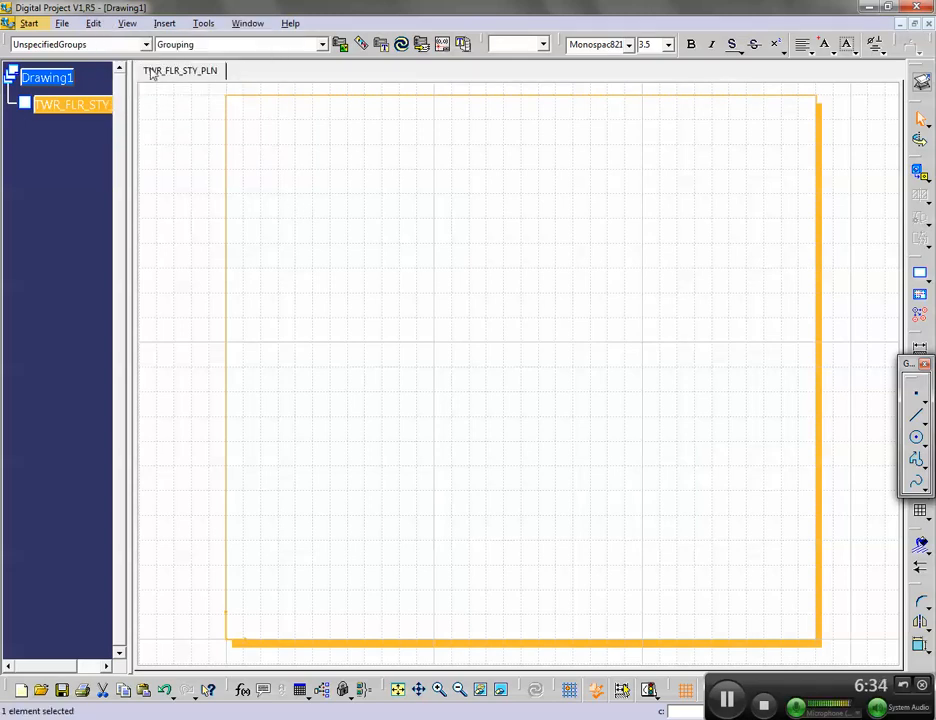
left_click(227, 212)
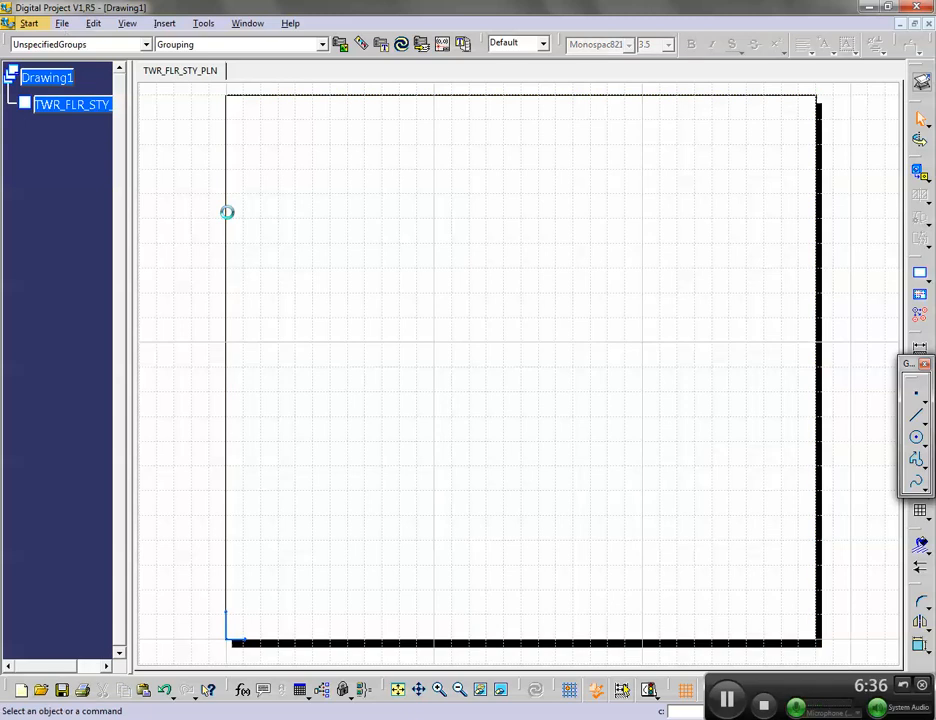
Start saving the drawing and set its save location to KP_FILES\knowledgeTypesCustom, using the folder path from the open file explorer window
key("ctrl+s")
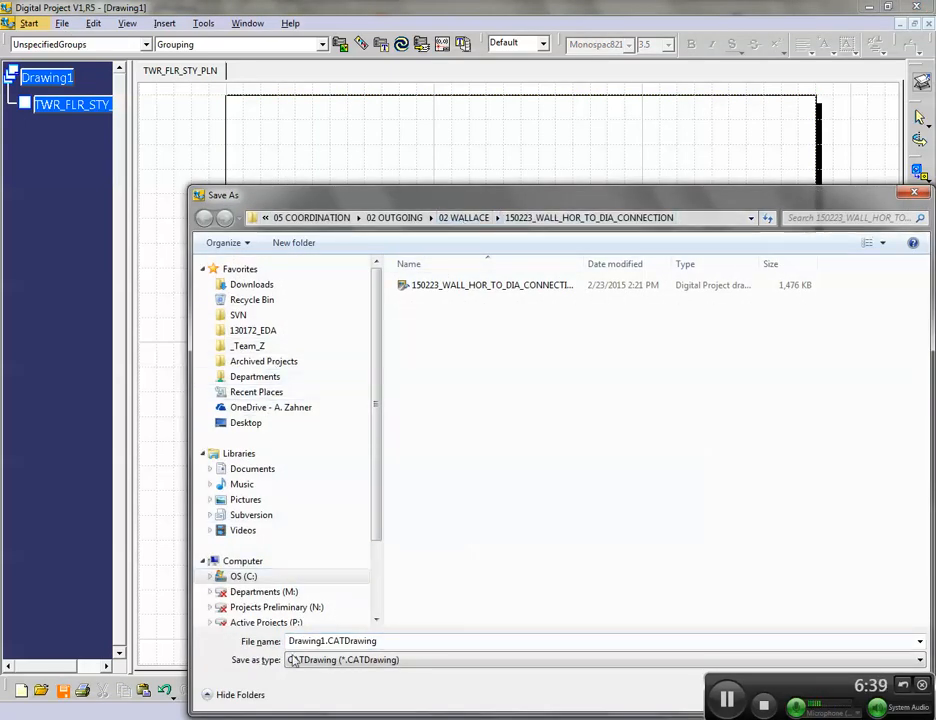
key("alt+Tab")
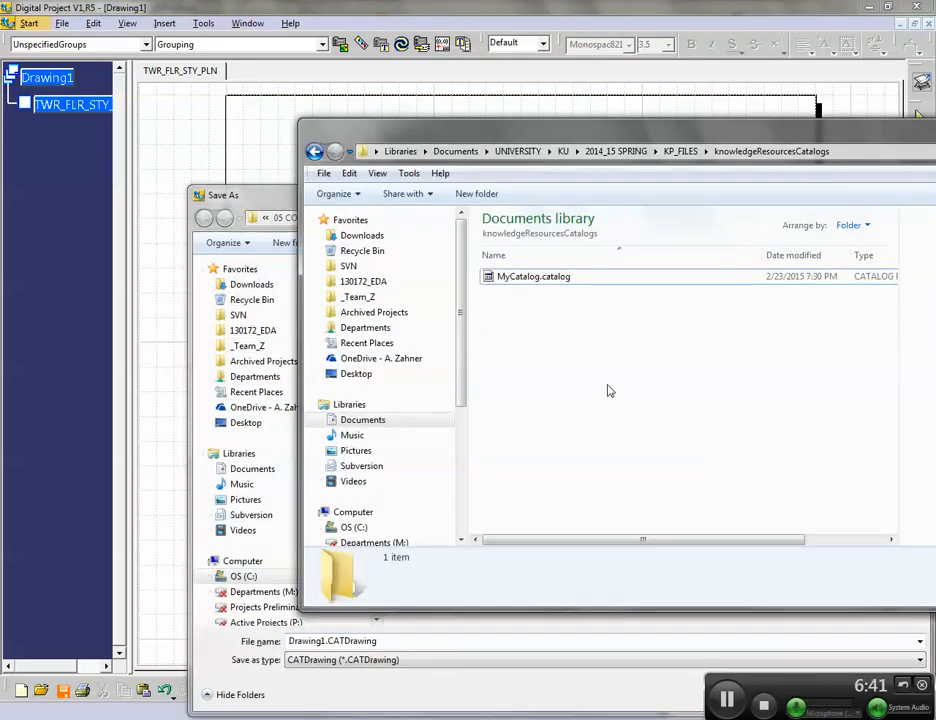
left_click(682, 155)
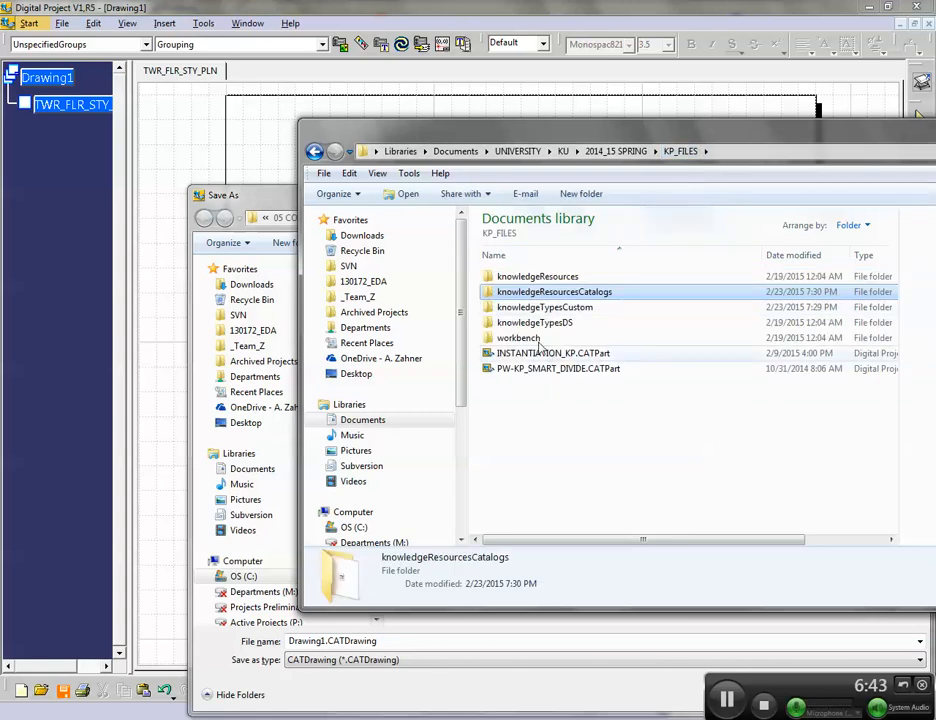
double_click(547, 308)
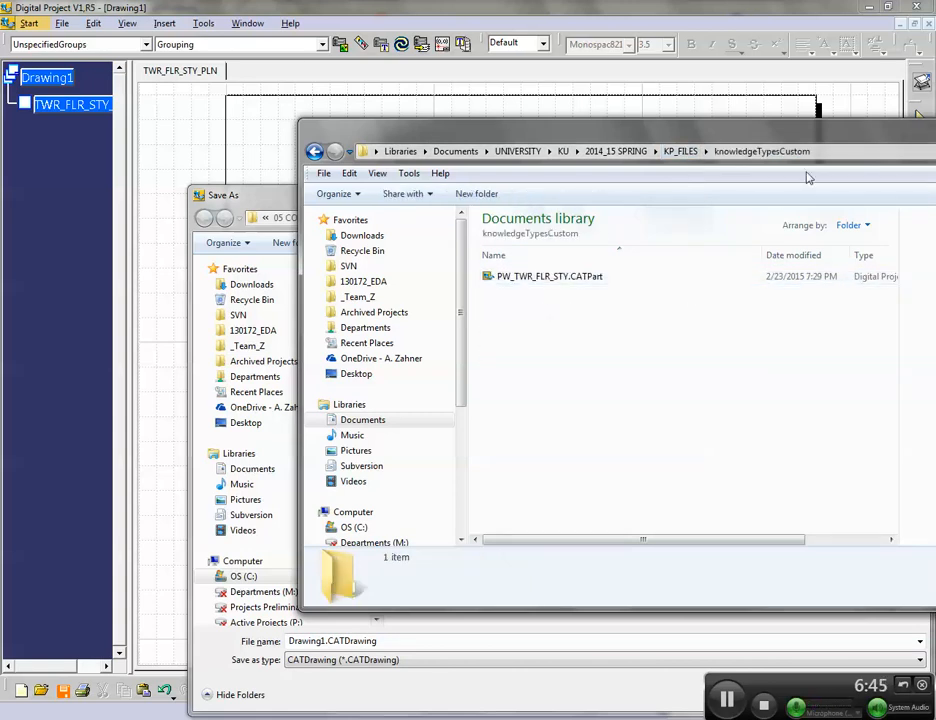
left_click(852, 152)
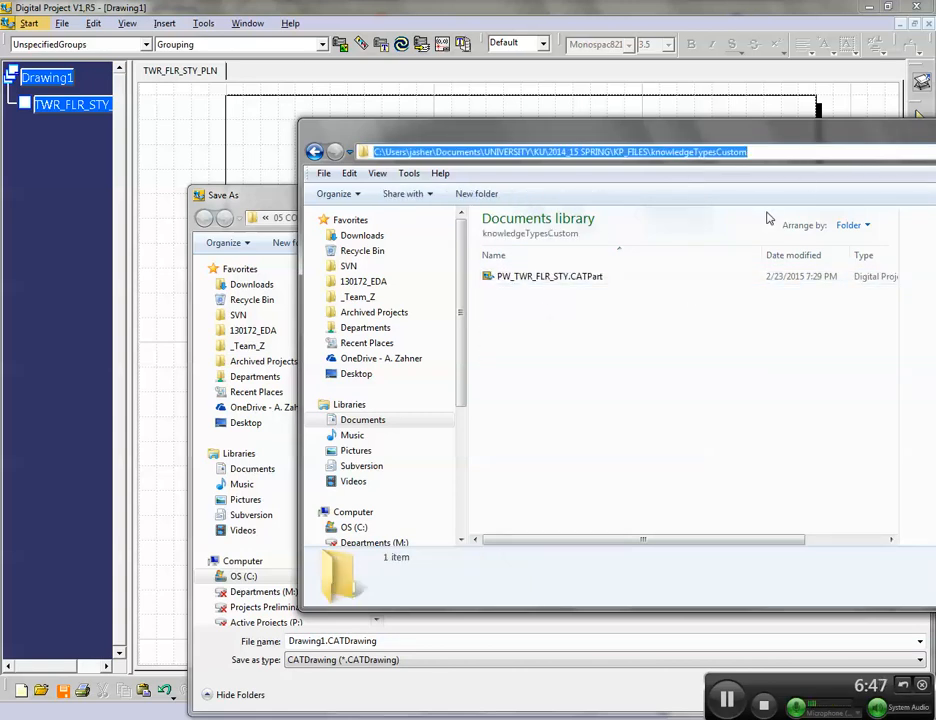
left_click(205, 196)
left_click(727, 222)
key("ctrl+v")
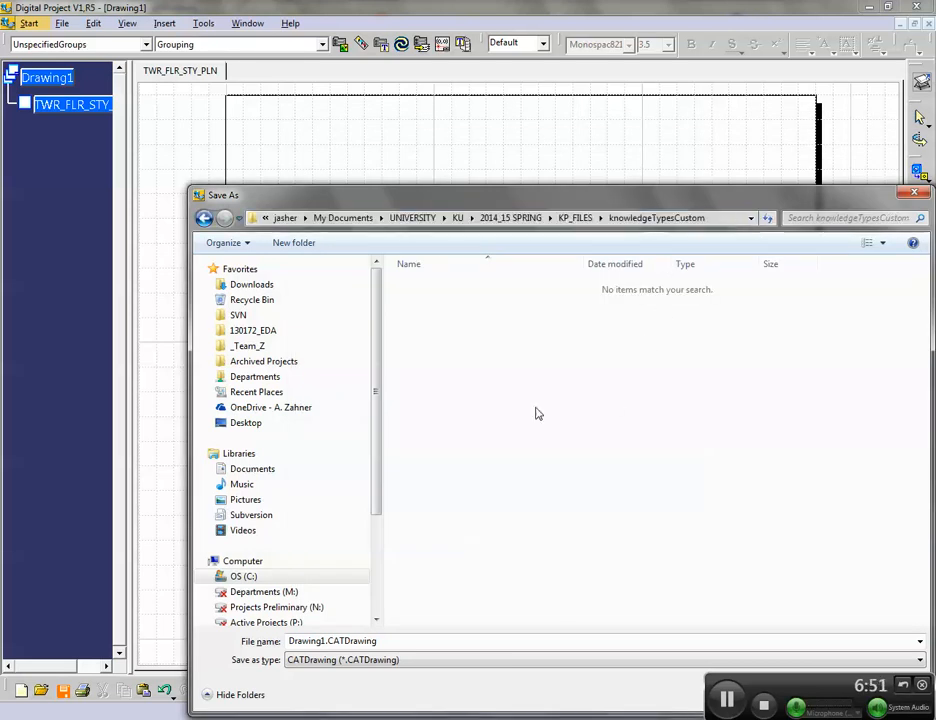
Save the drawing in that folder as TWR_FLR_STY_PLN.CATDrawing
double_click(325, 641)
left_click_drag(325, 642, 214, 628)
type("TWR")
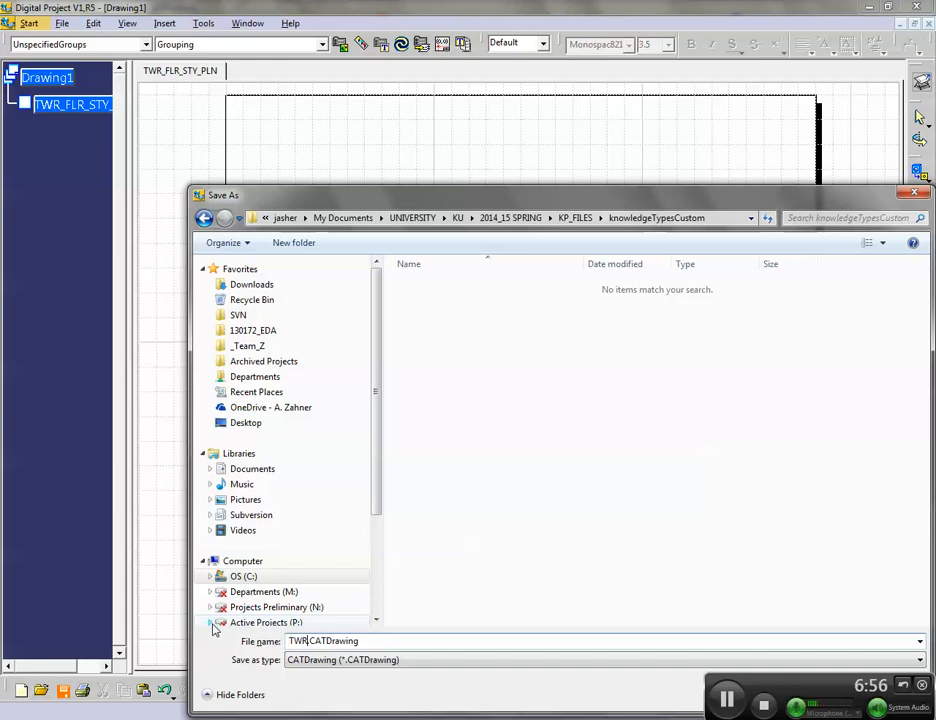
type("_FLR_STY_PLN")
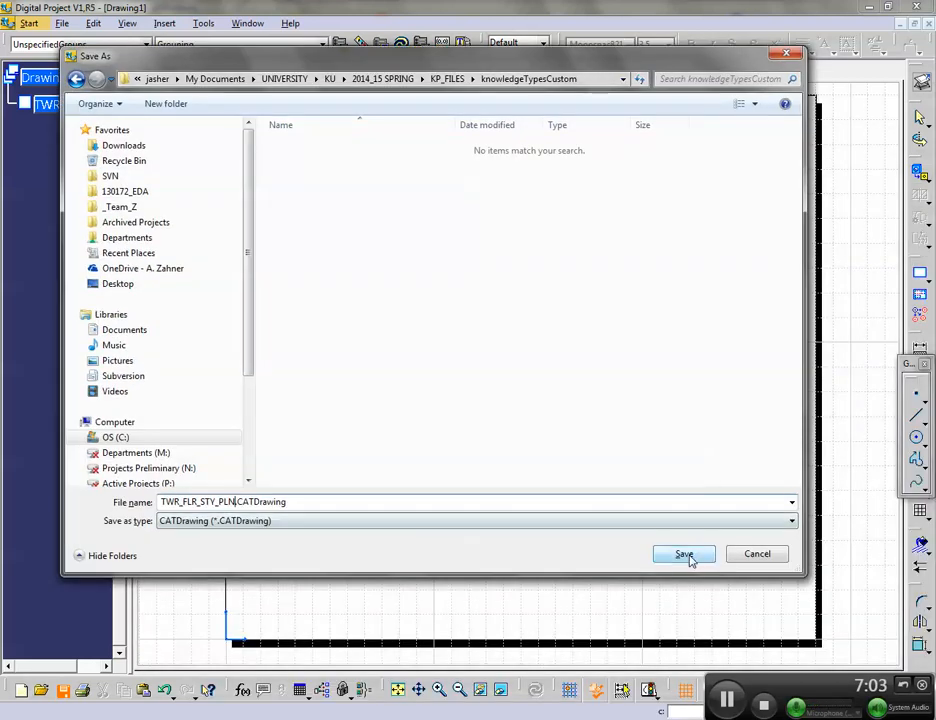
left_click(683, 553)
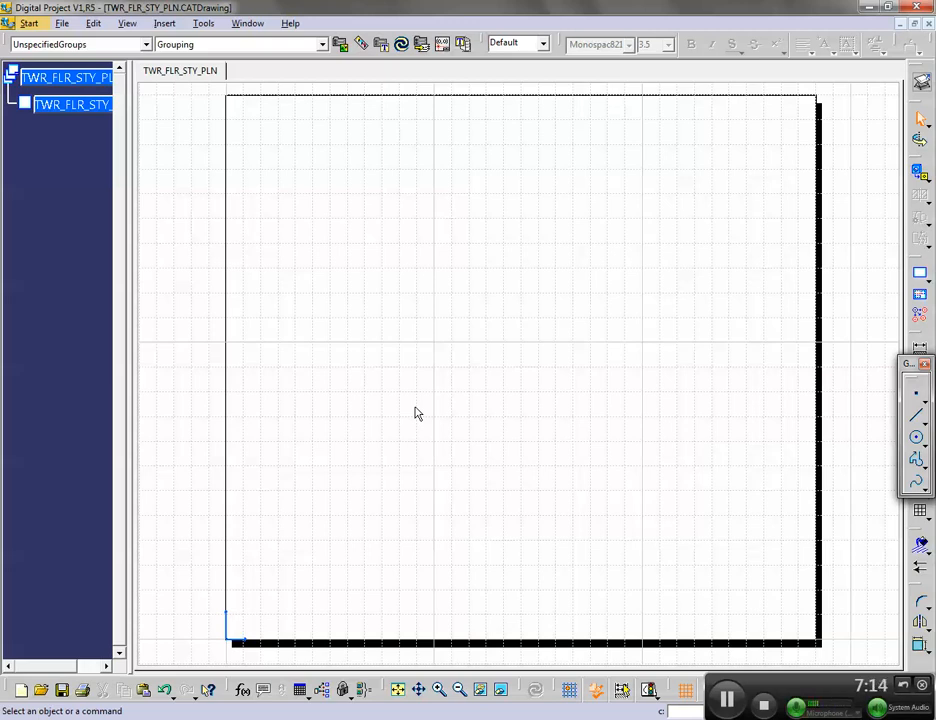
Return to PW_TWR_FLR_STY.CATPart and change to the Architecture and Structures workbench
key("ctrl+Tab")
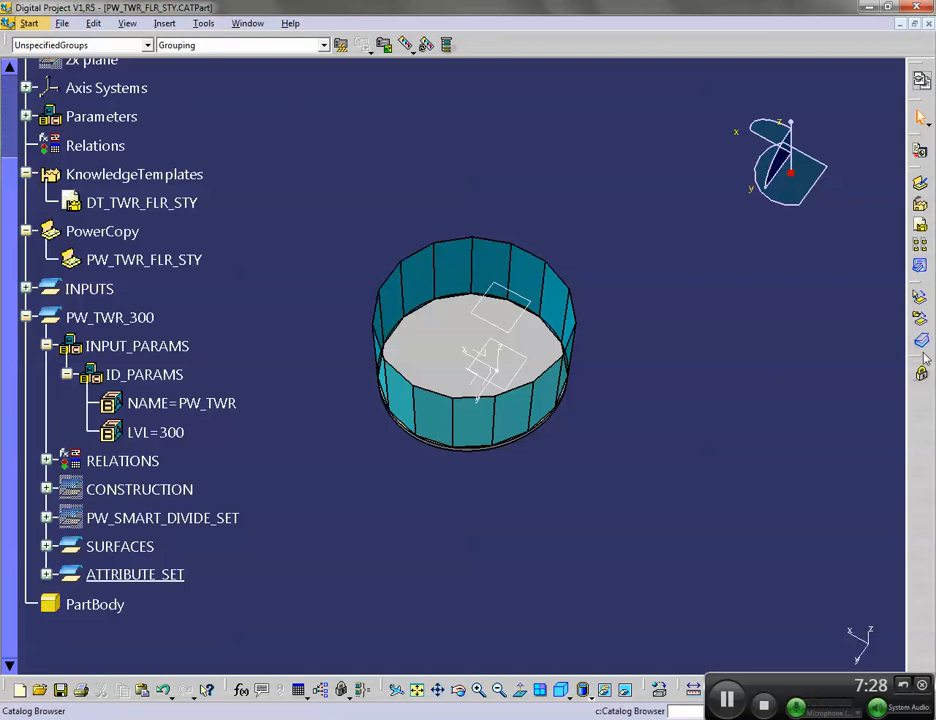
left_click(28, 23)
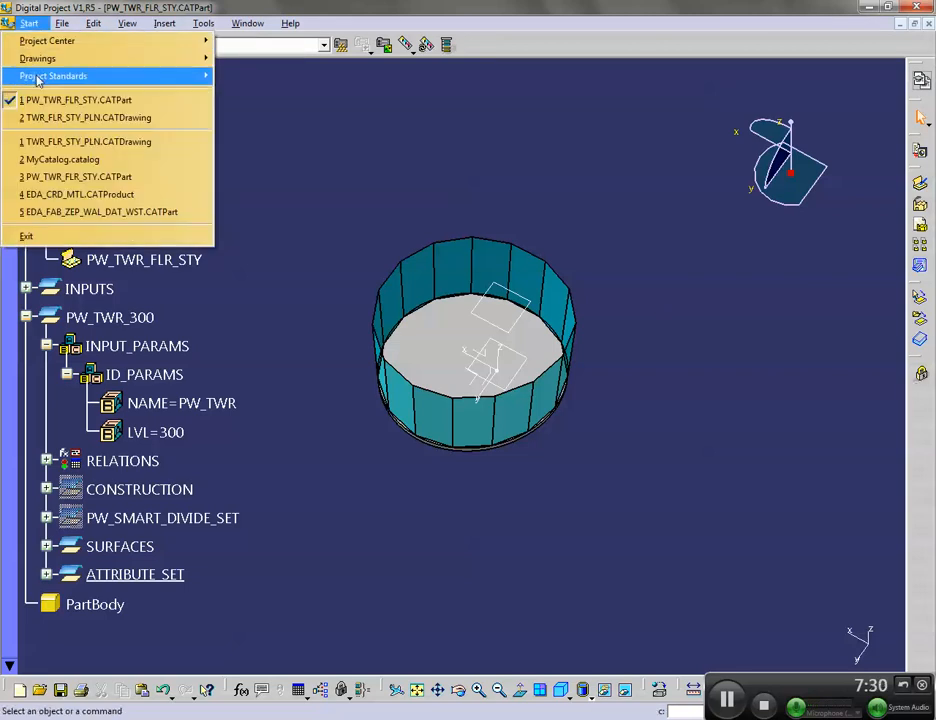
mouse_move(37, 80)
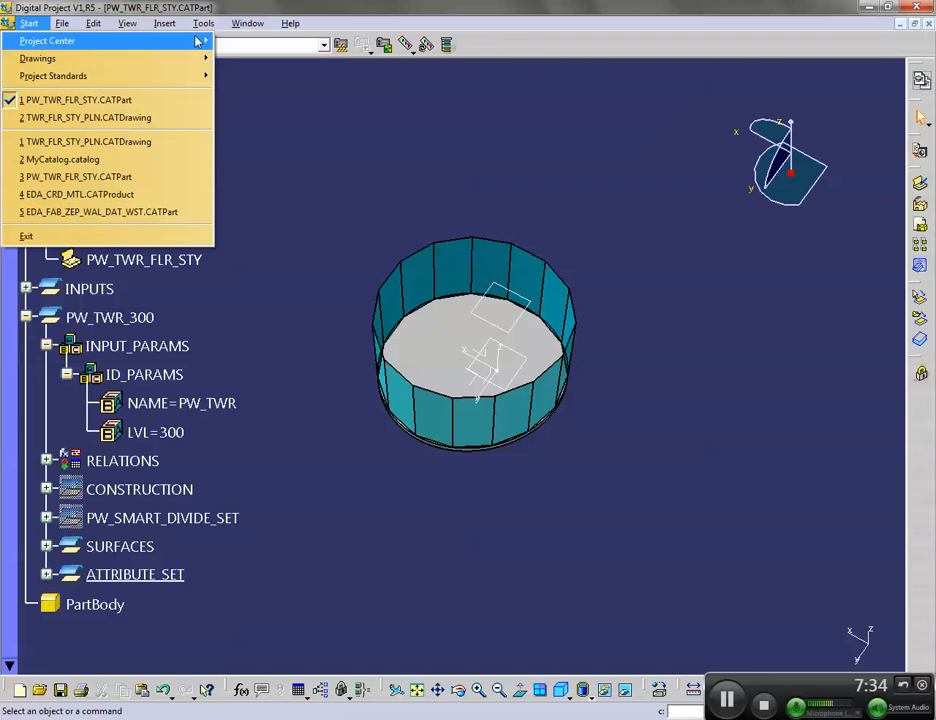
mouse_move(145, 40)
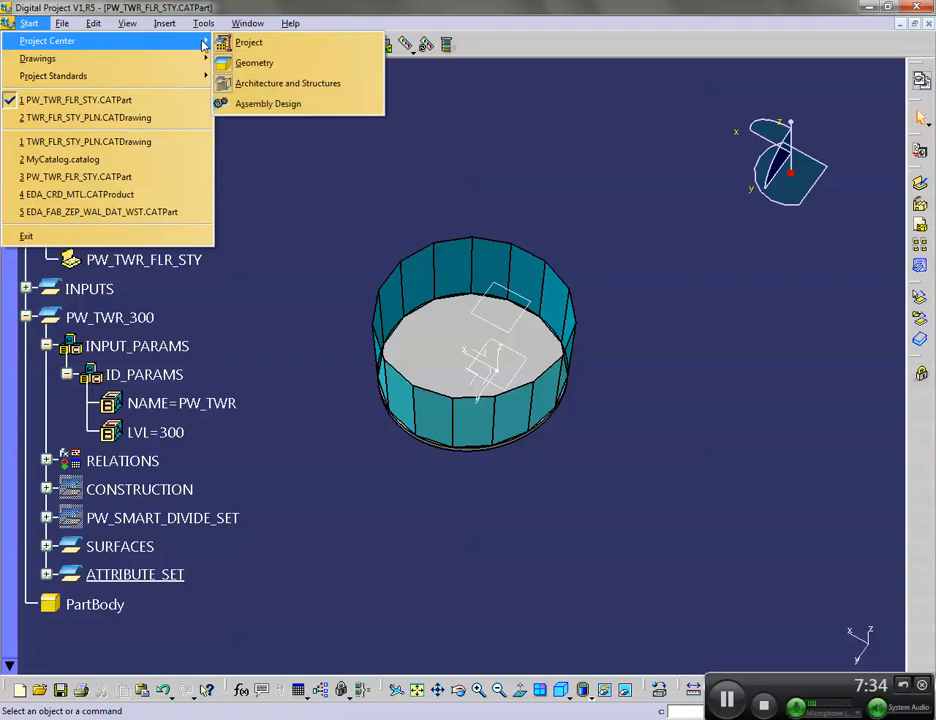
left_click(316, 86)
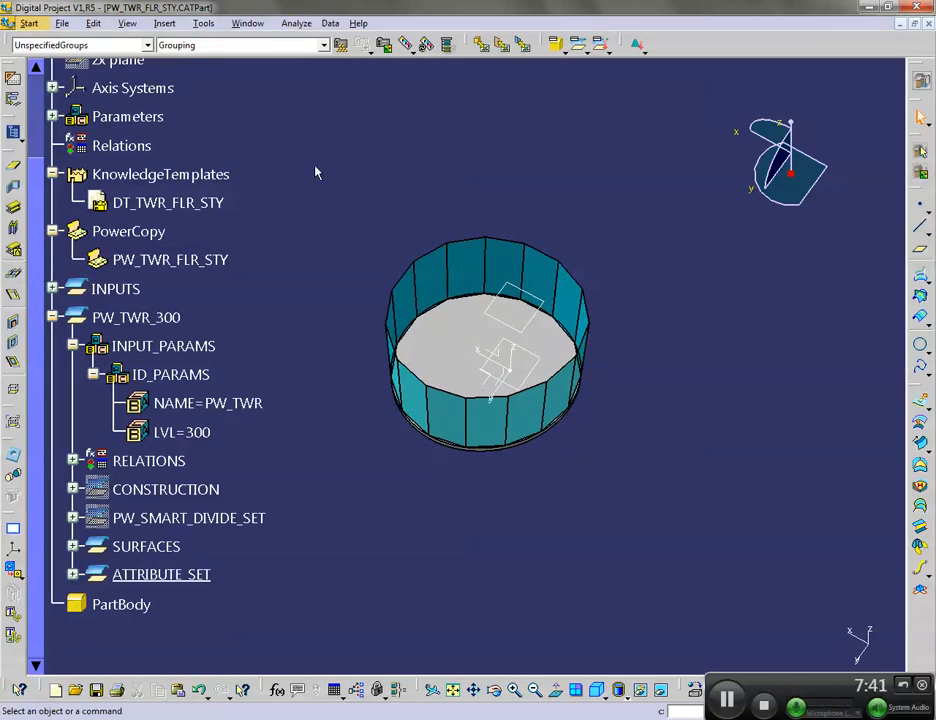
Create a new A&S sheet linked to the drawing sheet TWR_FLR_STY_PLN without a boundary, and expand A&S Sheets in the tree
left_click(14, 533)
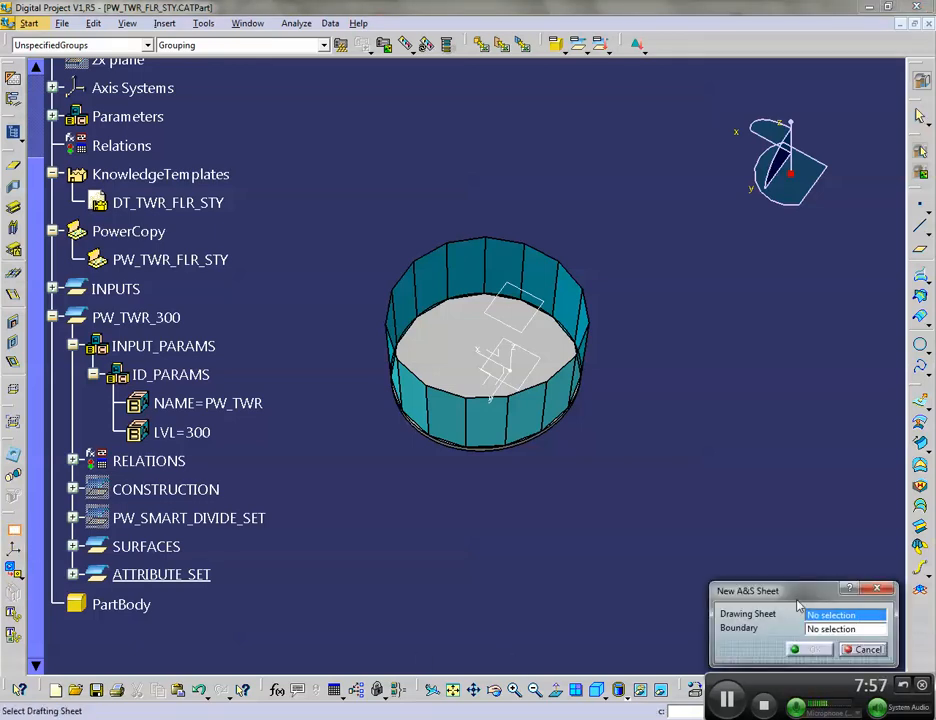
left_click(247, 23)
left_click(220, 135)
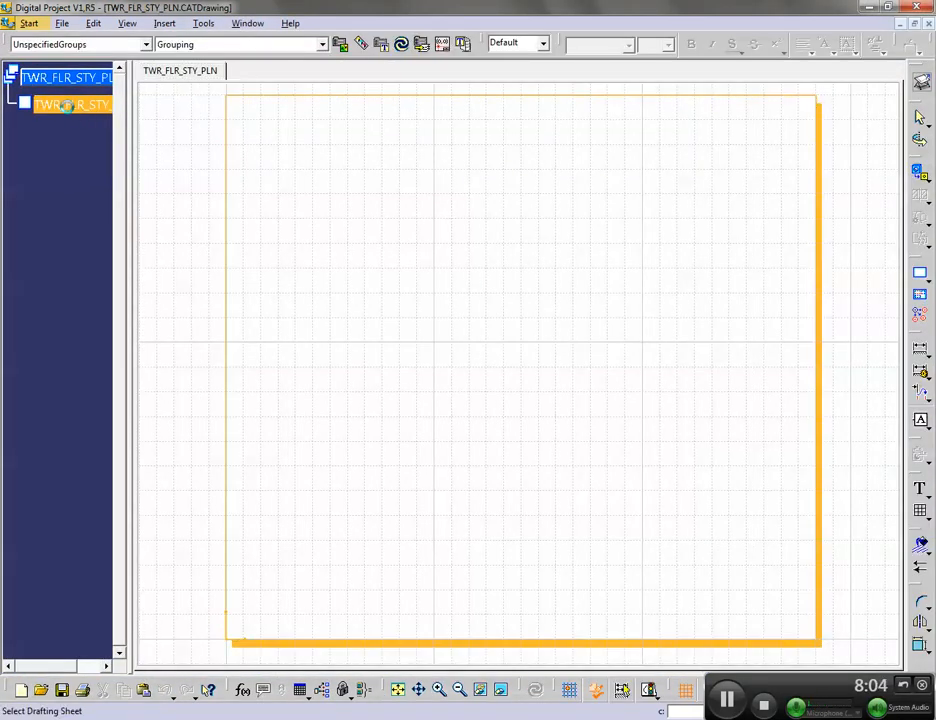
left_click(66, 105)
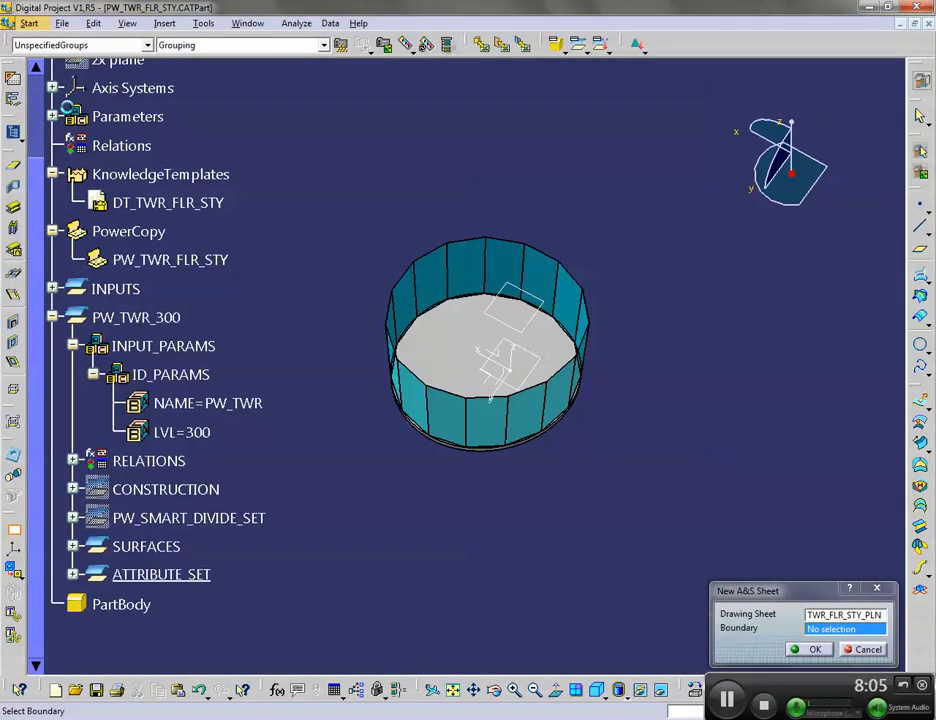
left_click(813, 649)
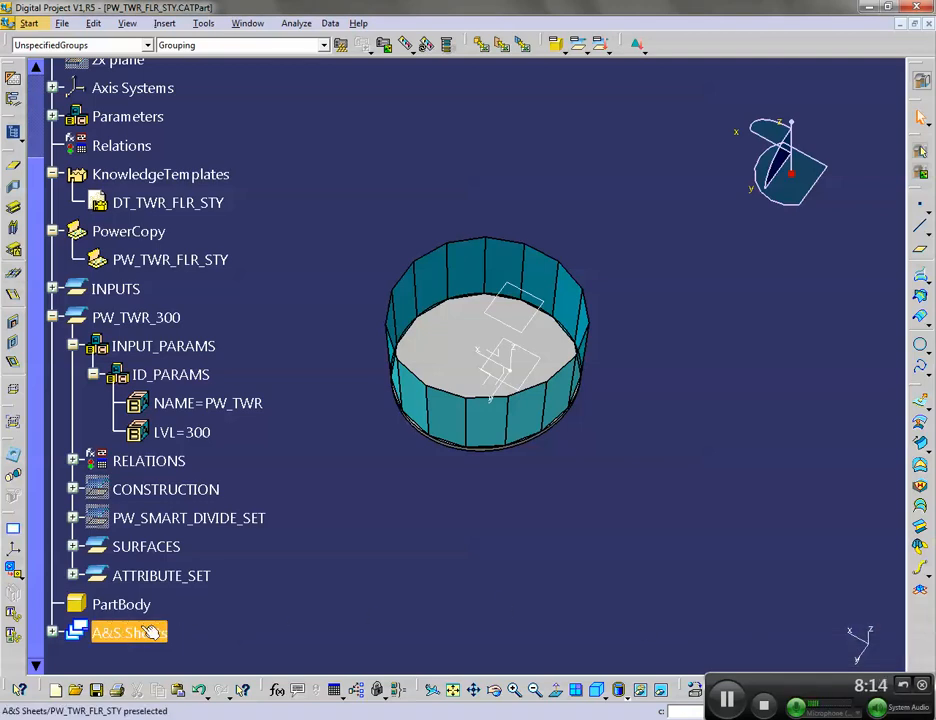
left_click(52, 633)
scroll(120, 600, "down", 2)
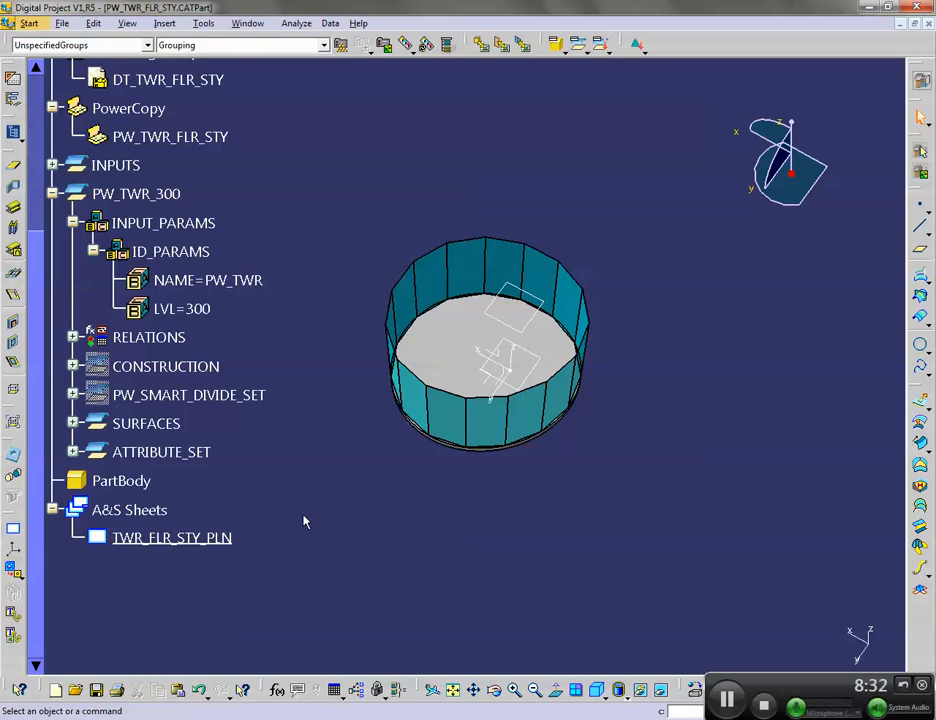
Start a new section cut named SEC_CUT with the tower floor's lower plane PL_01 as its support
middle_click_drag(337, 440, 341, 481)
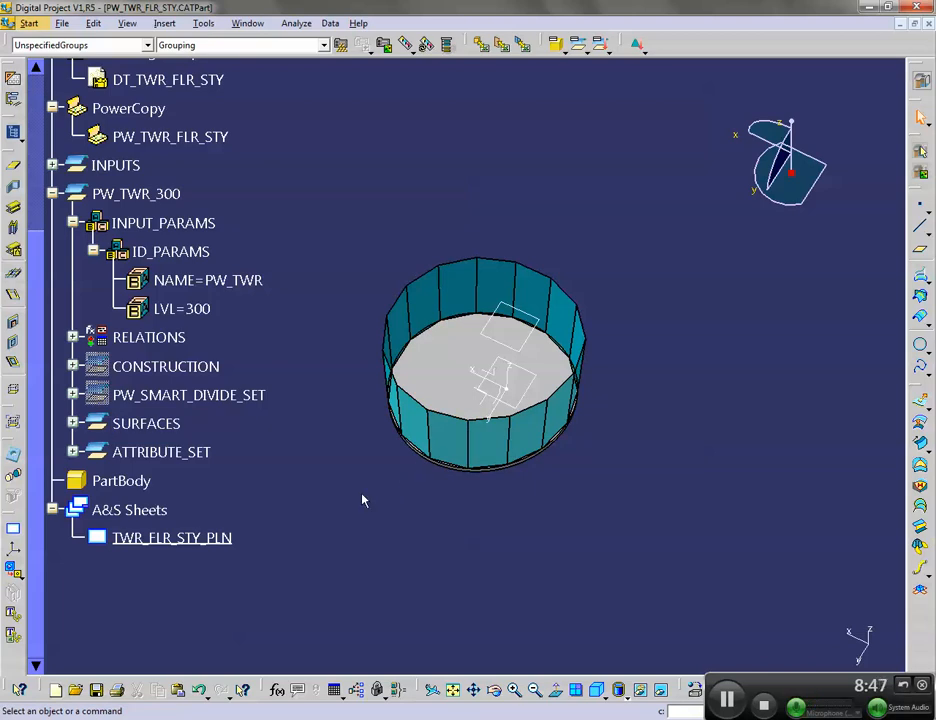
left_click(18, 576)
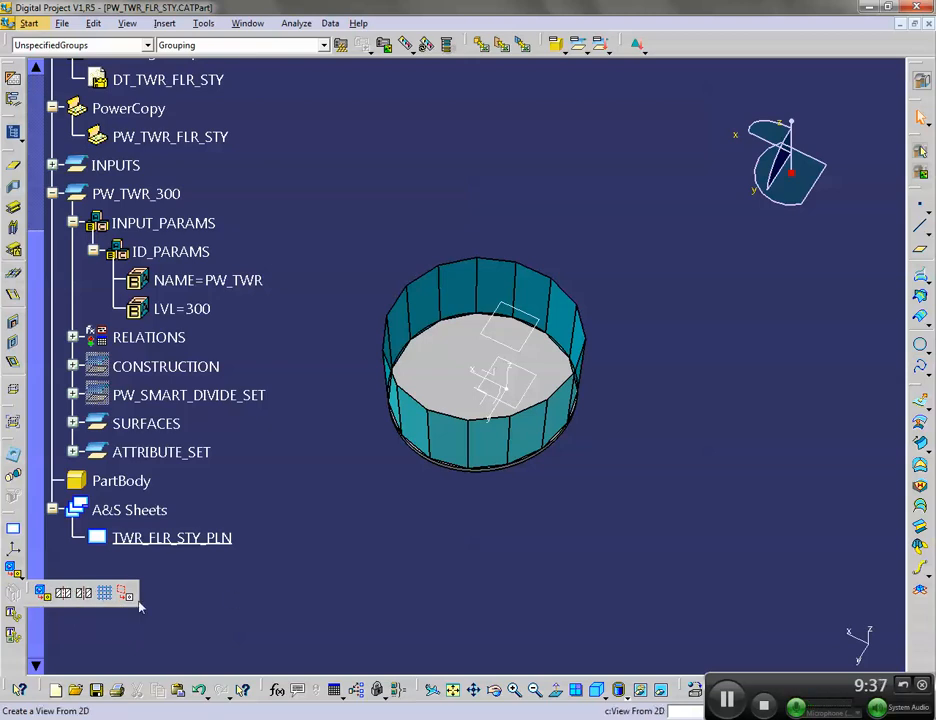
left_click(86, 594)
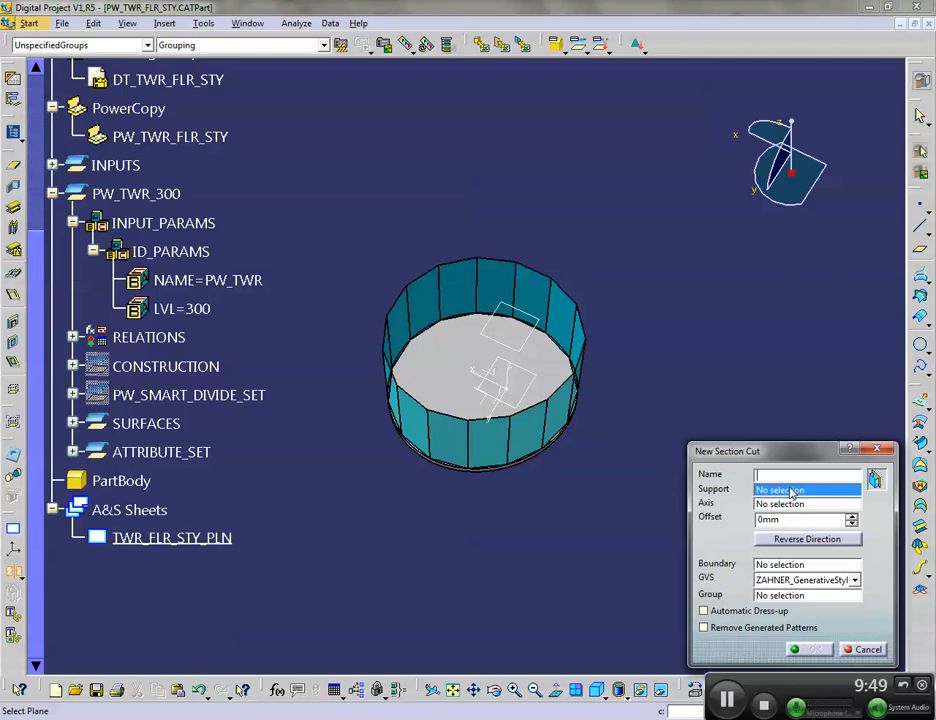
type("_CUT")
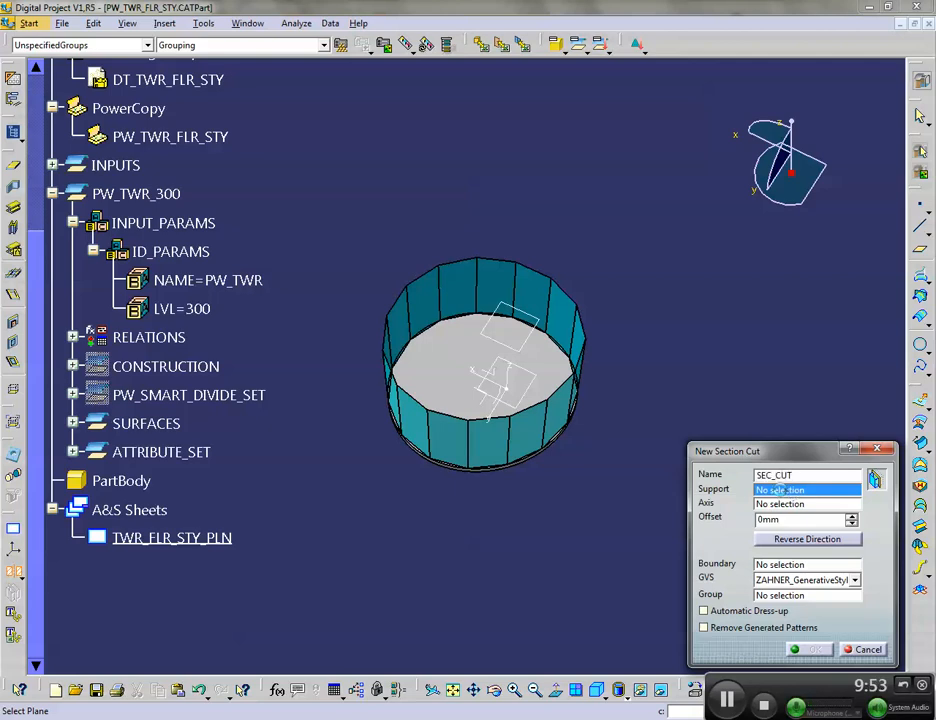
left_click(527, 402)
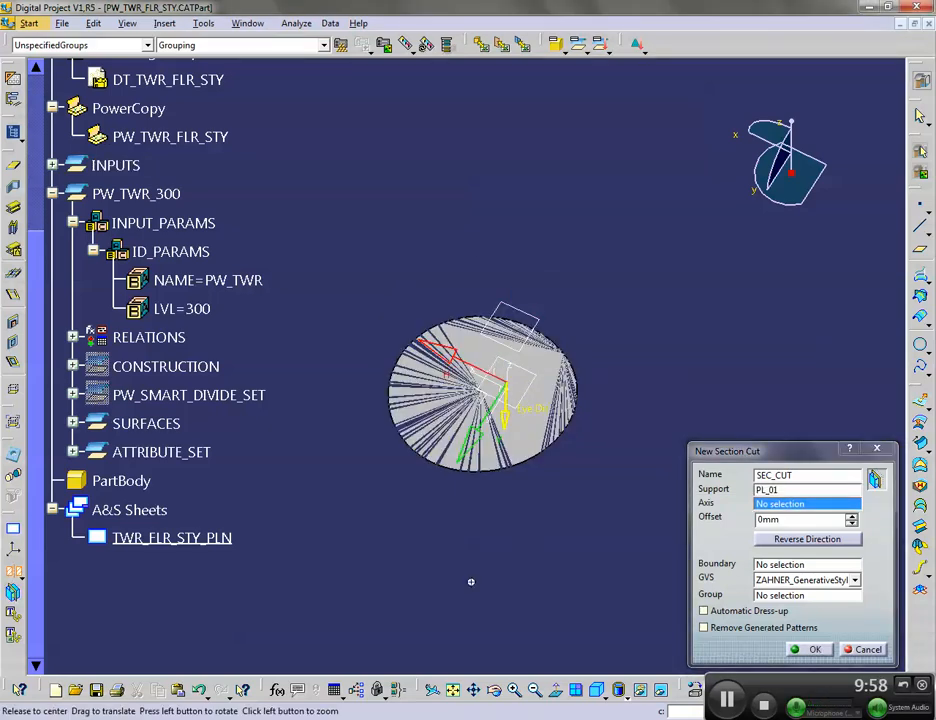
Offset the section cut by 24 in, make the value negative (-609.6 mm), and set its generative view style to DefaultGenerativeStyle
middle_click_drag(481, 484, 425, 476)
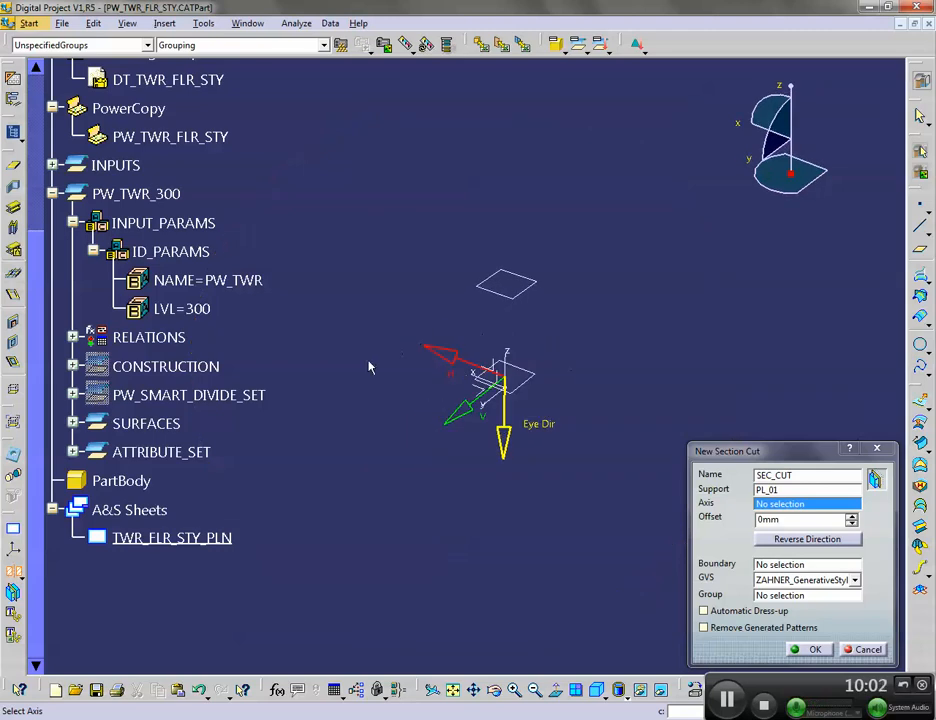
middle_click_drag(334, 483, 352, 537)
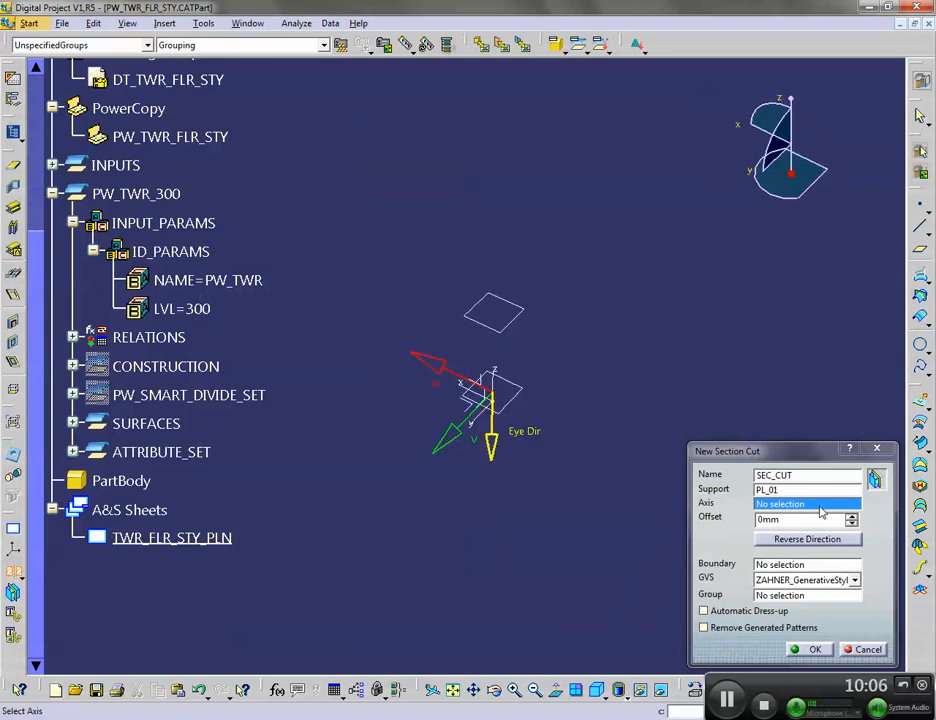
double_click(762, 519)
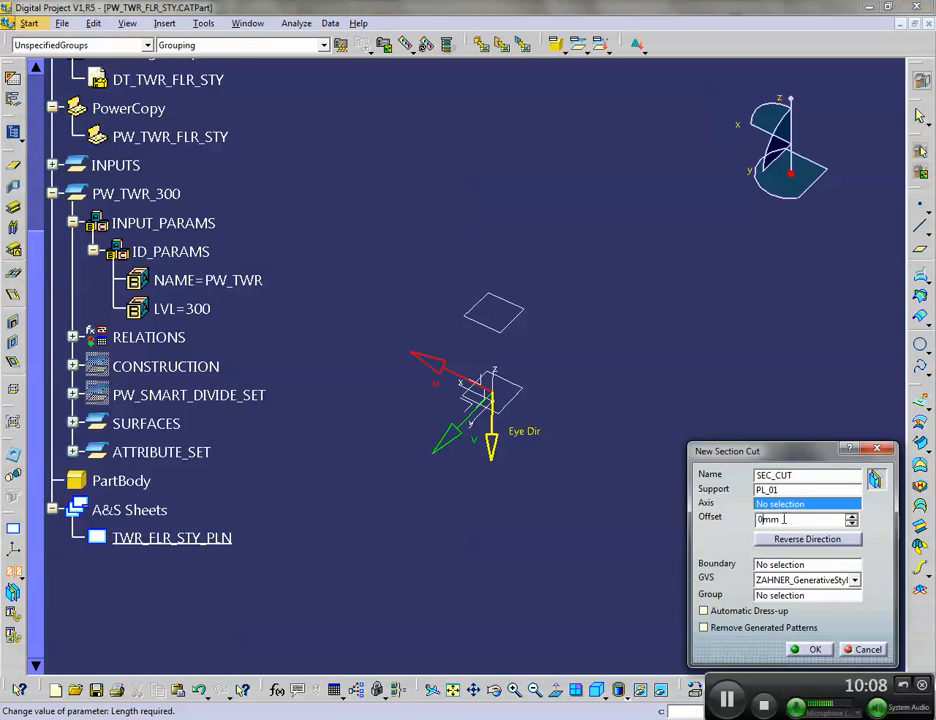
type("24in")
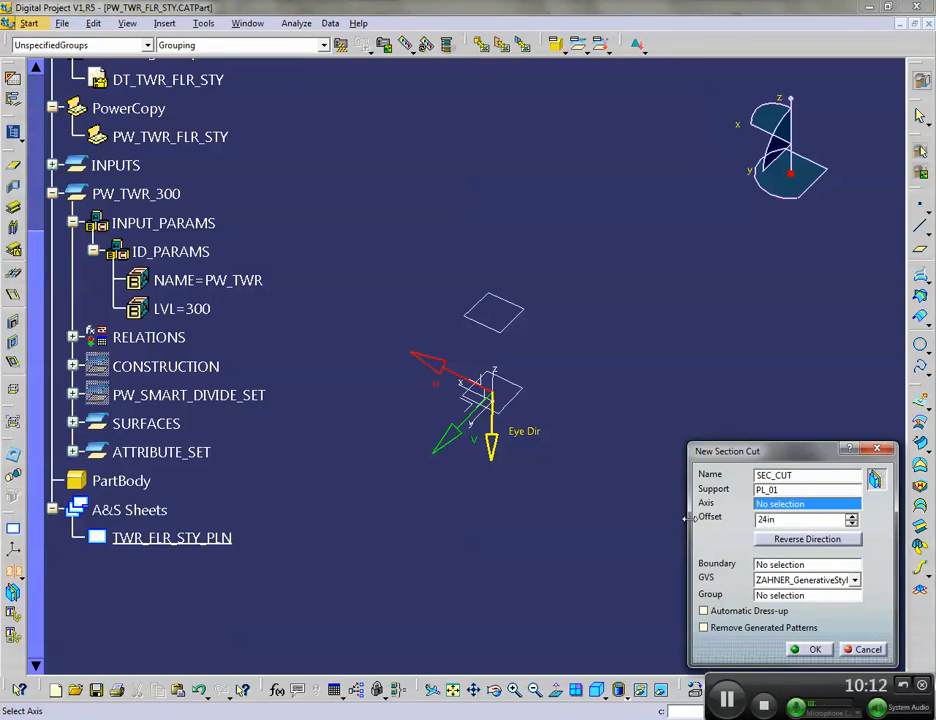
left_click(797, 595)
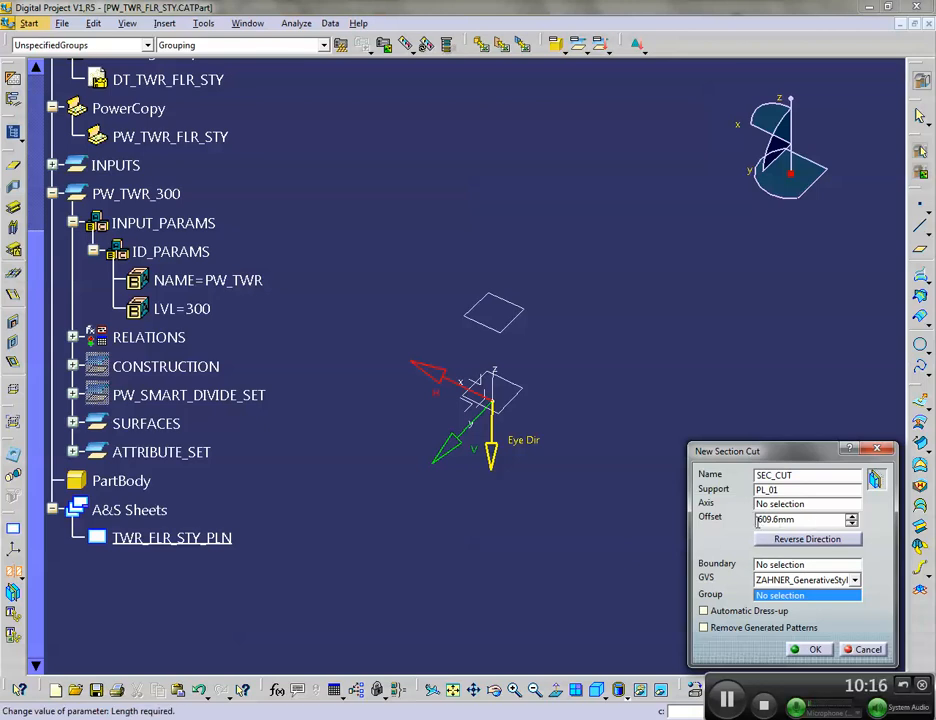
type("-")
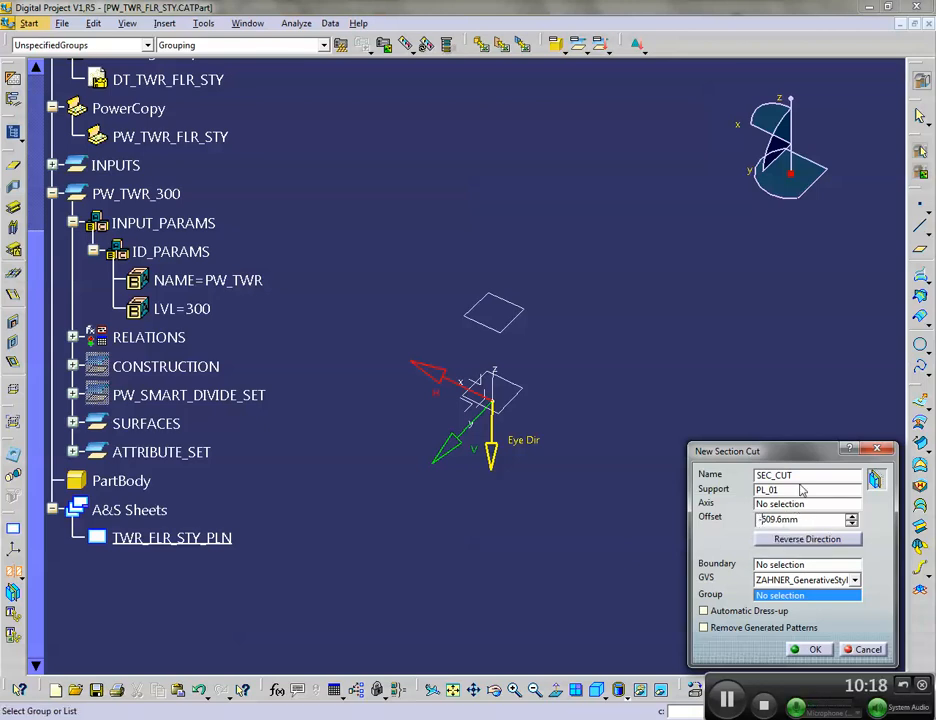
left_click(797, 488)
middle_click_drag(494, 440, 508, 310)
middle_click_drag(464, 474, 474, 305)
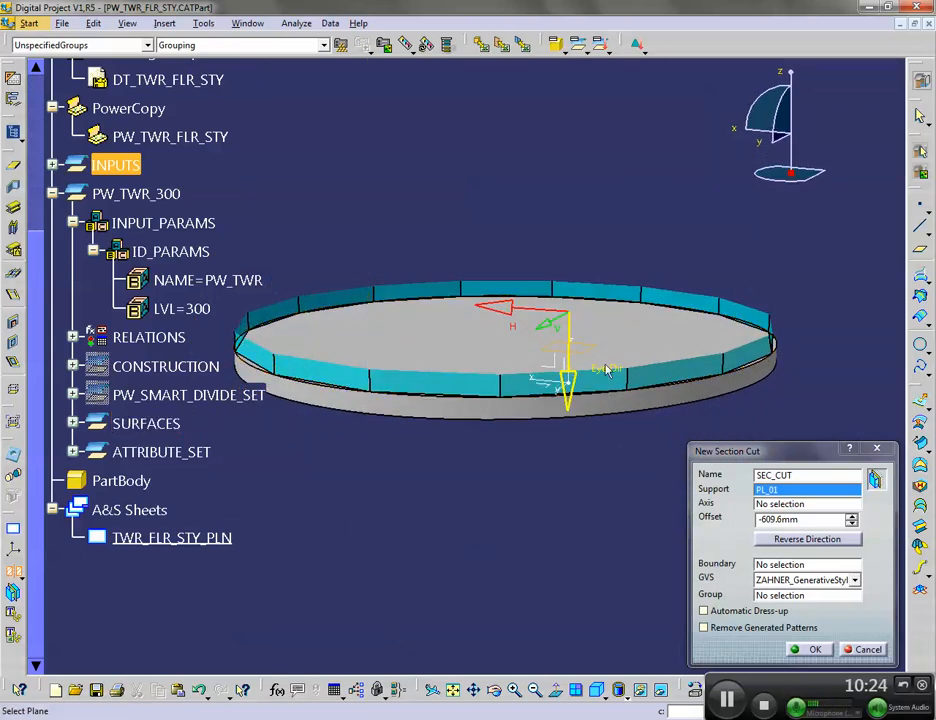
left_click(812, 581)
left_click(812, 603)
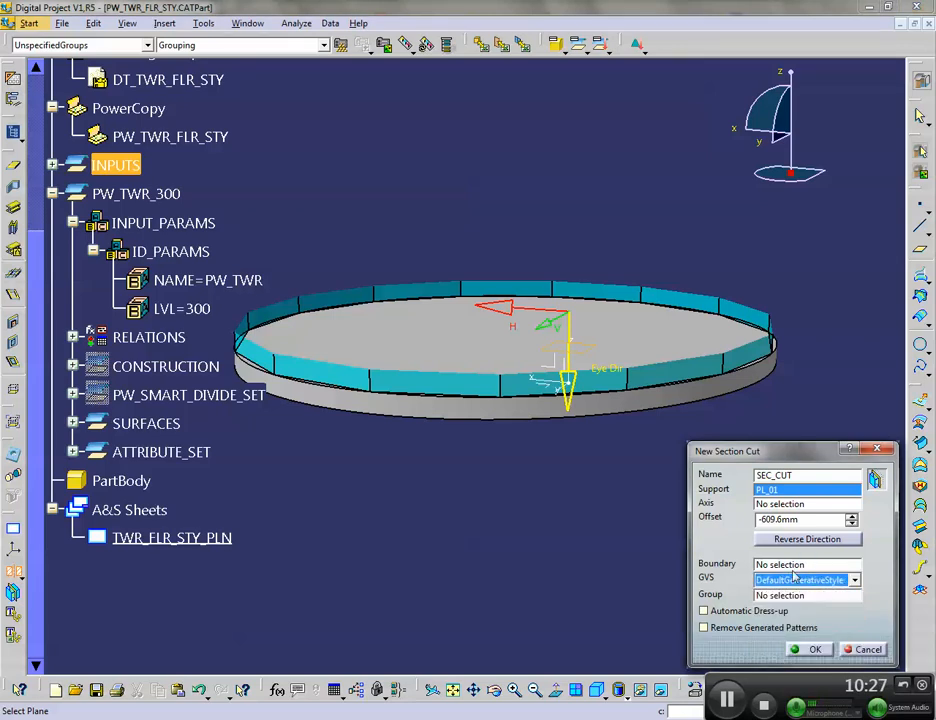
Enable automatic dress-up, create the SEC_CUT section cut, and expand TWR_FLR_STY_PLN in the tree
left_click(706, 611)
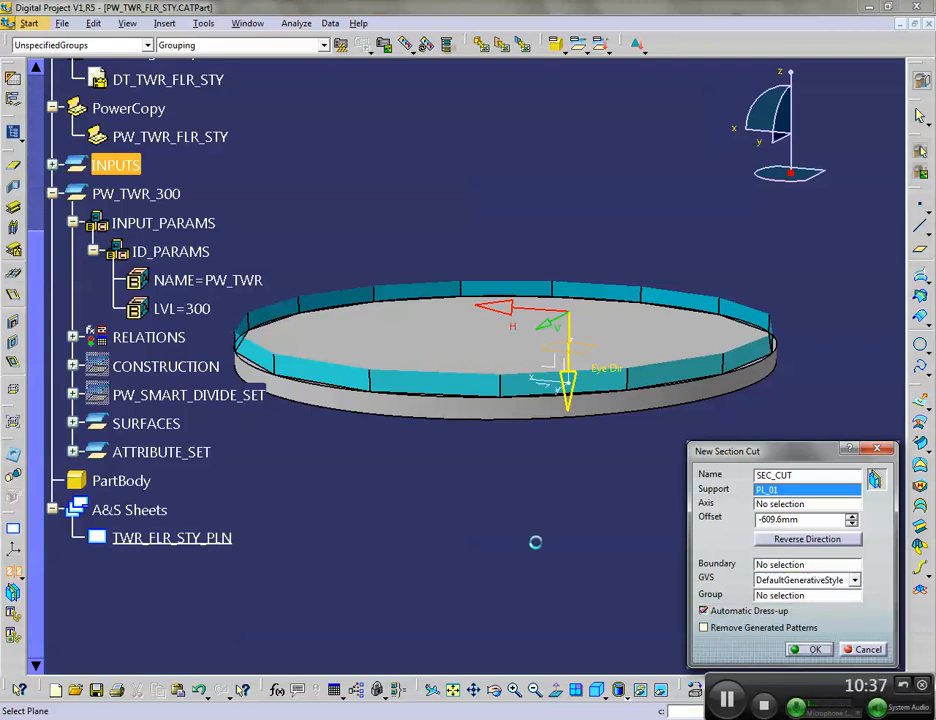
middle_click_drag(419, 469, 307, 538)
left_click(72, 538)
middle_click_drag(365, 513, 439, 595)
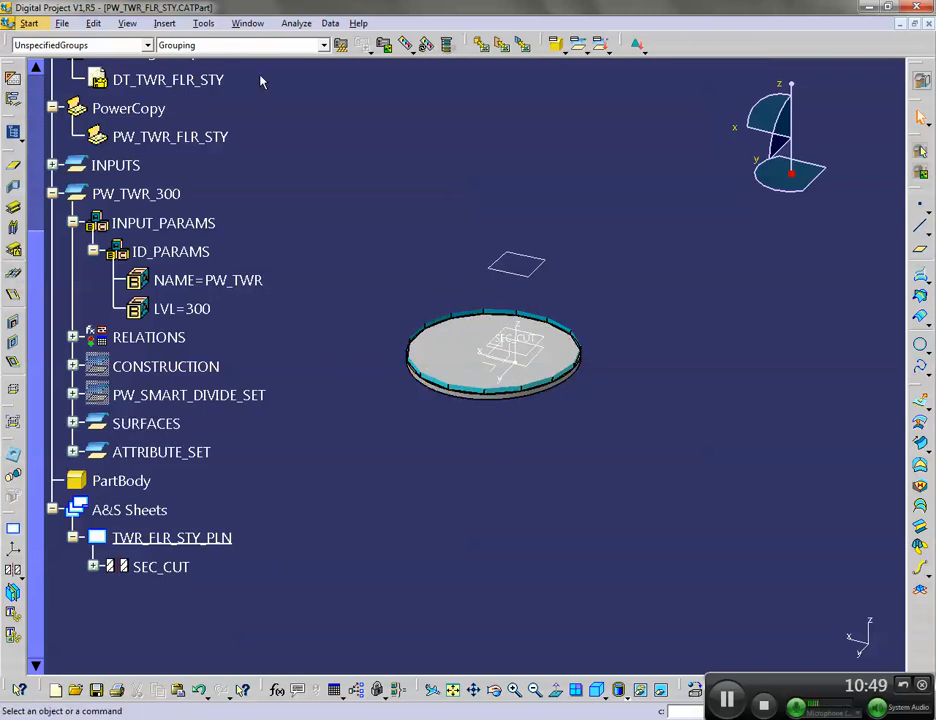
Switch to TWR_FLR_STY_PLN.CATDrawing and examine the whole generated section cut view
left_click(203, 23)
mouse_move(248, 23)
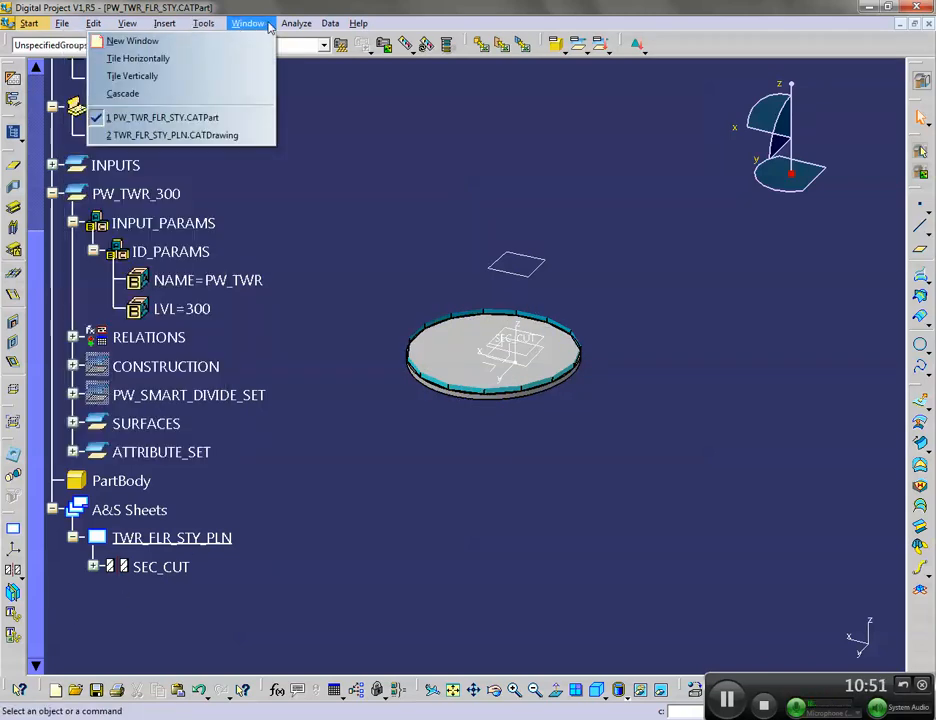
left_click(236, 138)
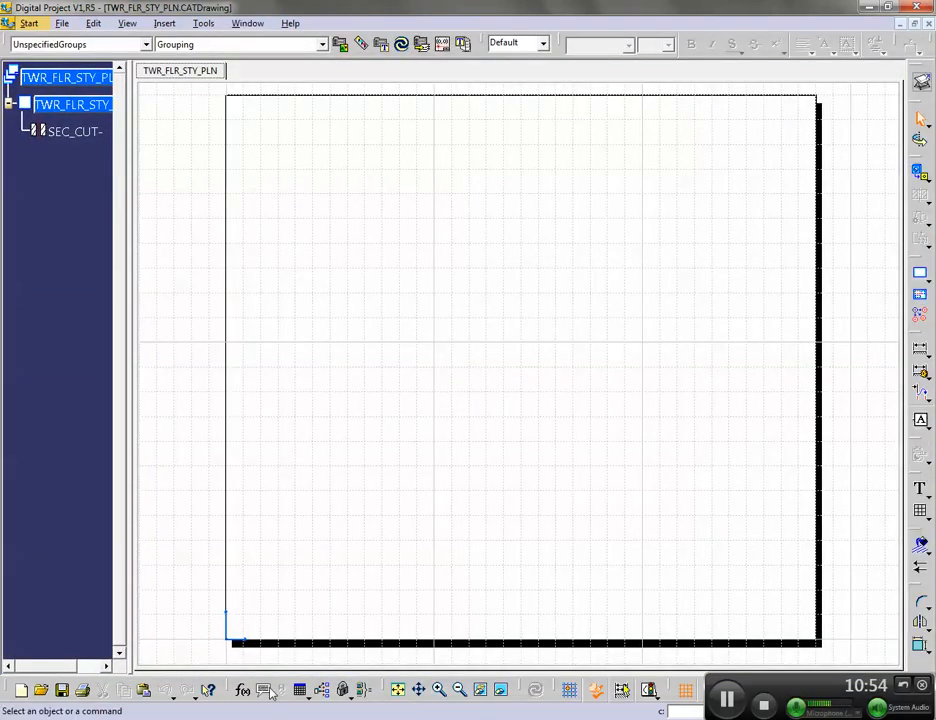
left_click(397, 690)
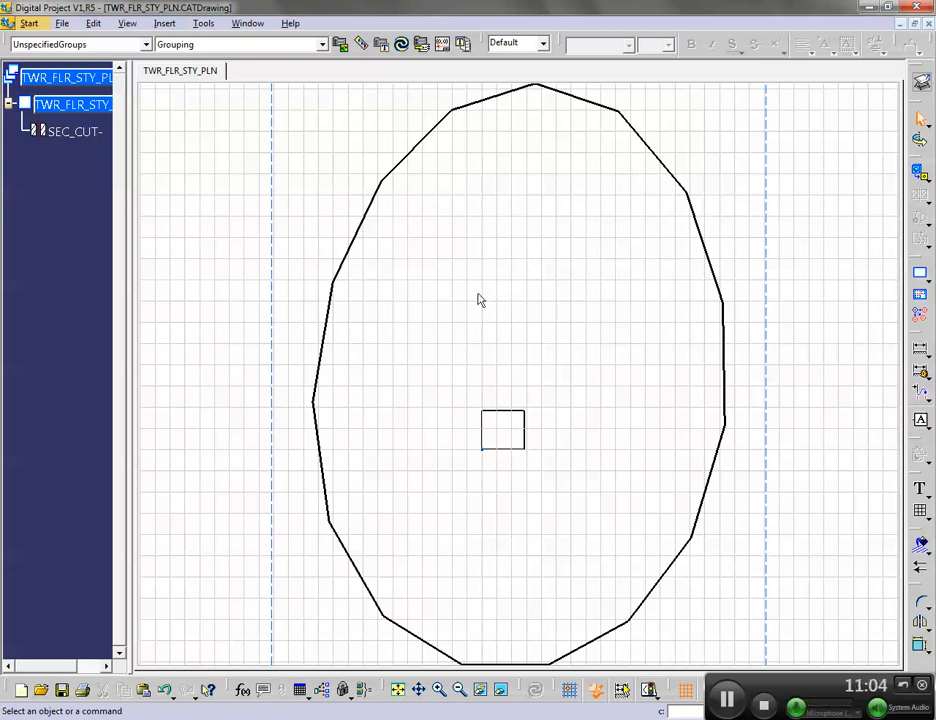
Return to PW_TWR_FLR_STY.CATPart and remove the section clipping from the tower floor model
key("ctrl+Tab")
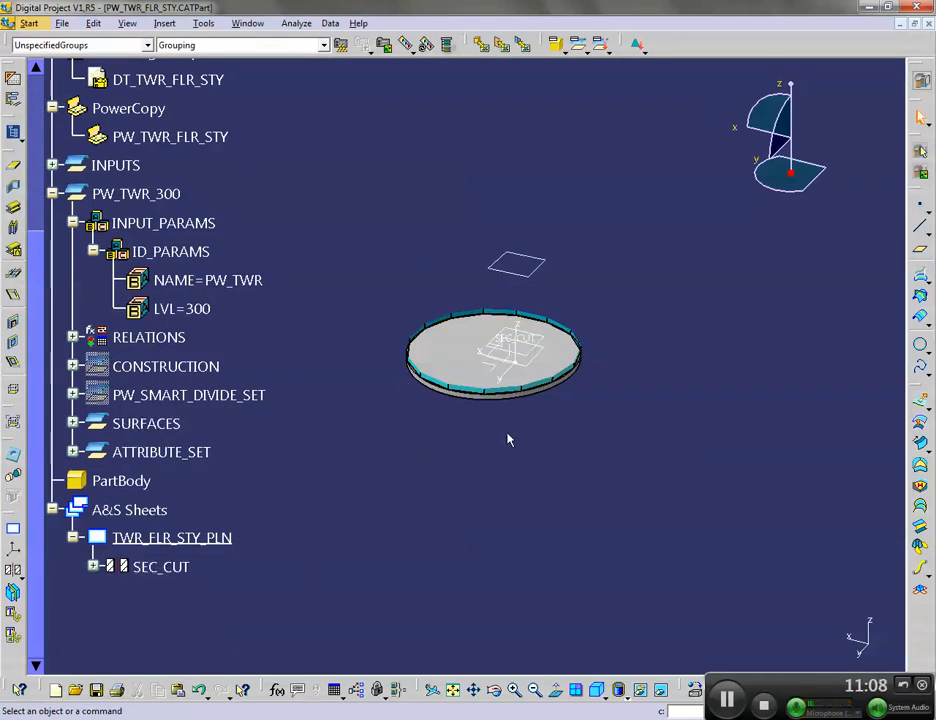
left_click(13, 594)
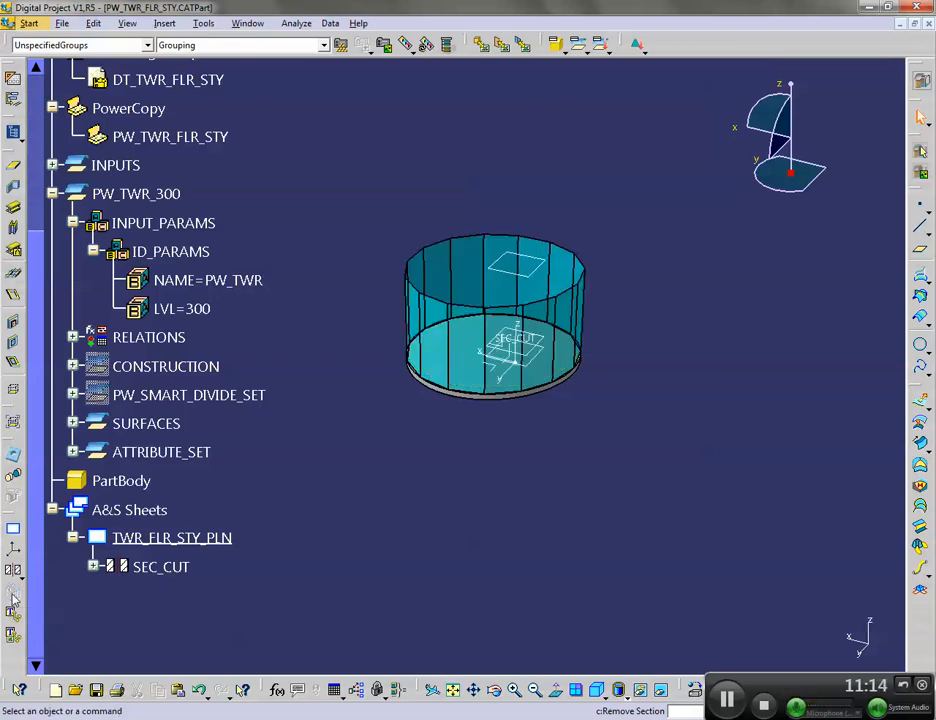
middle_click_drag(560, 407, 376, 547)
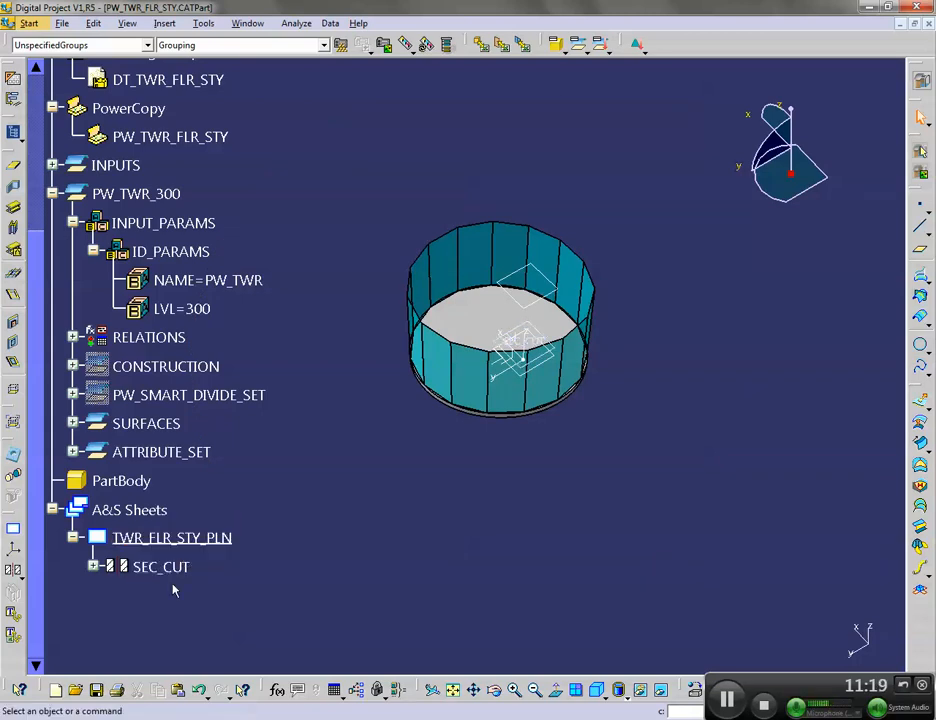
Start a new A&S section view on the sheet and name it SEC_PROJECTION
left_click(14, 570)
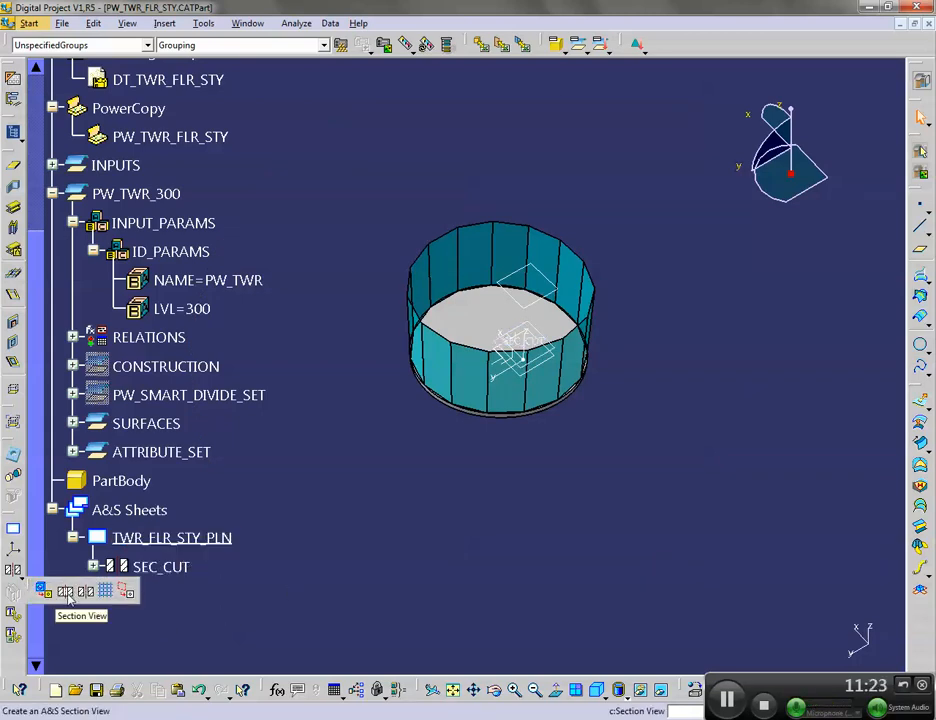
left_click(65, 592)
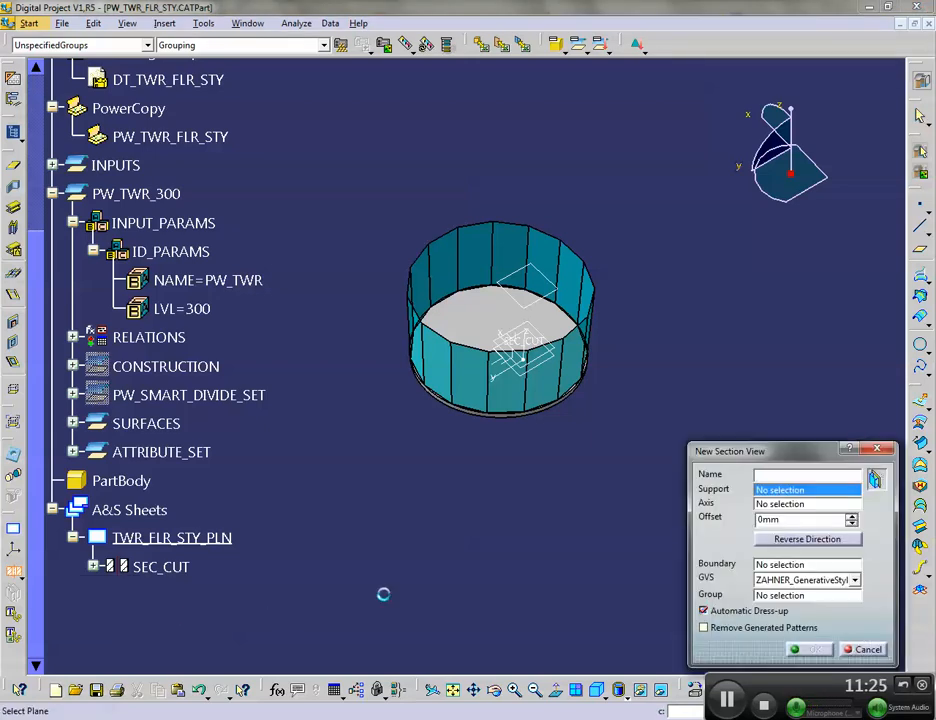
type("PROJEC")
key("BackSpace")
key("BackSpace")
key("BackSpace")
key("BackSpace")
key("BackSpace")
type("SEC_")
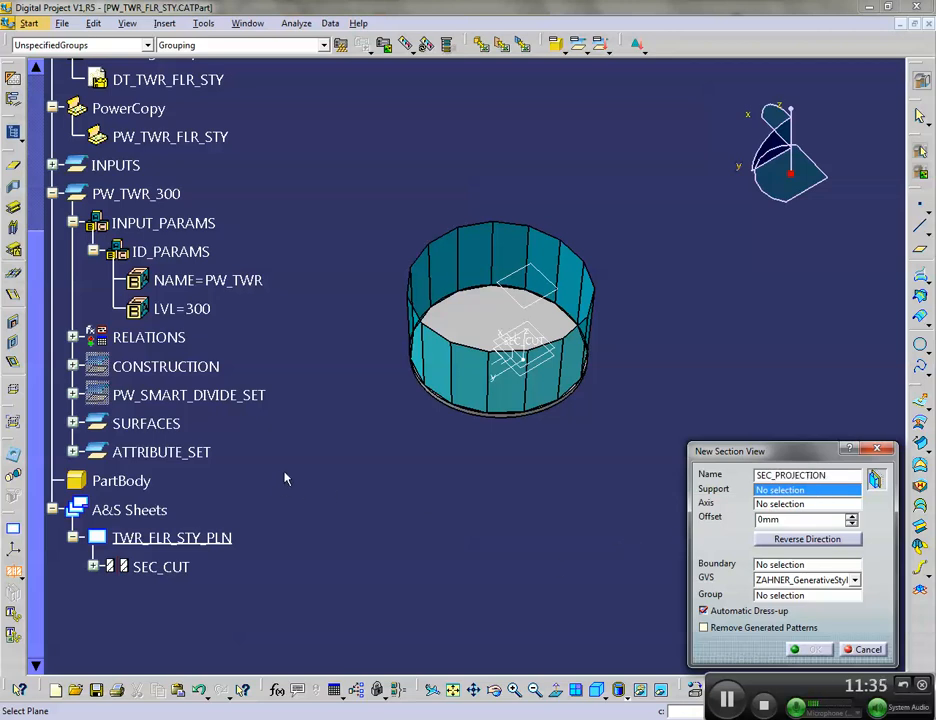
Use plane PL_01 from INPUTS as the section view's support and set its offset to -24 in
left_click(52, 165)
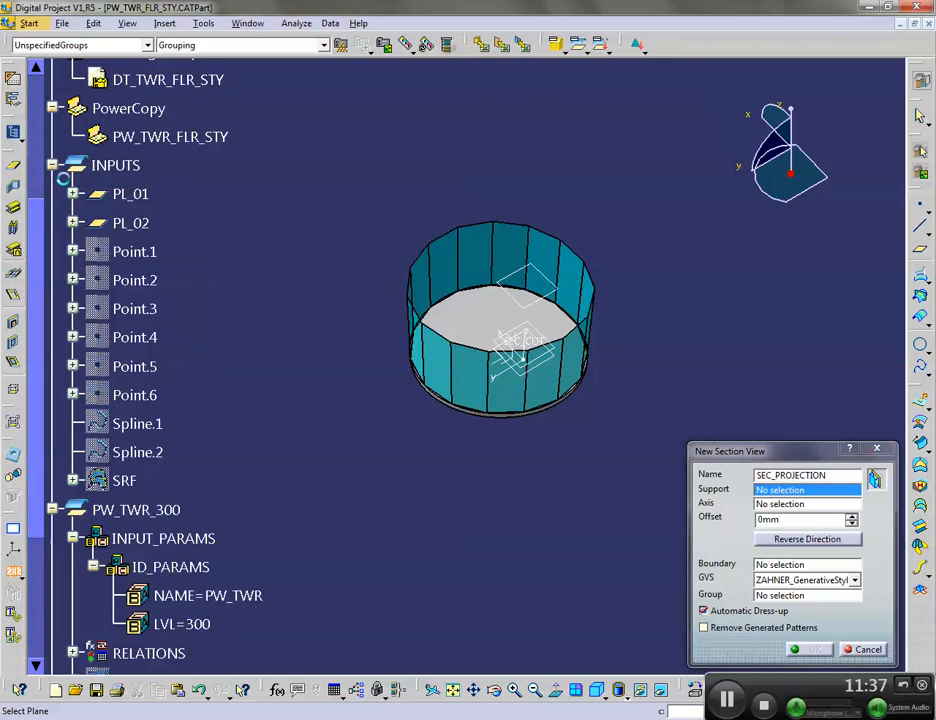
left_click(115, 194)
middle_click_drag(620, 475, 604, 433)
left_click_drag(790, 518, 635, 516)
type("-24")
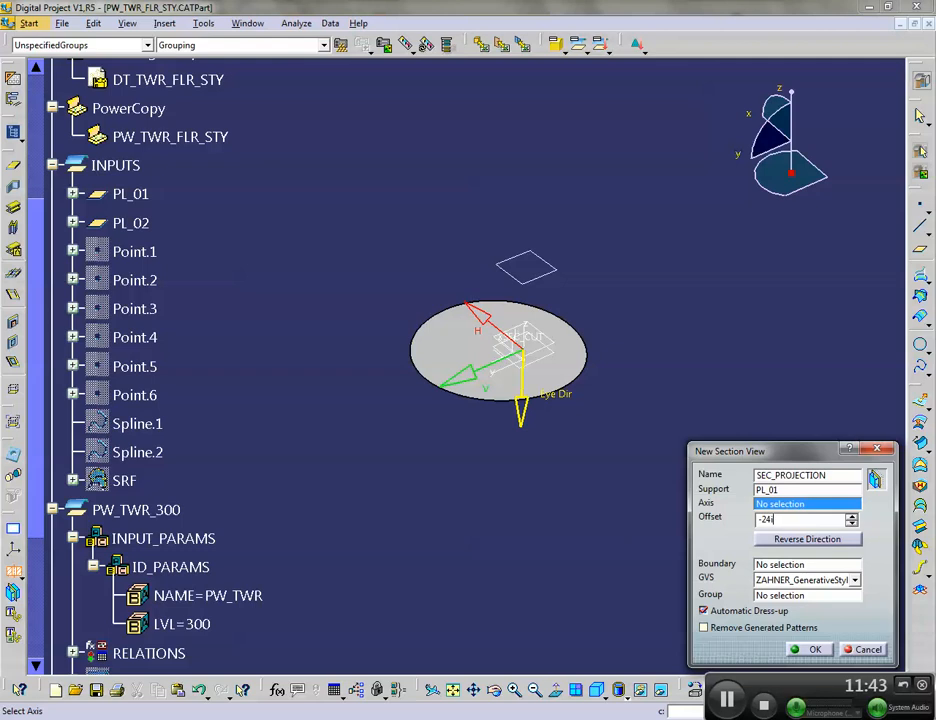
type("in")
Set the section view's generative view style to DefaultGenerativeStyle and create the view
left_click(855, 580)
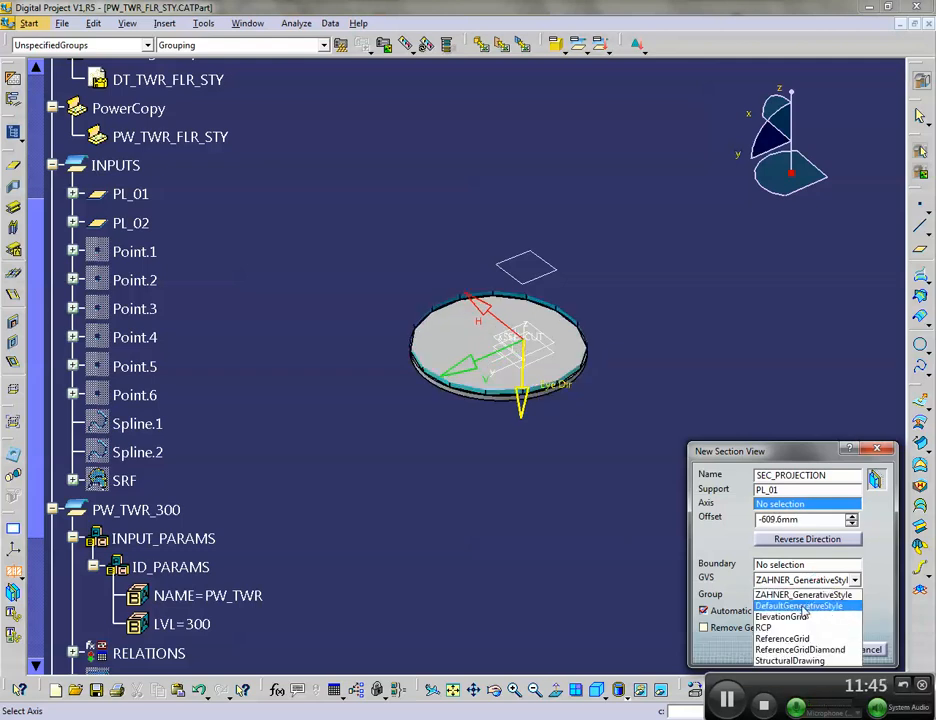
left_click(785, 599)
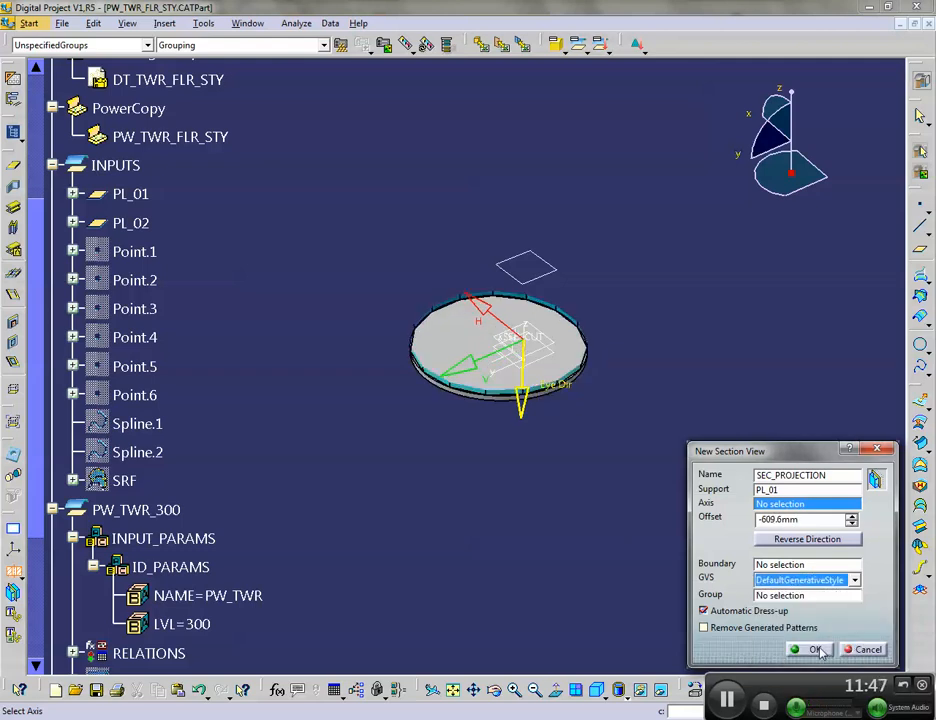
left_click(816, 650)
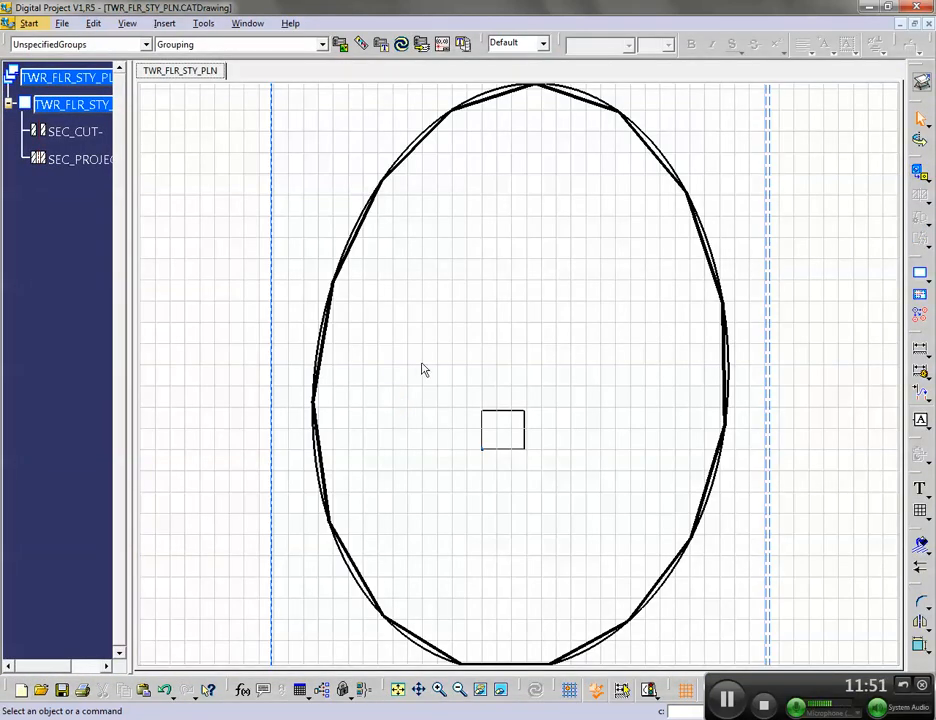
Compare the overlapping SEC_CUT and SEC_PROJECTION views in the drawing by highlighting each in the tree
left_click(68, 131)
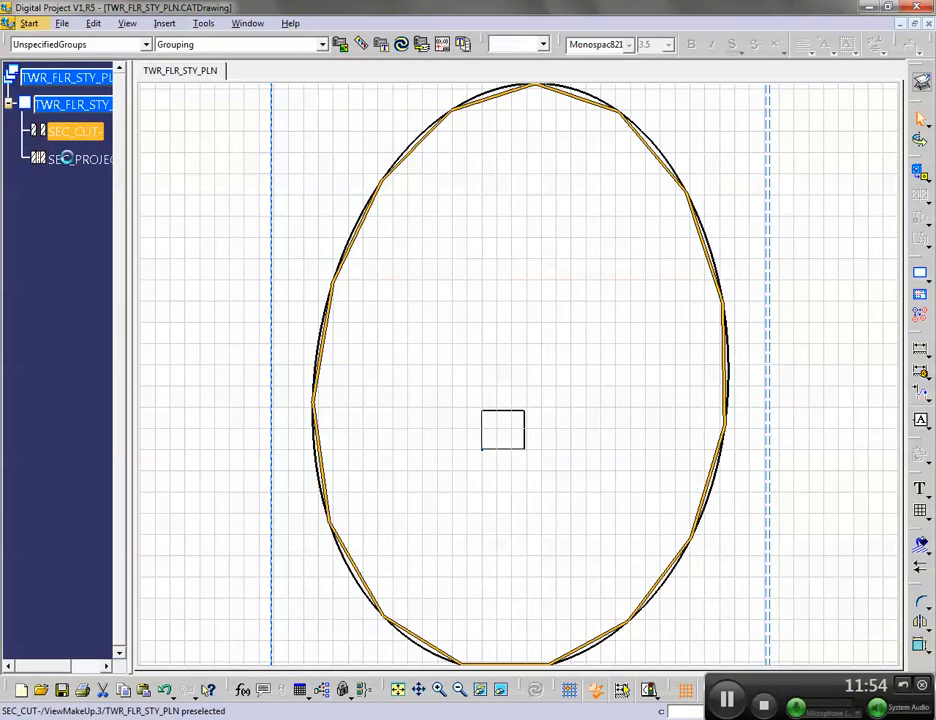
left_click(82, 159)
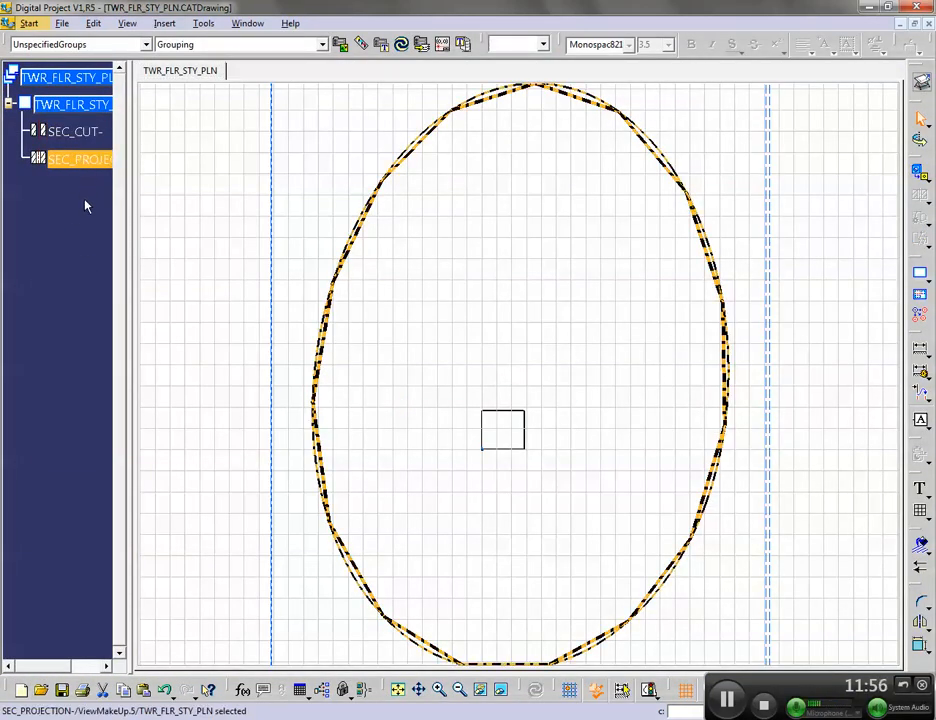
left_click(209, 263)
mouse_move(211, 255)
middle_mouse_down()
mouse_move(221, 251)
mouse_move(233, 331)
mouse_move(224, 294)
middle_mouse_up()
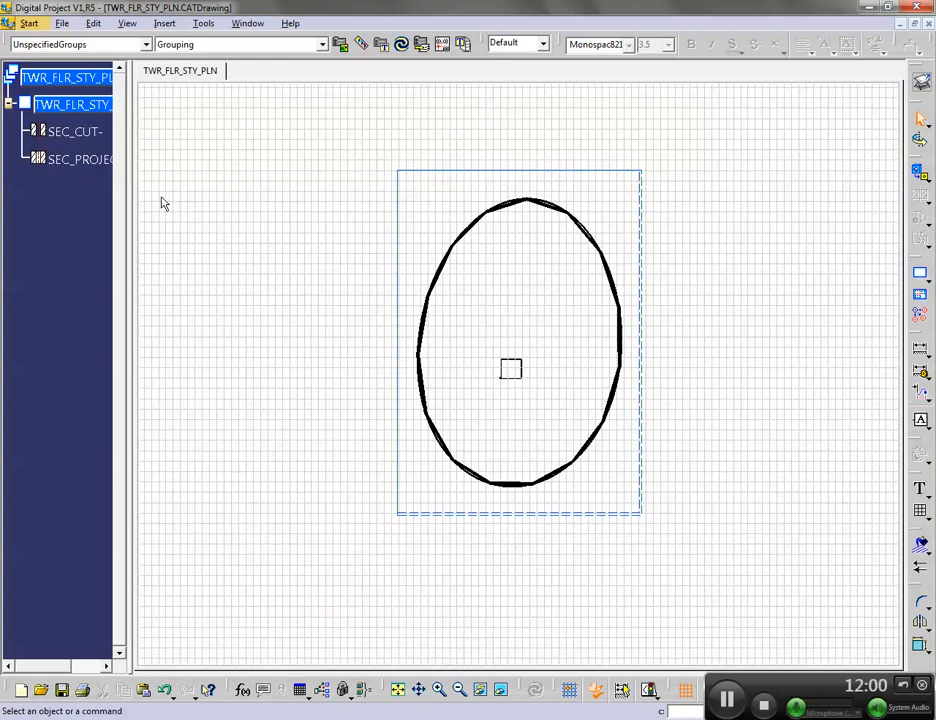
left_click(75, 160)
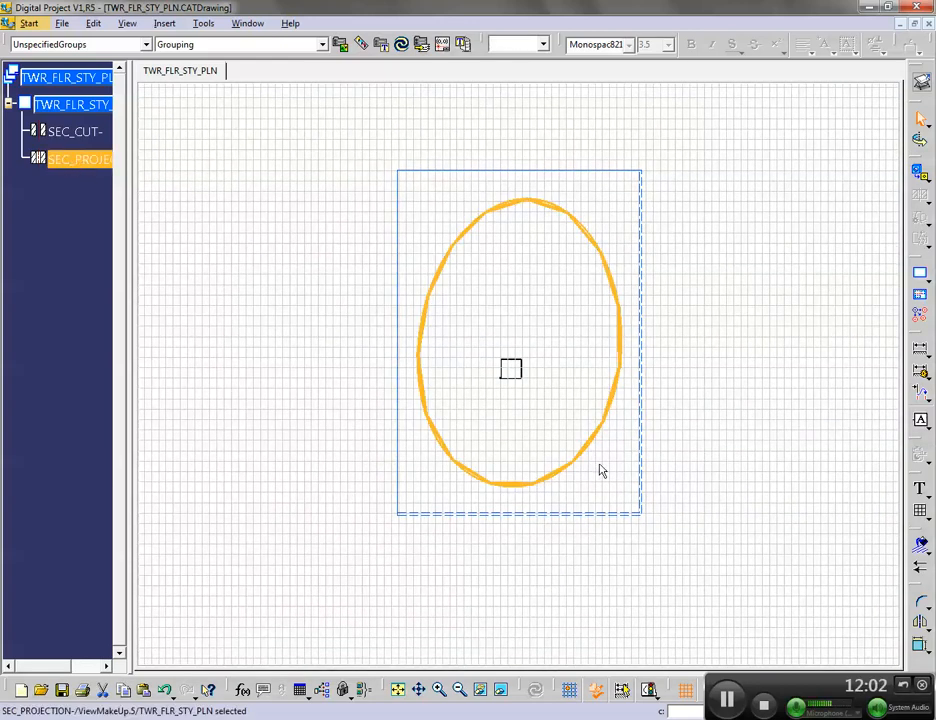
left_click(665, 482)
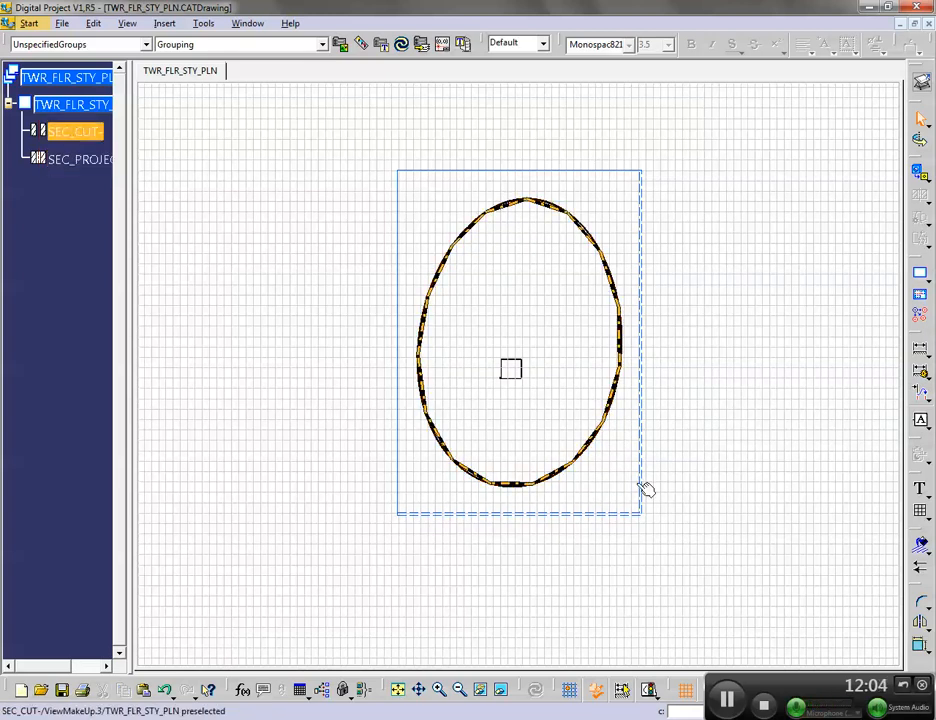
Move the SEC_CUT view off the SEC_PROJECTION view so the two outlines sit side by side on the drawing
left_click_drag(666, 482, 899, 505)
middle_click_drag(574, 484, 493, 455)
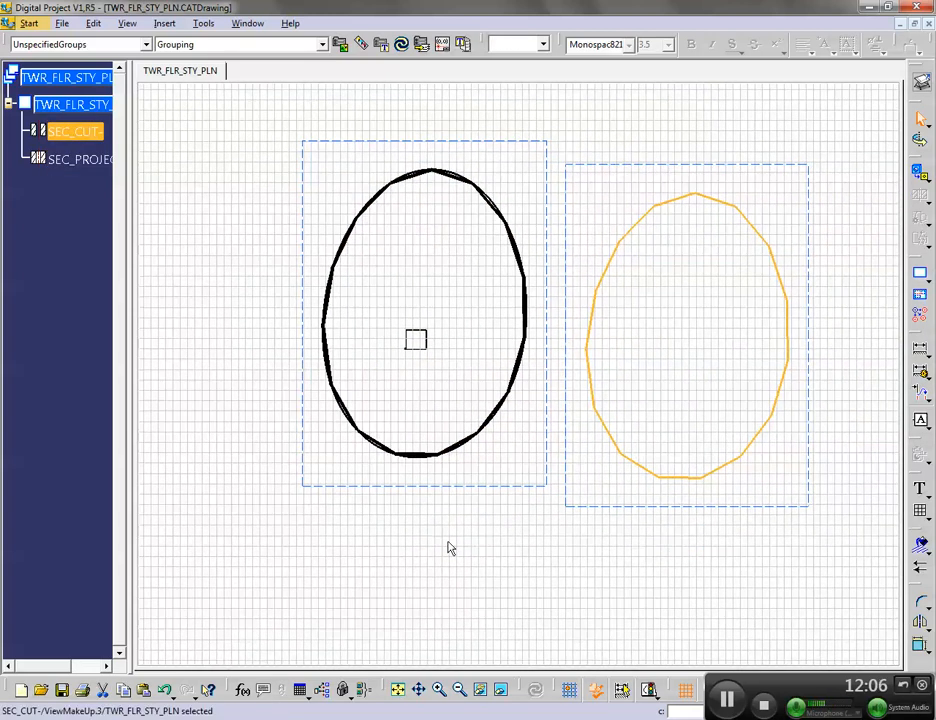
left_click(443, 538)
middle_click_drag(507, 303, 493, 345)
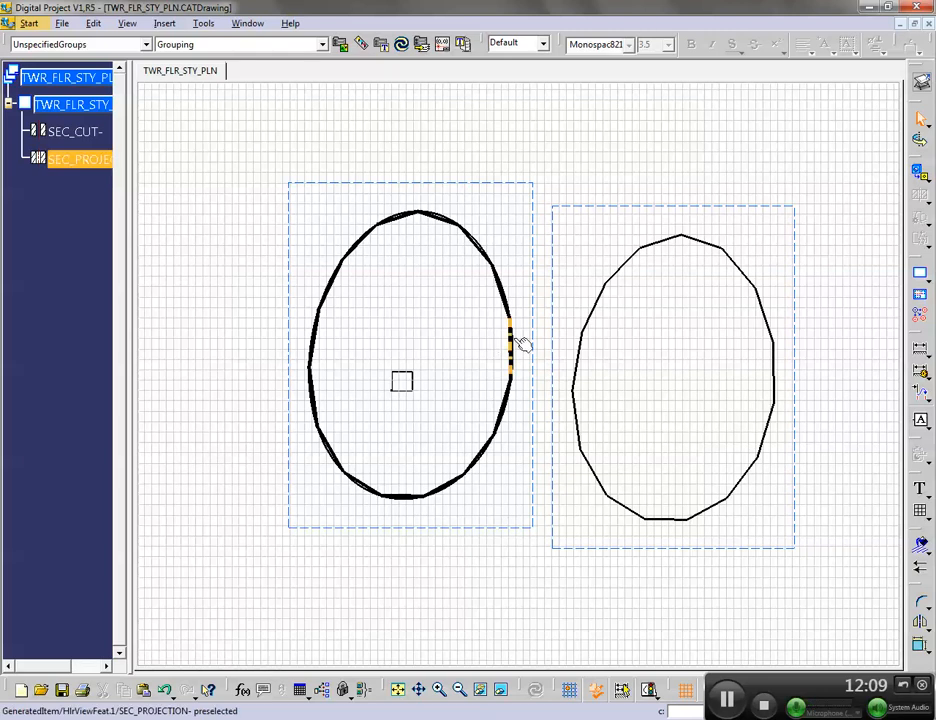
left_click_drag(618, 213, 642, 139)
left_click(242, 171)
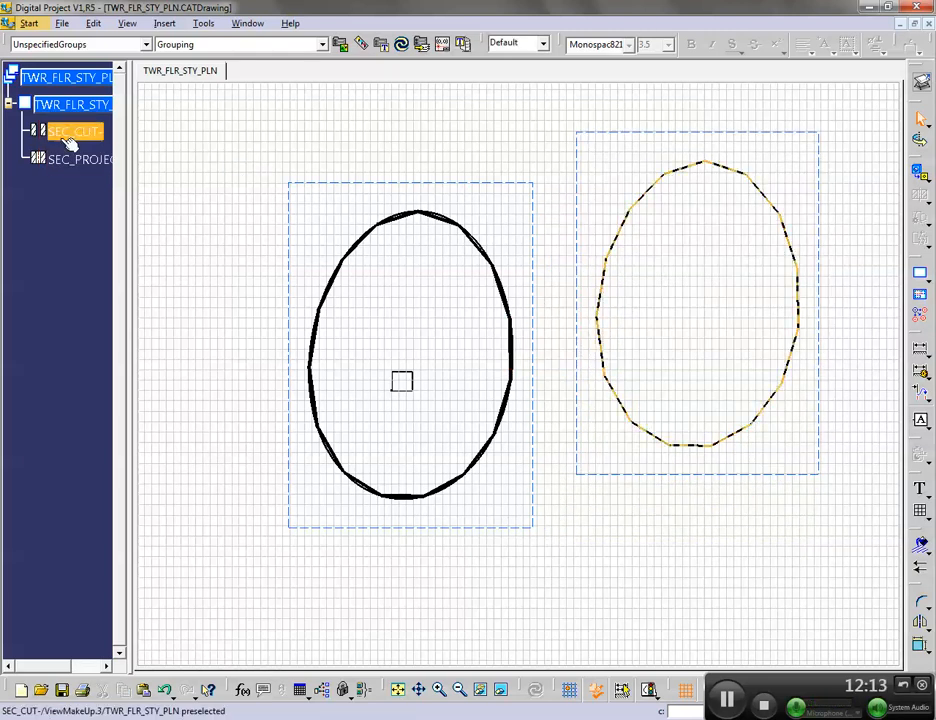
Superimpose the SEC_CUT view on the SEC_PROJECTION view using view positioning
right_click(74, 131)
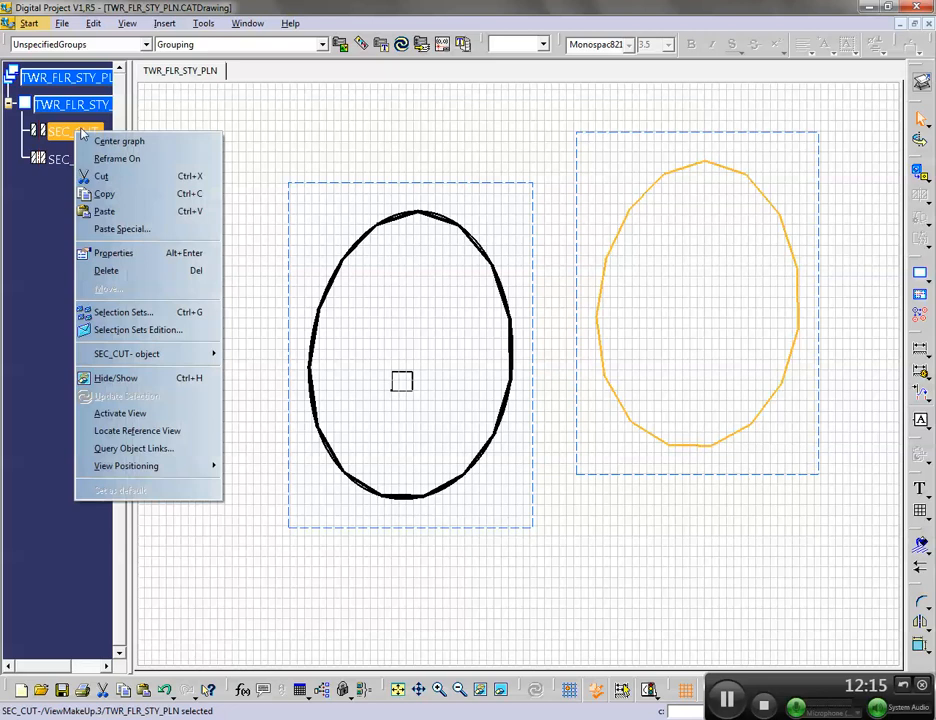
left_click(105, 253)
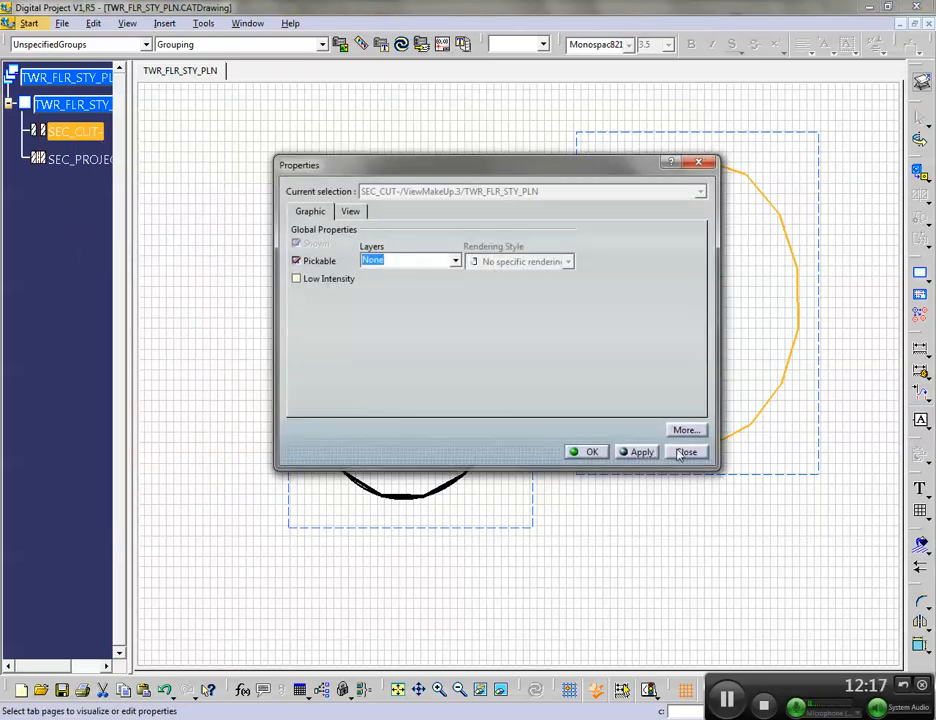
left_click(684, 455)
right_click(76, 132)
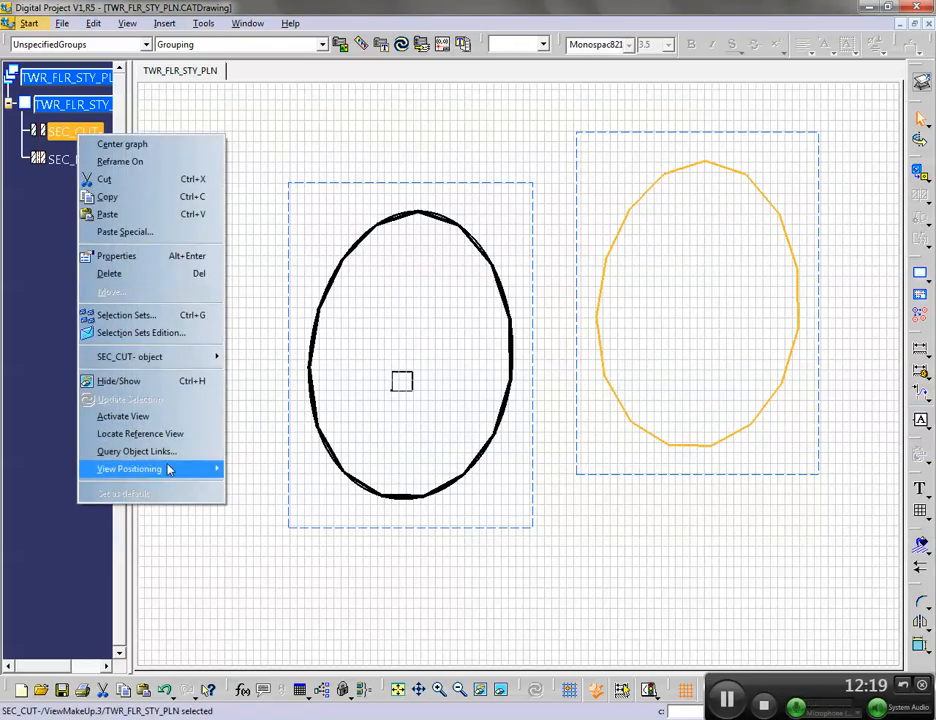
mouse_move(168, 469)
left_click(205, 483)
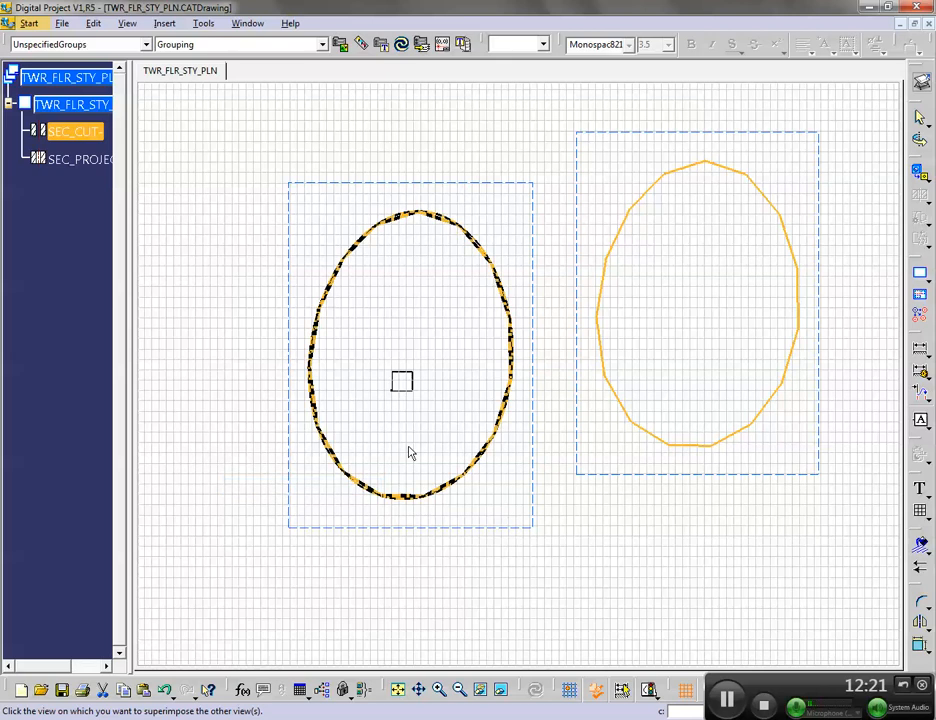
left_click(79, 160)
left_click(266, 307)
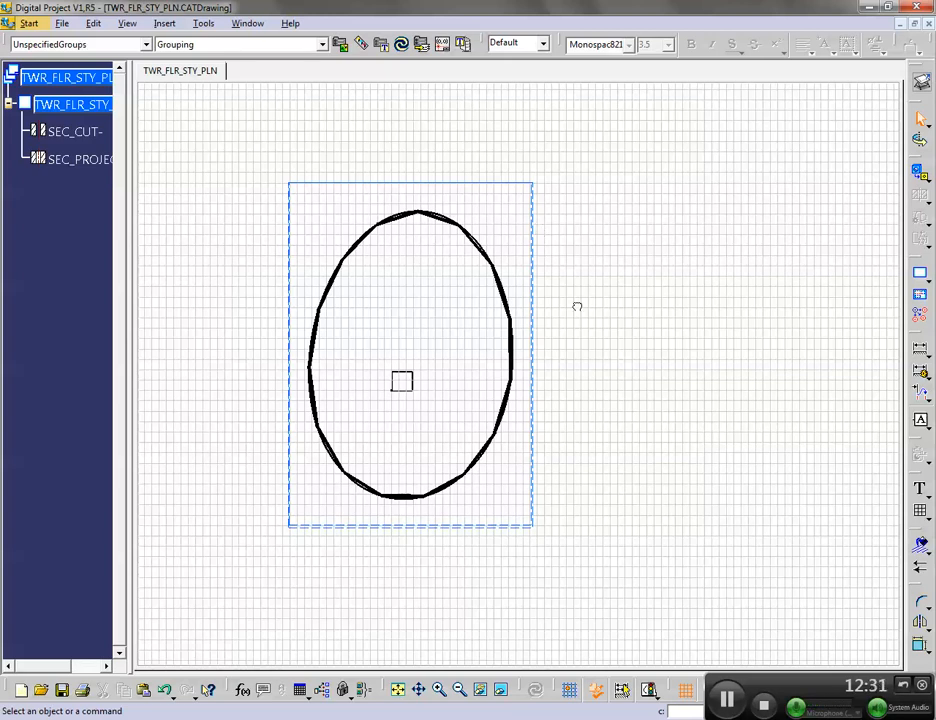
Return to PW_TWR_FLR_STY.CATPart and collapse the INPUTS set in the tree
left_click(248, 23)
left_click(230, 117)
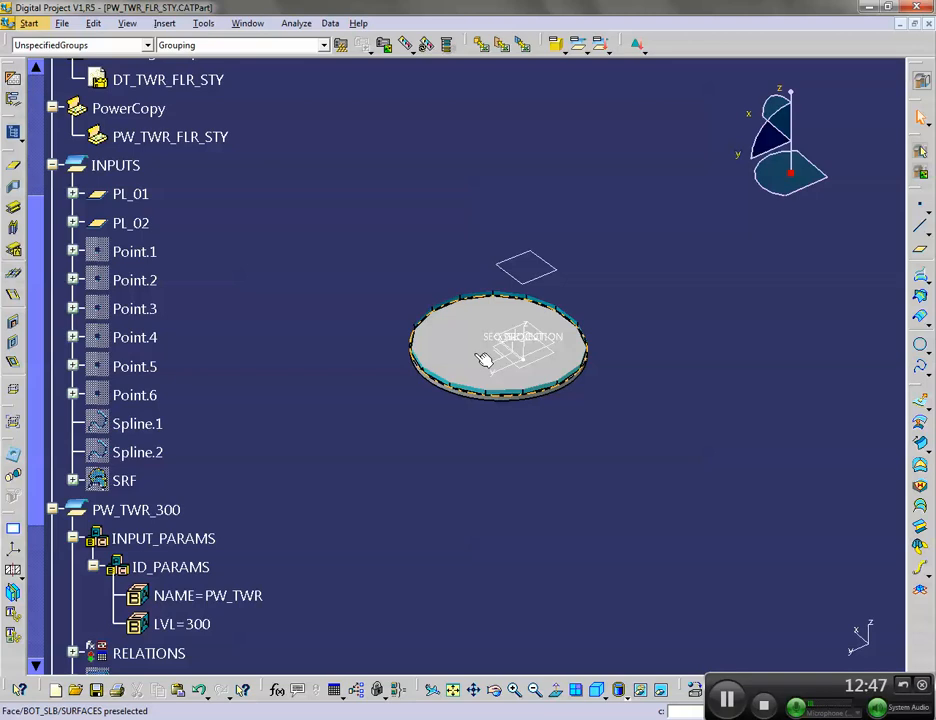
left_click(52, 165)
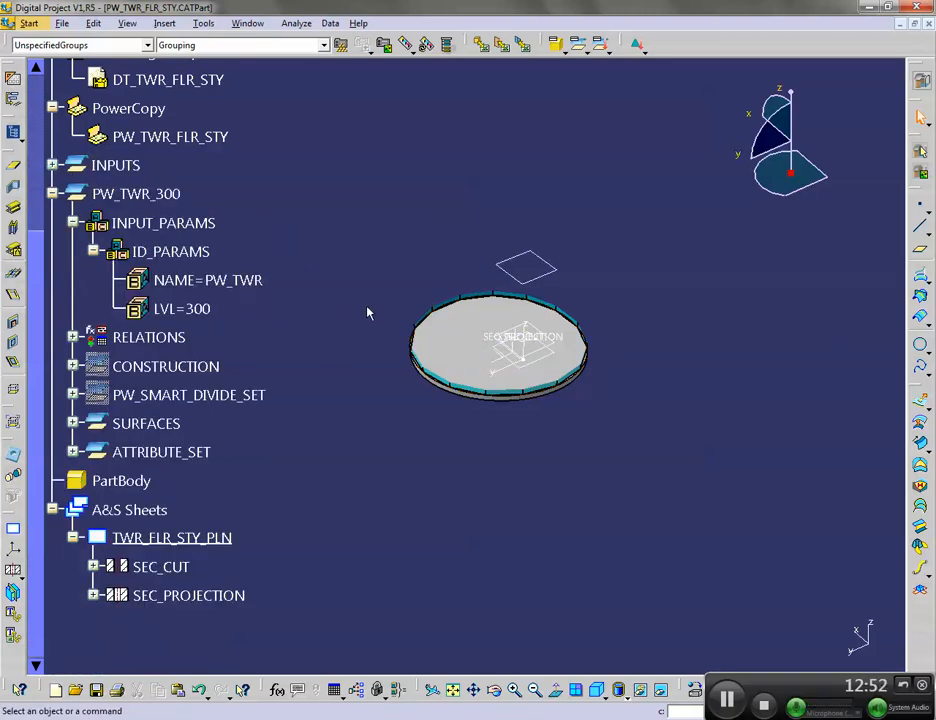
left_click(188, 452)
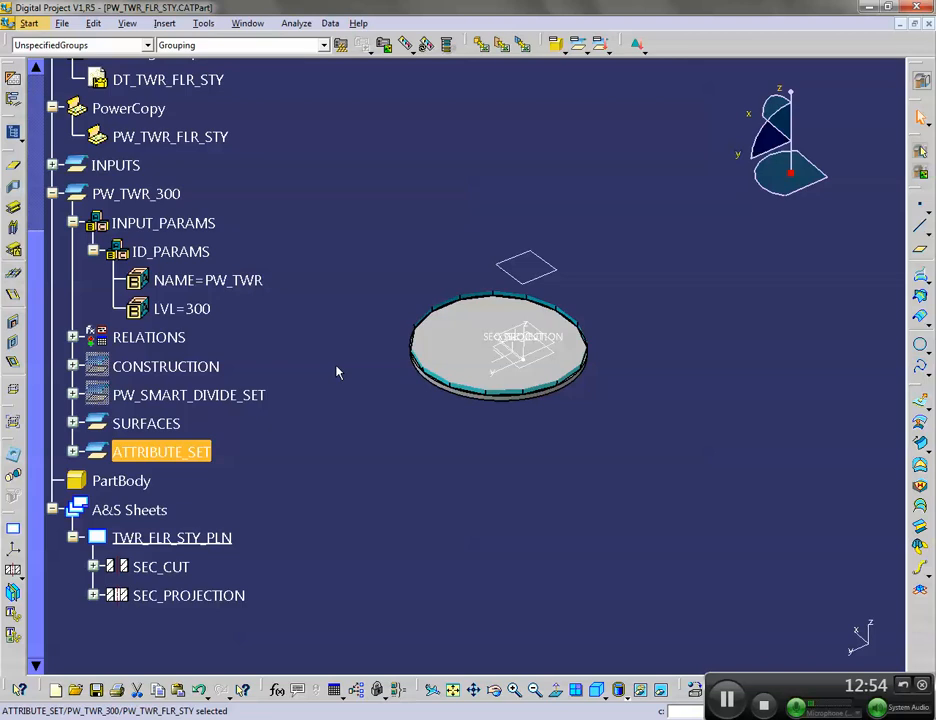
middle_click_drag(420, 380, 379, 624)
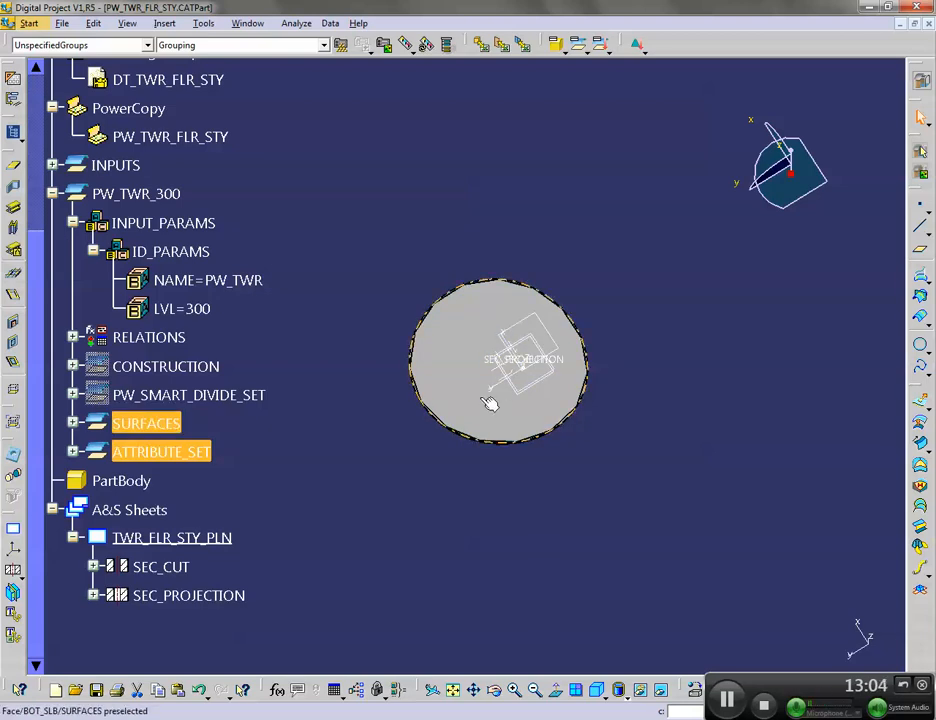
left_click(369, 420)
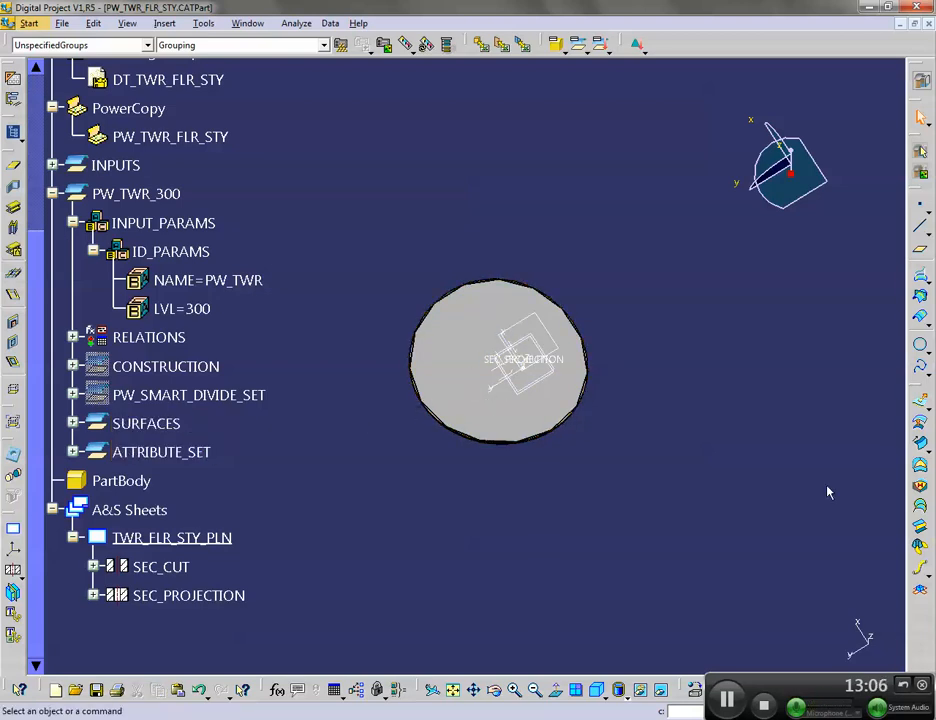
left_click(922, 208)
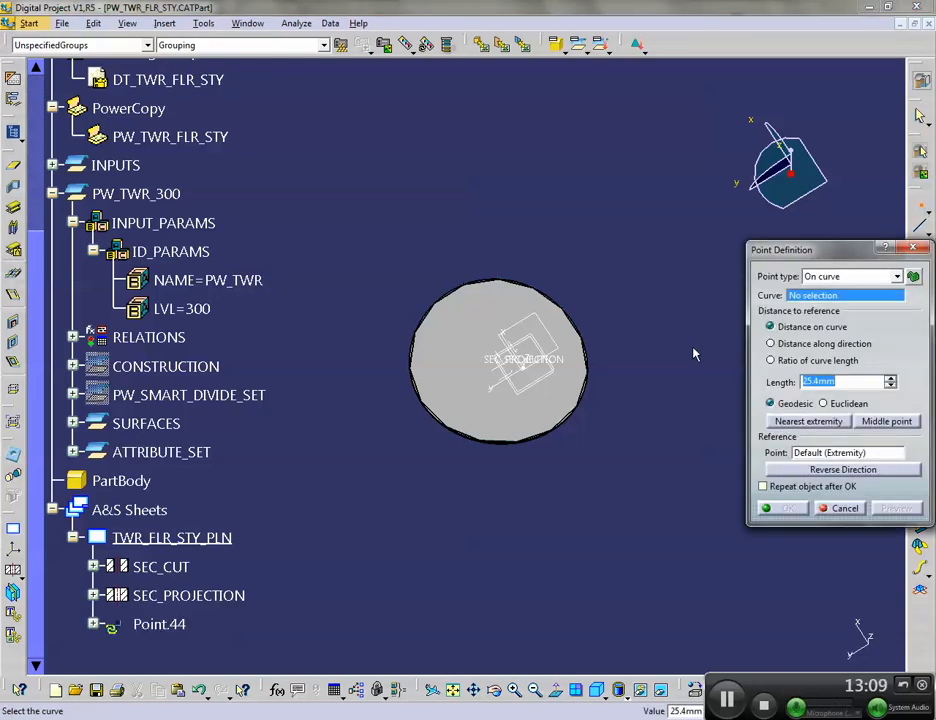
key("Escape")
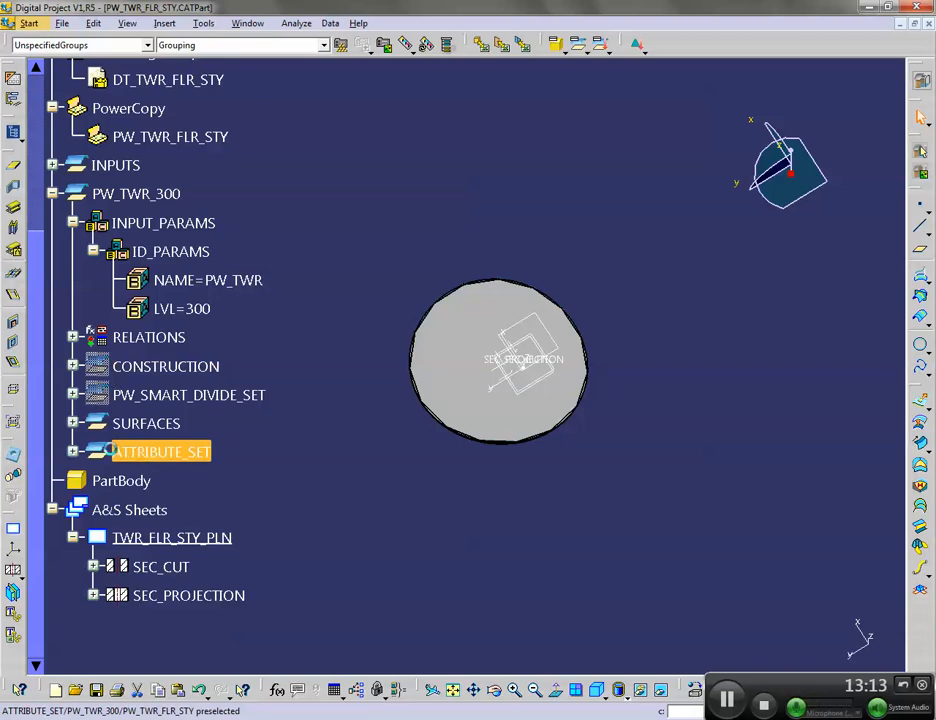
left_click(125, 450)
left_click(303, 470)
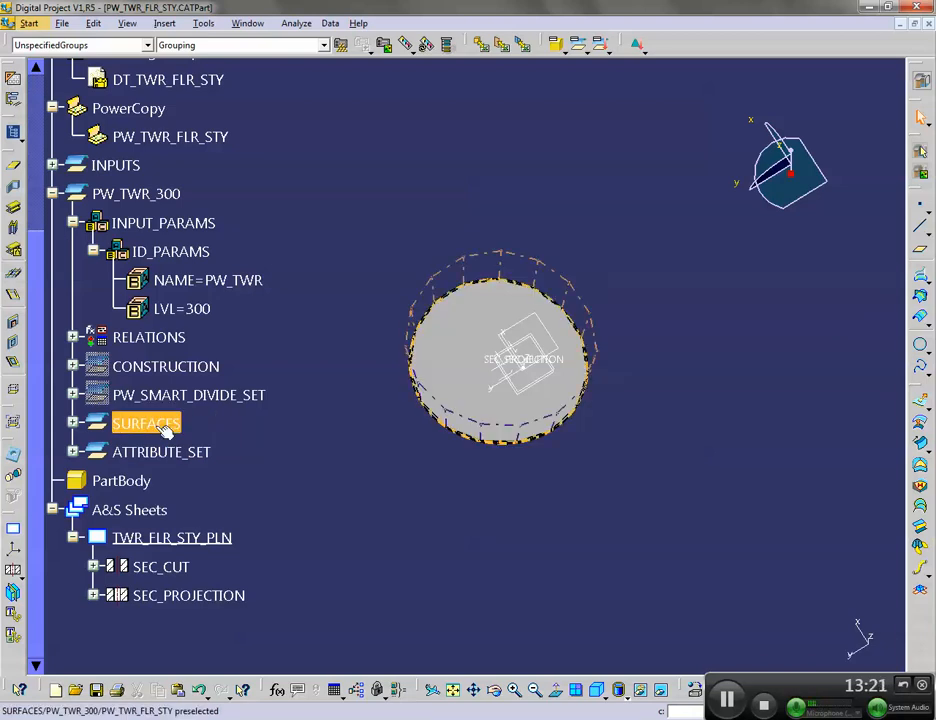
Define SURFACES as the in-work object, insert a new geometrical set after it in PW_TWR_300, and name the set TAGS
right_click(159, 424)
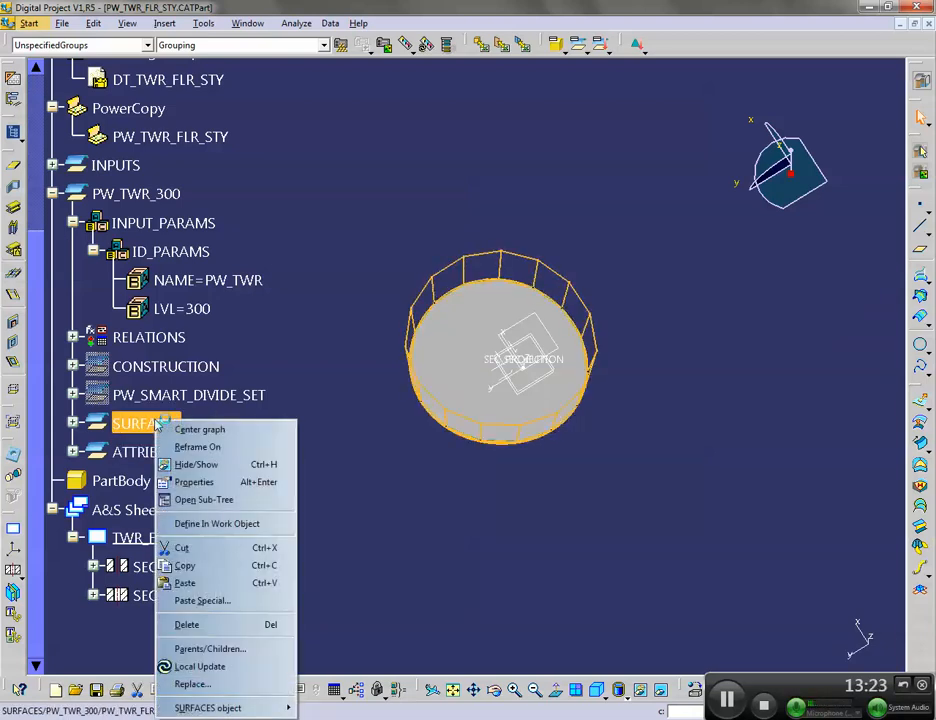
left_click(201, 526)
left_click(366, 457)
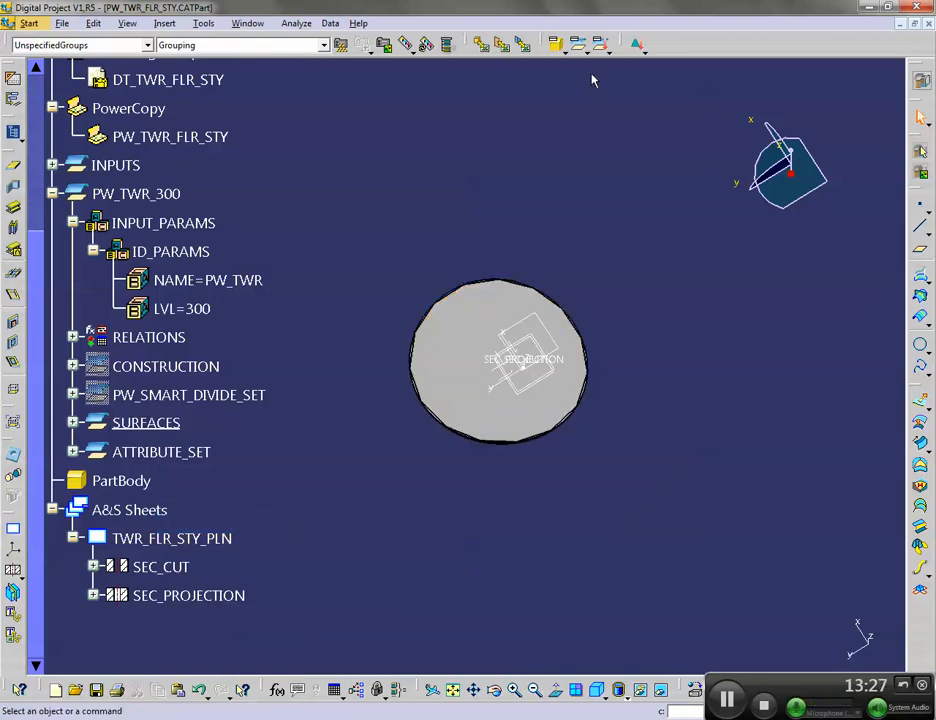
left_click(605, 49)
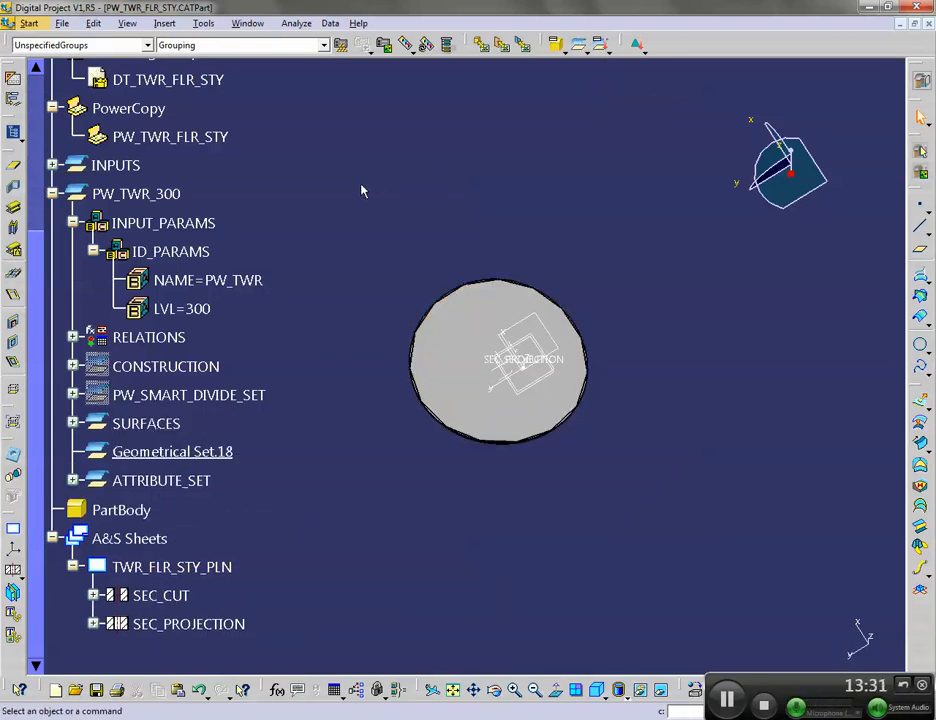
right_click(238, 445)
left_click(267, 209)
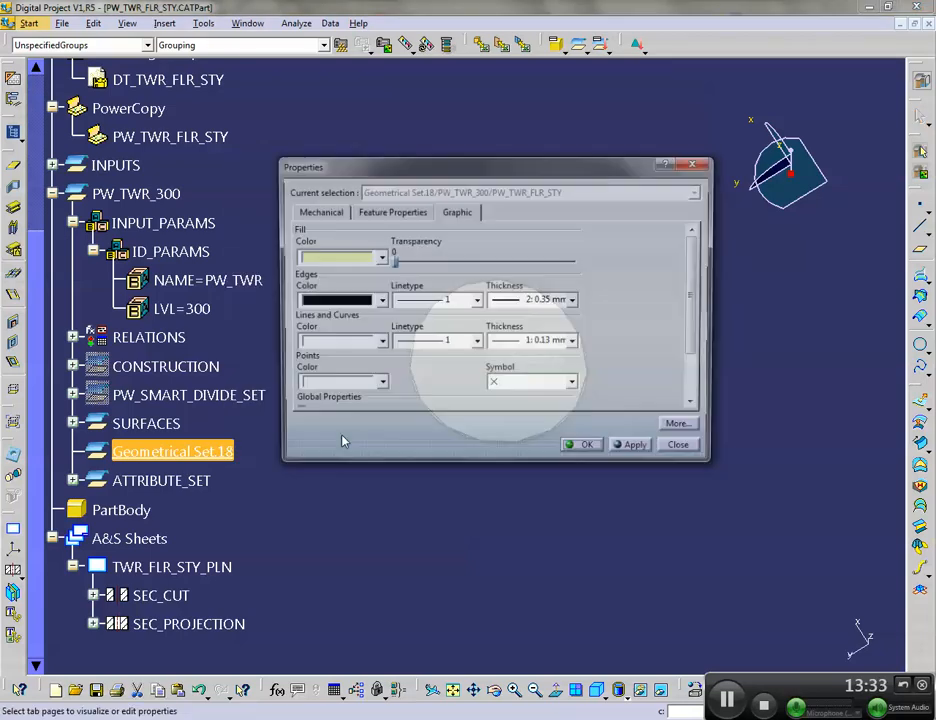
left_click(390, 213)
type("TAGS")
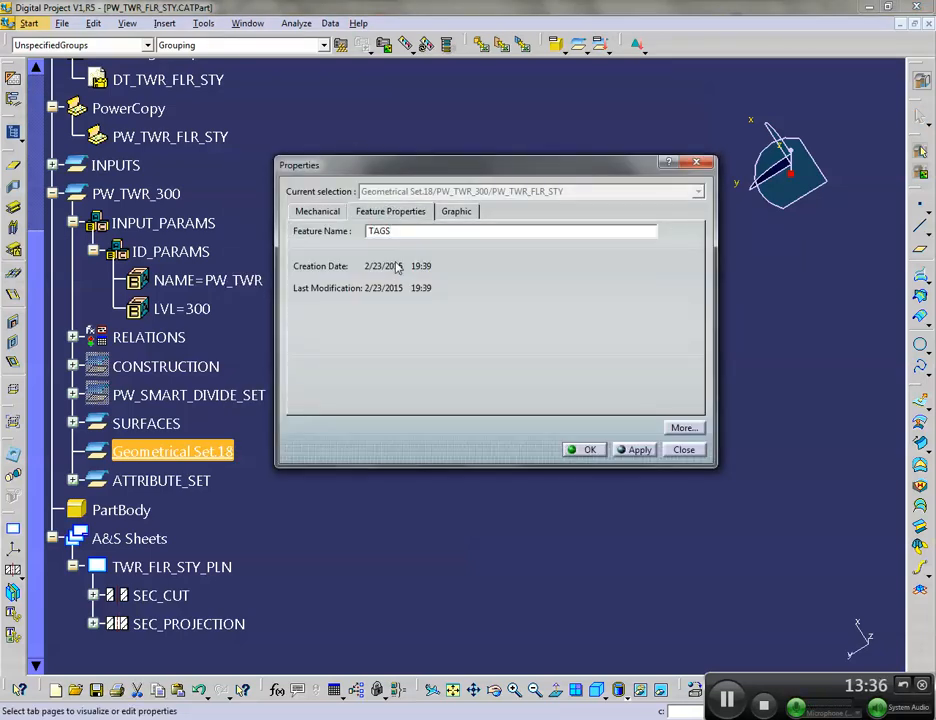
key("Return")
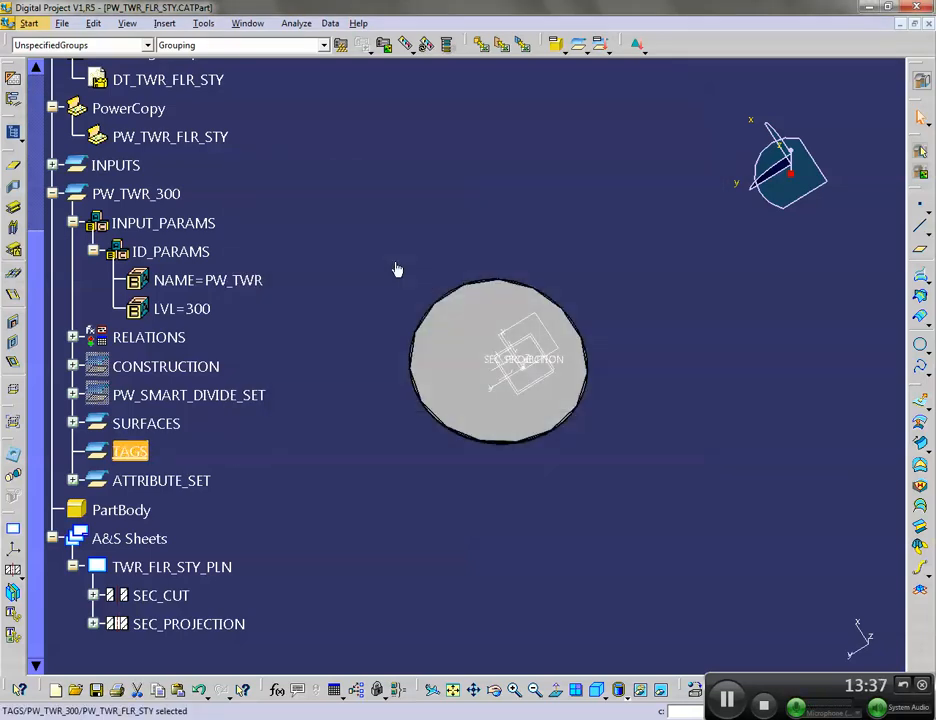
Remove the view sectioning so the full-height tower floor surfaces are displayed
middle_click_drag(329, 487, 367, 280)
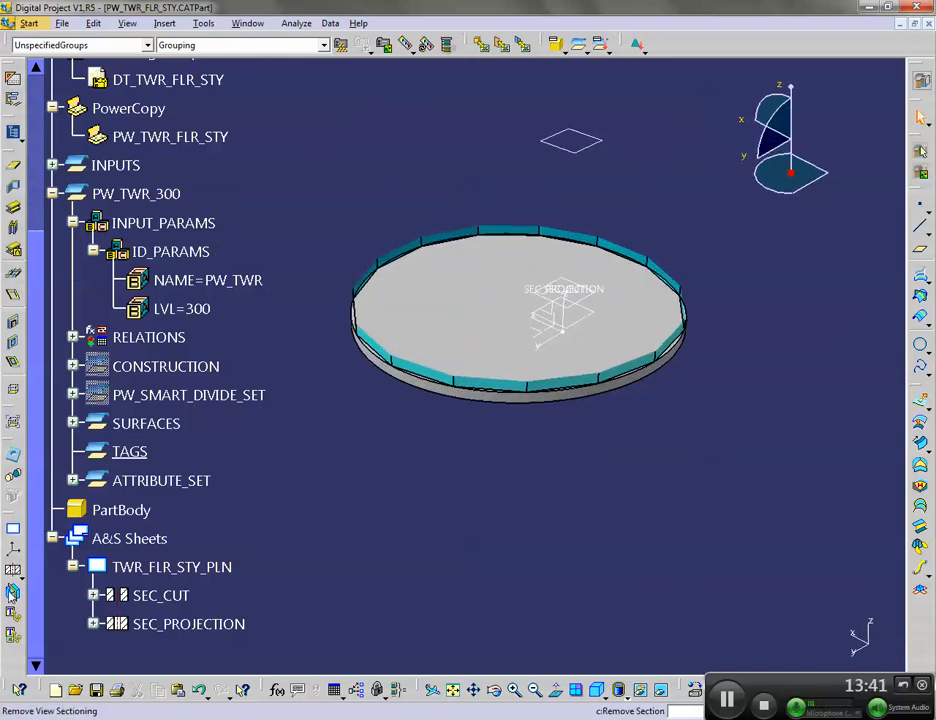
left_click(13, 590)
middle_click_drag(353, 399, 617, 405)
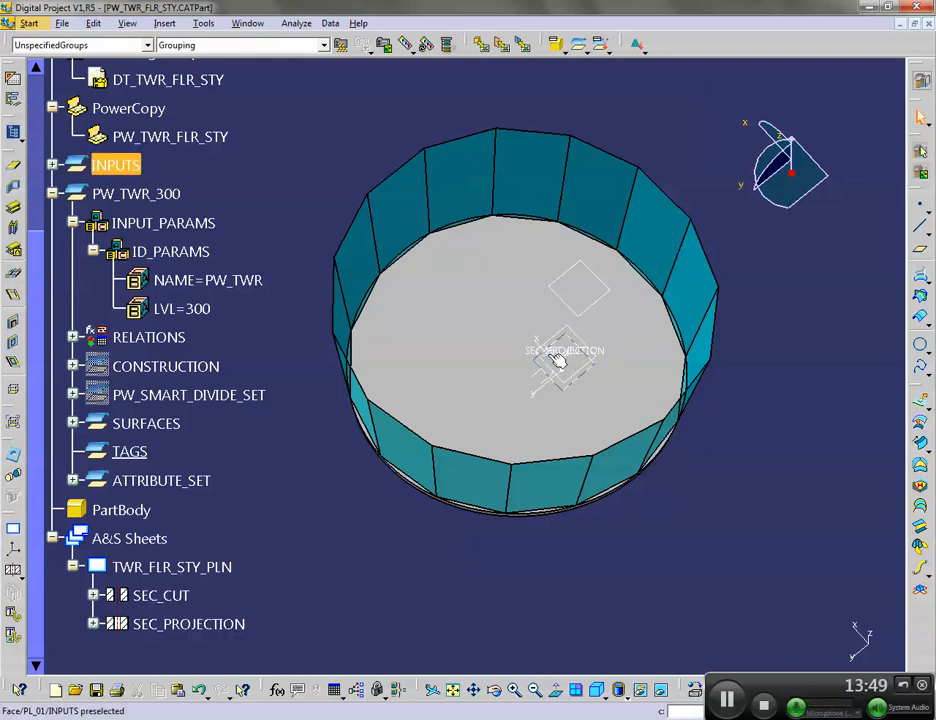
Hide the A&S Sheets node so its section views are not shown in the model
left_click(129, 538)
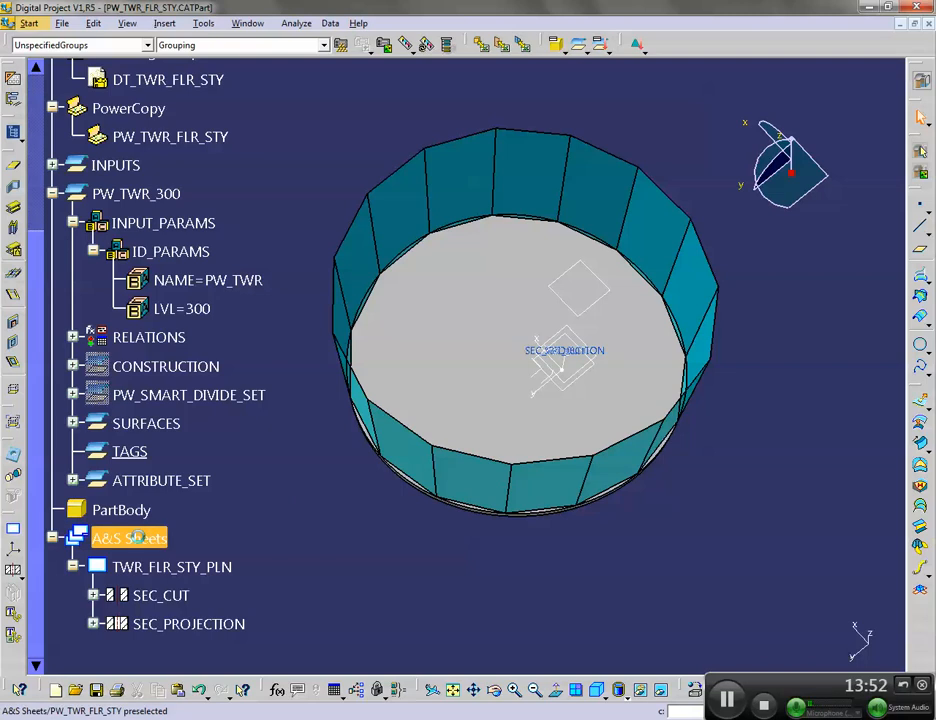
right_click(140, 540)
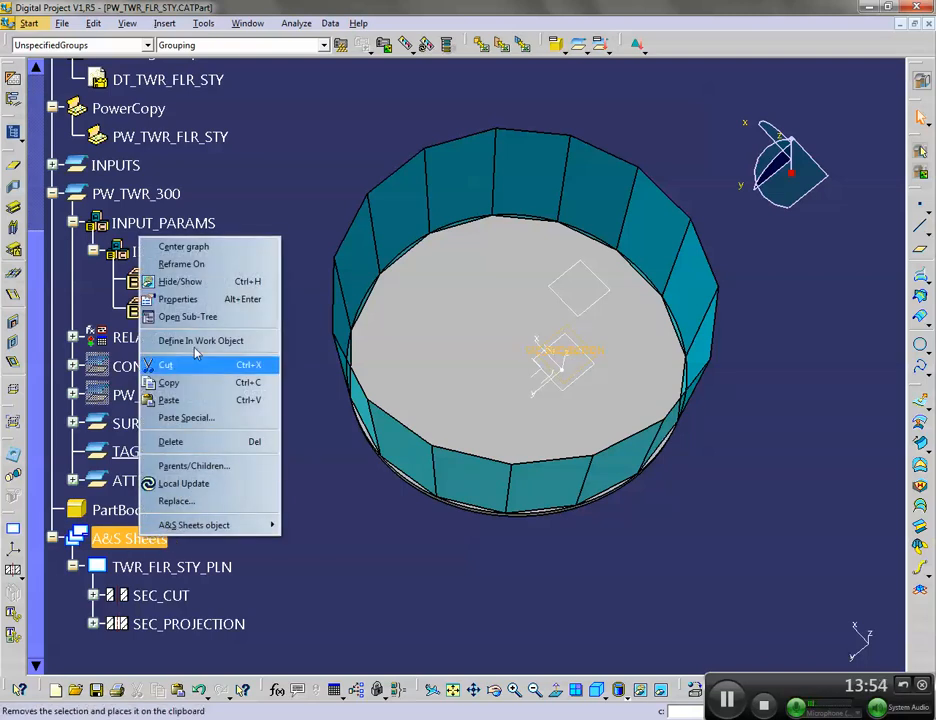
left_click(190, 281)
Create an on-plane point on PL_01 inside the TAGS set, placed freehand at about H 1490 mm, V 1550 mm
middle_click_drag(350, 455, 347, 534)
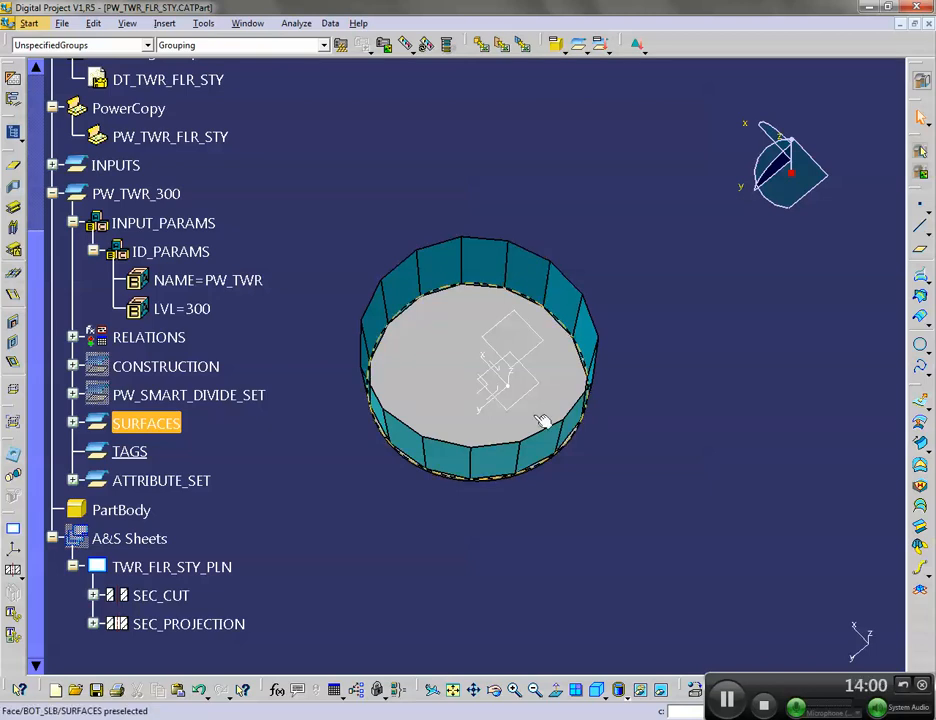
middle_click_drag(510, 418, 548, 361)
middle_click_drag(445, 265, 554, 344)
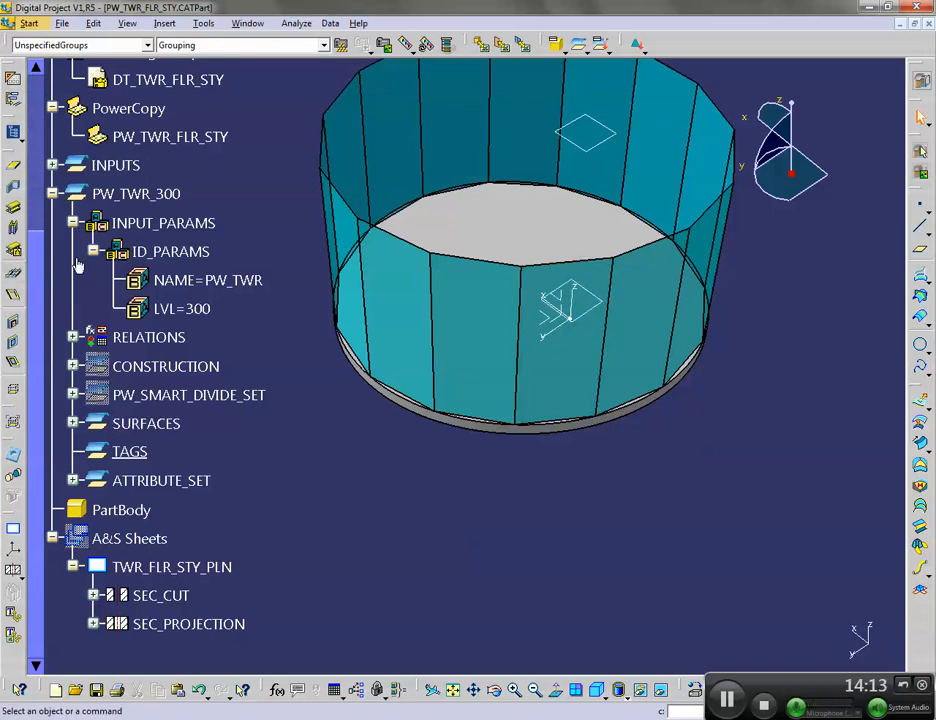
left_click(72, 366)
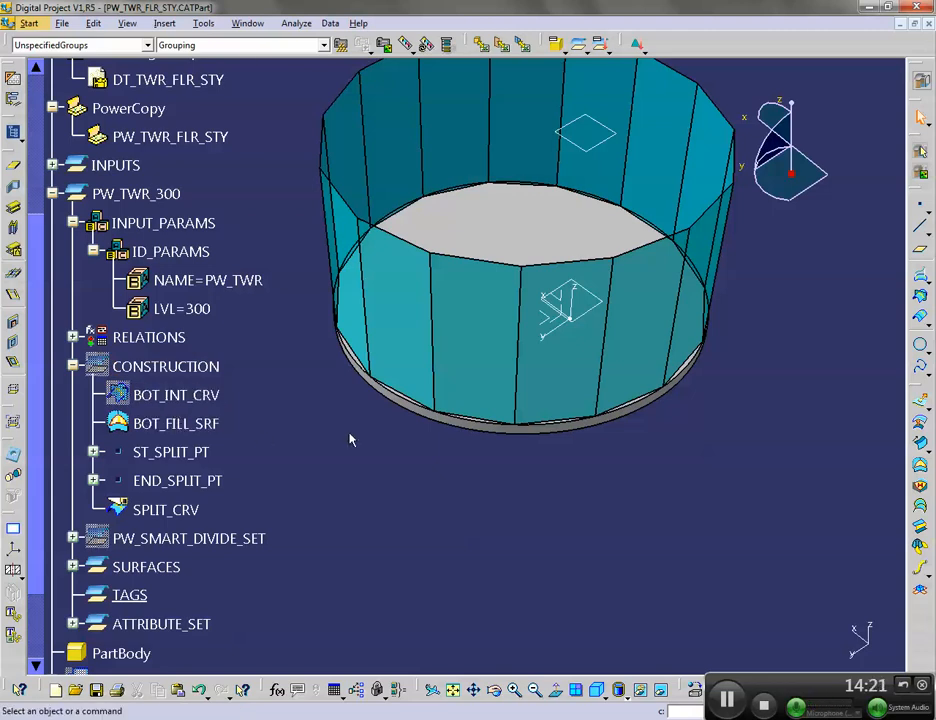
scroll(520, 484, "down", 4)
scroll(428, 489, "down", 2)
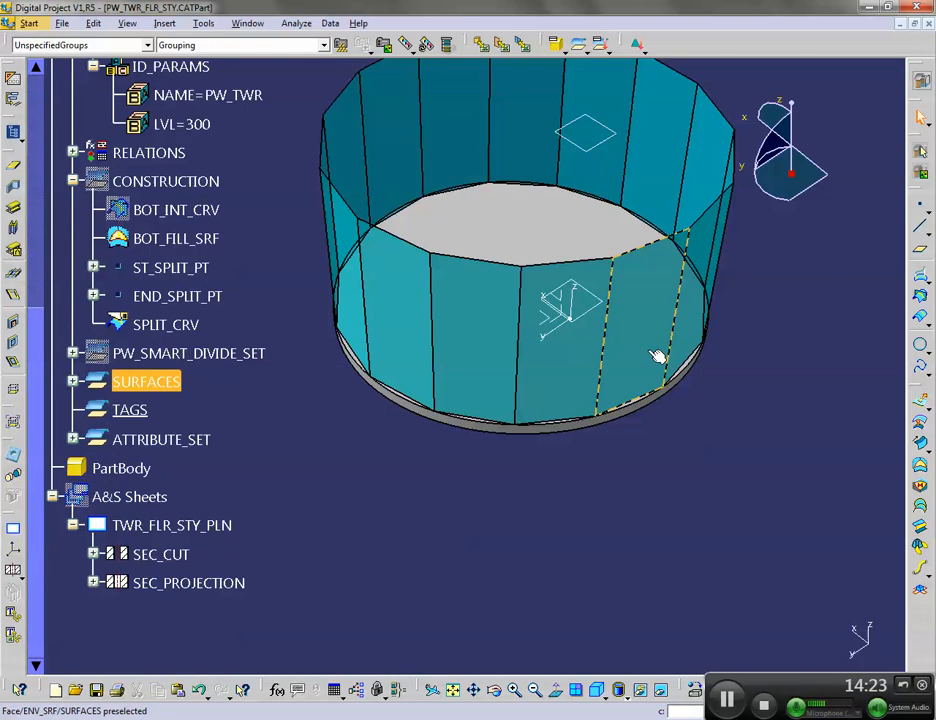
left_click(924, 210)
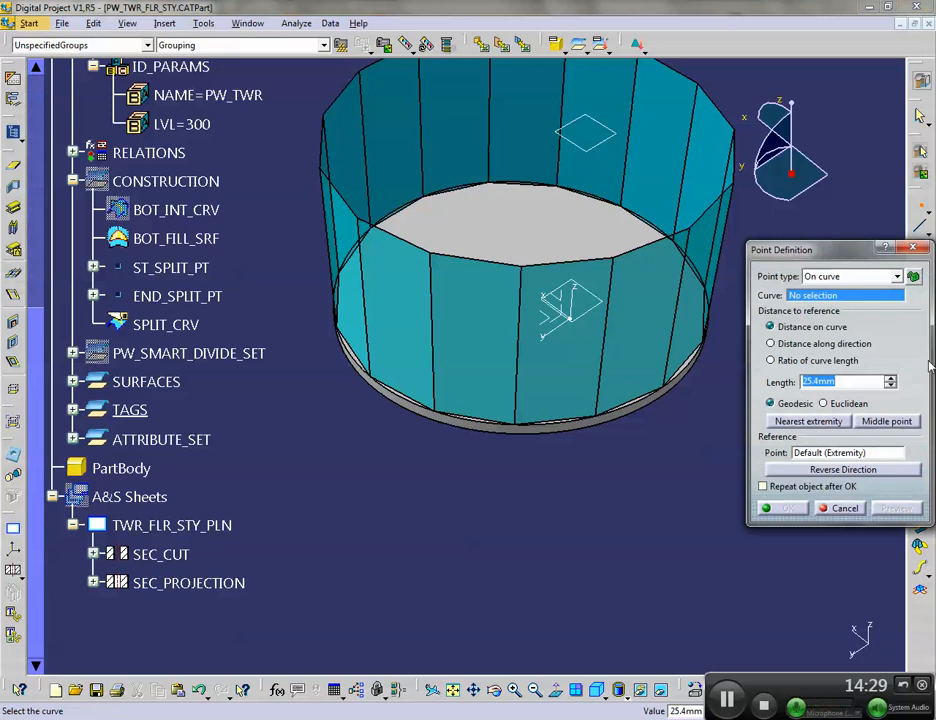
left_click(897, 277)
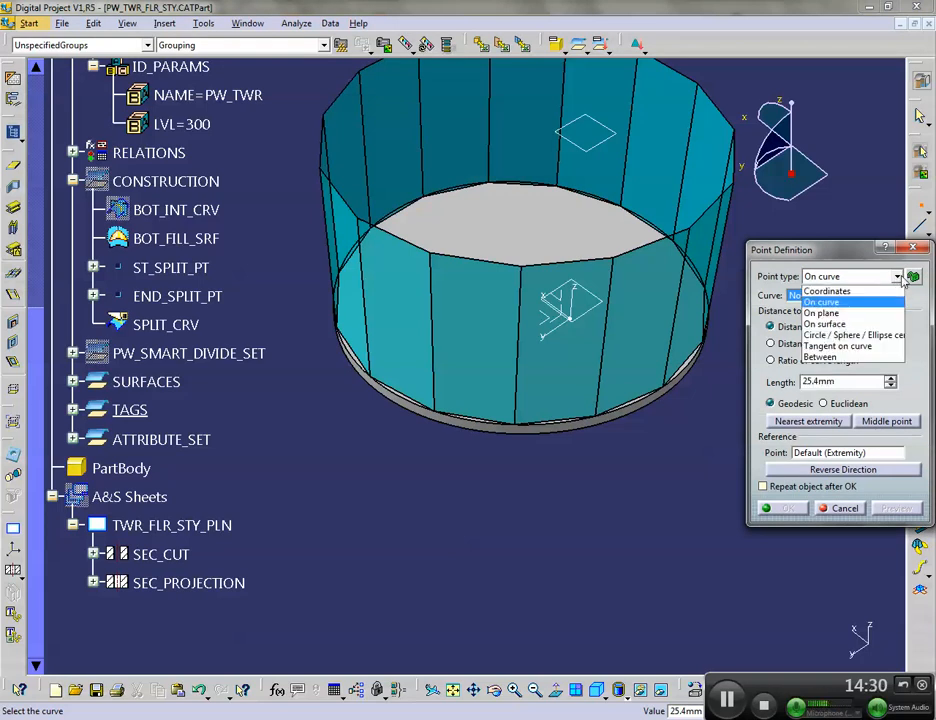
left_click(841, 314)
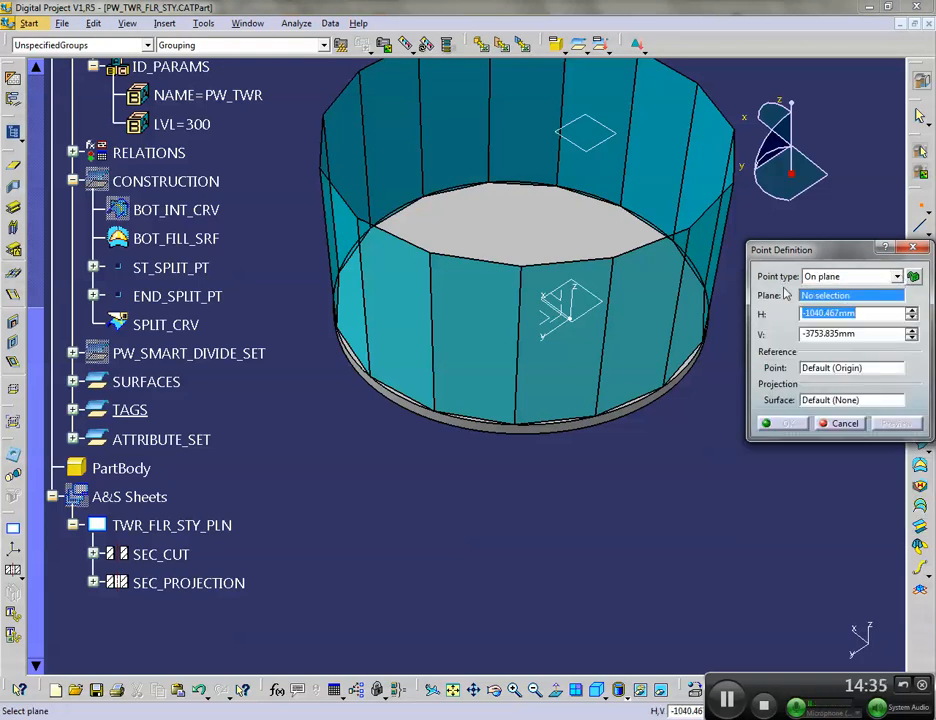
left_click(568, 315)
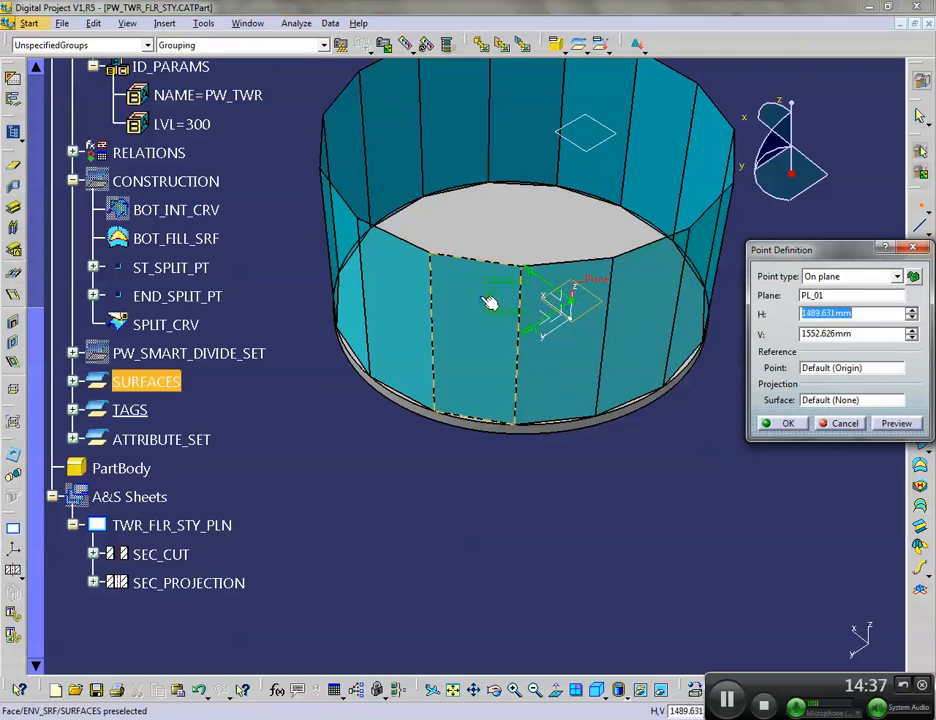
left_click(786, 423)
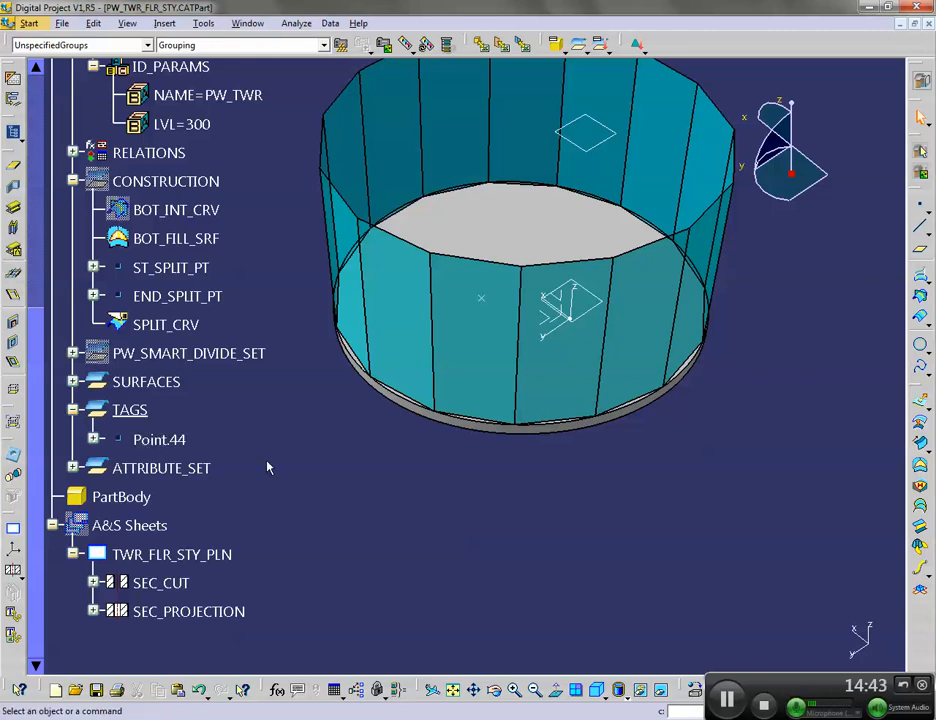
Isolate the new point in the TAGS set from its parent geometry
right_click(164, 449)
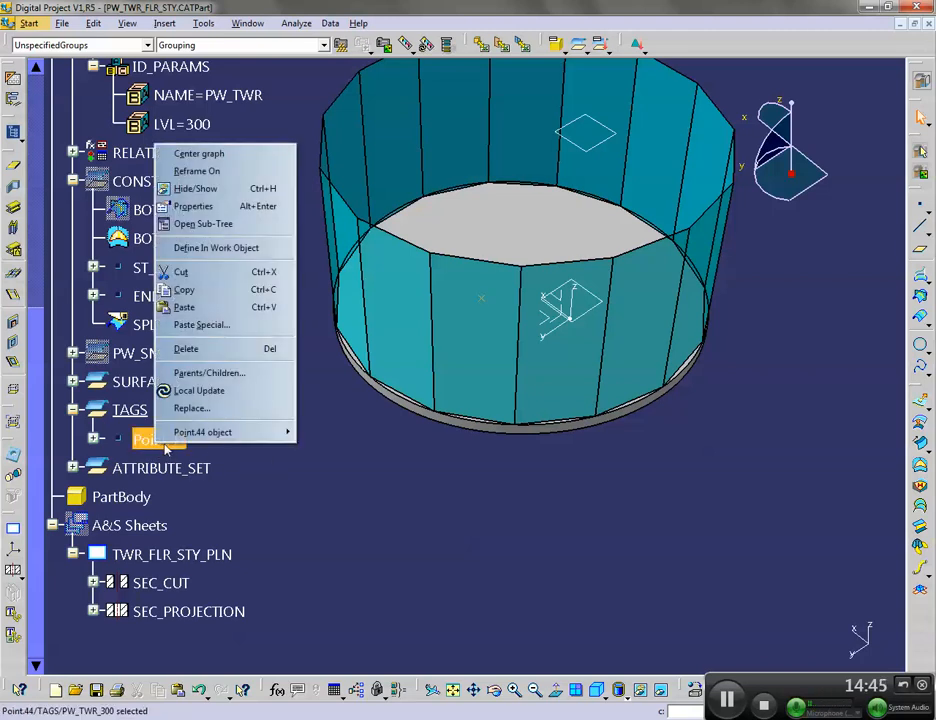
left_click(163, 439)
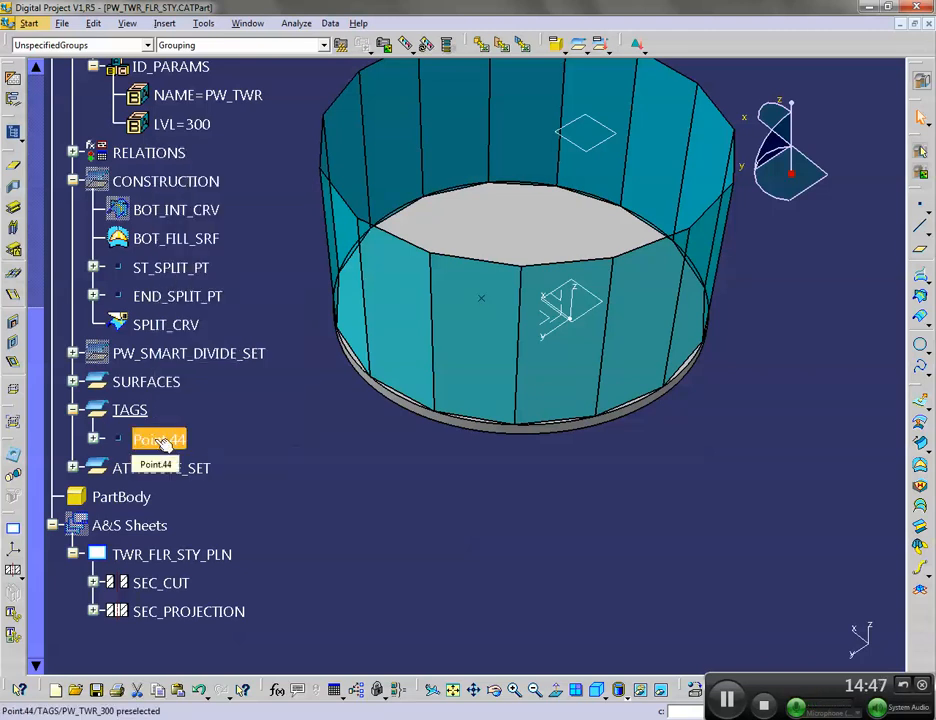
right_click(157, 444)
mouse_move(220, 428)
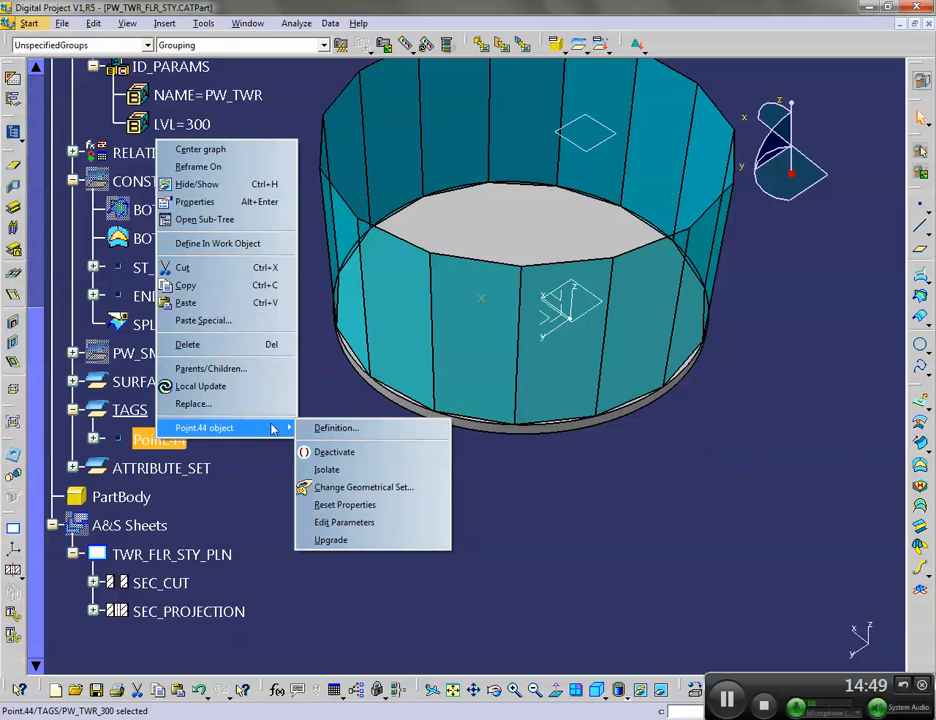
left_click(339, 477)
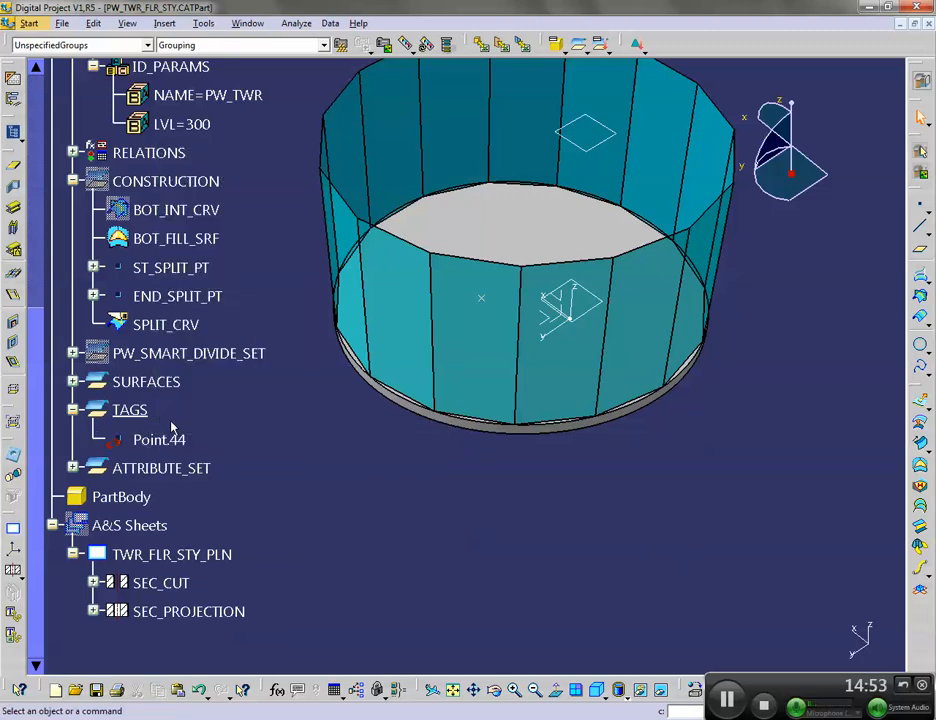
Rename the isolated point in the TAGS set as COG_PT
left_click(146, 440)
right_click(160, 442)
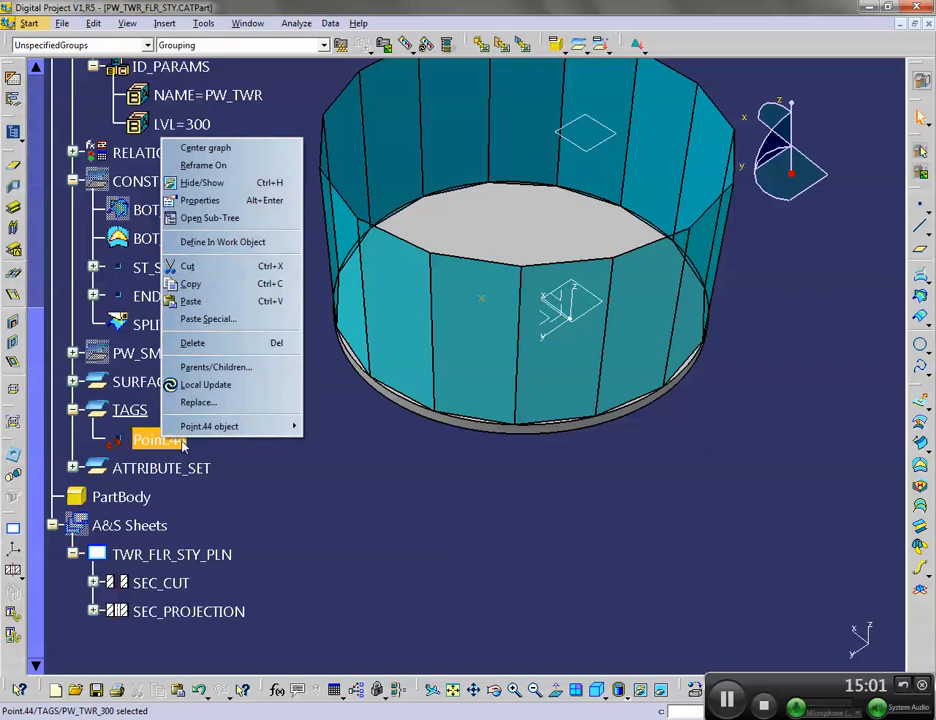
left_click(250, 199)
type("COG_PT")
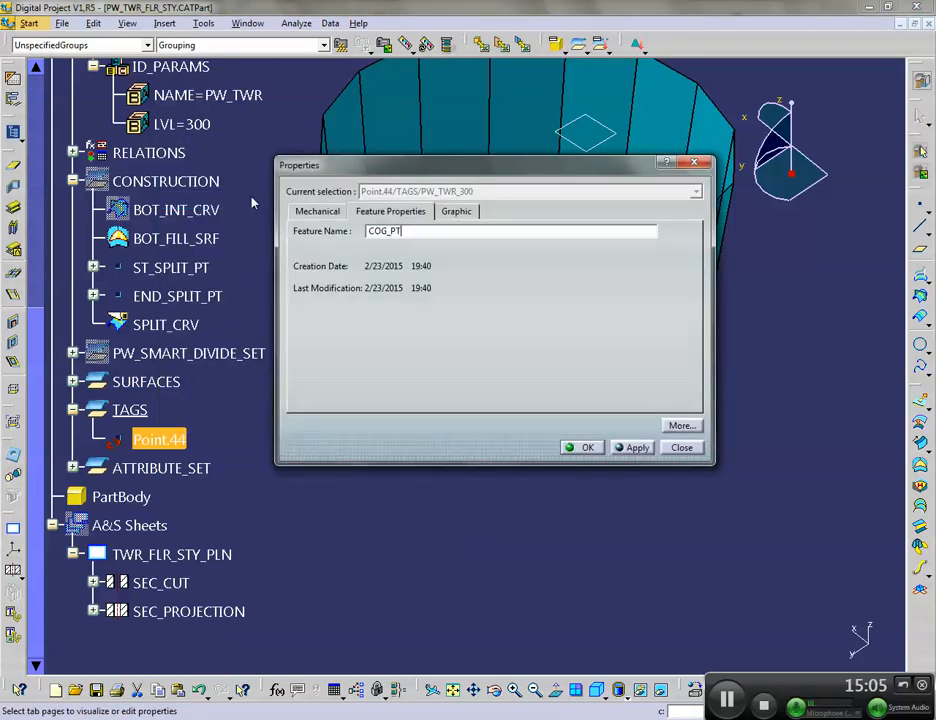
key("Return")
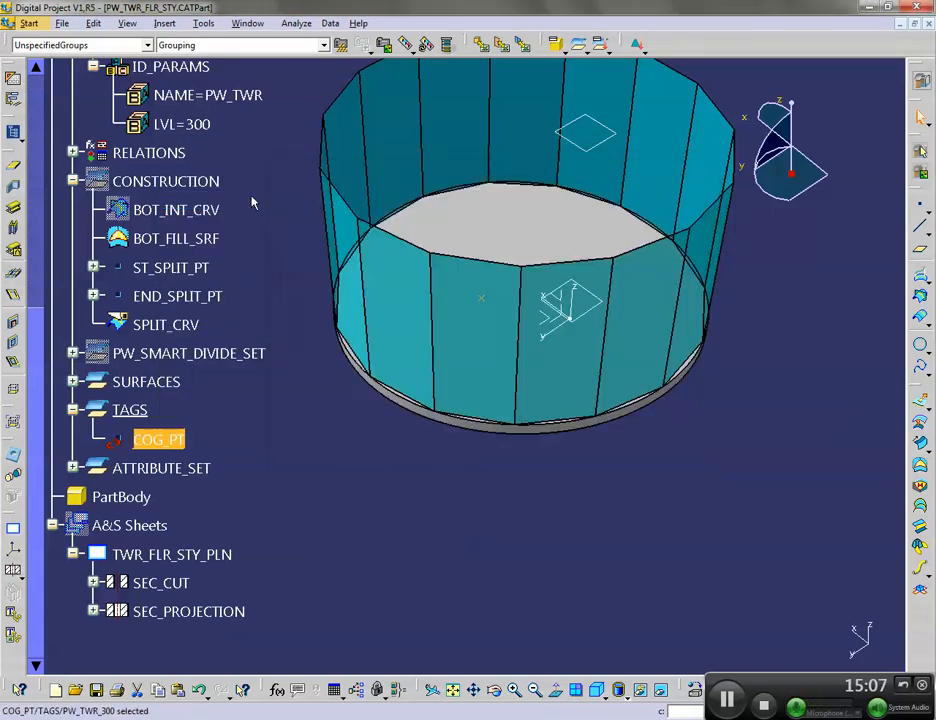
left_click(352, 468)
Start a new formula for the COG_PT point in the TAGS set
middle_click_drag(363, 331, 417, 582)
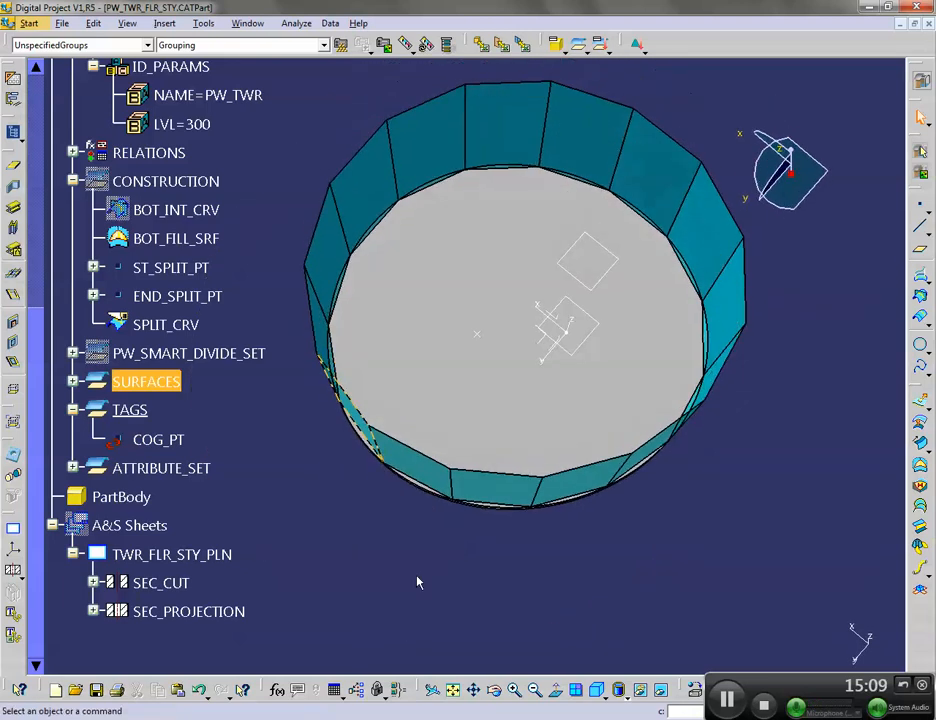
left_click(281, 688)
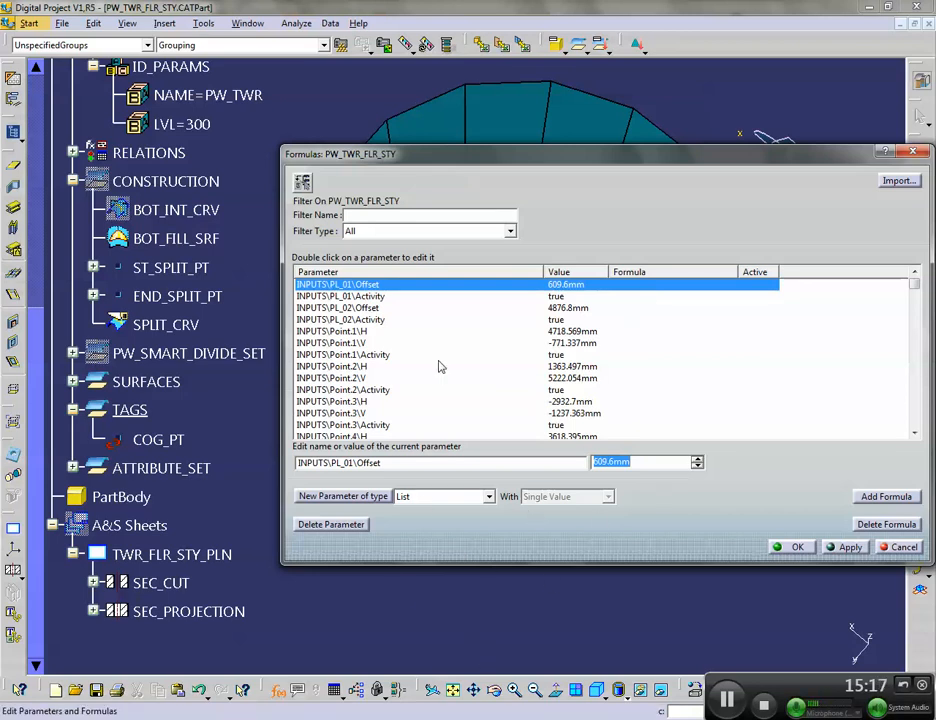
left_click(158, 440)
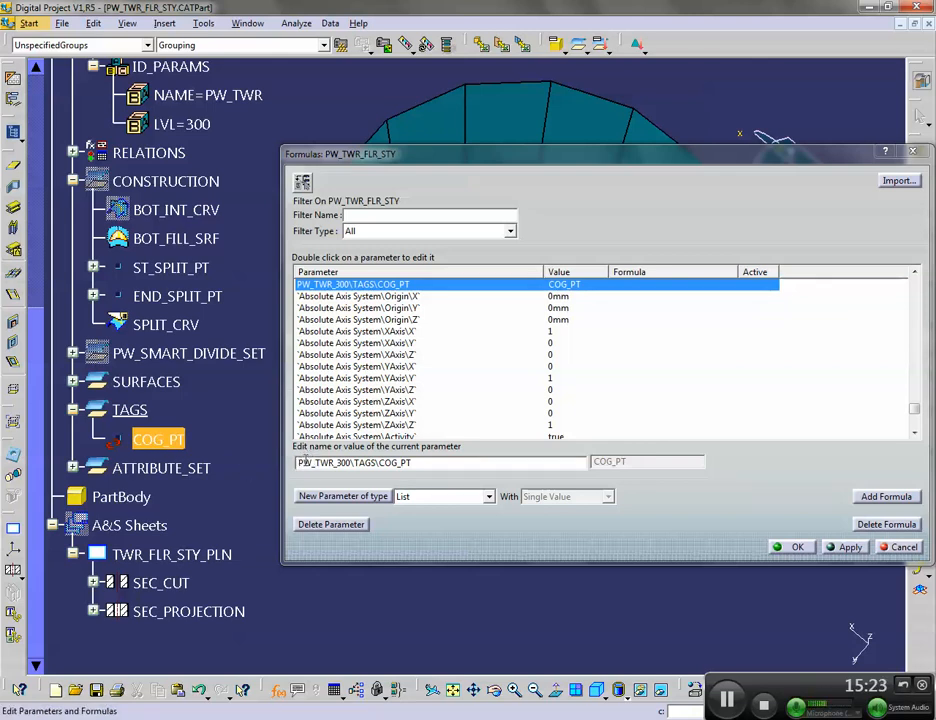
left_click_drag(298, 463, 412, 463)
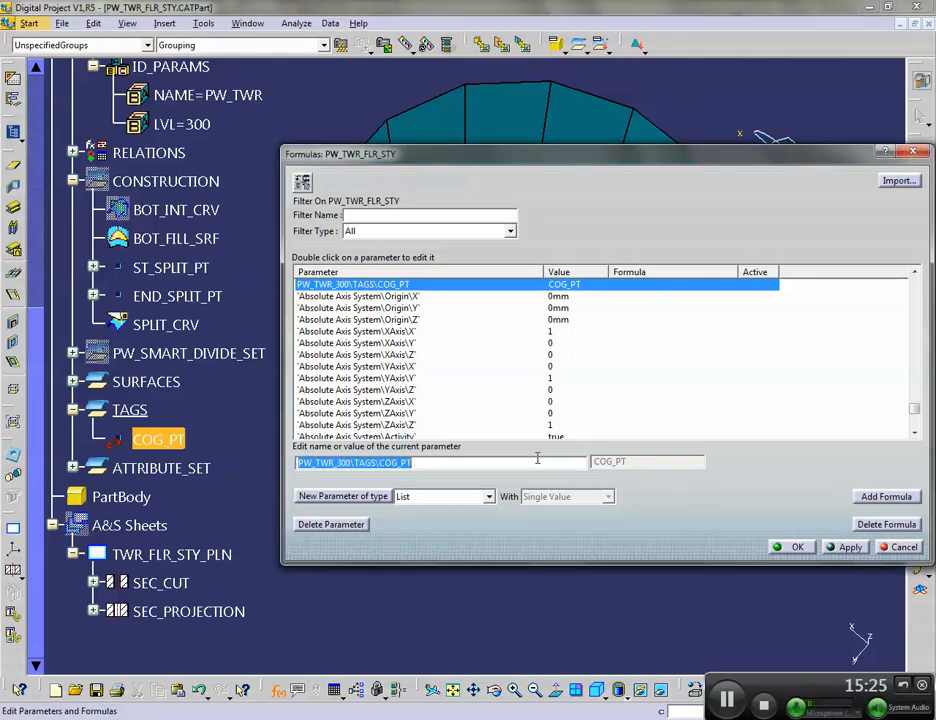
left_click(884, 497)
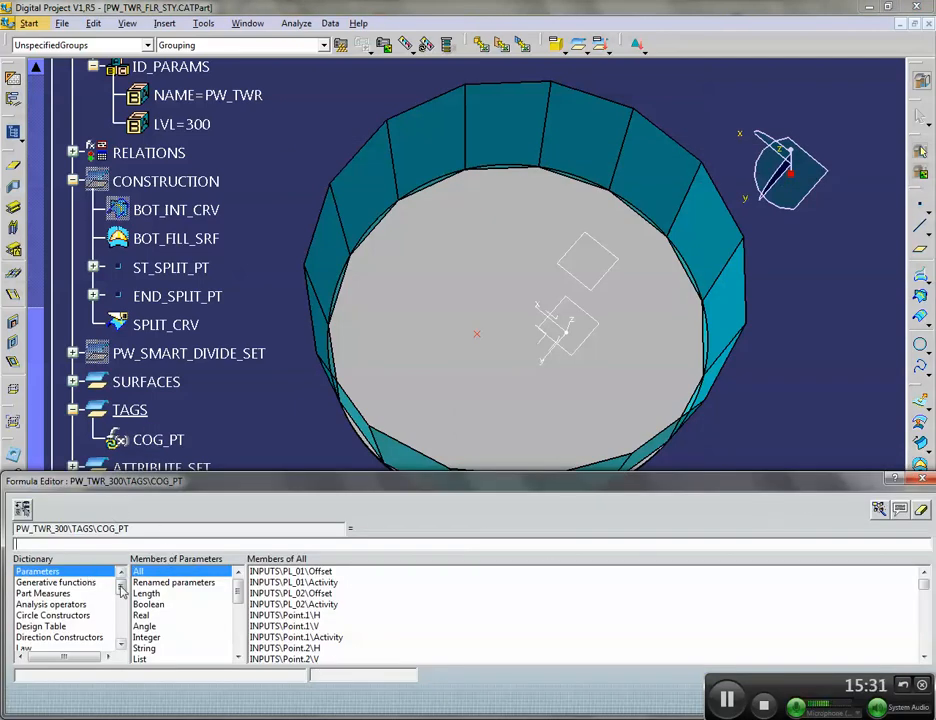
Insert the centerofgravity point constructor into the COG_PT formula
left_click_drag(120, 591, 122, 627)
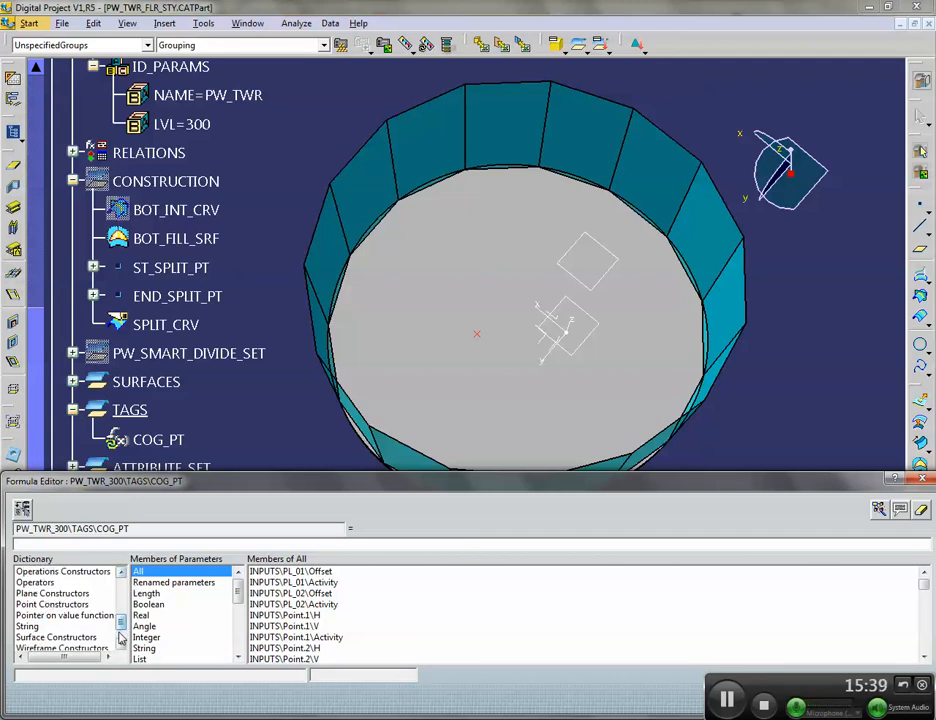
left_click(43, 605)
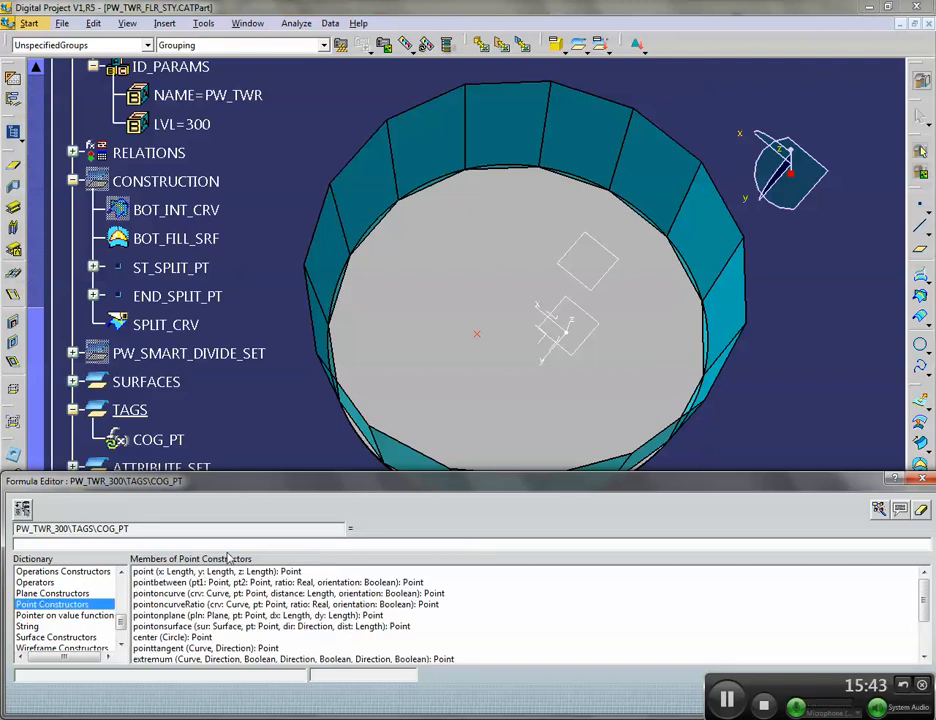
left_click(224, 584)
scroll(270, 597, "down", 2)
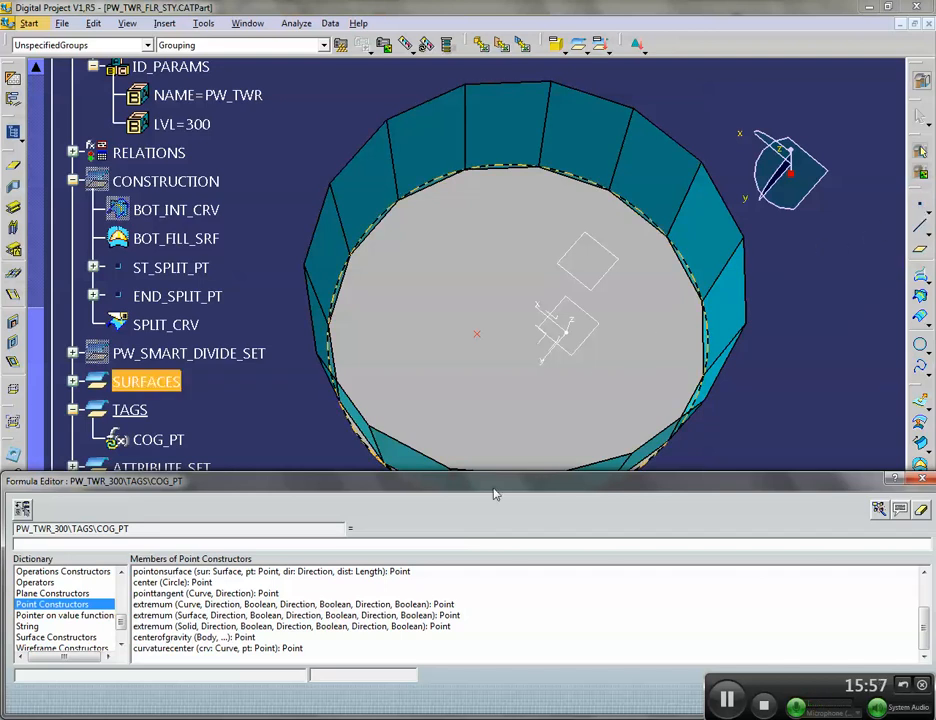
left_click(258, 616)
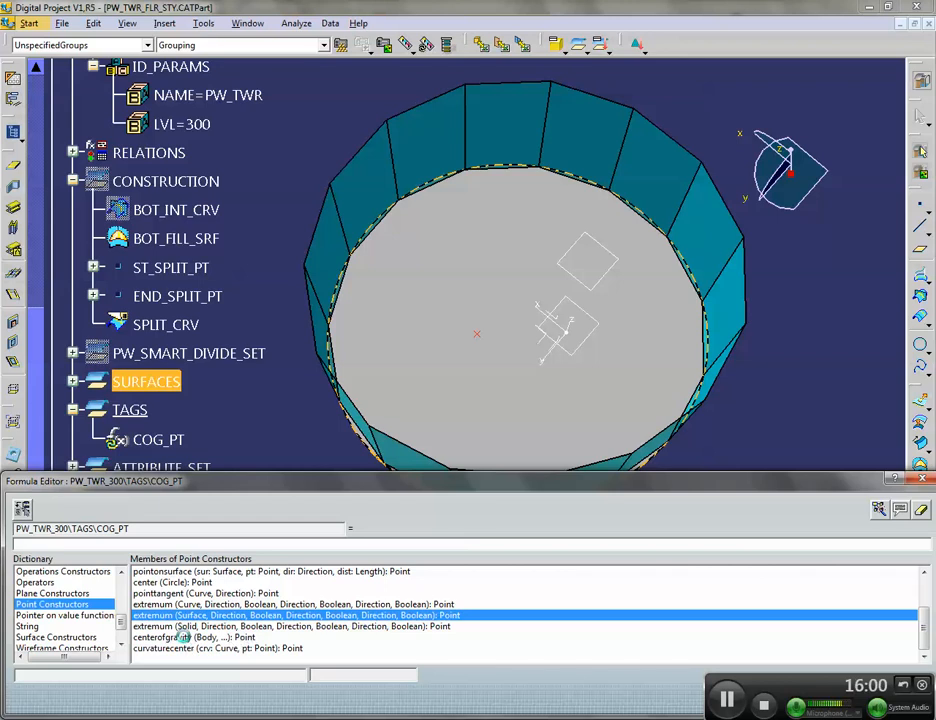
left_click(240, 638)
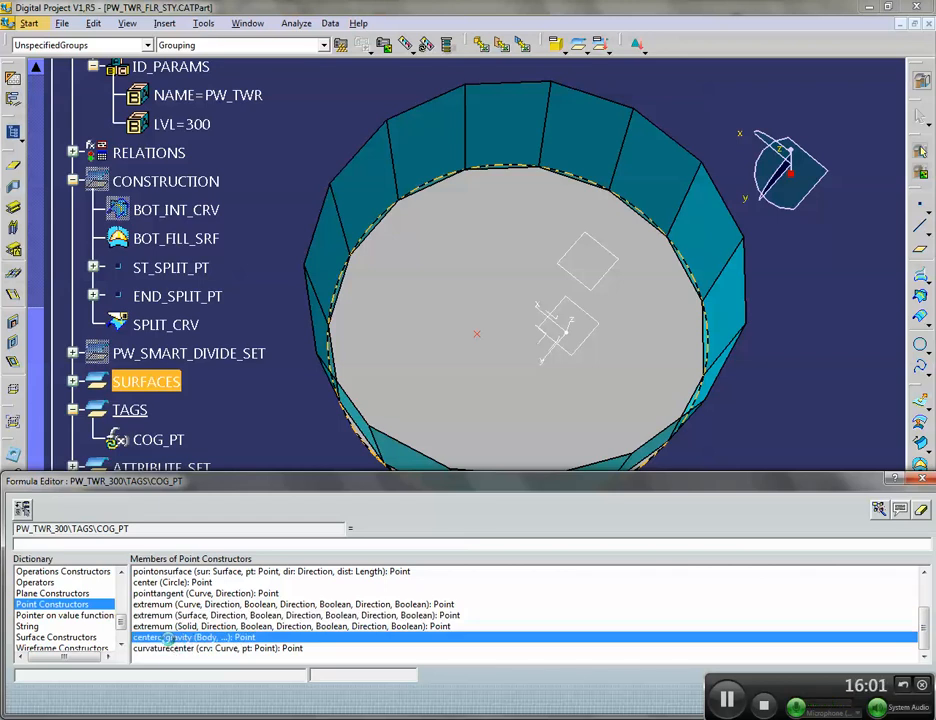
double_click(167, 638)
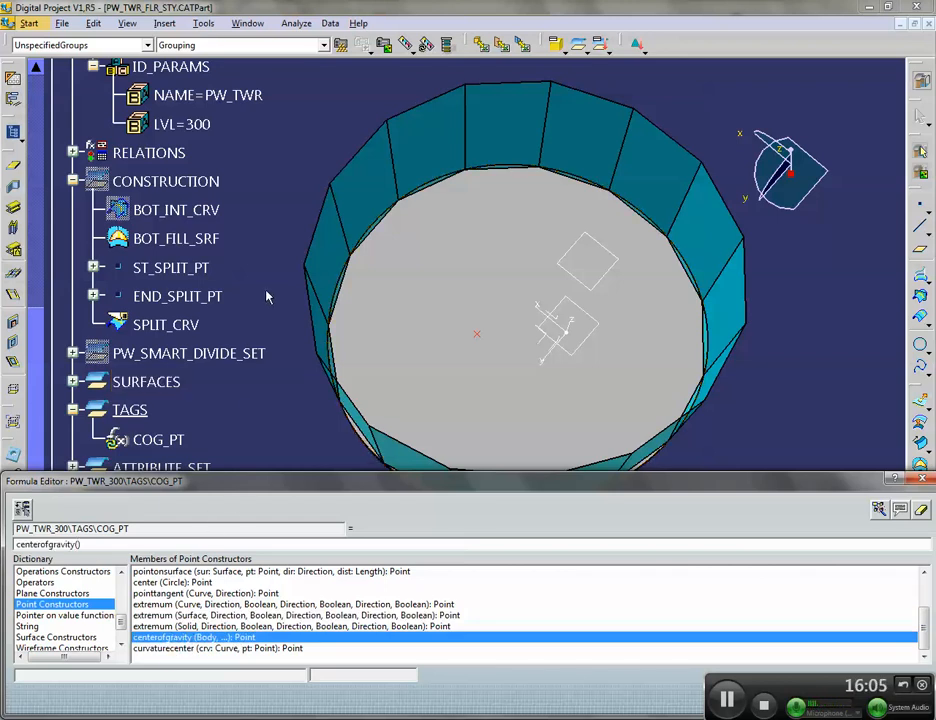
Complete the COG_PT formula with BOT_INT_CRV as the centerofgravity argument and have it update on every global update
left_click(180, 211)
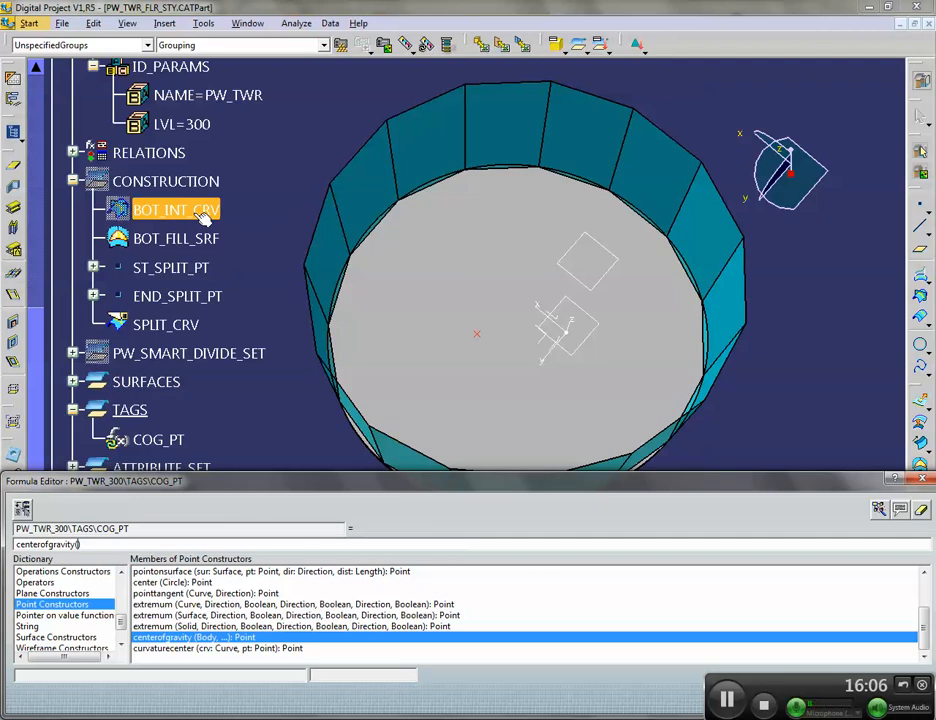
left_click(178, 212)
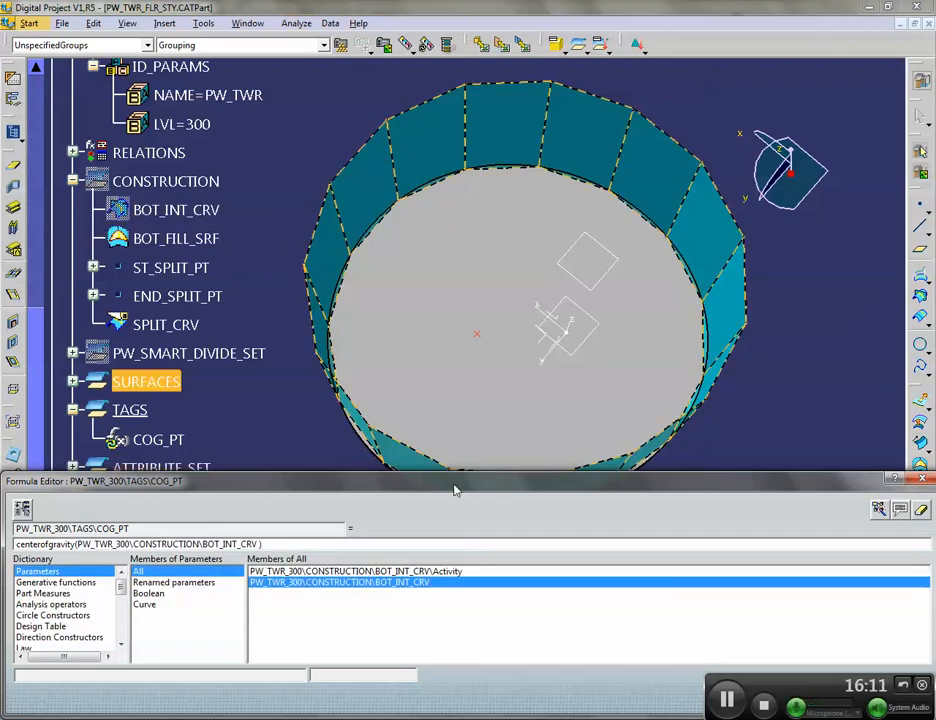
left_click_drag(455, 489, 458, 391)
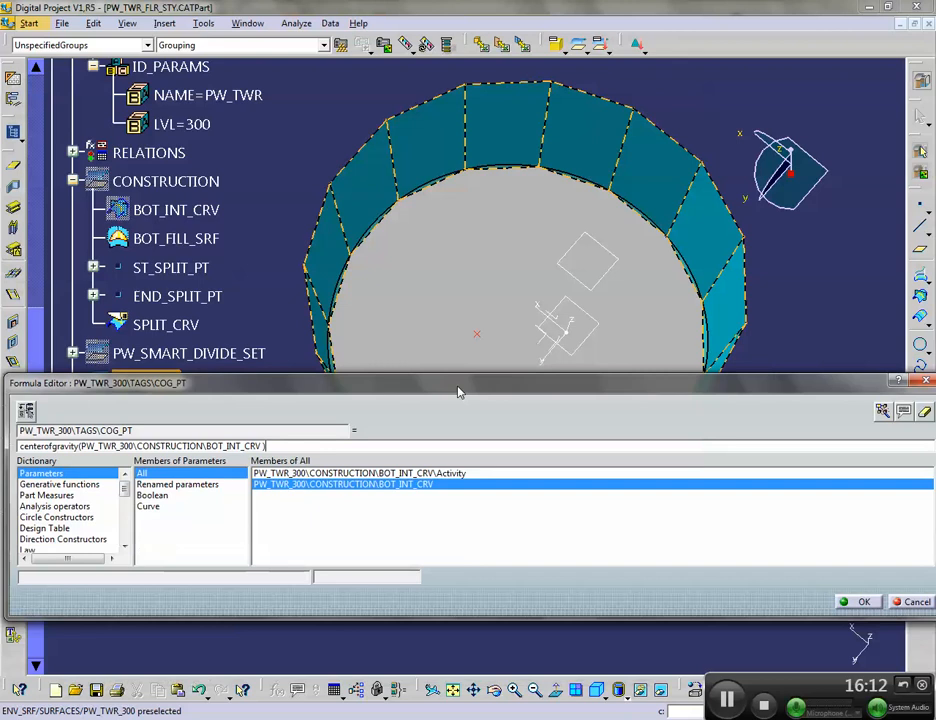
left_click(866, 602)
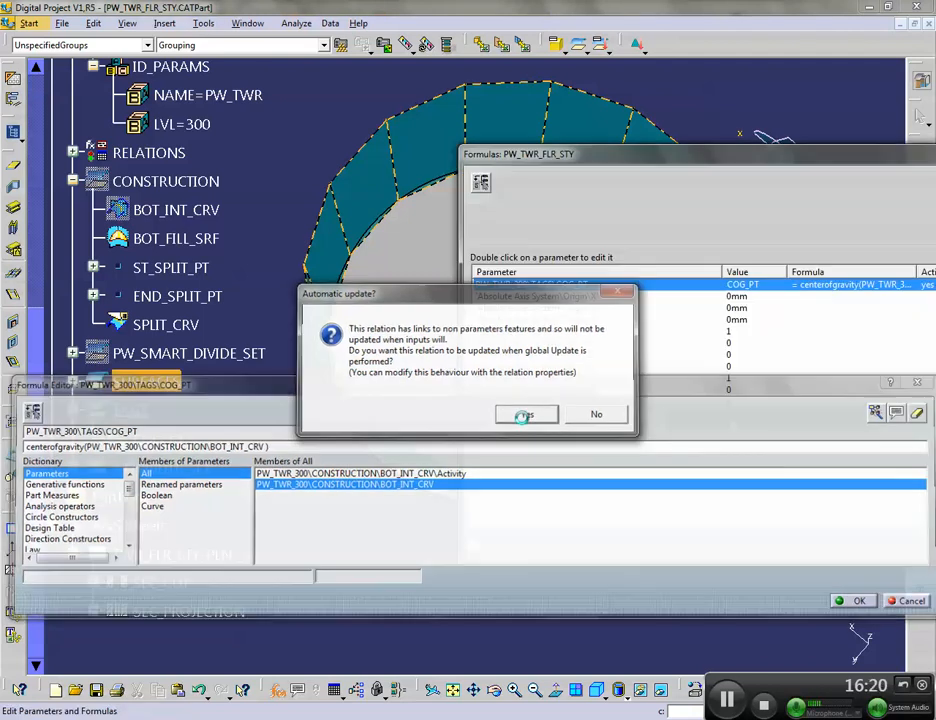
left_click(527, 416)
left_click_drag(795, 165, 502, 156)
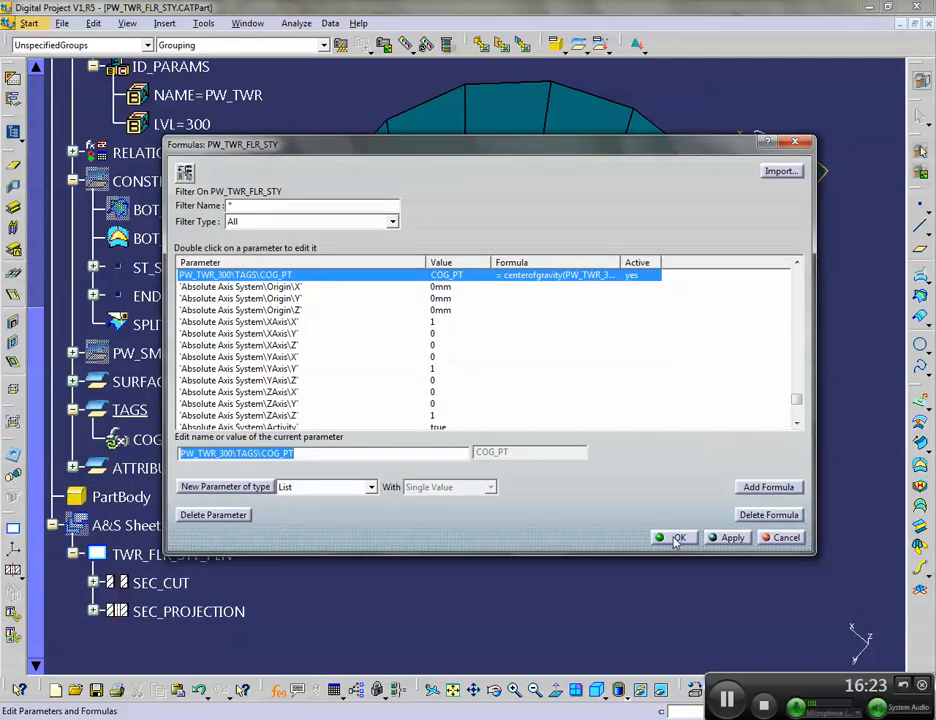
left_click(678, 539)
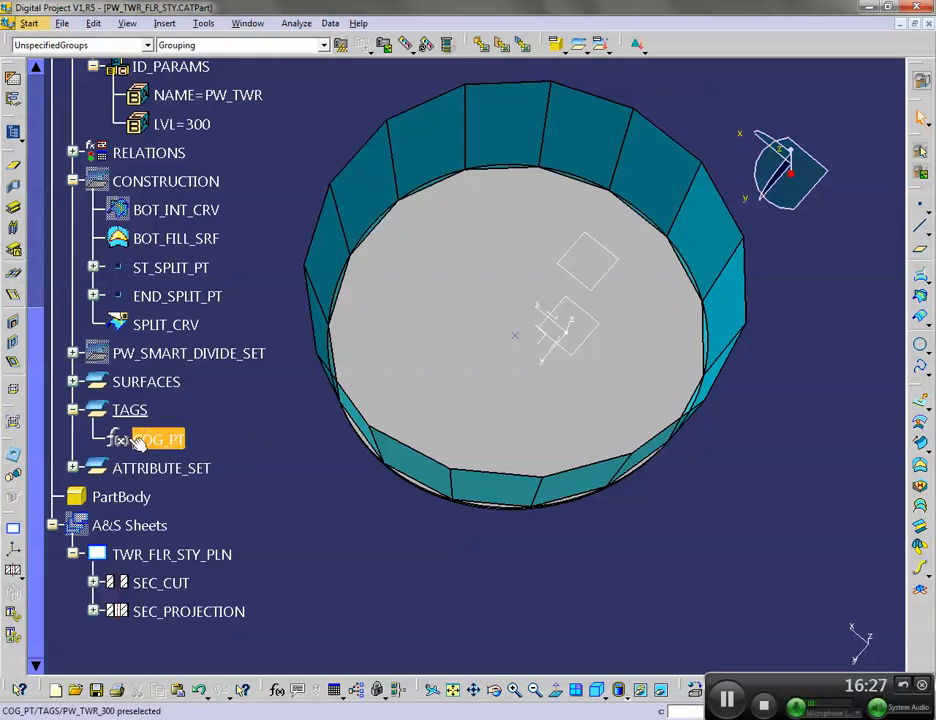
Create a 3D tag located at COG_PT with an empty label and the Large drawing style
middle_click_drag(347, 444, 535, 503)
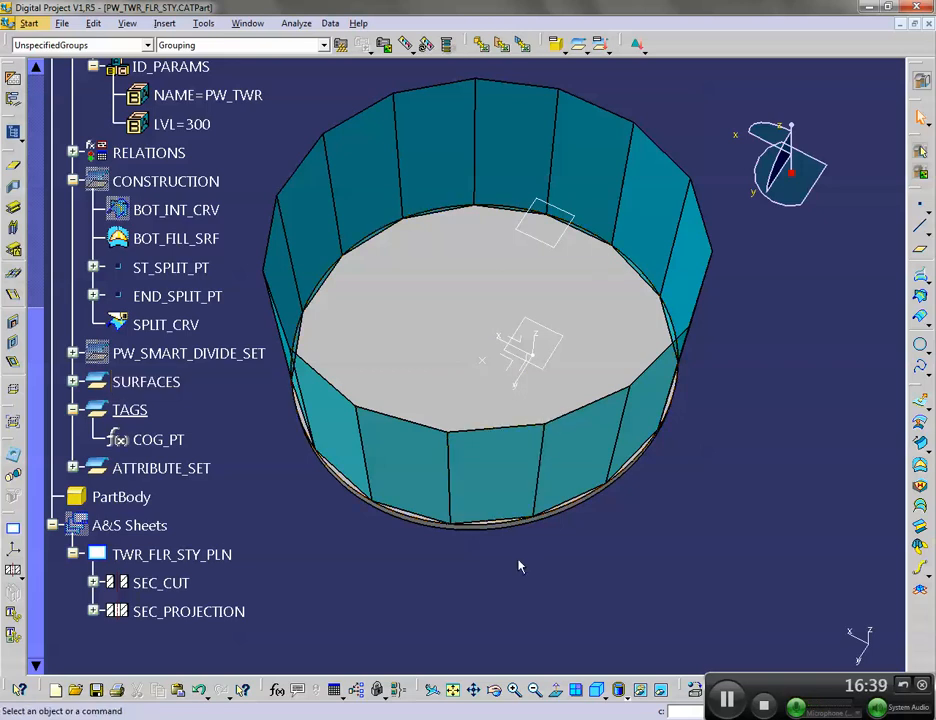
left_click(482, 359)
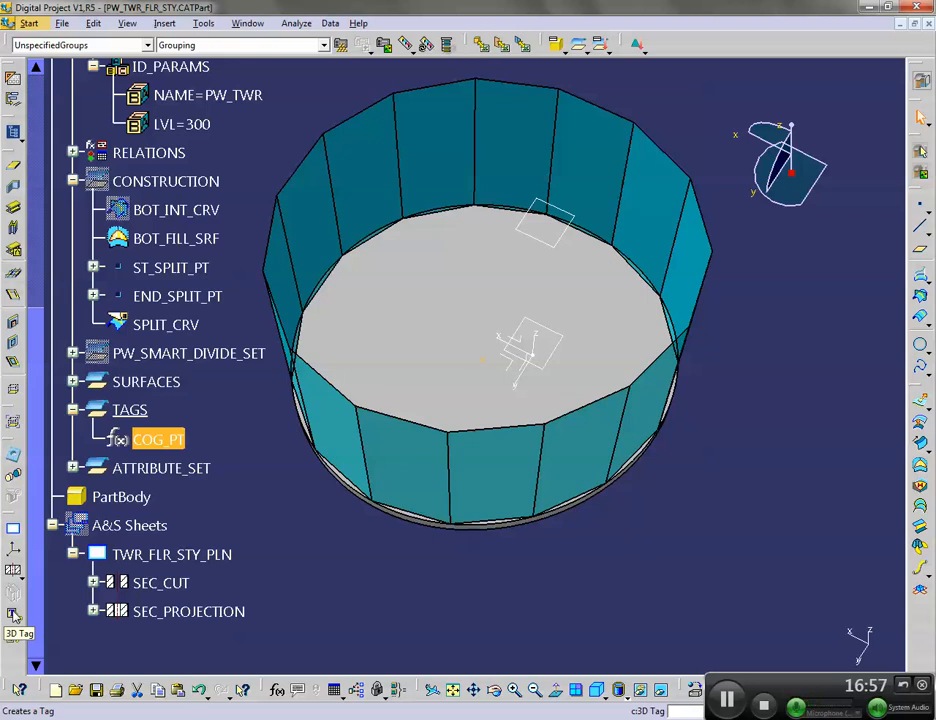
left_click(13, 616)
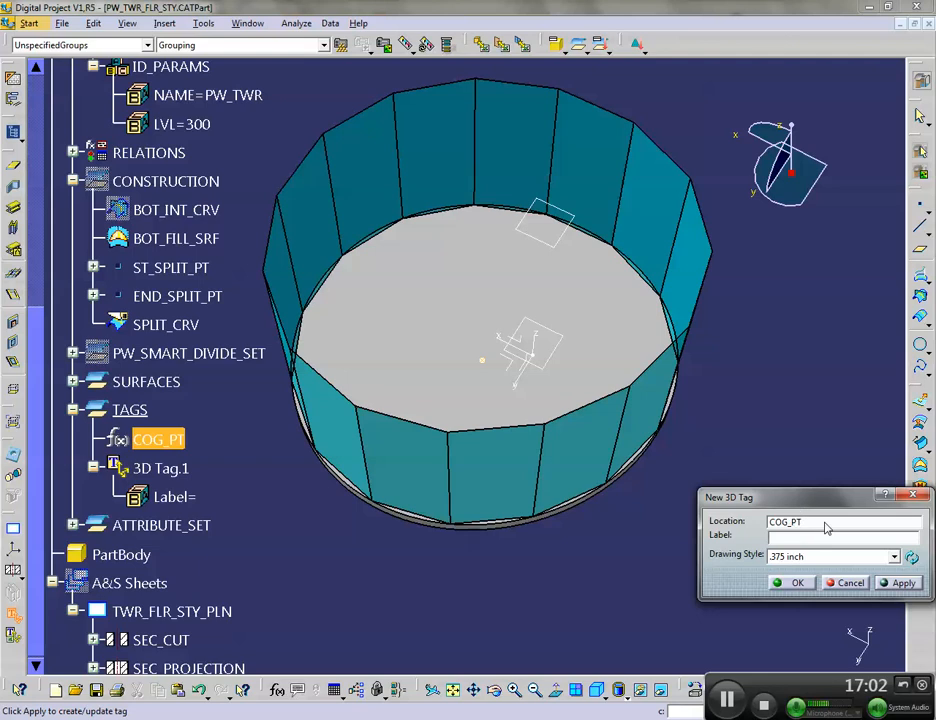
left_click(883, 558)
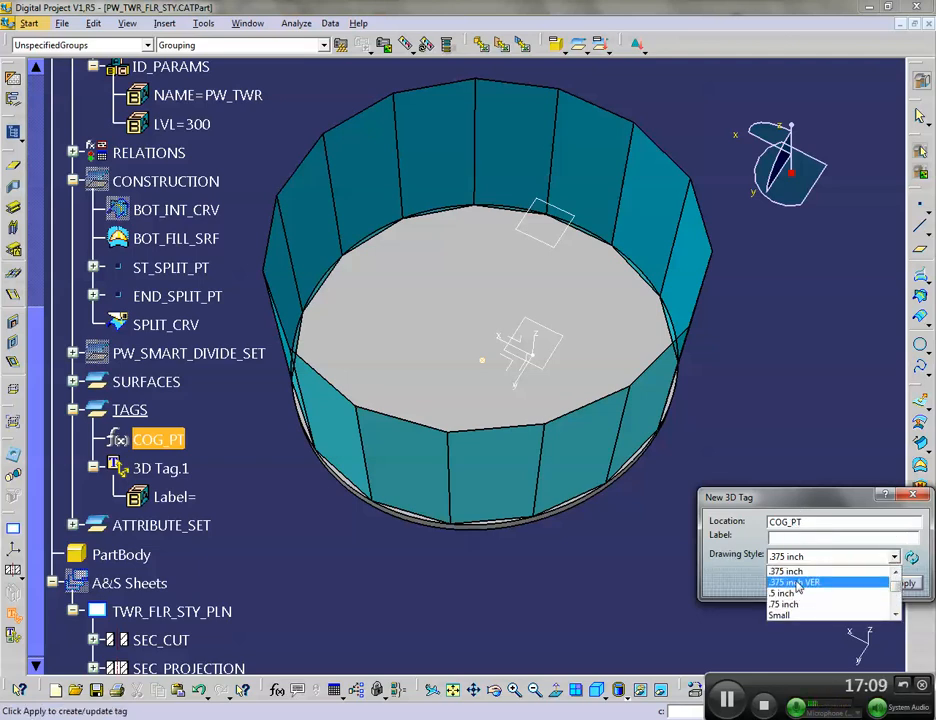
left_click(897, 592)
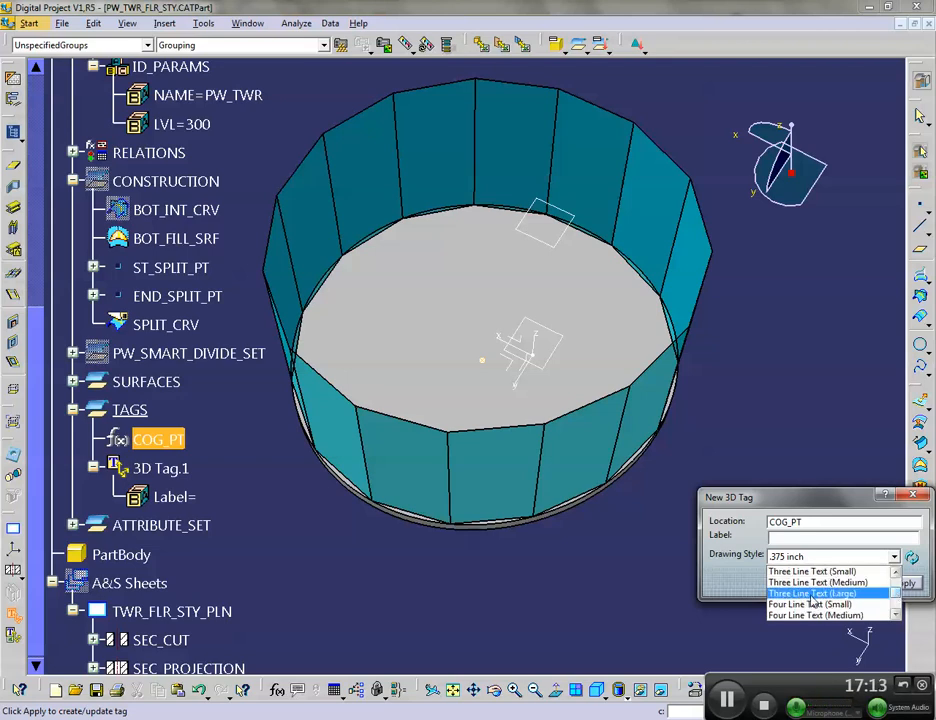
left_click(897, 616)
left_click(894, 574)
left_click(894, 574)
left_click(894, 574)
left_click(894, 574)
left_click(894, 574)
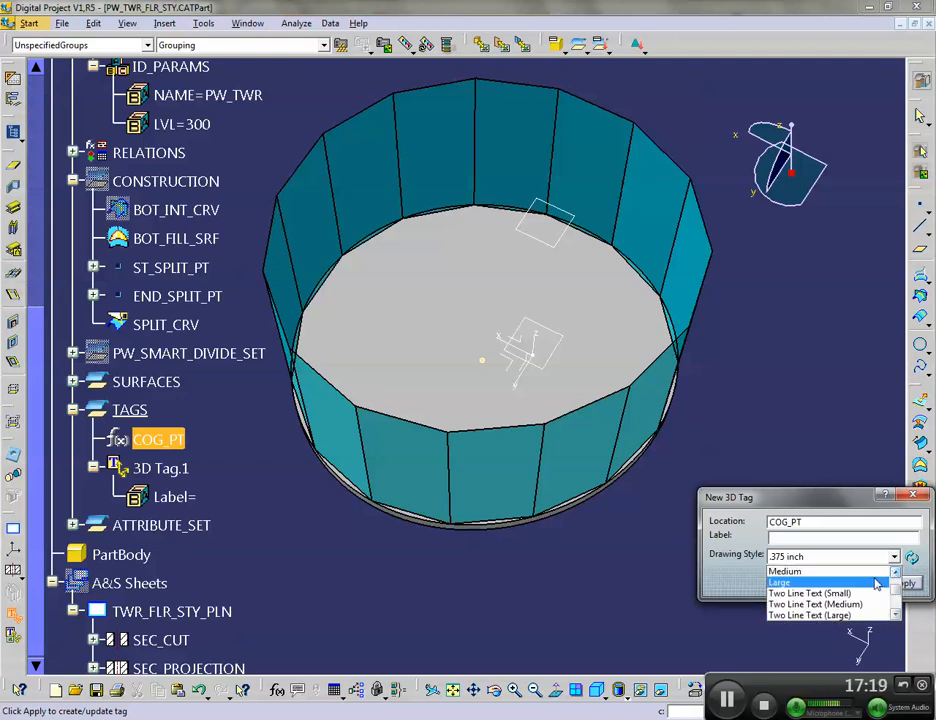
left_click(876, 583)
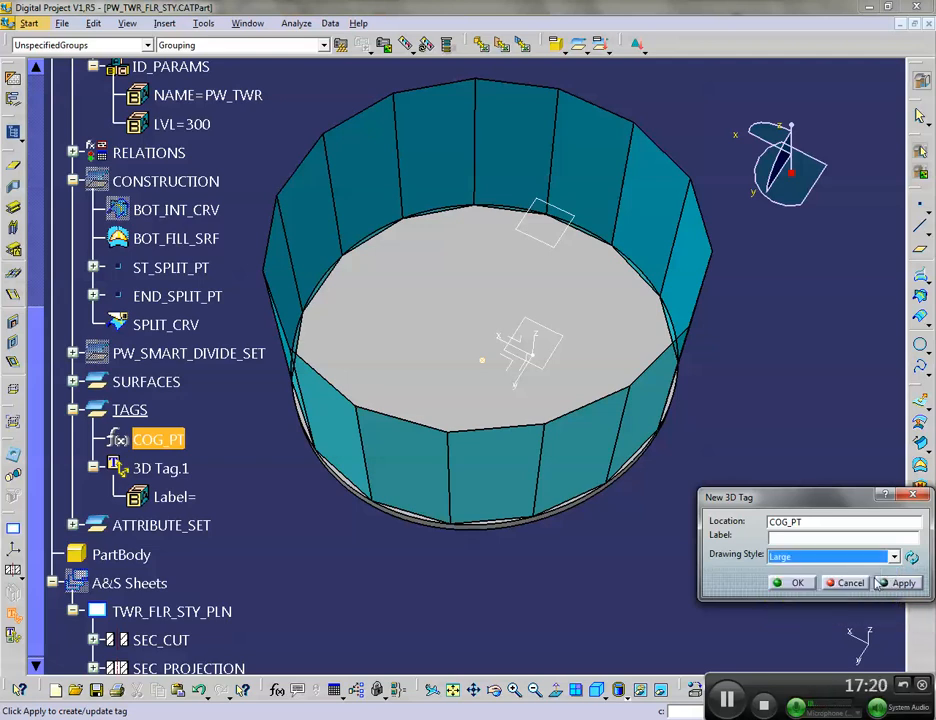
left_click(794, 584)
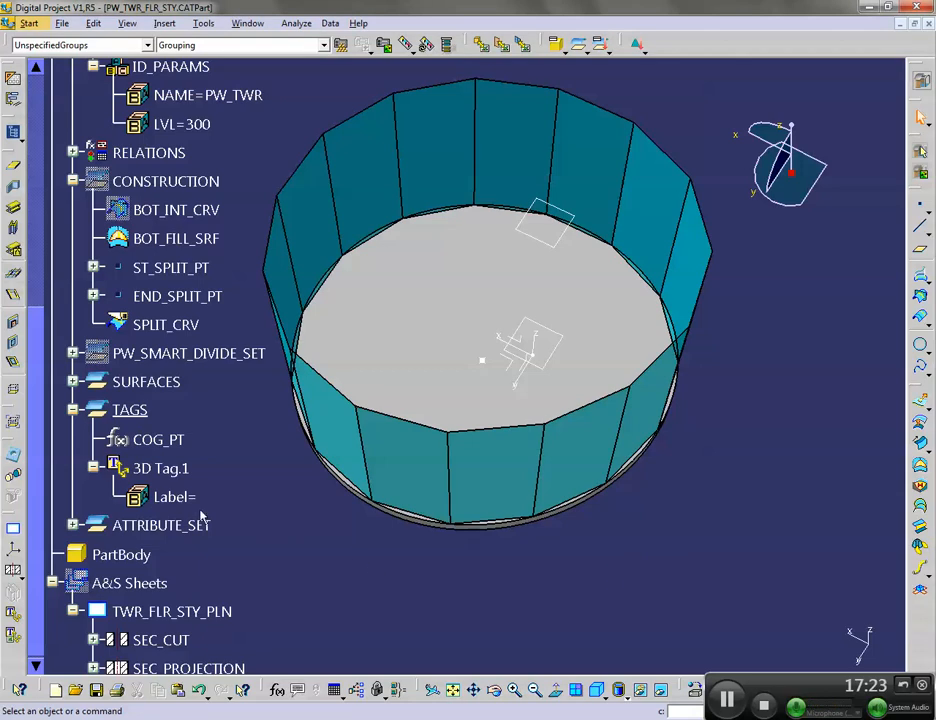
Open the NAMING rule in the RULES set of PW_TWR_300 for editing
scroll(166, 398, "up", 3)
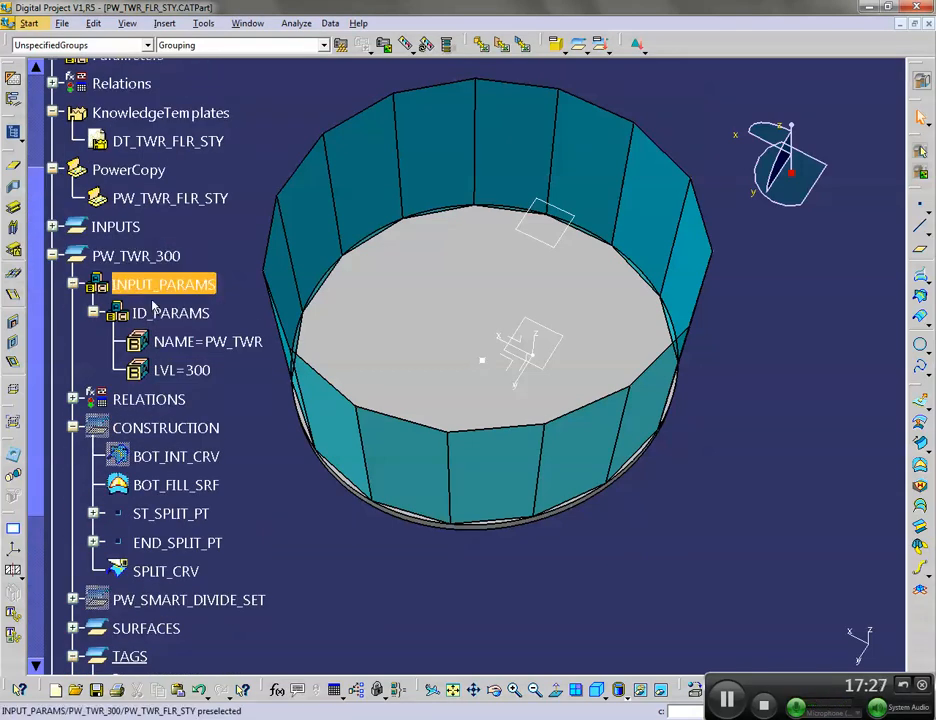
left_click(72, 399)
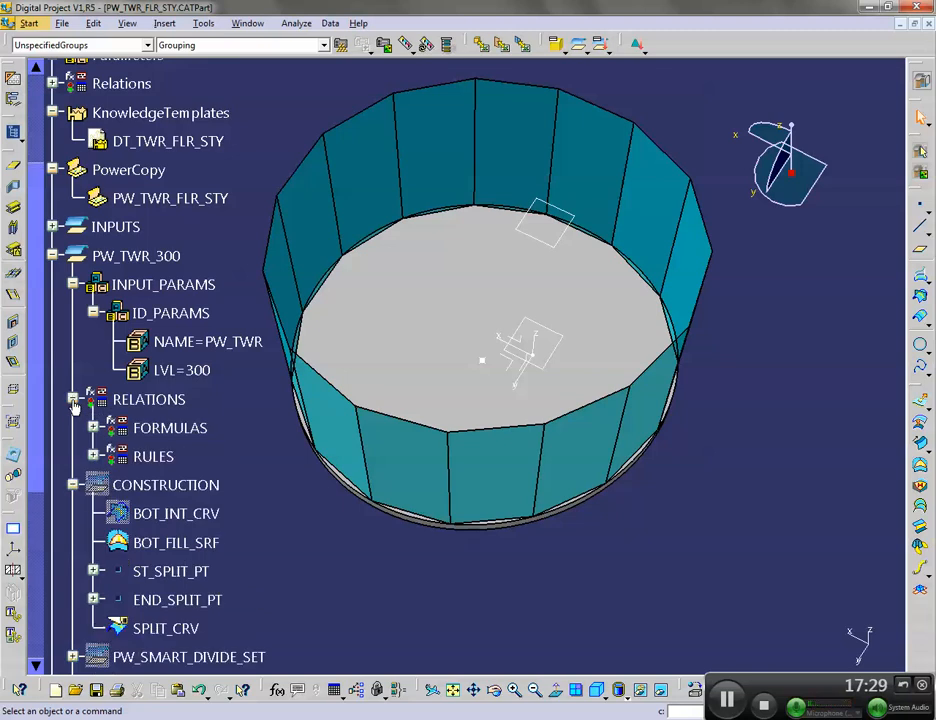
scroll(193, 451, "down", 3)
scroll(163, 424, "down", 1)
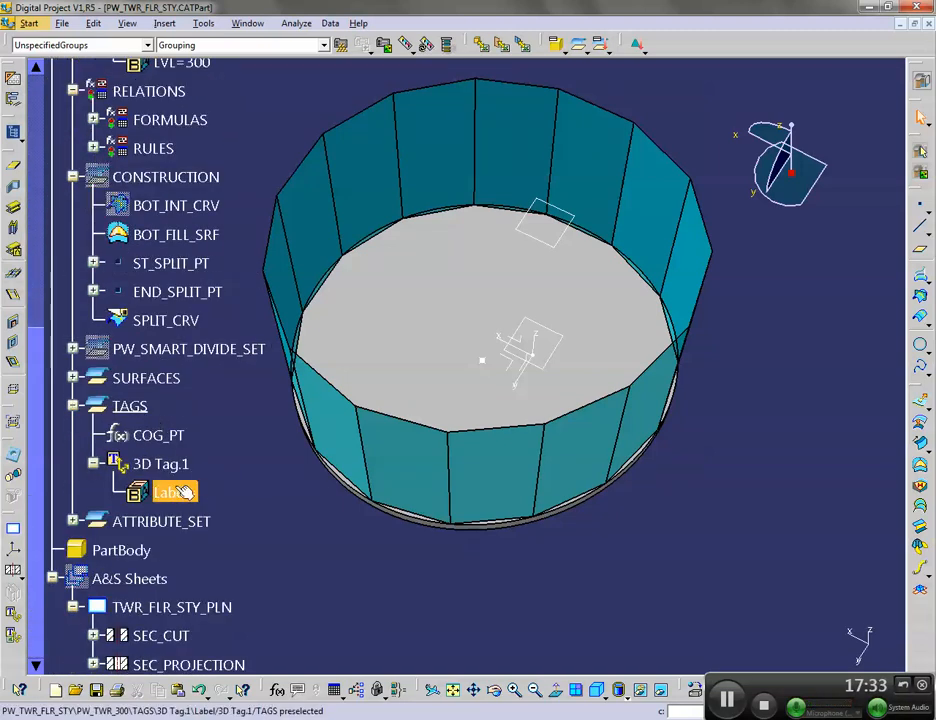
scroll(215, 488, "up", 3)
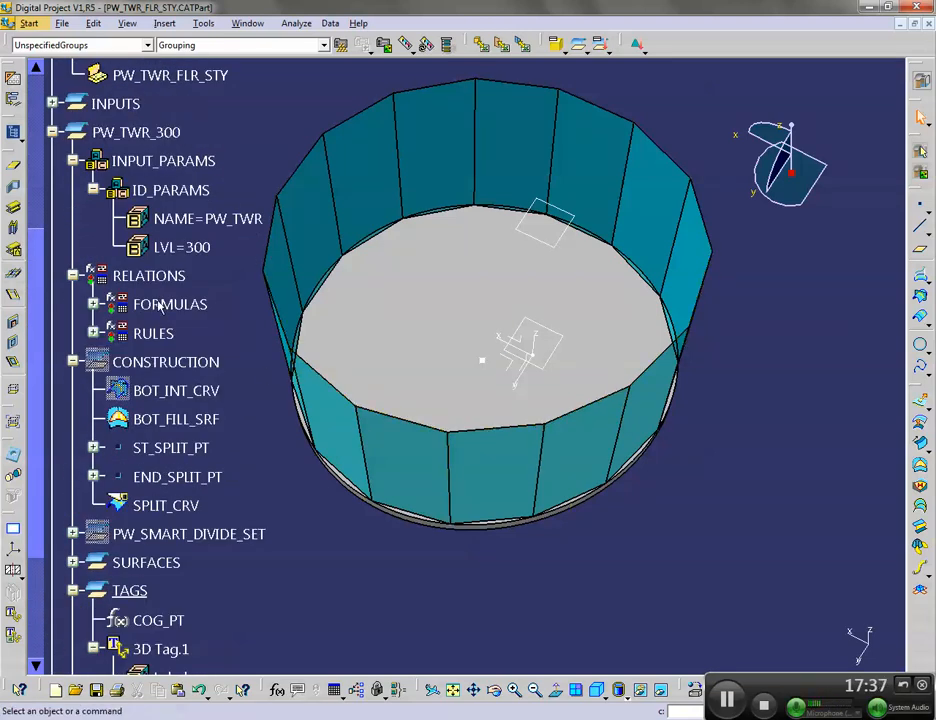
left_click(94, 333)
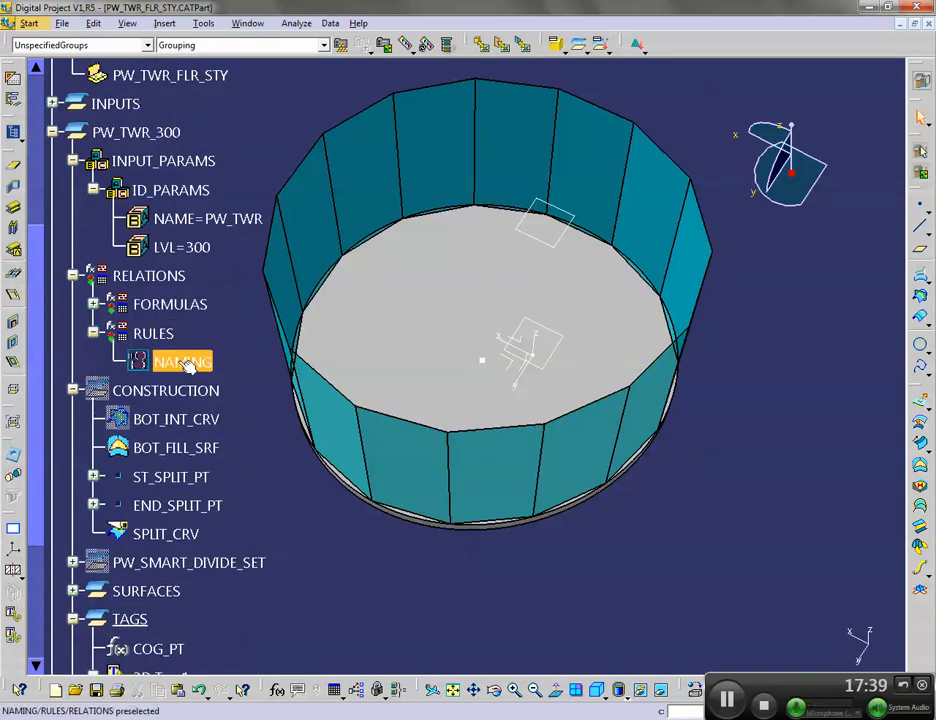
scroll(175, 375, "up", 1)
double_click(157, 391)
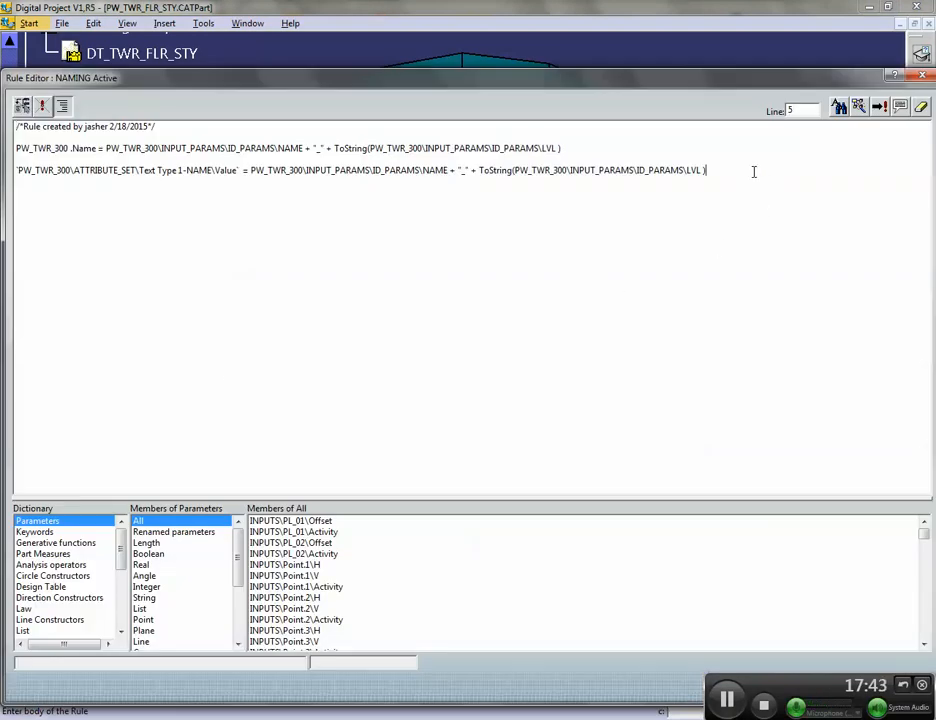
Add a line to the NAMING rule that sets 3D Tag.1's Label to NAME + "_" + ToString(LVL), reusing the expression from the first assignment
left_click_drag(295, 80, 630, 58)
scroll(240, 412, "down", 4)
scroll(240, 412, "down", 4)
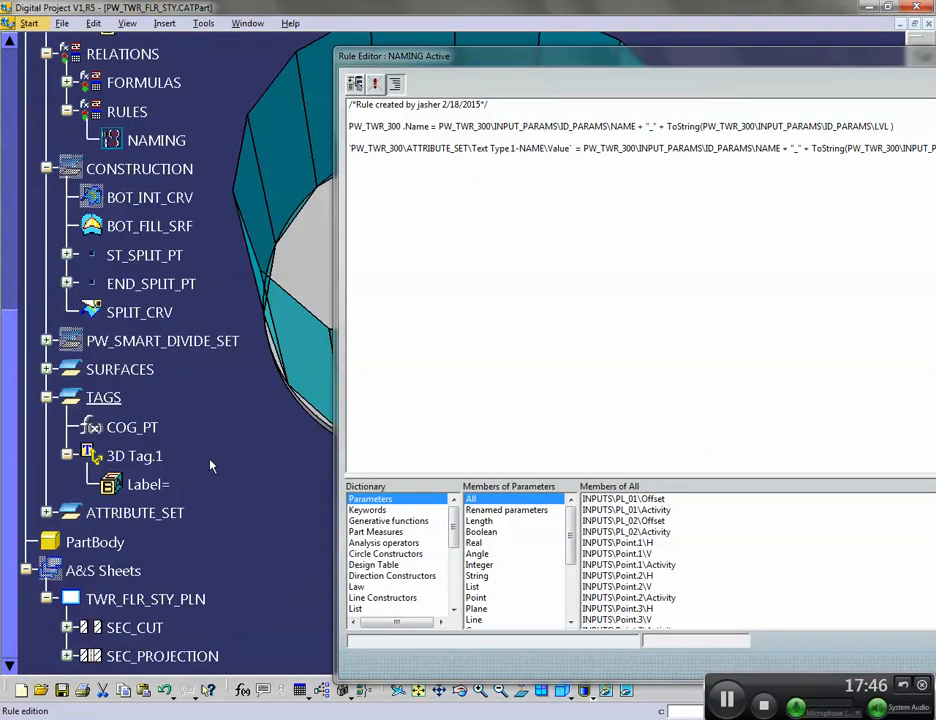
left_click(160, 484)
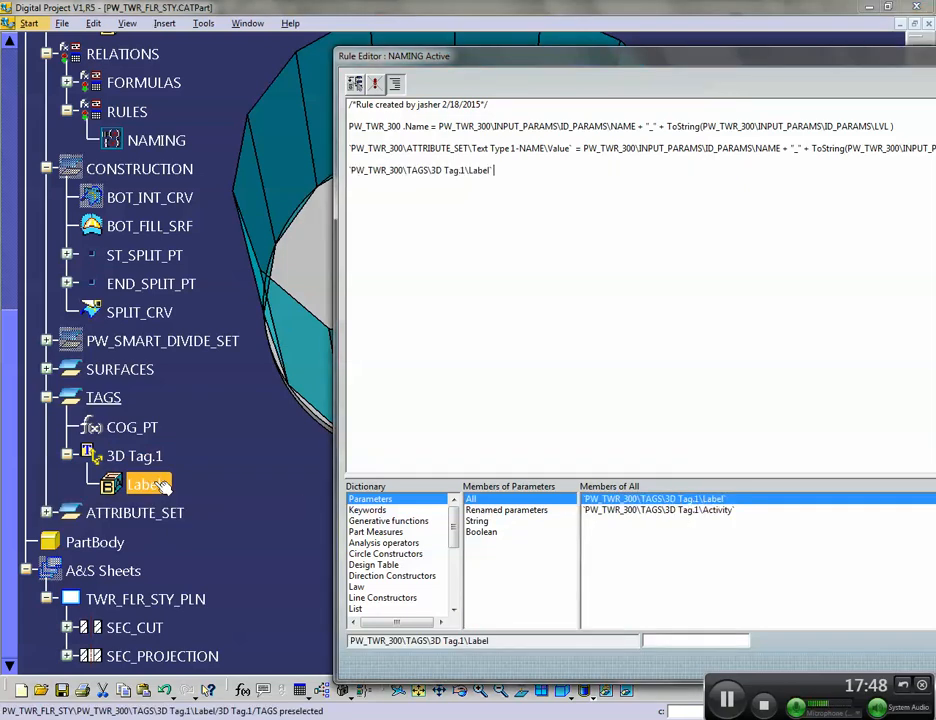
left_click_drag(673, 56, 506, 42)
left_click_drag(705, 109, 243, 112)
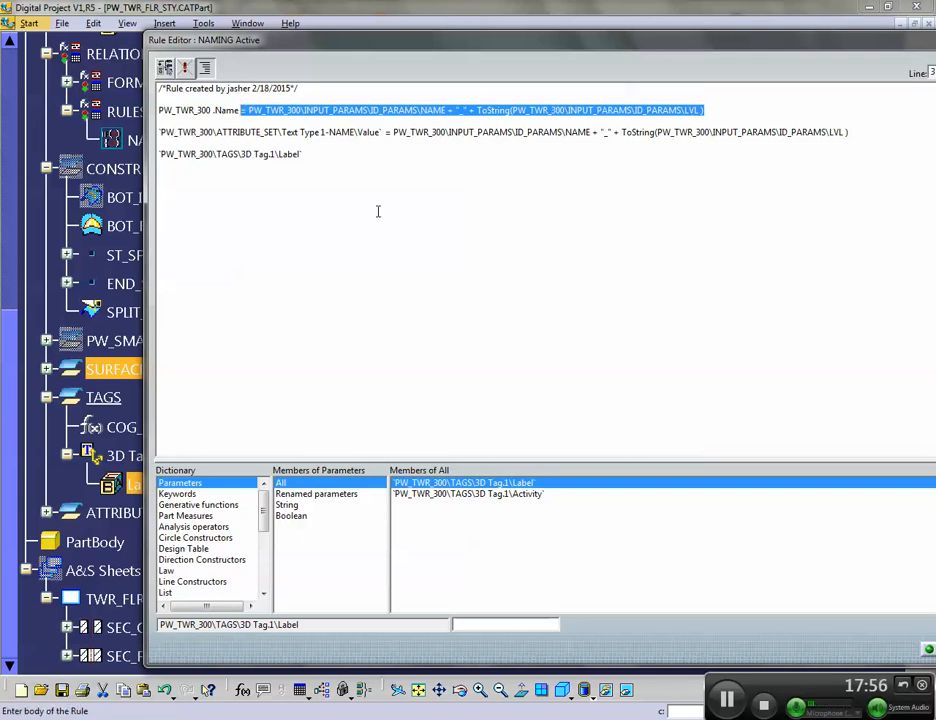
key("ctrl+c")
left_click(368, 152)
key("ctrl+v")
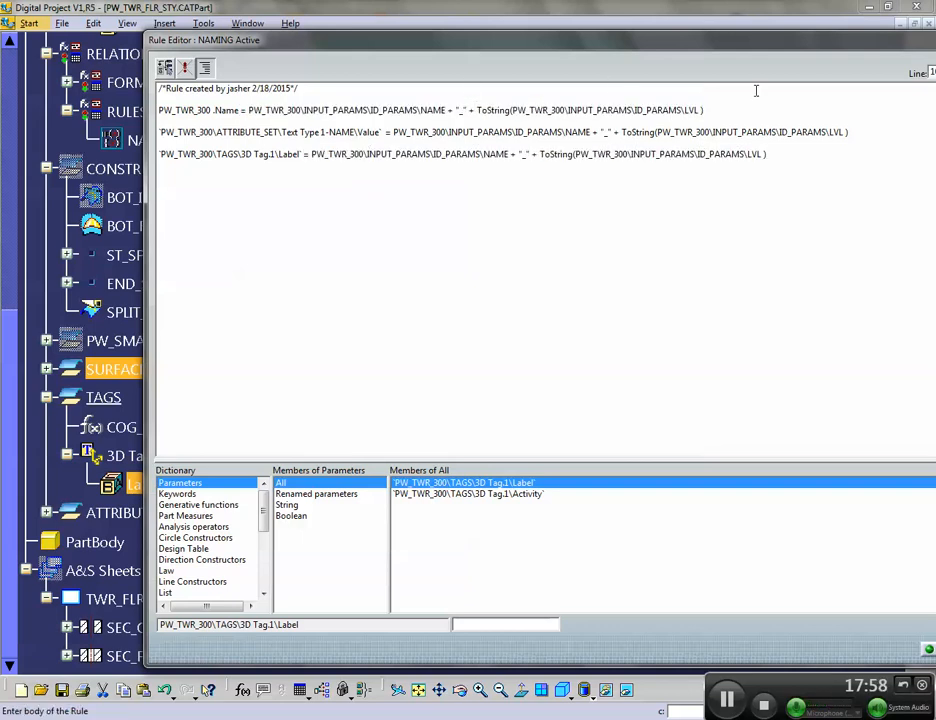
Check both sides of the 3D Tag.1 Label assignment in the NAMING rule and apply the edited rule
left_click_drag(751, 41, 608, 31)
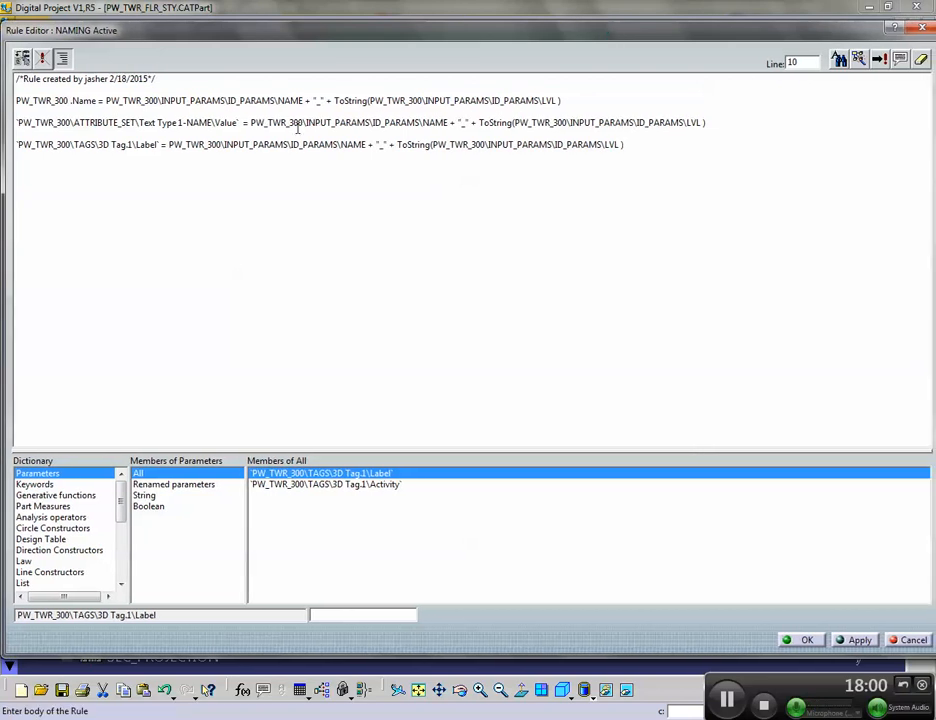
left_click_drag(138, 149, 17, 146)
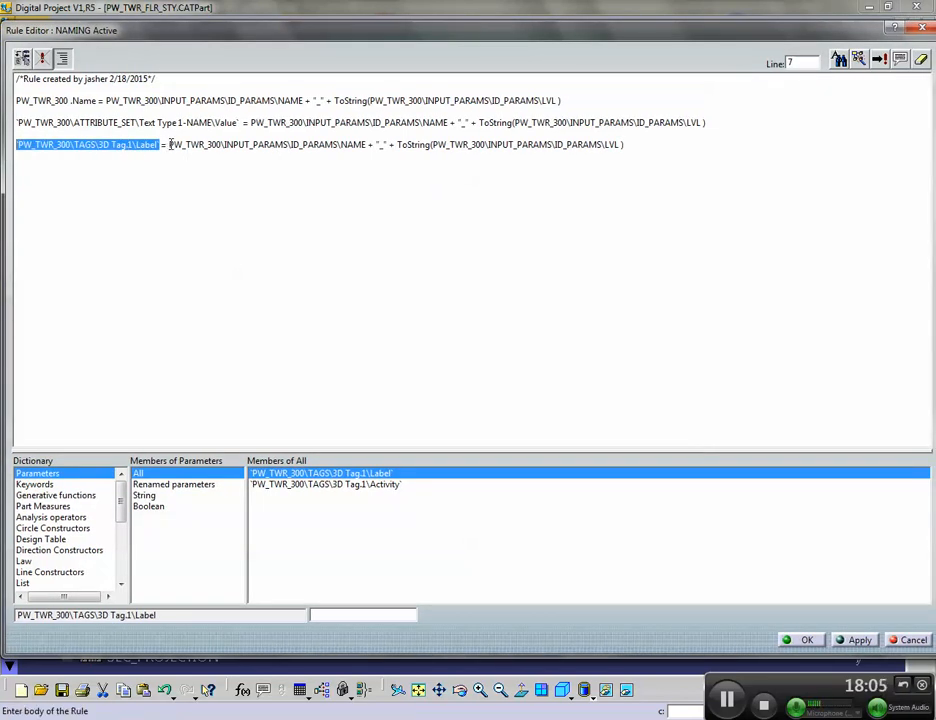
left_click_drag(170, 144, 566, 144)
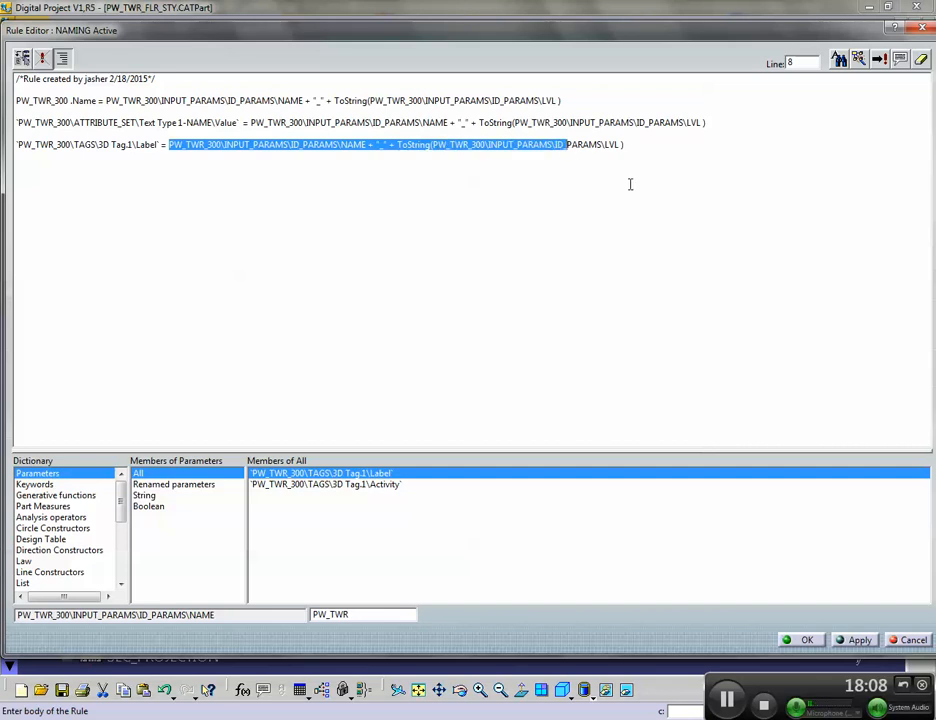
left_click(807, 640)
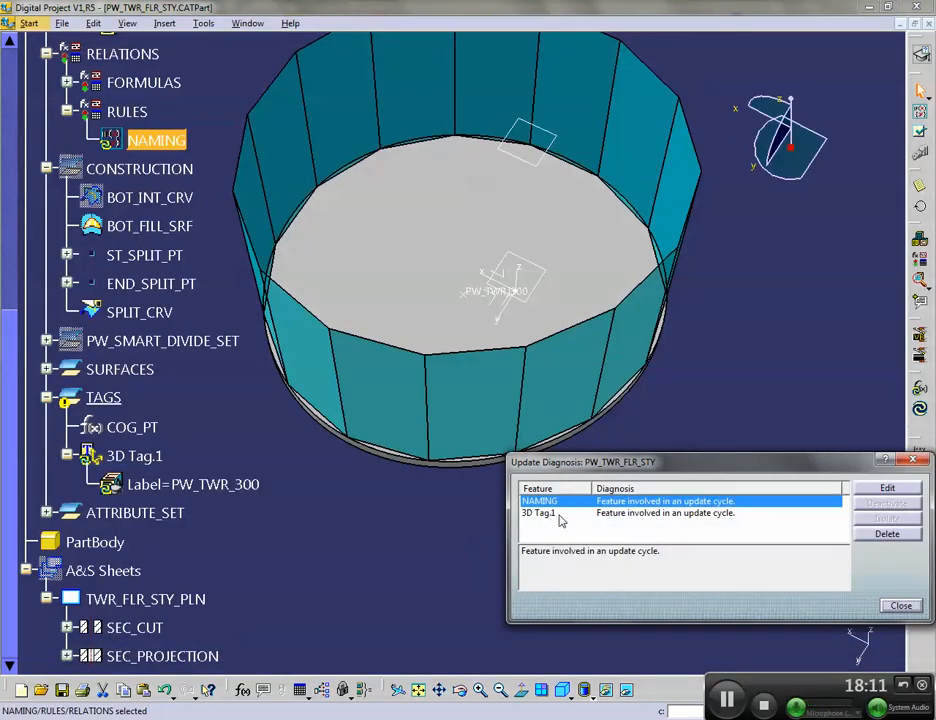
Inspect the 3D Tag.1 entry in the update diagnosis and close the diagnosis
left_click(548, 514)
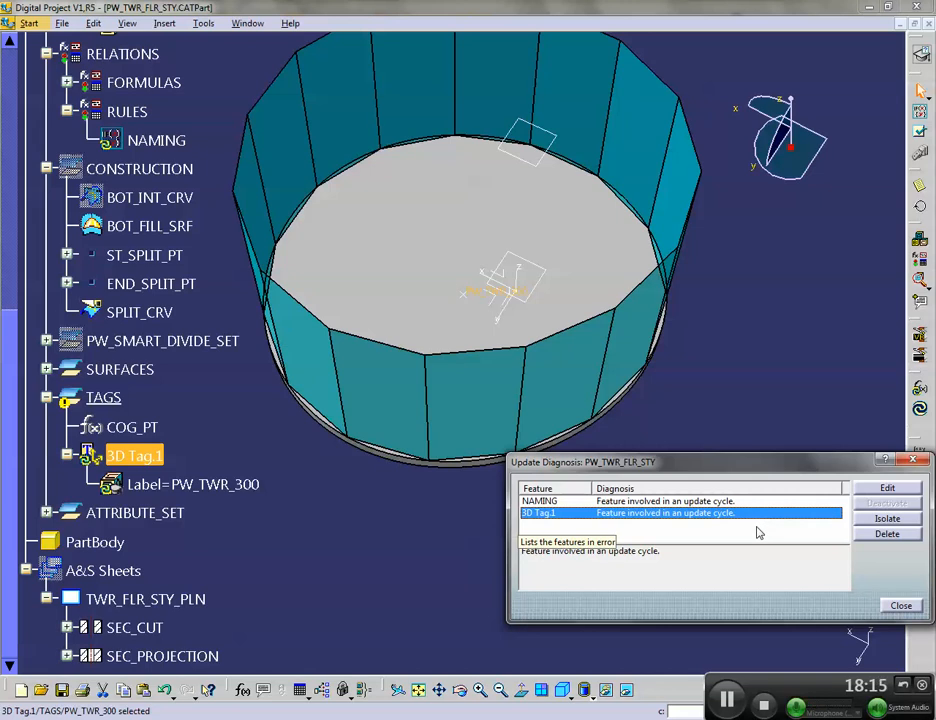
left_click(361, 608)
left_click(909, 607)
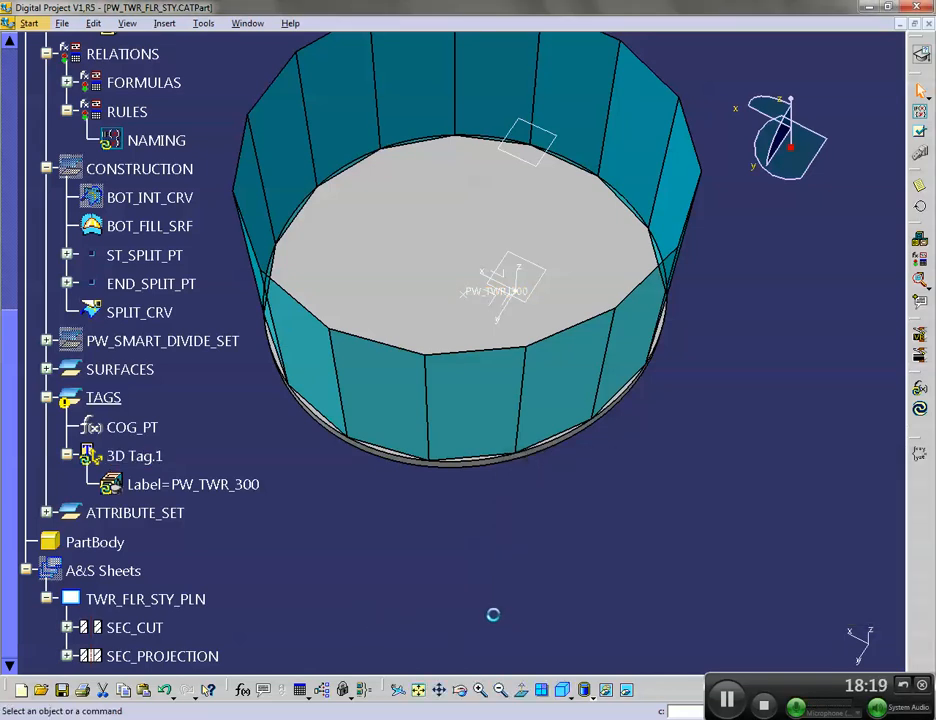
Reopen the NAMING rule and copy the NAME + "_" + ToString(LVL) expression from the 3D Tag.1 Label line
scroll(378, 547, "up", 4)
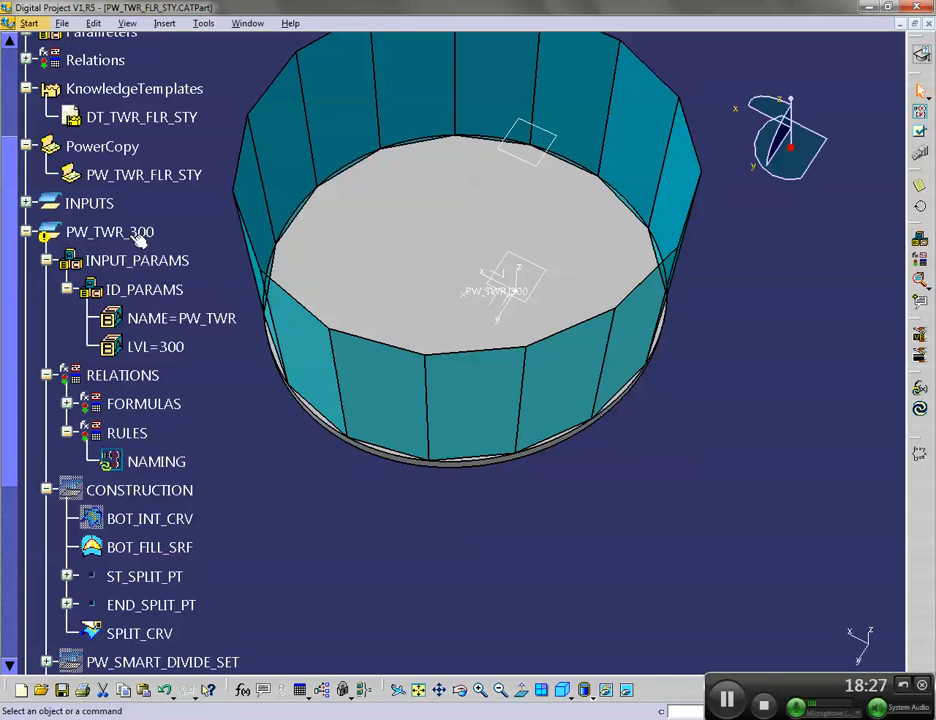
scroll(40, 262, "down", 3)
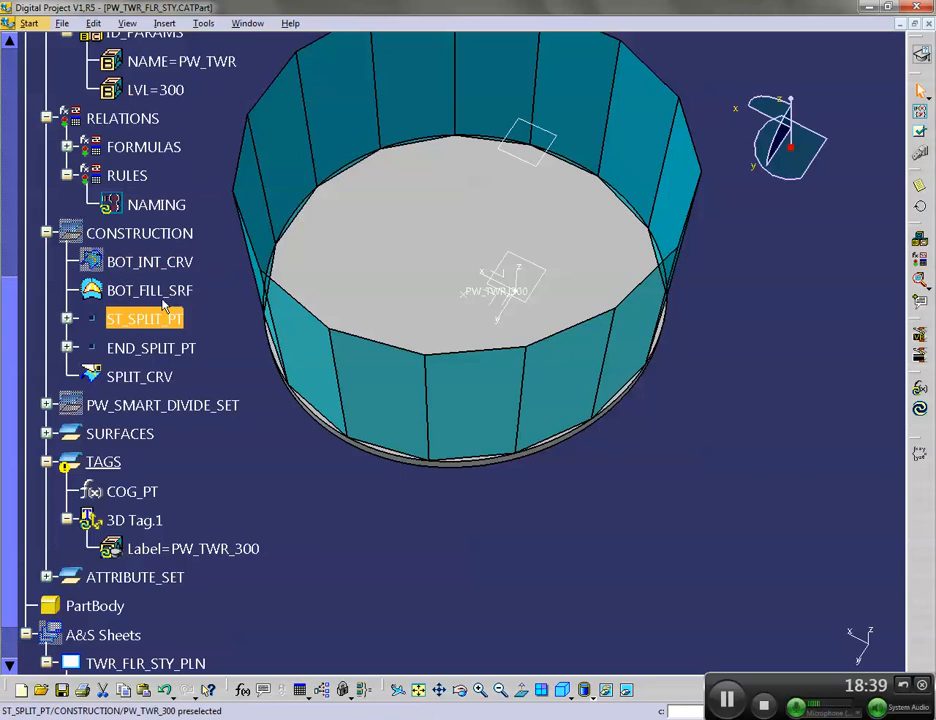
scroll(160, 290, "up", 2)
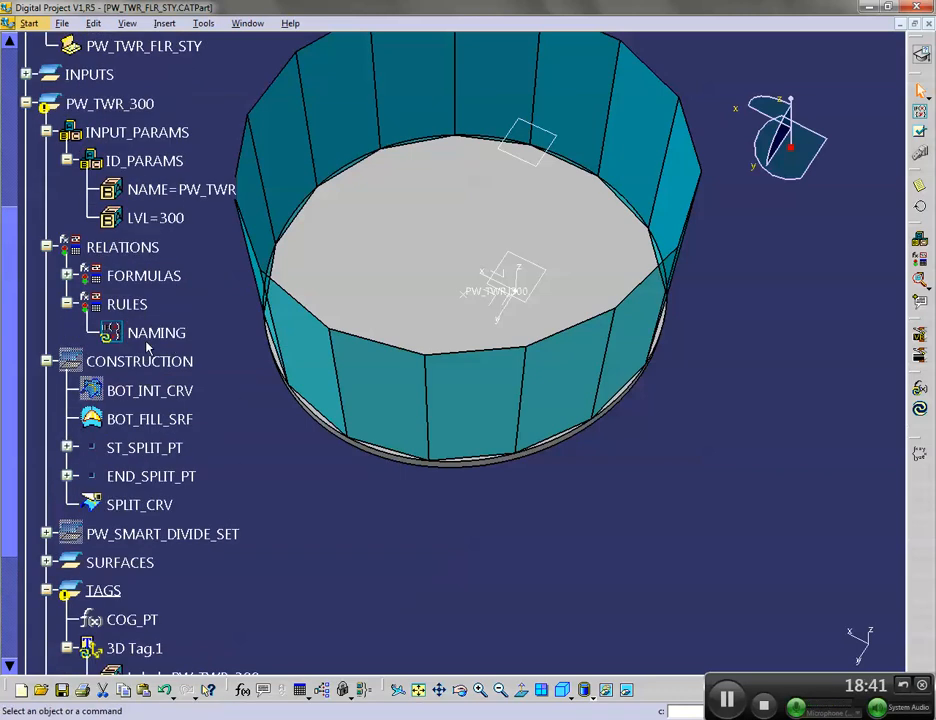
double_click(155, 332)
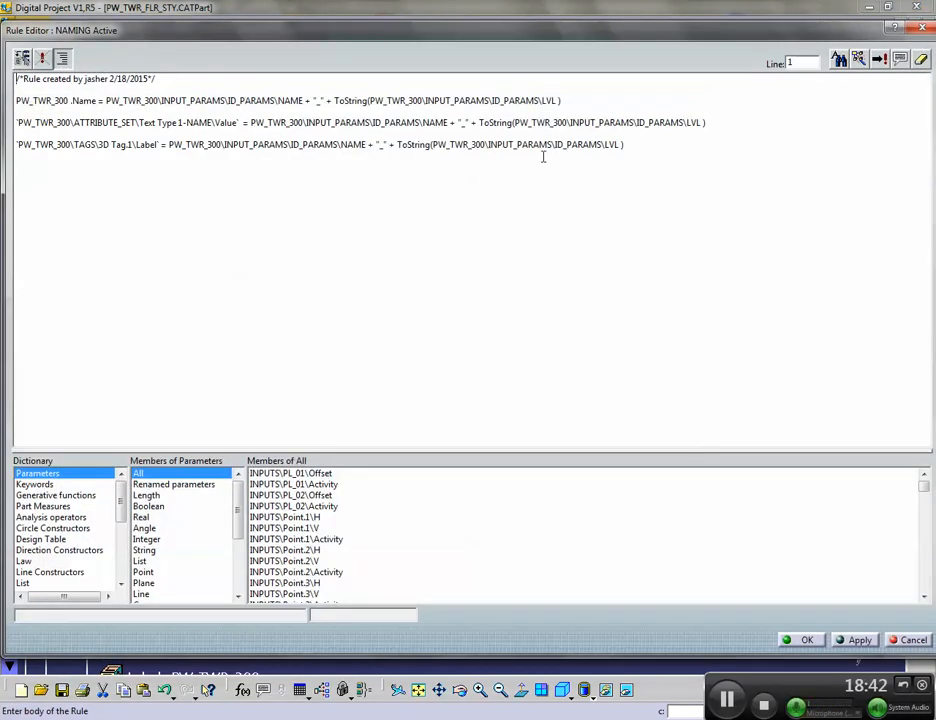
left_click_drag(649, 147, 172, 145)
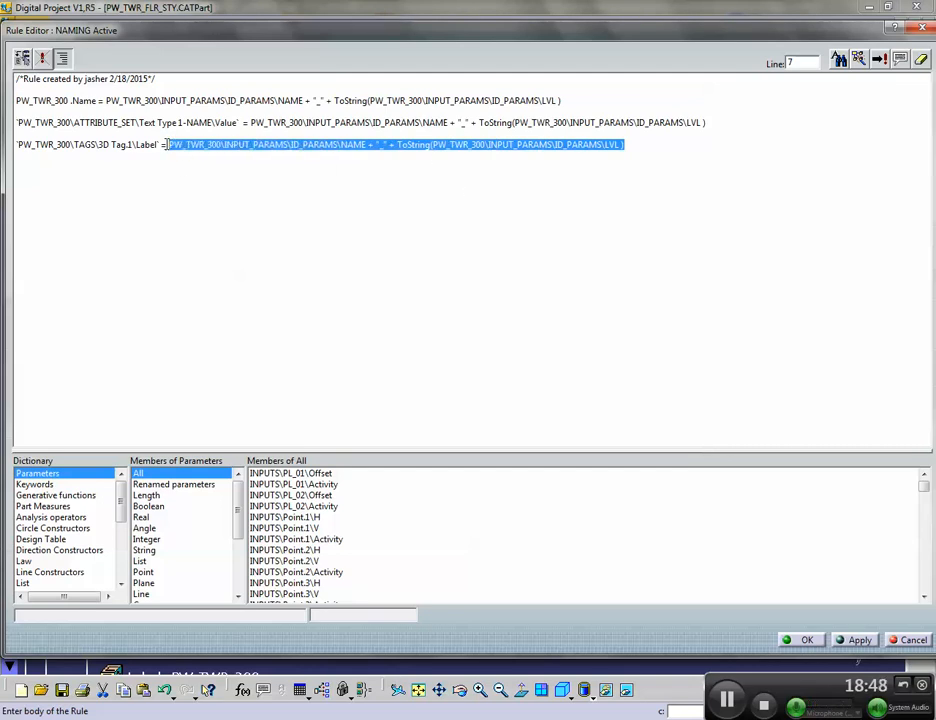
left_click_drag(169, 145, 290, 138)
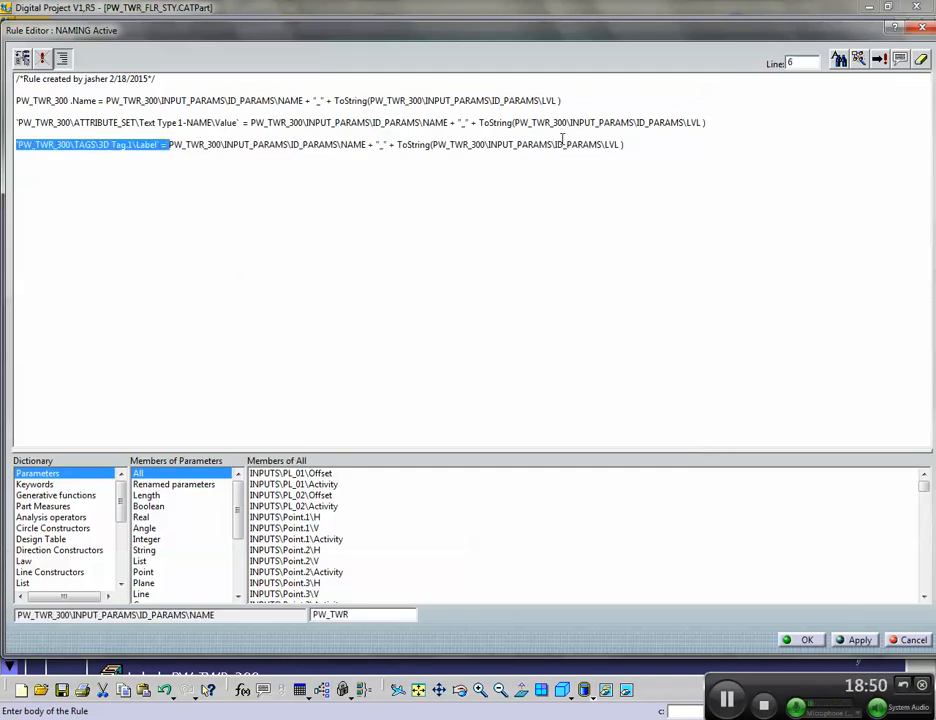
left_click_drag(510, 139, 634, 144)
key("ctrl+c")
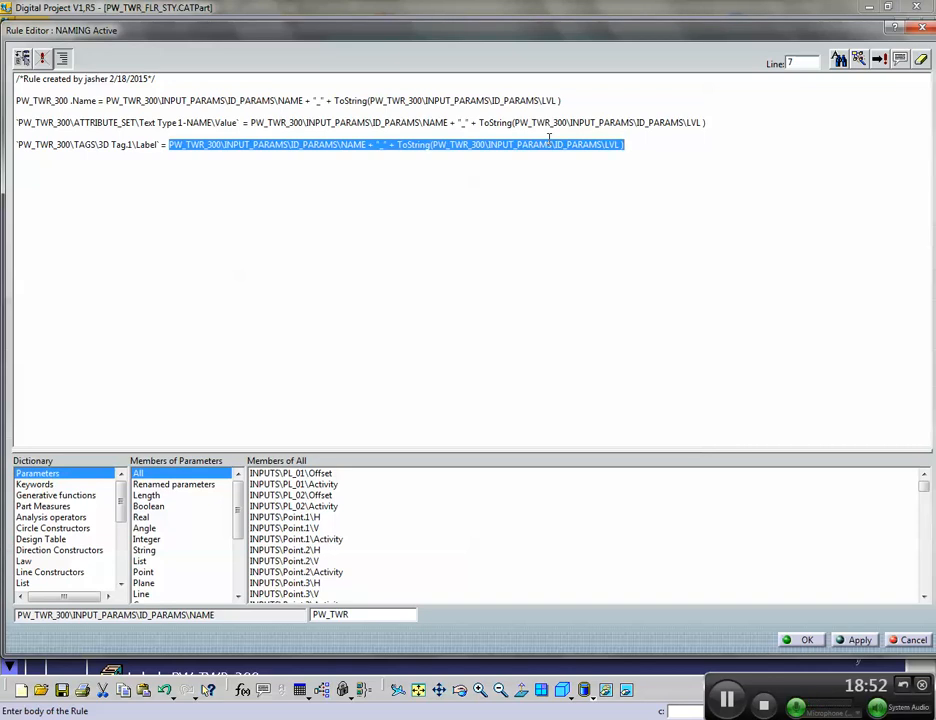
Delete the whole 3D Tag.1 Label assignment from the NAMING rule and apply the rule
key("Delete")
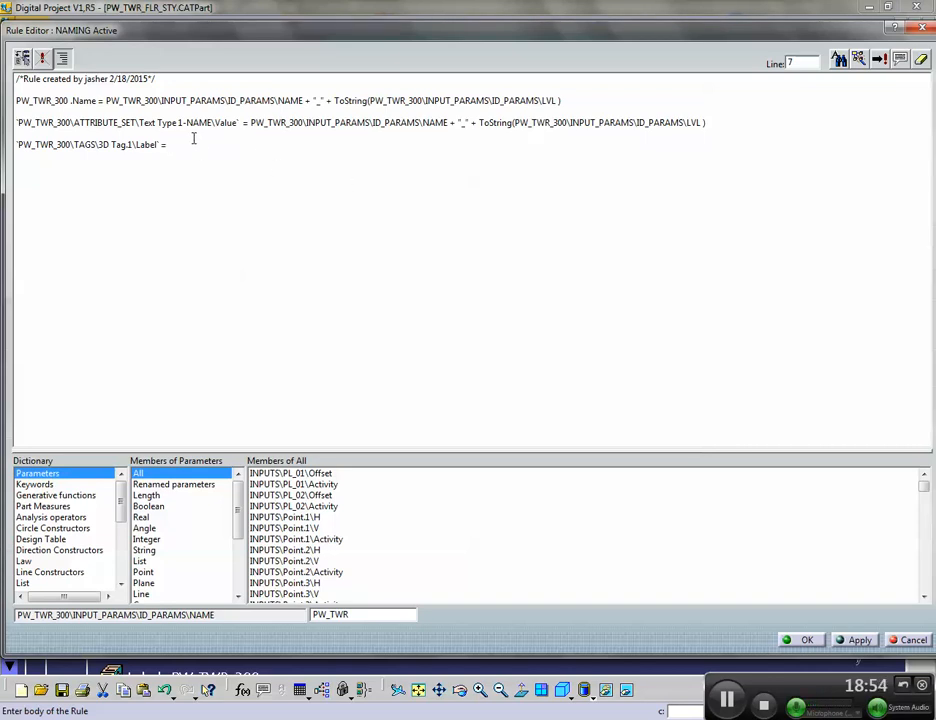
left_click_drag(187, 143, 18, 150)
key("Delete")
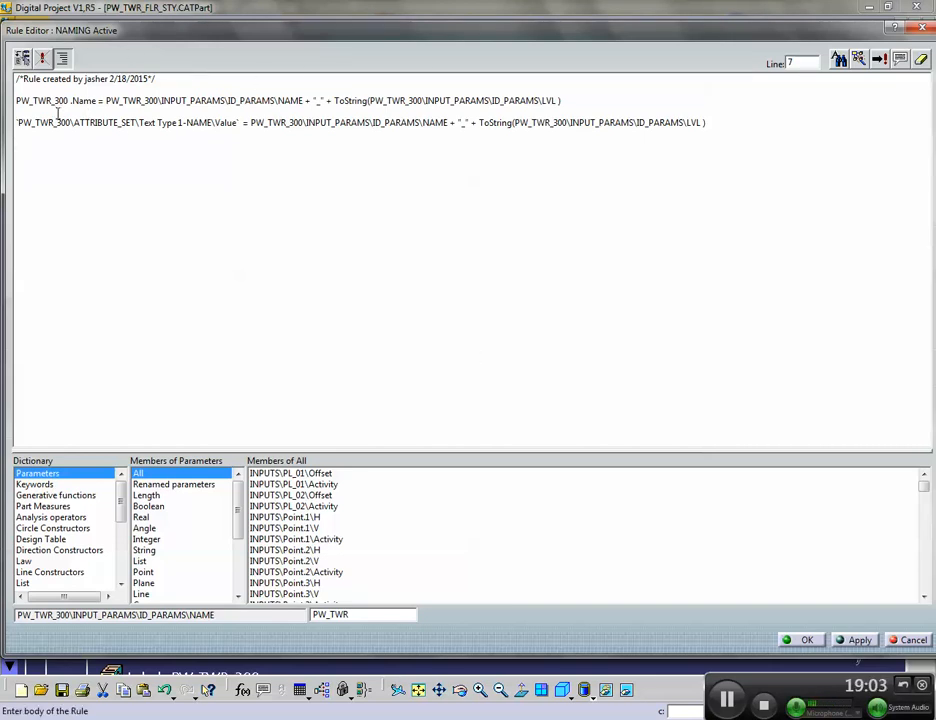
left_click_drag(28, 101, 39, 102)
left_click_drag(118, 122, 138, 122)
left_click(800, 640)
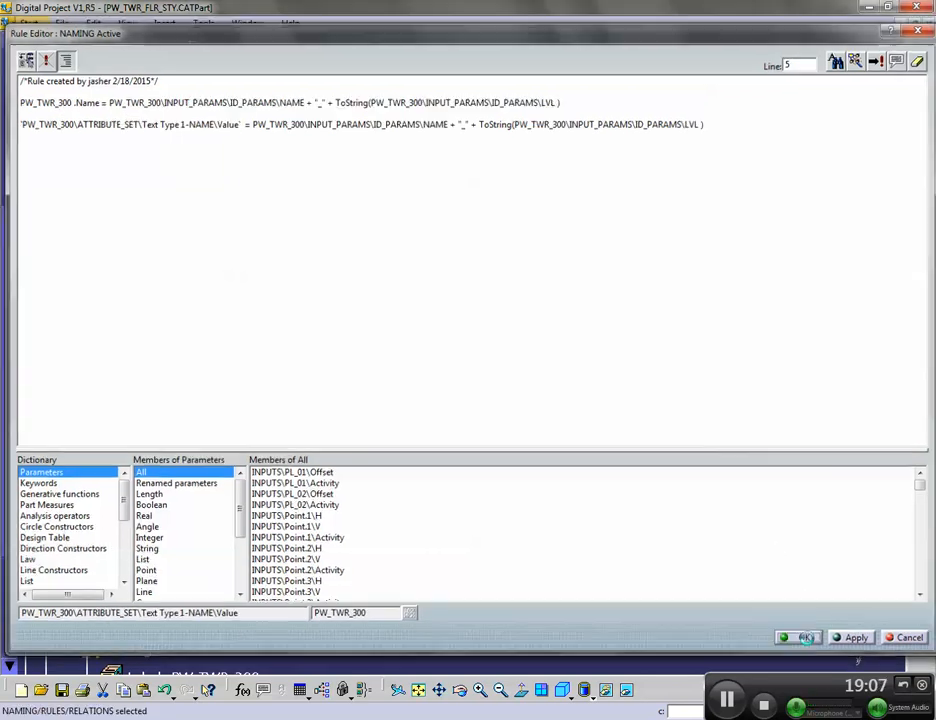
Give 3D Tag.1's Label parameter its own formula by pasting the copied NAME + "_" + ToString(LVL) expression
scroll(261, 428, "down", 4)
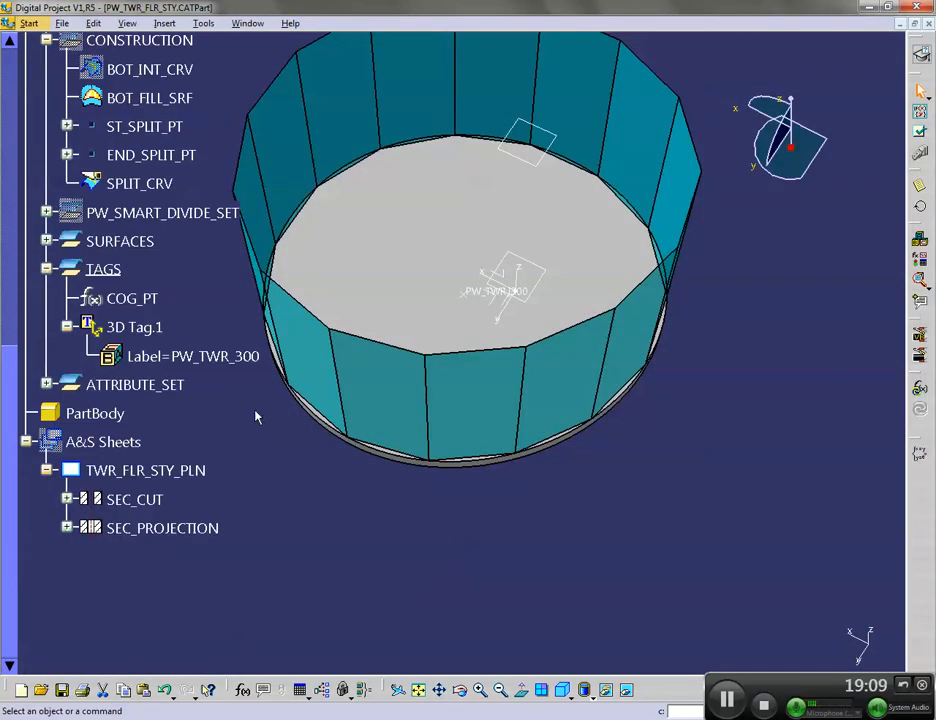
left_click(166, 356)
double_click(132, 386)
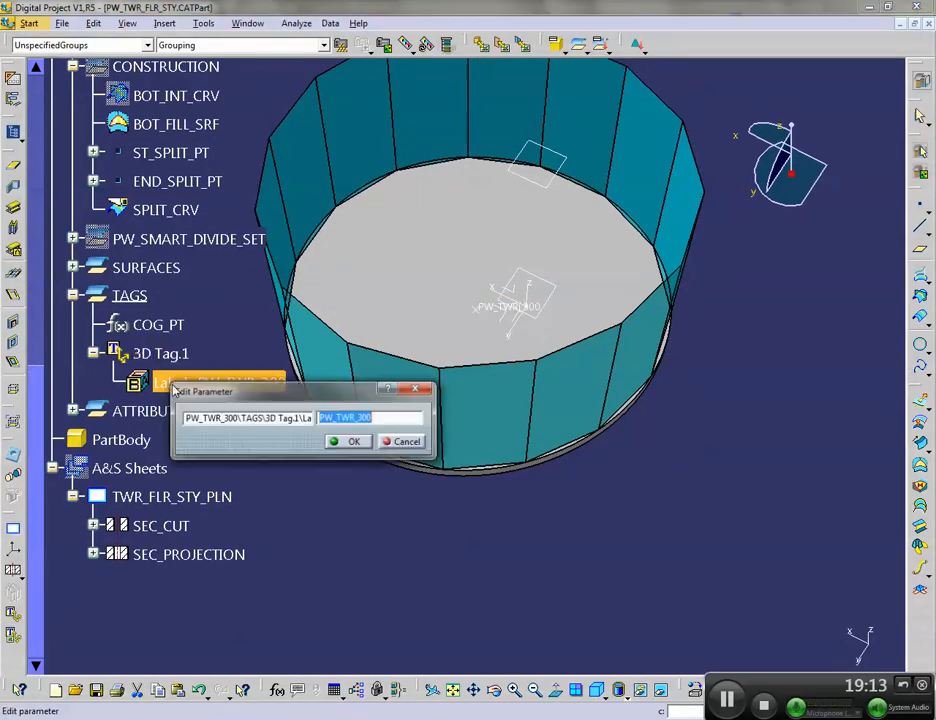
right_click(374, 418)
left_click(390, 430)
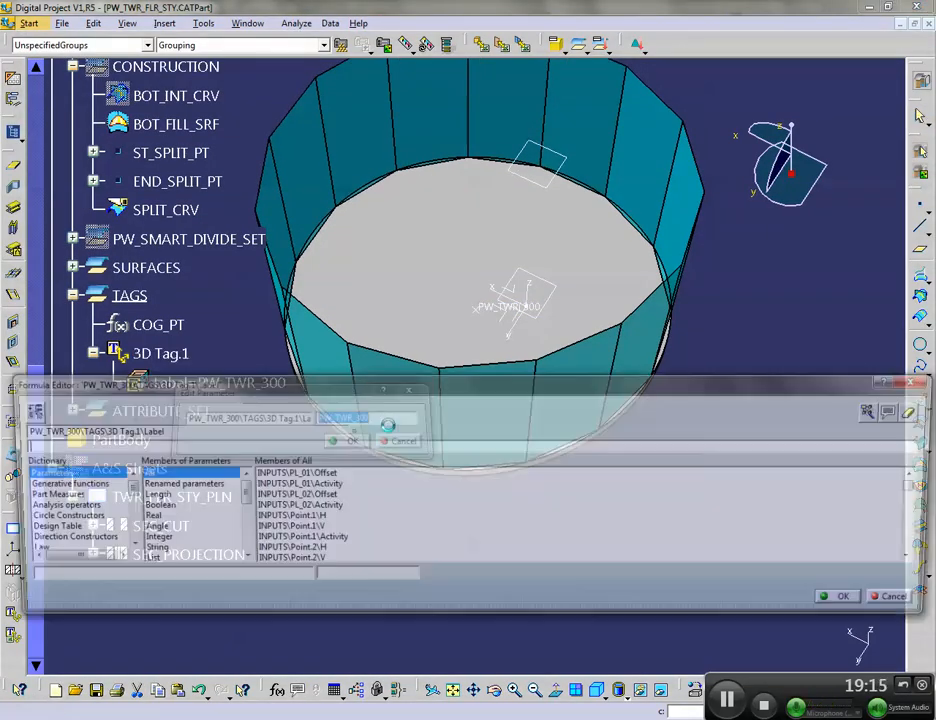
key("ctrl+v")
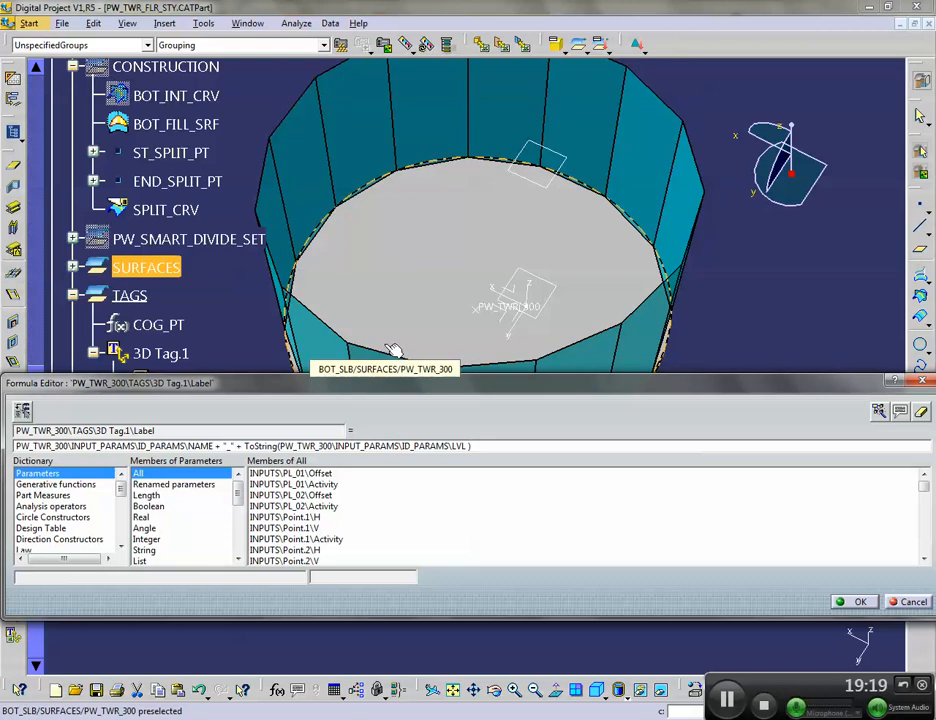
left_click(190, 446)
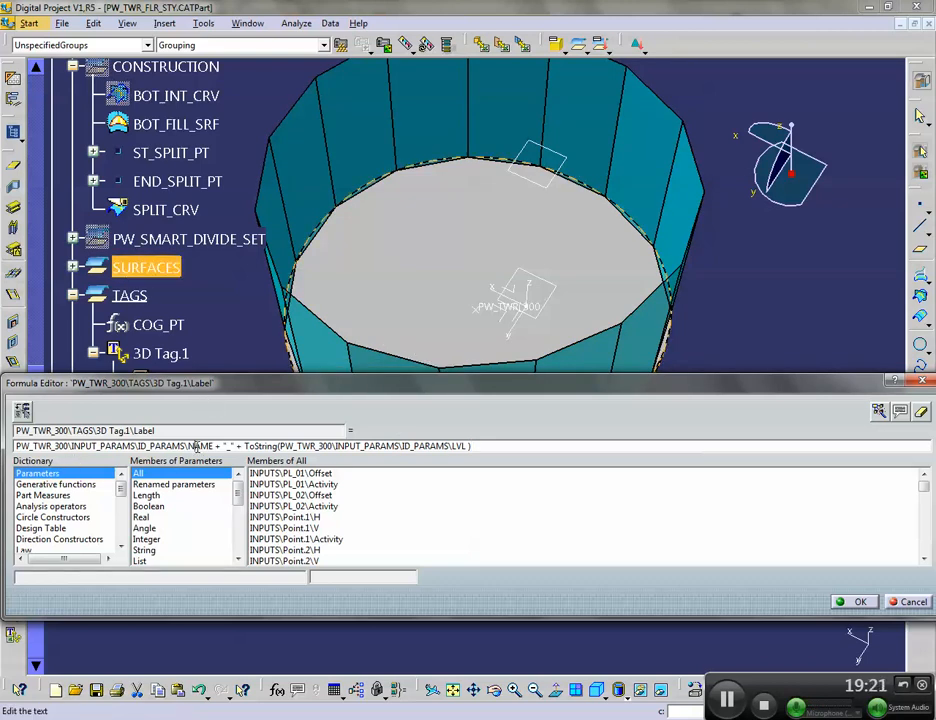
left_click_drag(244, 447, 496, 447)
left_click(490, 447)
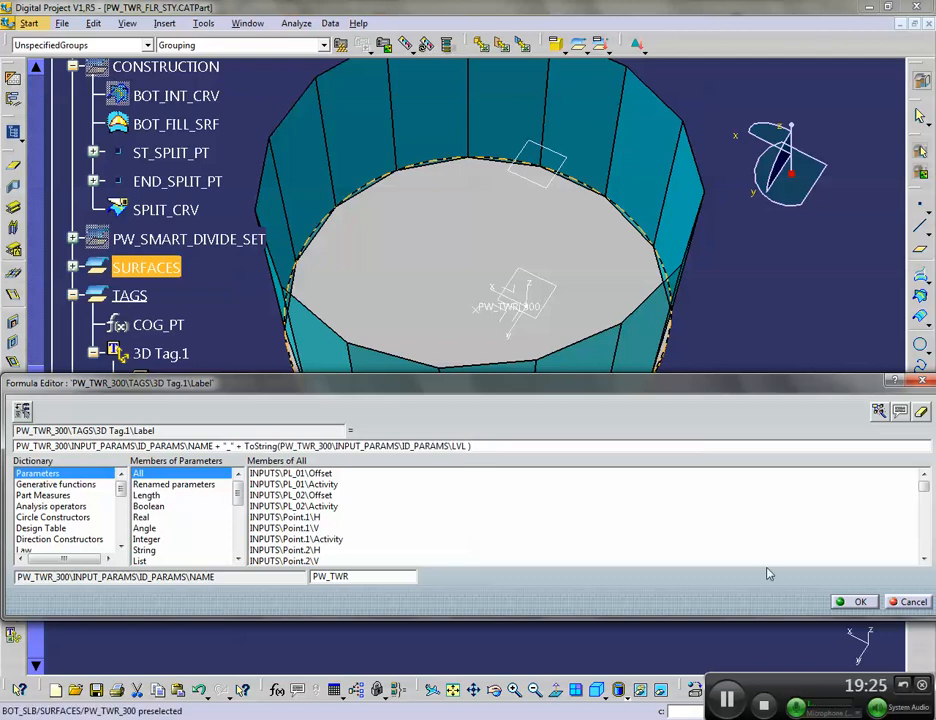
left_click(859, 601)
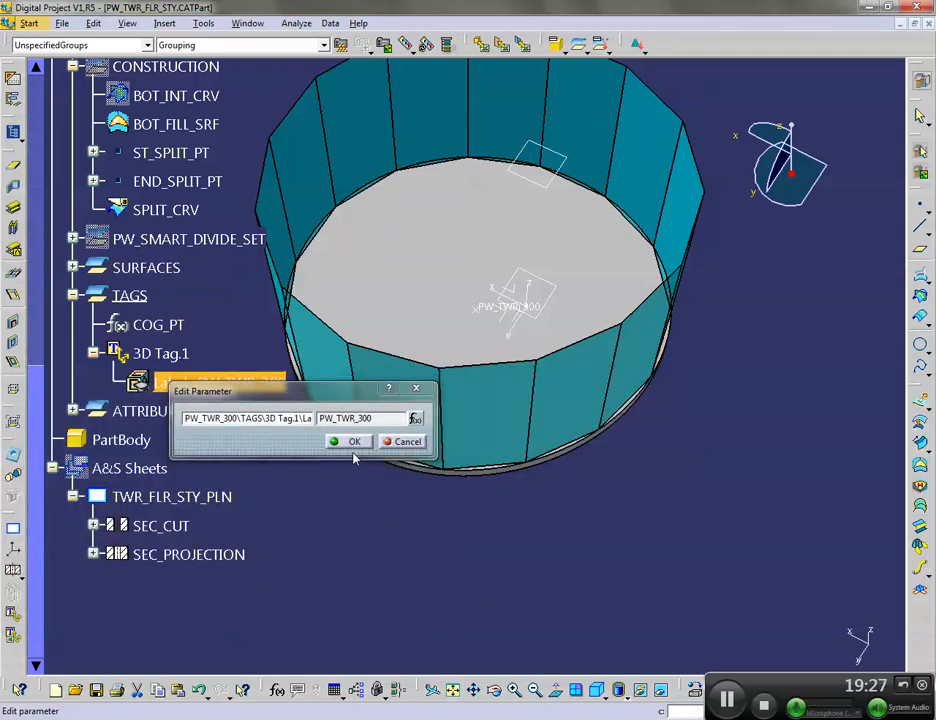
Rename 3D Tag.1 in the TAGS set as NAME_TAG
left_click(172, 356)
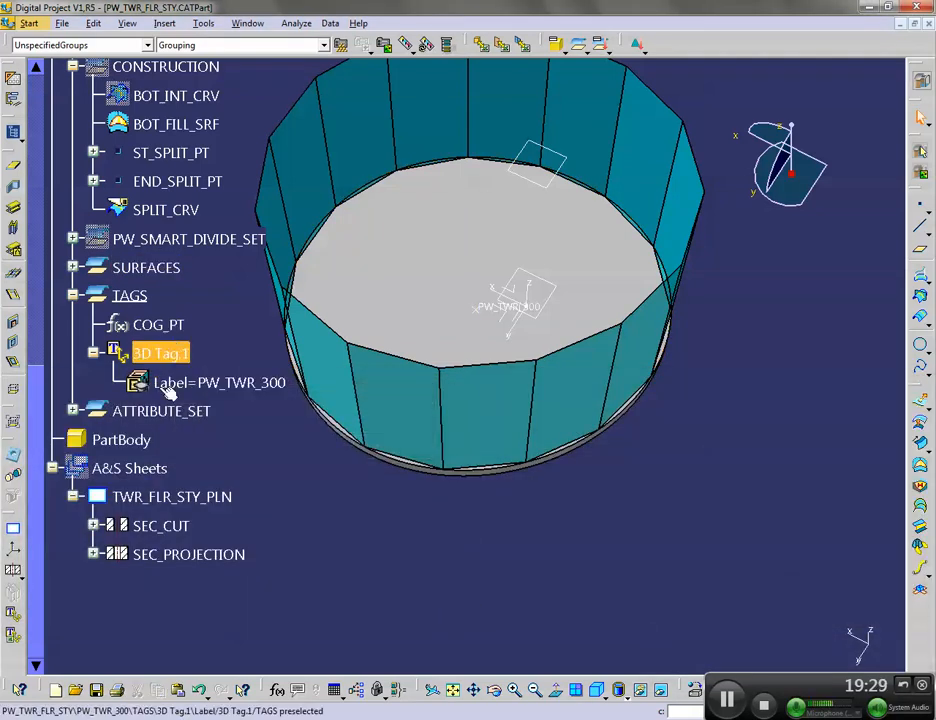
right_click(163, 358)
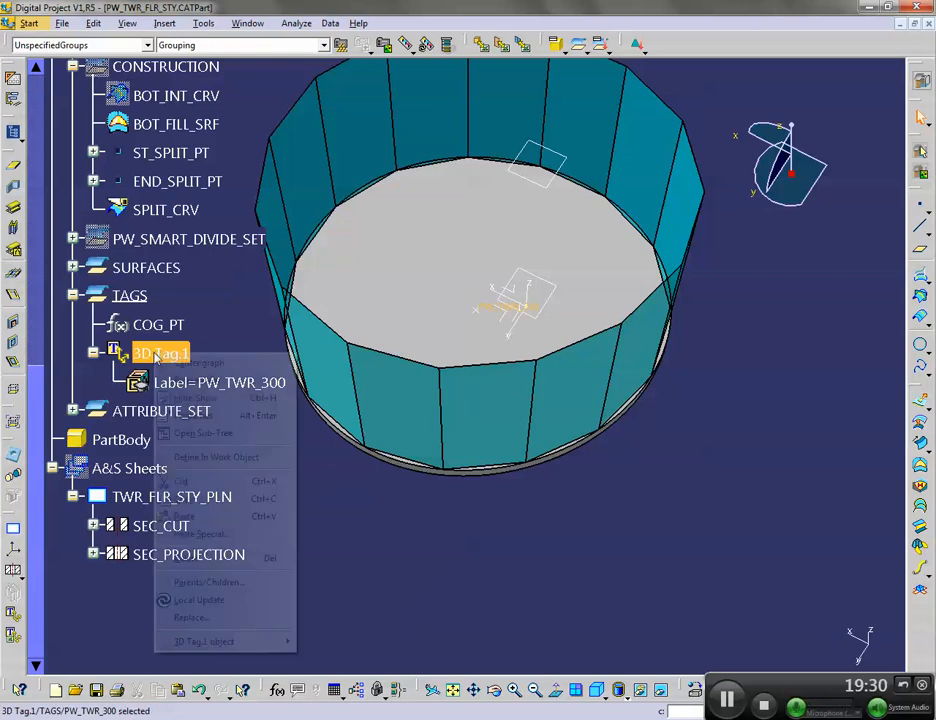
left_click(193, 415)
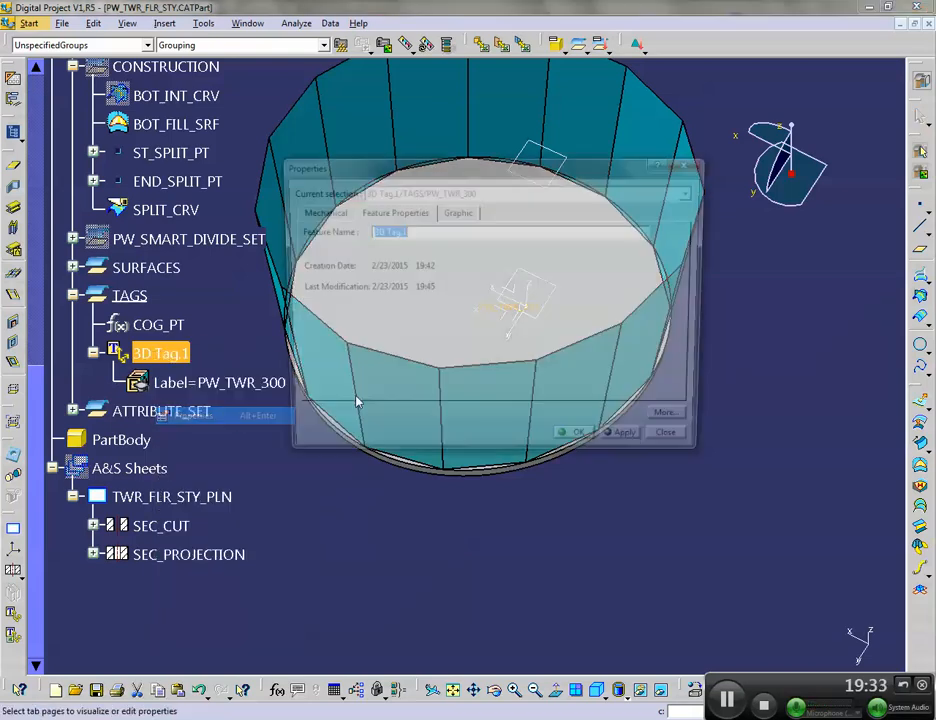
type("NAME_")
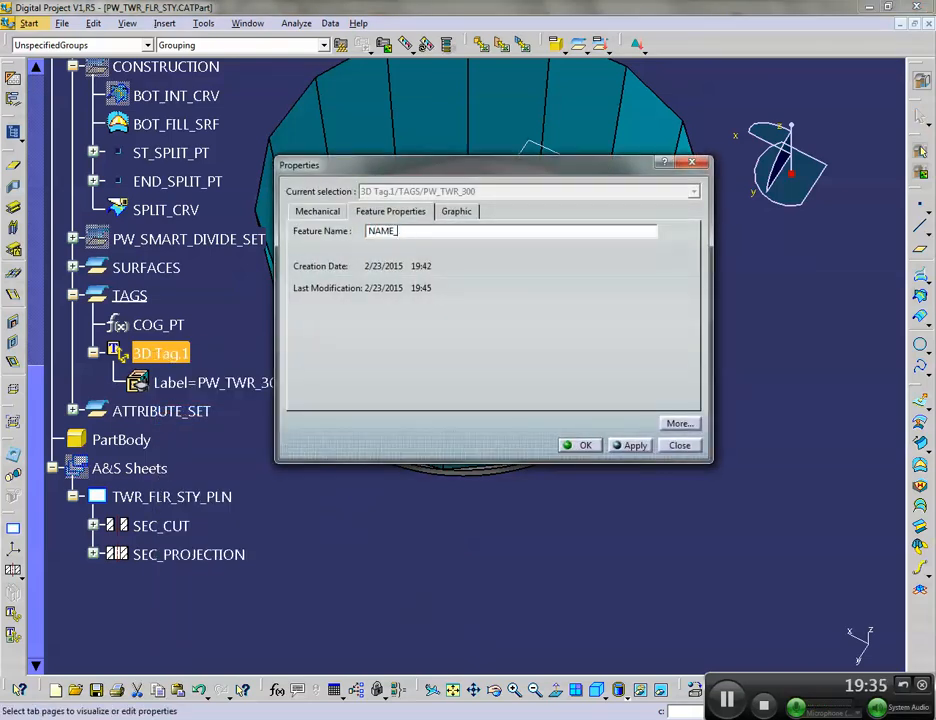
key("Return")
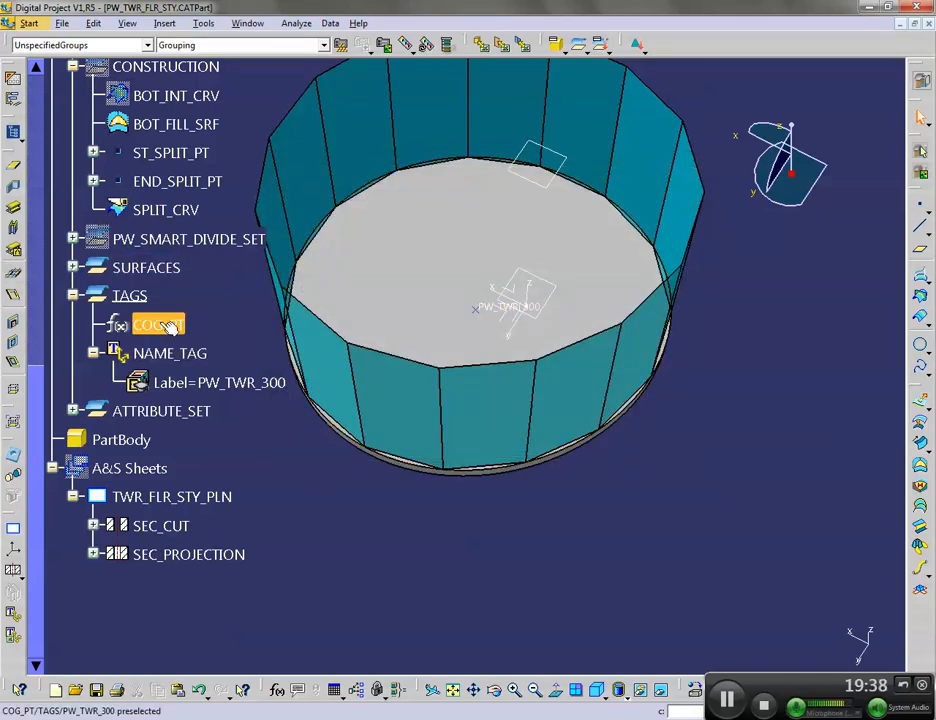
Hide COG_PT in the TAGS set and check the name tag on the floor slab
right_click(162, 328)
left_click(208, 368)
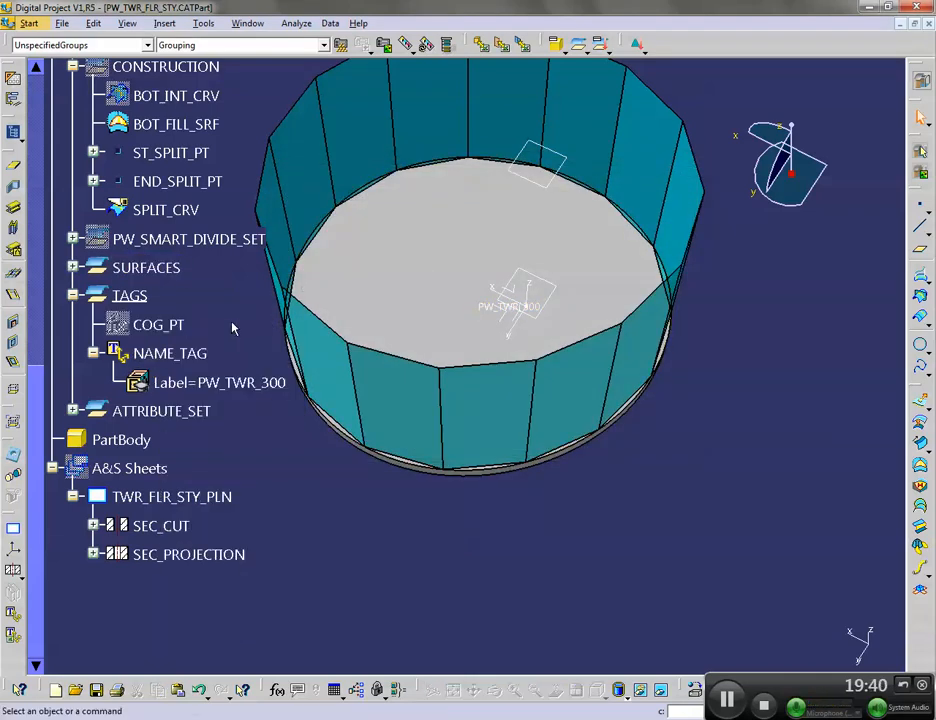
middle_click_drag(350, 198, 493, 355)
middle_click_drag(434, 450, 506, 323)
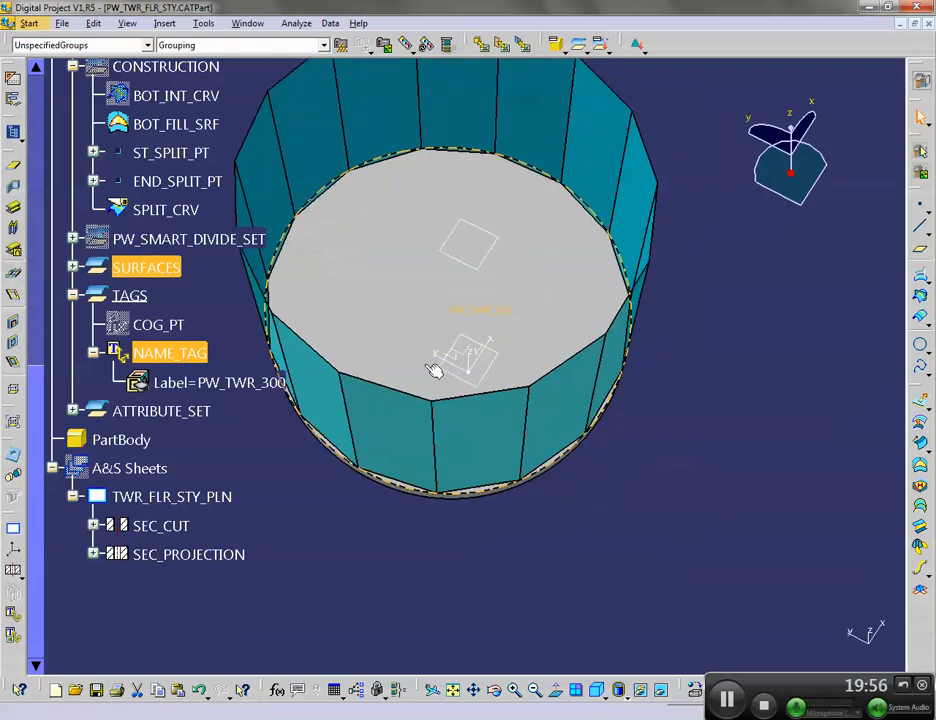
left_click(310, 561)
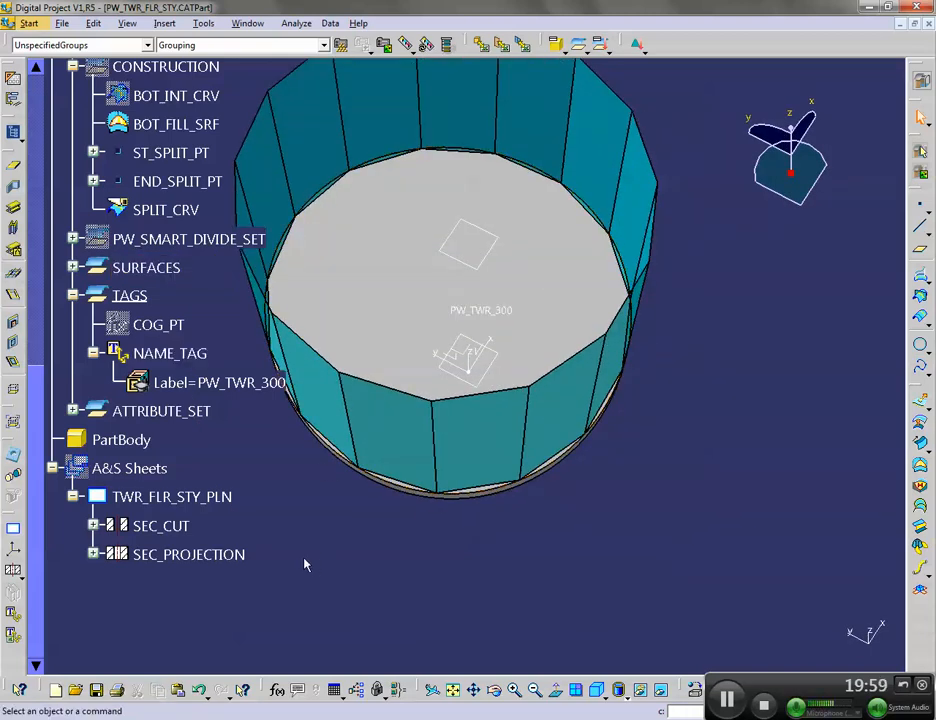
Switch to the TWR_FLR_STY_PLN drawing and update its sheet to bring in the 3D tag
key("ctrl+Tab")
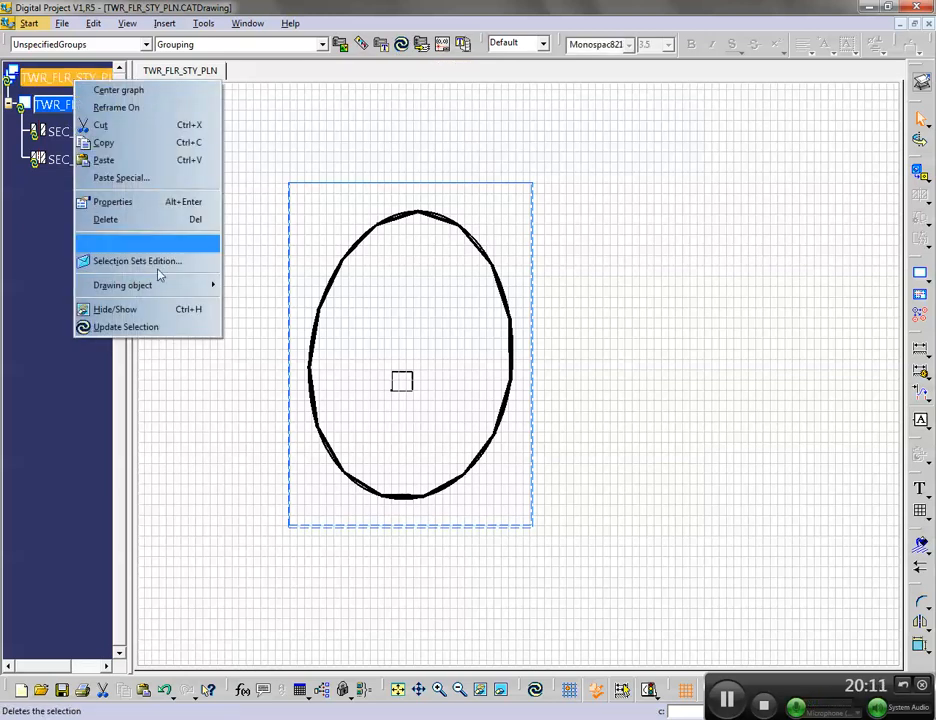
left_click(142, 327)
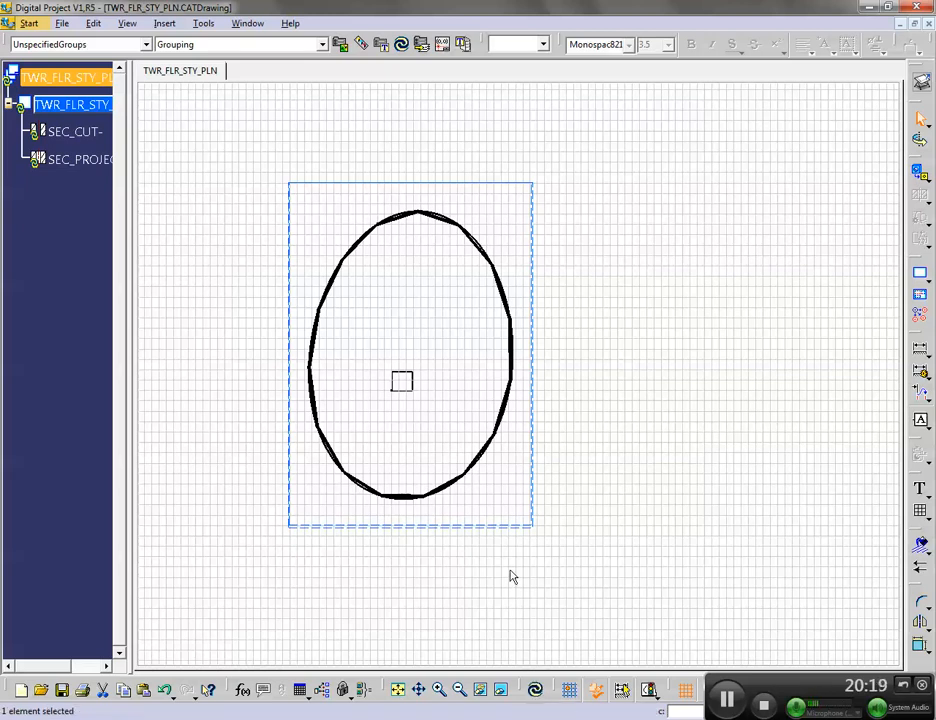
left_click(366, 117)
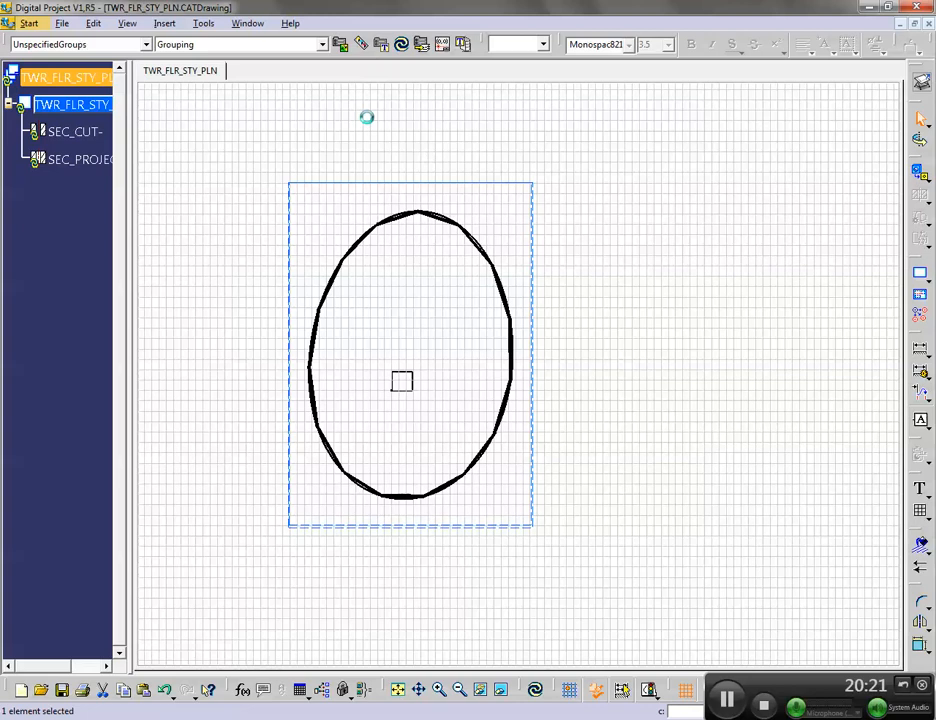
left_click(401, 45)
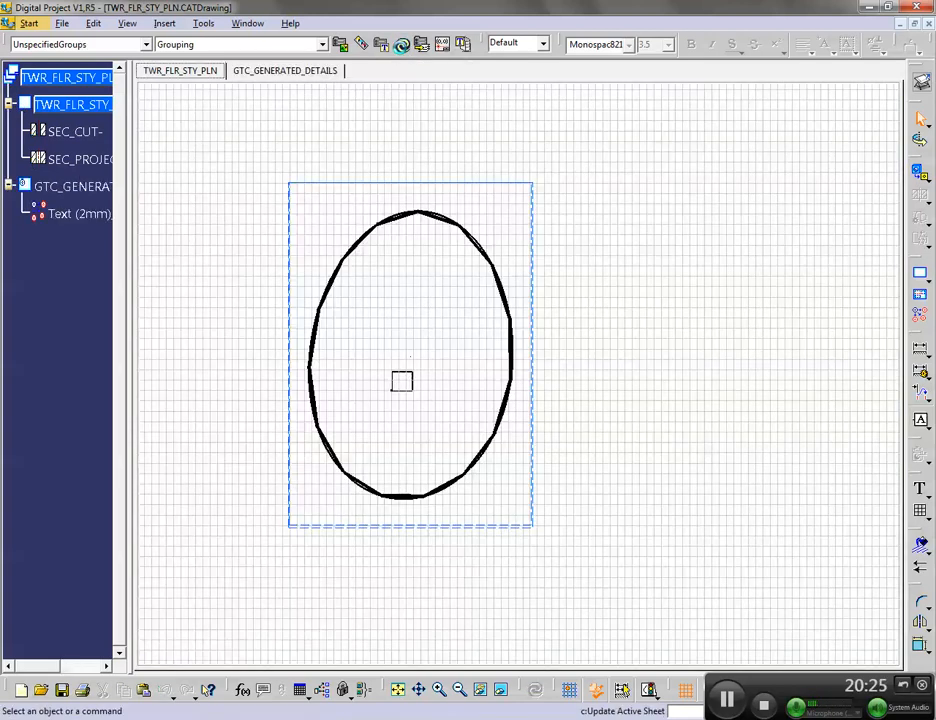
Examine the name tag text near the centre of the floor plan in the SEC_PROJECTION view
mouse_move(428, 408)
middle_mouse_down()
mouse_move(453, 341)
mouse_move(445, 175)
middle_mouse_up()
mouse_move(270, 190)
middle_mouse_down()
mouse_move(372, 326)
mouse_move(461, 299)
mouse_move(465, 160)
middle_mouse_up()
mouse_move(465, 160)
middle_mouse_down()
mouse_move(497, 324)
mouse_move(623, 380)
middle_mouse_up()
mouse_move(378, 353)
middle_mouse_down()
mouse_move(503, 424)
mouse_move(467, 299)
mouse_move(476, 449)
mouse_move(380, 326)
mouse_move(474, 393)
middle_mouse_up()
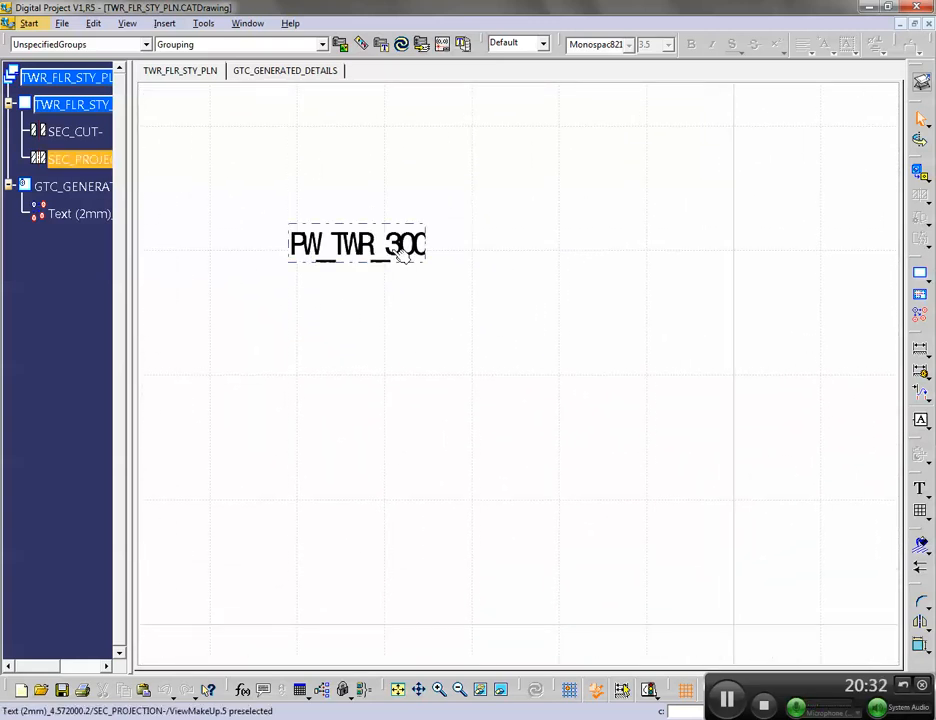
left_click(407, 259)
left_click(268, 403)
mouse_move(292, 328)
middle_mouse_down()
mouse_move(370, 495)
mouse_move(326, 311)
mouse_move(389, 438)
mouse_move(399, 434)
mouse_move(399, 334)
mouse_move(405, 424)
mouse_move(500, 403)
mouse_move(464, 460)
mouse_move(472, 359)
middle_mouse_up()
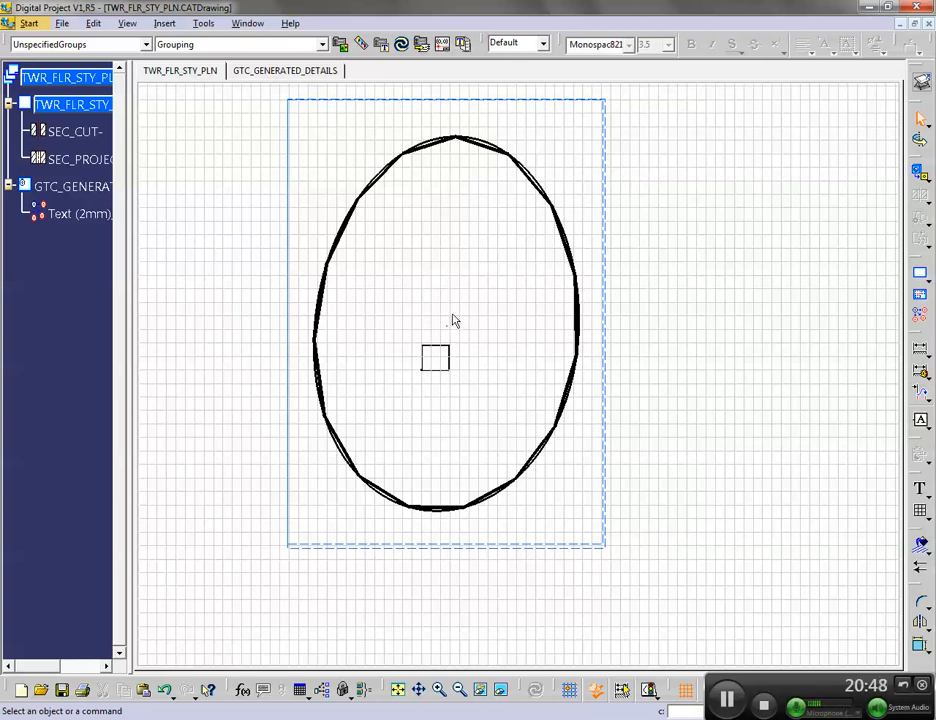
right_click(66, 104)
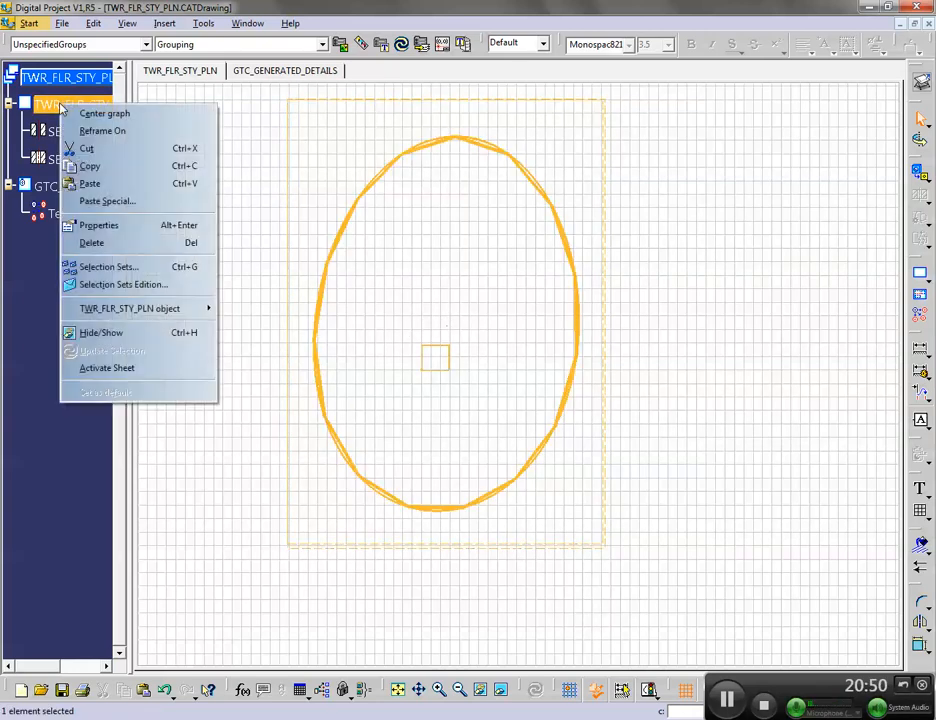
left_click(239, 207)
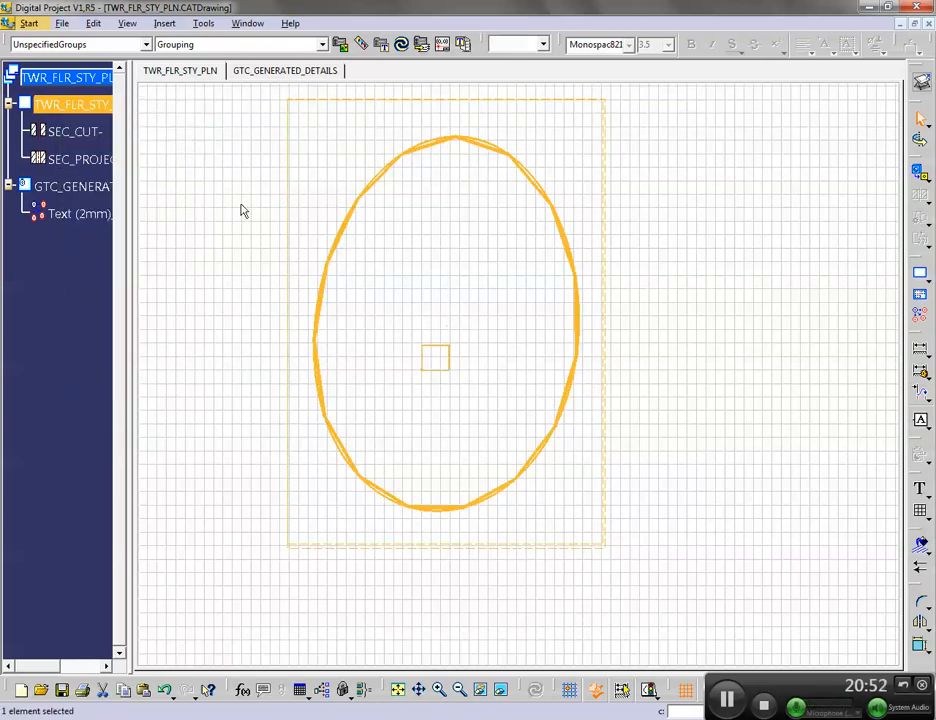
left_click(64, 215)
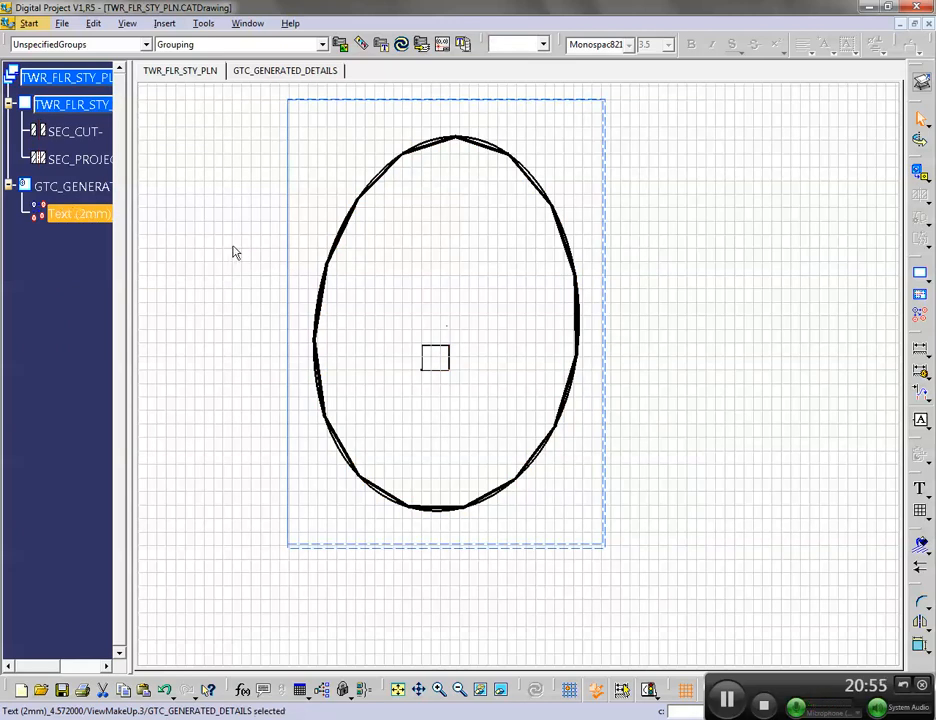
left_click(195, 178)
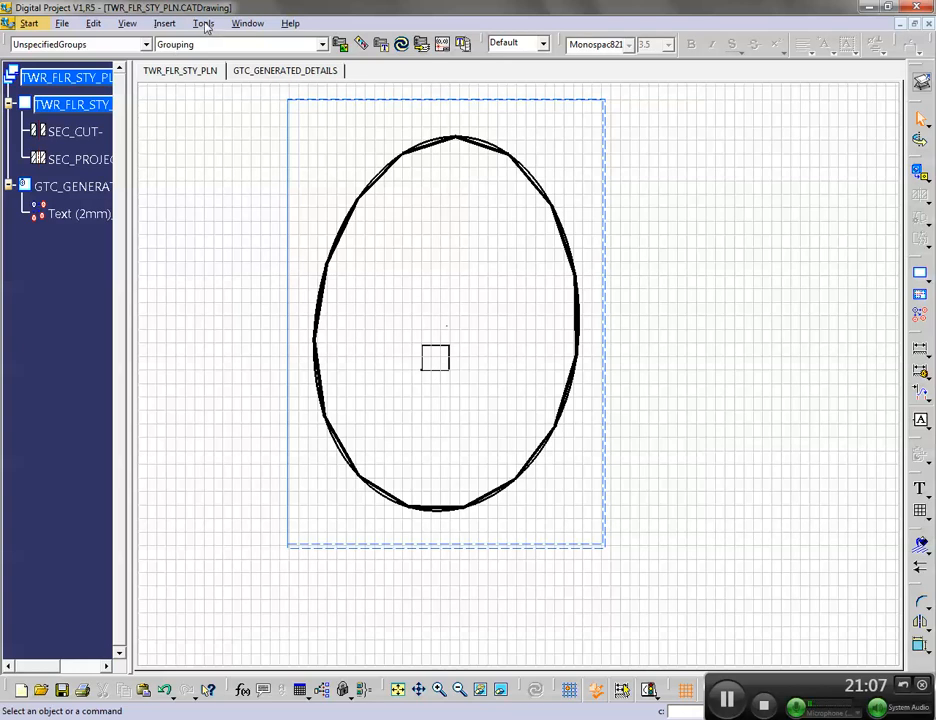
Return to PW_TWR_FLR_STY.CATPart, collapse the TAGS set and save the part despite its modified linked drawing
left_click(246, 23)
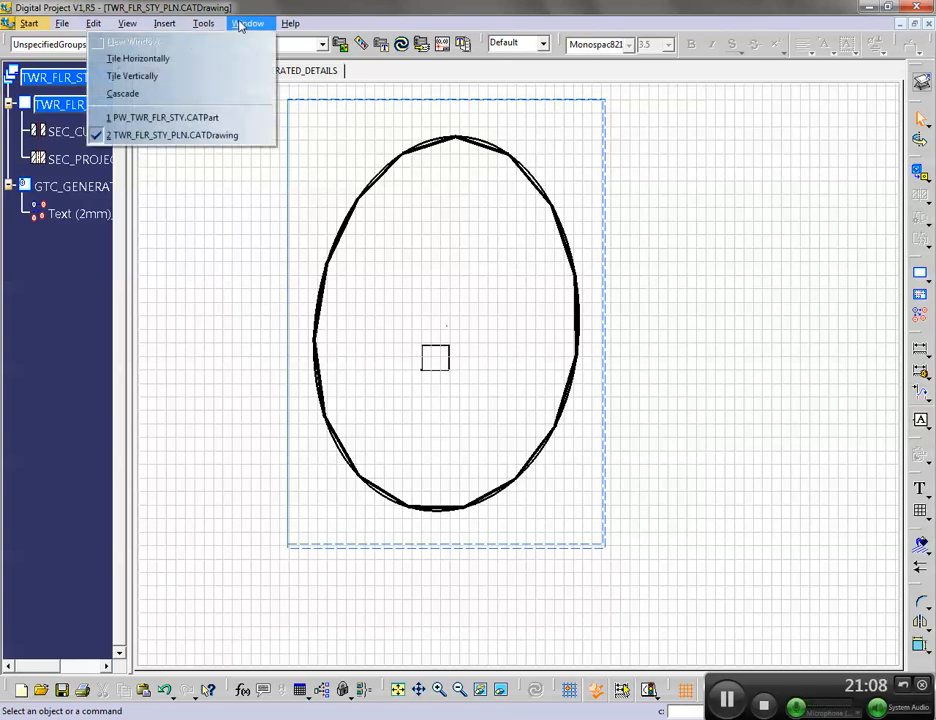
left_click(197, 117)
middle_click_drag(330, 453, 560, 309)
middle_click_drag(455, 251, 345, 510)
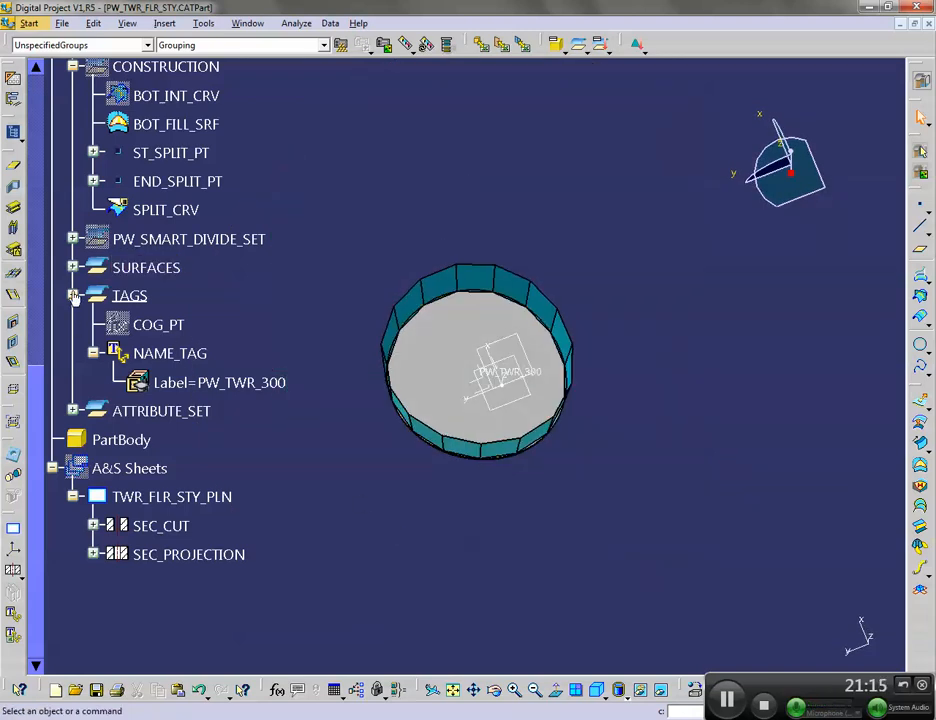
left_click(73, 296)
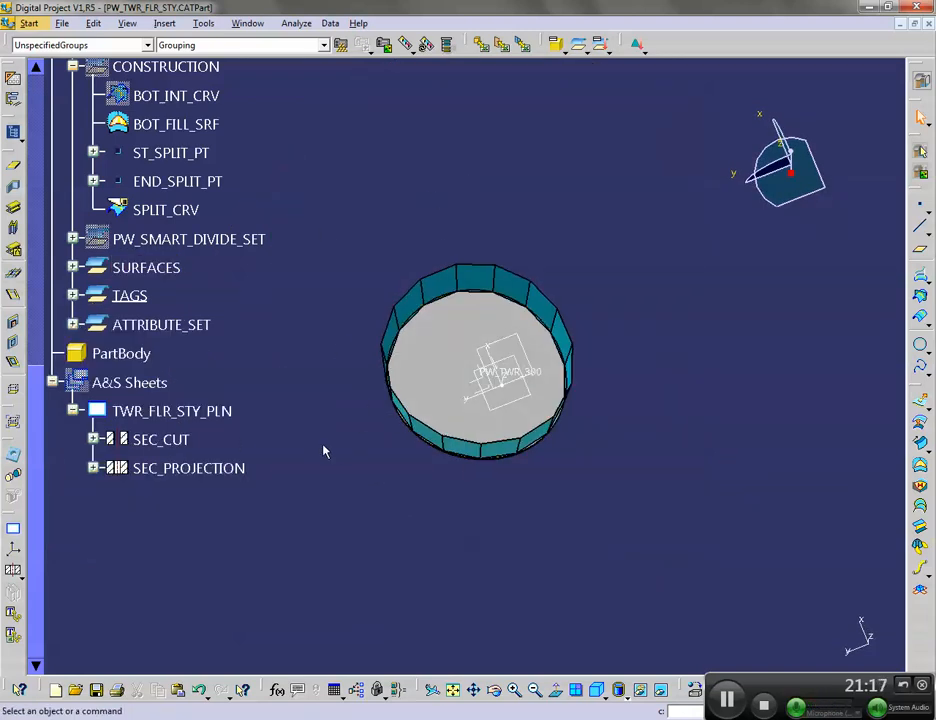
key("ctrl+s")
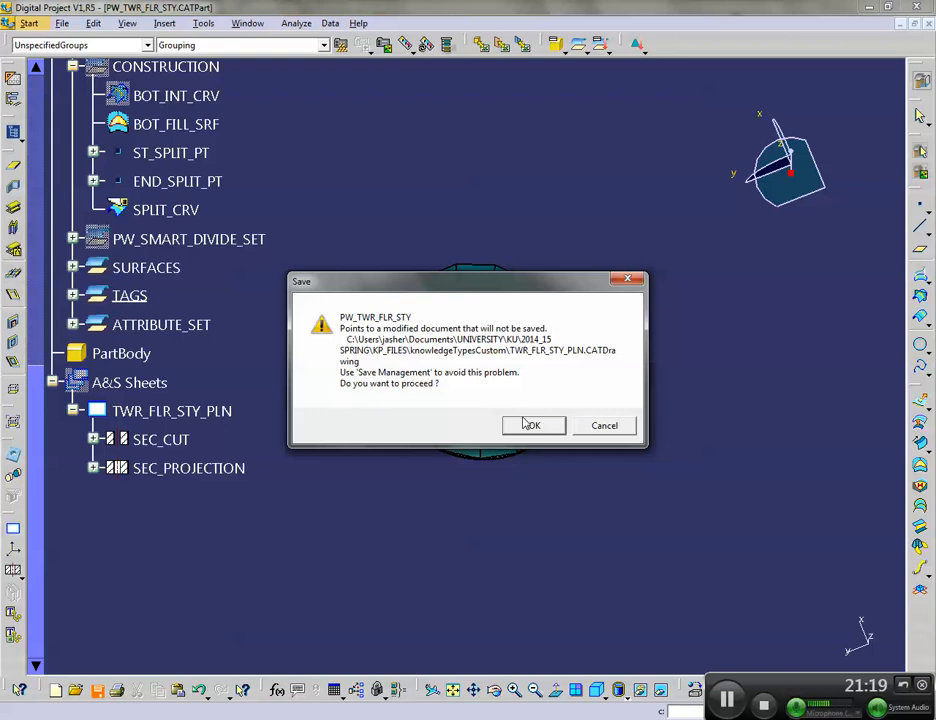
left_click(550, 430)
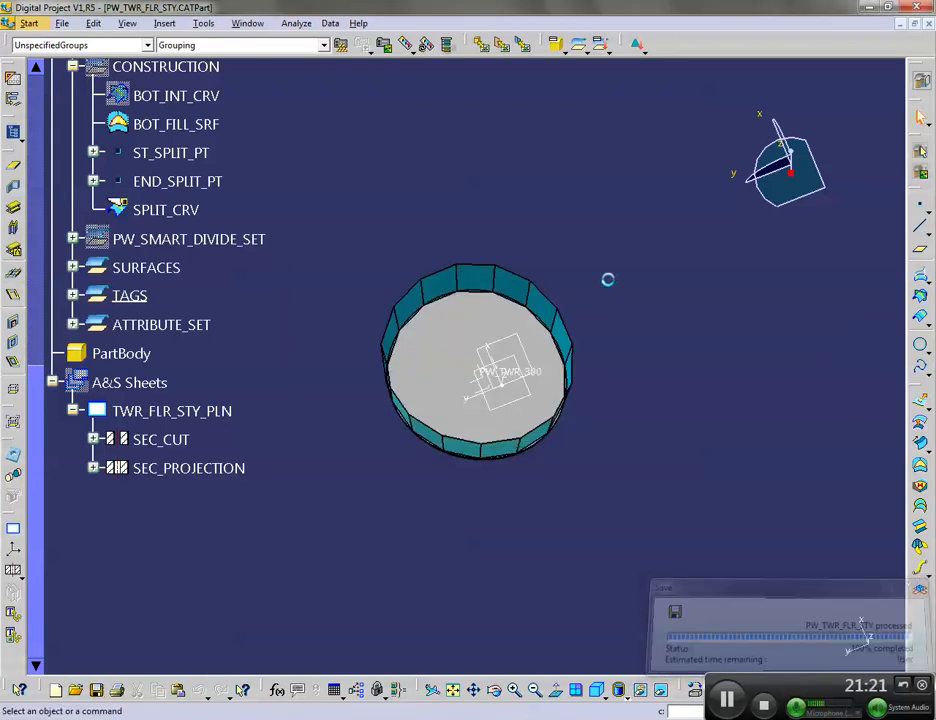
Save the TWR_FLR_STY_PLN drawing and return to the part document
key("ctrl+Tab")
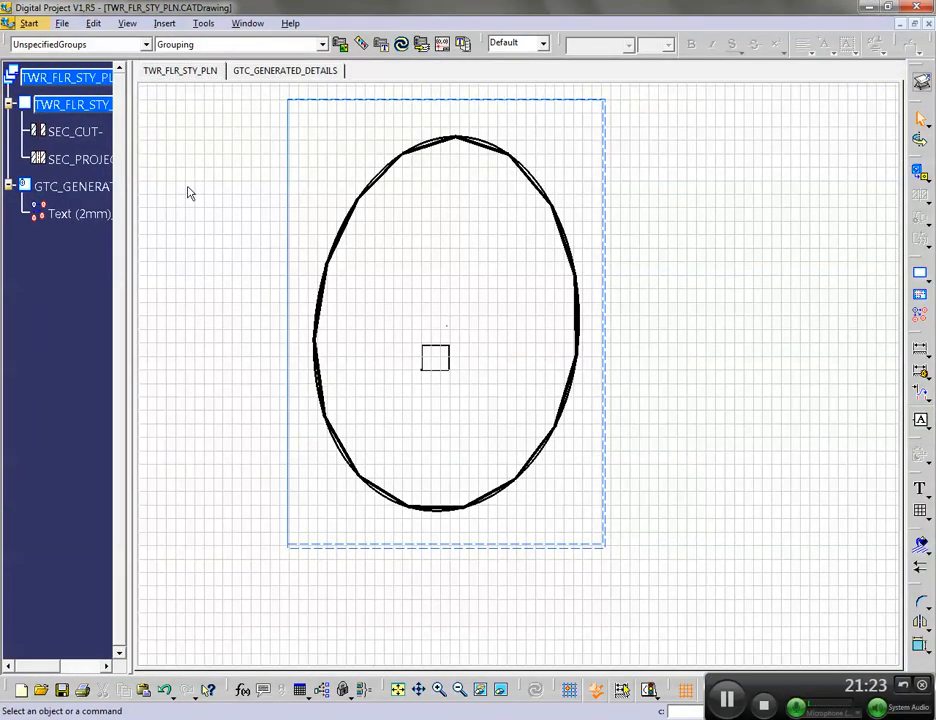
key("ctrl+s")
key("ctrl+Tab")
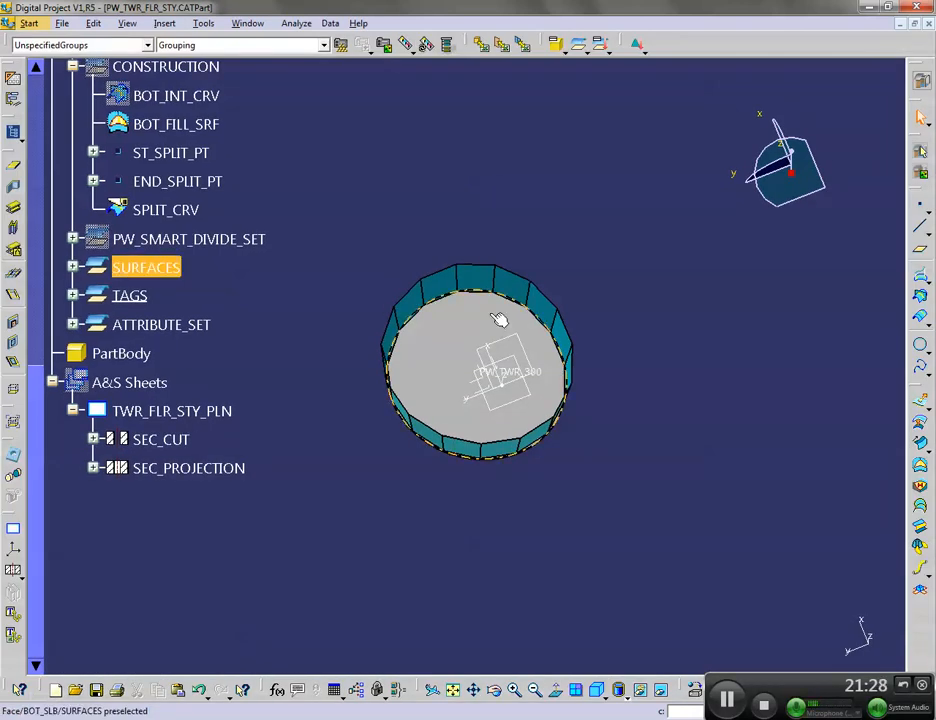
Collapse CONSTRUCTION and RULES in the tree, and expand PW_SMART_DIVIDE_SET and its KP relations to reveal SMART_DIVIDE_KP
scroll(150, 300, "up", 3)
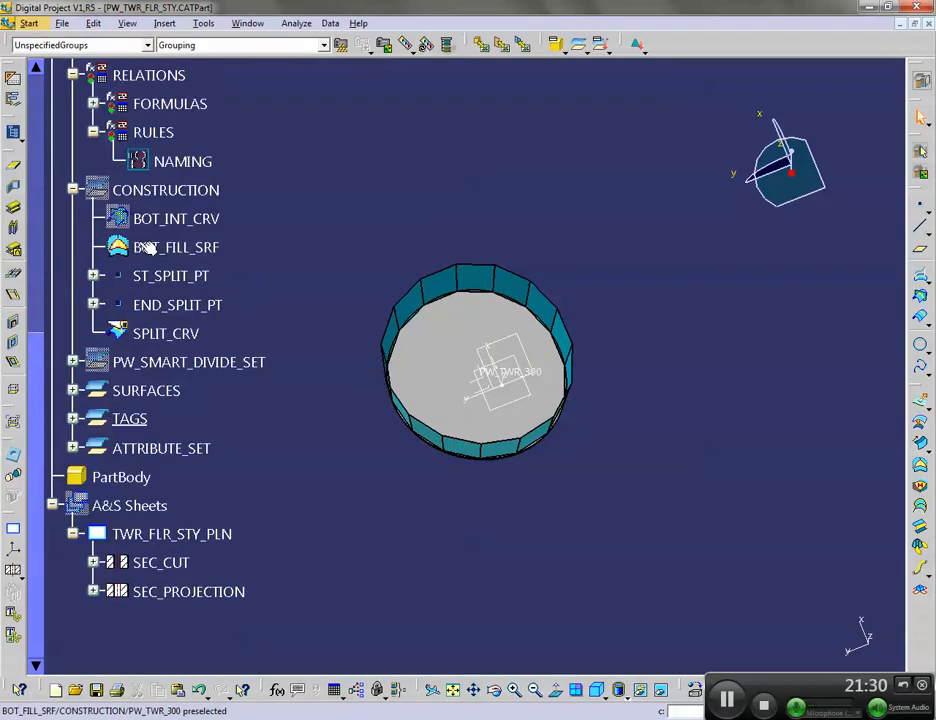
left_click(73, 190)
left_click(93, 132)
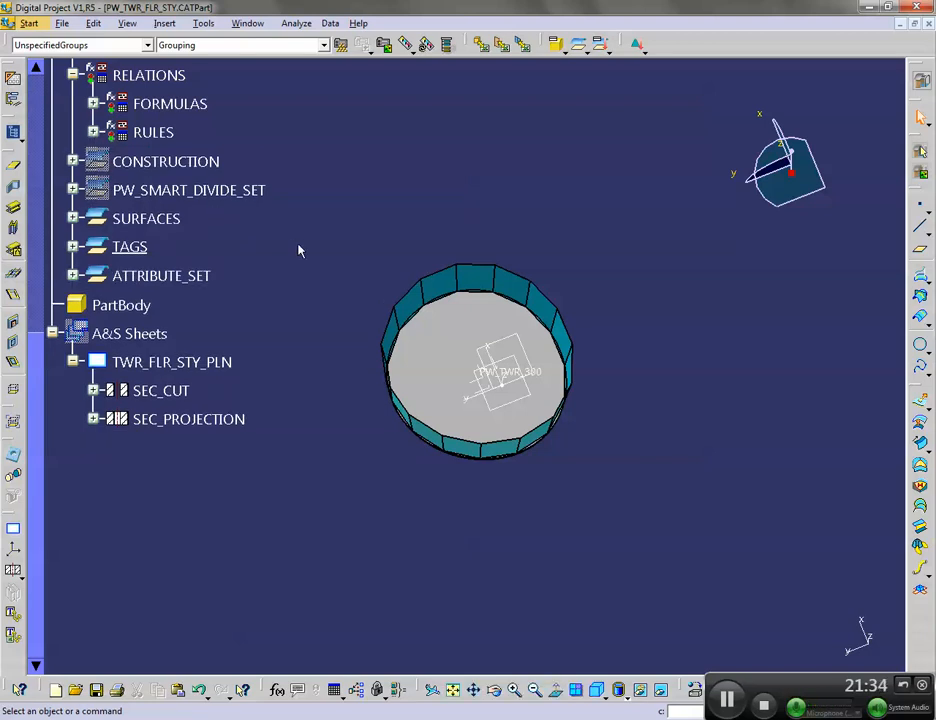
left_click(73, 190)
left_click(93, 218)
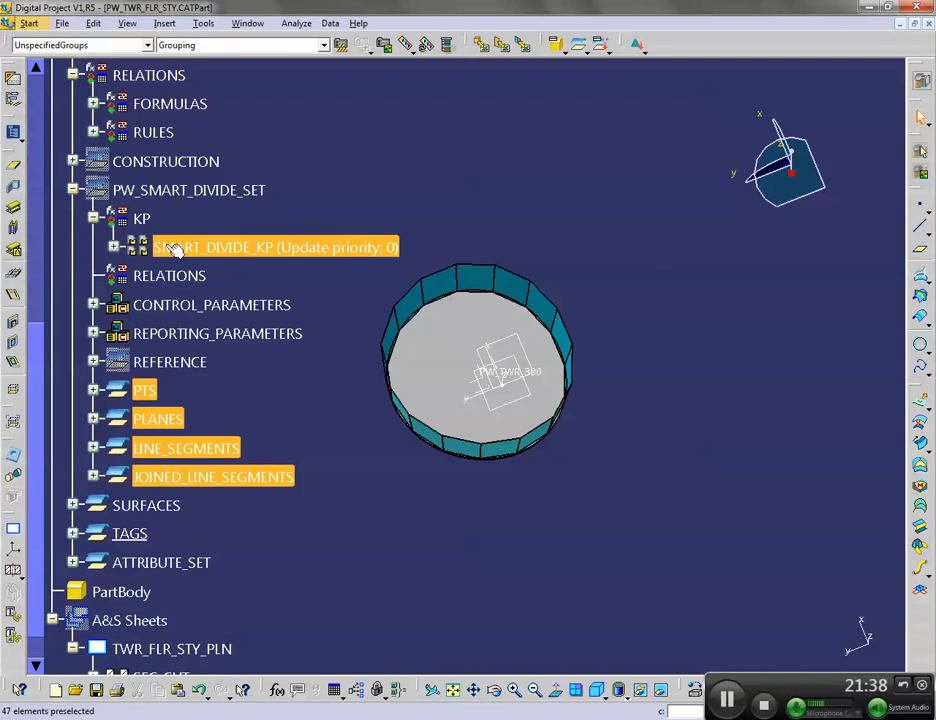
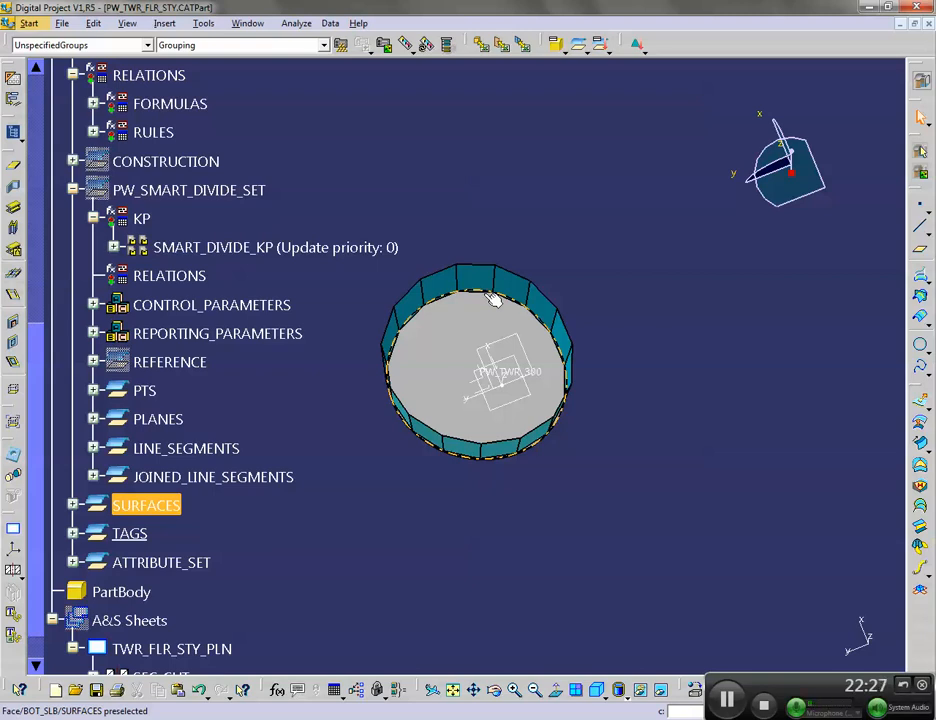
Switch to the Knowledge Advisor workbench and start a new Reaction, keeping the specification tree accessible beside its dialog
left_click(30, 24)
mouse_move(56, 79)
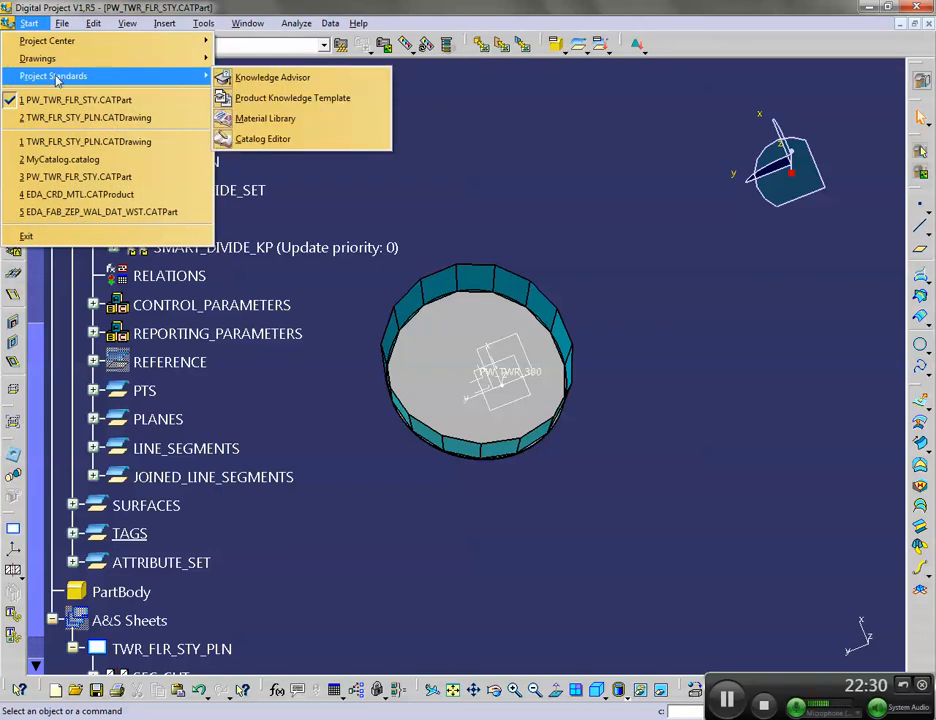
left_click(272, 80)
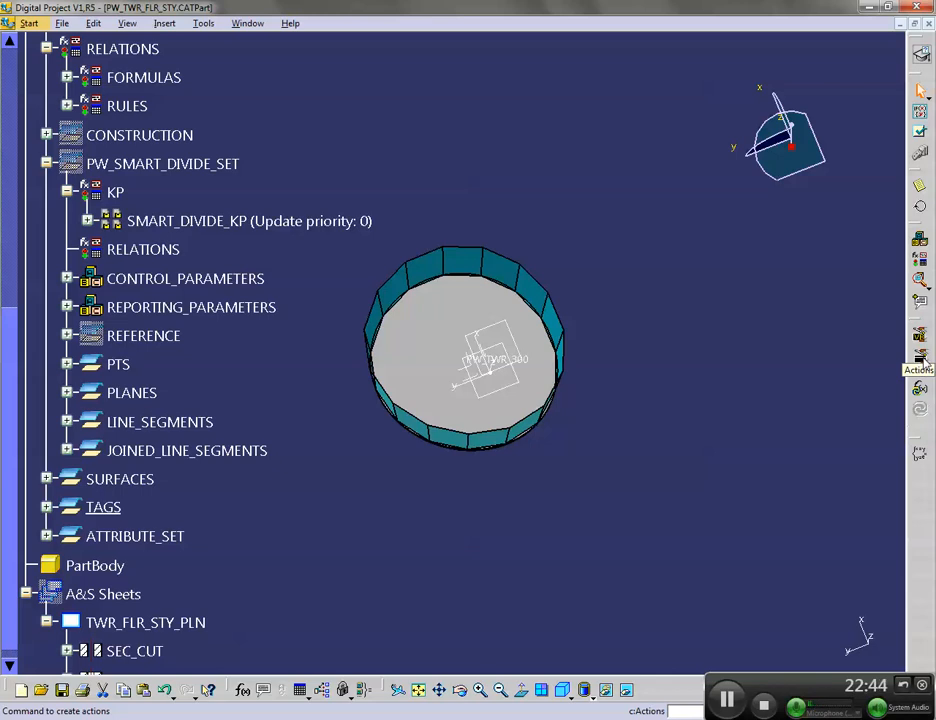
left_click(922, 158)
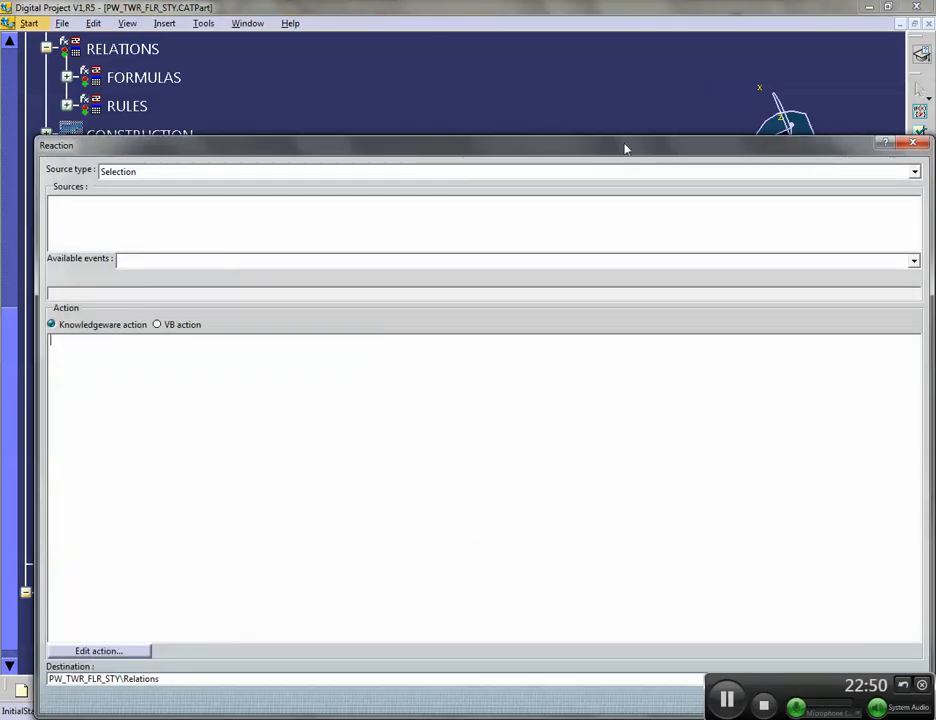
left_click_drag(30, 145, 403, 145)
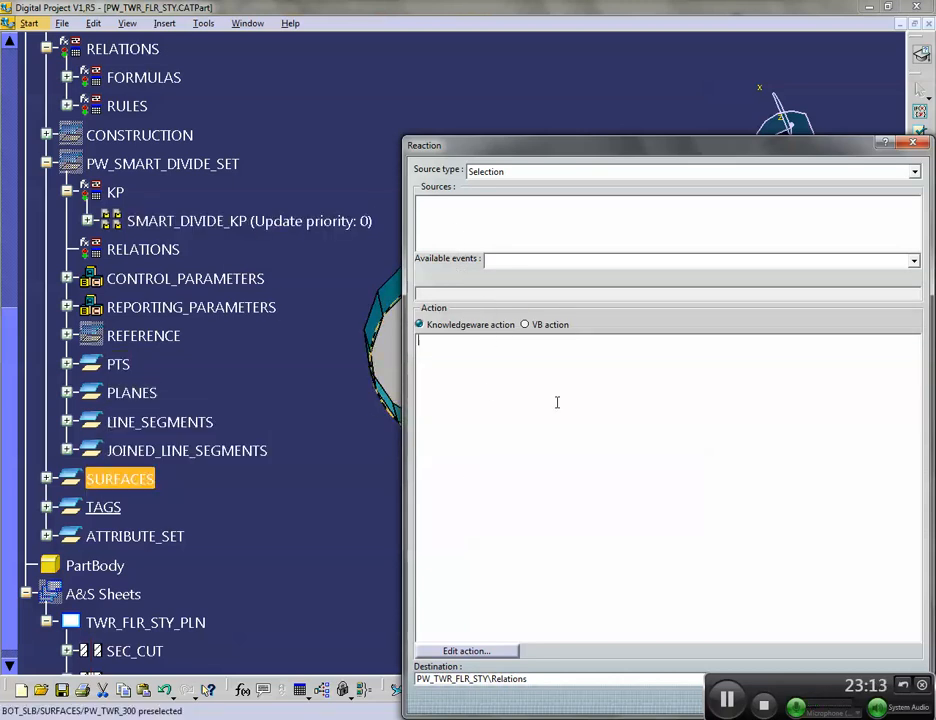
Set the reaction's source to the LVL parameter in ID_PARAMS with ValueChange as its event
left_click(66, 278)
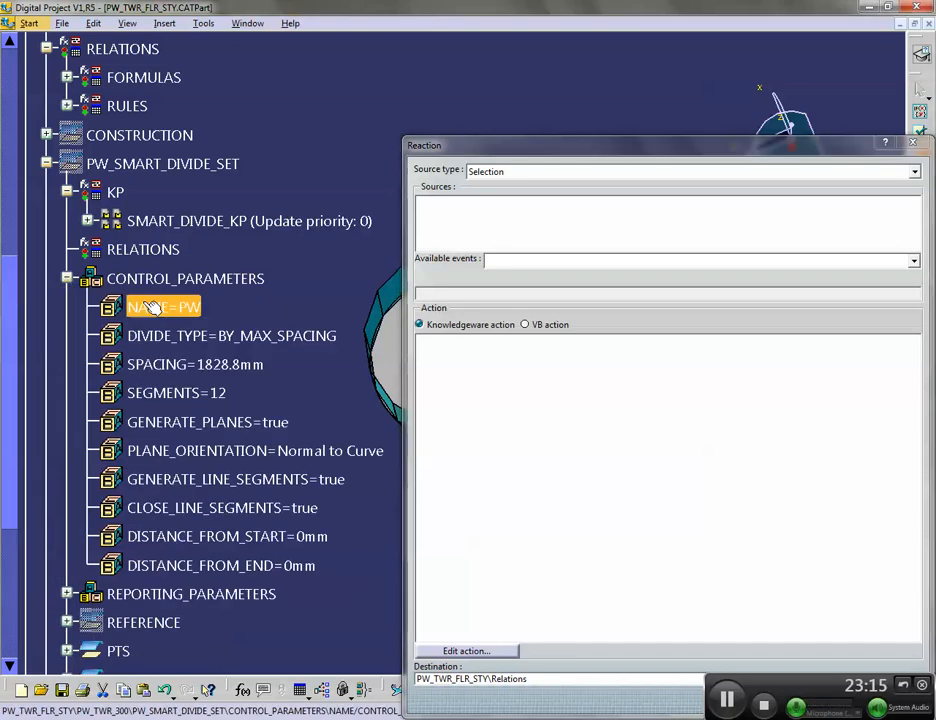
left_click(66, 278)
scroll(50, 195, "up", 2)
scroll(50, 195, "up", 4)
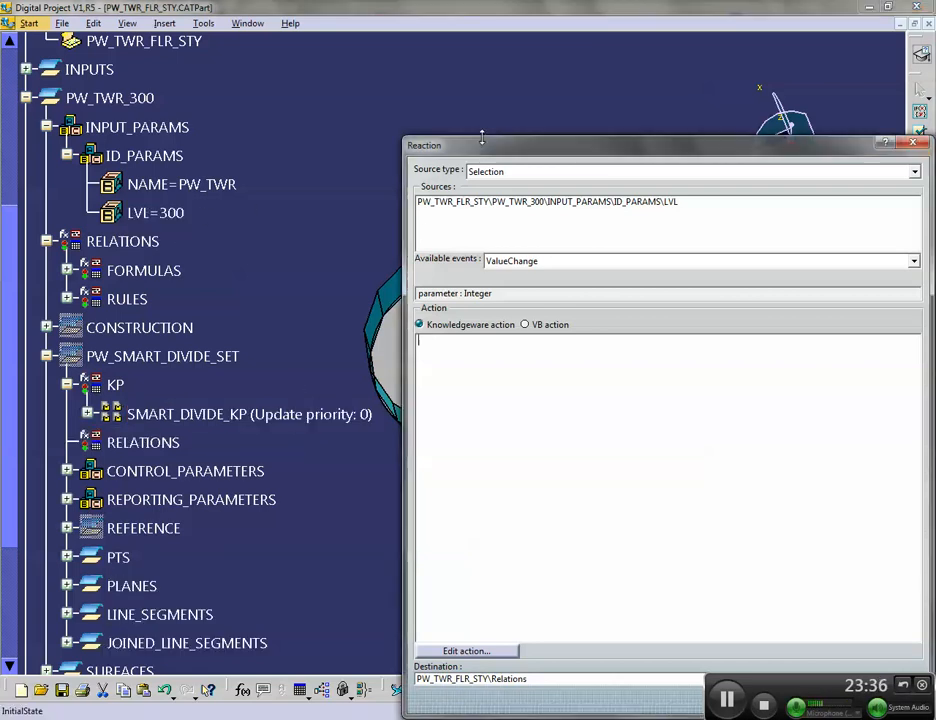
left_click_drag(481, 145, 333, 65)
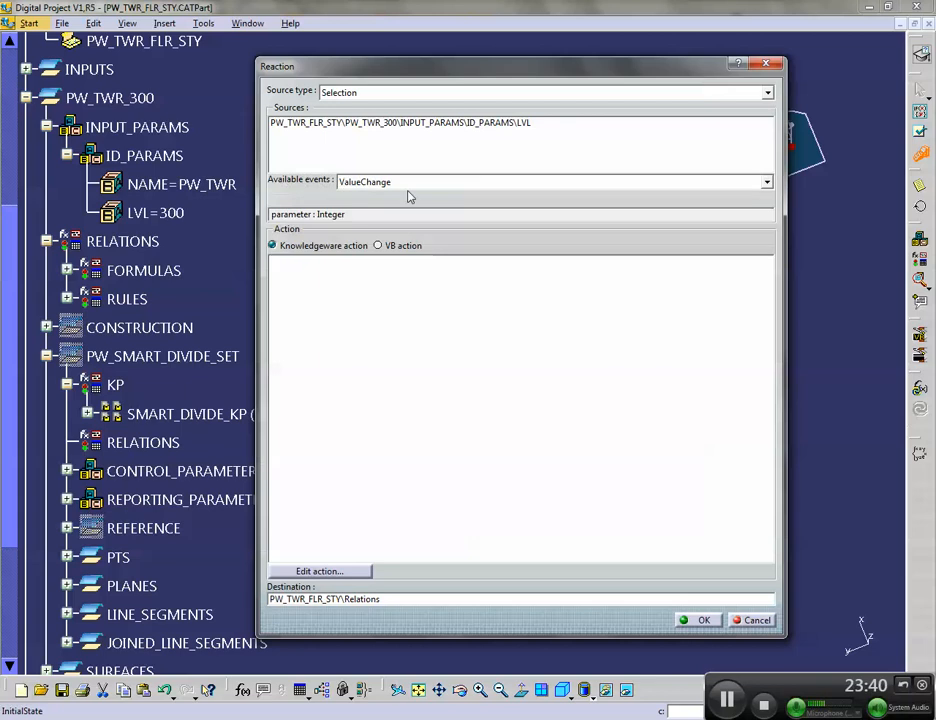
left_click(767, 182)
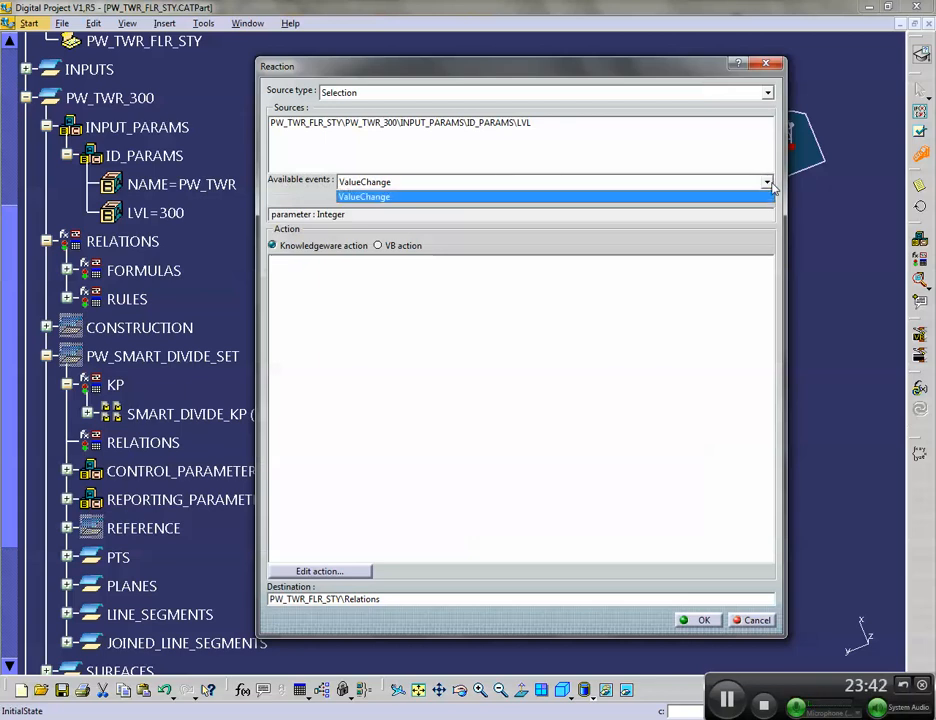
left_click(593, 190)
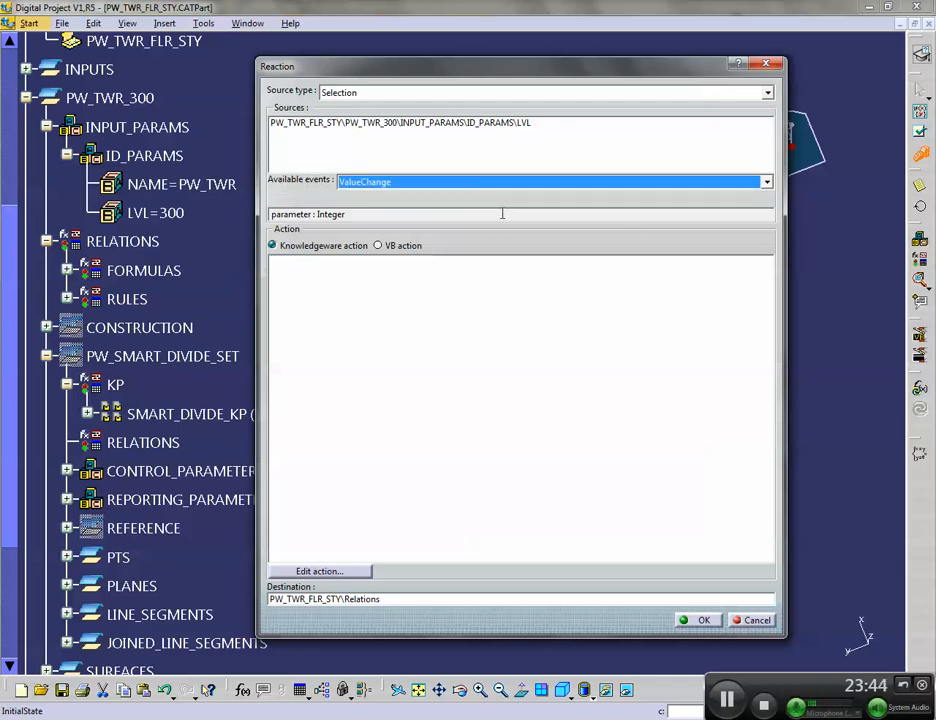
Keep the reaction as a Knowledgeware action, open its action editor and clear the Sub main placeholder code
left_click(378, 246)
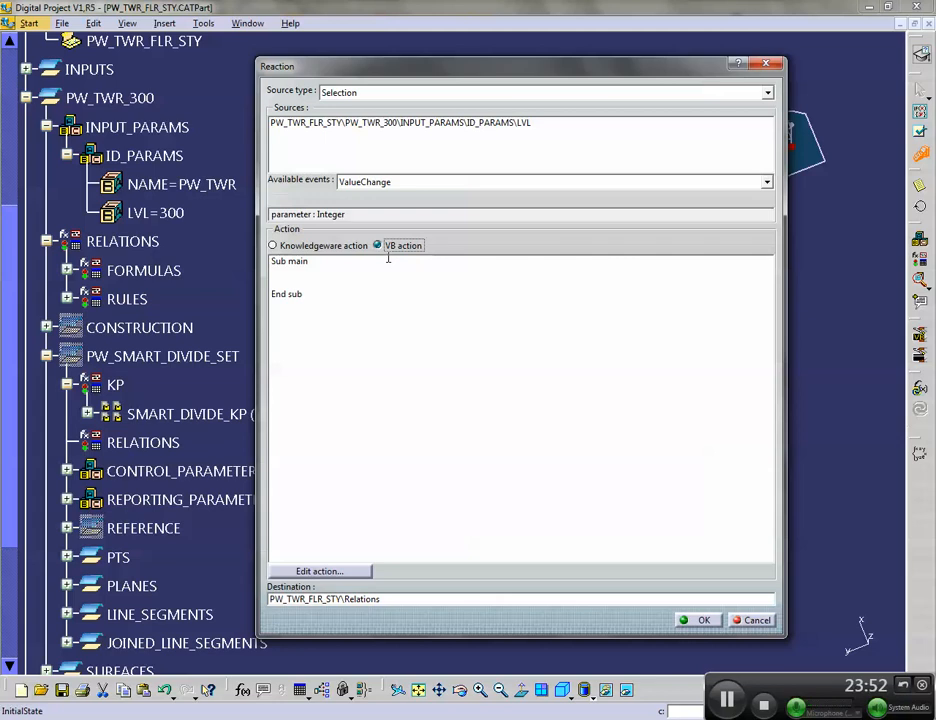
left_click(273, 247)
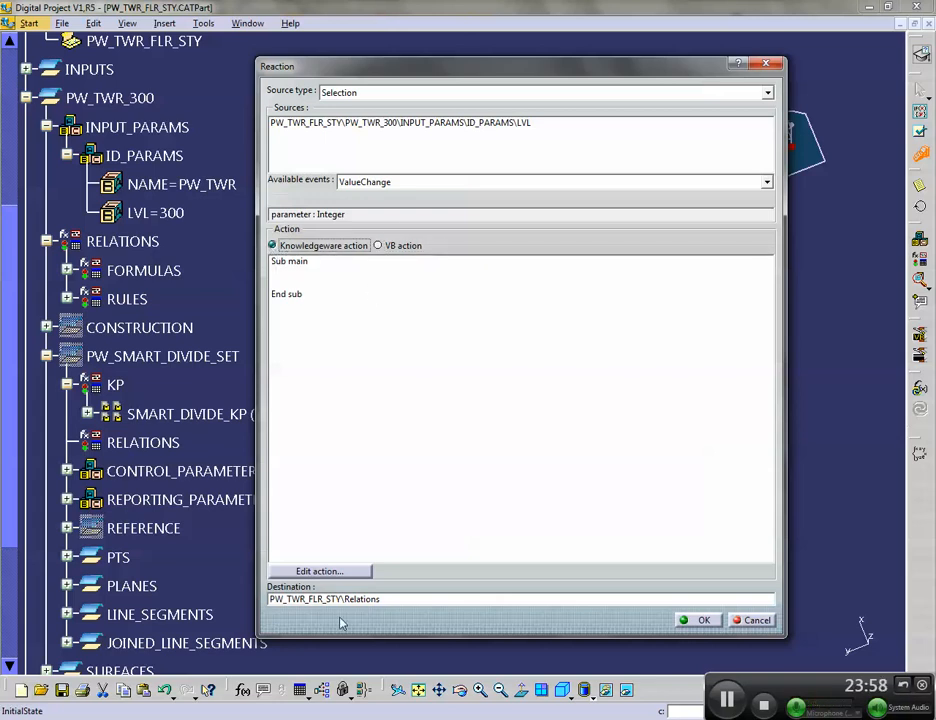
left_click(318, 570)
left_click_drag(59, 192, 16, 124)
key("Delete")
left_click_drag(170, 57, 498, 92)
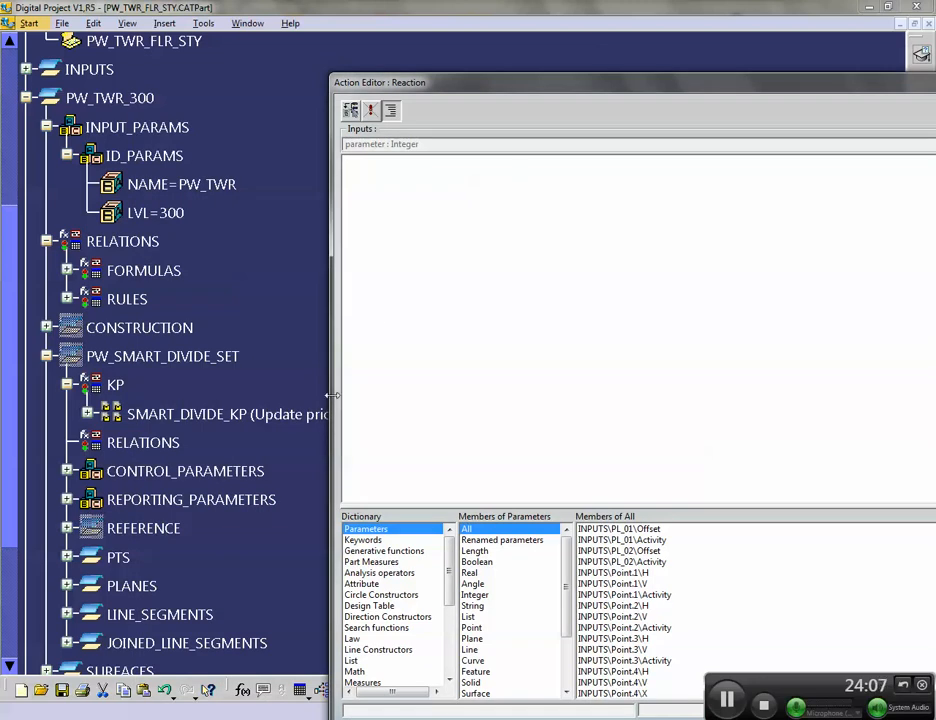
Insert the PW_TWR_300\PW_SMART_DIVIDE_SET\KP\SMART_DIVIDE_KP reference into the action body and fit the editor on screen
left_click(256, 415)
left_click(260, 417)
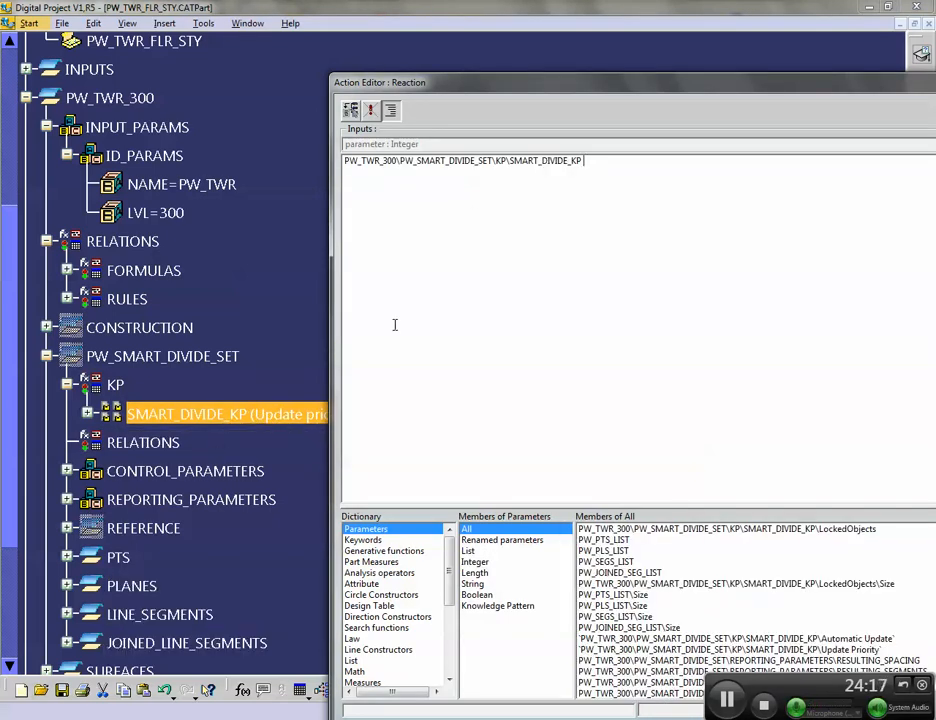
left_click_drag(756, 84, 456, 37)
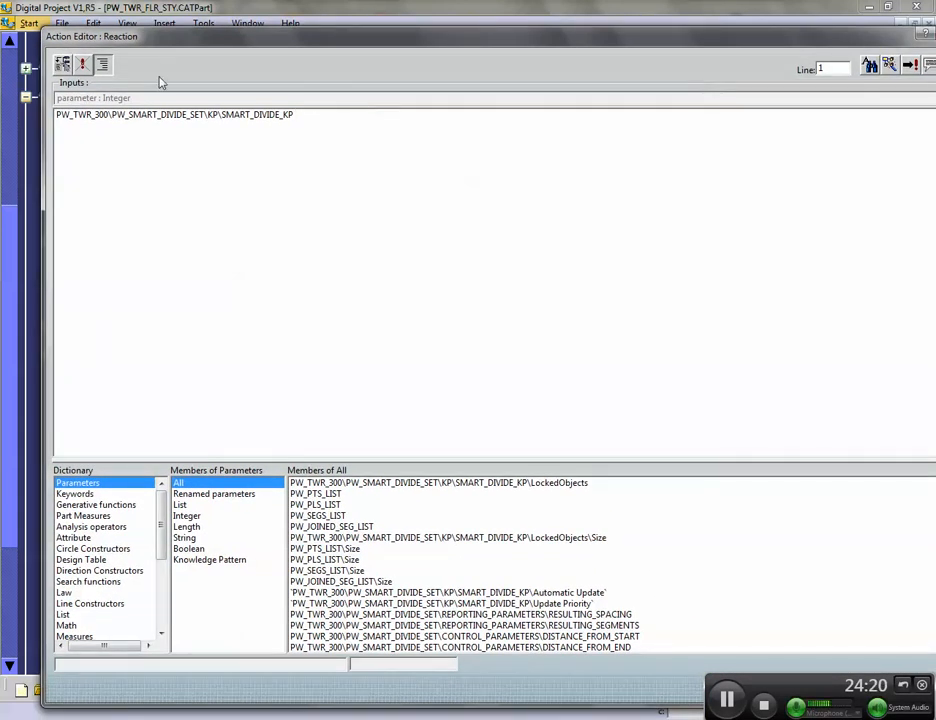
left_click_drag(44, 28, 168, 117)
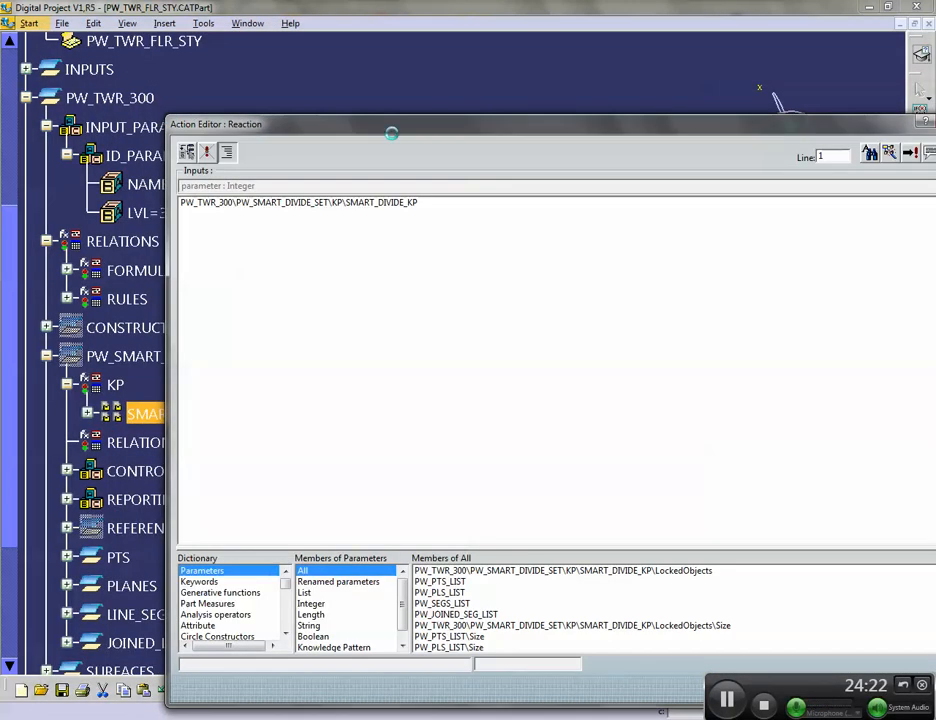
left_click_drag(473, 134, 385, 76)
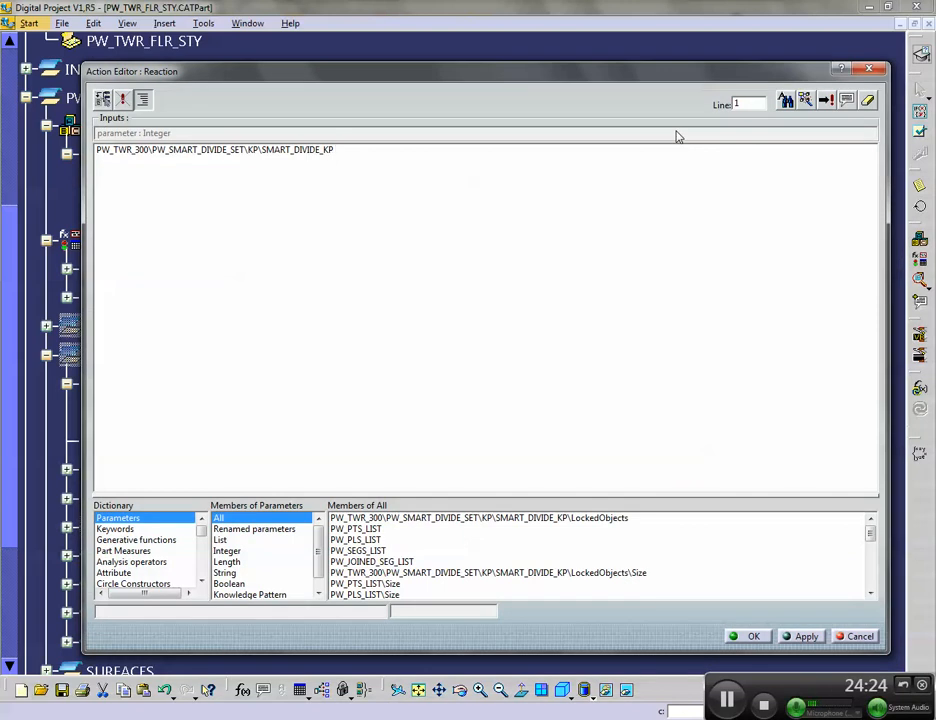
Append the Update() function to the SMART_DIVIDE_KP reference in the action body, taking it from the Language browser's KnowledgePattern functions
left_click(807, 103)
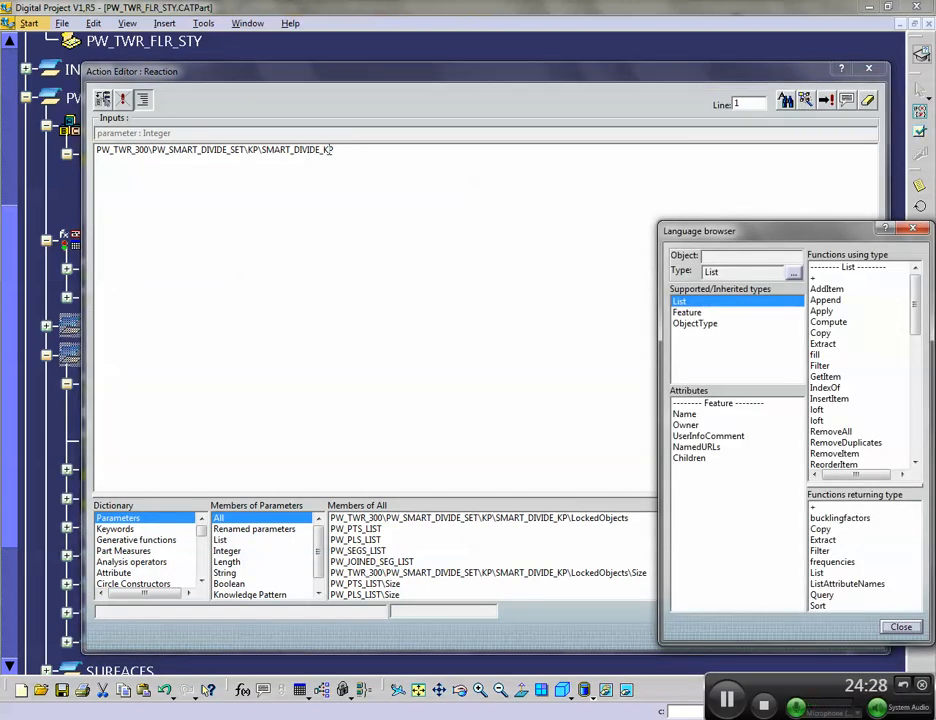
left_click(335, 149)
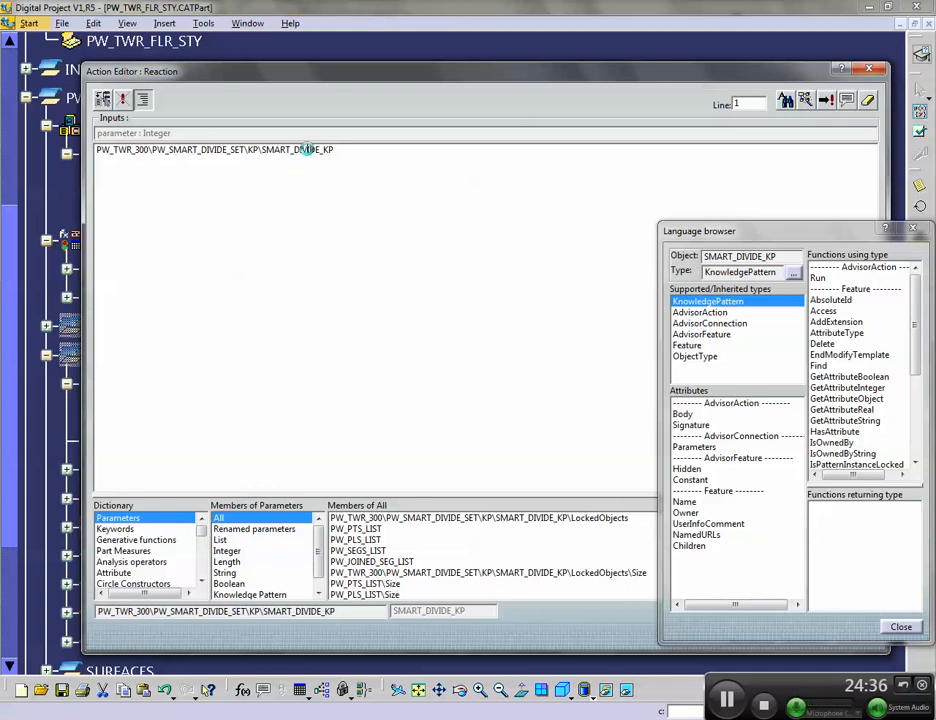
left_click(248, 150)
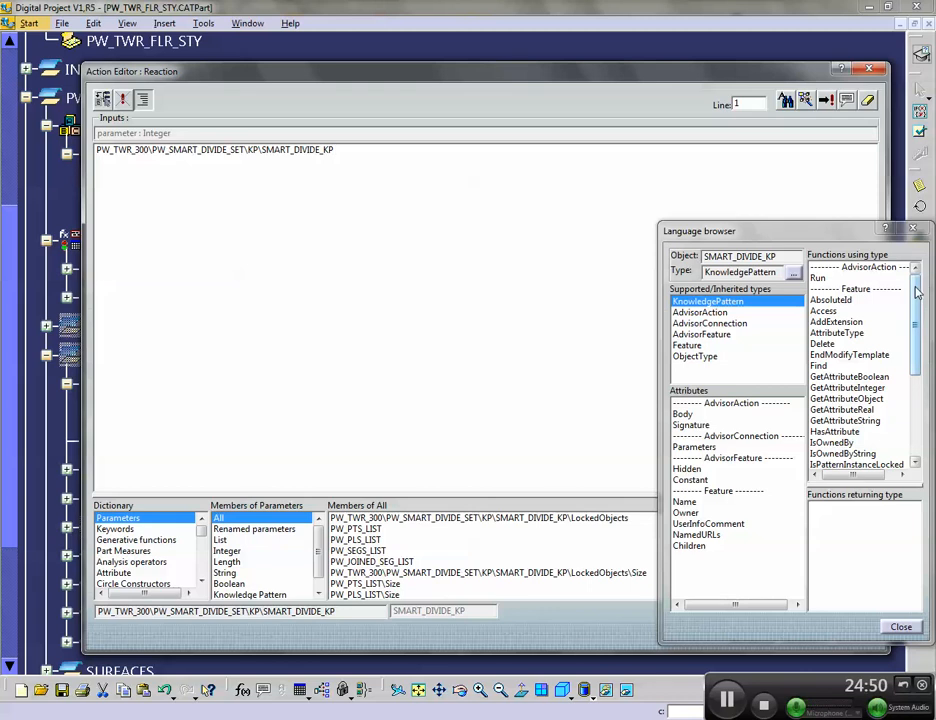
left_click_drag(917, 290, 895, 413)
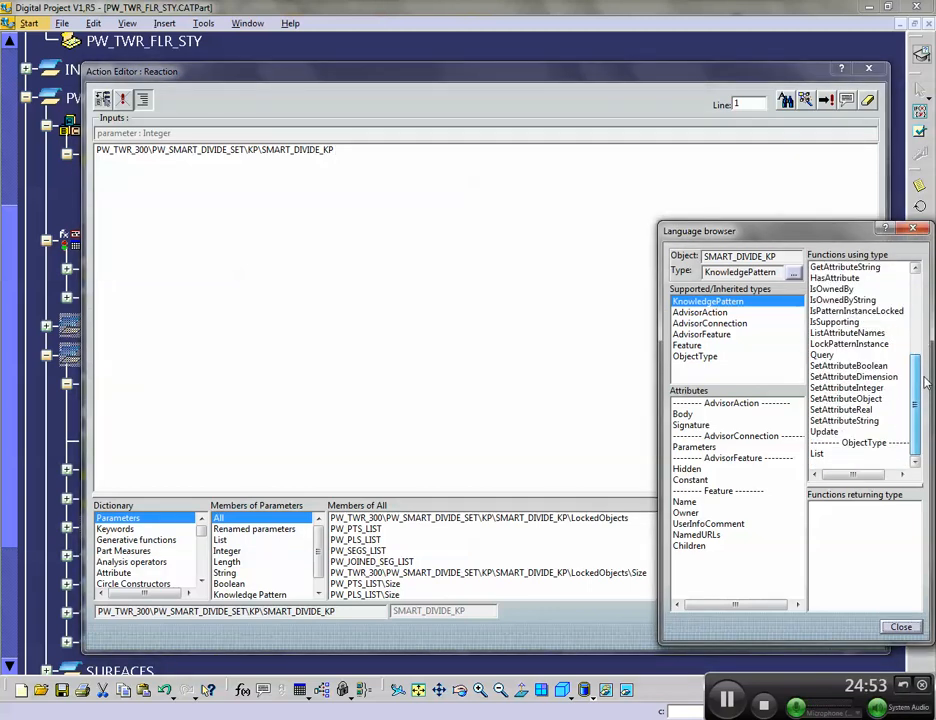
double_click(824, 432)
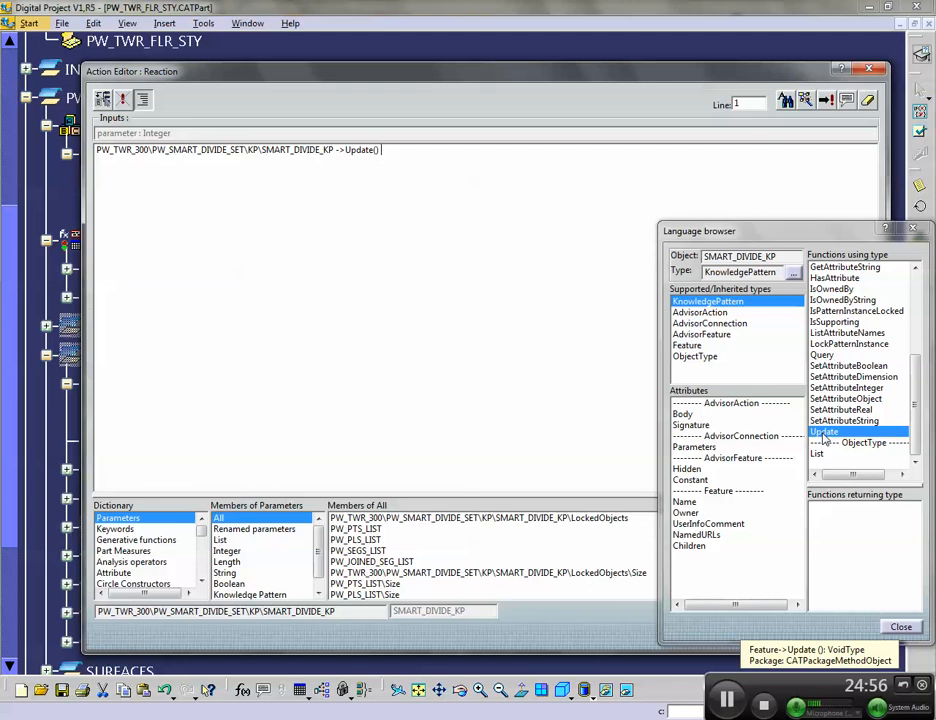
Check the Update() call's syntax, close the Language browser, then accept the action and create the reaction
double_click(338, 150)
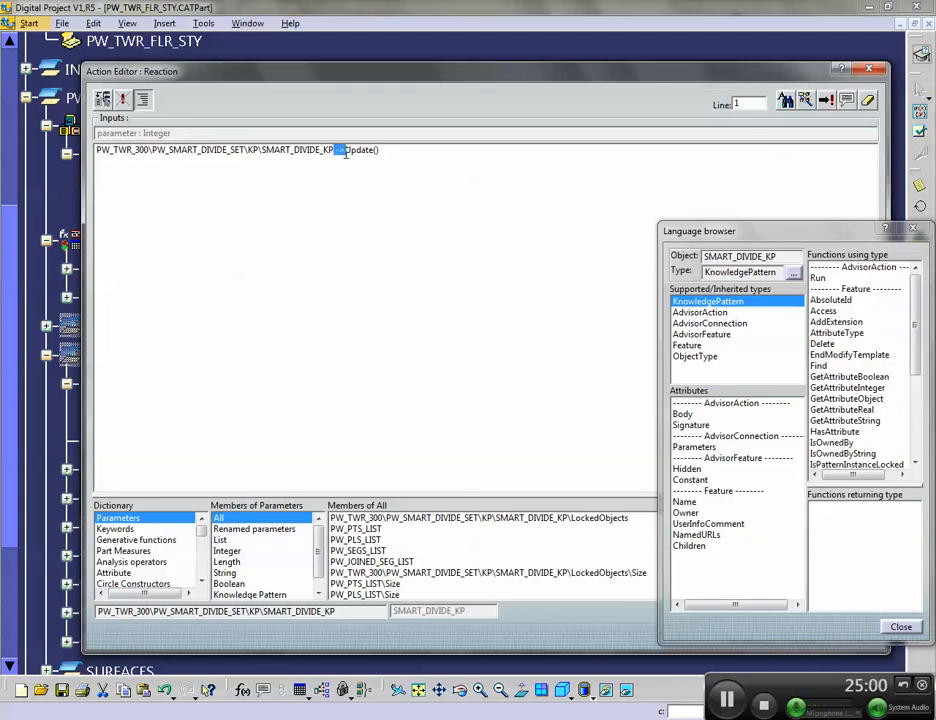
left_click_drag(345, 152, 380, 155)
left_click(478, 176)
left_click(899, 626)
left_click(750, 636)
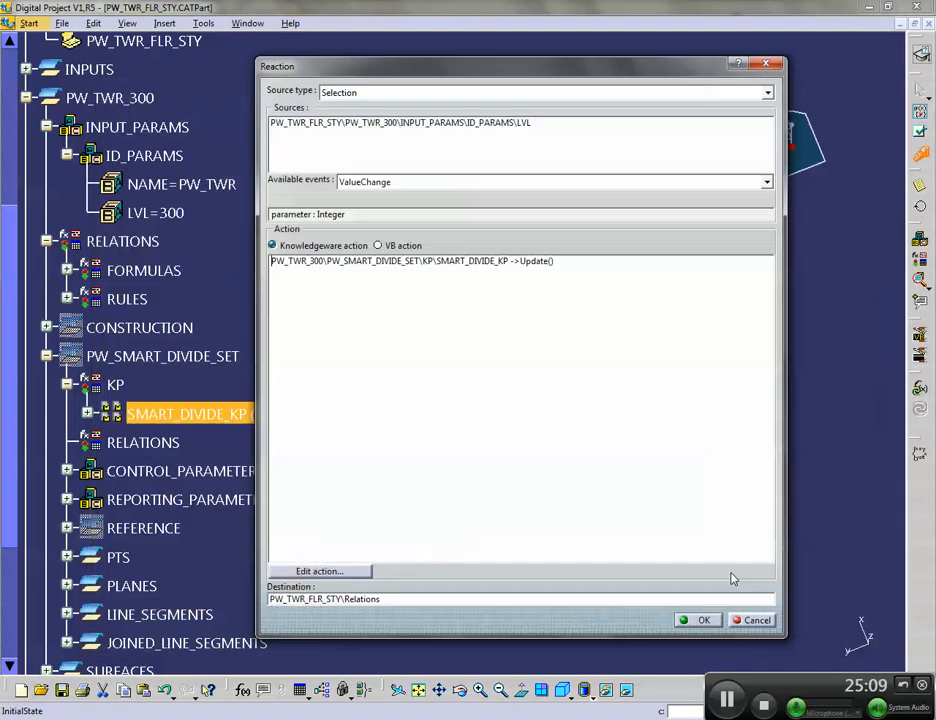
left_click(704, 620)
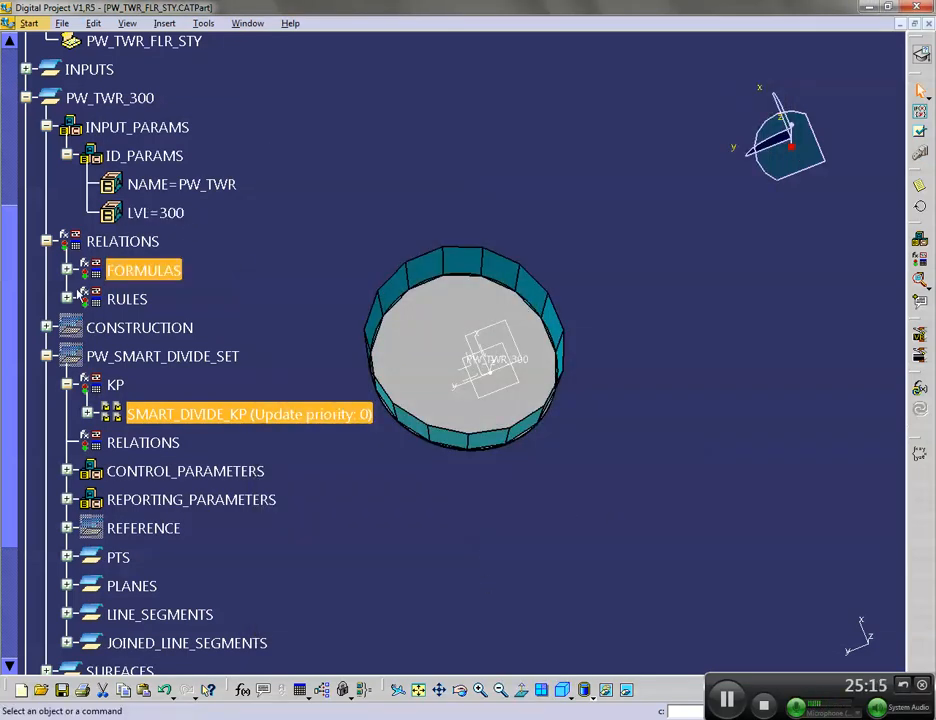
Test the new reaction by setting LVL in ID_PARAMS to 299 and restoring it to 300
scroll(115, 265, "up", 3)
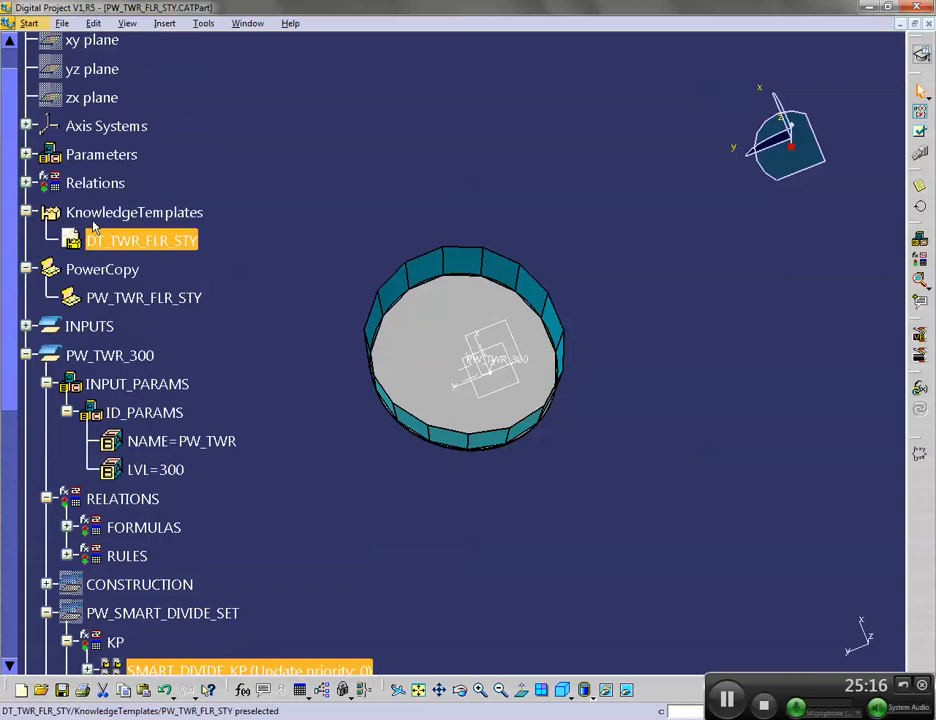
left_click(25, 183)
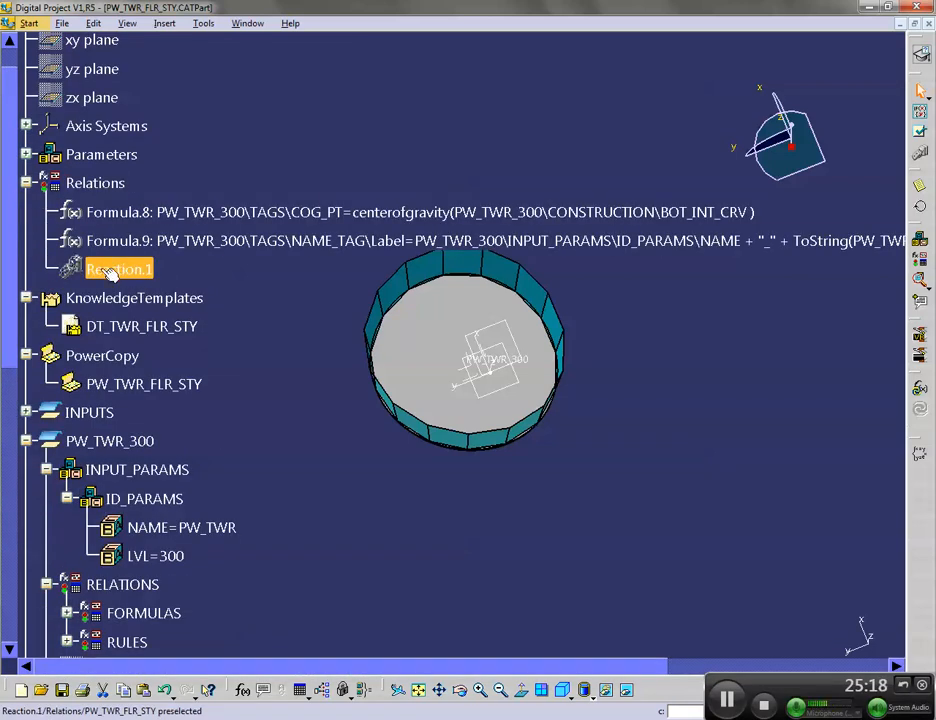
scroll(251, 280, "down", 1)
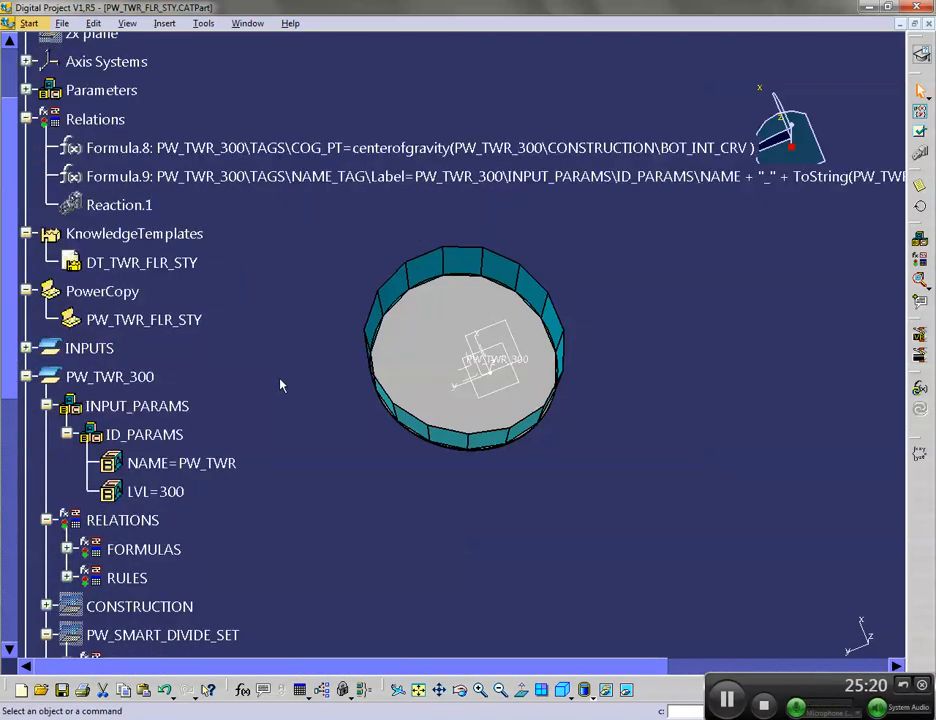
scroll(240, 539, "down", 2)
left_click(181, 564)
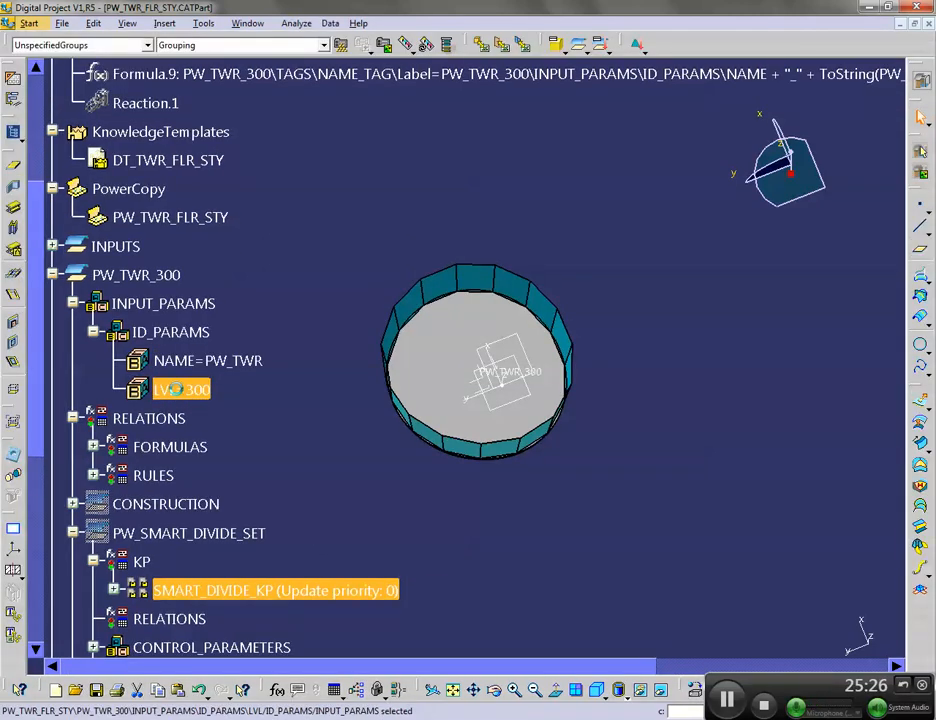
double_click(186, 389)
type("299")
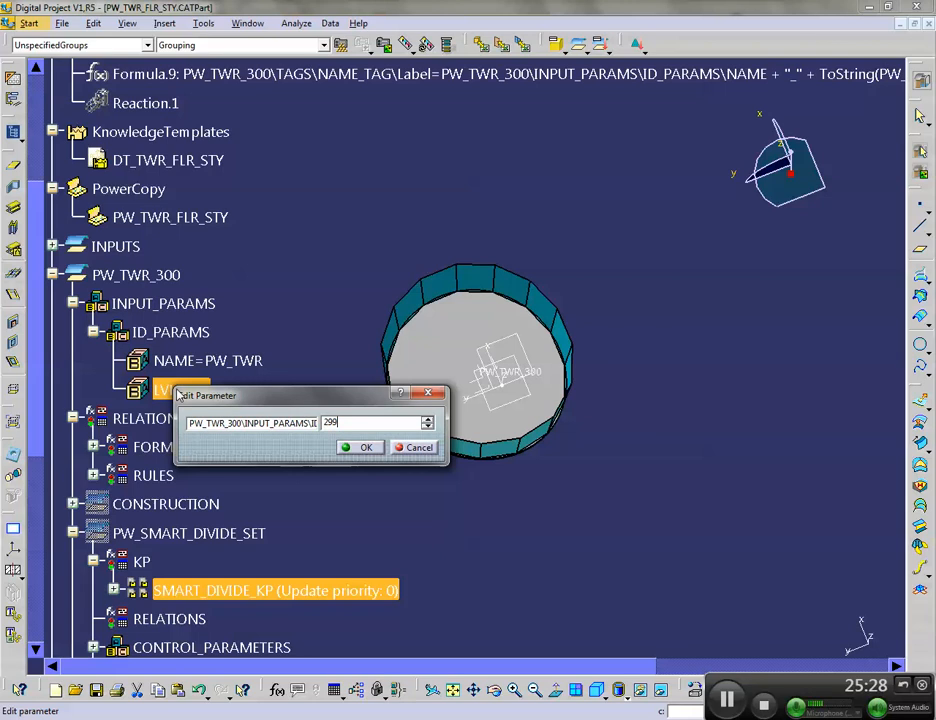
key("Return")
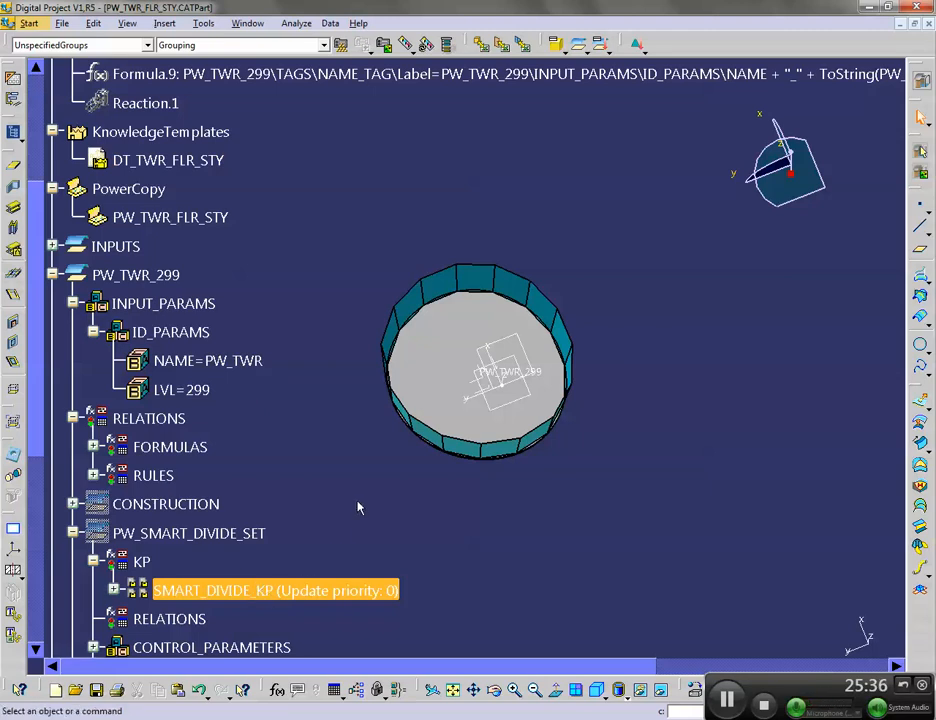
double_click(180, 389)
type("300")
key("Return")
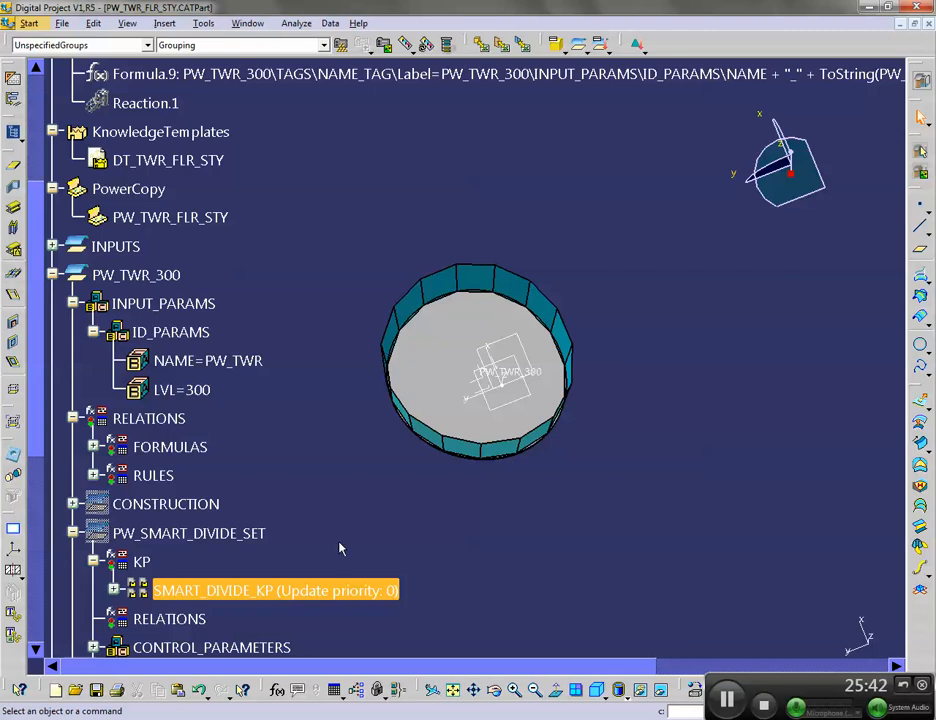
Examine the specification tree to compare the part-level Relations with the relation sets inside PW_TWR_300
scroll(334, 386, "up", 2)
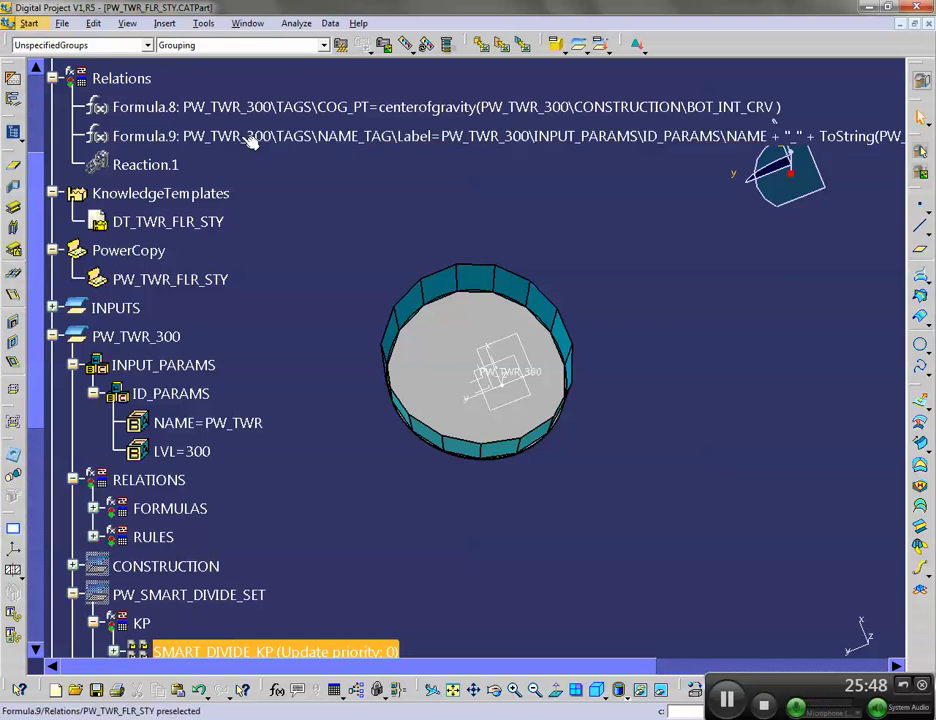
scroll(90, 165, "up", 4)
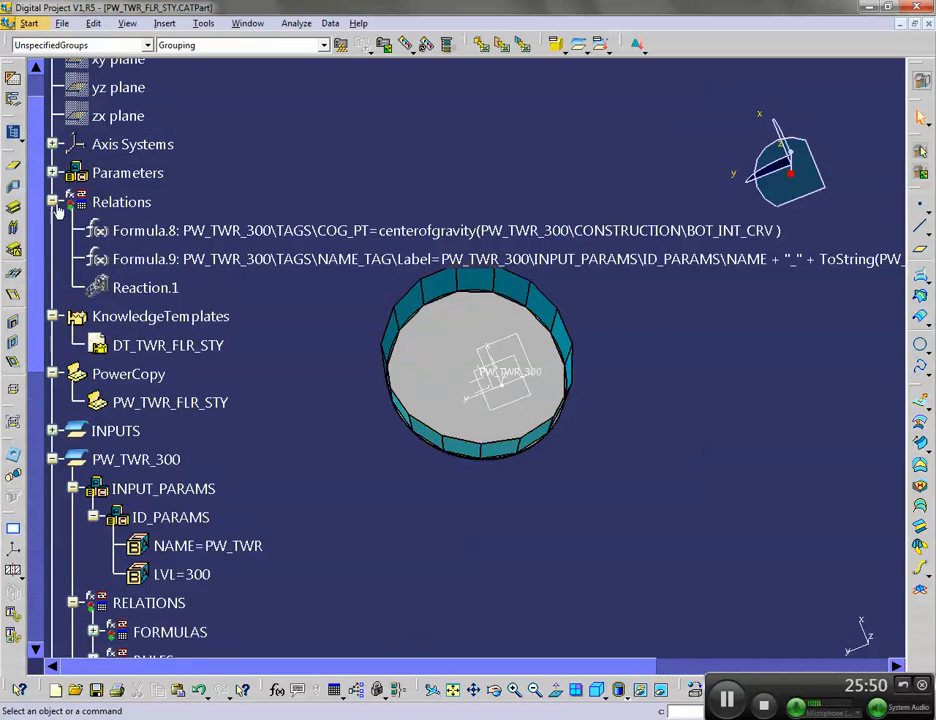
left_click(52, 201)
scroll(209, 160, "up", 4)
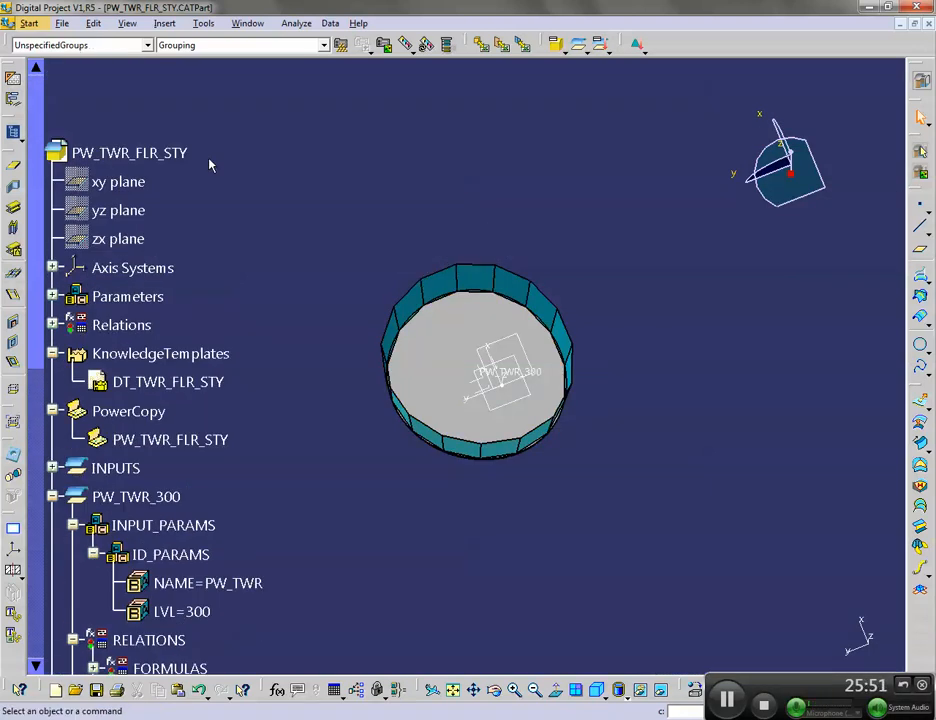
left_click(53, 516)
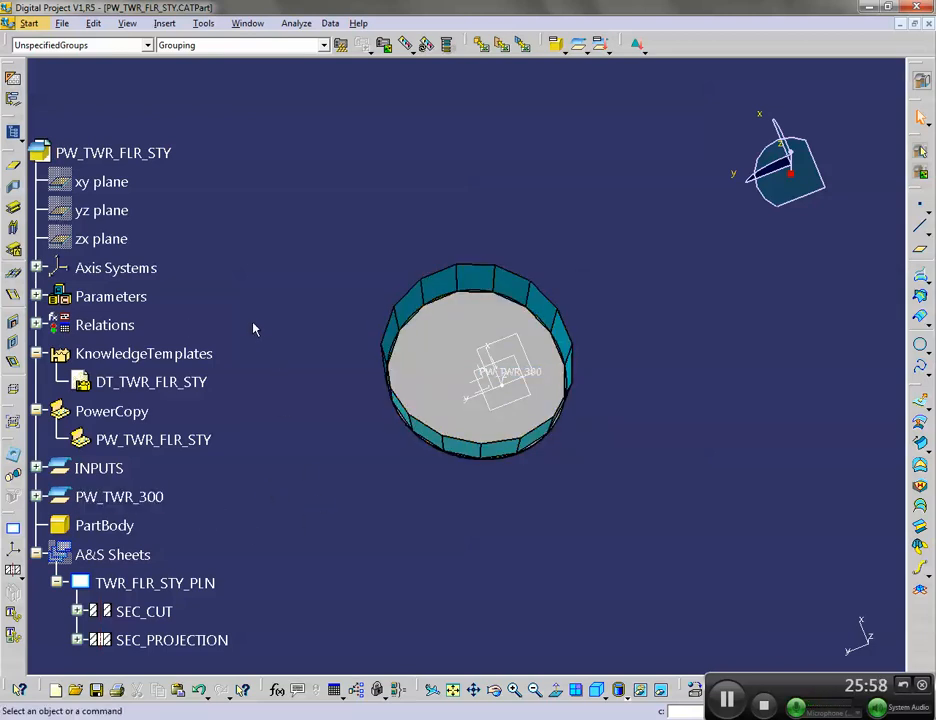
left_click(36, 325)
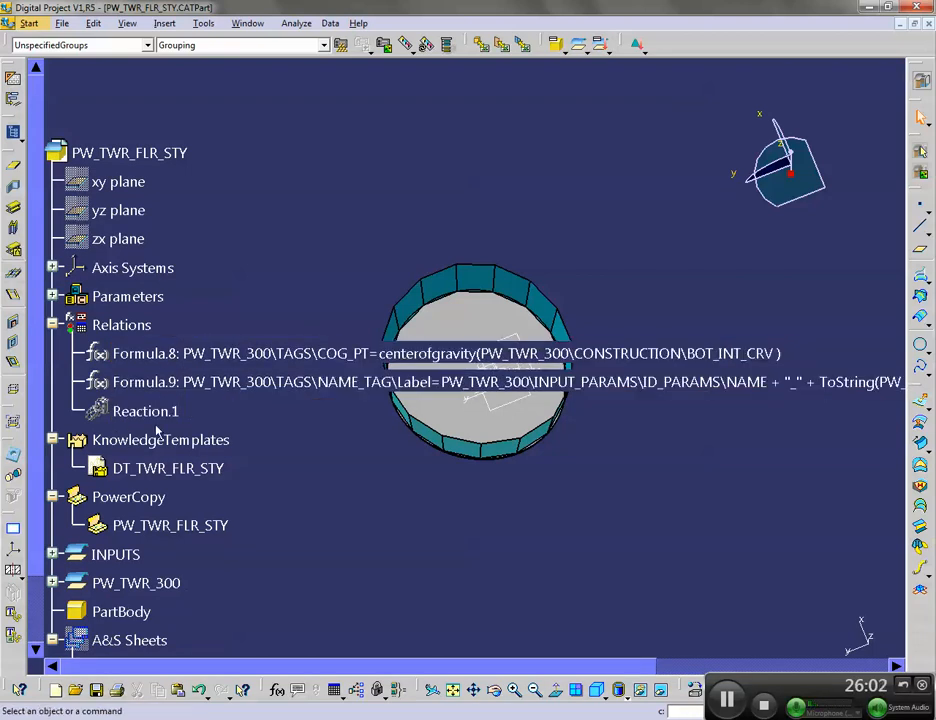
scroll(335, 571, "down", 1)
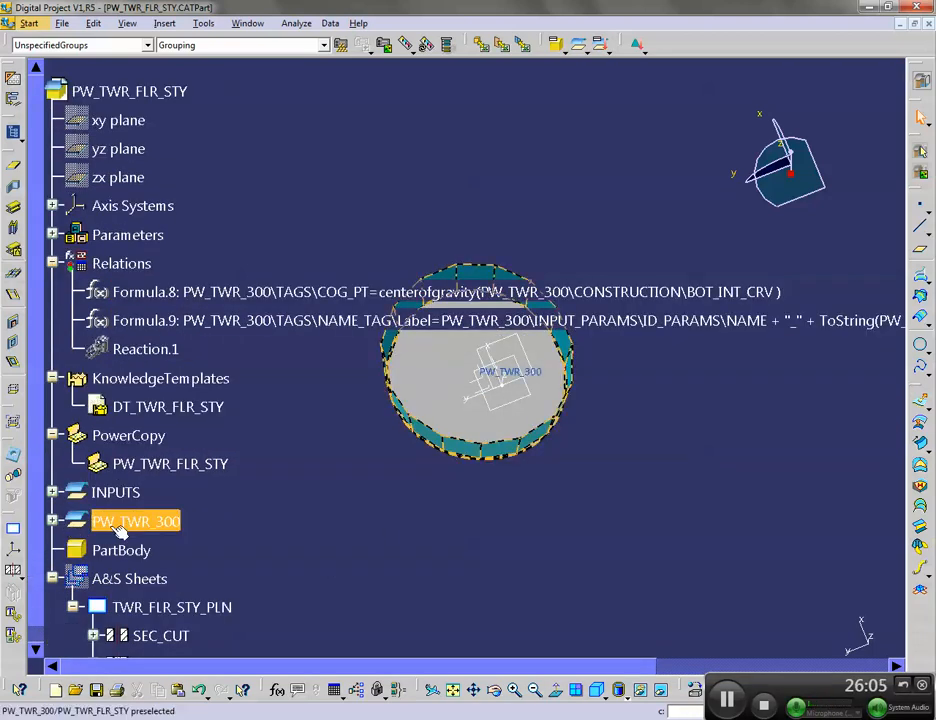
left_click(54, 522)
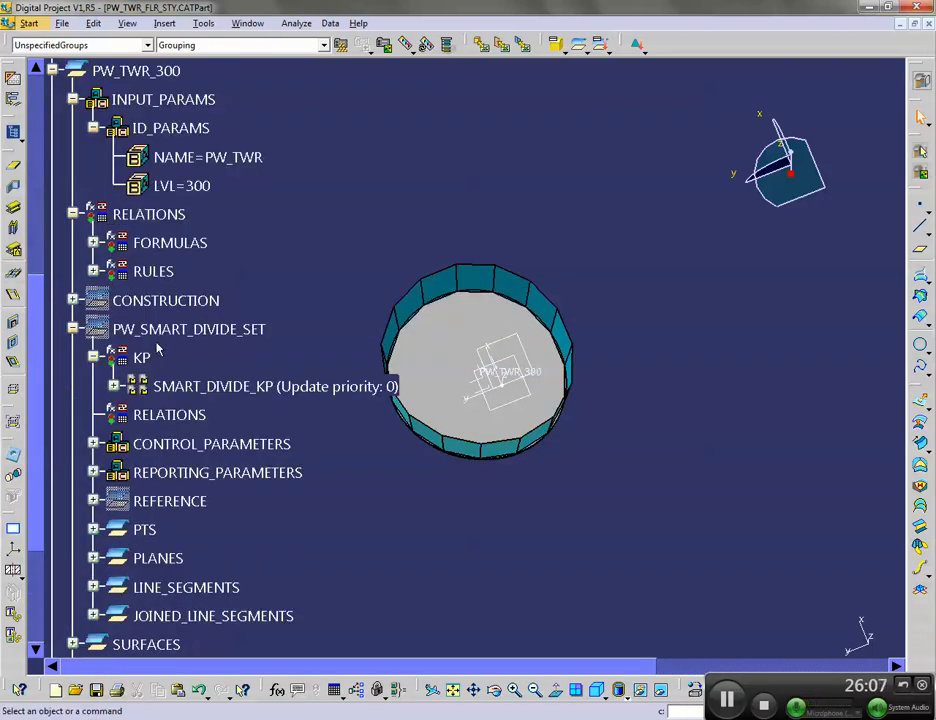
scroll(165, 290, "up", 5)
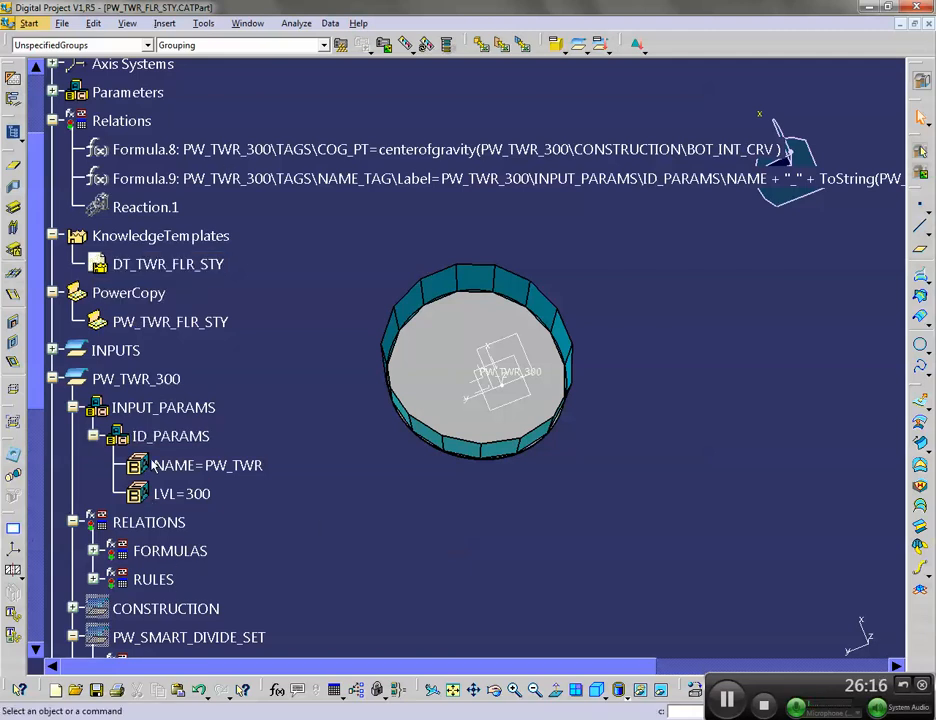
Reorder the COG_PT and NAME_TAG label formulas from the part-level Relations into PW_TWR_300\RELATIONS\FORMULAS
left_click(322, 150)
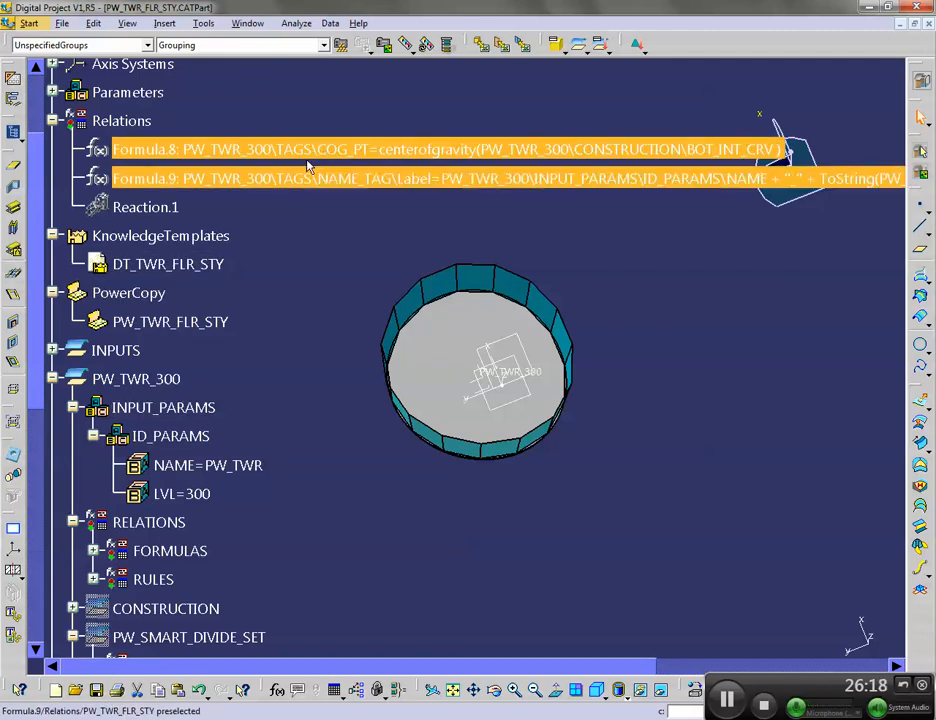
left_click(274, 182, "ctrl")
right_click(283, 183)
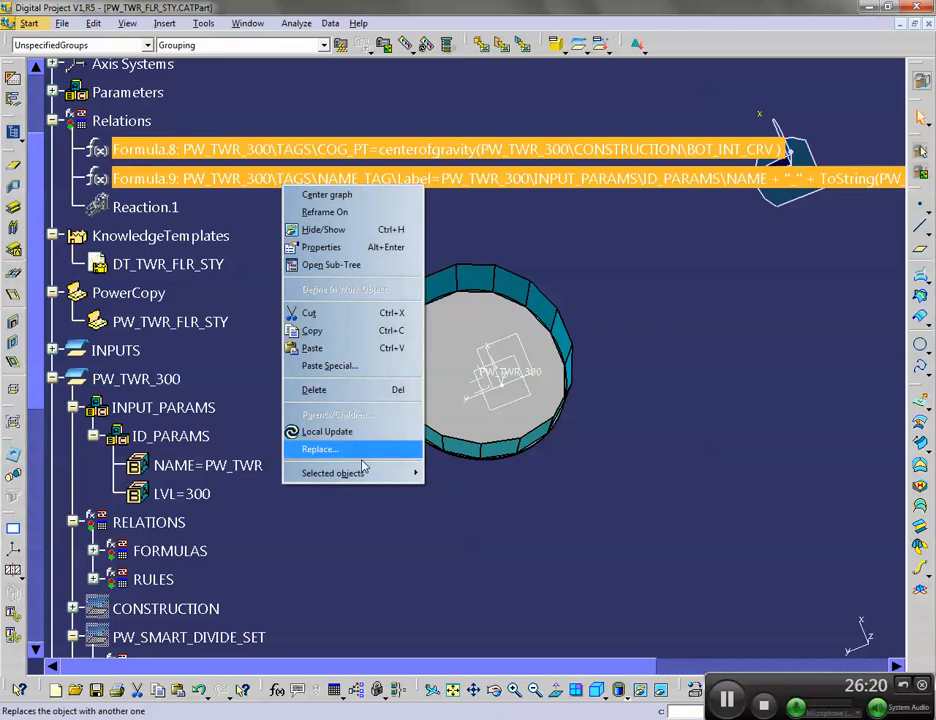
mouse_move(340, 472)
left_click(216, 508)
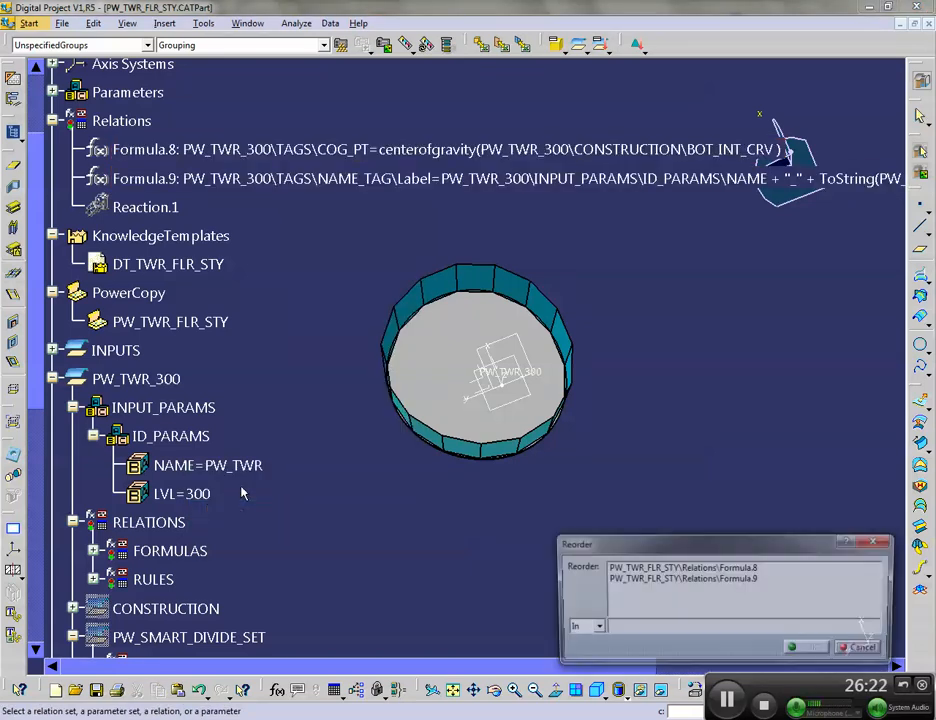
left_click(172, 550)
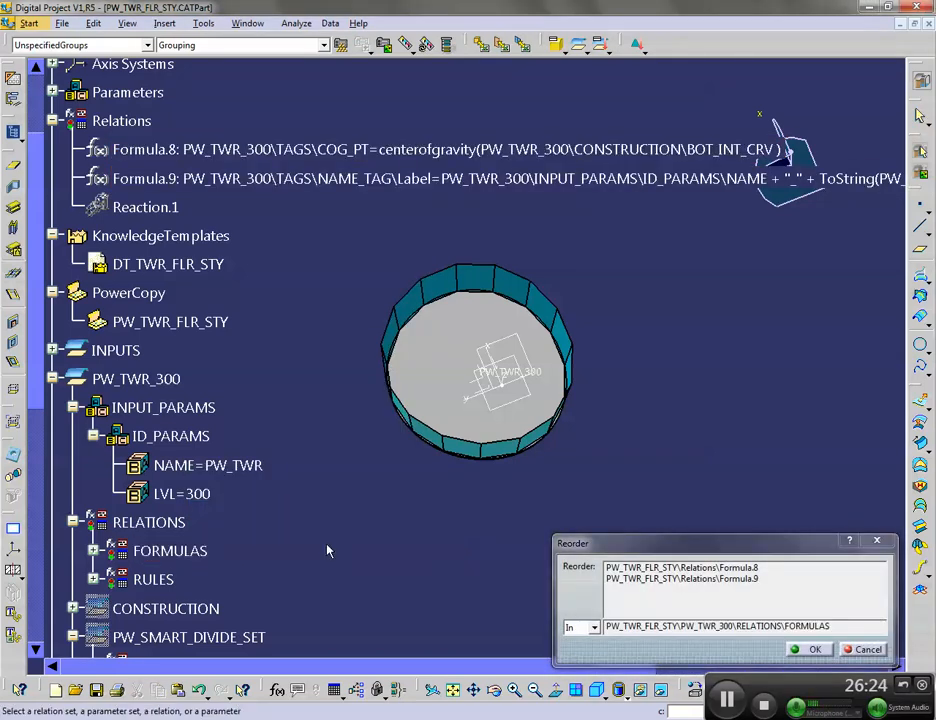
left_click(815, 650)
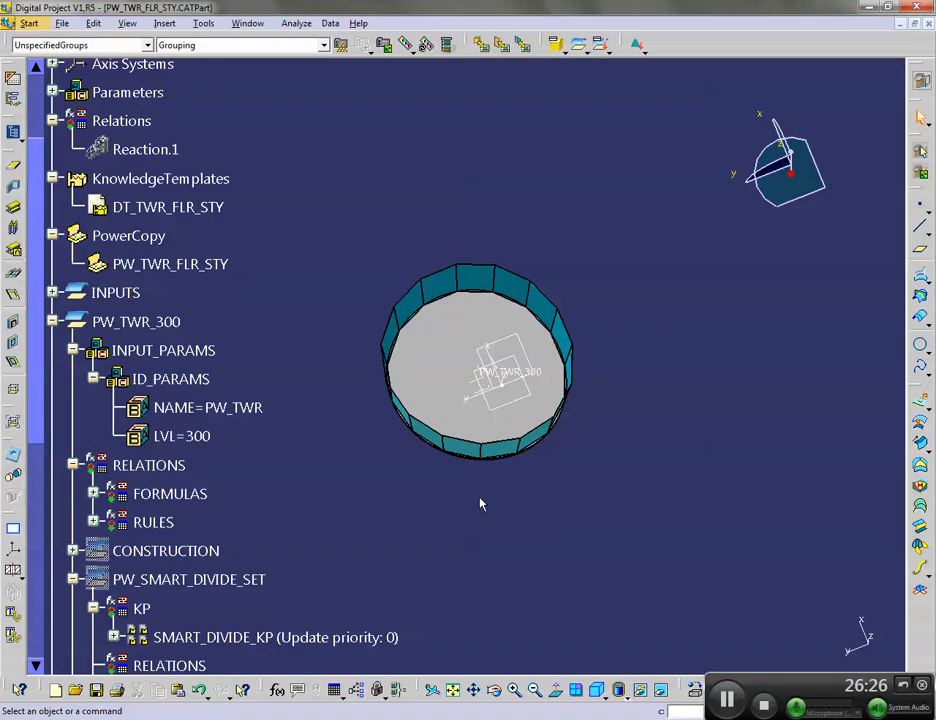
Rename the reaction in the part-level Relations to UPDATE_SMART_DIVIDE_KP
right_click(142, 150)
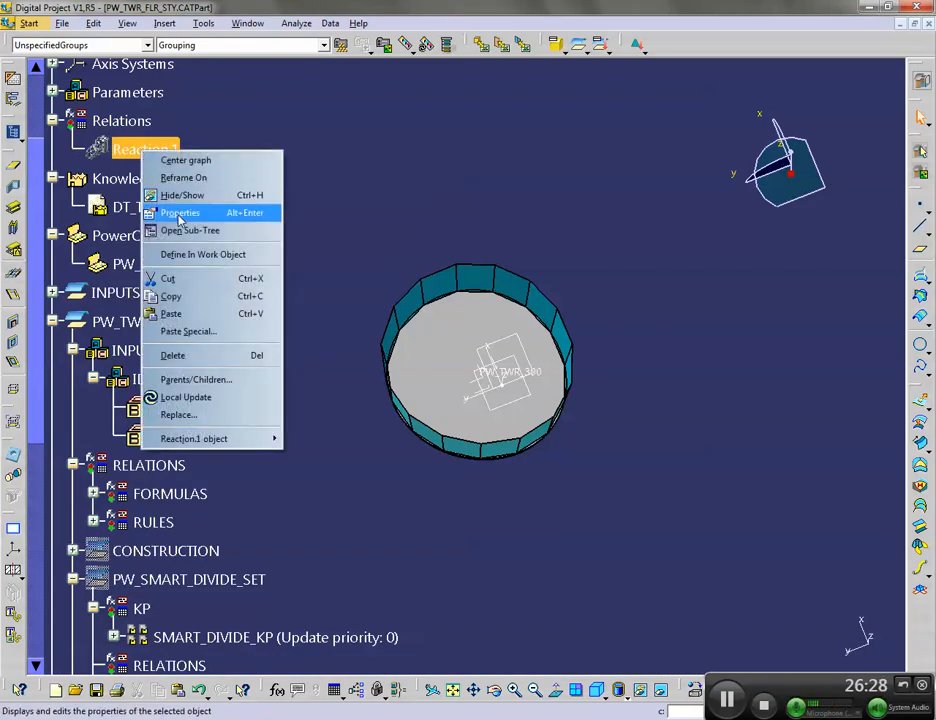
left_click(180, 212)
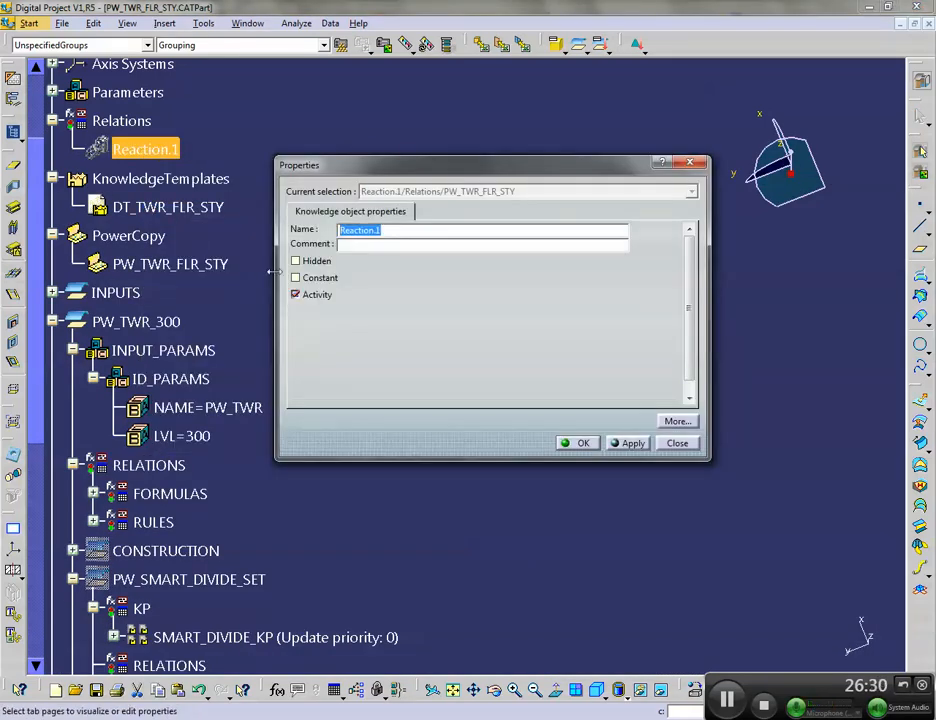
type("UPD")
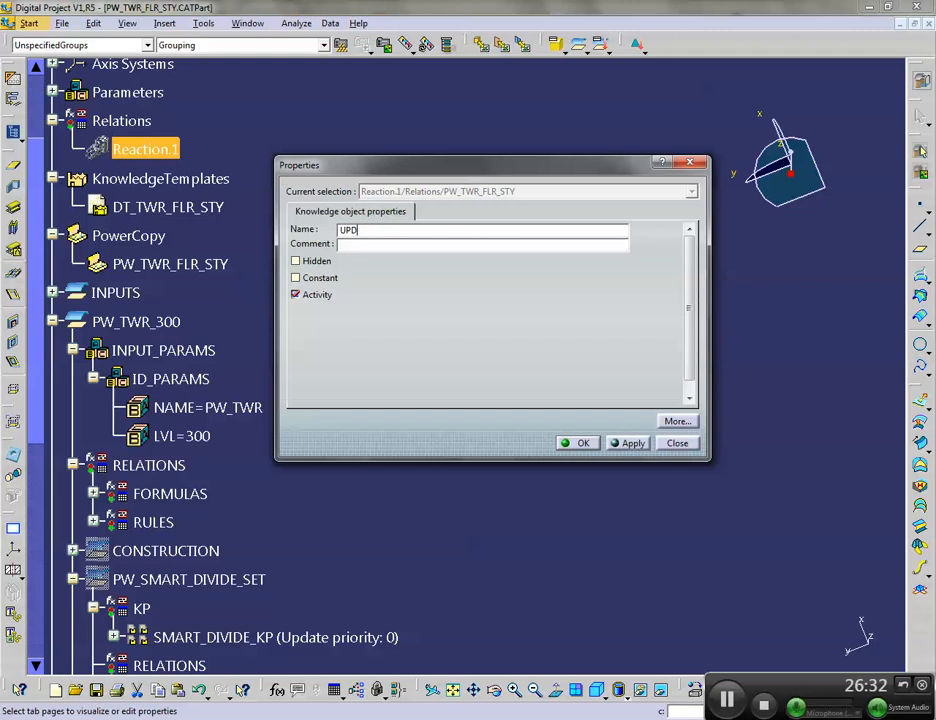
type("ATE_SMART_DIVIDE_KP")
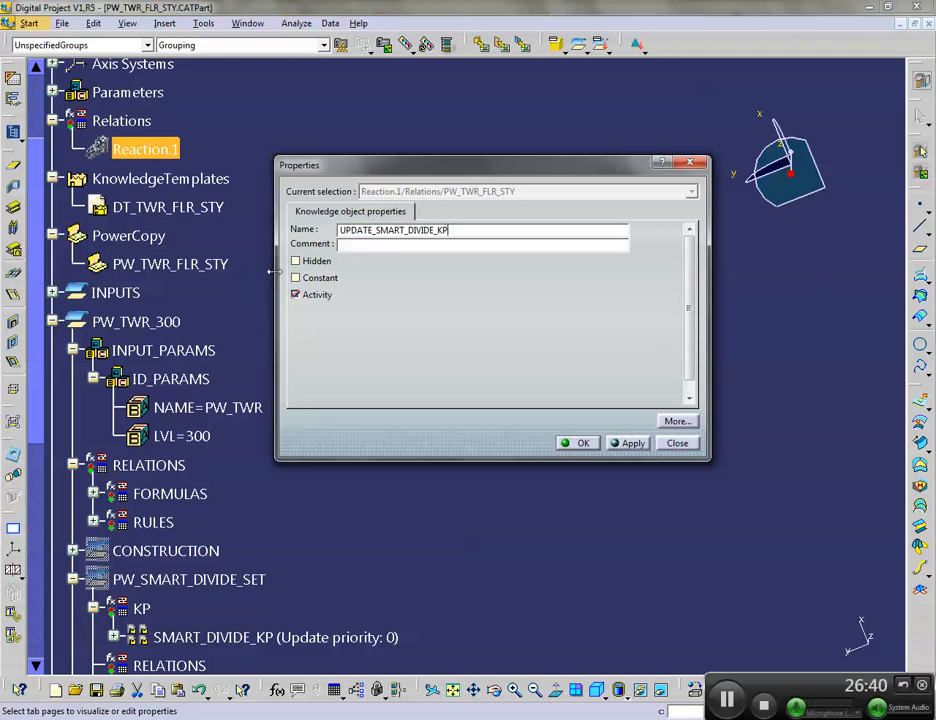
key("Return")
Reorder the UPDATE_SMART_DIVIDE_KP reaction from the part-level Relations into PW_TWR_300\RELATIONS\RULES, checking the set's contents and collapsing PW_SMART_DIVIDE_SET
right_click(280, 147)
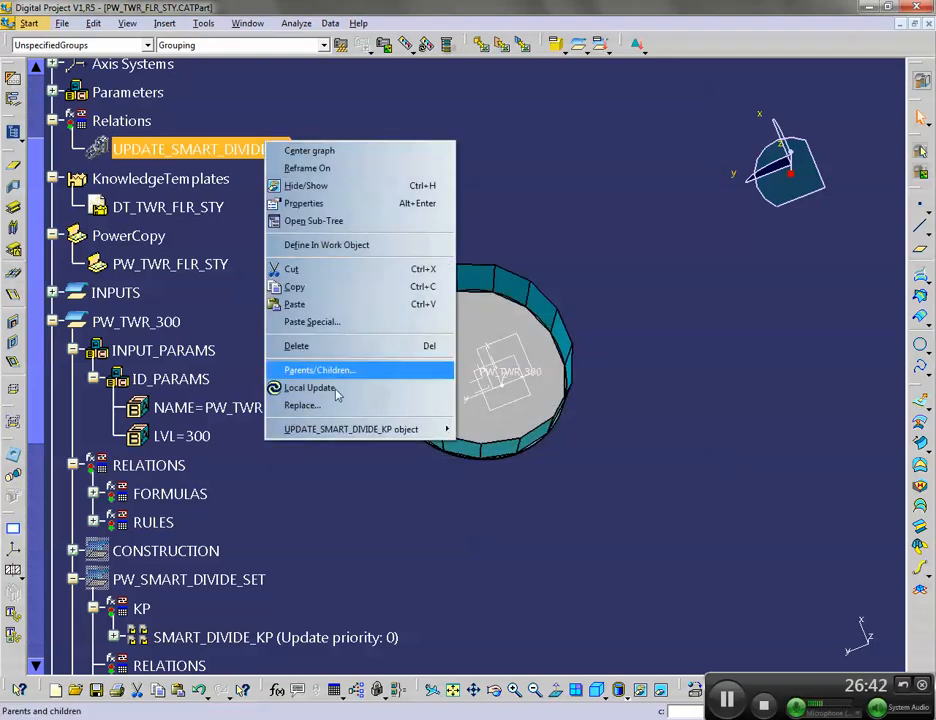
mouse_move(350, 429)
left_click(250, 484)
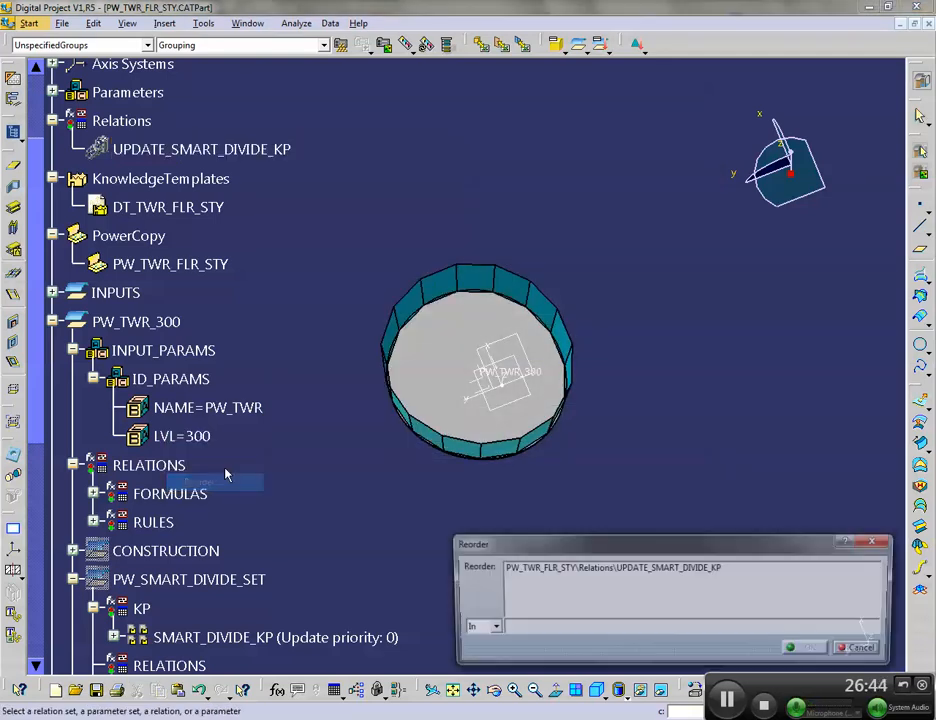
left_click(153, 520)
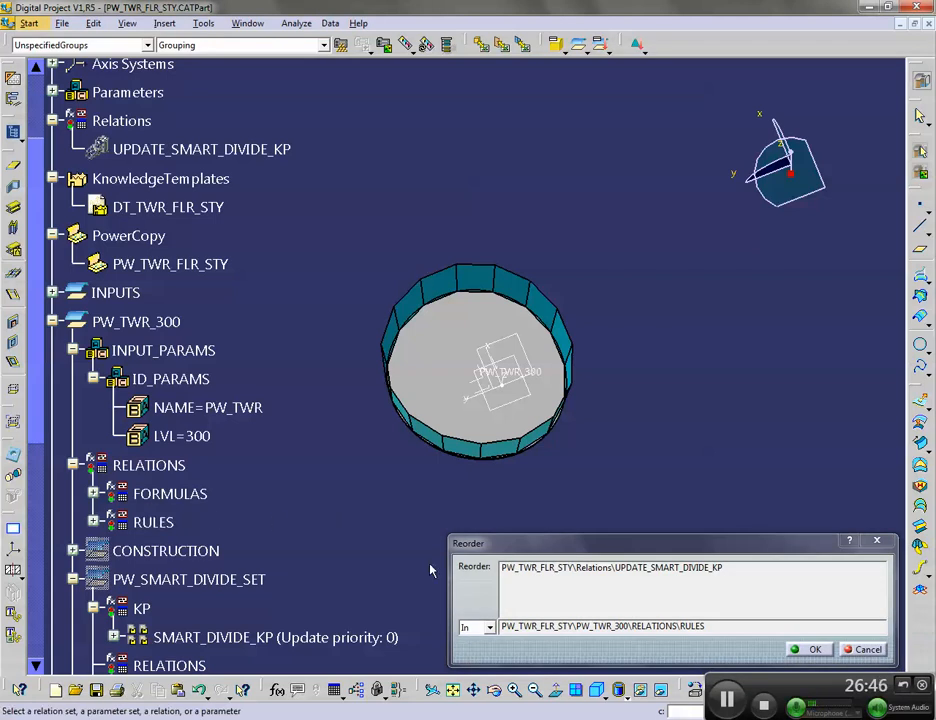
left_click(819, 656)
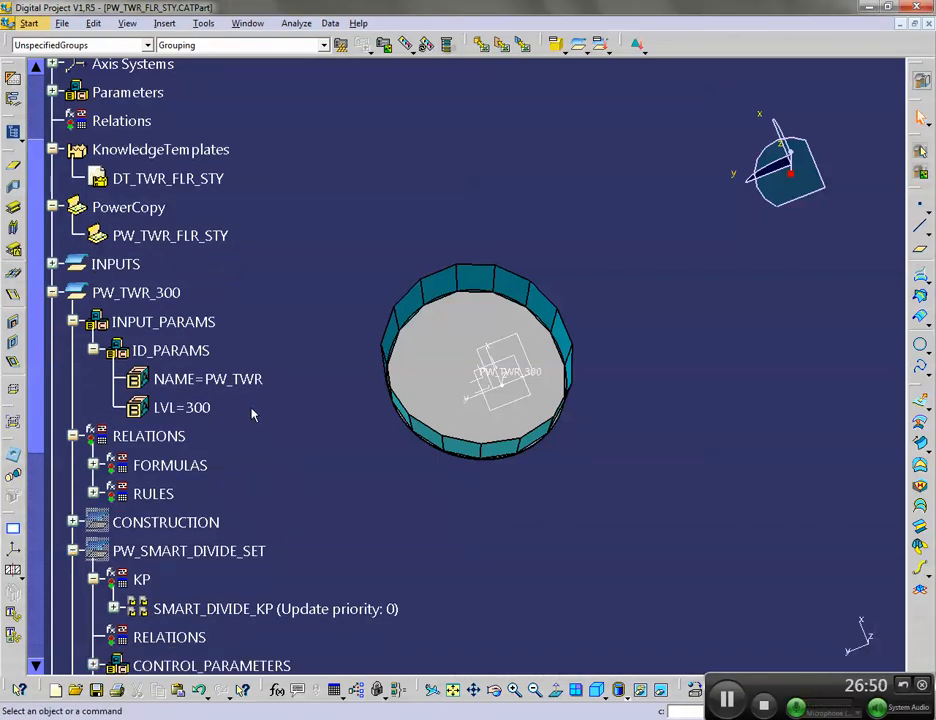
middle_click_drag(291, 378, 441, 265)
left_click(92, 494)
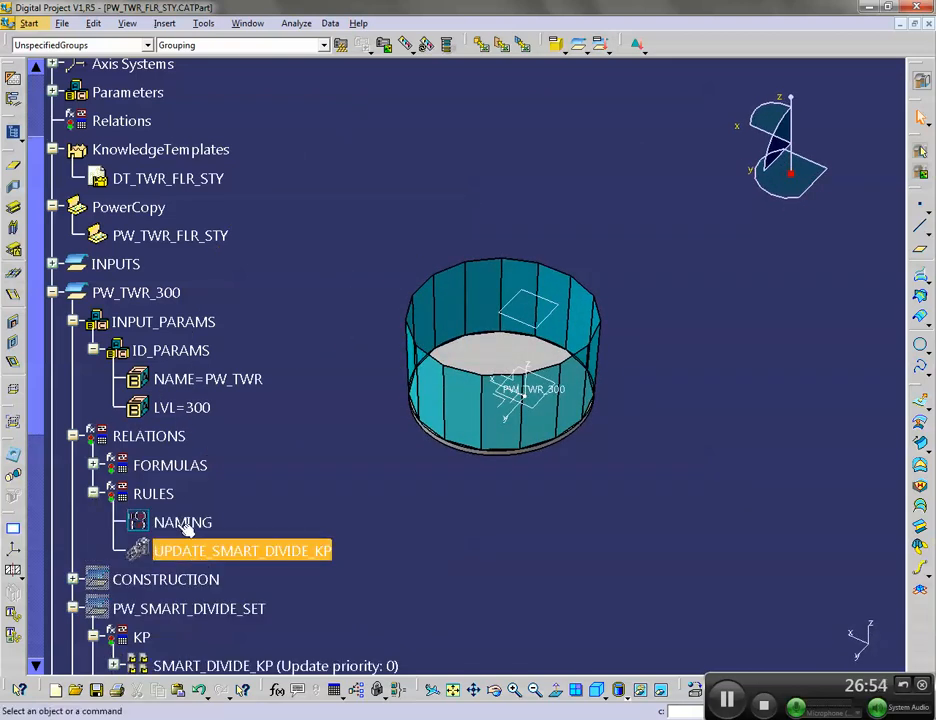
left_click(73, 608)
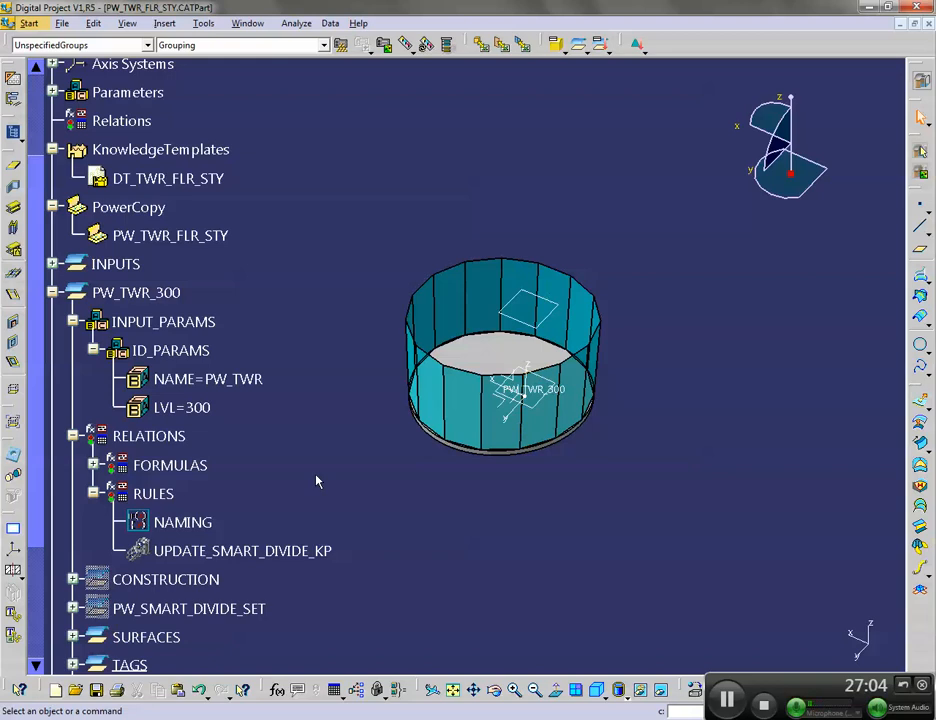
Hide the INPUTS geometrical set and save the PW_TWR_FLR_STY part
right_click(125, 264)
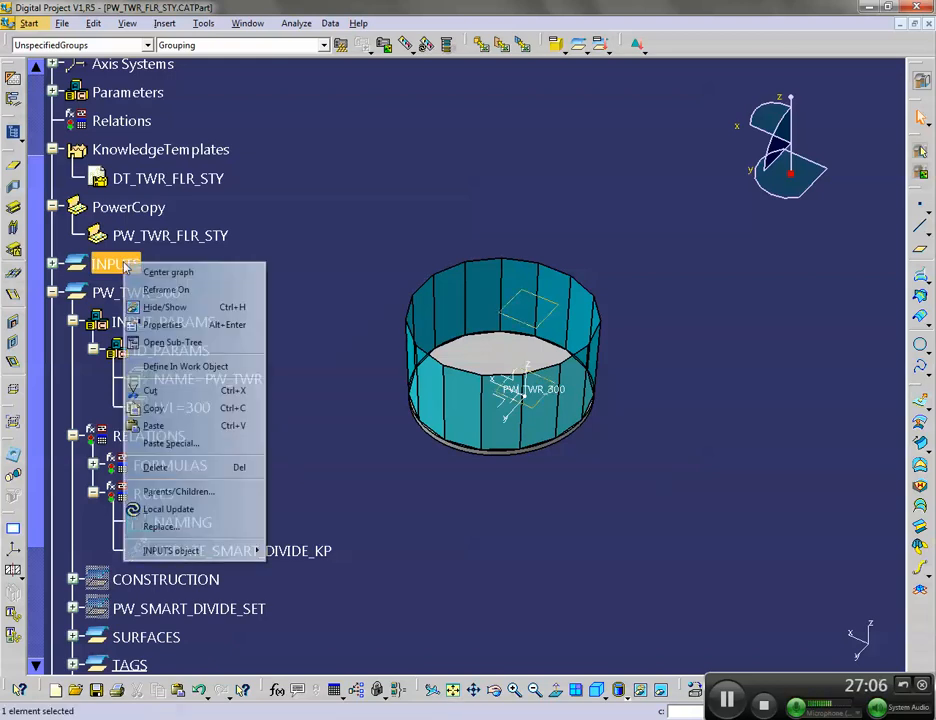
key("h")
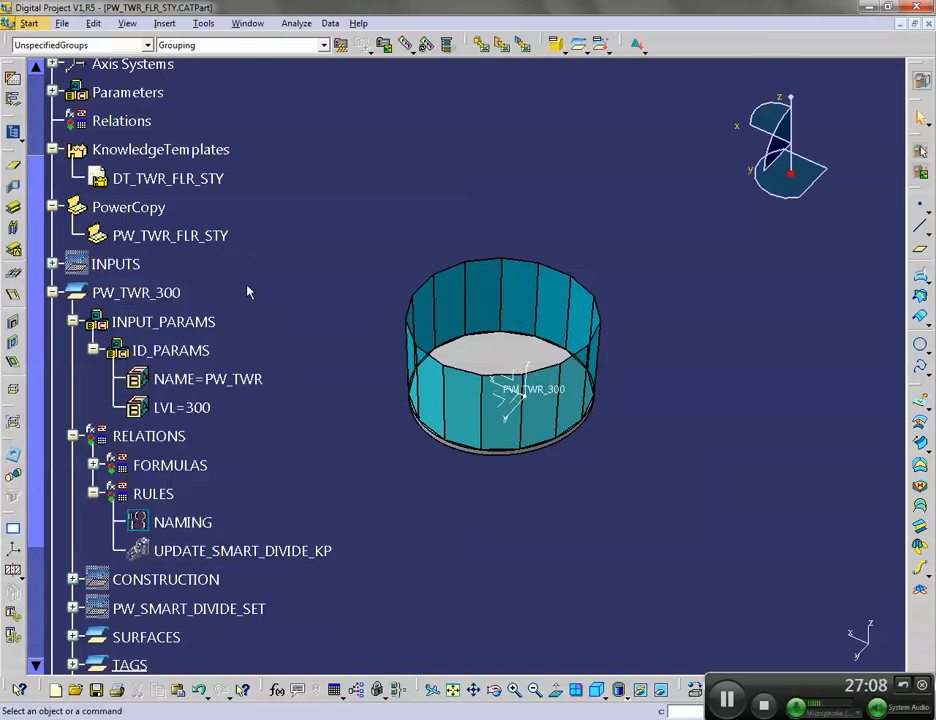
key("ctrl+s")
scroll(358, 304, "down", 2)
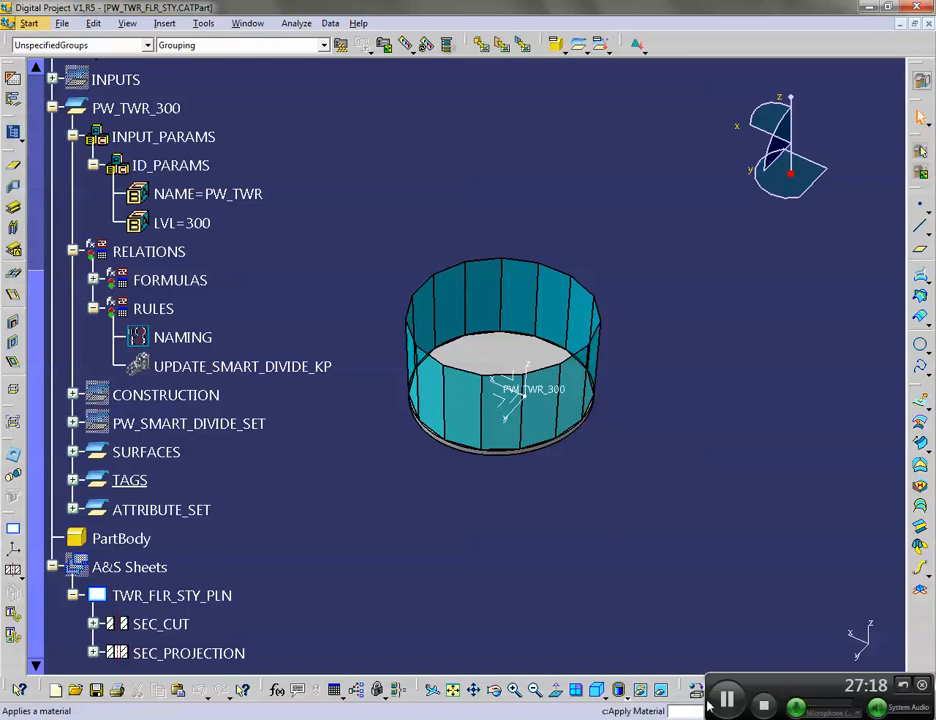
Switch to the TWR_DRV.CATProduct document and activate the TWR_DRV_FLR_STY part for editing
mouse_move(676, 710)
left_click(830, 658)
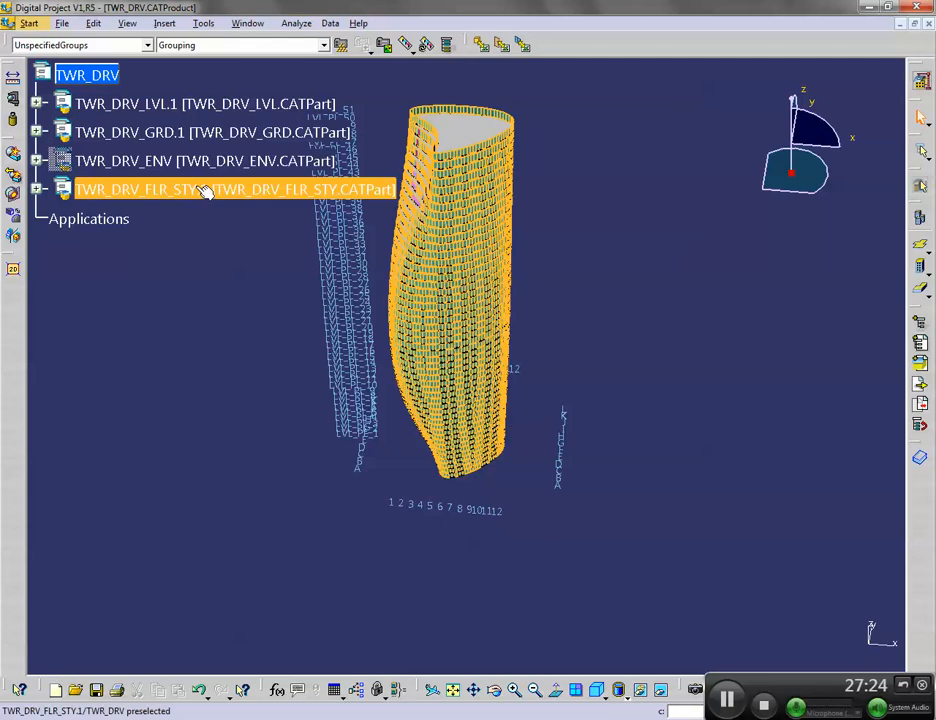
left_click(185, 192)
left_click(185, 209)
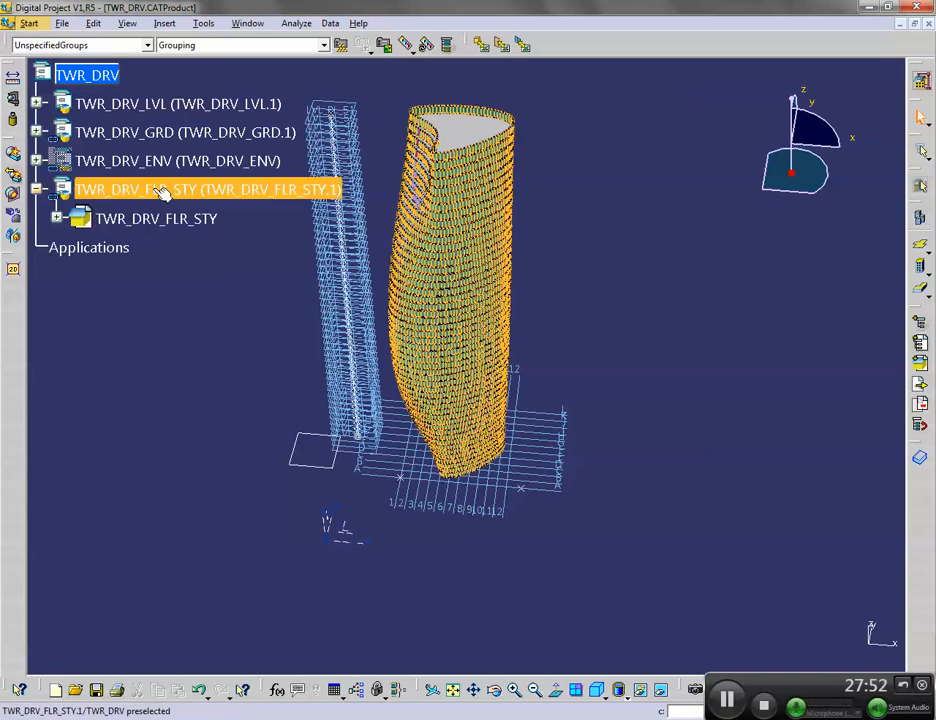
double_click(131, 217)
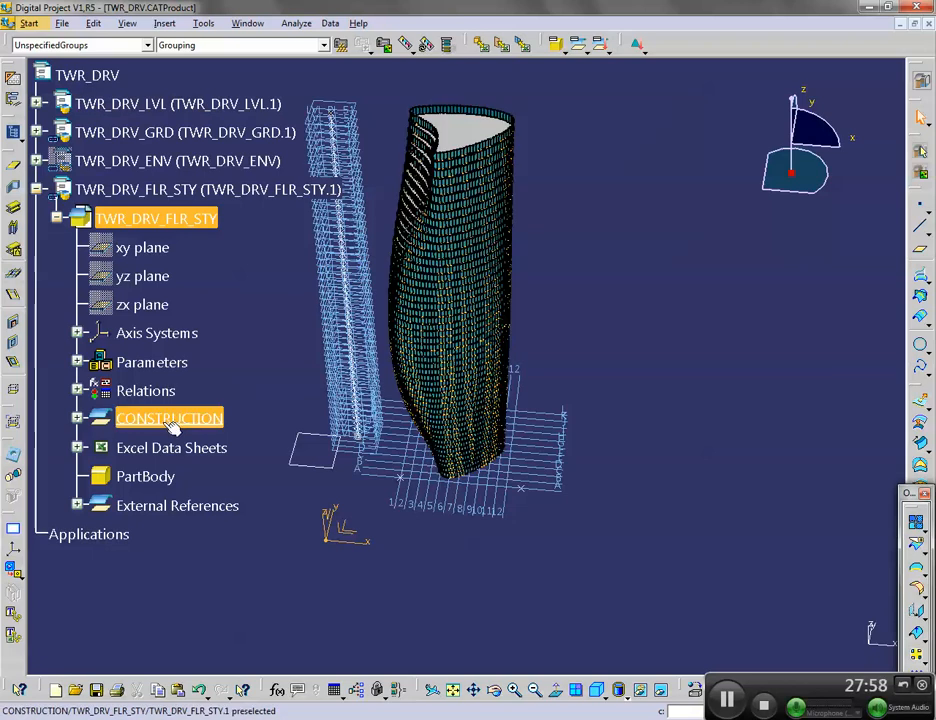
Delete the sets TWR_1 through TWR_50 from CONSTRUCTION together with all their children
double_click(170, 421)
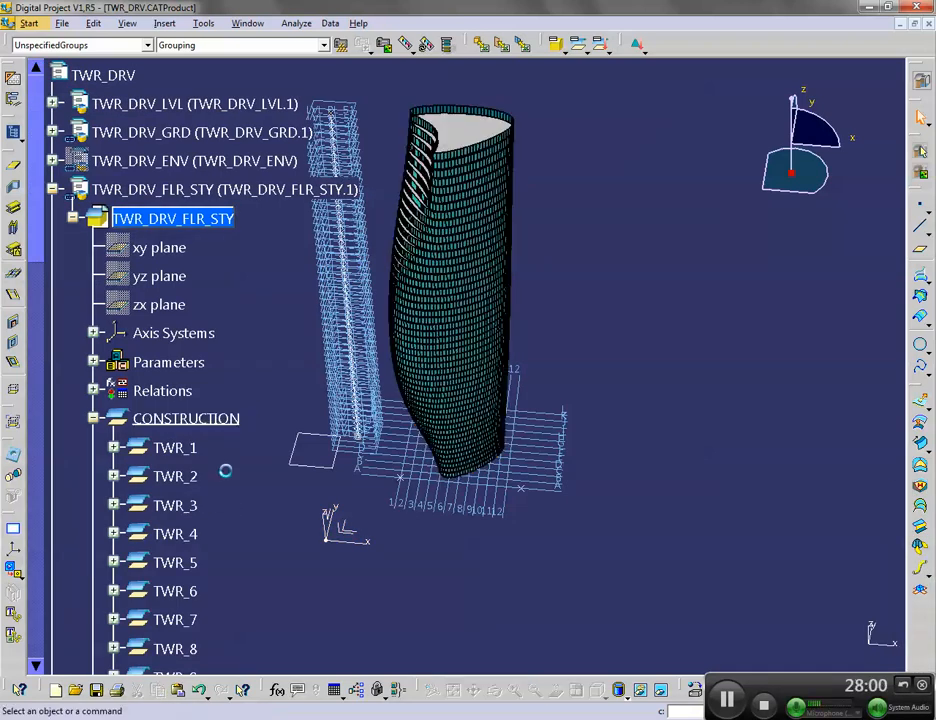
scroll(188, 440, "down", 15)
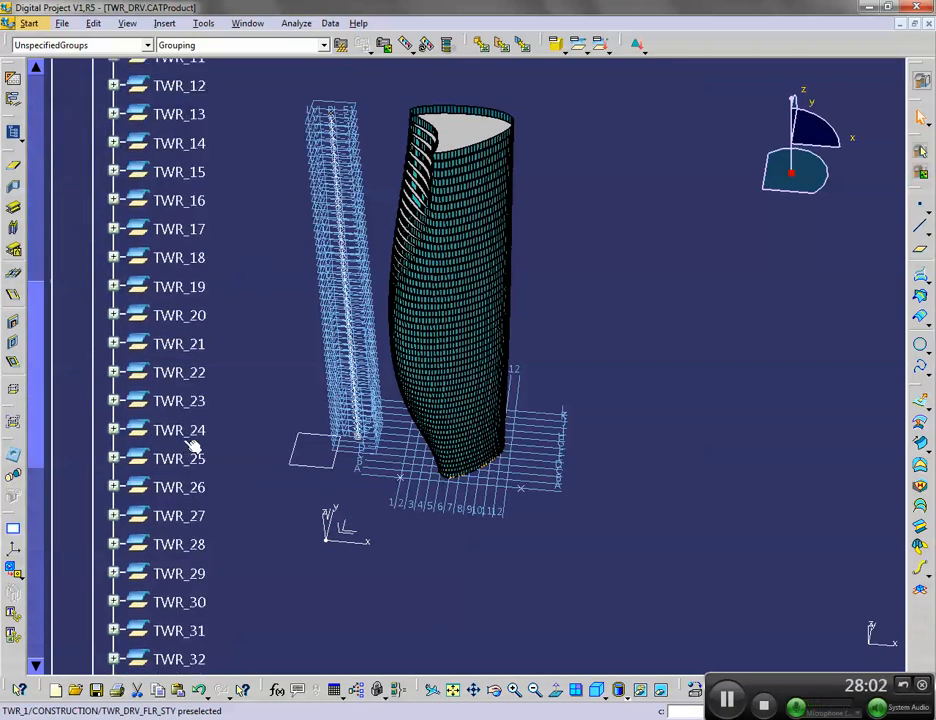
left_click(188, 476, "shift")
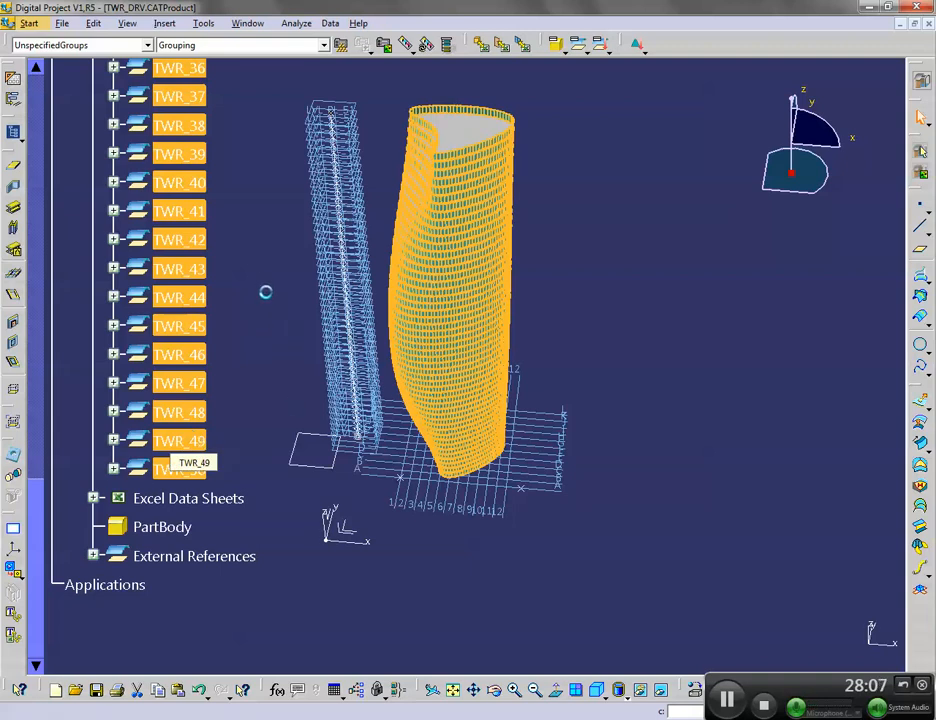
key("Delete")
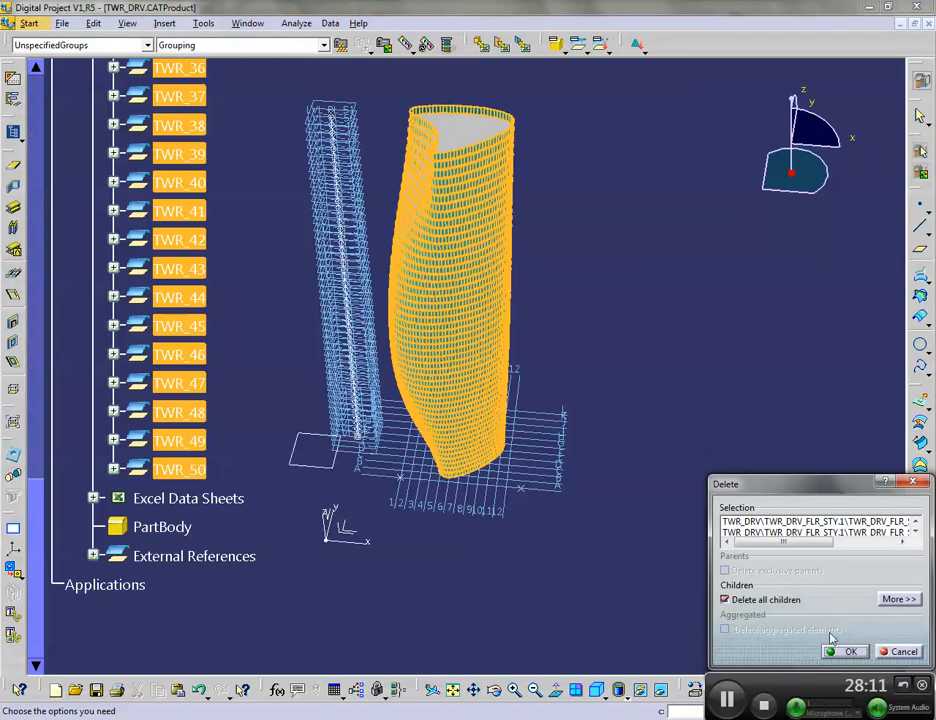
left_click(846, 652)
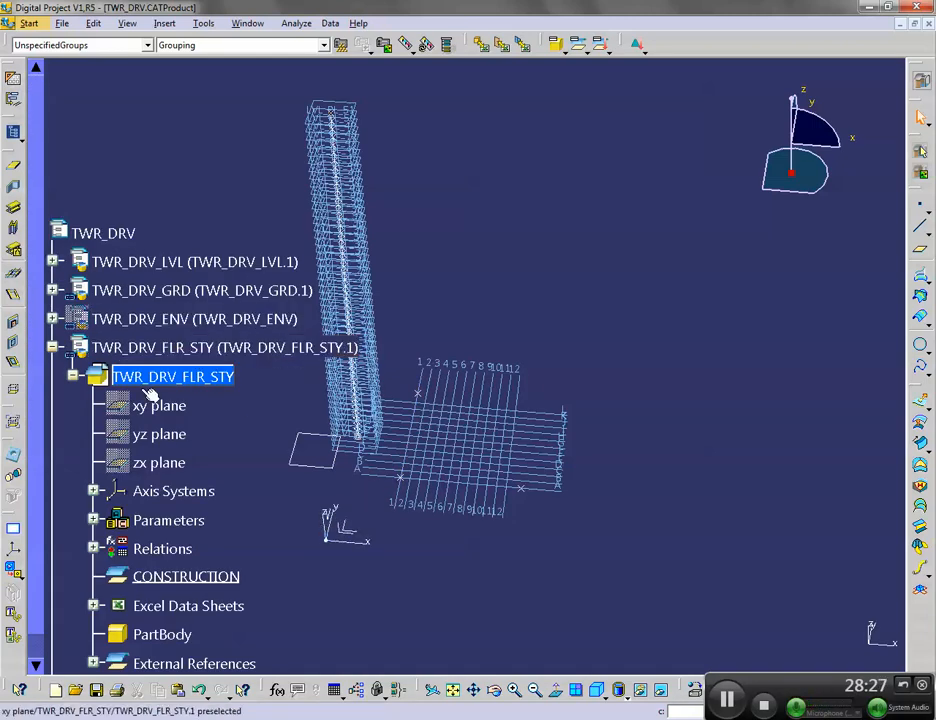
Set both the instance name and the part number of the TWR_DRV_FLR_STY component to TWR_DRV_FLR_INPUTS
scroll(148, 420, "down", 3)
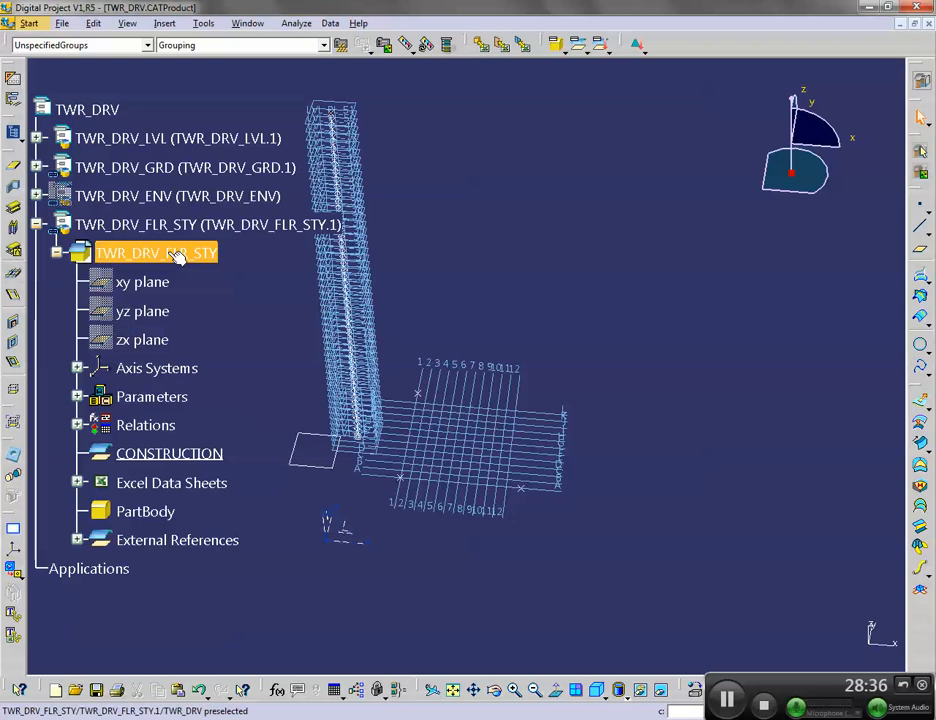
right_click(189, 225)
key("r")
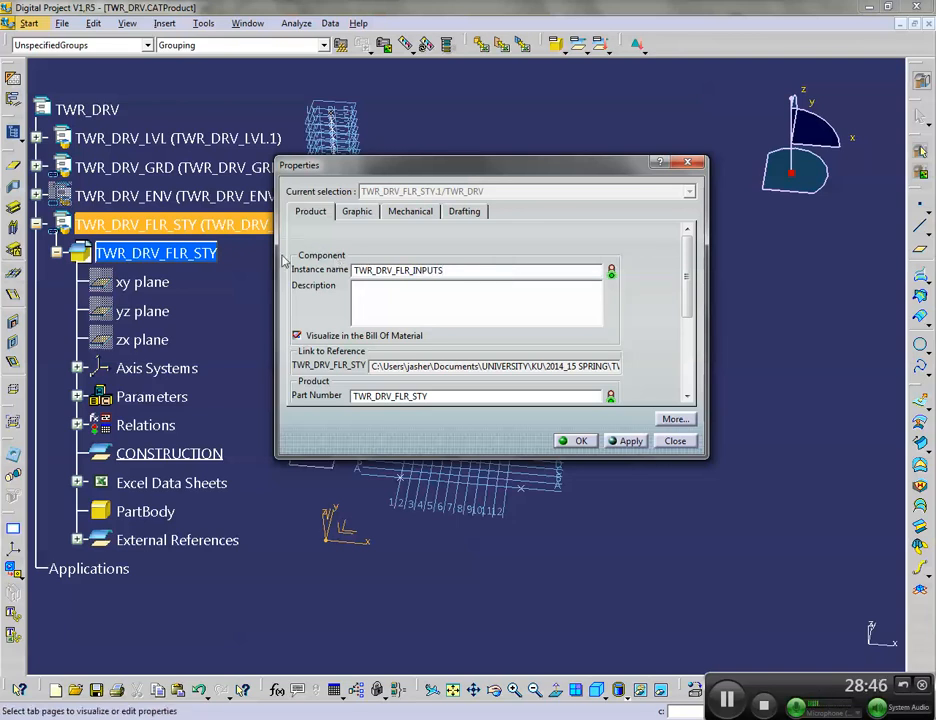
left_click_drag(472, 268, 322, 258)
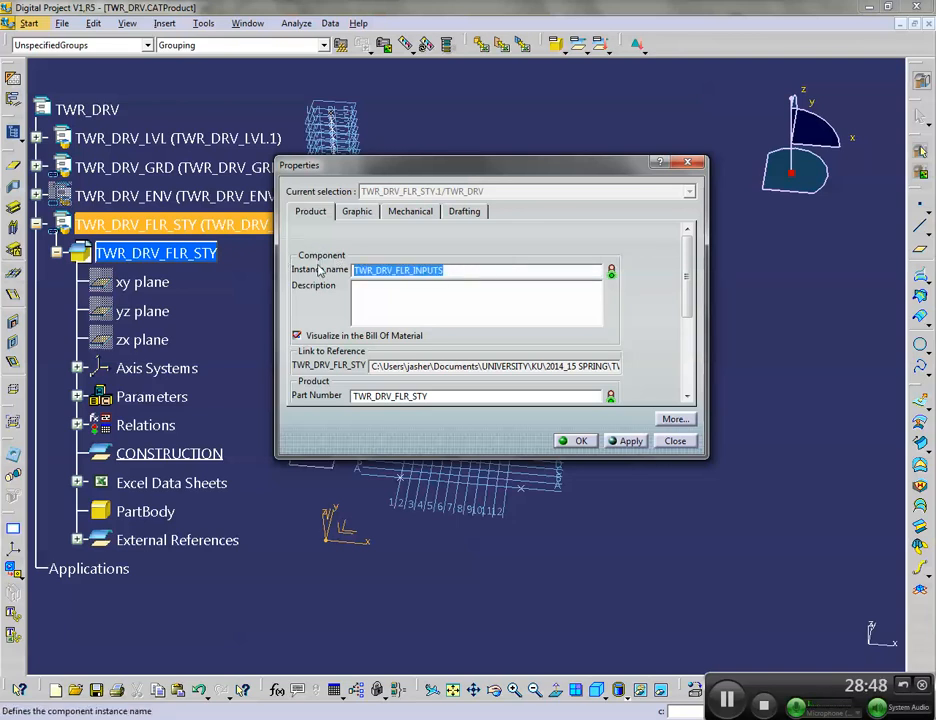
left_click(462, 395)
scroll(490, 340, "down", 1)
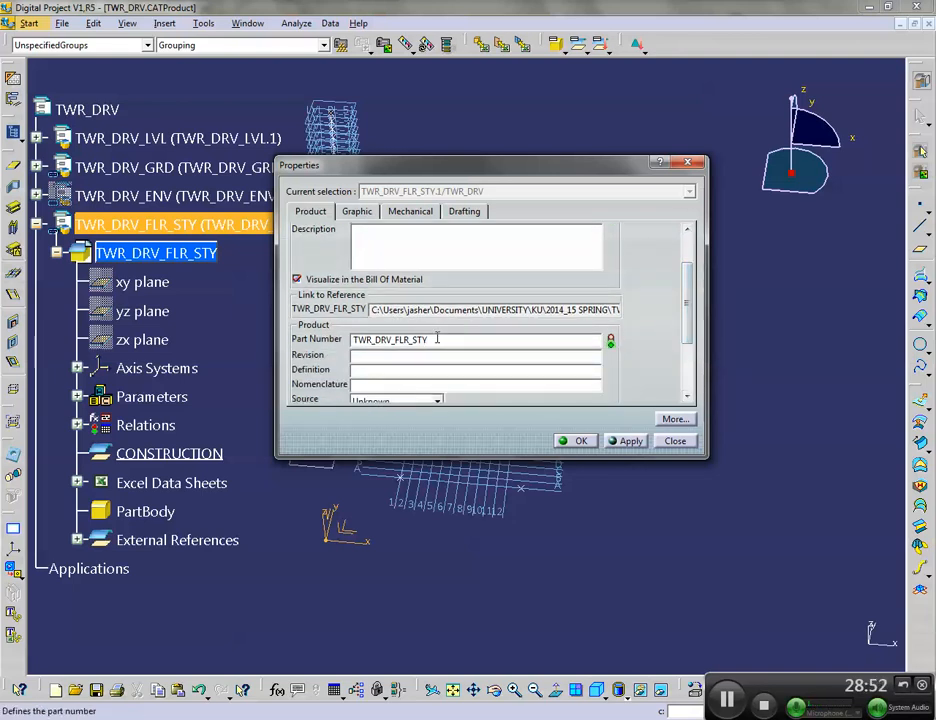
left_click_drag(441, 338, 286, 339)
type("TWR_DRV_FLR_INPUTS")
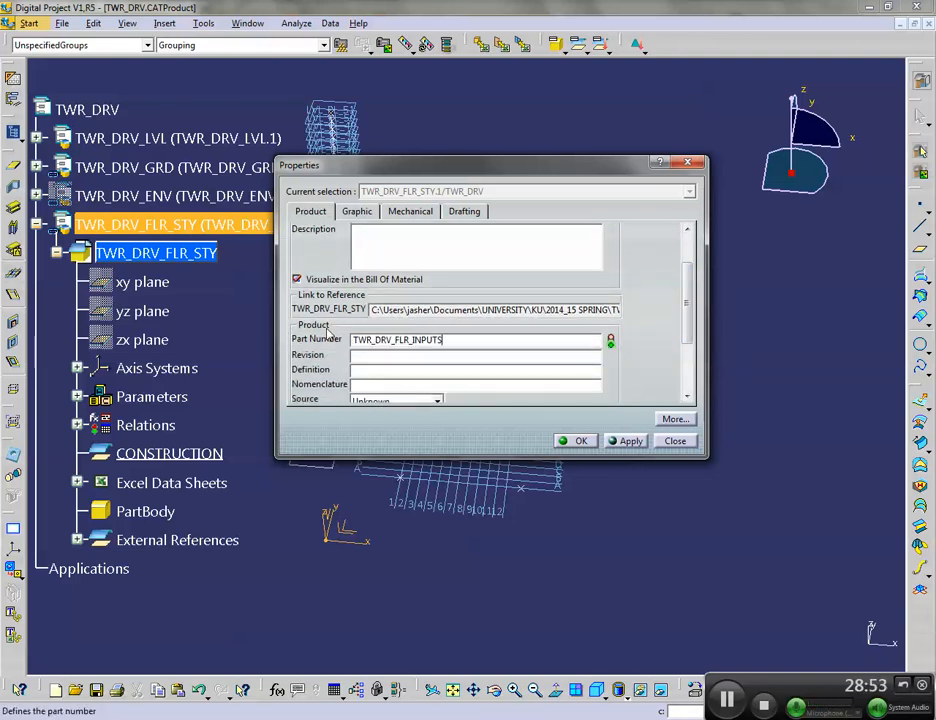
left_click(622, 442)
left_click(576, 441)
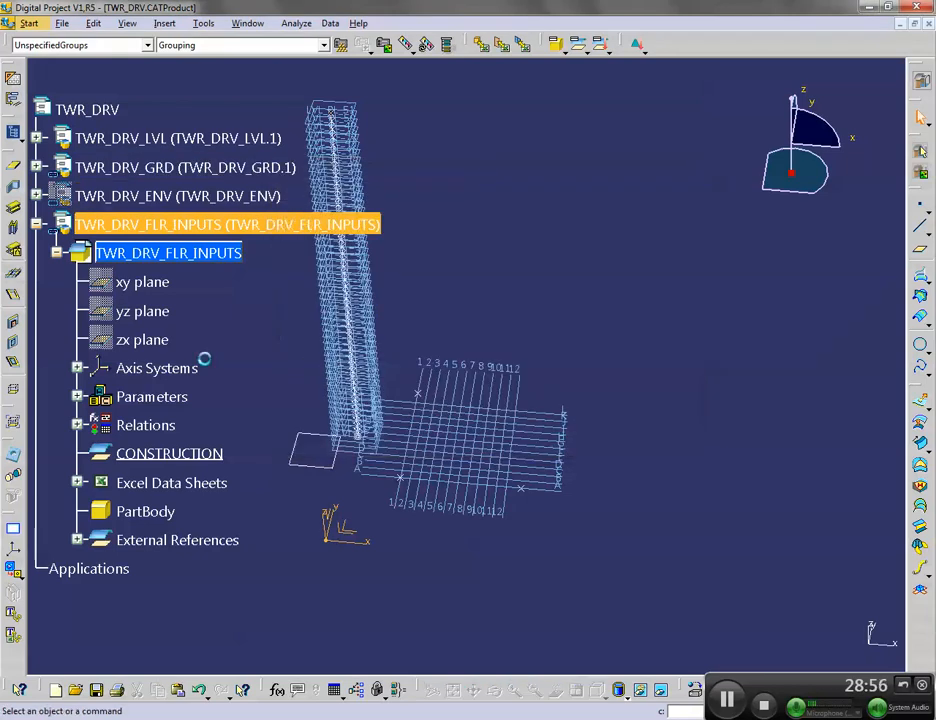
left_click(206, 361)
Save the renamed part as TWR_DRV_FLR_INPUTS.CATPart in the DRV folder, updating the links in session to the new name
double_click(234, 253)
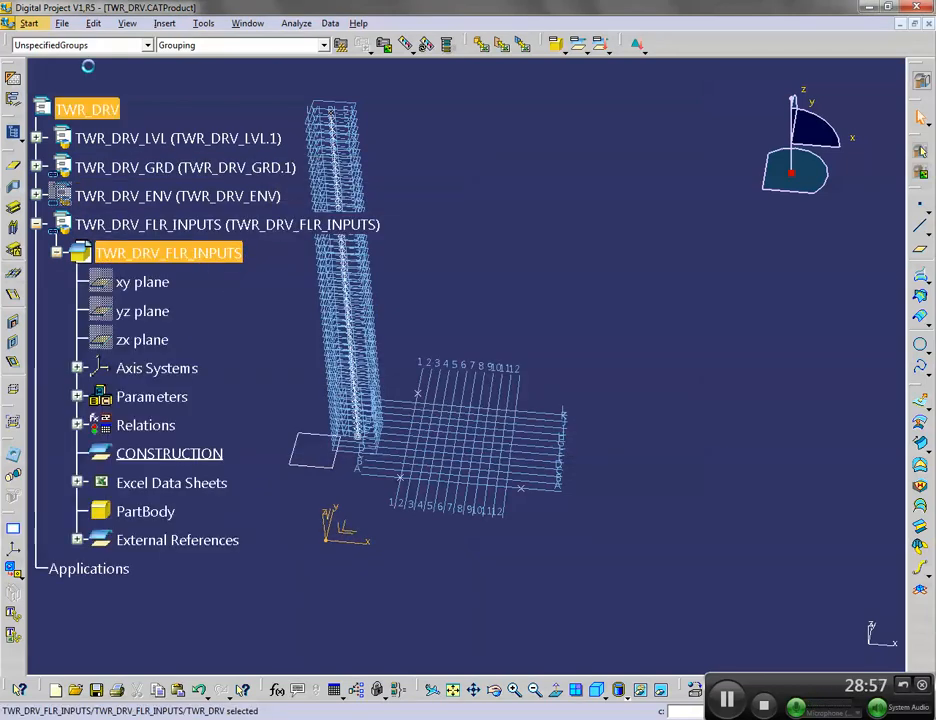
left_click(62, 23)
left_click(62, 137)
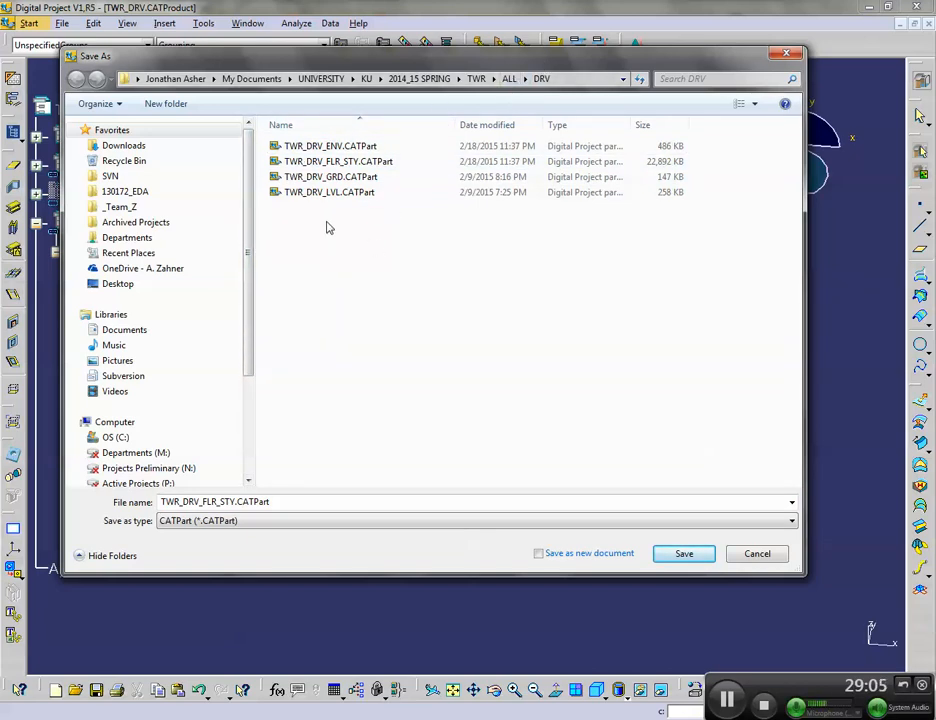
double_click(235, 502)
left_click_drag(235, 501, 121, 501)
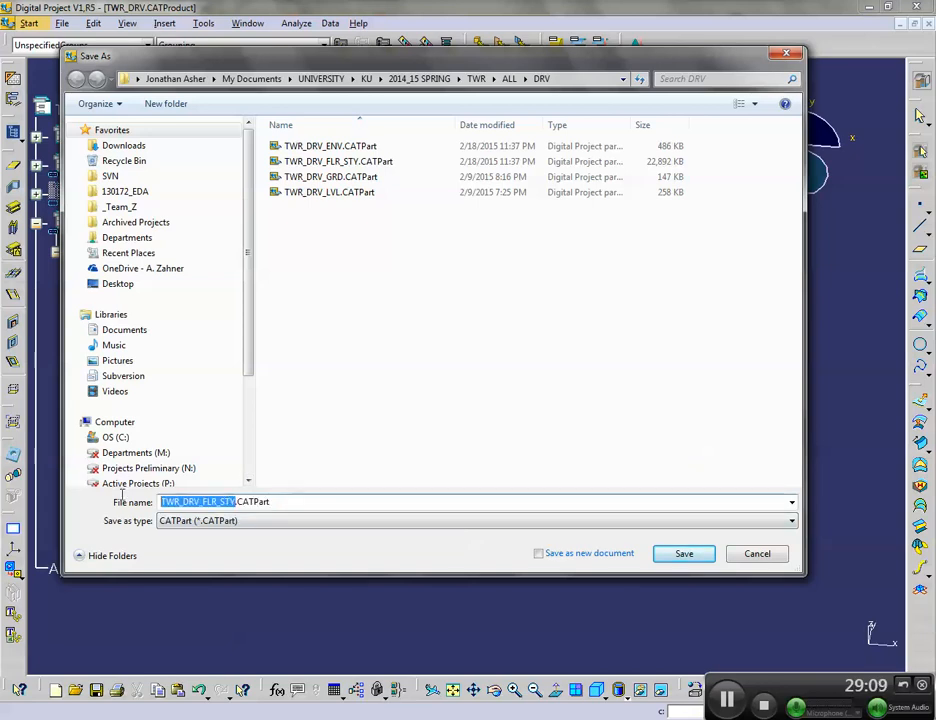
type("TWR_DRV_FLR_INPUTS")
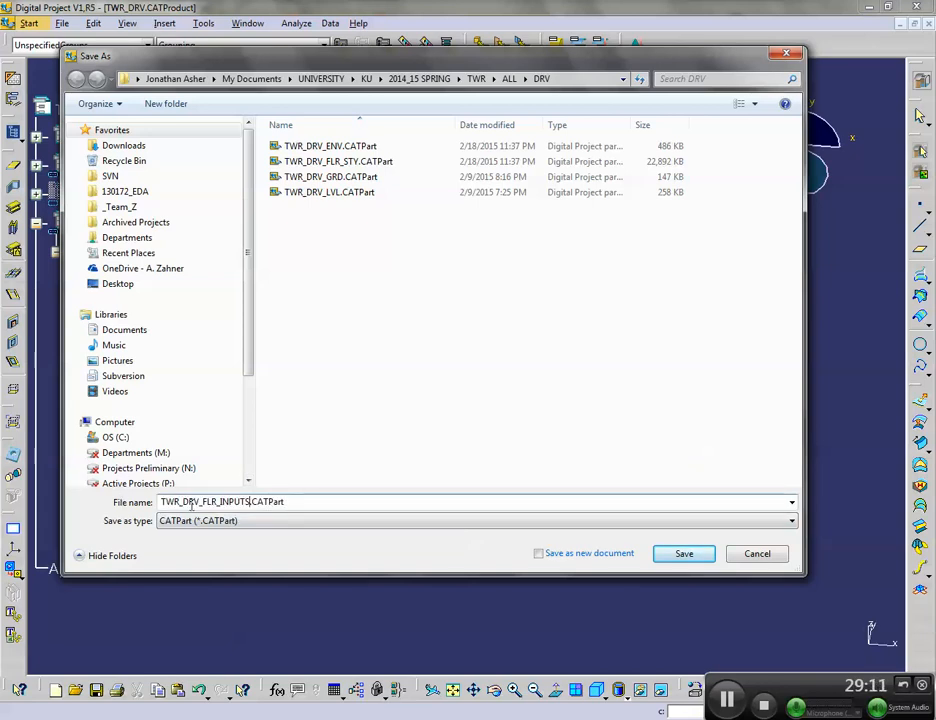
left_click(684, 554)
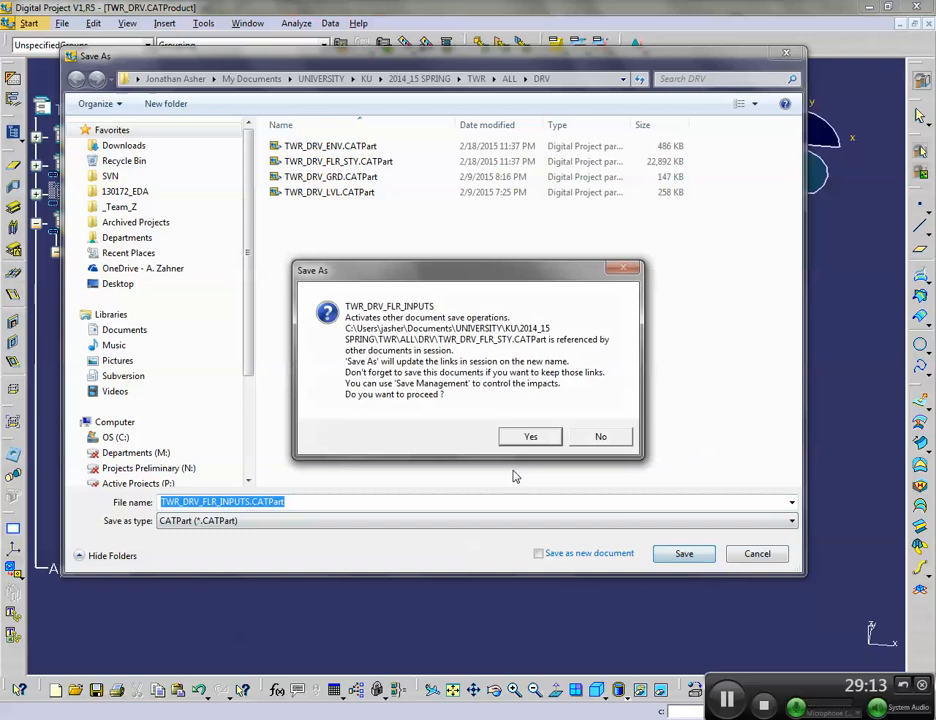
left_click(532, 437)
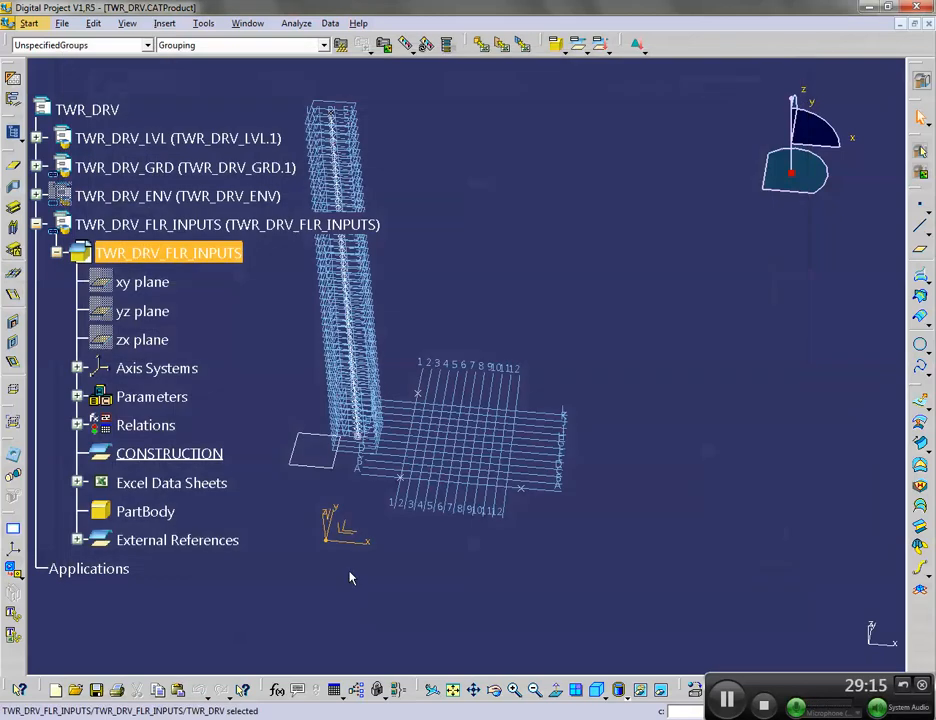
Examine the External References of TWR_DRV_FLR_INPUTS, from the level planes down to TWR_DRV_SRF
left_click(77, 540)
left_click(265, 100)
scroll(270, 115, "down", 10)
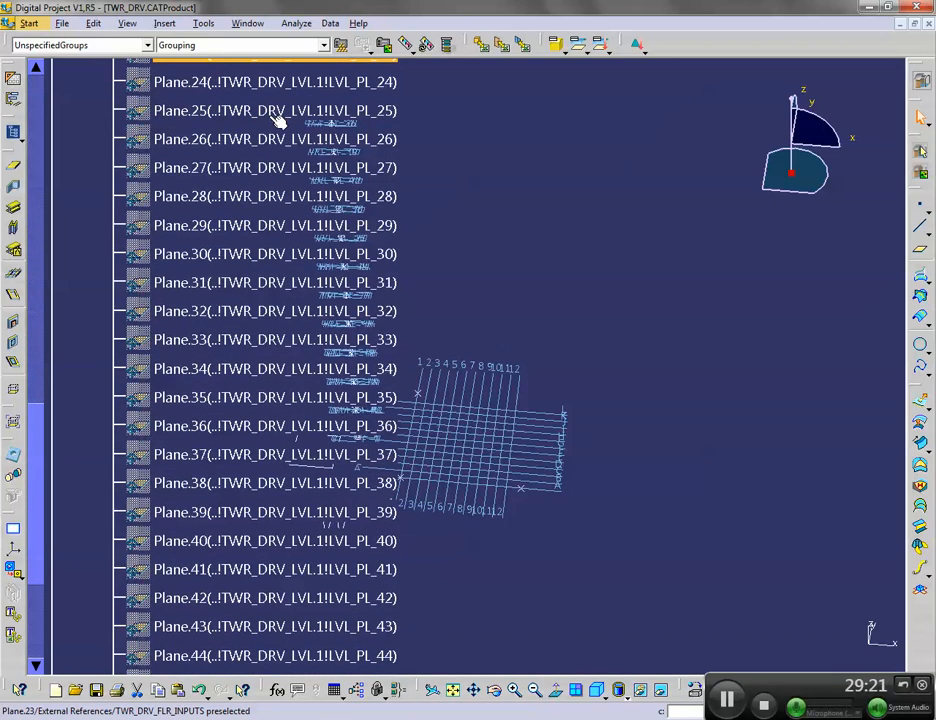
scroll(278, 130, "down", 4)
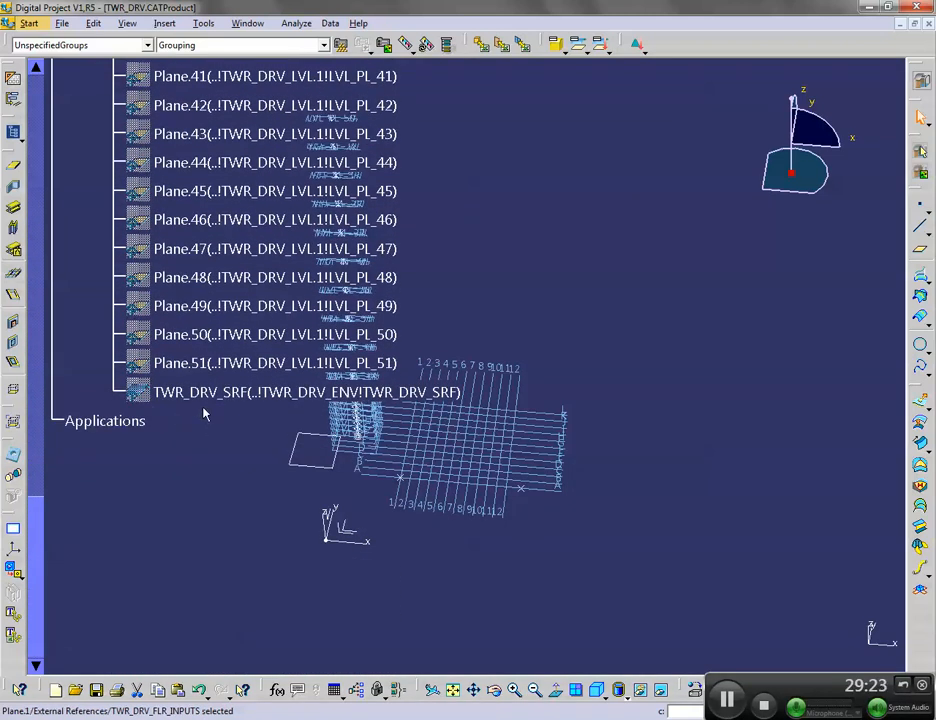
scroll(213, 390, "up", 15)
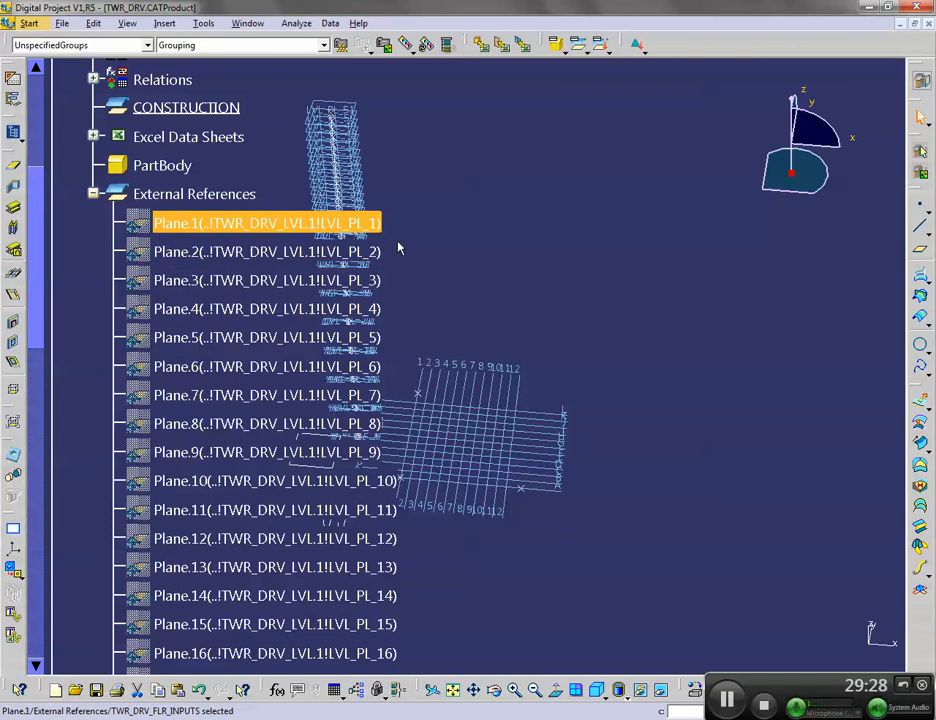
left_click(493, 230)
middle_click_drag(493, 230, 625, 219)
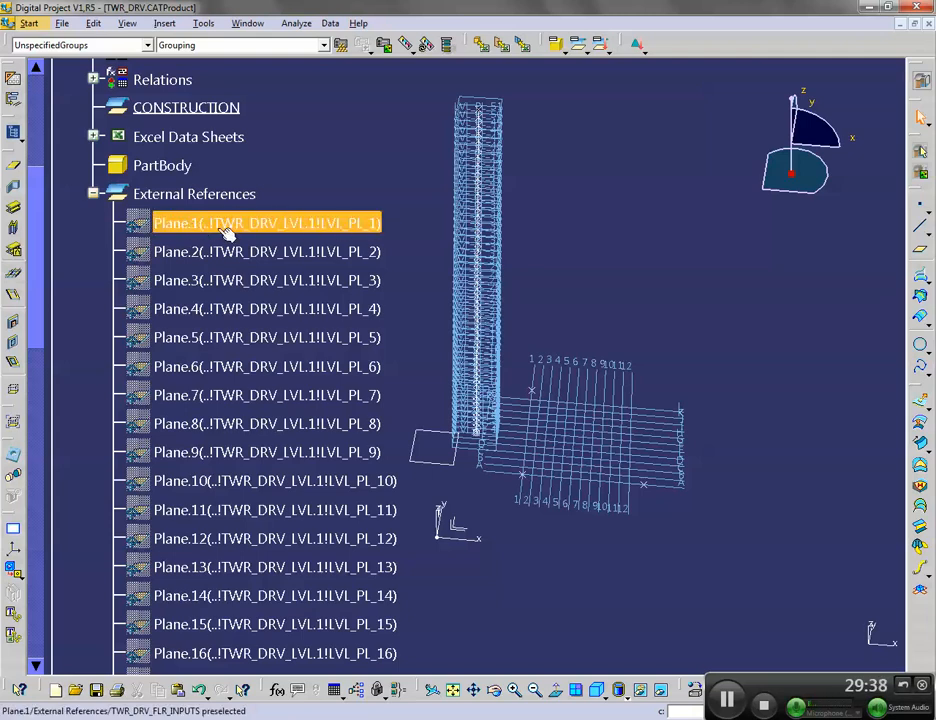
Start an Excel data sheet for the external references Plane.1 through Plane.51, adding Instance Name and Part Name as identifiers
left_click(368, 223)
scroll(352, 192, "down", 7)
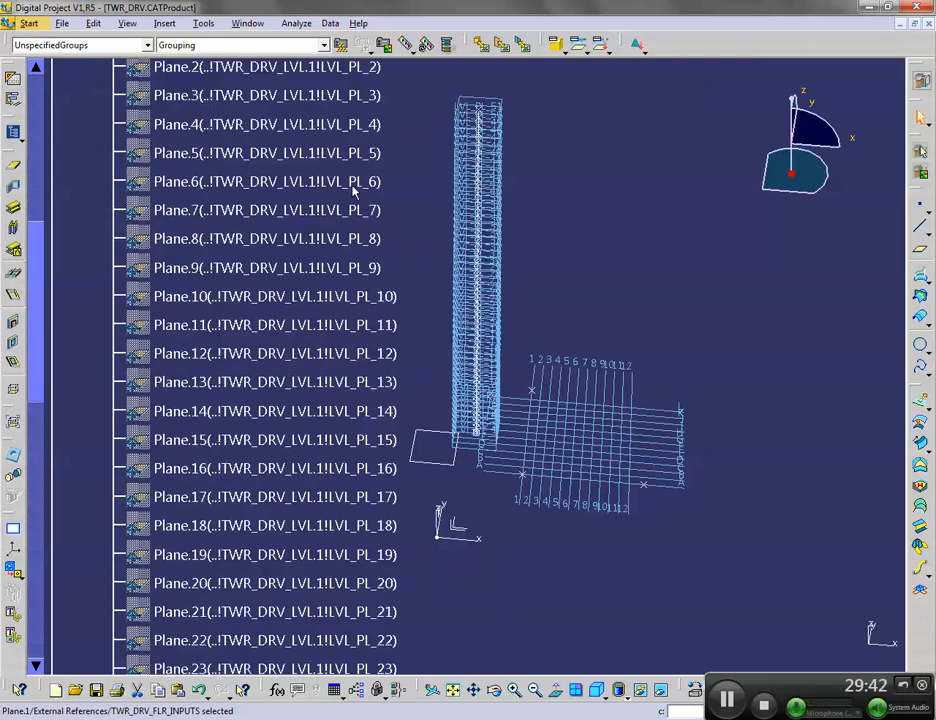
scroll(353, 192, "down", 6)
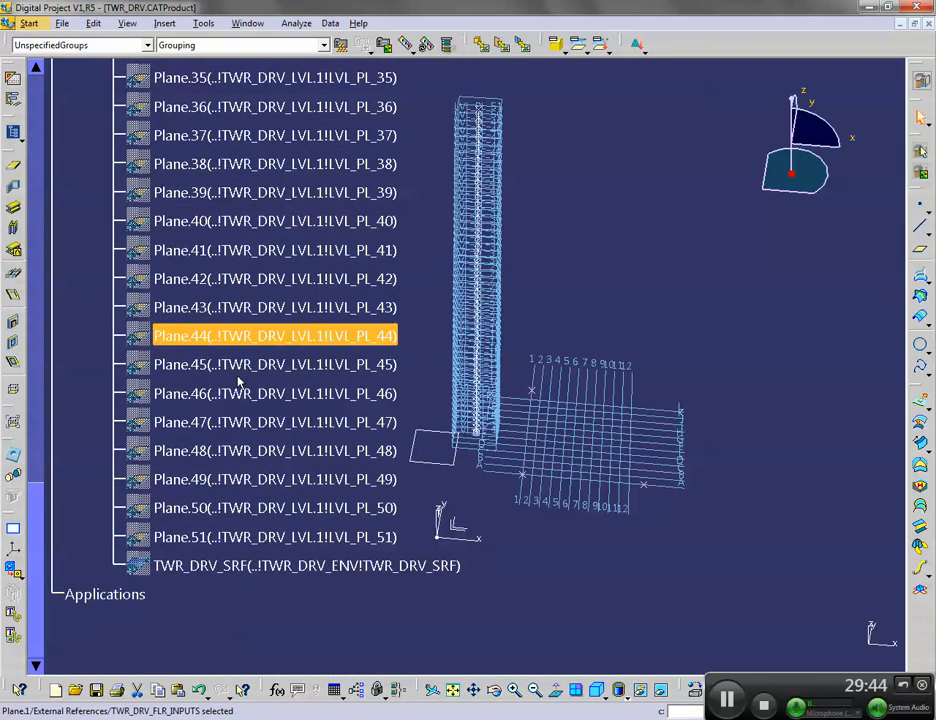
left_click(200, 538, "shift")
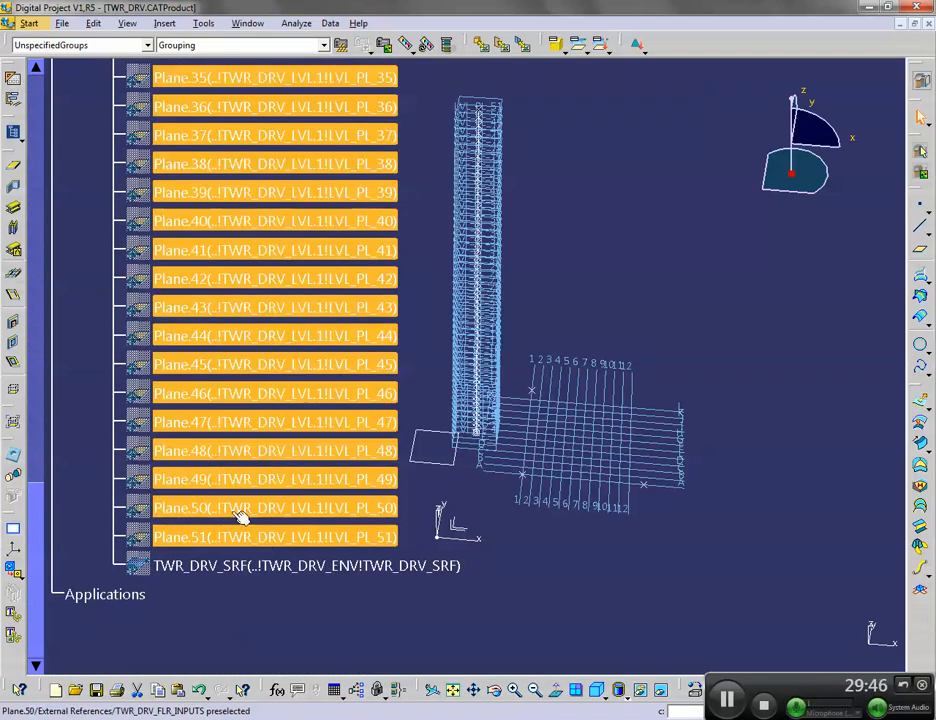
scroll(238, 458, "up", 13)
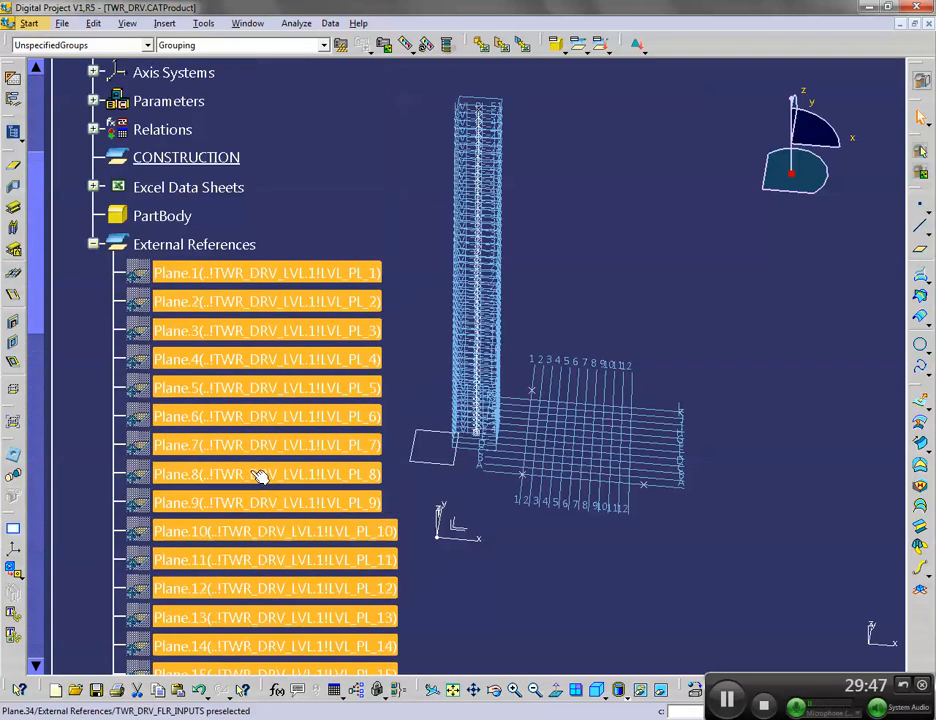
left_click(483, 45)
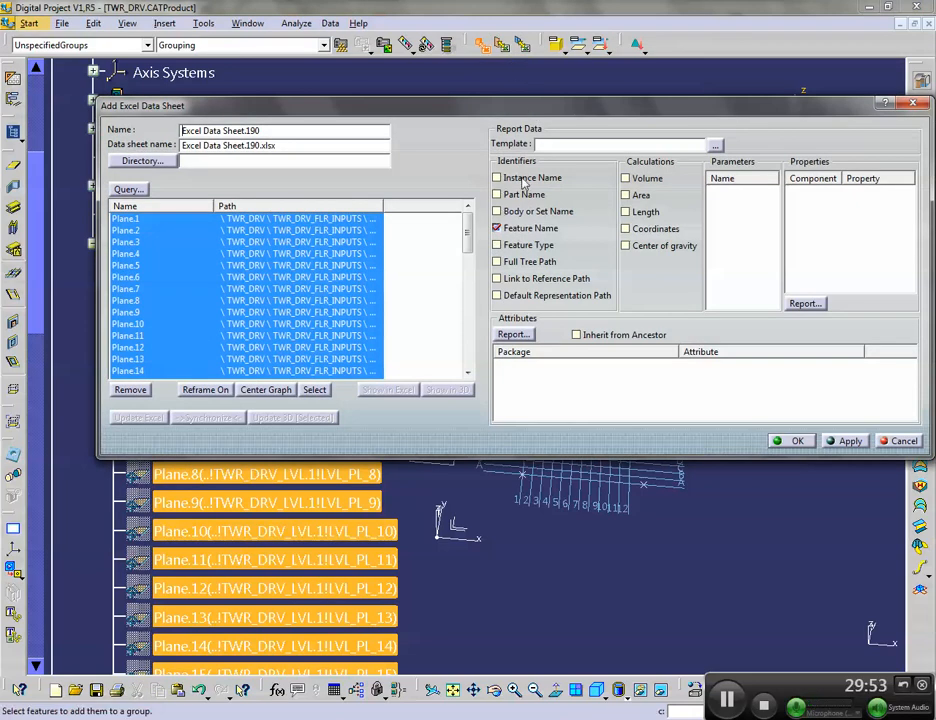
left_click(506, 176)
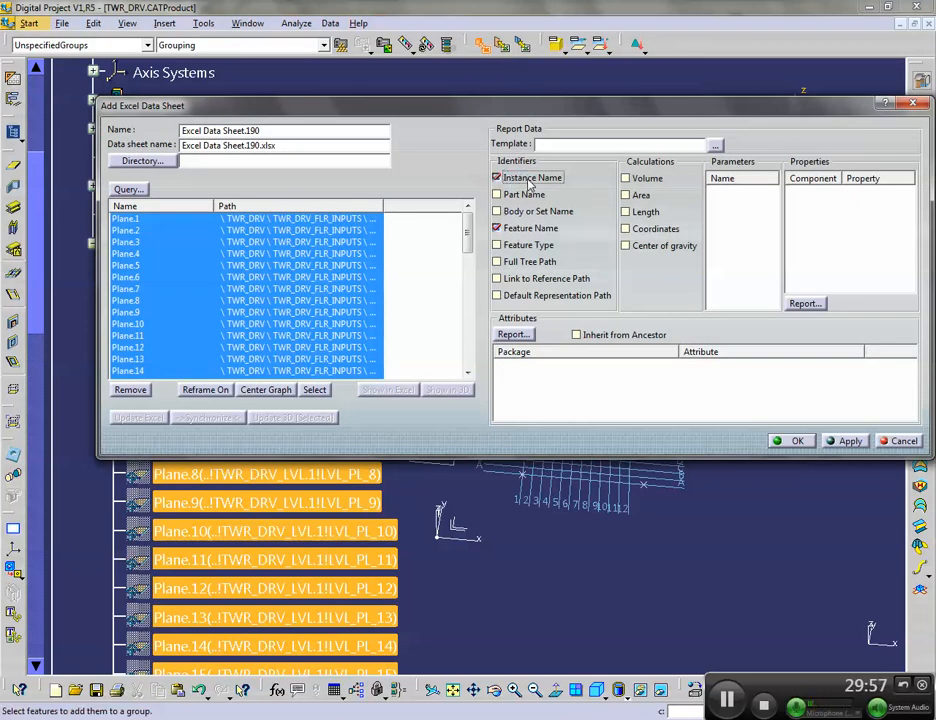
left_click(523, 196)
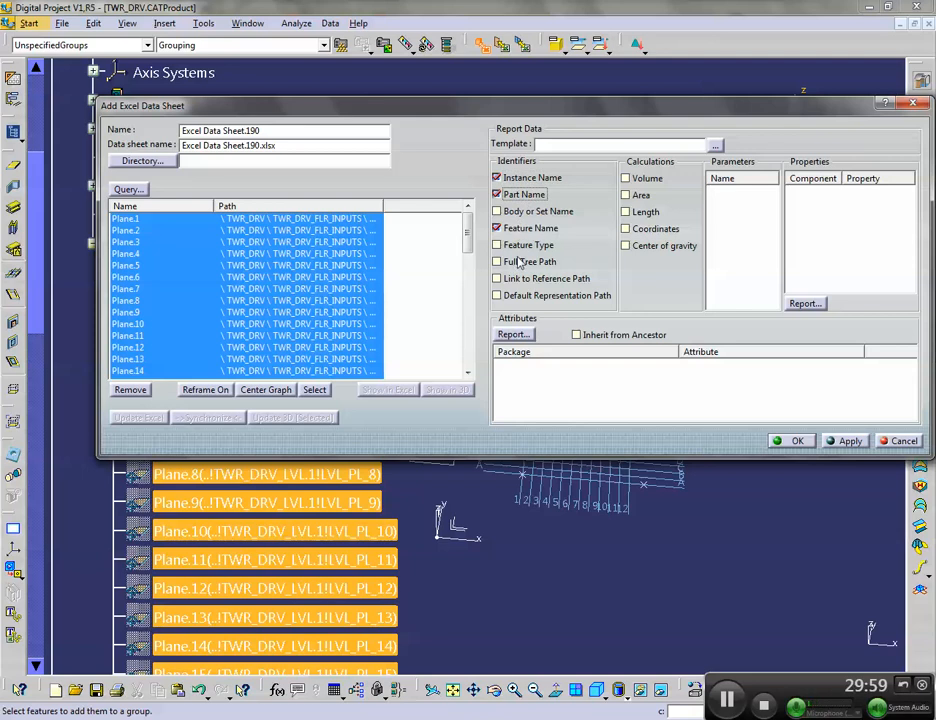
Generate an Excel data sheet of the planes with Body or Set Name added to the identifiers, and fit the name columns to their contents
left_click(535, 211)
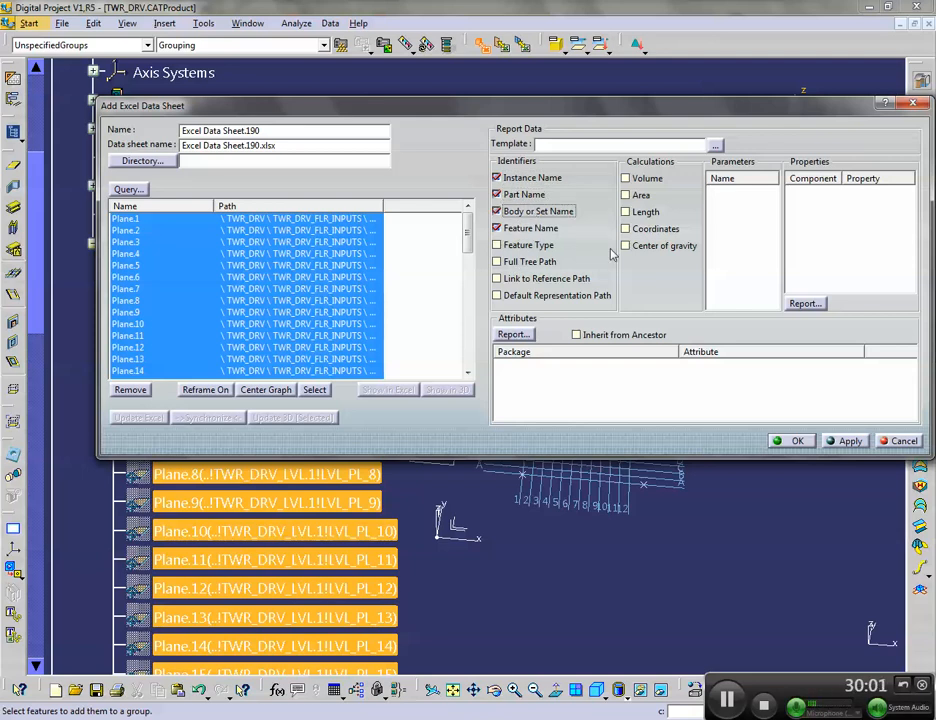
left_click(850, 441)
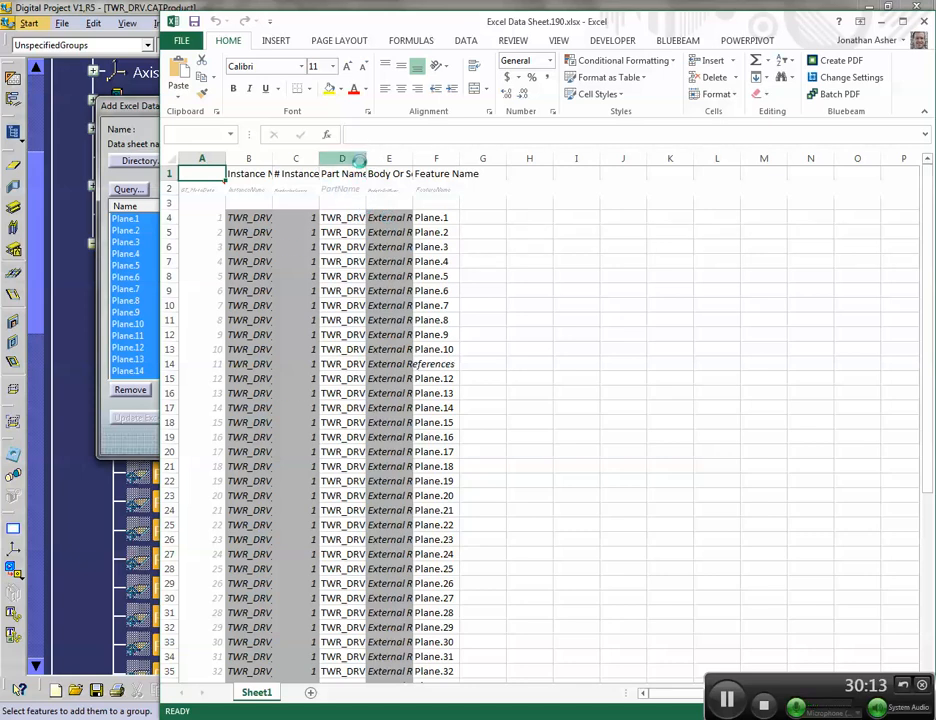
double_click(366, 158)
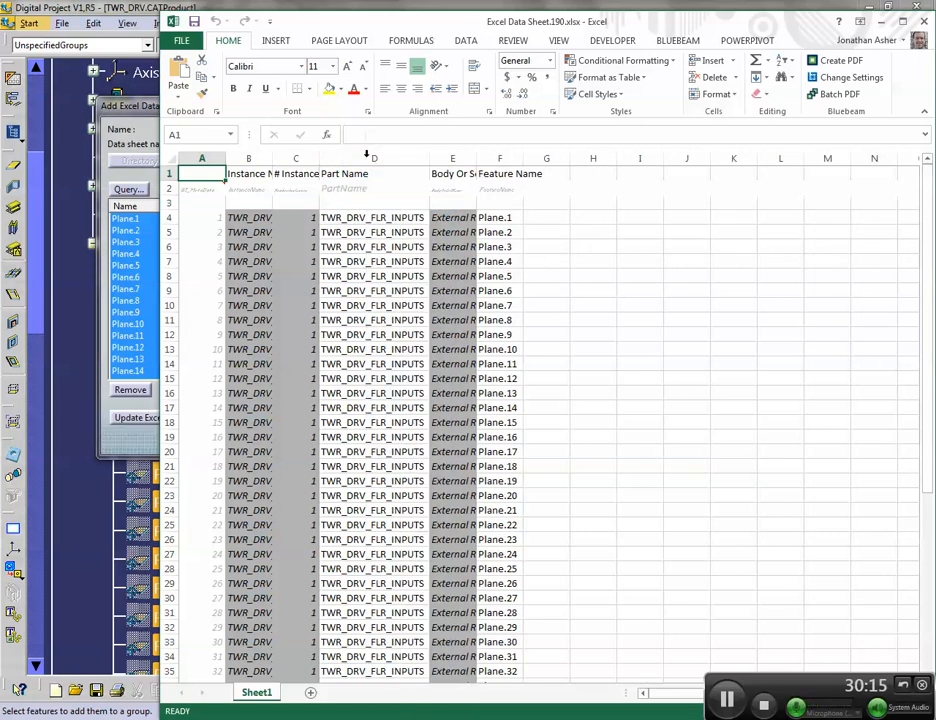
double_click(272, 158)
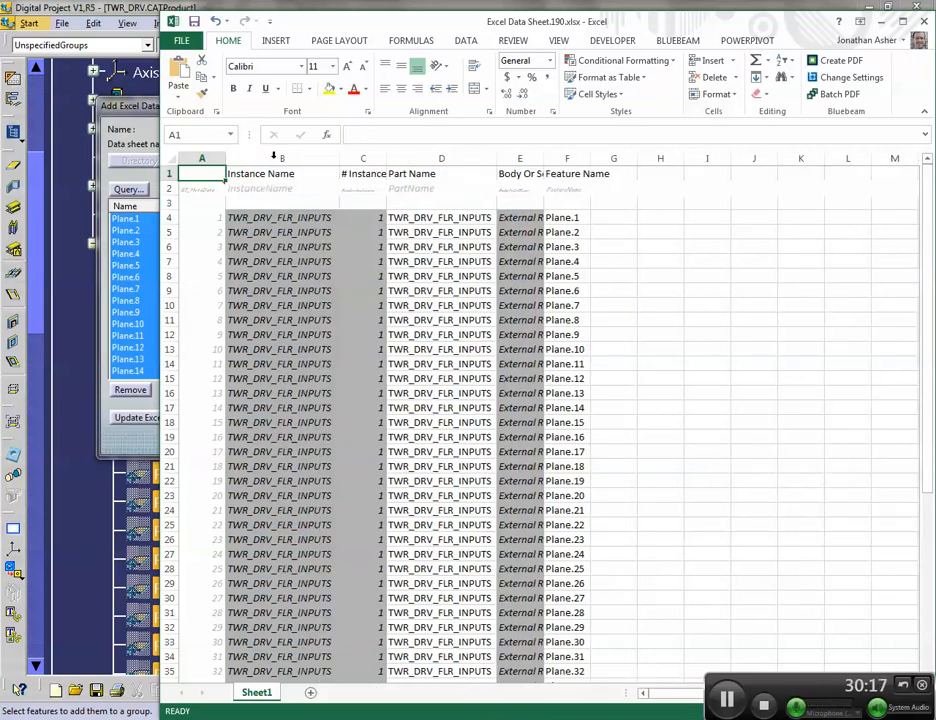
double_click(544, 158)
Examine the instance, part, body or set, and feature name entries exported for the first plane
left_click(627, 218)
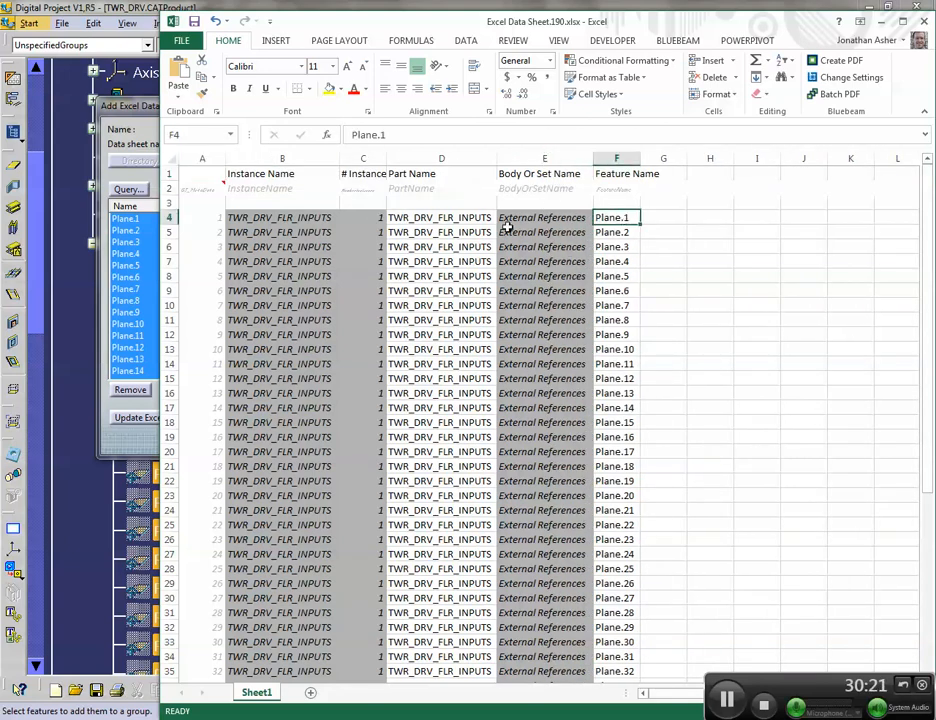
left_click(448, 219)
left_click(285, 218)
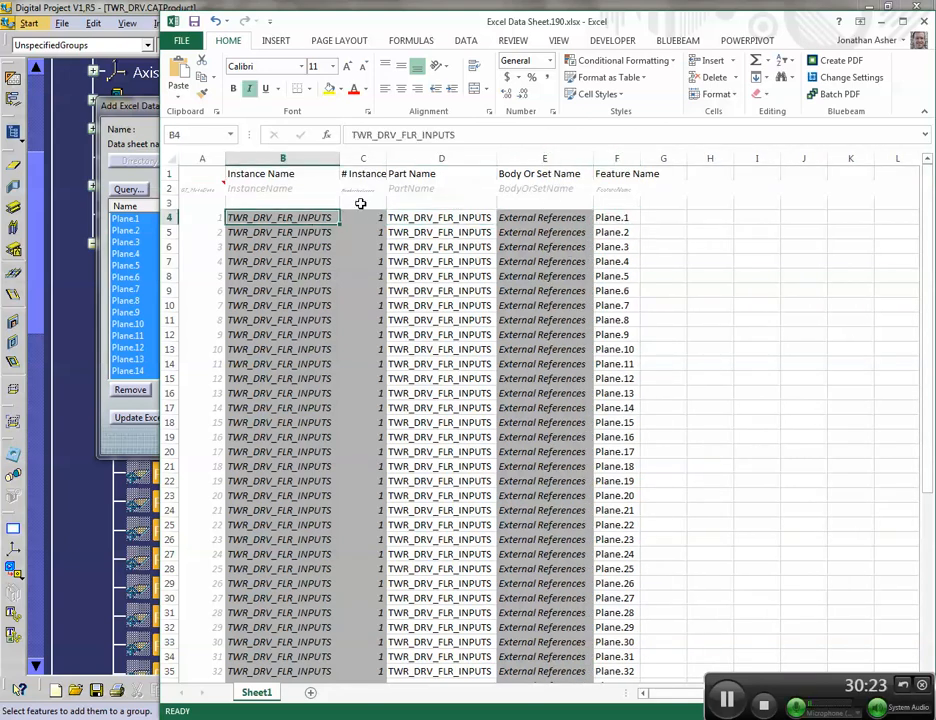
left_click_drag(357, 50, 449, 495)
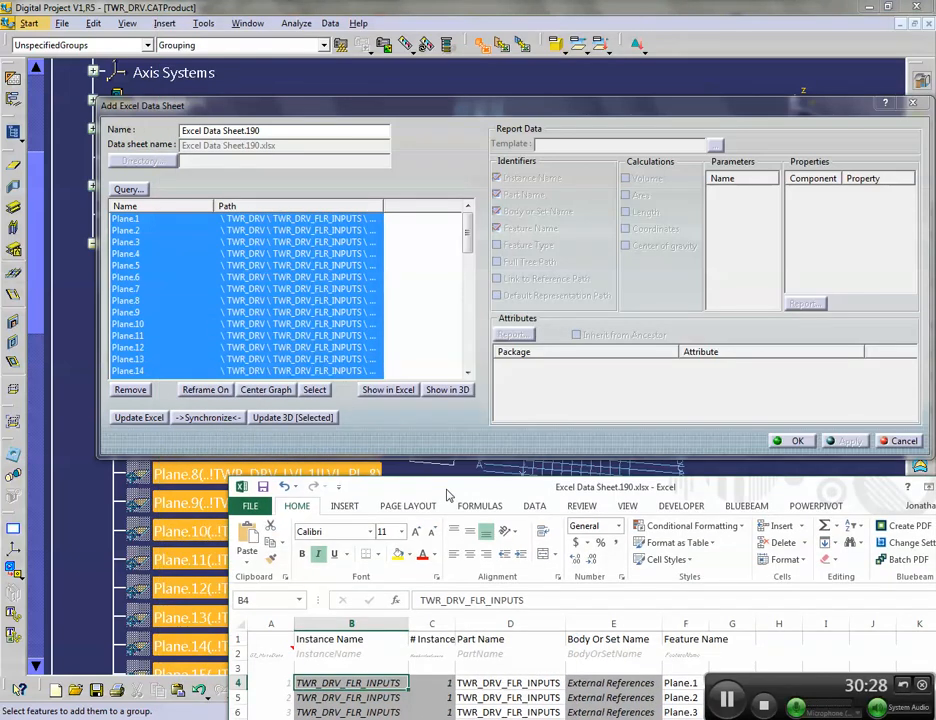
left_click_drag(448, 495, 350, 62)
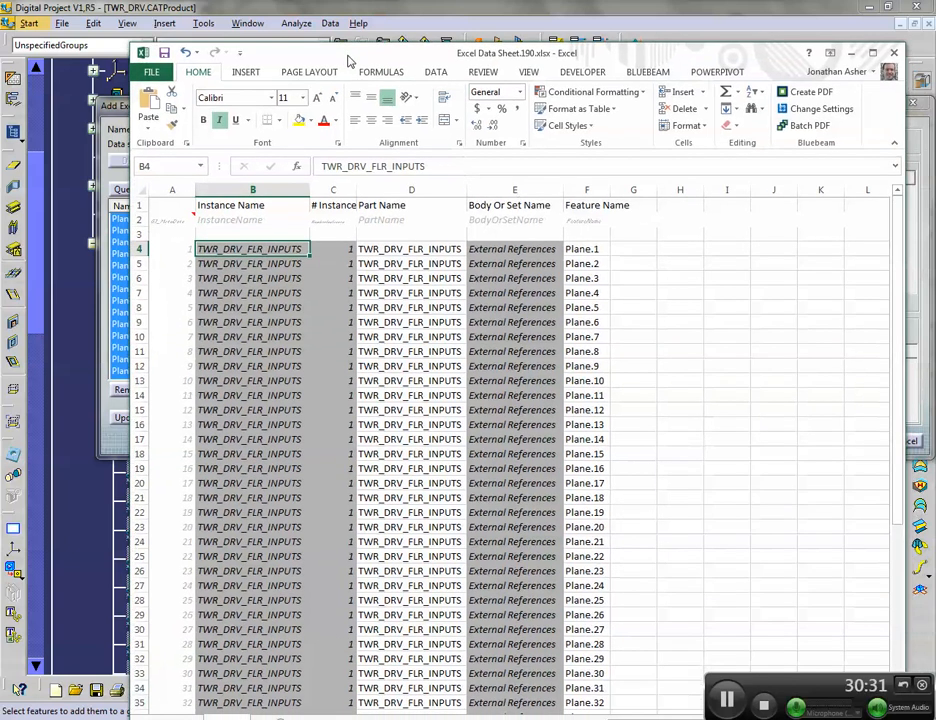
left_click(439, 252)
left_click(597, 248)
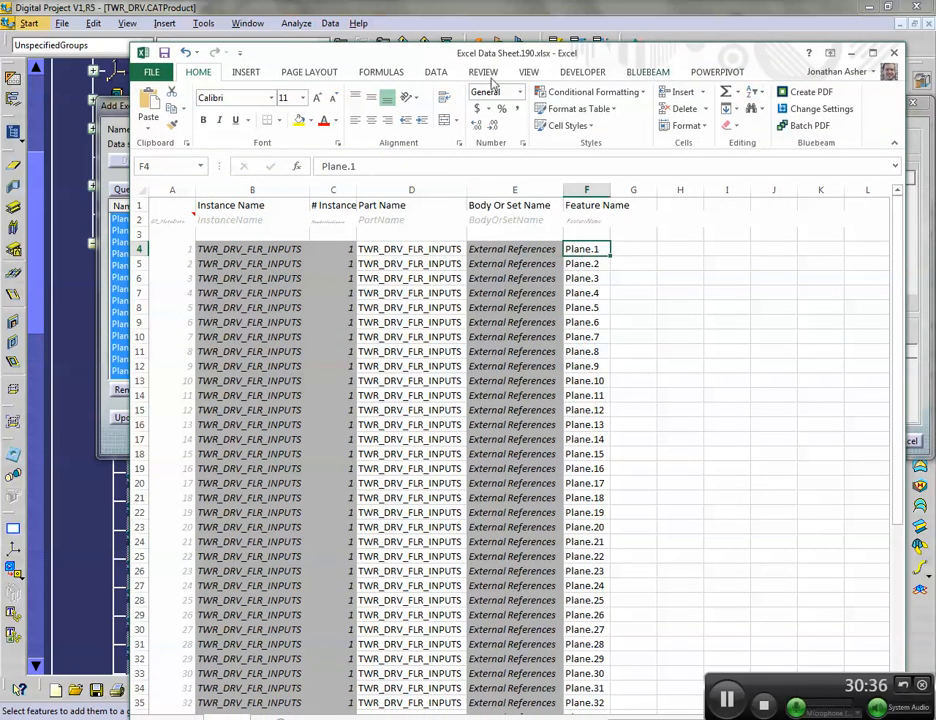
double_click(356, 184)
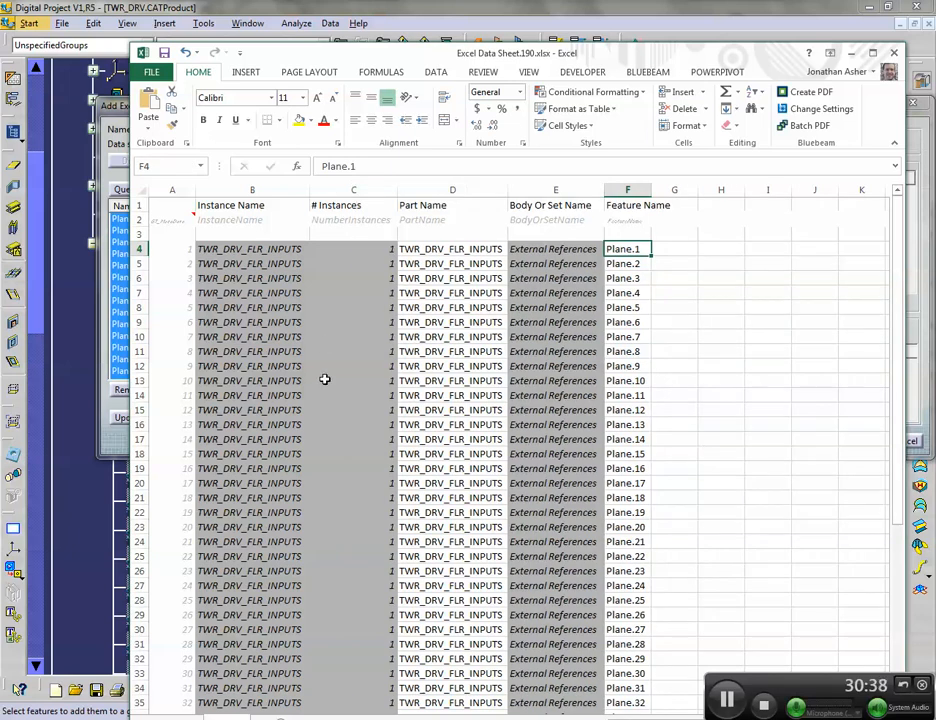
Close the Excel Data Sheet.190 workbook without saving and cancel its data sheet definition
left_click(893, 52)
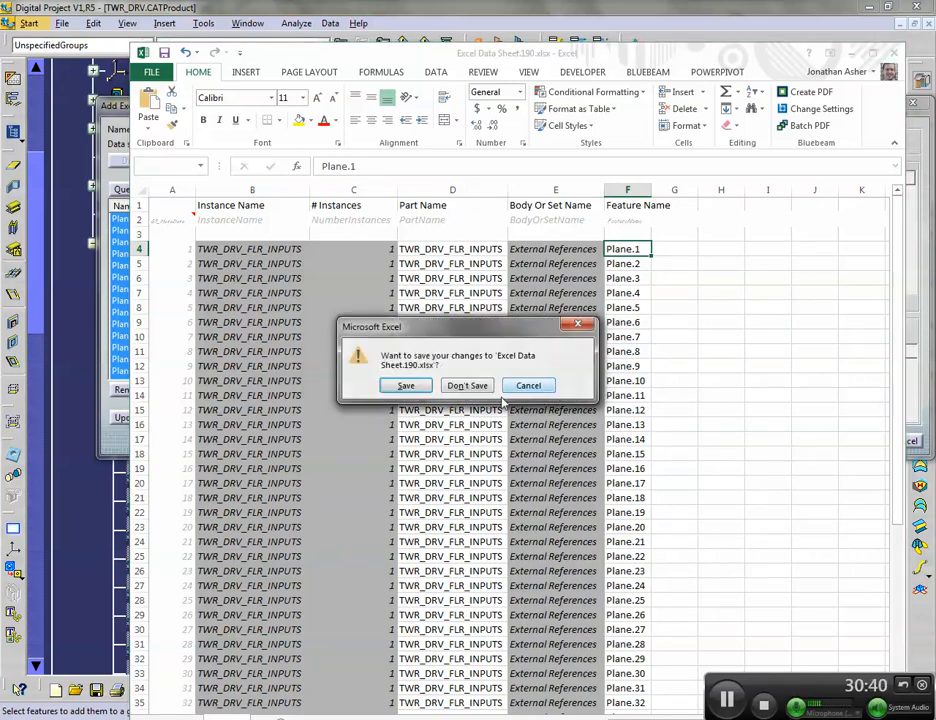
left_click(467, 385)
left_click(897, 441)
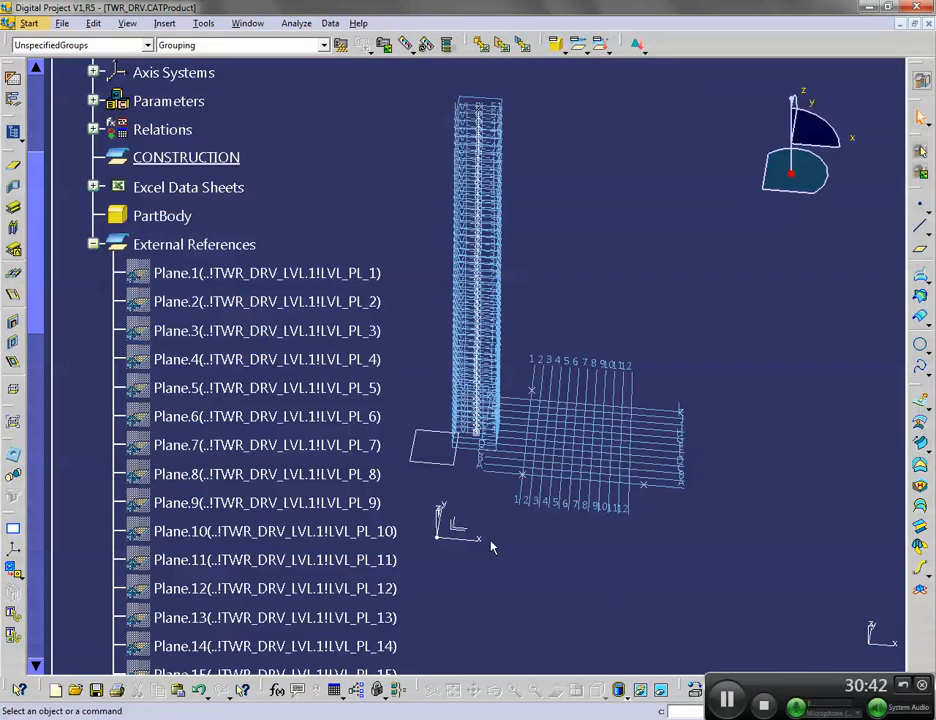
Generate an Excel data sheet for planes 1 to 51 under External References, with Feature Name, Full Tree Path and Link to Reference Path
scroll(330, 390, "down", 7)
scroll(343, 420, "down", 6)
left_click(270, 598, "shift")
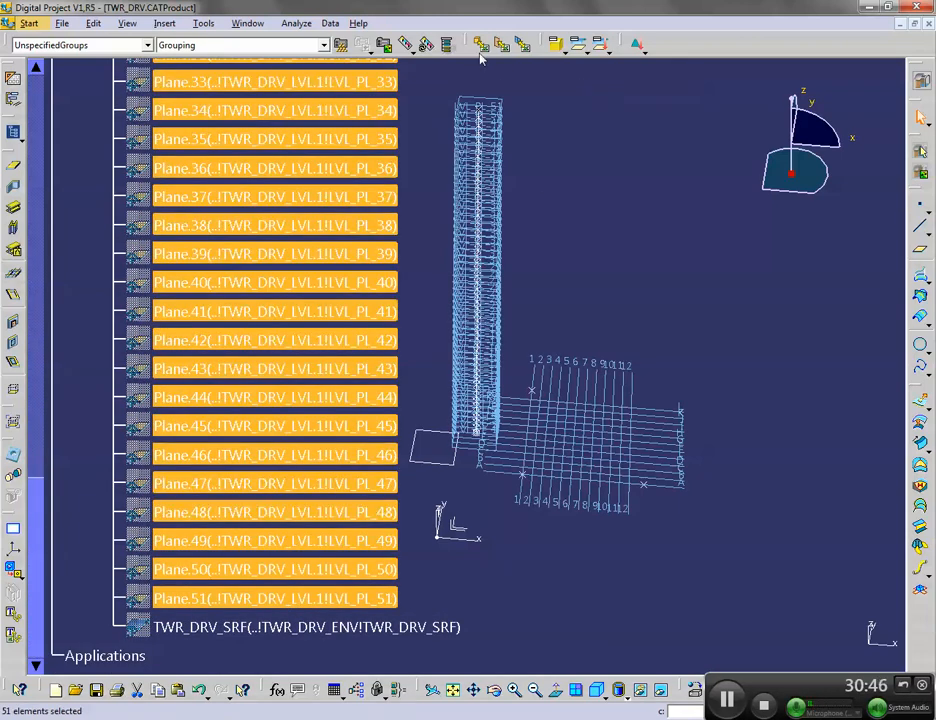
left_click(483, 48)
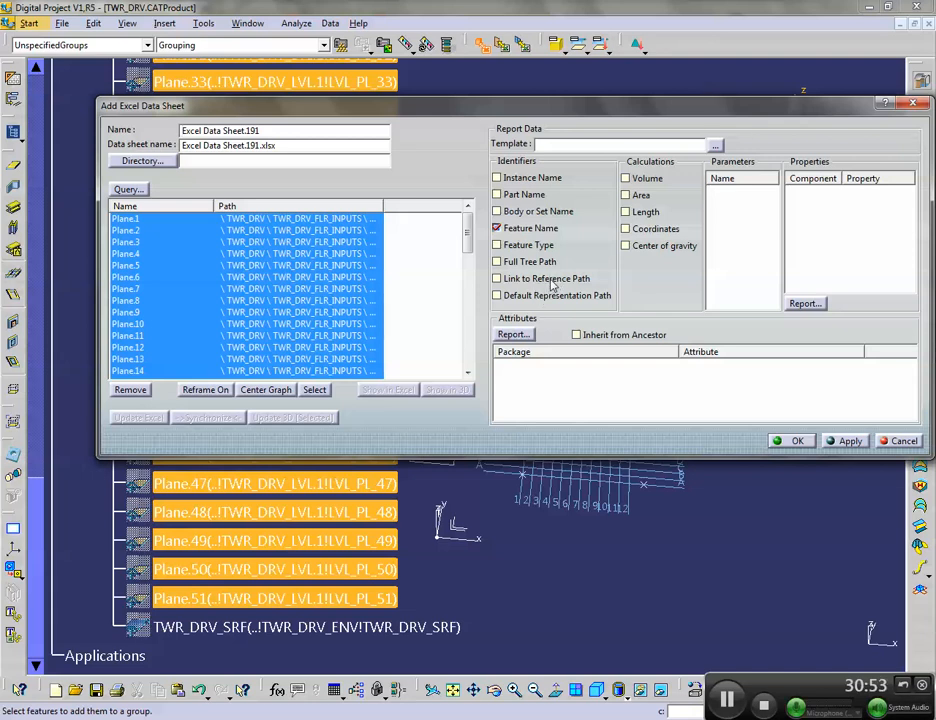
left_click(538, 282)
left_click(530, 262)
left_click(849, 441)
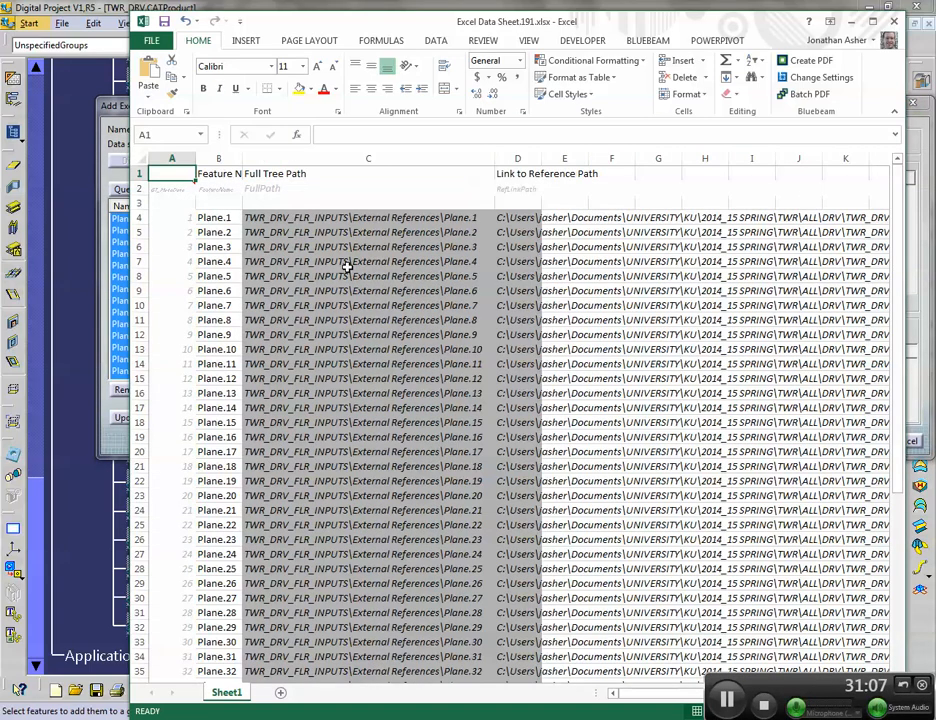
Move the workbook beside the specification tree and enter LVL_PL_1 and LVL_PL_2 as the first two feature names in B4 and B5
scroll(471, 263, "down", 11)
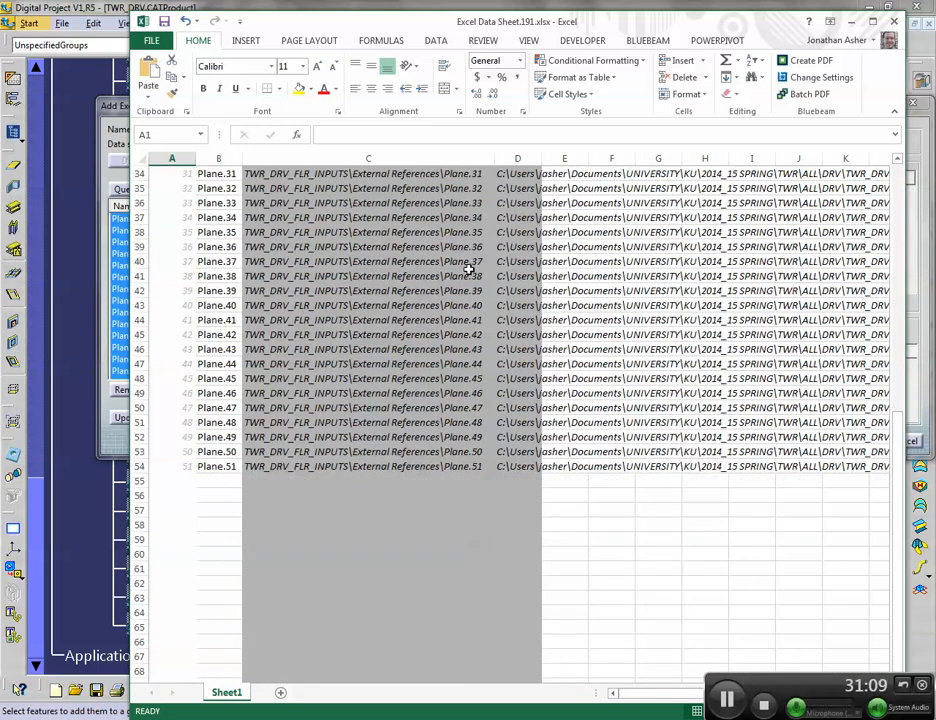
scroll(450, 260, "up", 11)
left_click_drag(258, 18, 598, 33)
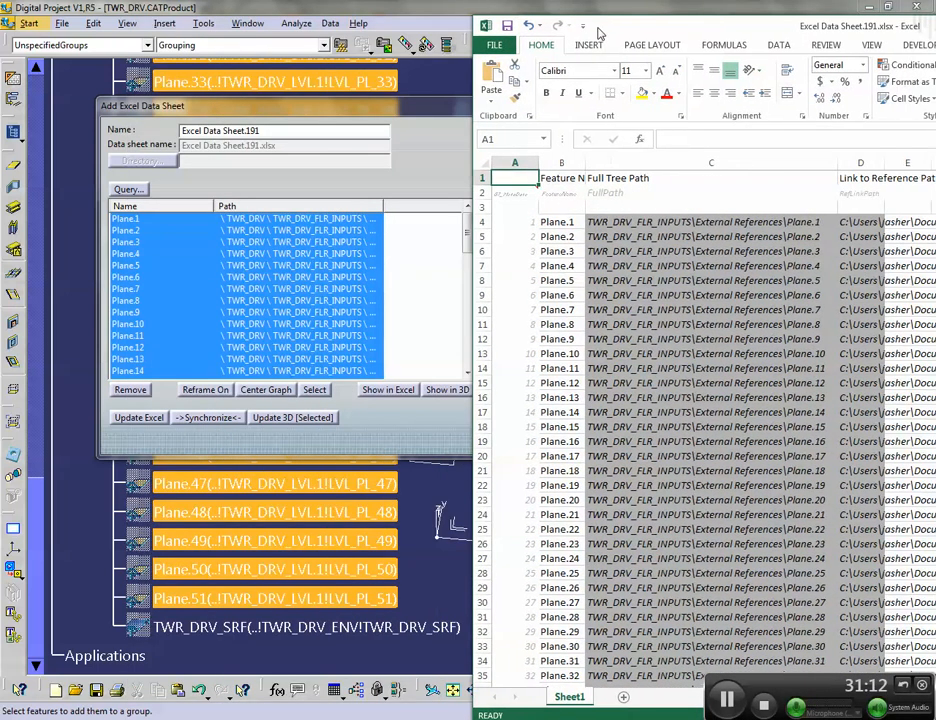
left_click(559, 221)
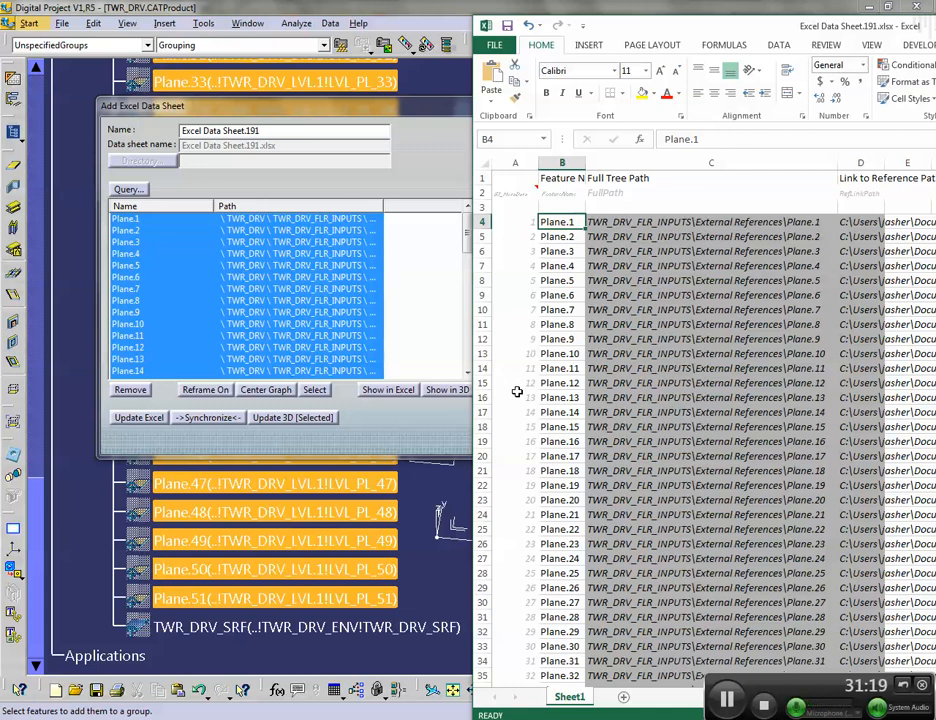
type("LVL_PL_1")
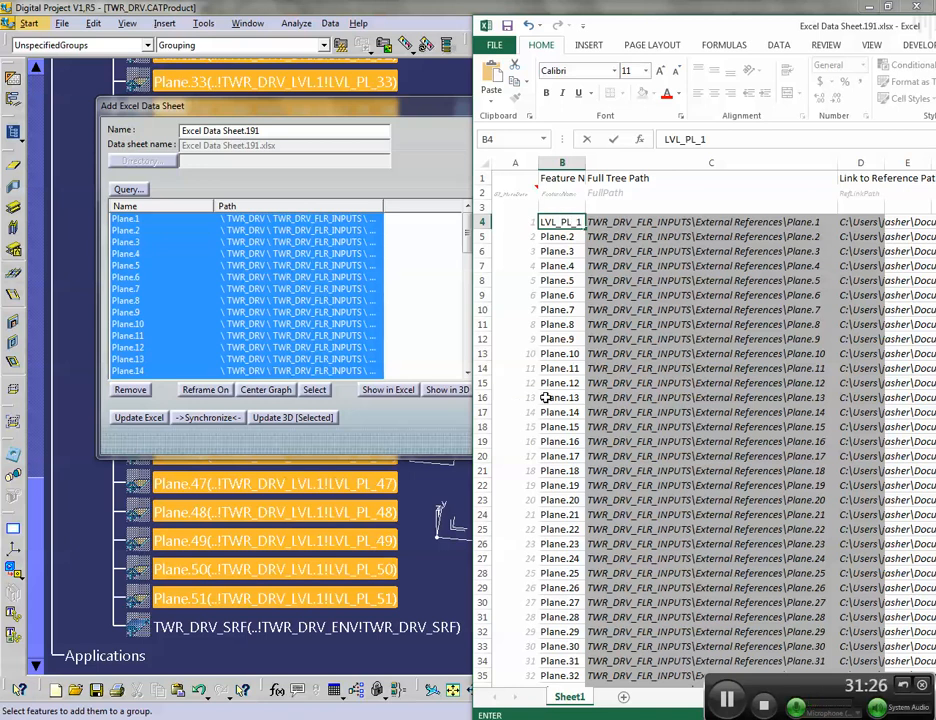
key("Return")
type("LVL_PL_2")
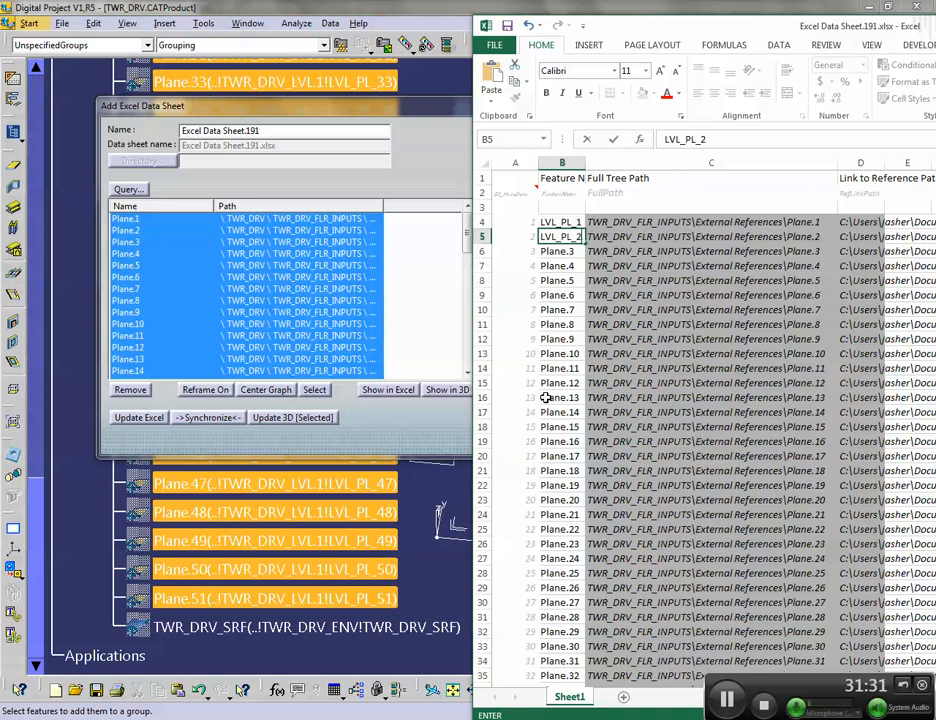
key("Return")
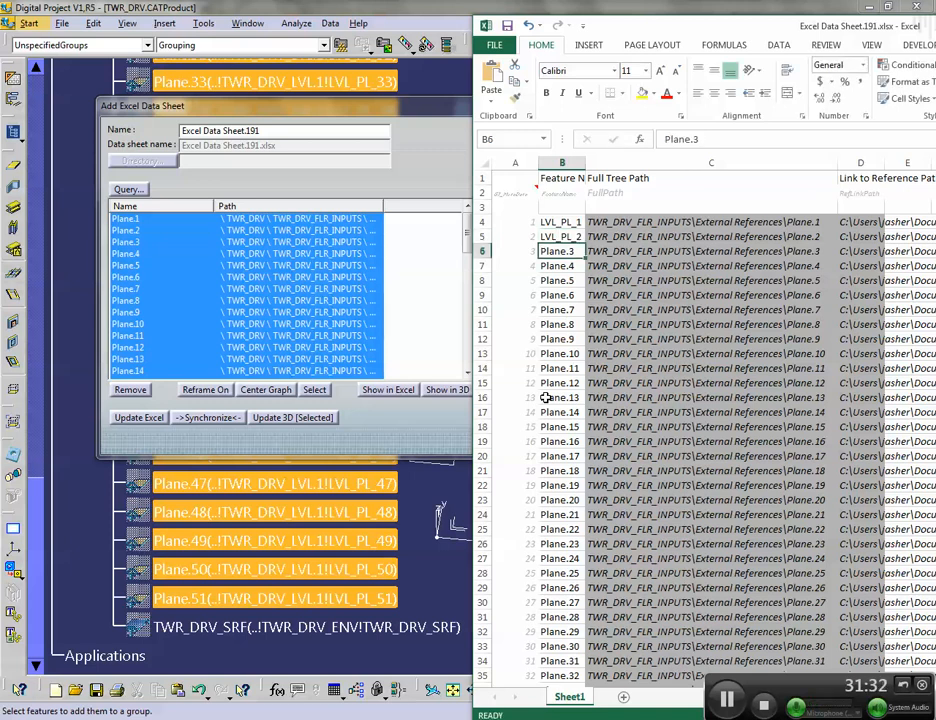
Extend the feature name series through LVL_PL_51 in B54 and fit the column width to the names
left_click_drag(560, 222, 593, 674)
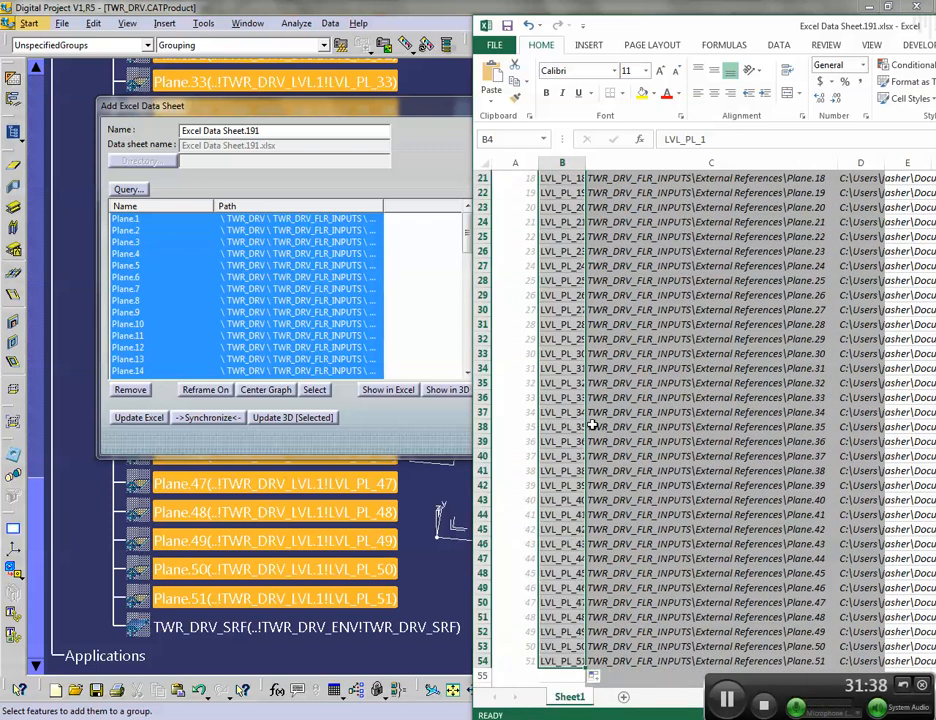
double_click(590, 163)
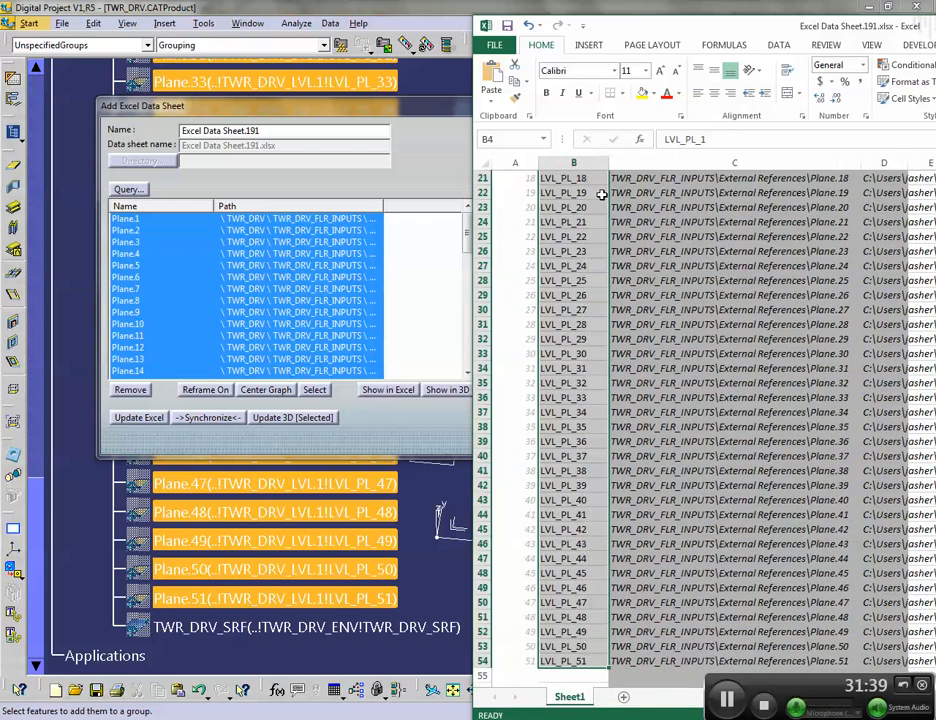
scroll(597, 319, "down", 4)
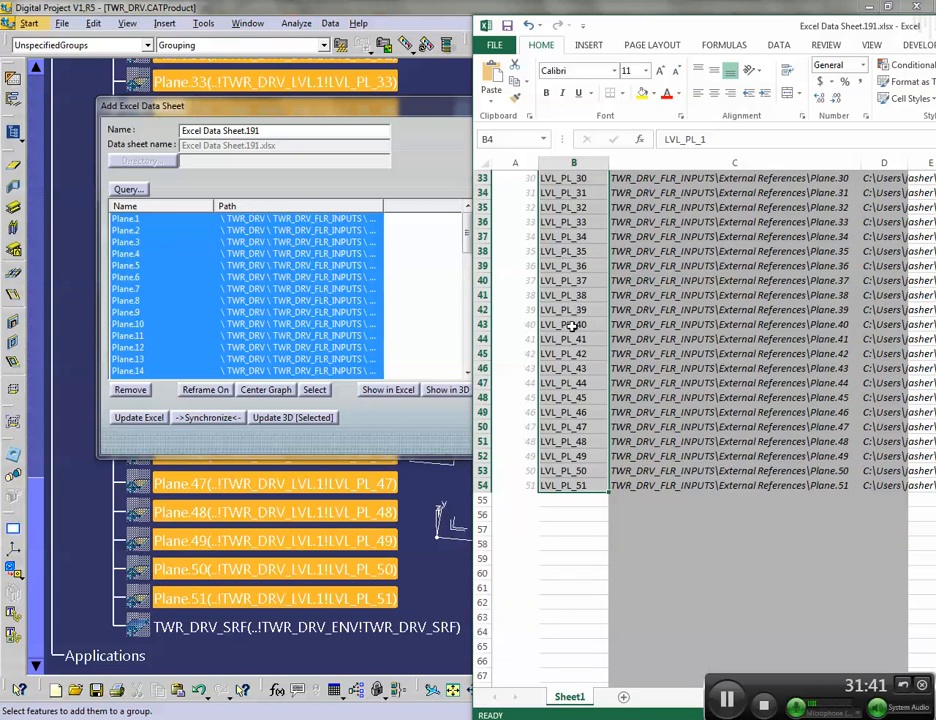
left_click(584, 540)
scroll(572, 480, "up", 10)
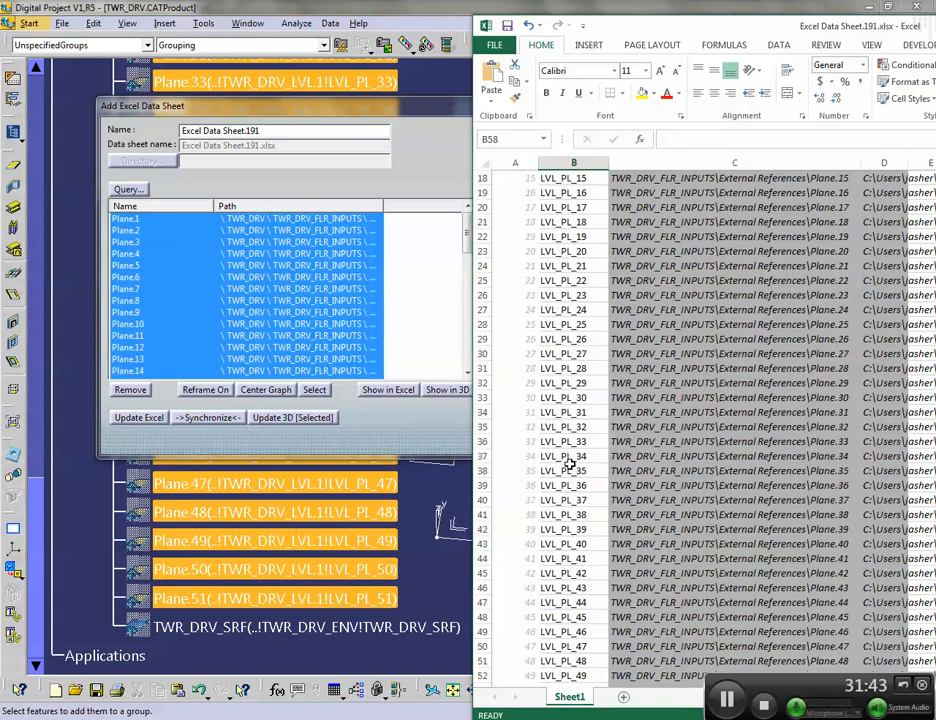
Synchronize the edited feature names with the 3D model, and close the workbook and data sheet definition without saving them
left_click(425, 126)
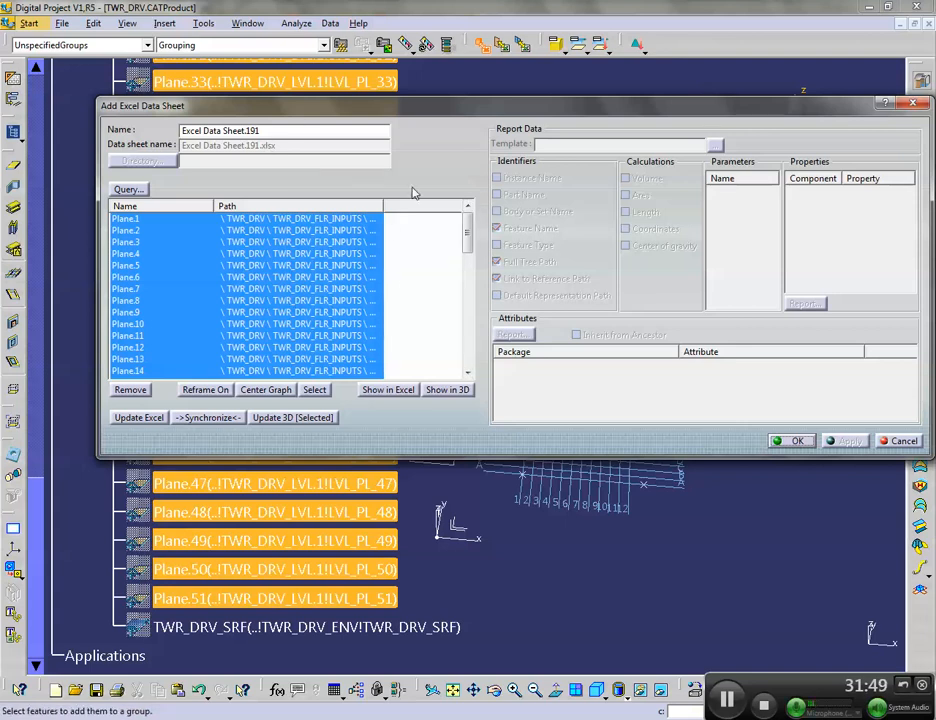
left_click(224, 418)
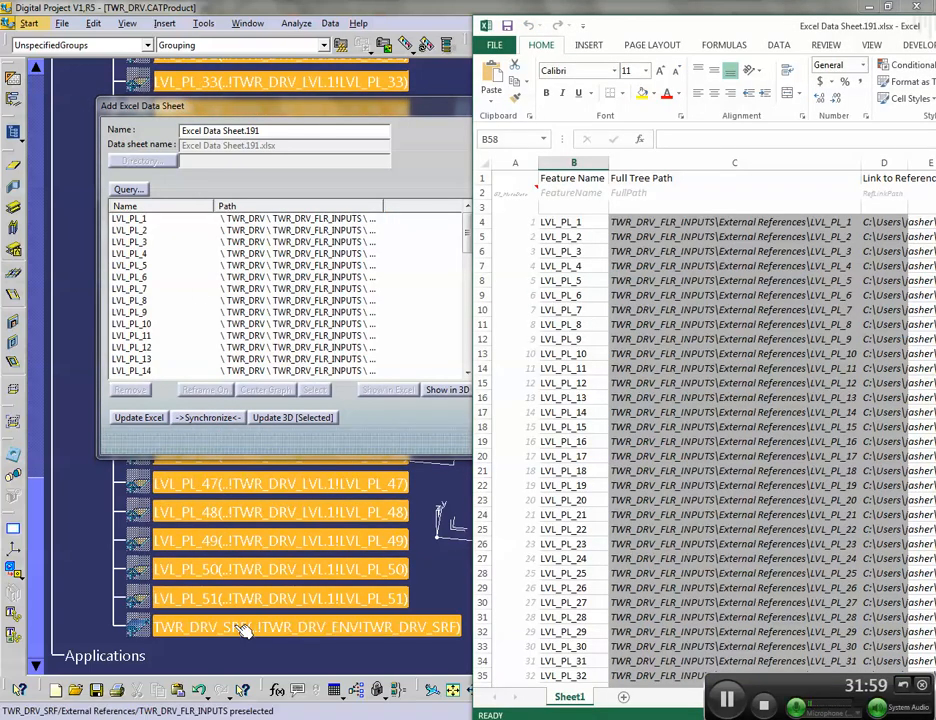
left_click_drag(806, 27, 452, 38)
left_click(881, 36)
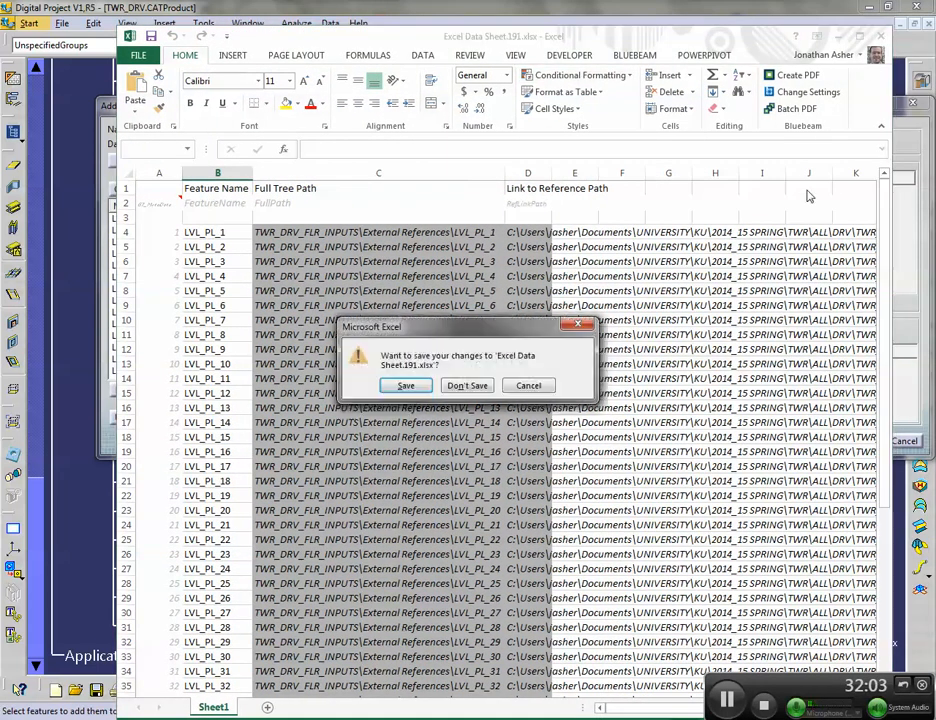
left_click(468, 386)
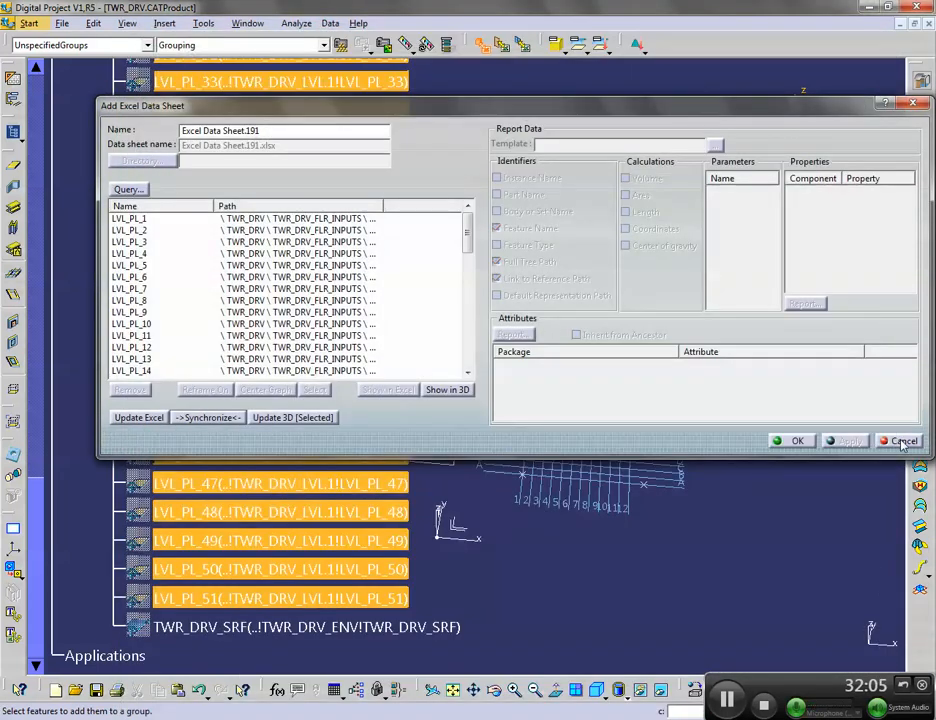
left_click(900, 441)
Publish the external references LVL_PL_1 through LVL_PL_51 together with the TWR_DRV_SRF surface
scroll(230, 370, "up", 3)
scroll(212, 356, "up", 9)
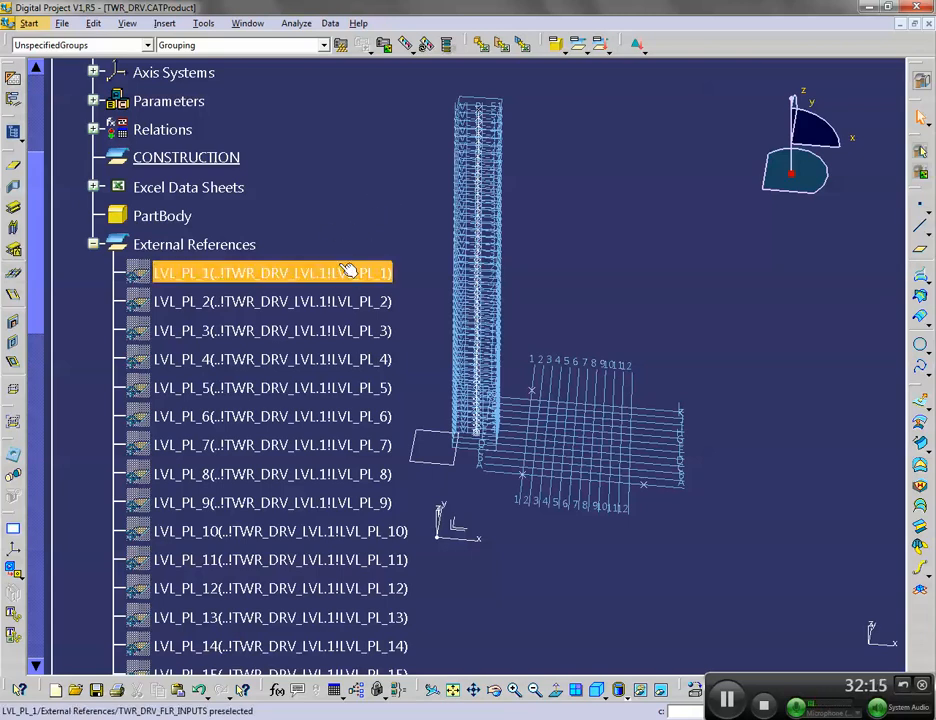
scroll(313, 270, "down", 15)
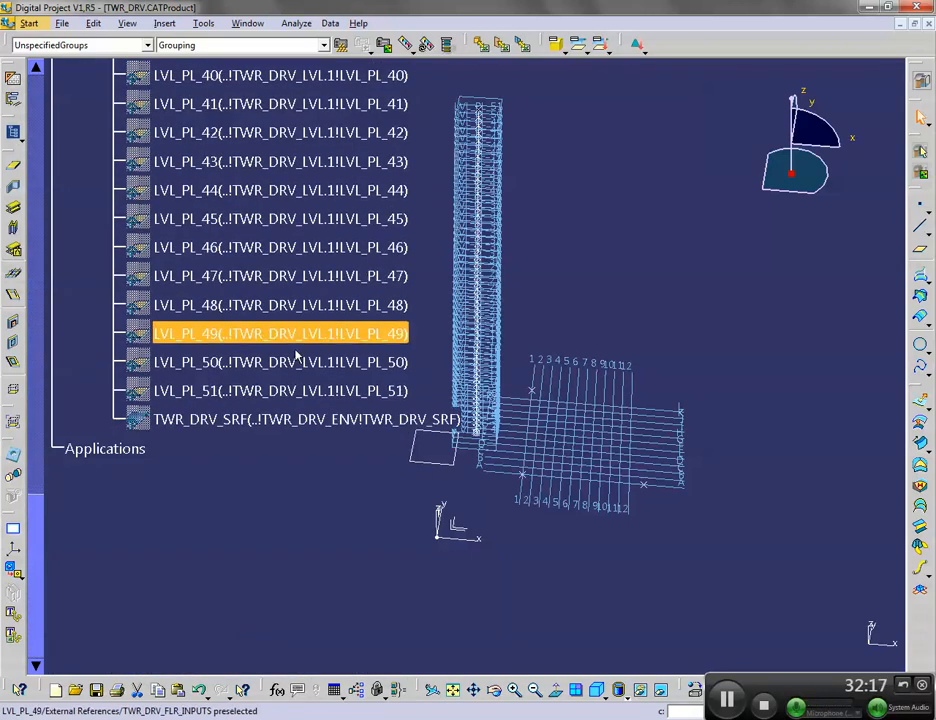
left_click(262, 418, "shift")
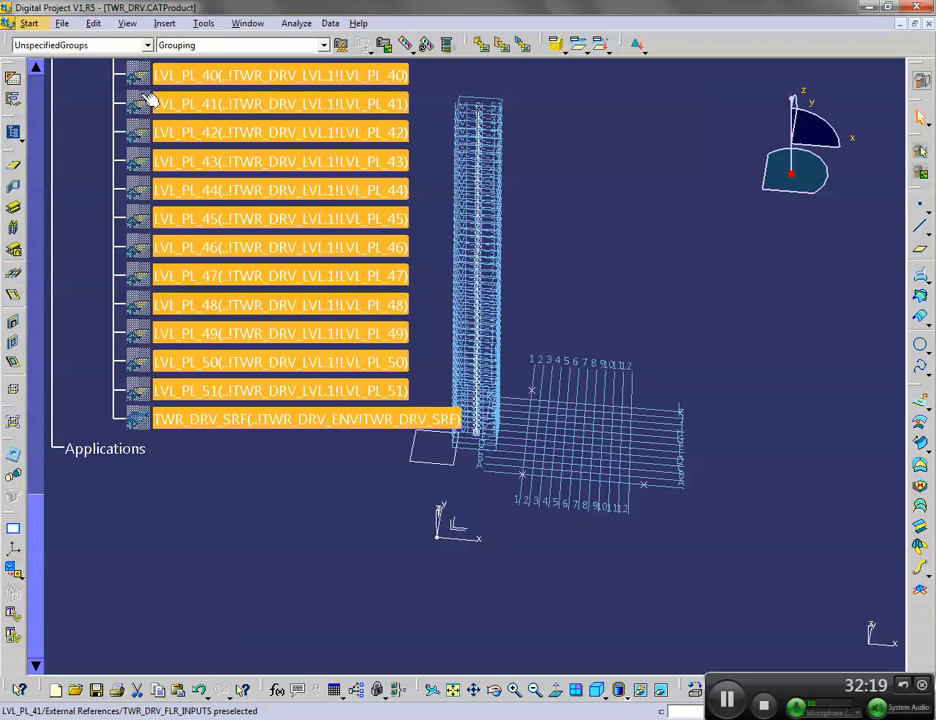
left_click(205, 23)
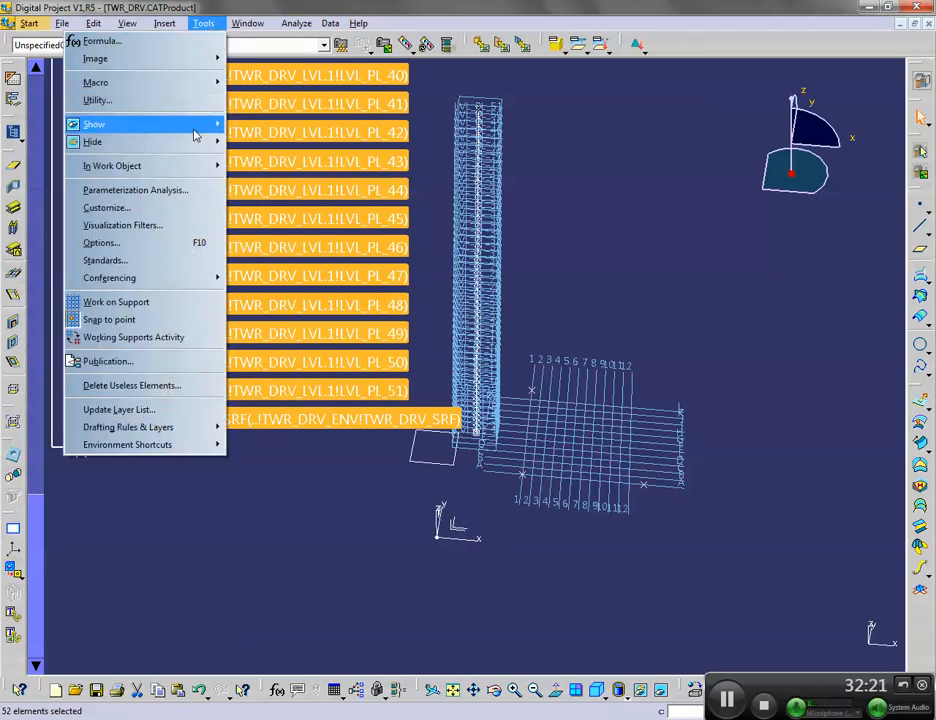
left_click(158, 361)
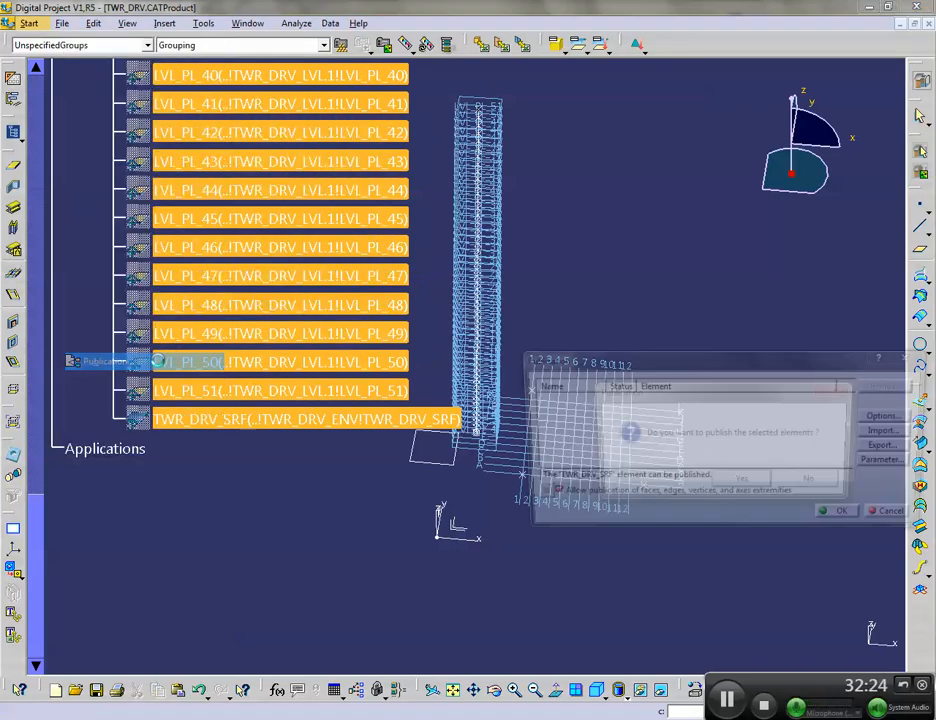
left_click(714, 478)
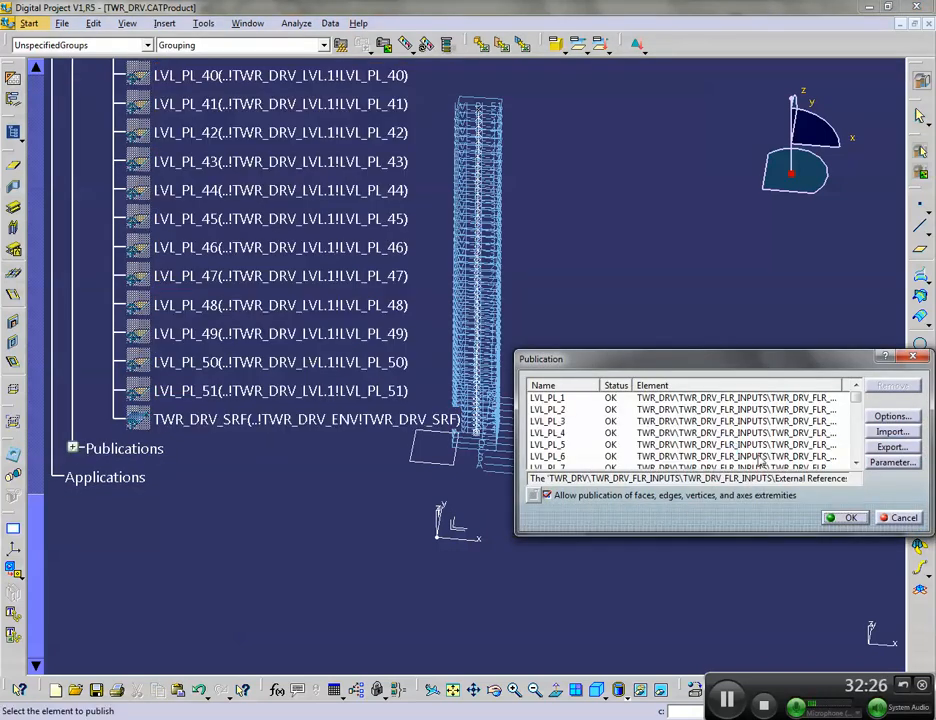
left_click(849, 518)
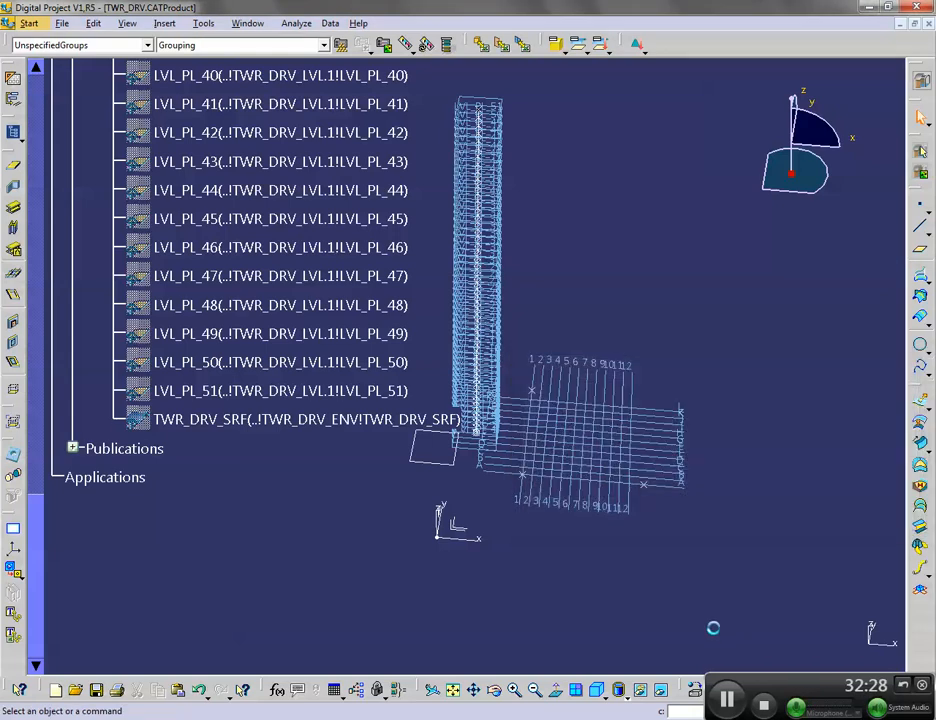
Inspect the published elements in the specification tree, and collapse the Publications and External References branches
left_click(73, 448)
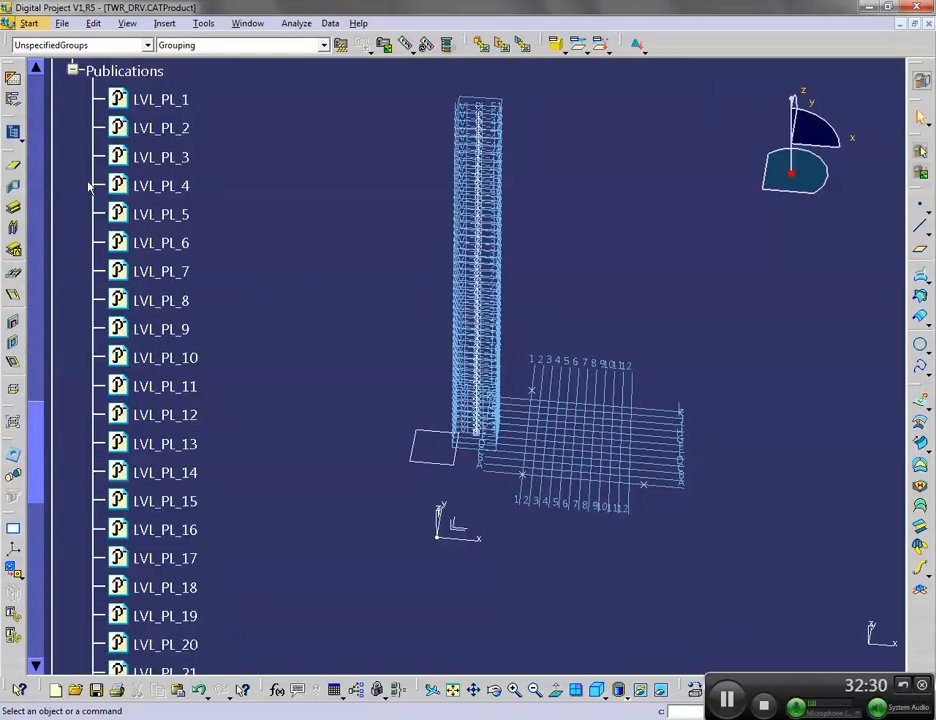
left_click(71, 71)
scroll(236, 368, "up", 15)
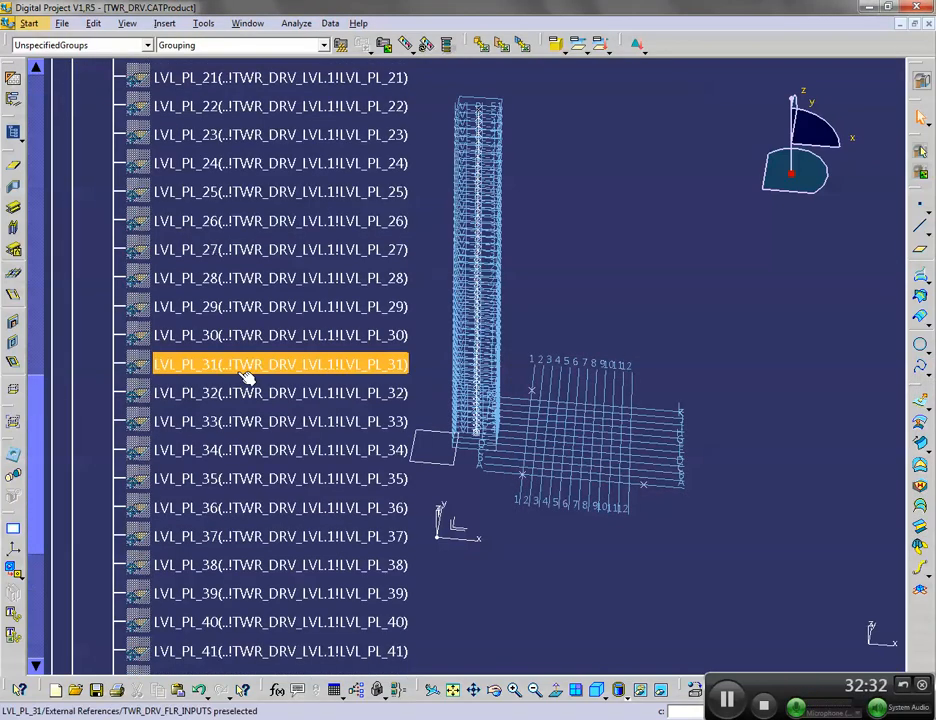
left_click(93, 337)
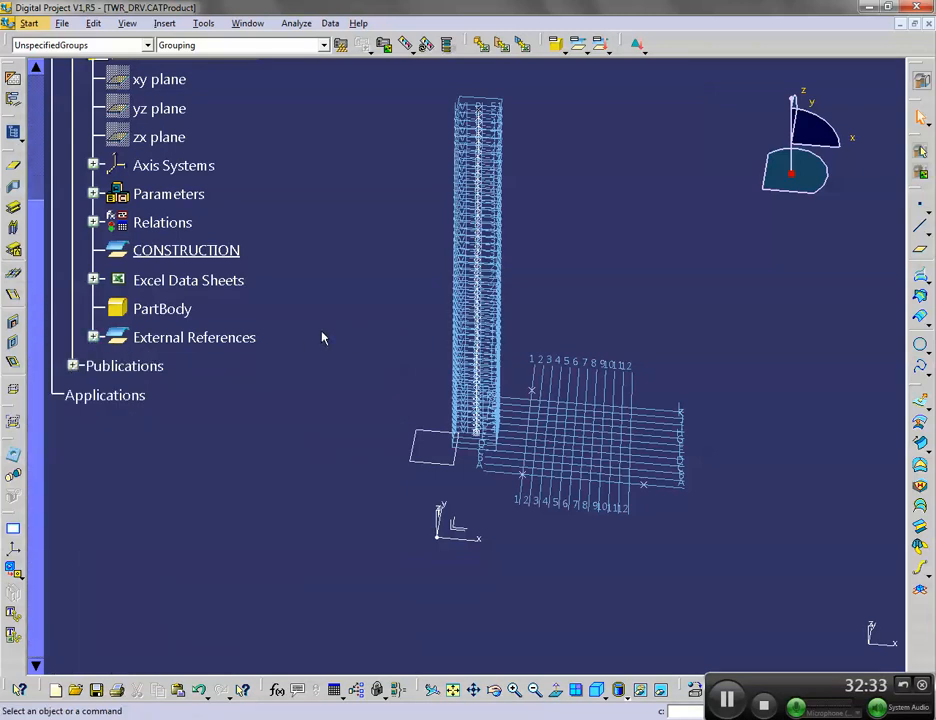
scroll(299, 340, "up", 4)
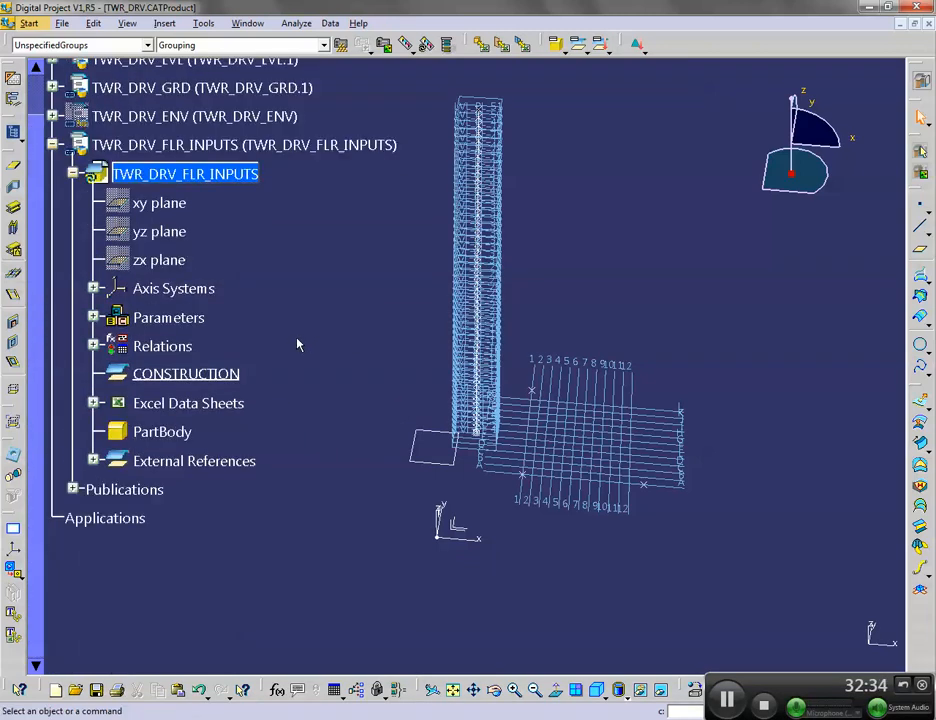
Update the TWR_DRV_FLR_INPUTS part and save the TWR_DRV product, accepting the save confirmation
right_click(205, 174)
left_click(246, 419)
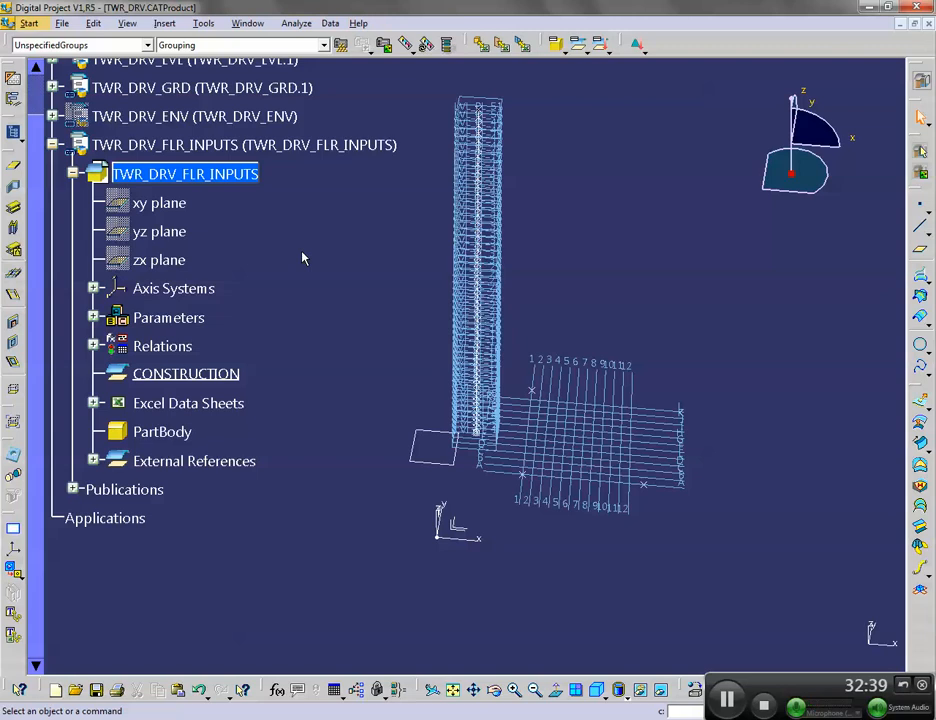
key("ctrl+s")
left_click(487, 409)
scroll(212, 259, "up", 3)
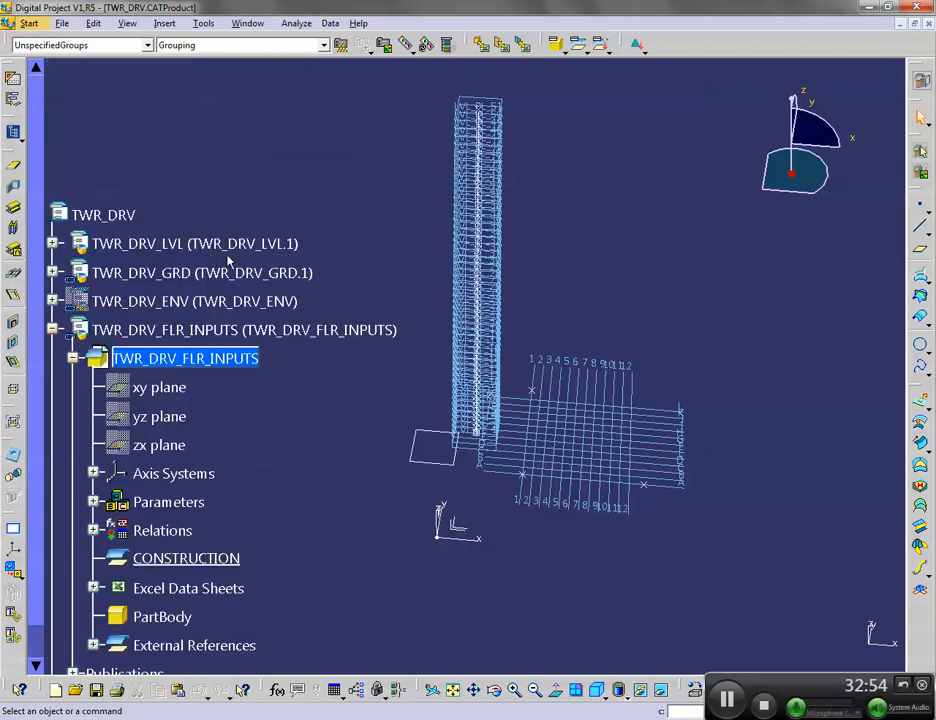
Activate the TWR_DRV root product and insert a new product with part number TWR_DRV_FLRS beneath it
left_click(117, 219)
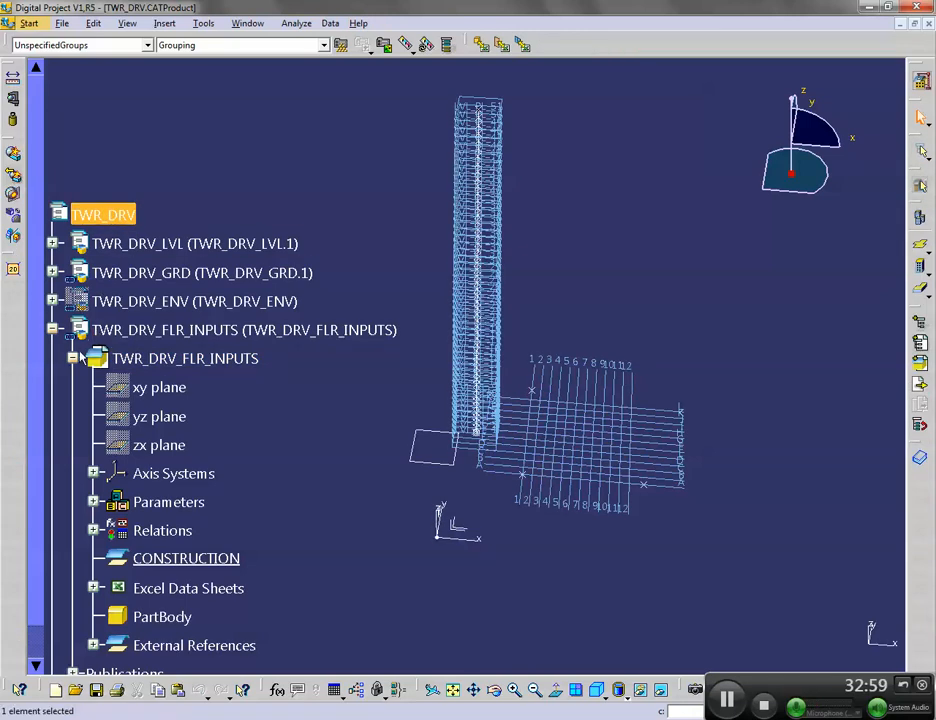
left_click(72, 358)
left_click(314, 242)
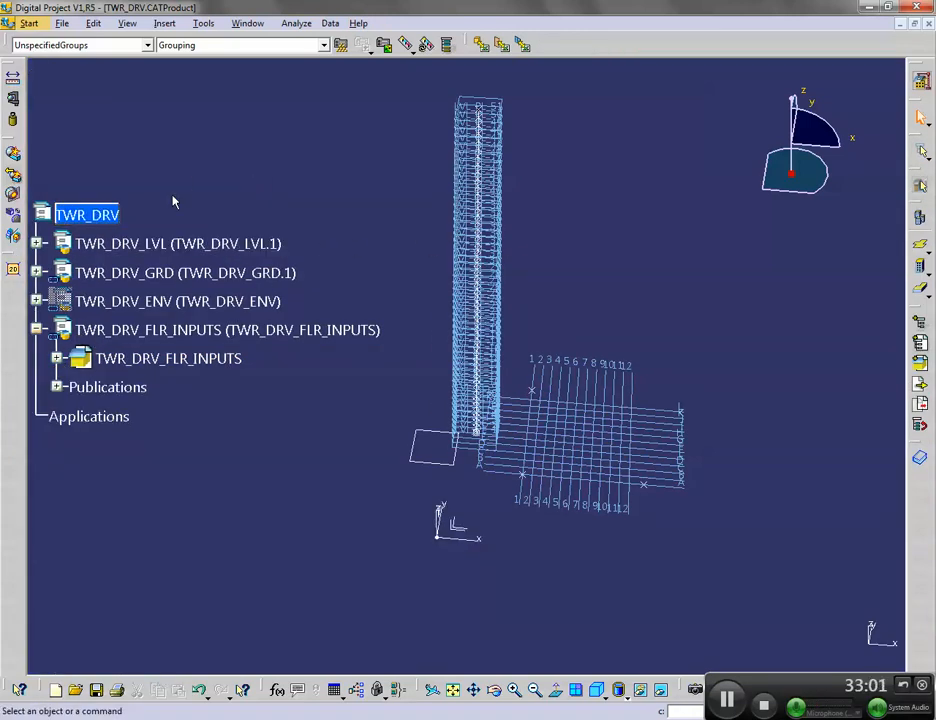
double_click(80, 216)
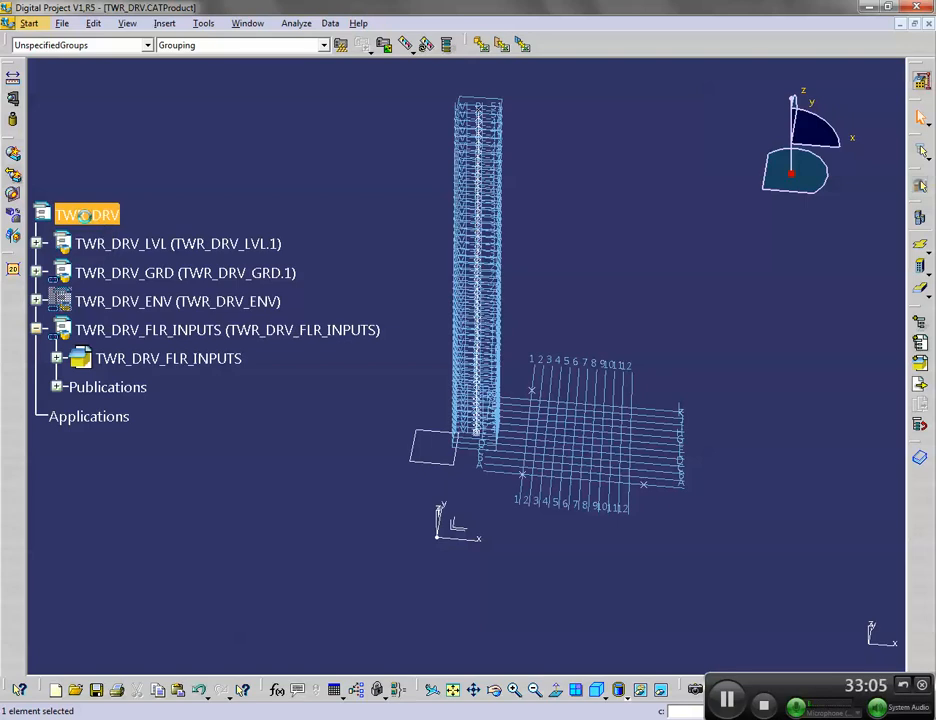
right_click(99, 218)
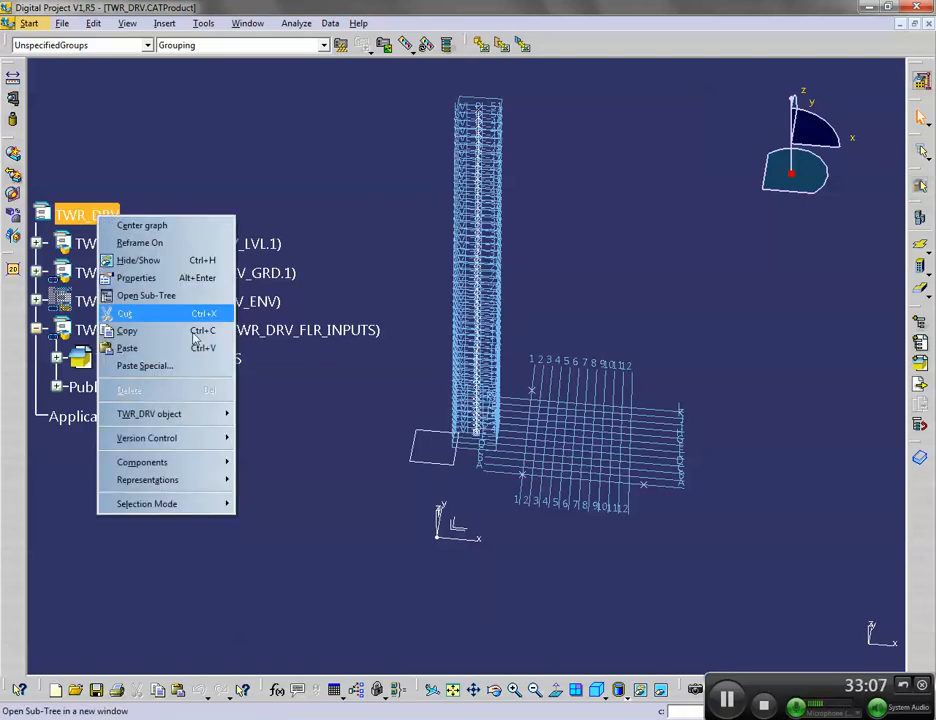
mouse_move(204, 466)
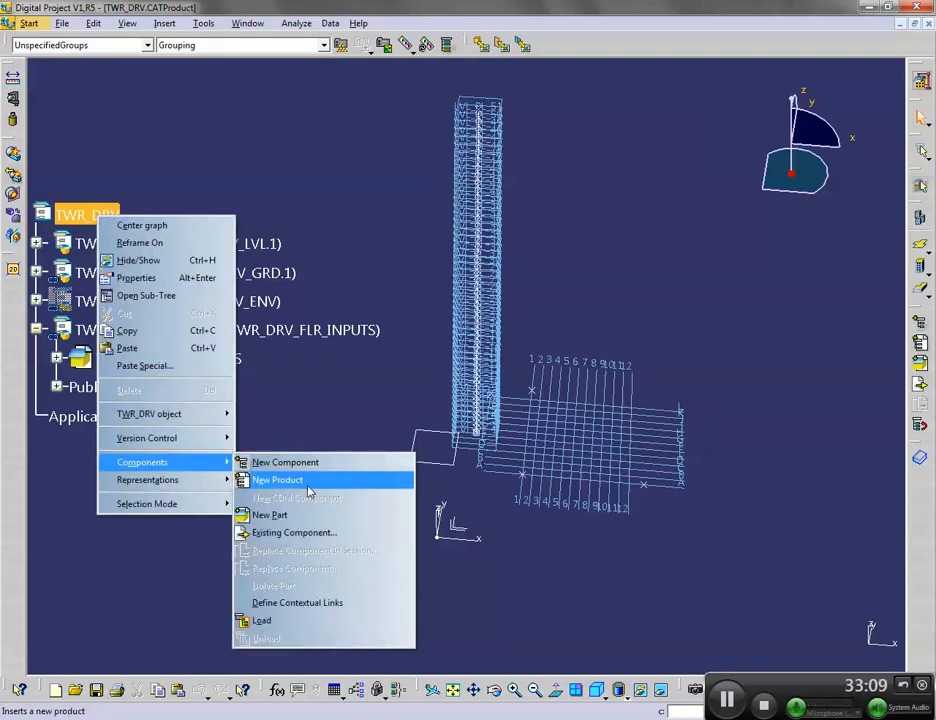
left_click(313, 481)
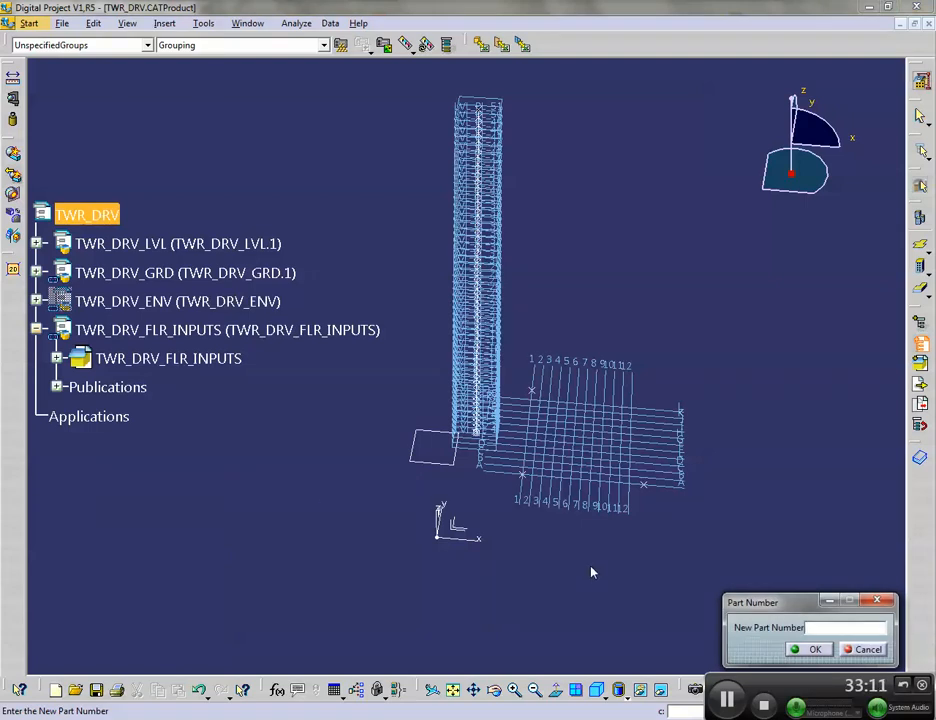
type("TW")
type("R_DRV_FLRS")
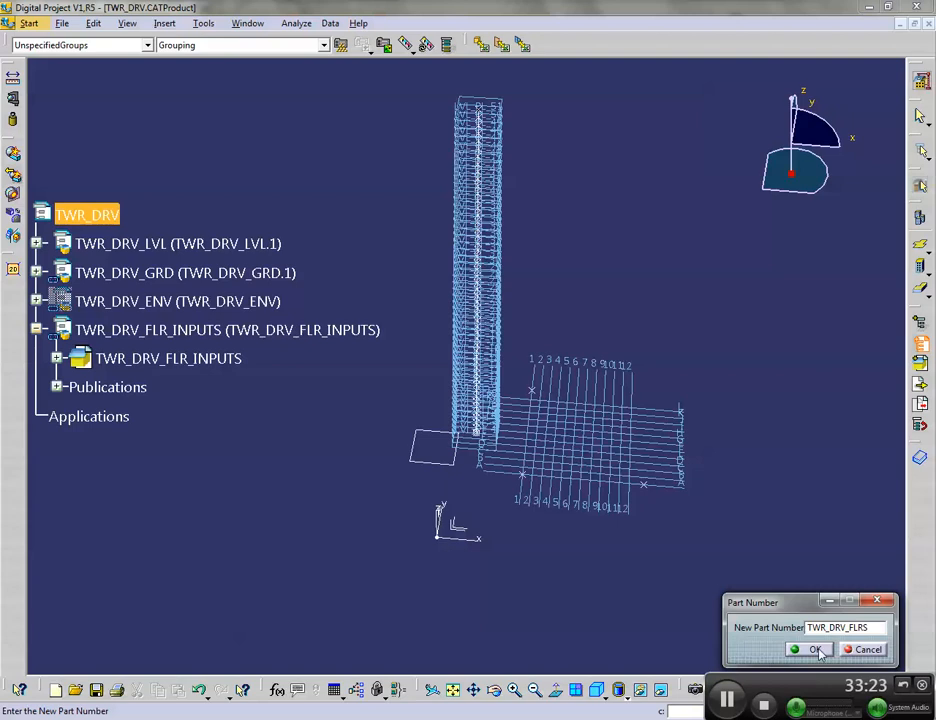
left_click(815, 650)
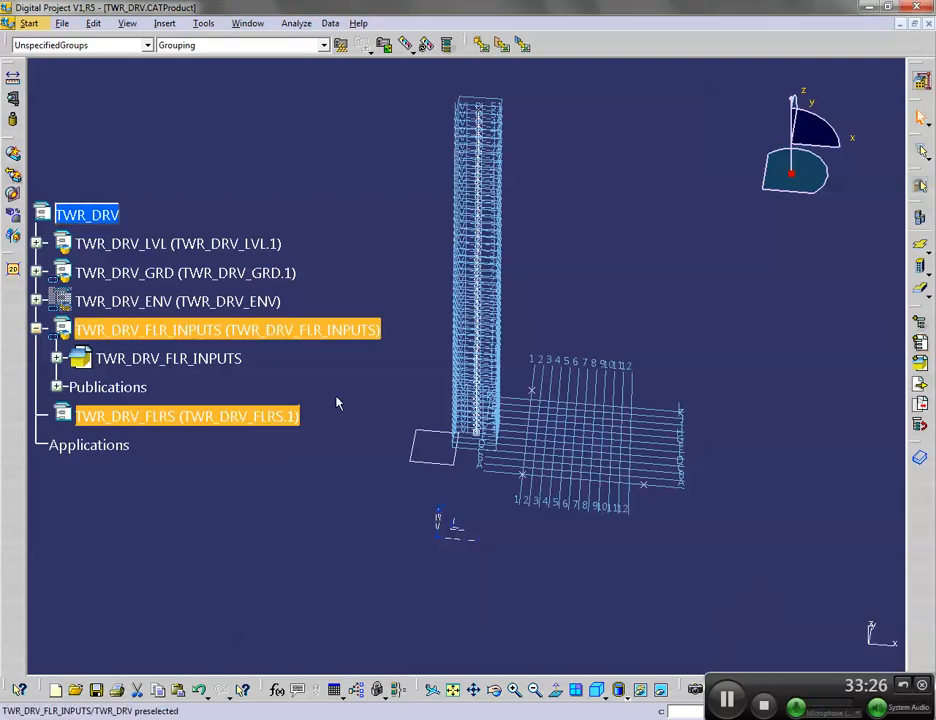
Start saving the TWR_DRV_FLRS product under its own file and create a folder named FLRS inside ALL\DRV
left_click(120, 416)
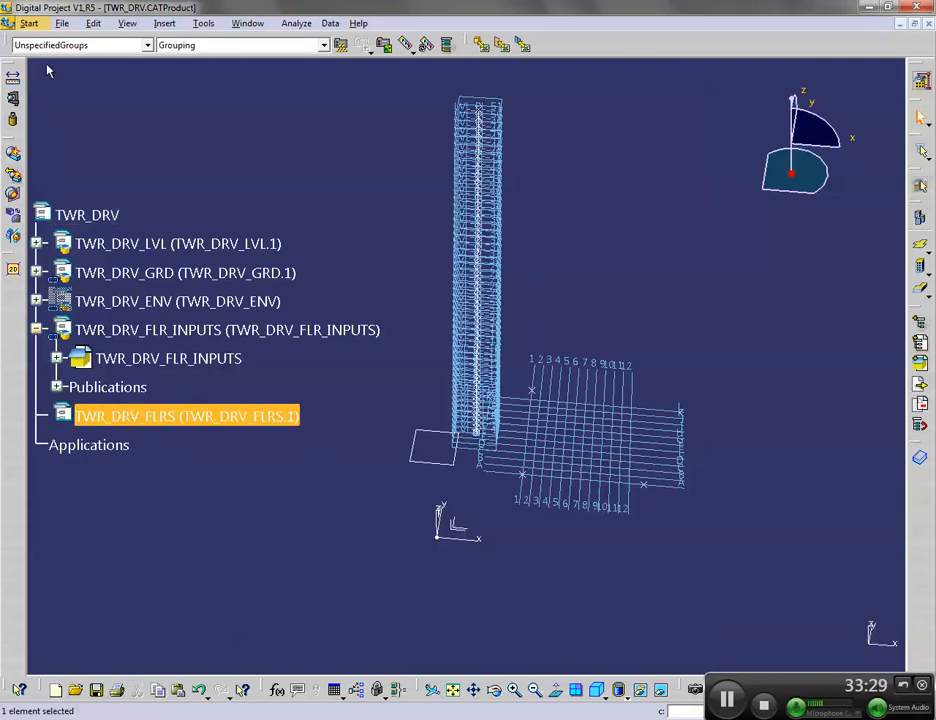
left_click(62, 23)
left_click(77, 137)
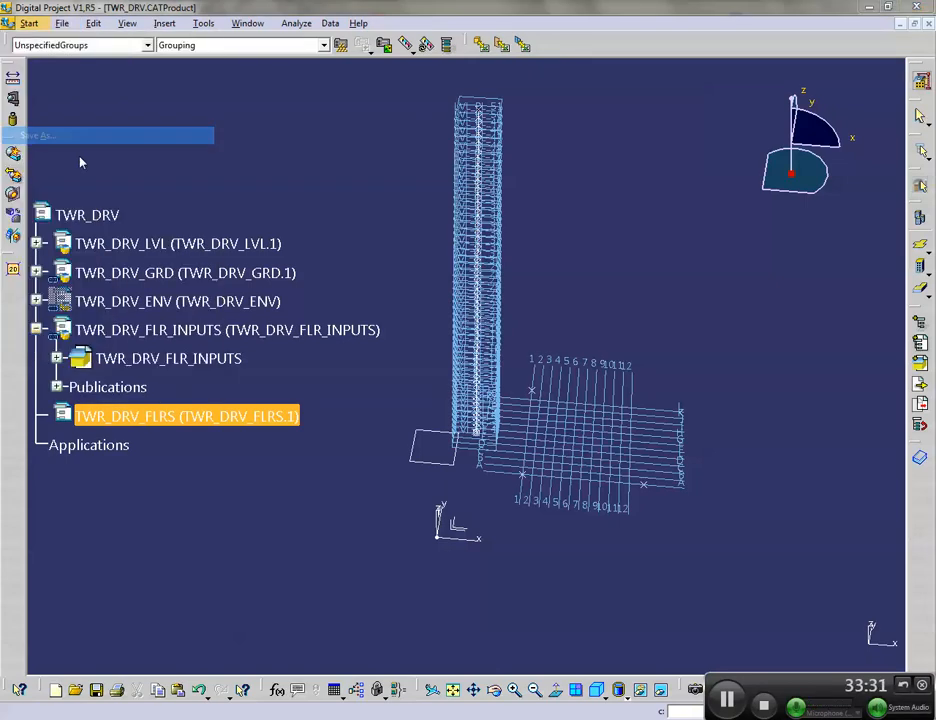
left_click(374, 304)
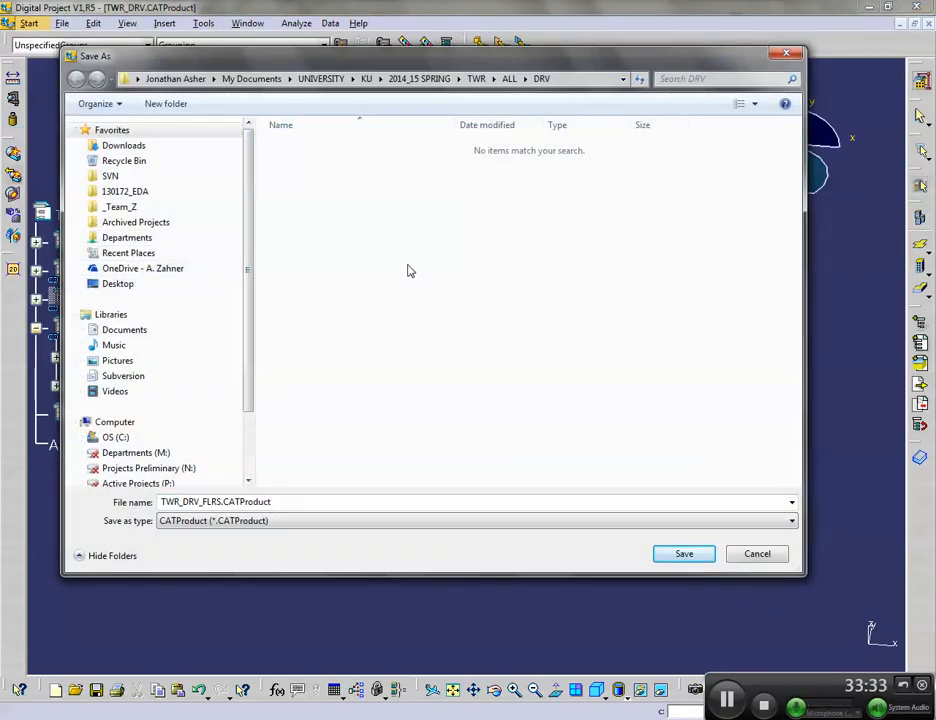
left_click(511, 79)
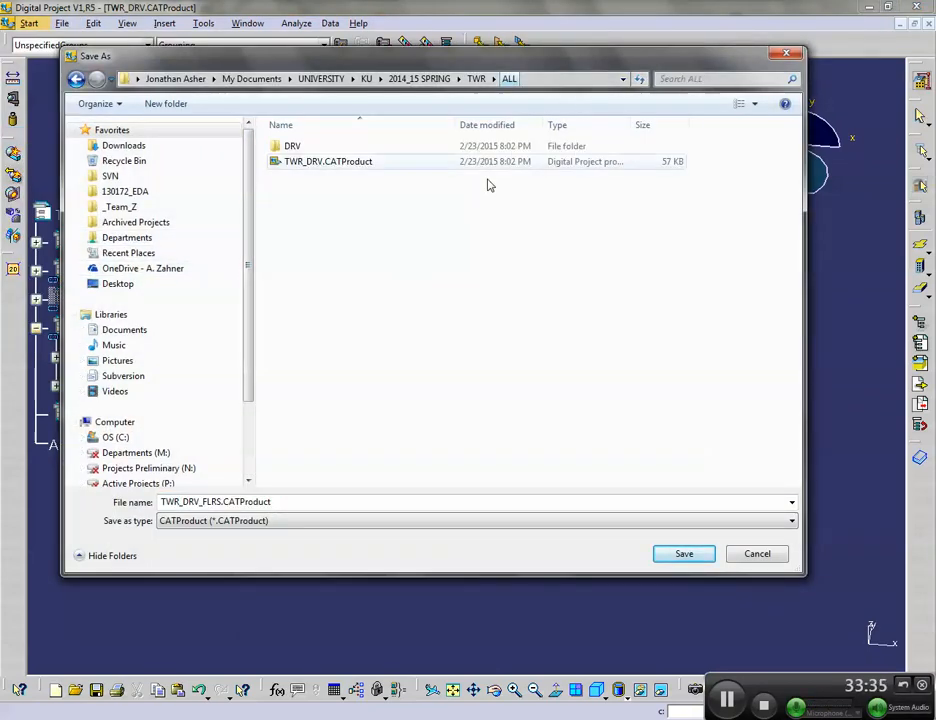
left_click(312, 150)
double_click(312, 150)
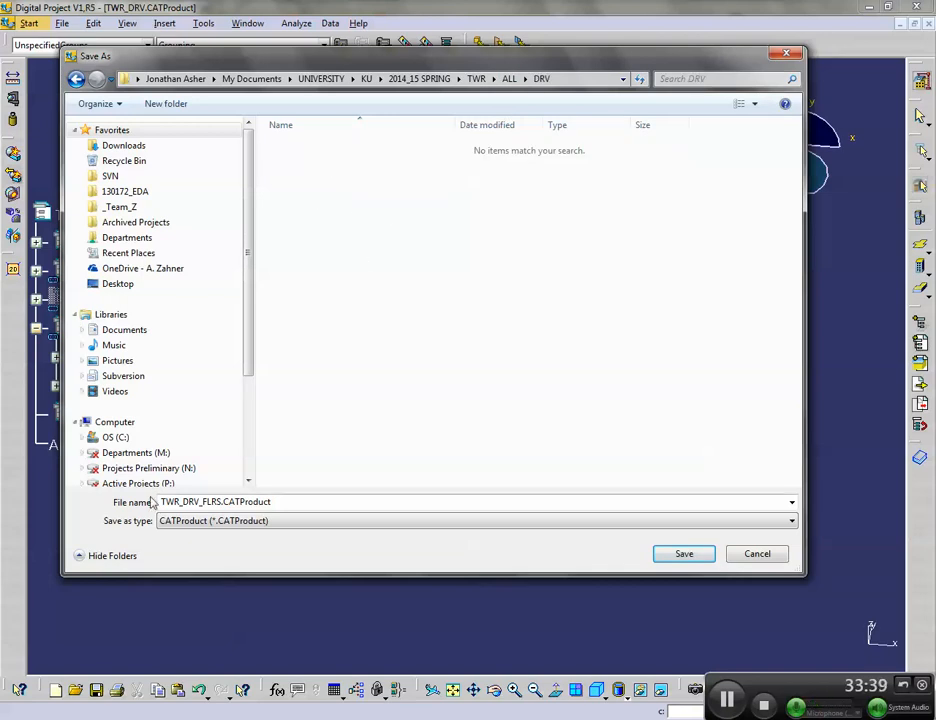
right_click(338, 240)
mouse_move(279, 419)
left_click(121, 418)
type("FLRS")
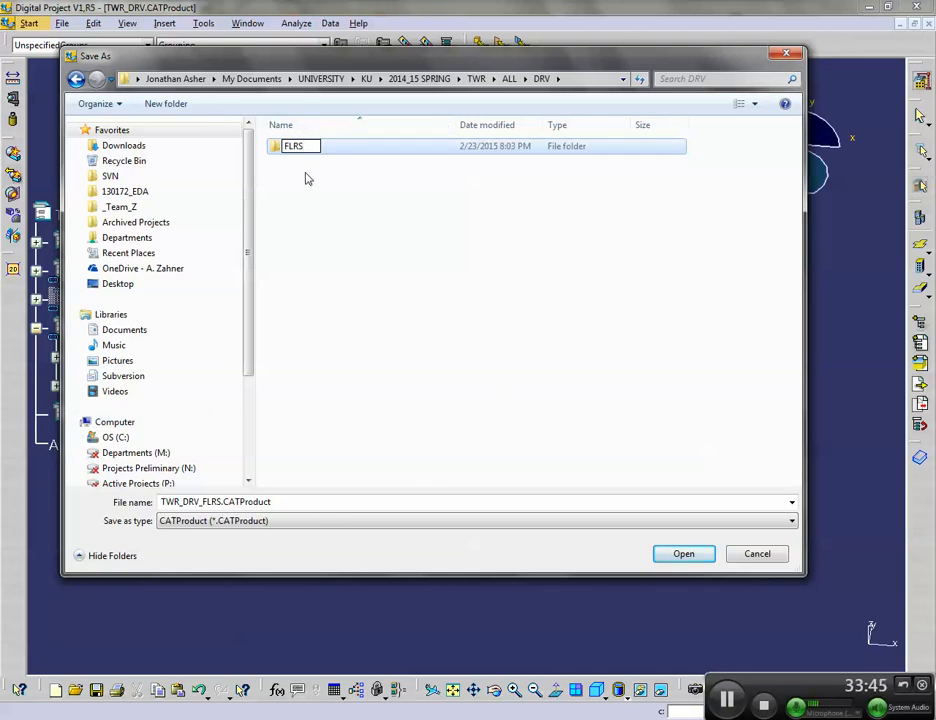
left_click(309, 231)
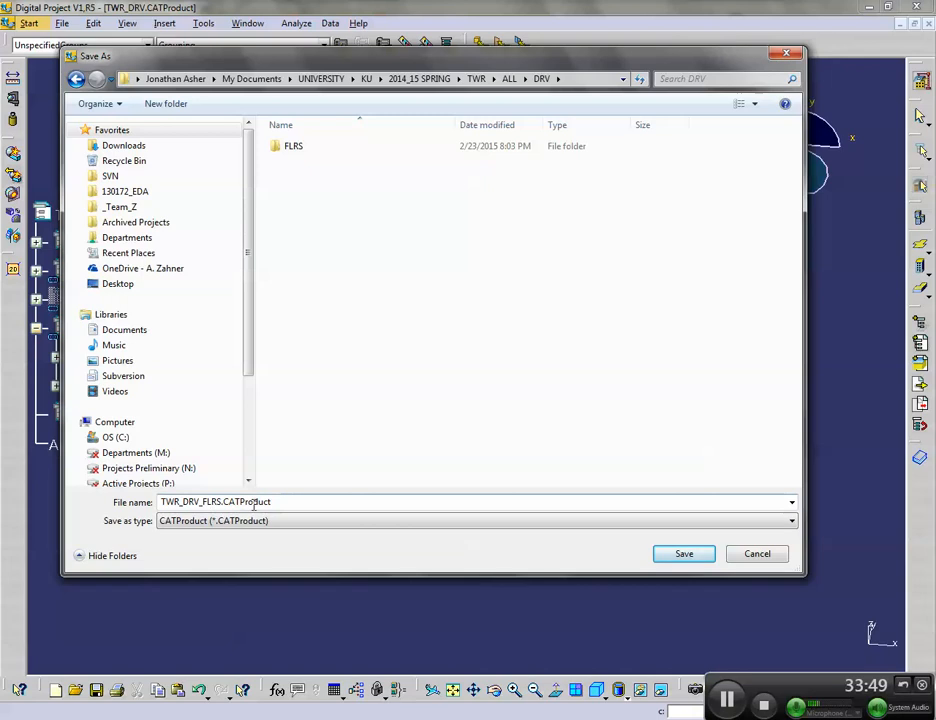
Try to save TWR_DRV_FLRS.CATProduct in the DRV folder
left_click(685, 556)
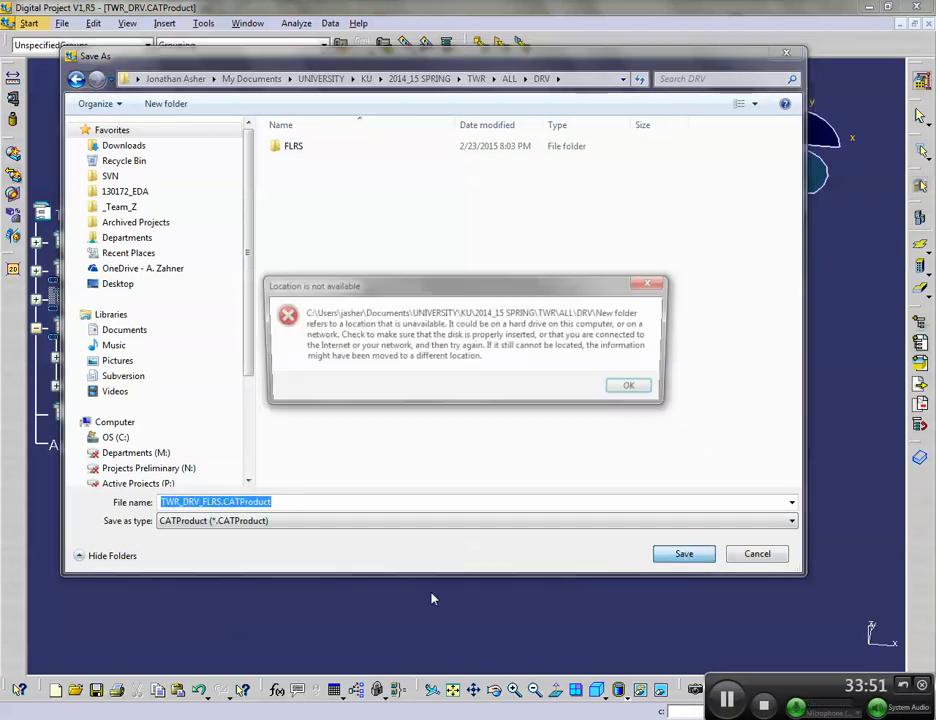
key("Return")
left_click(692, 555)
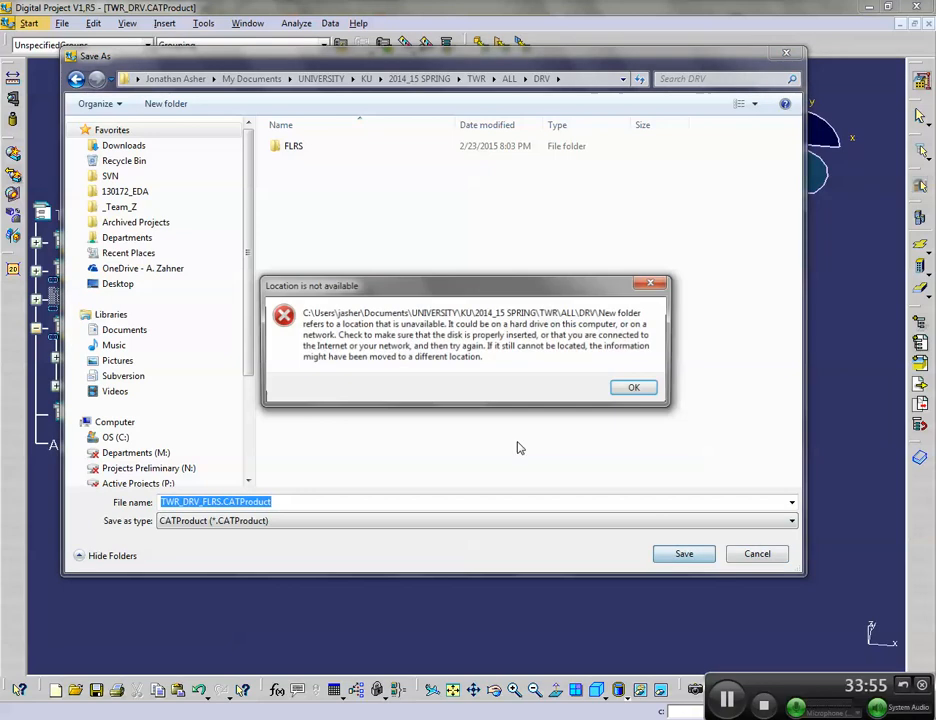
left_click(630, 388)
Reopen the DRV folder from ALL and save TWR_DRV_FLRS.CATProduct beside the FLRS folder, accepting the link update
left_click(510, 79)
double_click(303, 150)
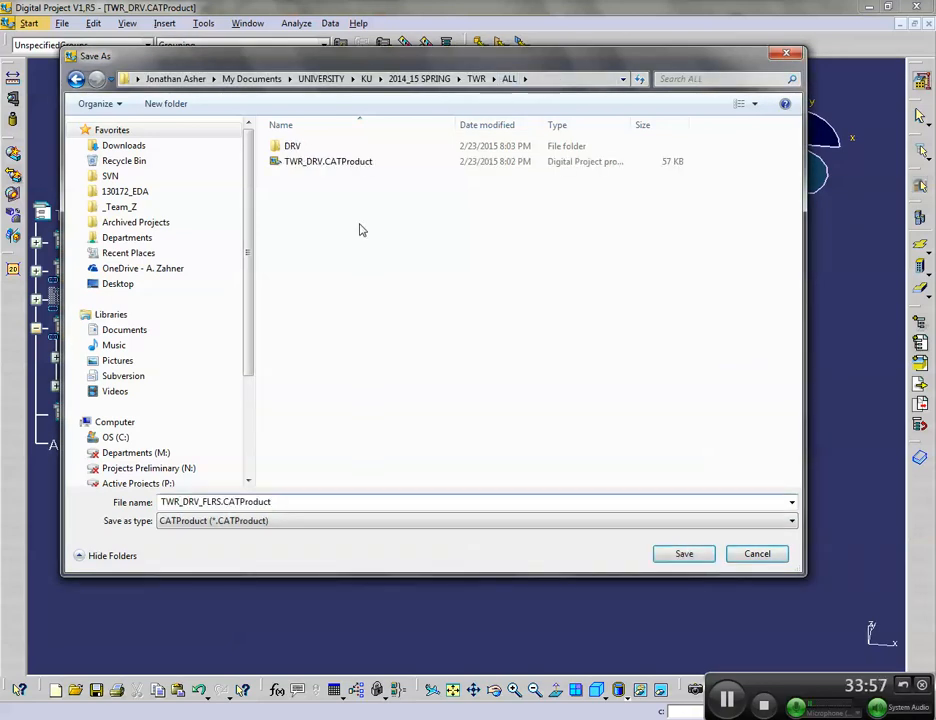
left_click(684, 553)
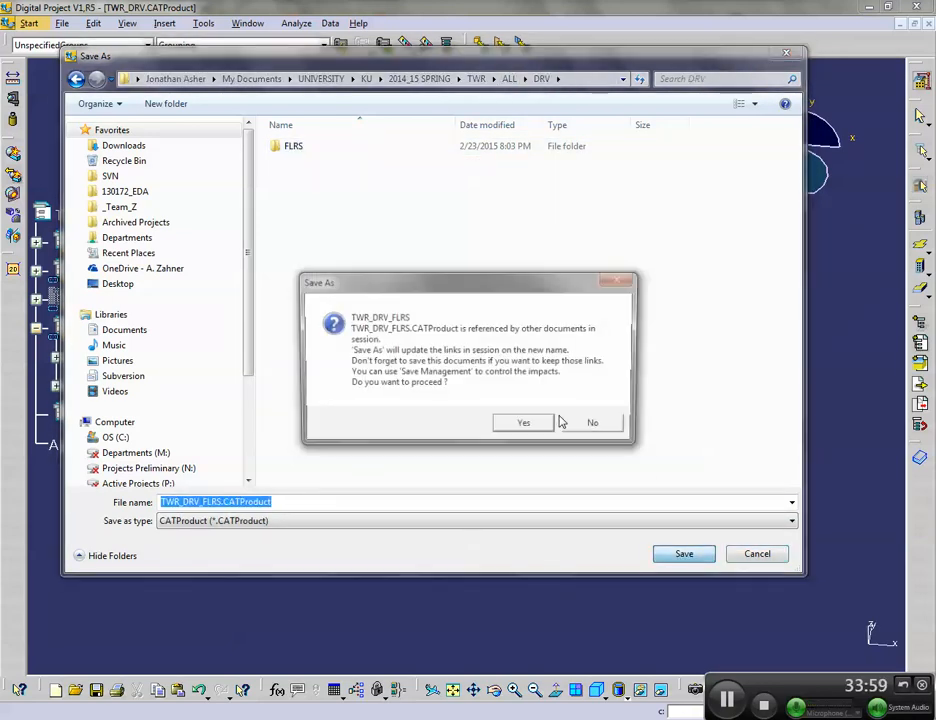
left_click(531, 426)
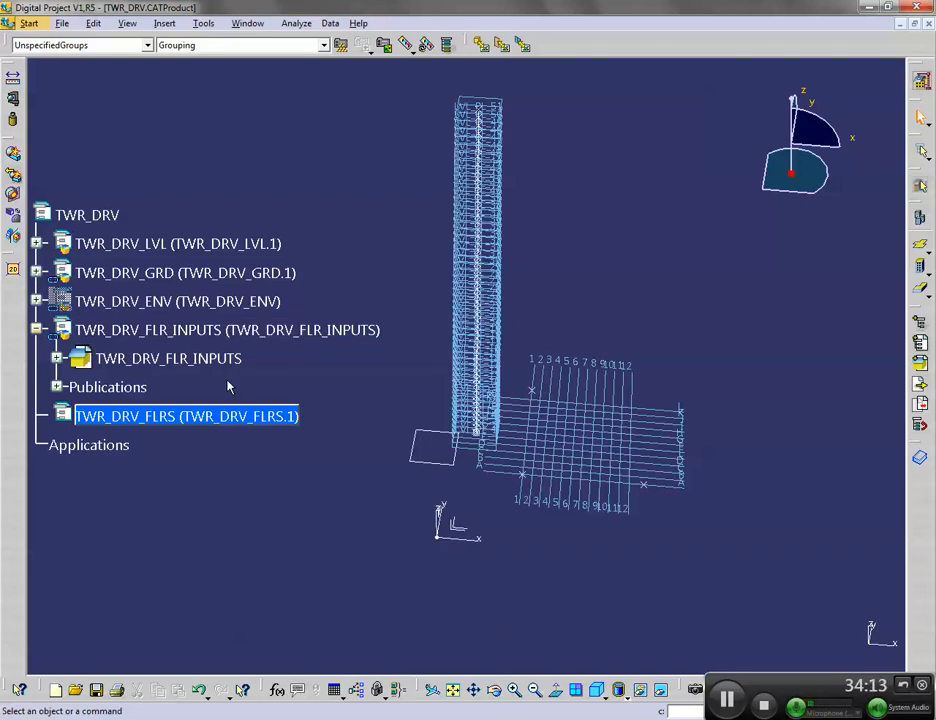
Copy the entire script of the KP_INSTANTIATE_FLOORS knowledge pattern in TWR_DRV_FLR_INPUTS and close its editor
left_click(57, 358)
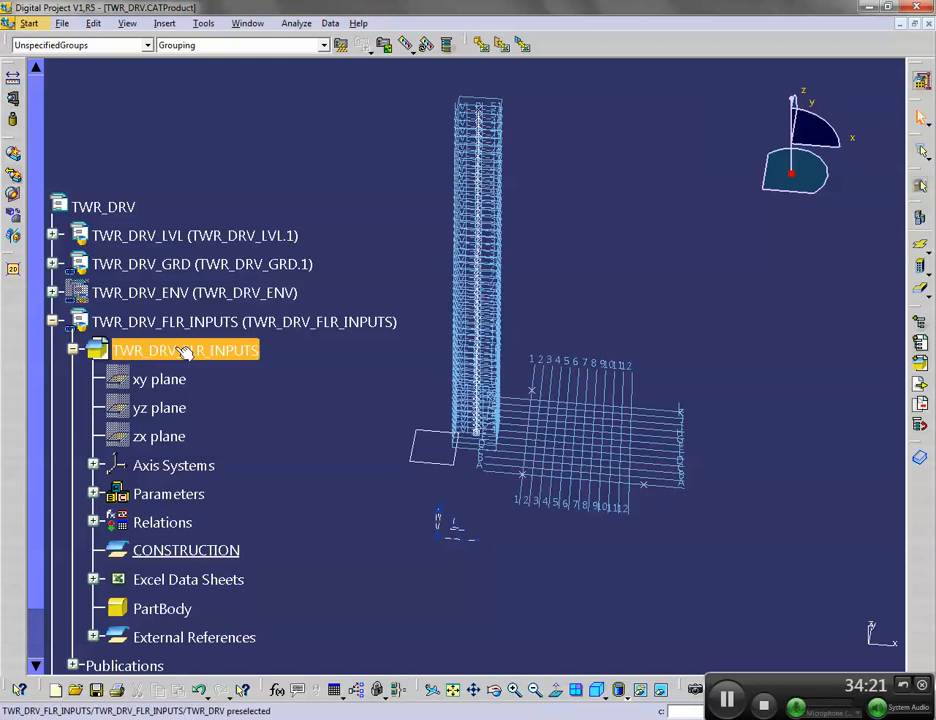
left_click(93, 523)
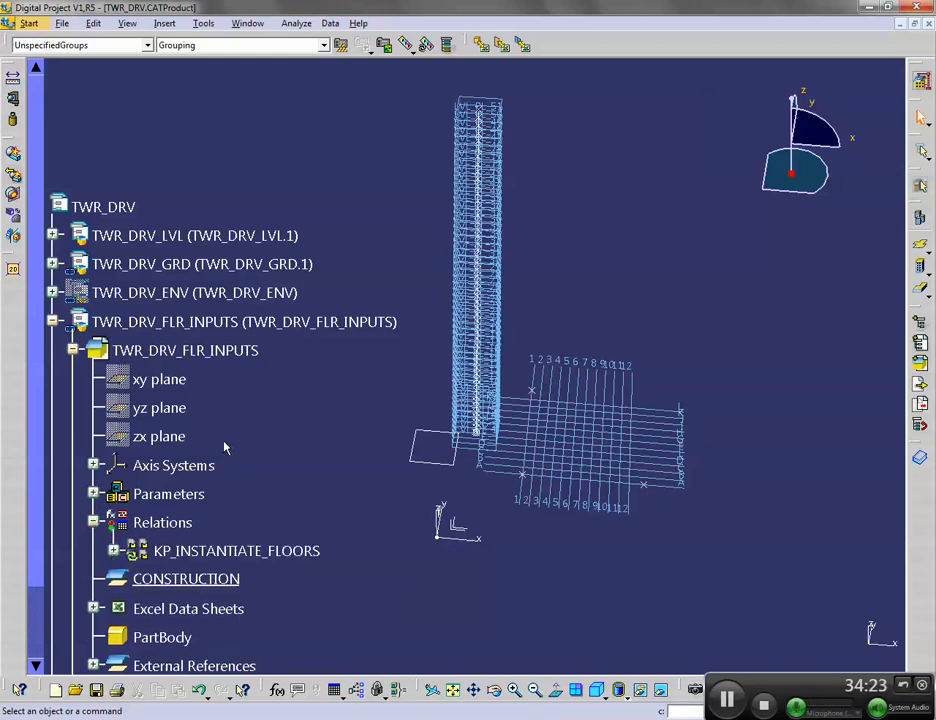
double_click(222, 550)
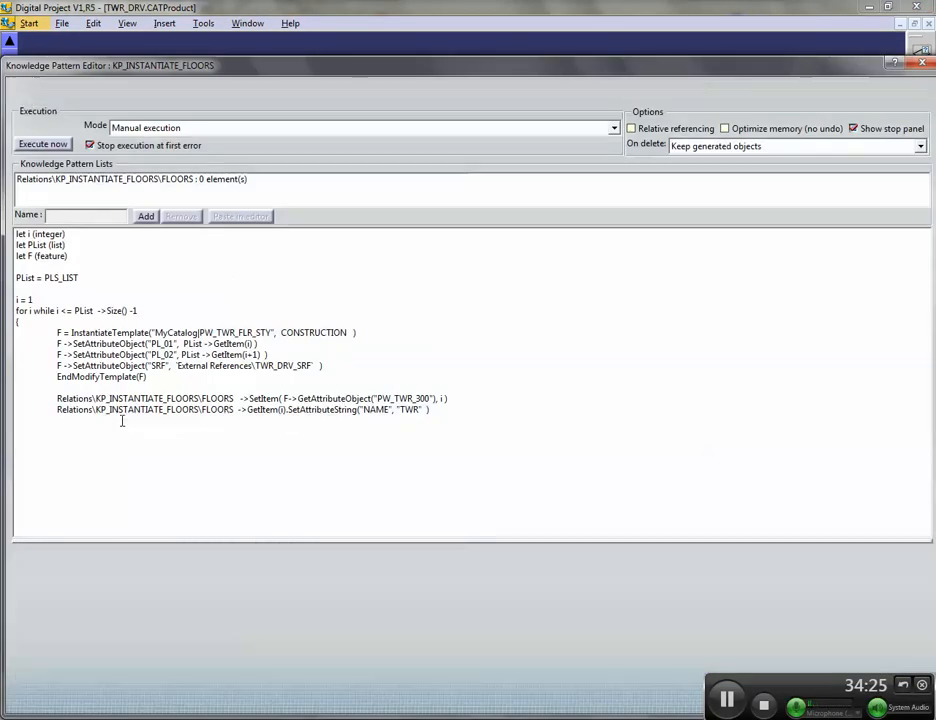
left_click_drag(25, 445, 25, 205)
key("ctrl+c")
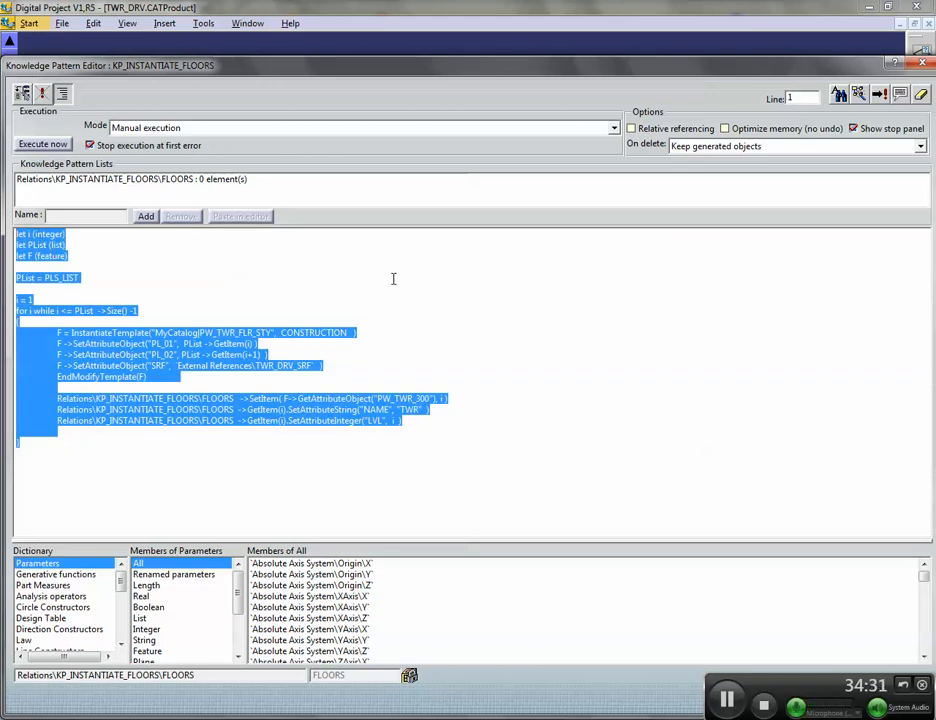
left_click(924, 64)
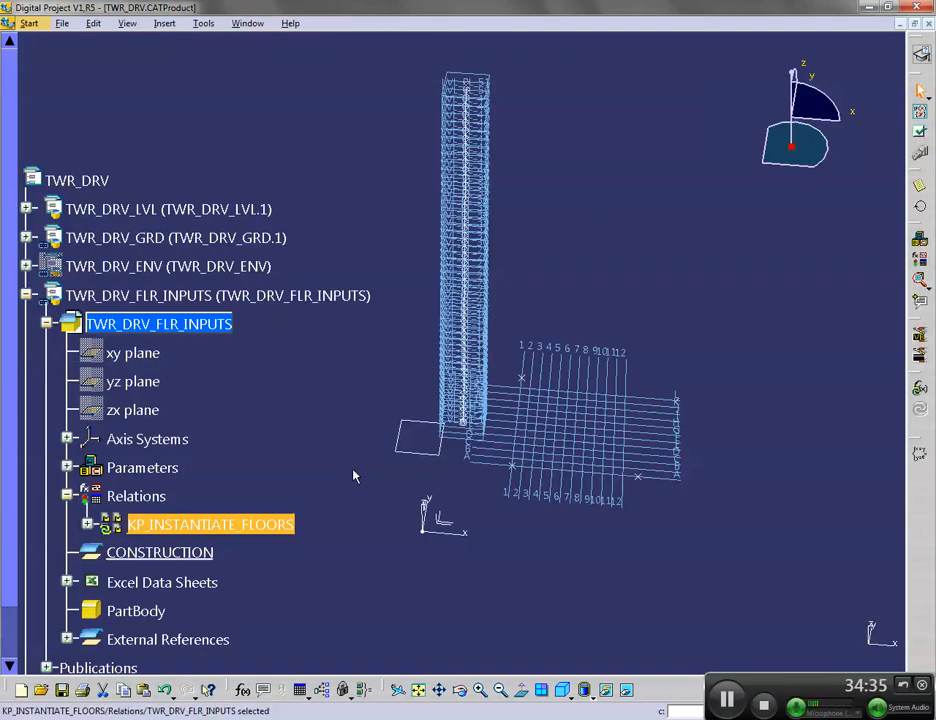
left_click(46, 323)
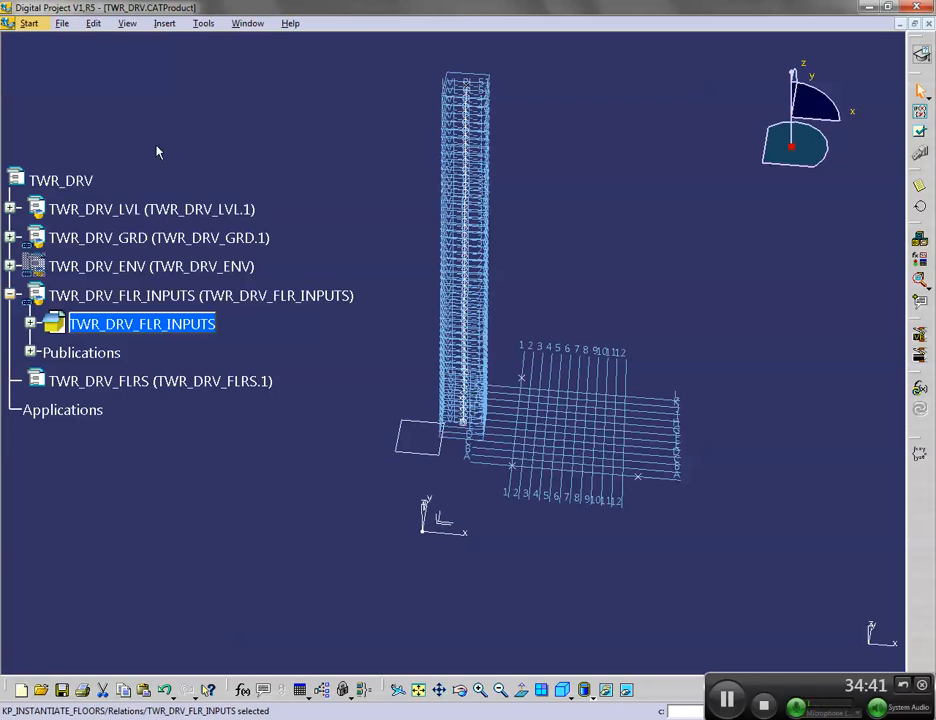
Activate the TWR_DRV root product, switch to Knowledge Advisor and create a new action with the default content
double_click(68, 183)
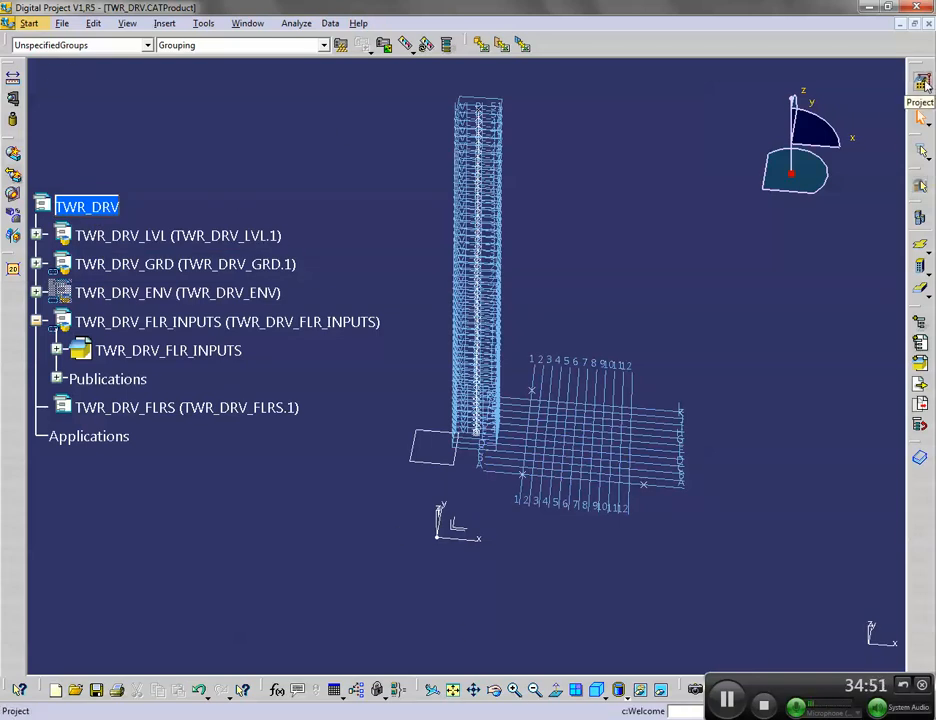
left_click(29, 23)
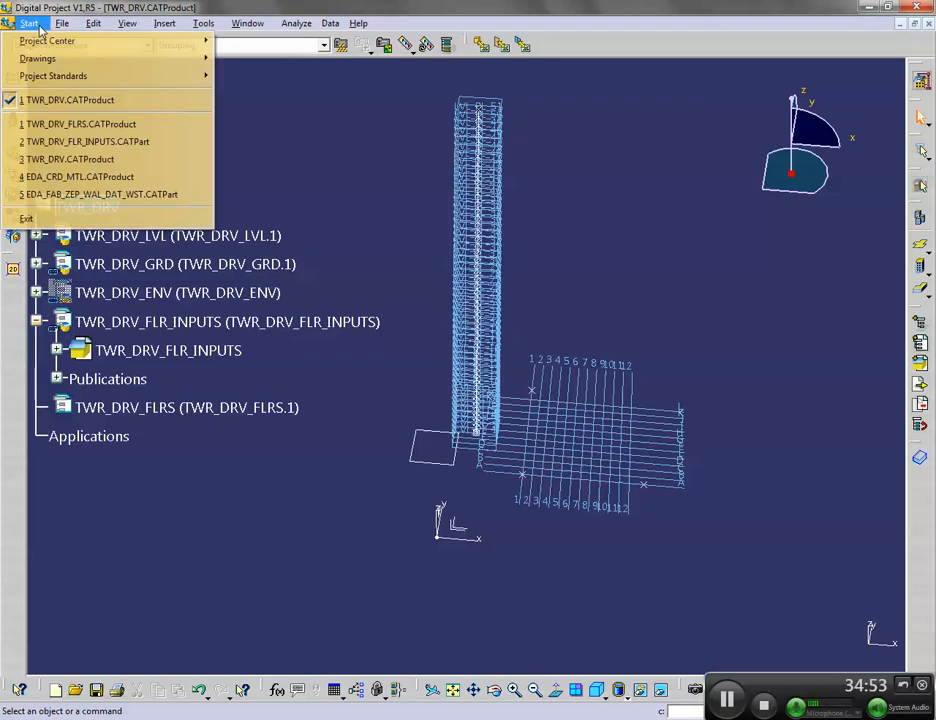
mouse_move(73, 87)
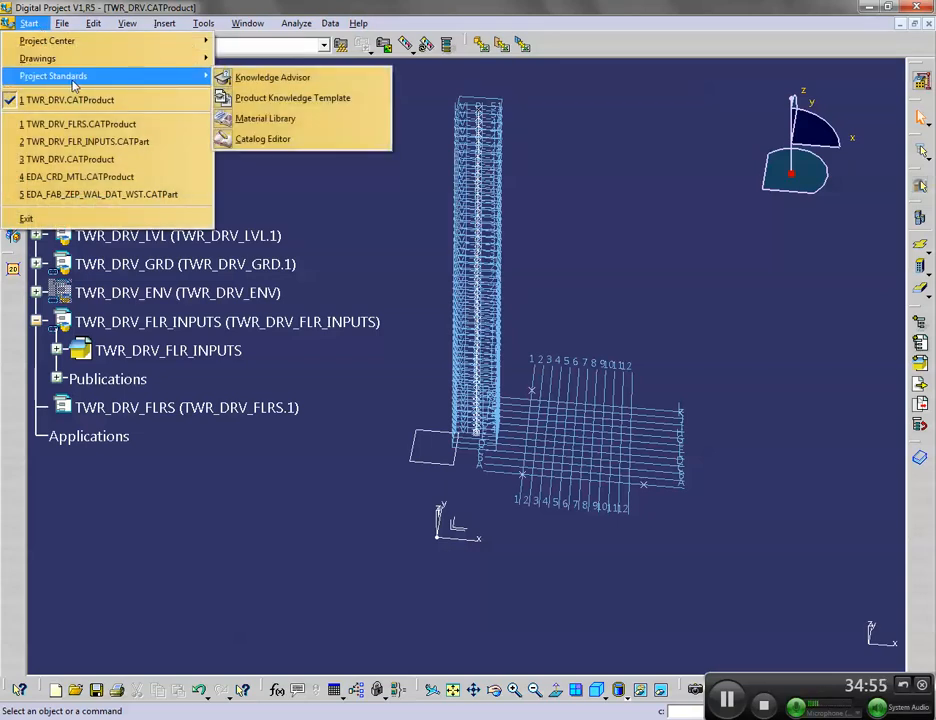
left_click(297, 78)
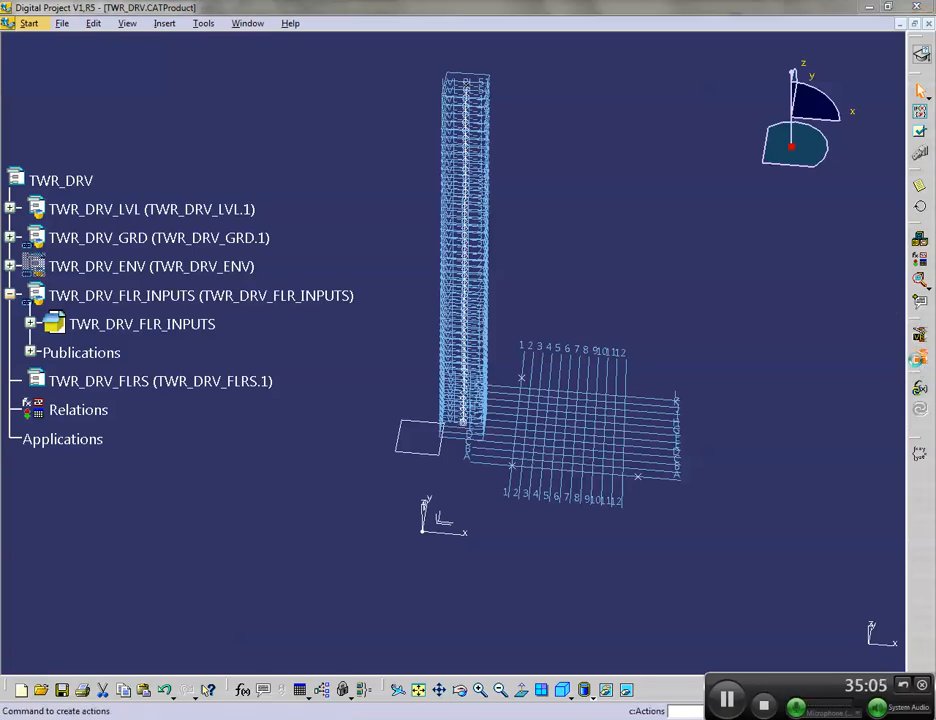
left_click(920, 360)
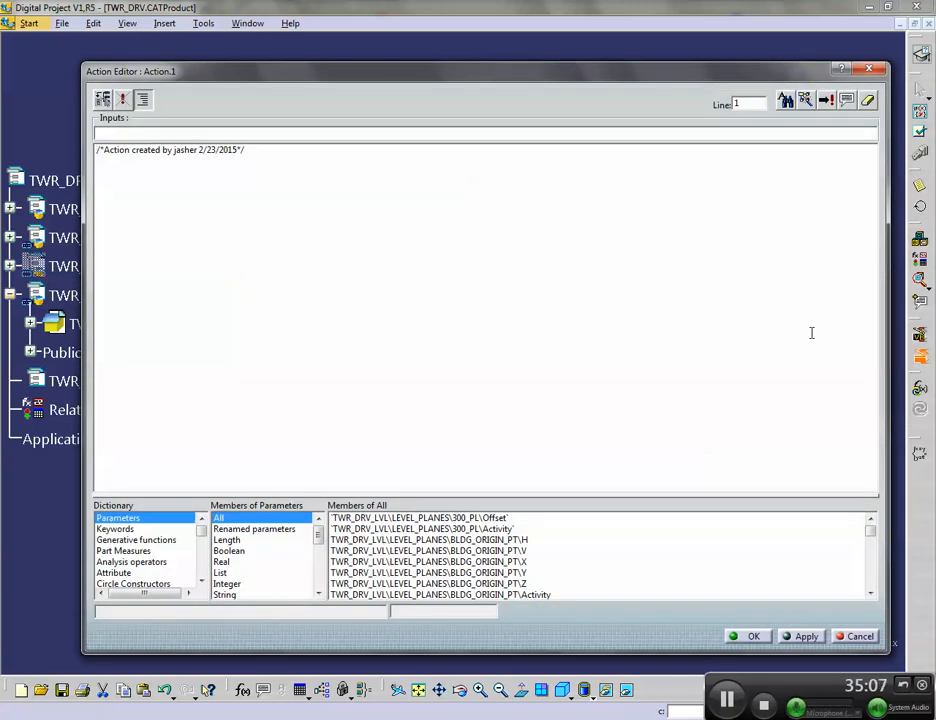
left_click(367, 220)
left_click(740, 637)
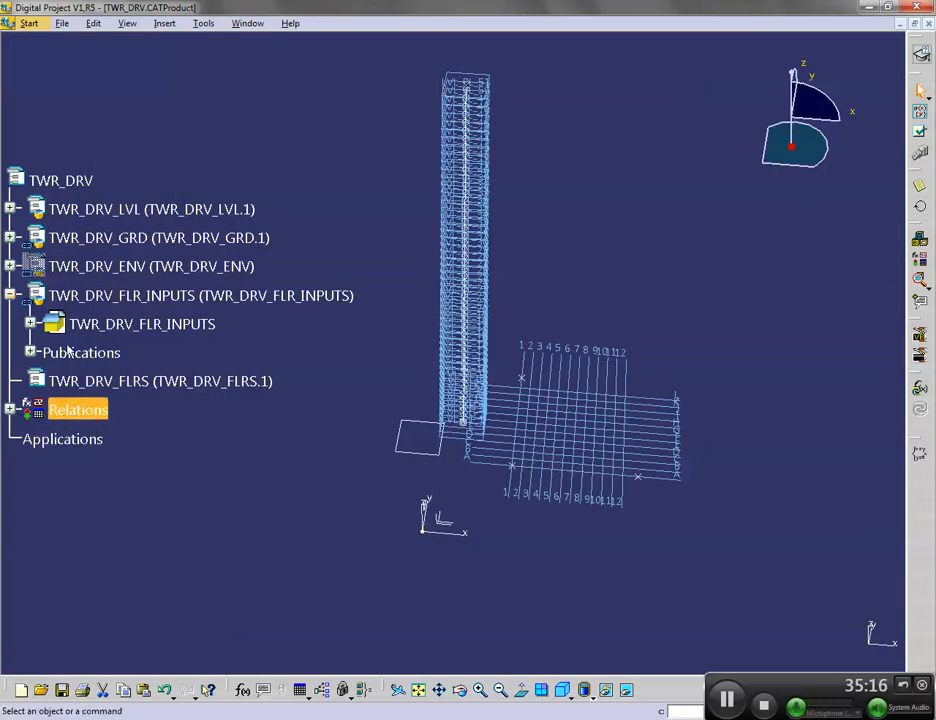
Reopen the new action under TWR_DRV's Relations and paste the copied floor script below its comment line
left_click(10, 411)
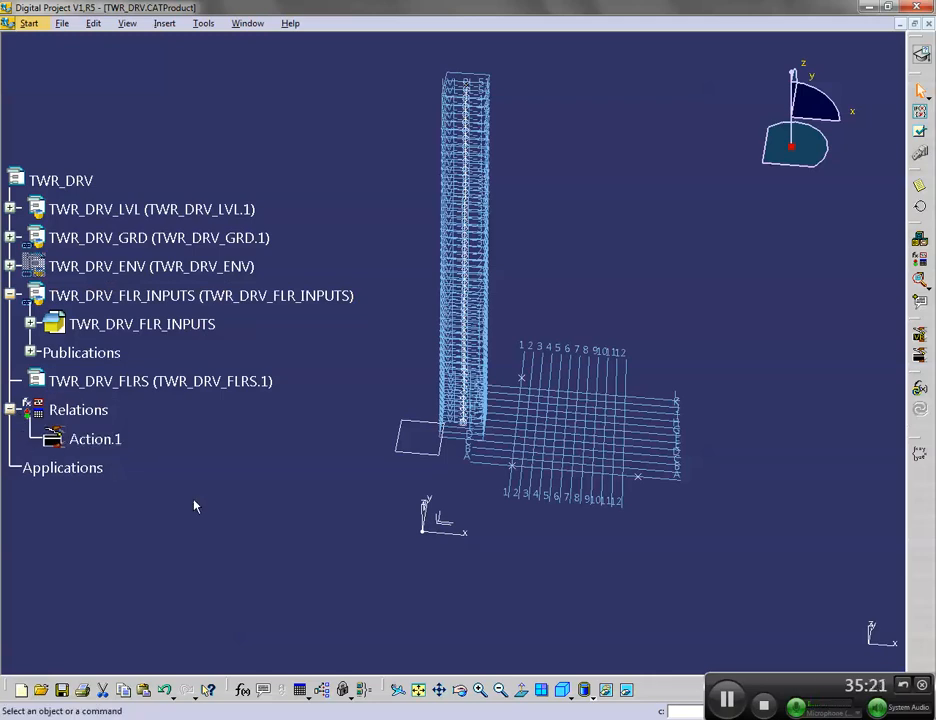
double_click(104, 441)
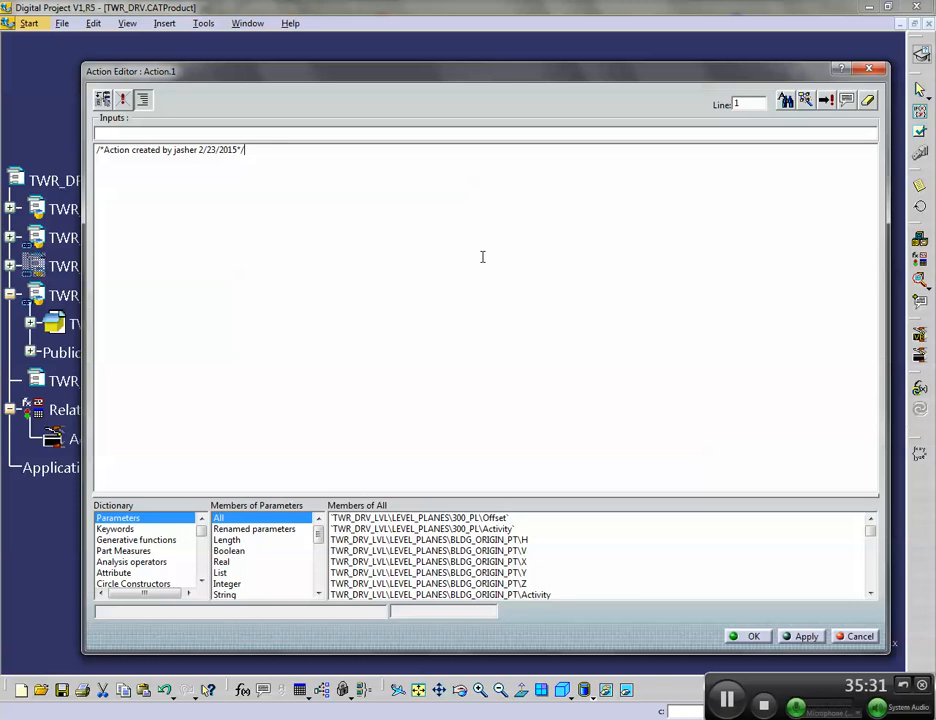
key("ctrl+v")
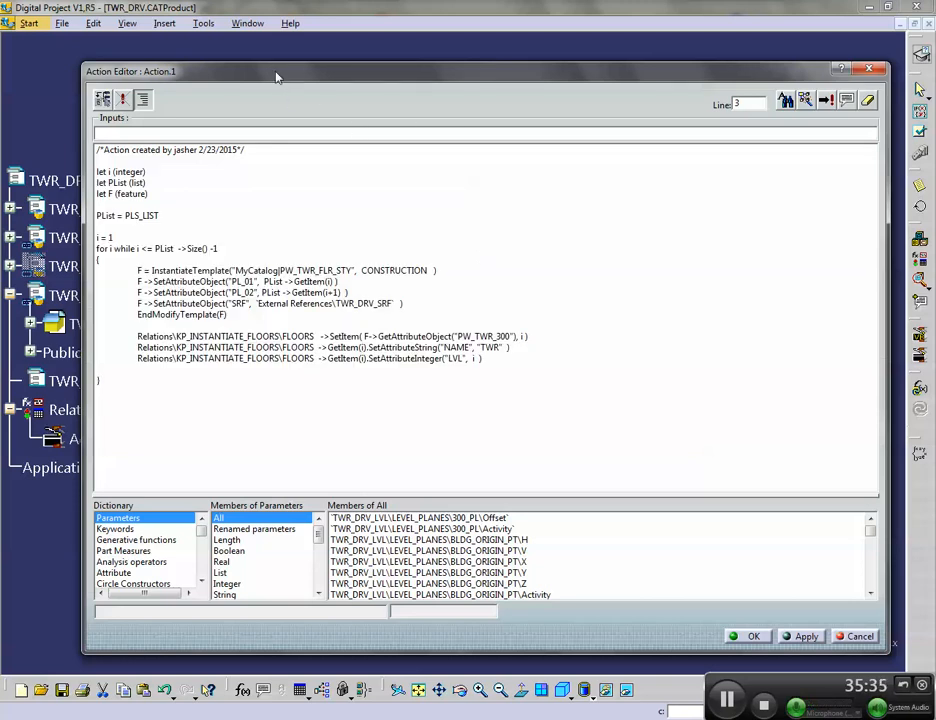
left_click_drag(280, 76, 420, 71)
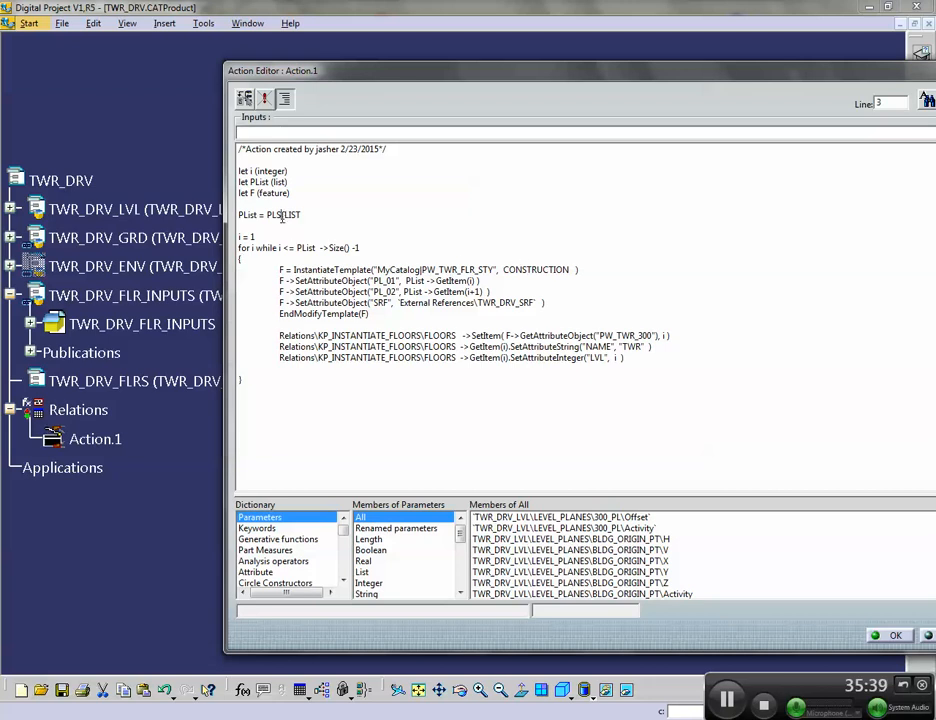
Replace the PList source in the action script with TWR_DRV_FLR_INPUTS\PLS_LIST, picked from the part's parameters
left_click(280, 215)
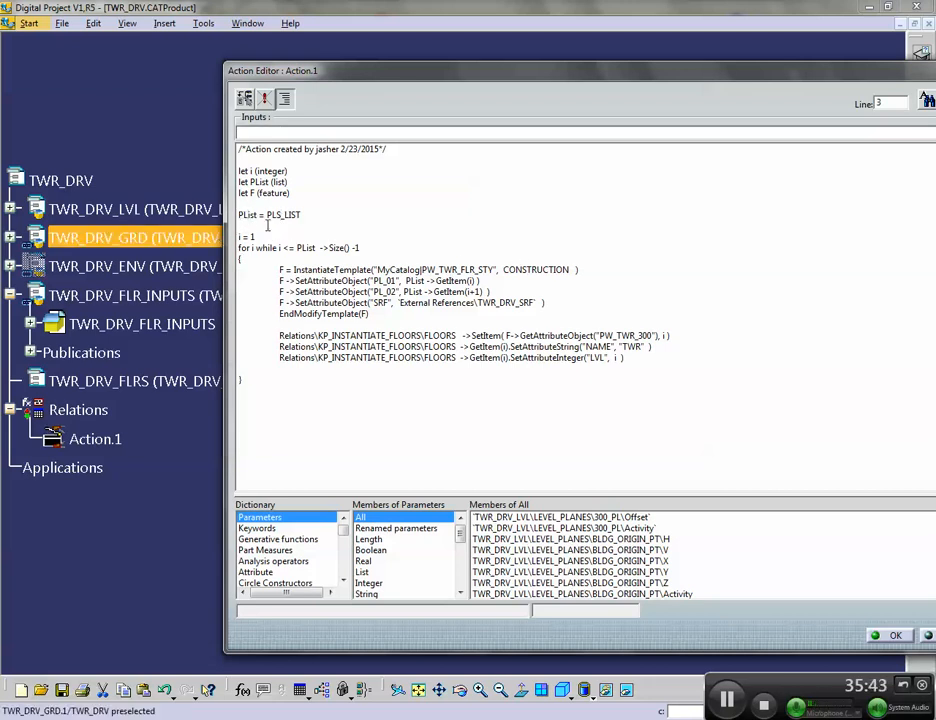
left_click(316, 215)
left_click_drag(267, 214, 302, 214)
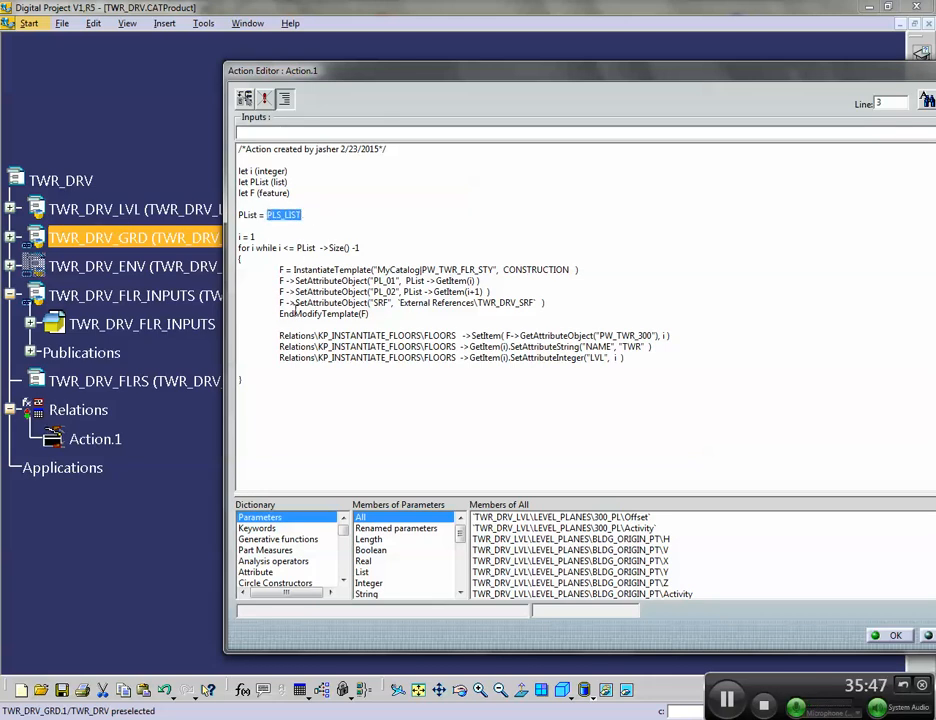
left_click(301, 215)
left_click_drag(304, 214, 268, 215)
key("Delete")
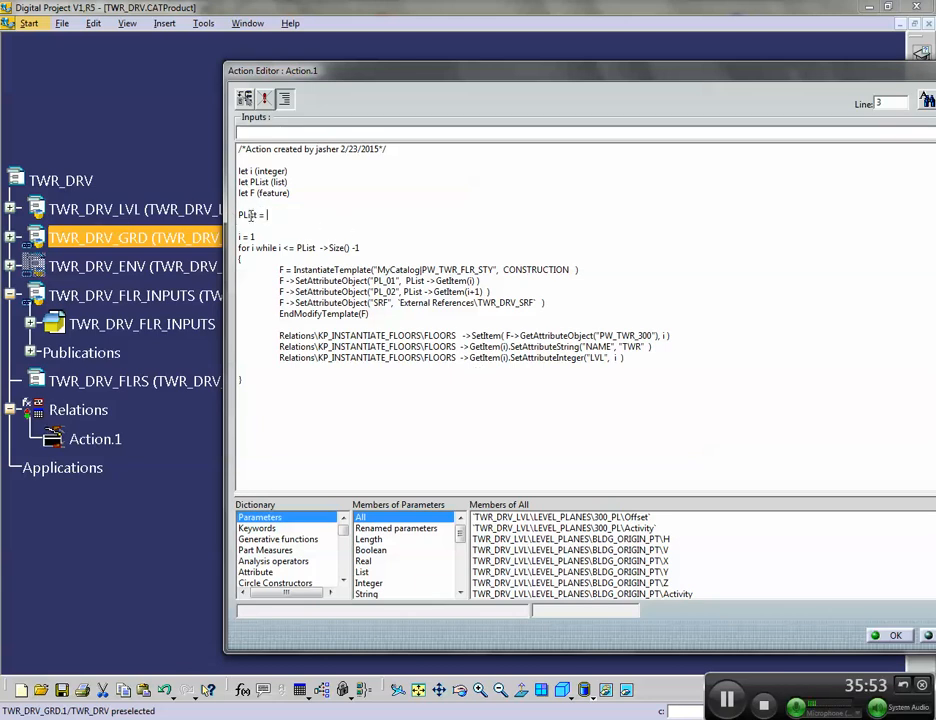
left_click(30, 323)
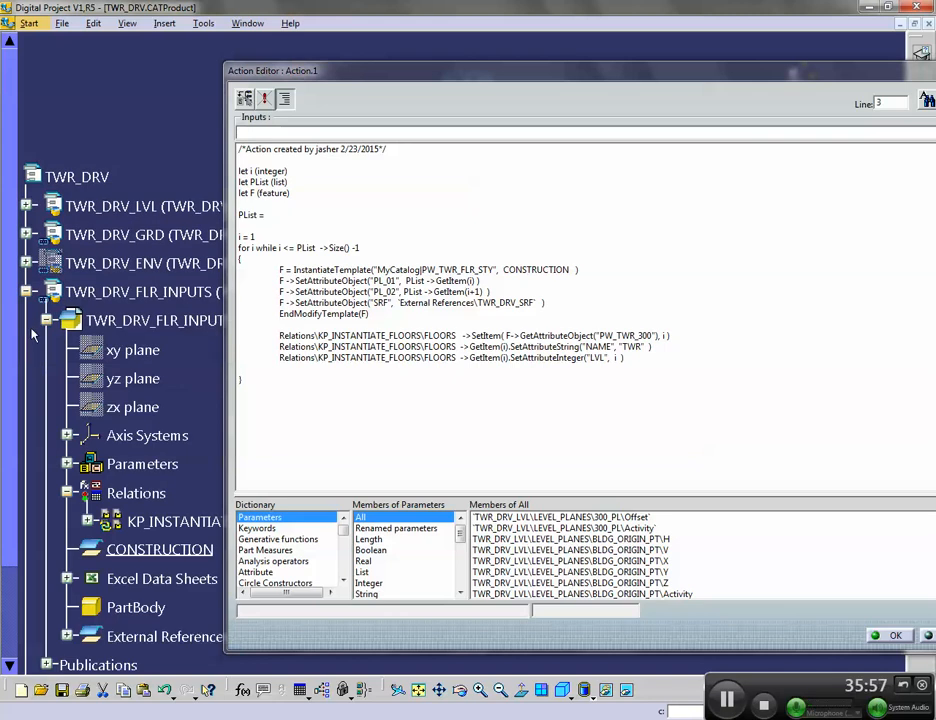
left_click(66, 464)
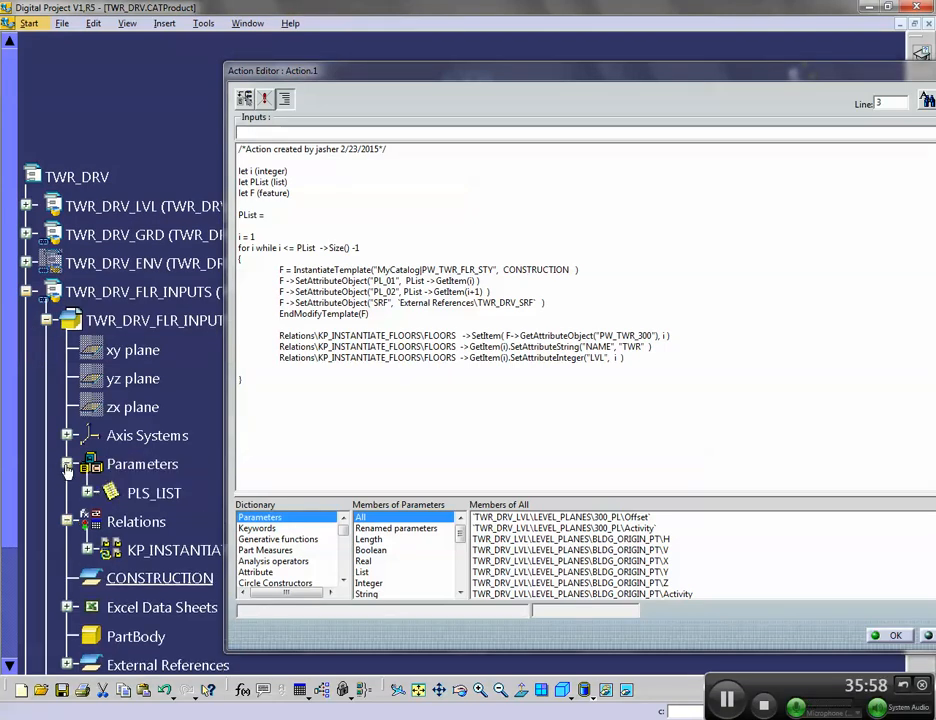
left_click(155, 494)
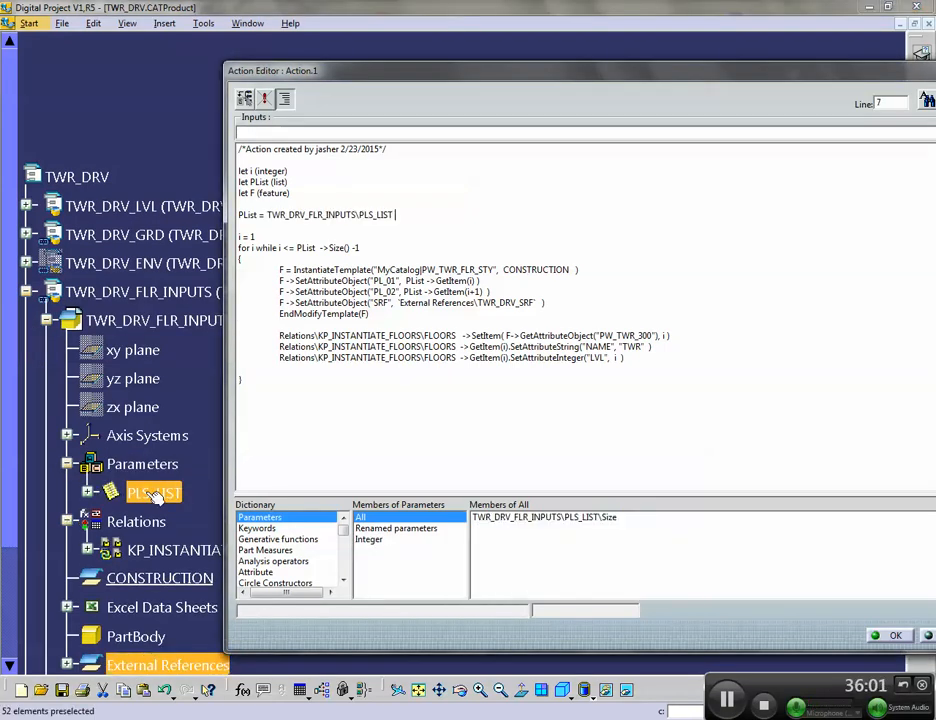
left_click_drag(395, 218, 359, 214)
left_click_drag(420, 215, 266, 212)
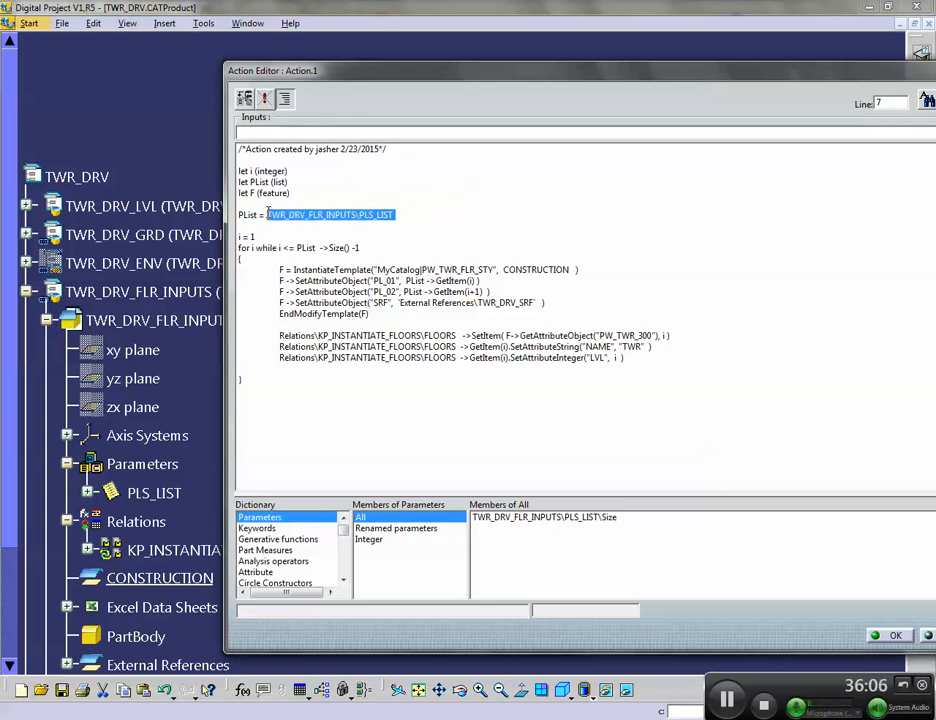
left_click(356, 213)
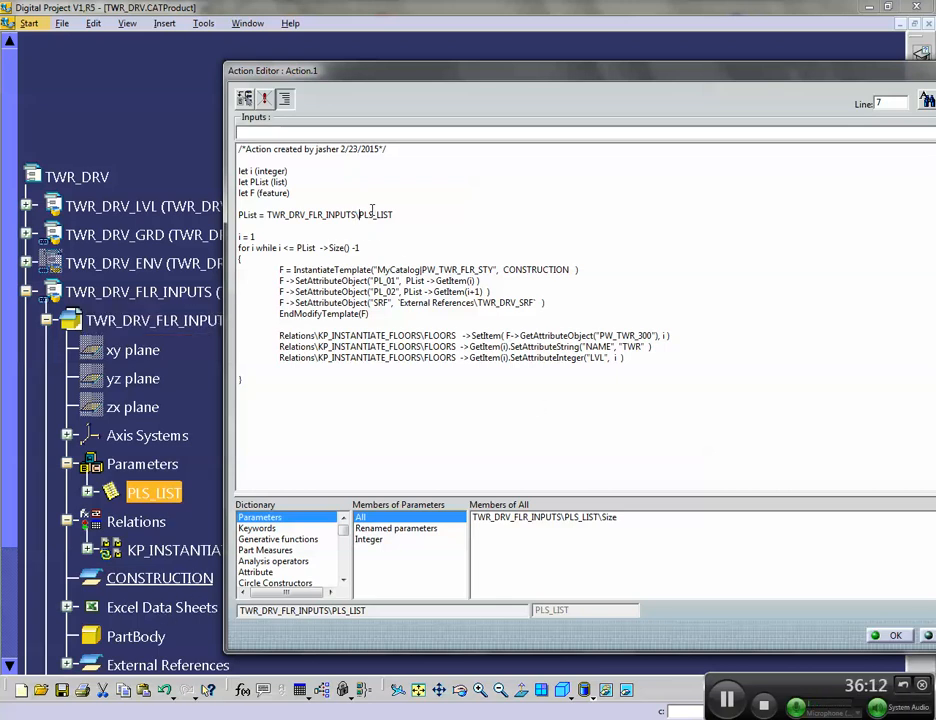
Replace the SRF attribute's reference in the script with TWR_DRV_FLR_INPUTS\External References\TWR_DRV_SRF, picked from the tree
left_click_drag(374, 281, 388, 281)
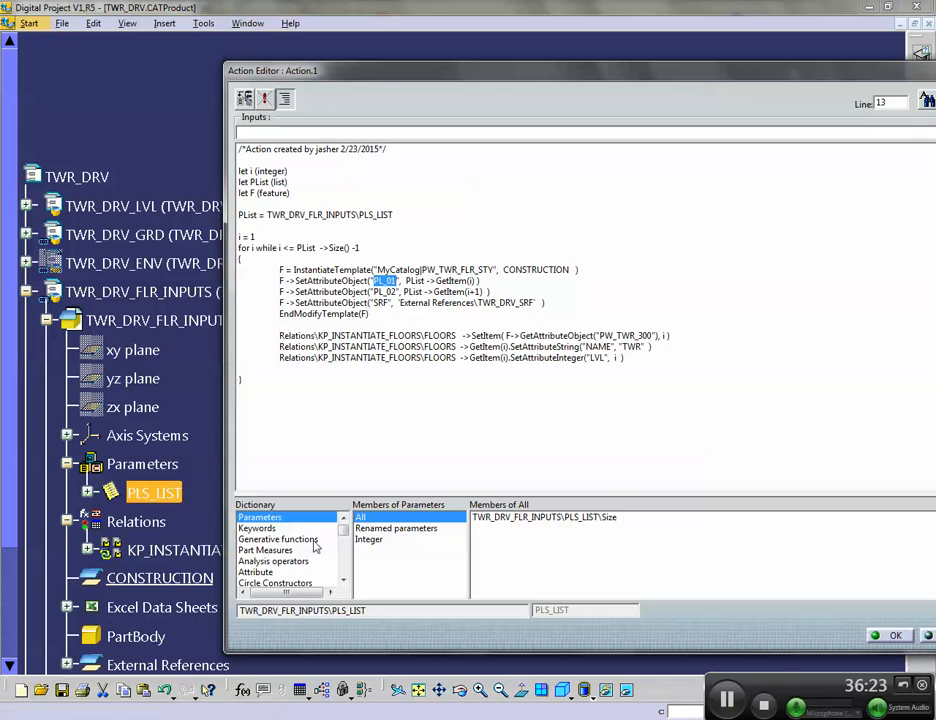
key("Down")
key("Down")
key("Down")
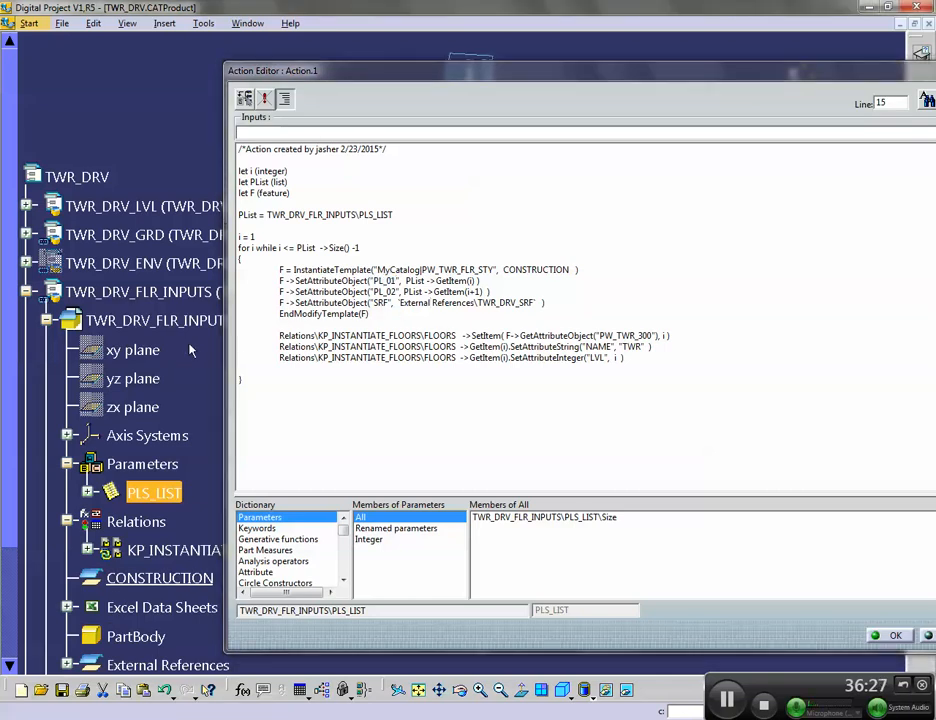
scroll(134, 300, "down", 3)
left_click_drag(541, 302, 397, 302)
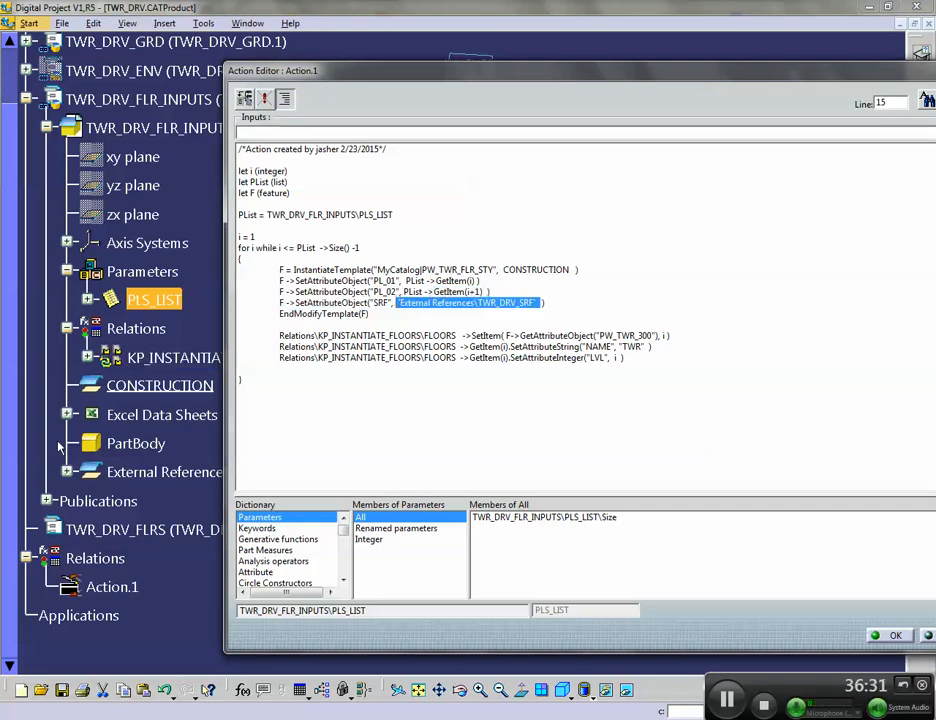
left_click(67, 472)
middle_click_drag(174, 464, 170, 446)
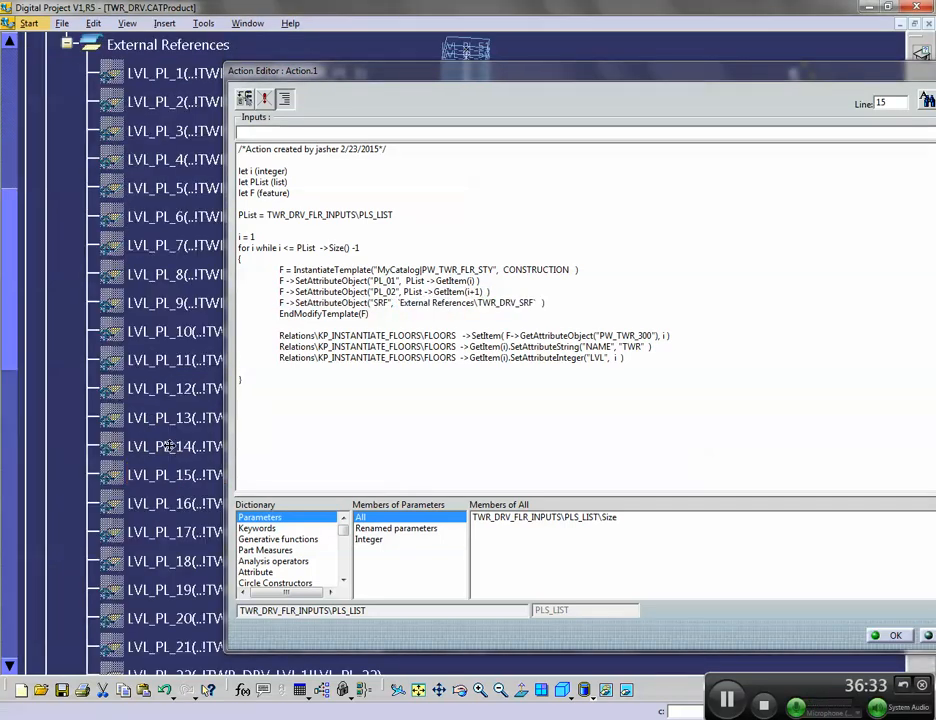
scroll(170, 446, "down", 11)
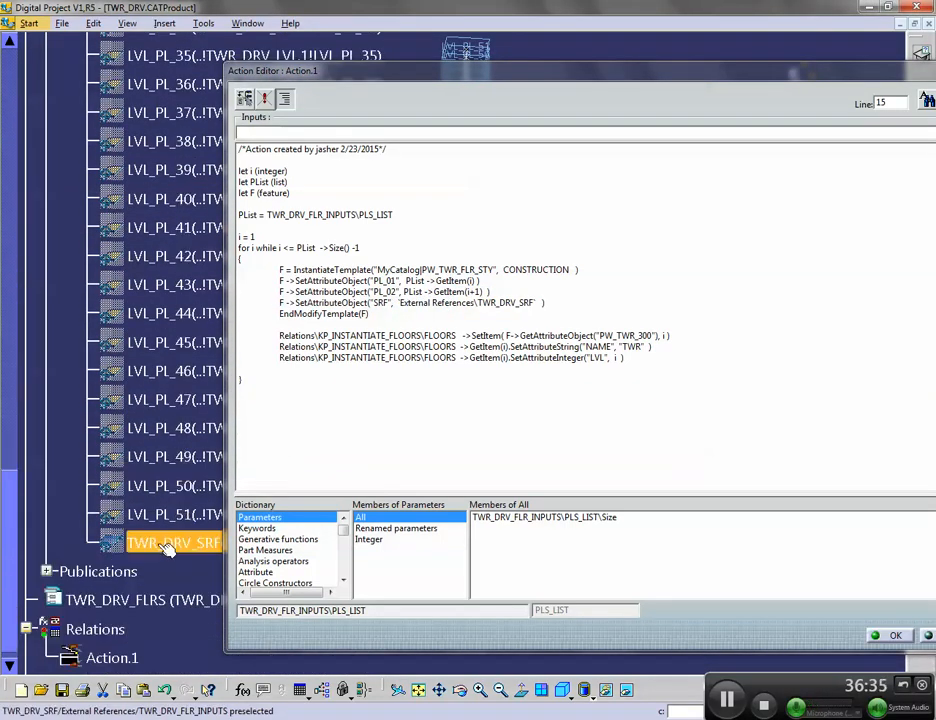
left_click(168, 545)
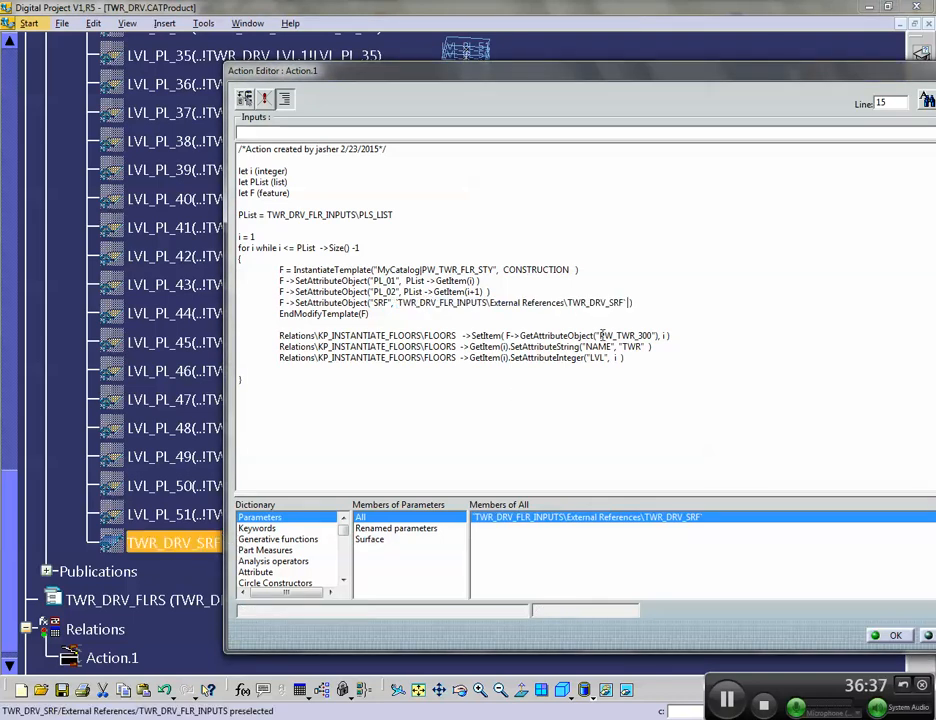
left_click_drag(626, 302, 397, 301)
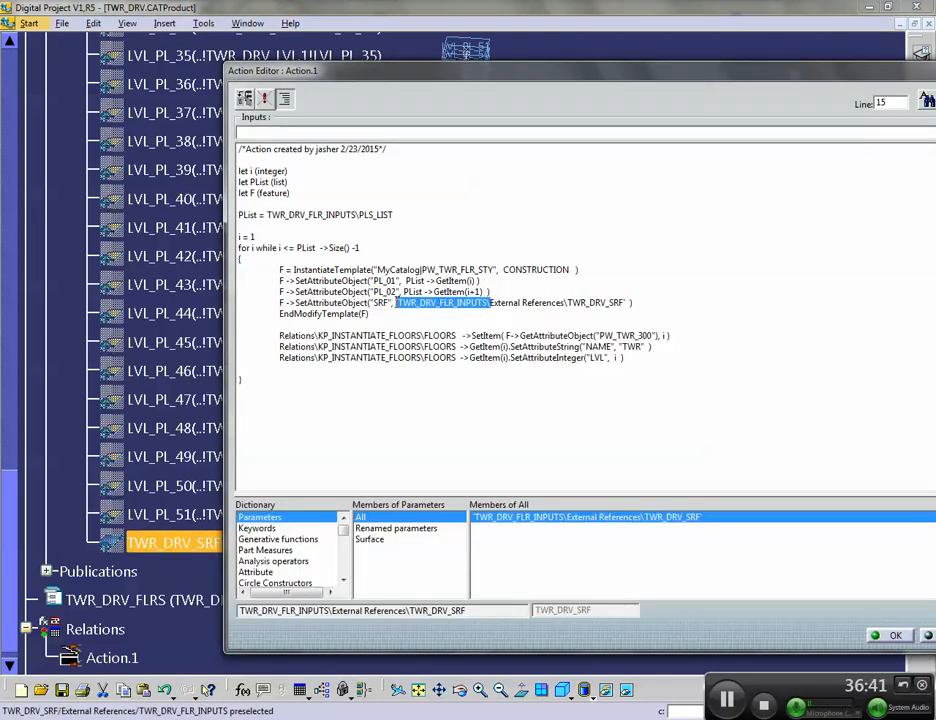
left_click(409, 313)
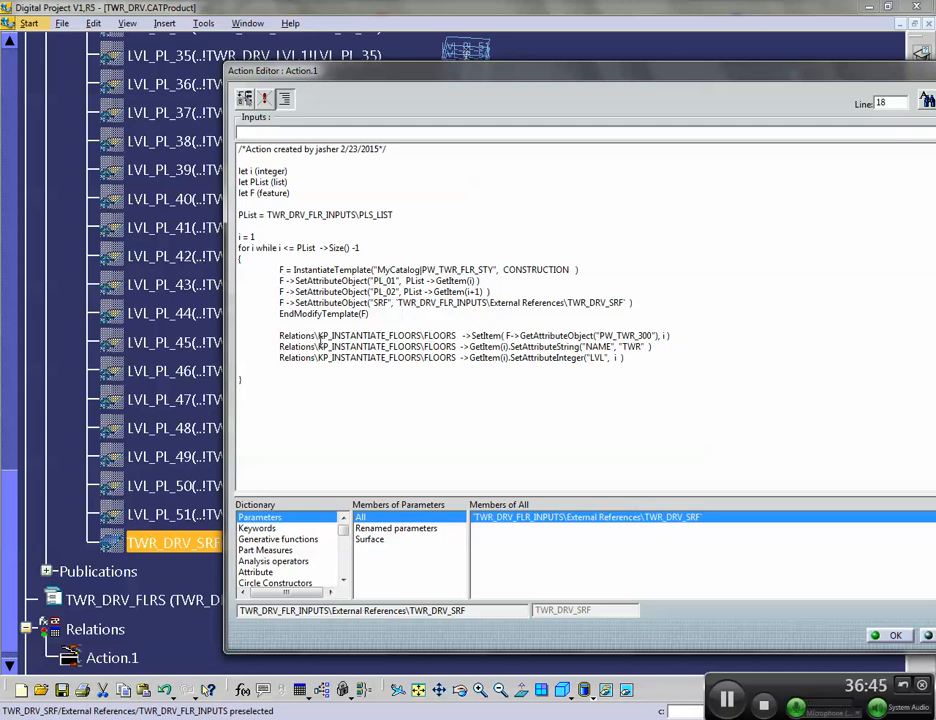
Collapse the External References set and delete the script line that calls SetItem with the PW_TWR_300 attribute object
scroll(74, 300, "up", 15)
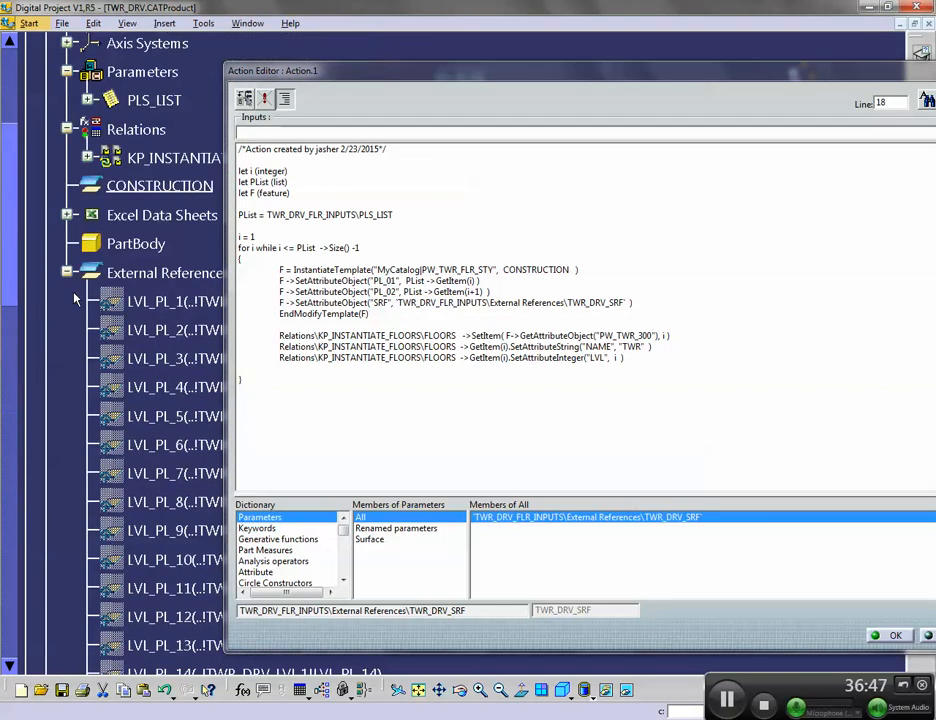
left_click(66, 272)
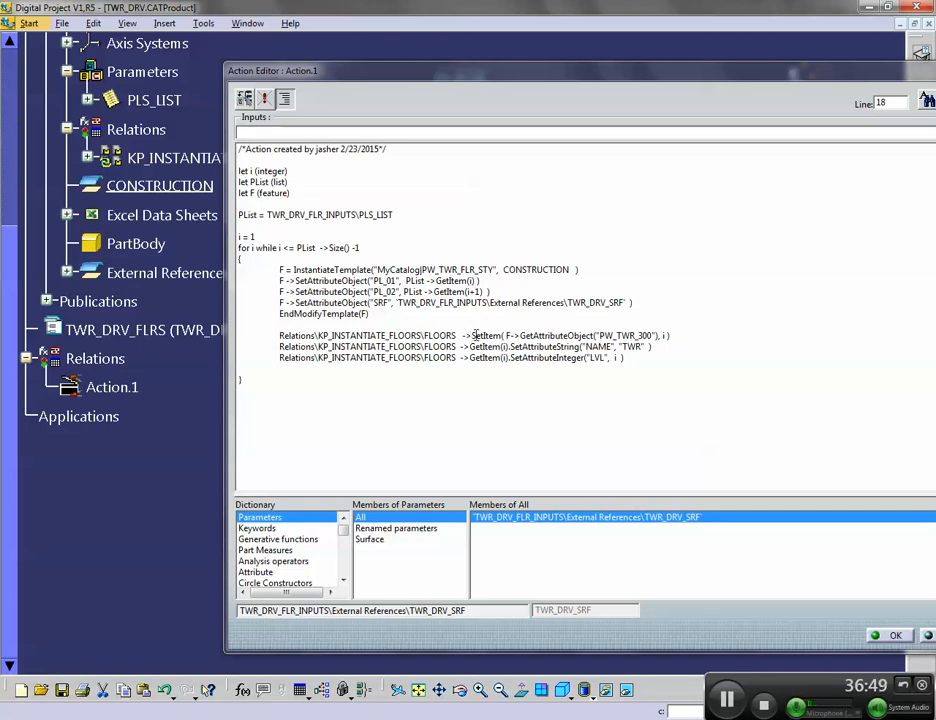
left_click_drag(472, 336, 670, 336)
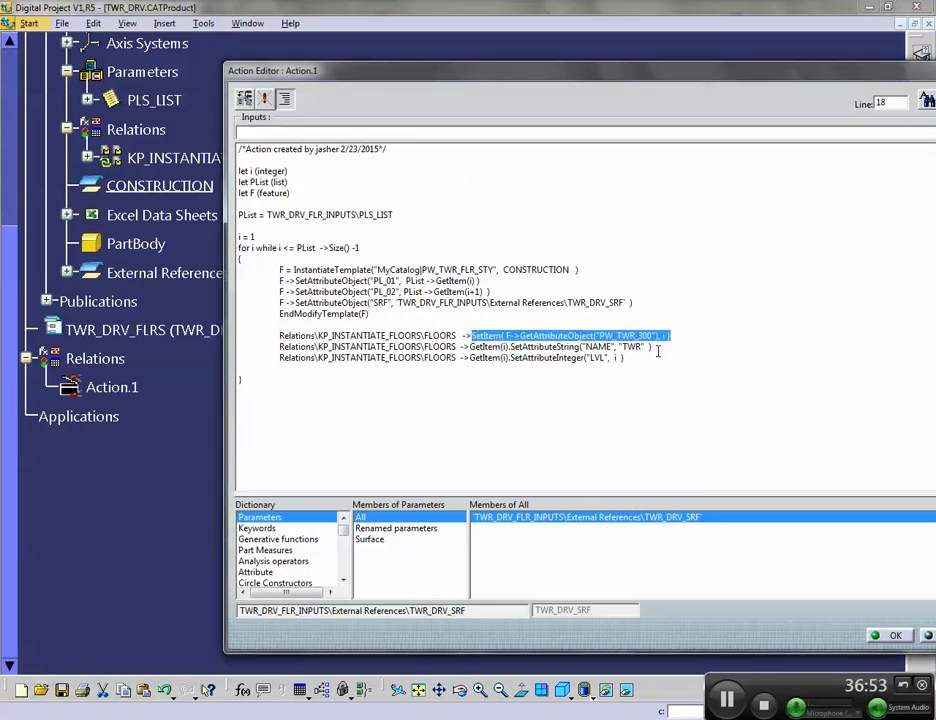
left_click(665, 335)
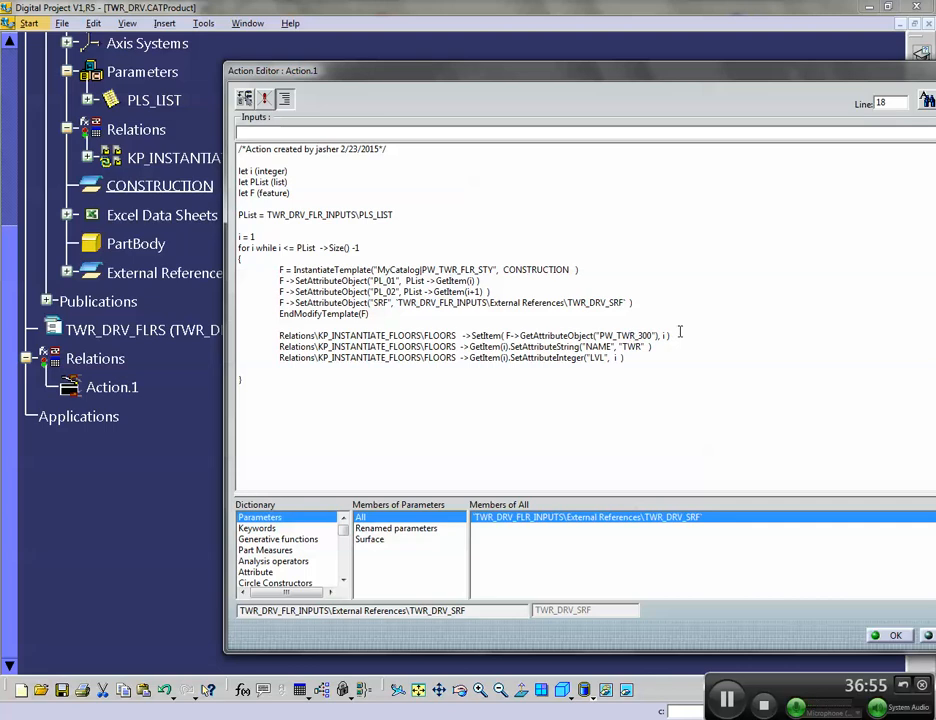
left_click_drag(665, 335, 279, 336)
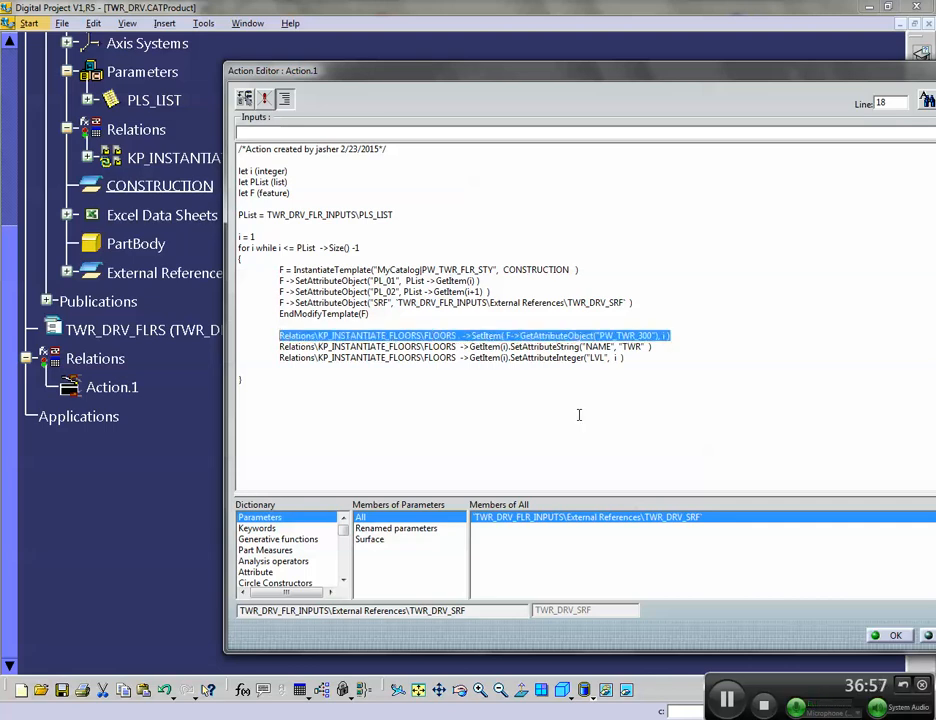
key("Delete")
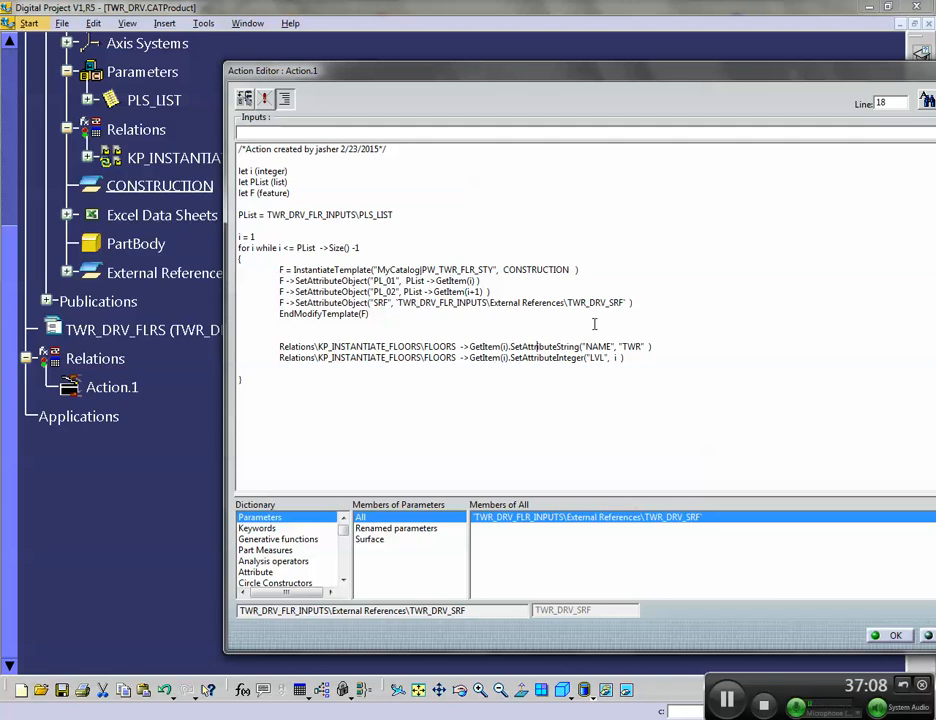
Duplicate the SRF SetAttributeObject line onto a new line above EndModifyTemplate(F)
left_click(668, 304)
key("Return")
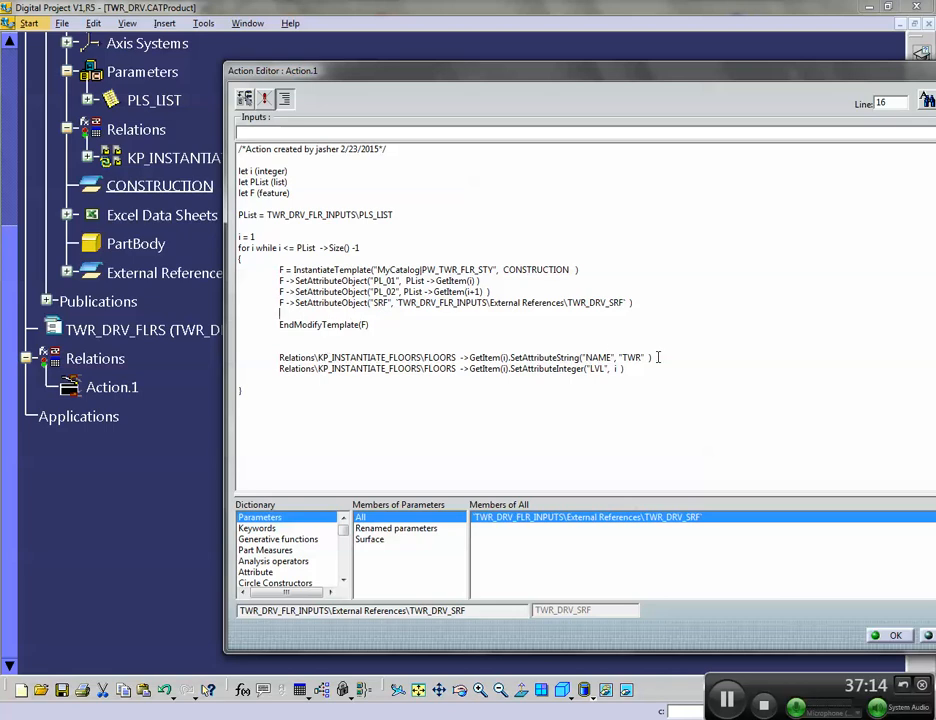
left_click(280, 302)
left_click_drag(281, 302, 641, 307)
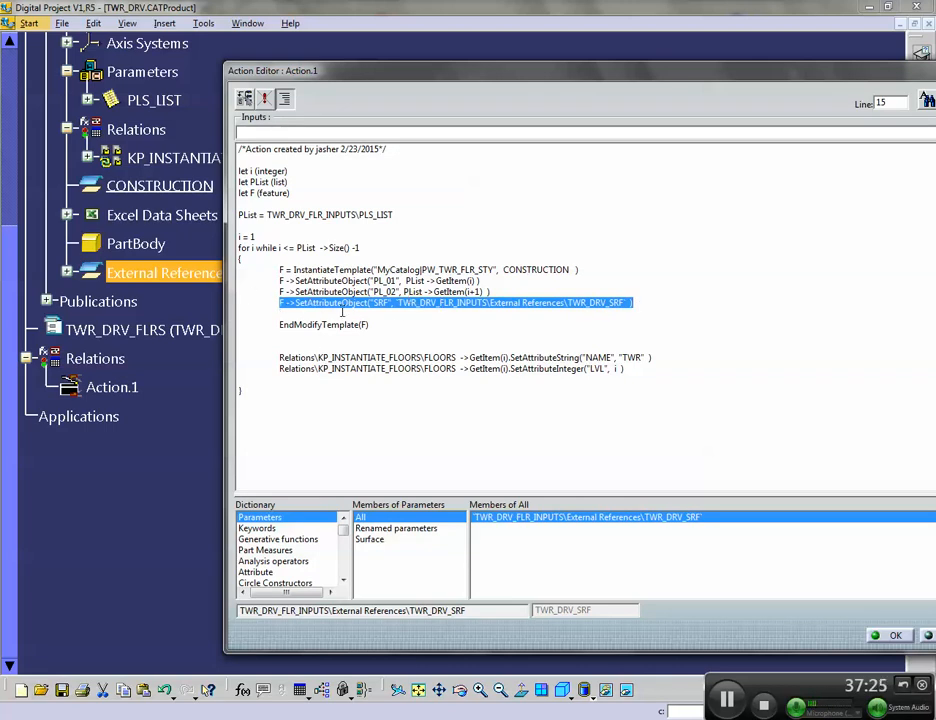
left_click(305, 314)
type("F ->SetAttributeObject(\"SRF\", 'TWR_DRV_FLR_INPUTS\\External References\\TWR_DRV_SRF' )")
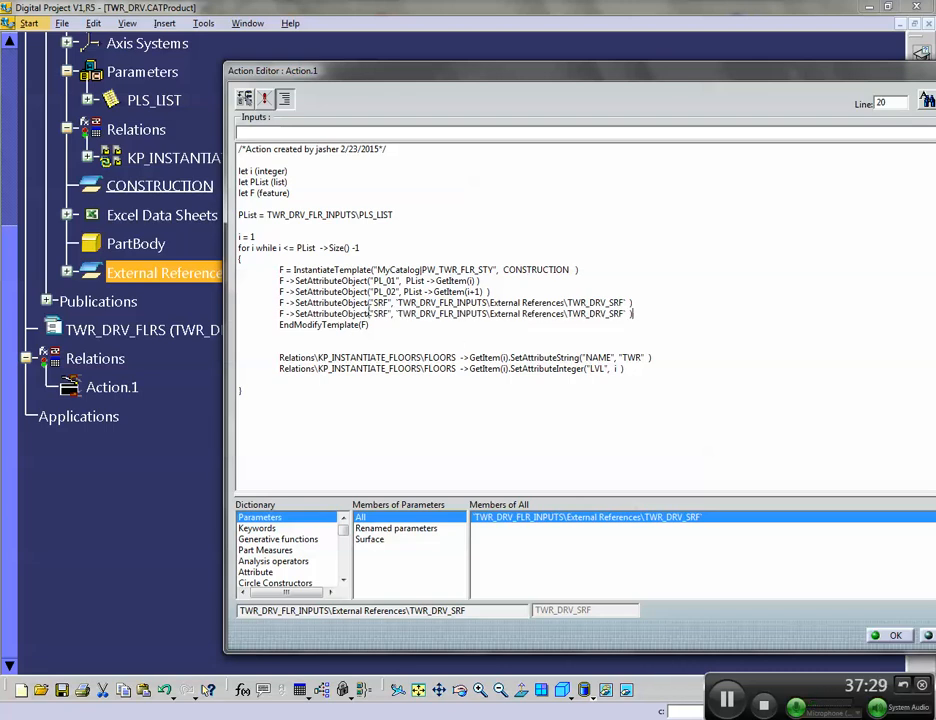
Replace the duplicated SRF call with SetAttributeString("NAME", "TWR"), copied from the FLOORS name line
left_click_drag(341, 314, 368, 316)
left_click(578, 357)
left_click_drag(651, 357, 509, 357)
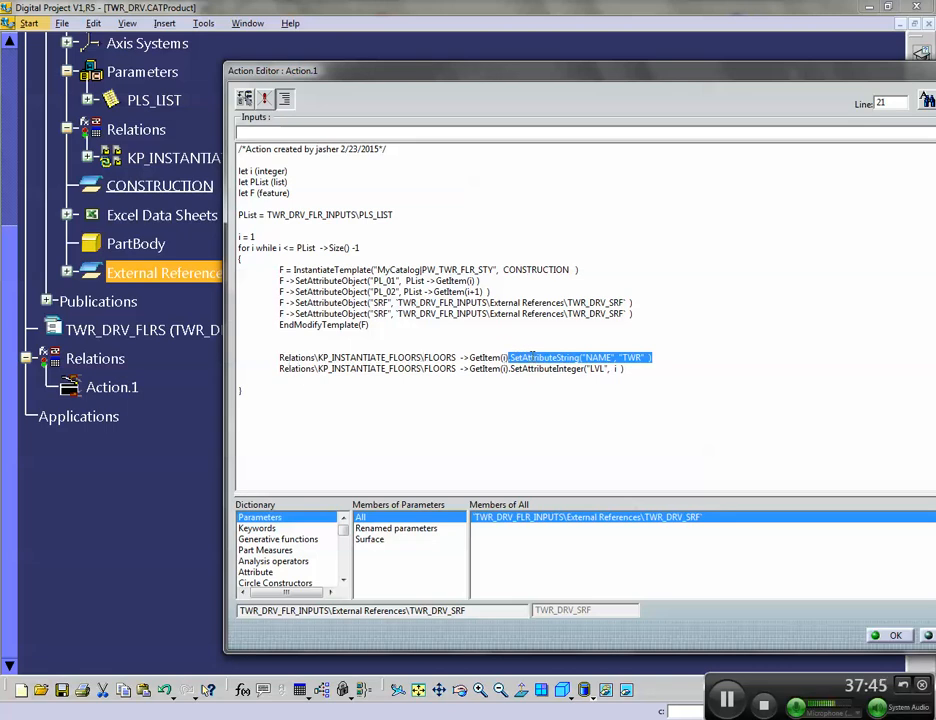
left_click(509, 360)
left_click_drag(511, 357, 661, 356)
key("ctrl+c")
left_click_drag(295, 314, 632, 314)
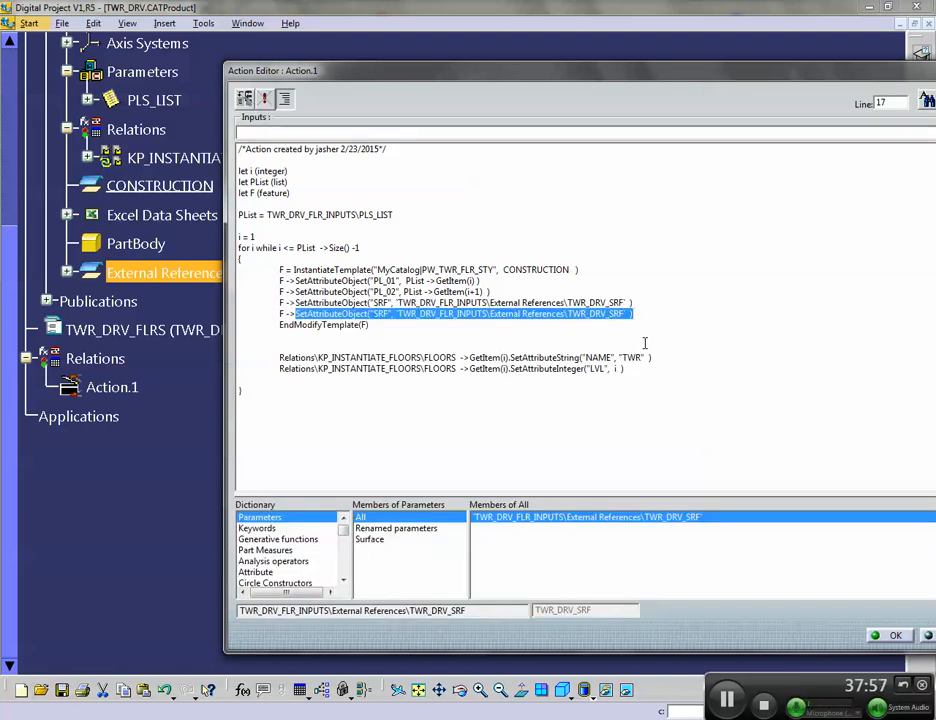
key("ctrl+v")
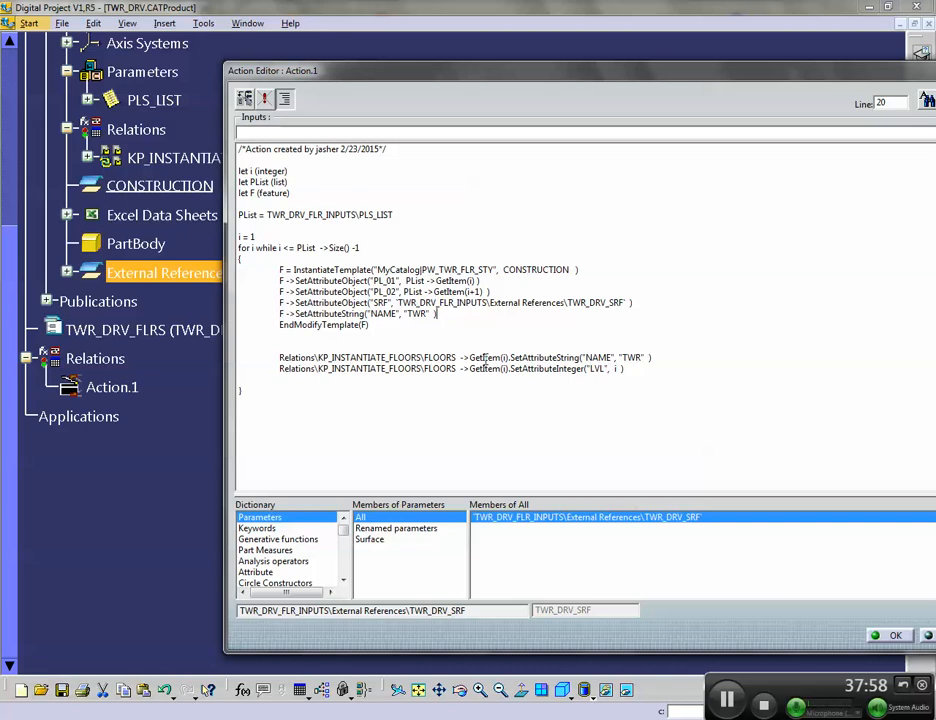
Add the line F ->SetAttributeInteger("LVL", i) below the NAME line, copying the call from the FLOORS level line
key("Return")
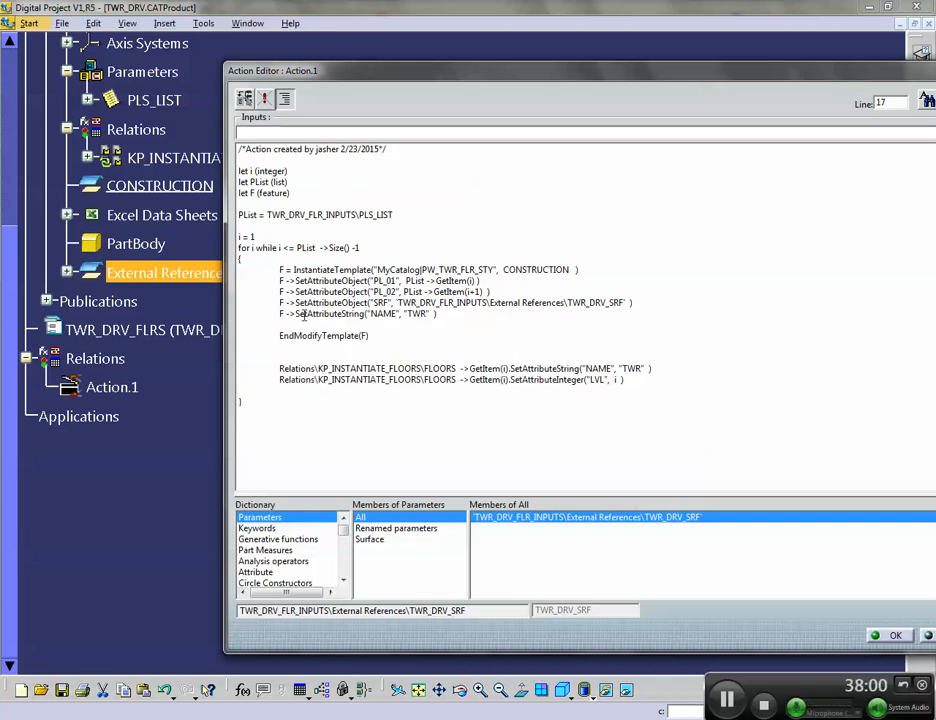
double_click(283, 314)
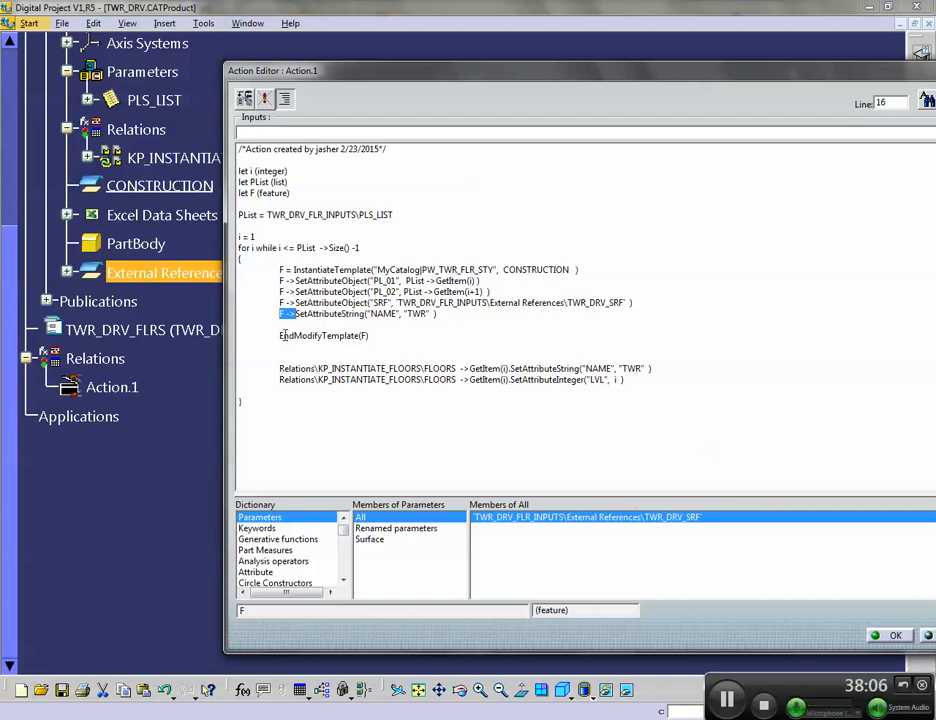
left_click(316, 324)
type("F ->")
left_click_drag(624, 380, 511, 380)
key("ctrl+c")
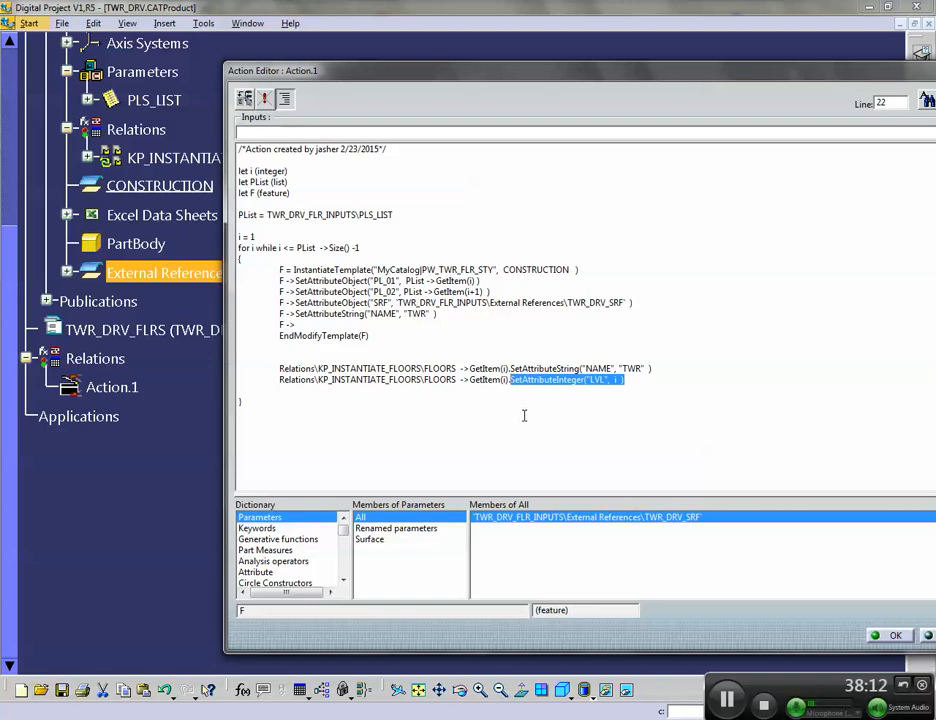
left_click(351, 326)
key("ctrl+v")
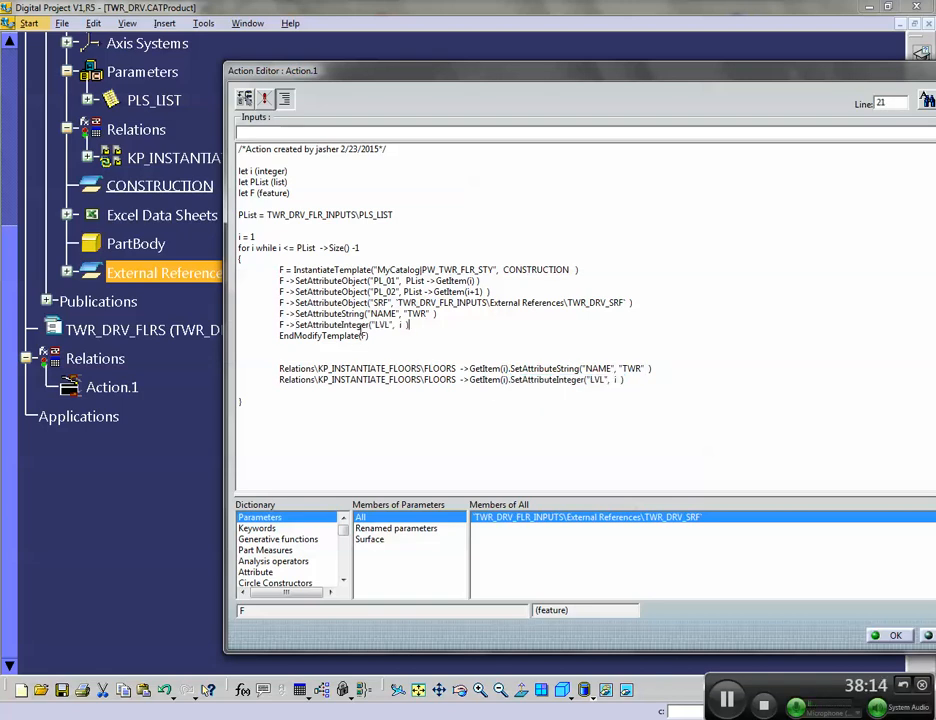
Delete the two remaining KP_INSTANTIATE_FLOORS lines and the blank lines before the closing brace
left_click_drag(637, 389, 229, 355)
key("Delete")
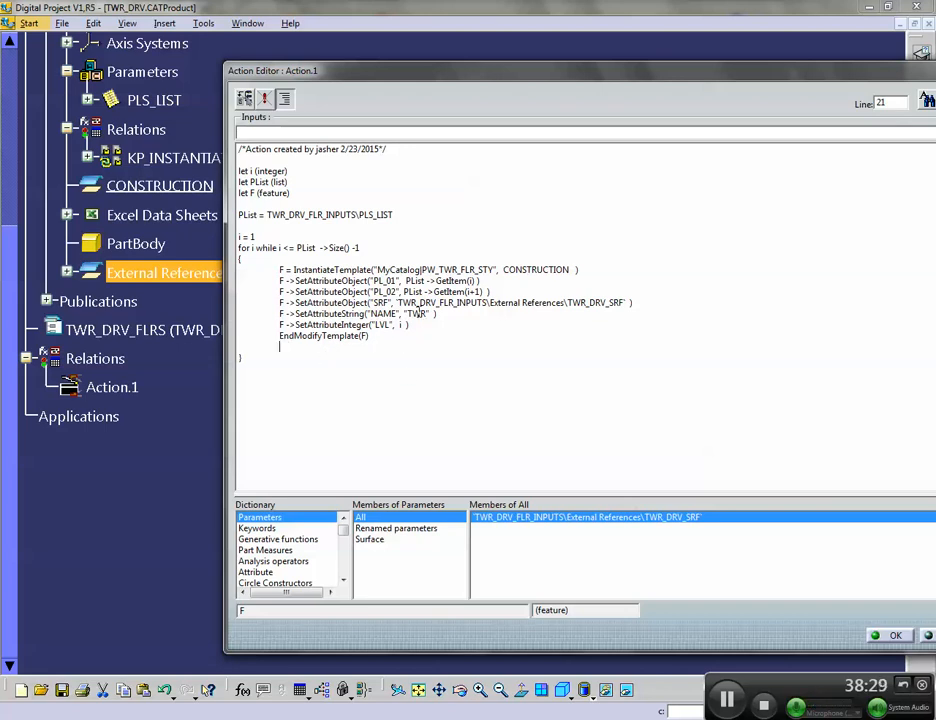
double_click(309, 348)
key("BackSpace")
left_click_drag(257, 193, 290, 193)
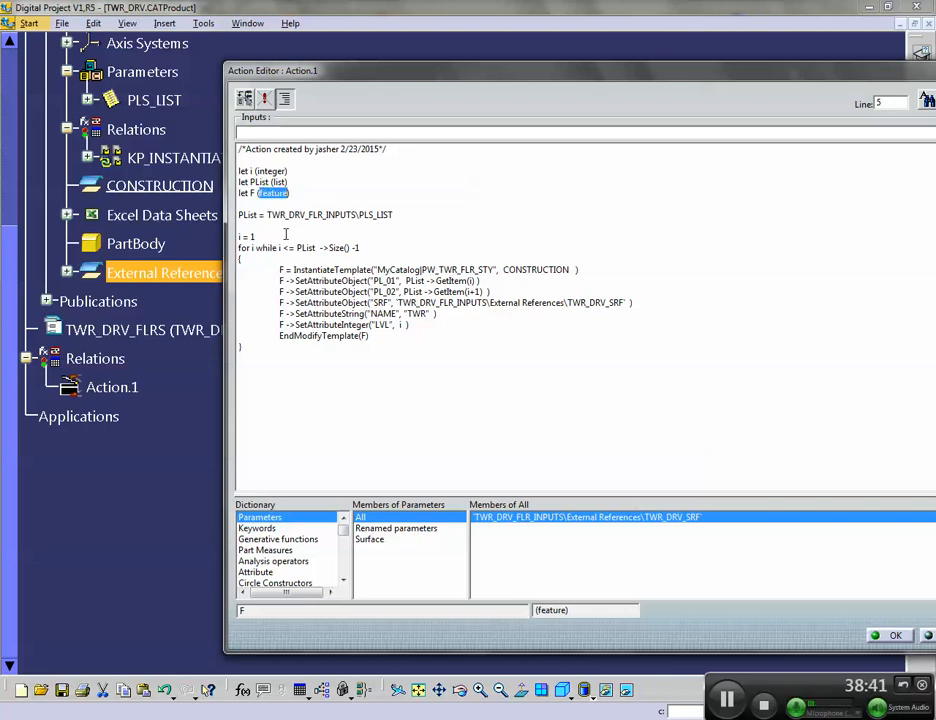
double_click(253, 193)
left_click_drag(258, 193, 289, 194)
left_click_drag(663, 78, 544, 69)
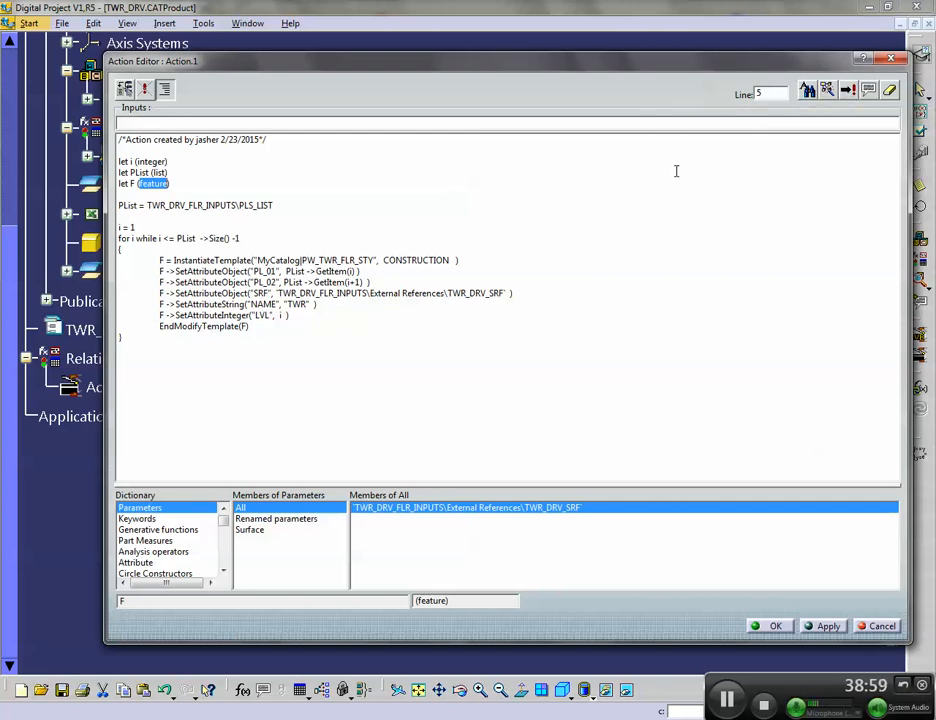
Replace the CONSTRUCTION destination in the InstantiateTemplate call with TWR_DRV_FLRS.1, picked from the tree
left_click(437, 260)
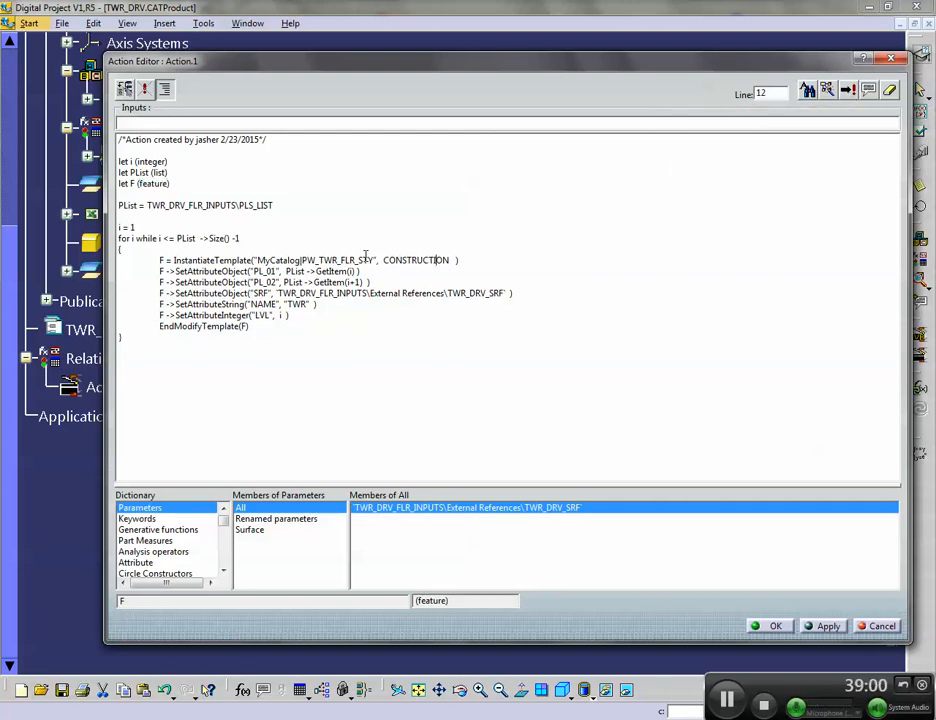
double_click(386, 260)
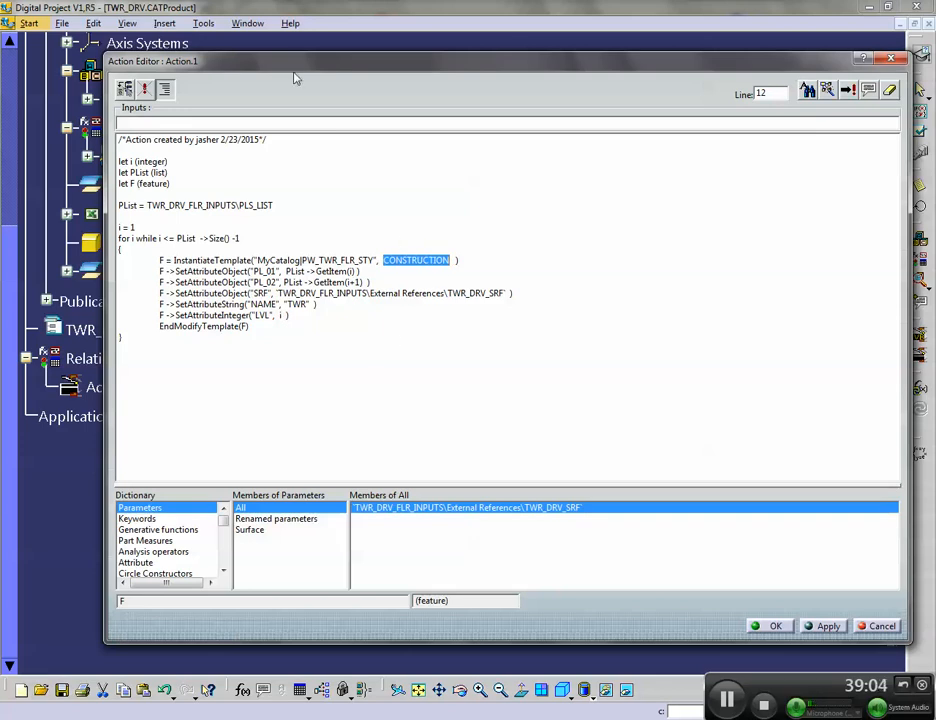
left_click_drag(313, 58, 438, 66)
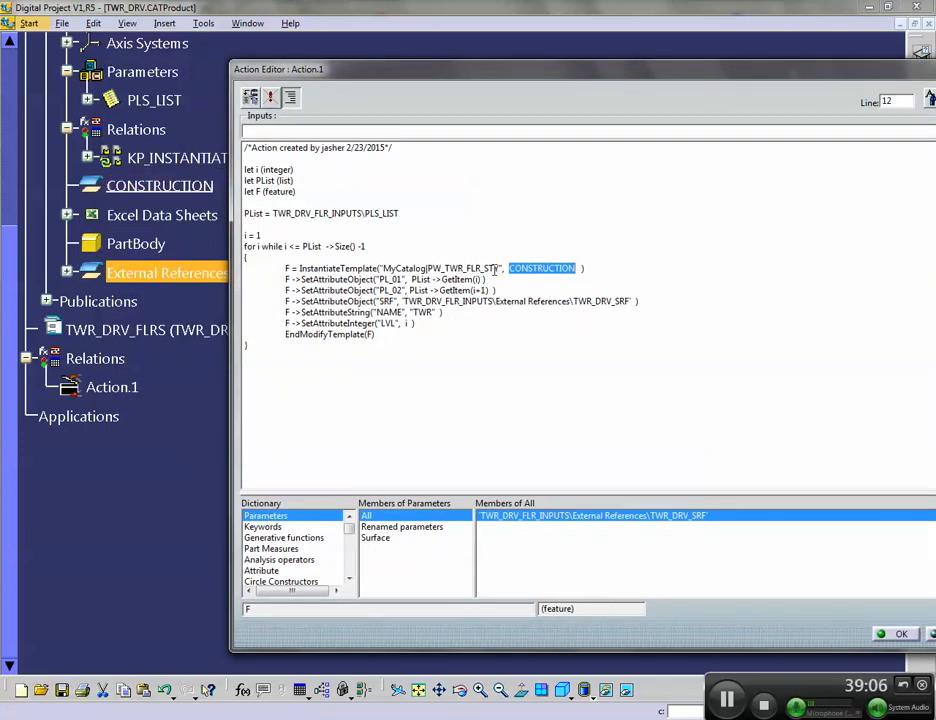
left_click(135, 330)
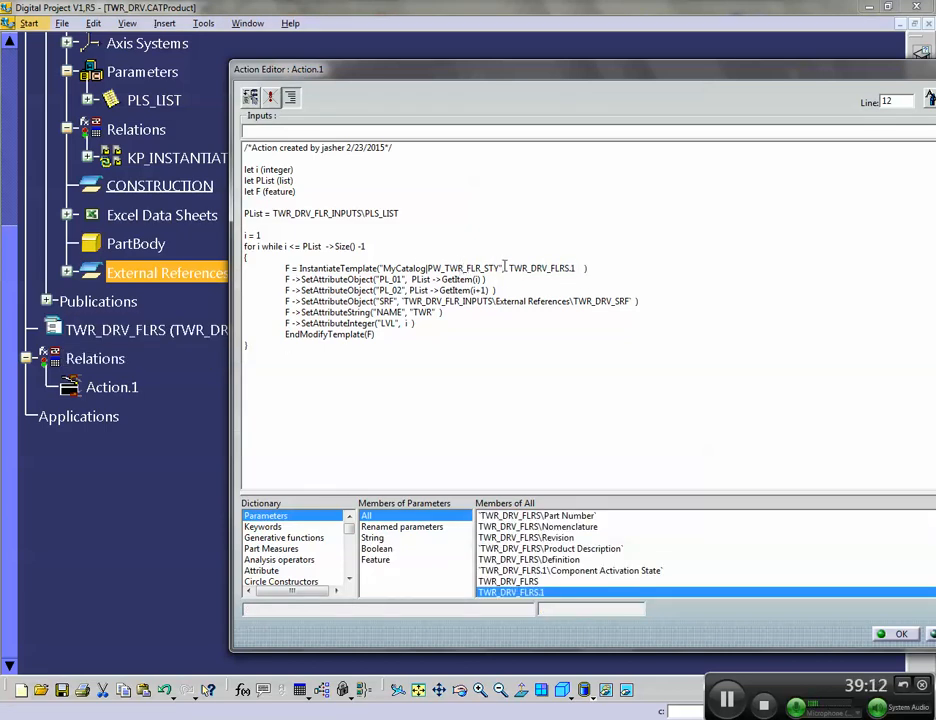
Change the template name in the InstantiateTemplate call to DT_TWR_FLR_STY and accept the action
left_click_drag(441, 268, 429, 268)
type("DT")
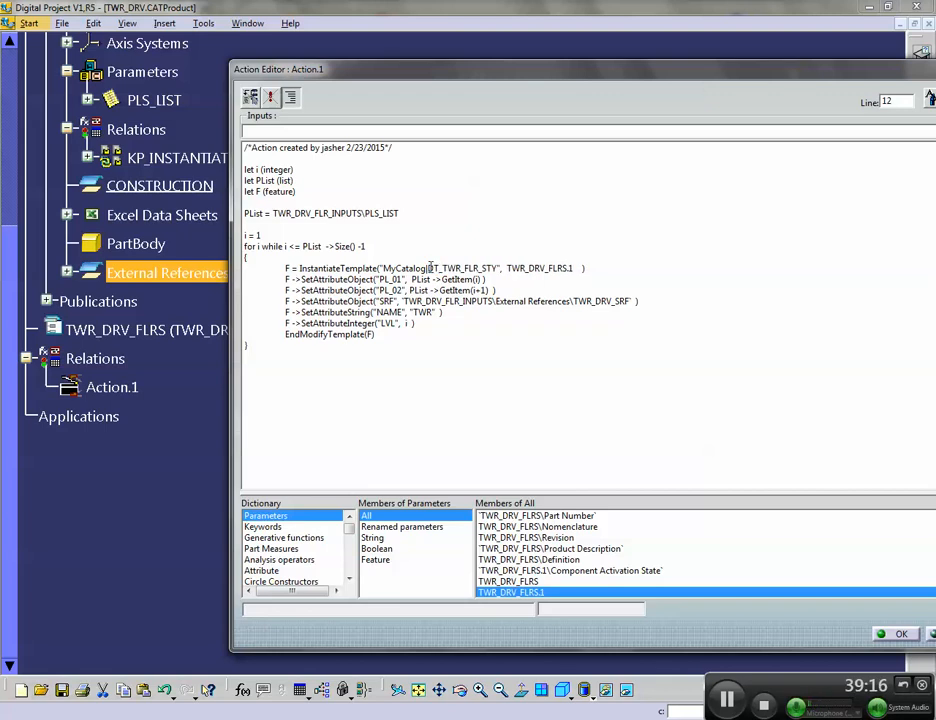
left_click_drag(502, 272, 430, 270)
left_click_drag(714, 63, 580, 47)
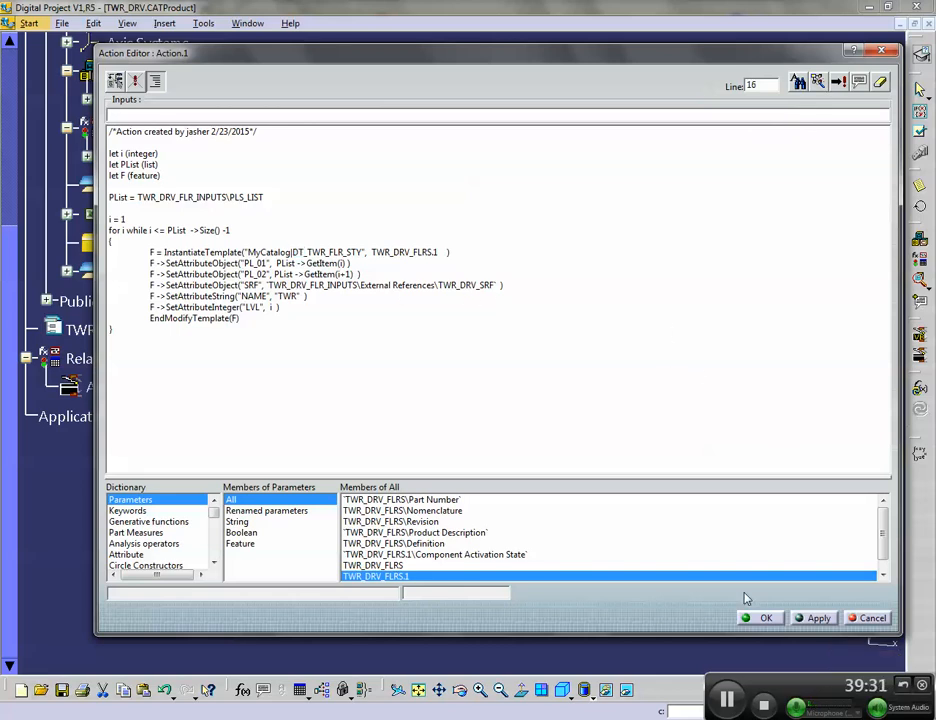
left_click(757, 617)
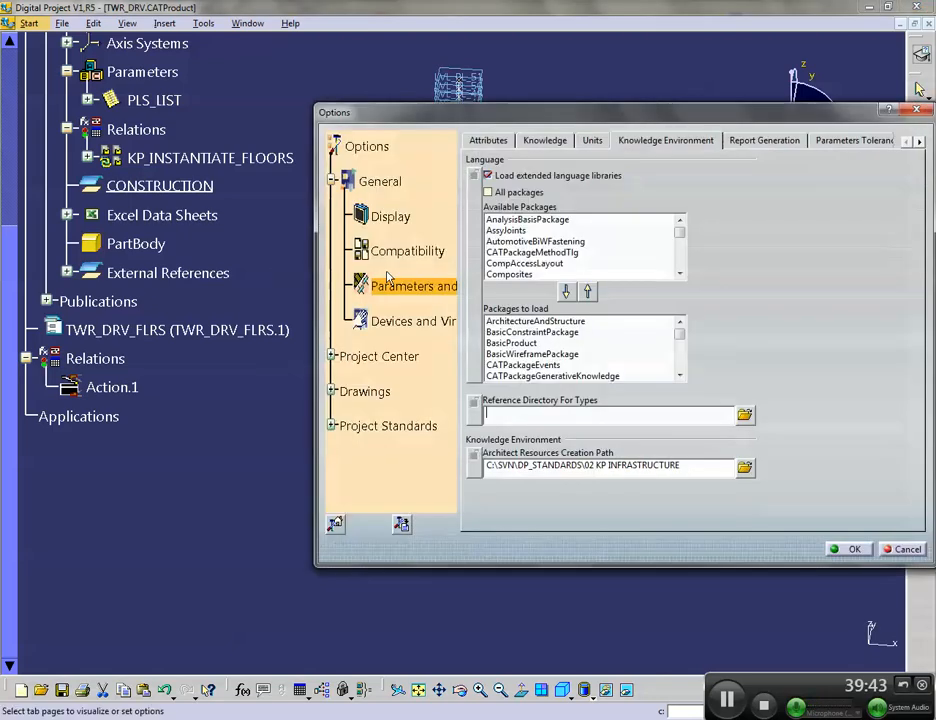
Browse for the Architect Resources Creation Path and copy the KP_FILES folder's path from Windows Explorer
left_click(750, 471)
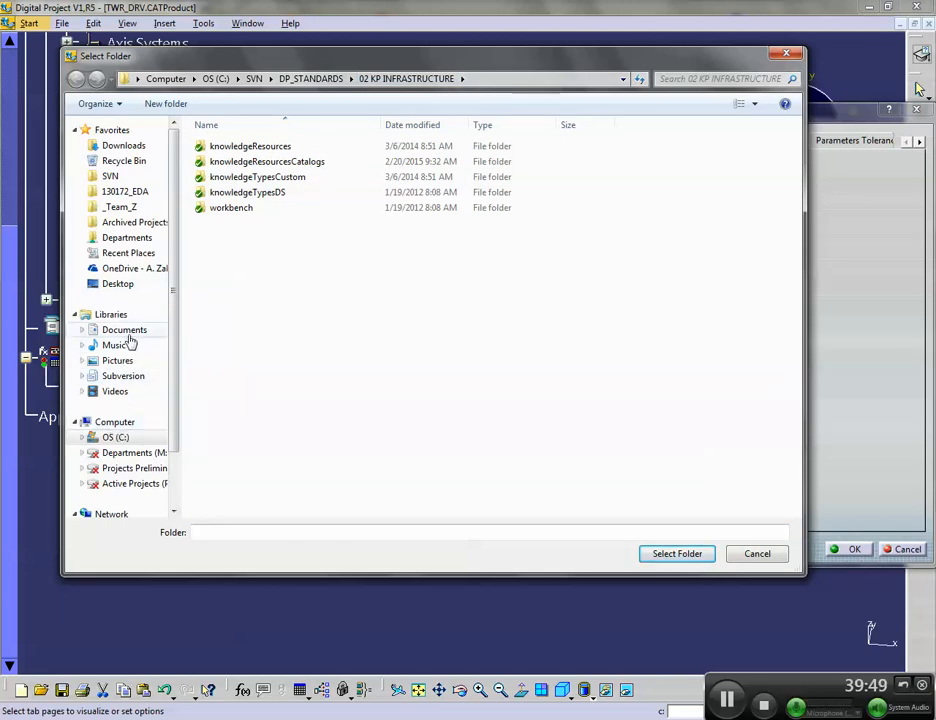
left_click(162, 718)
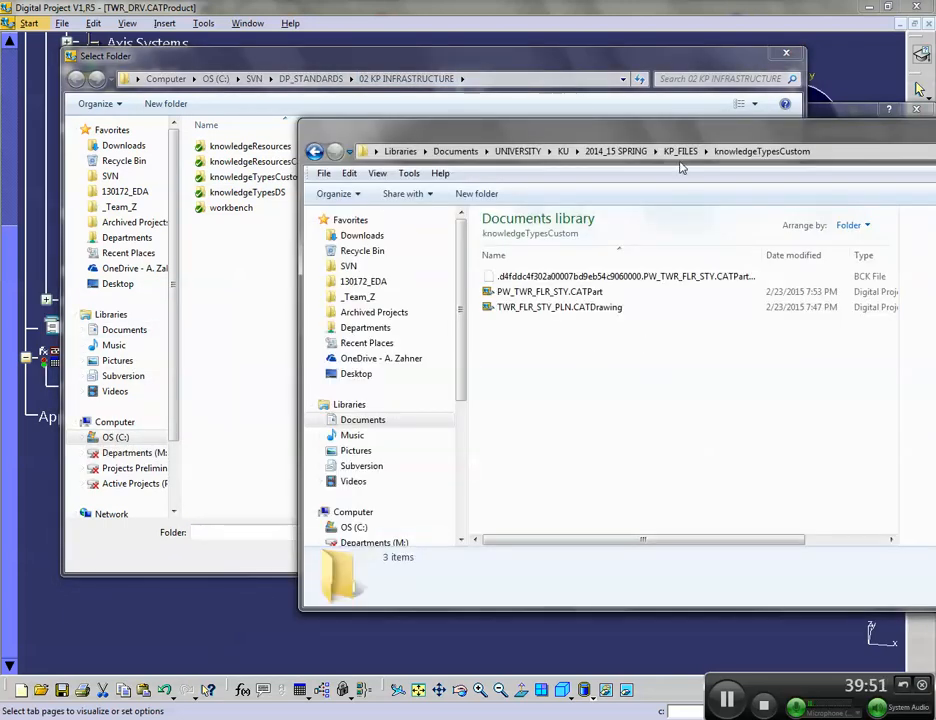
left_click(682, 155)
left_click(778, 153)
key("ctrl+c")
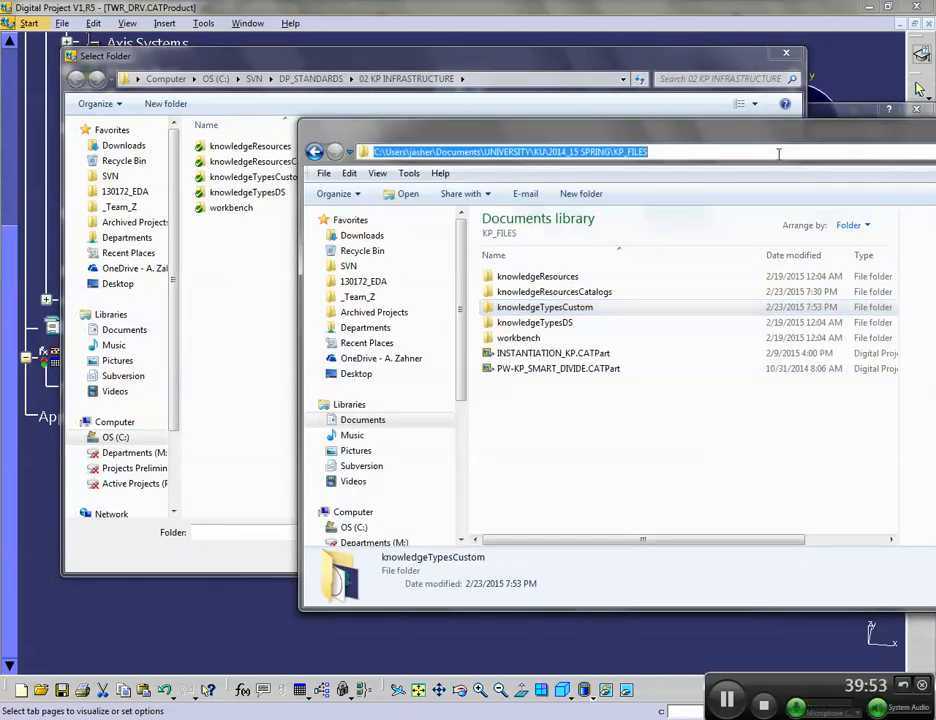
Set the Architect Resources Creation Path to the copied KP_FILES folder path and accept the options
left_click(591, 69)
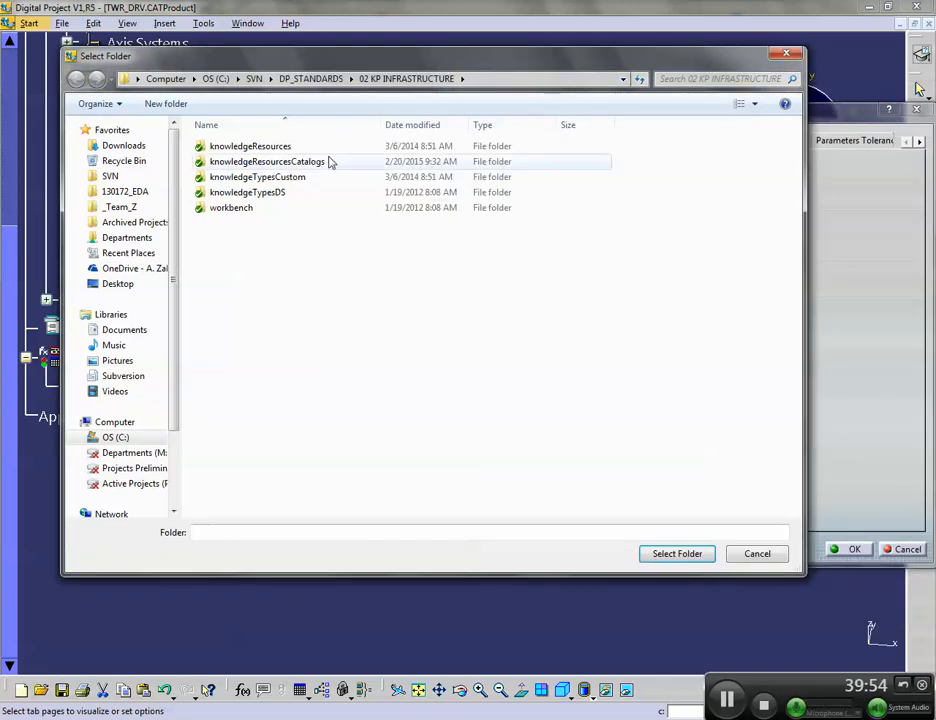
left_click(504, 80)
key("ctrl+v")
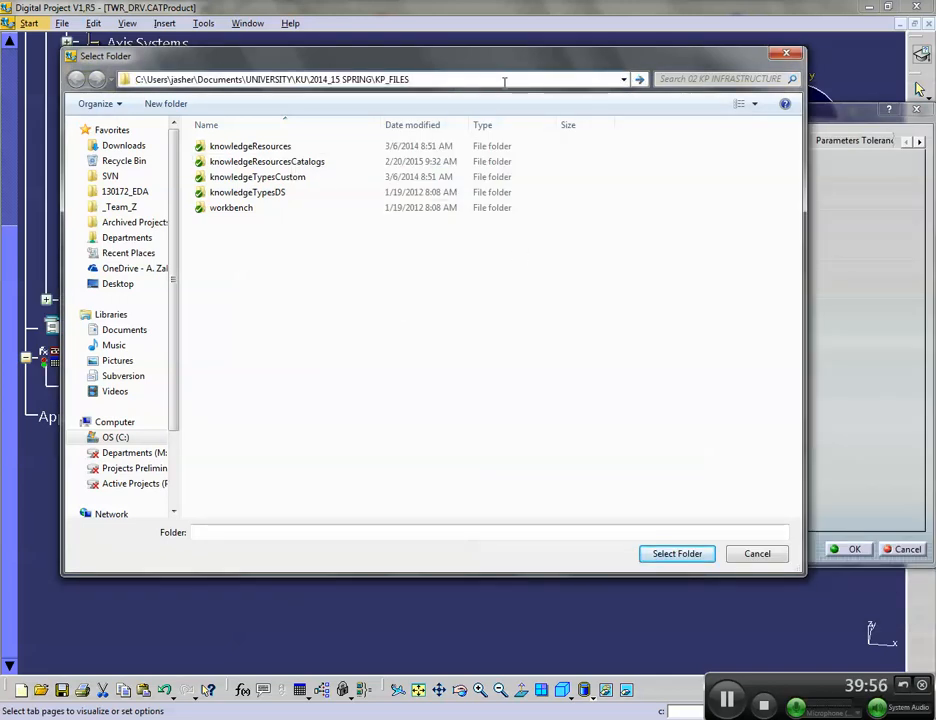
key("Return")
left_click(670, 553)
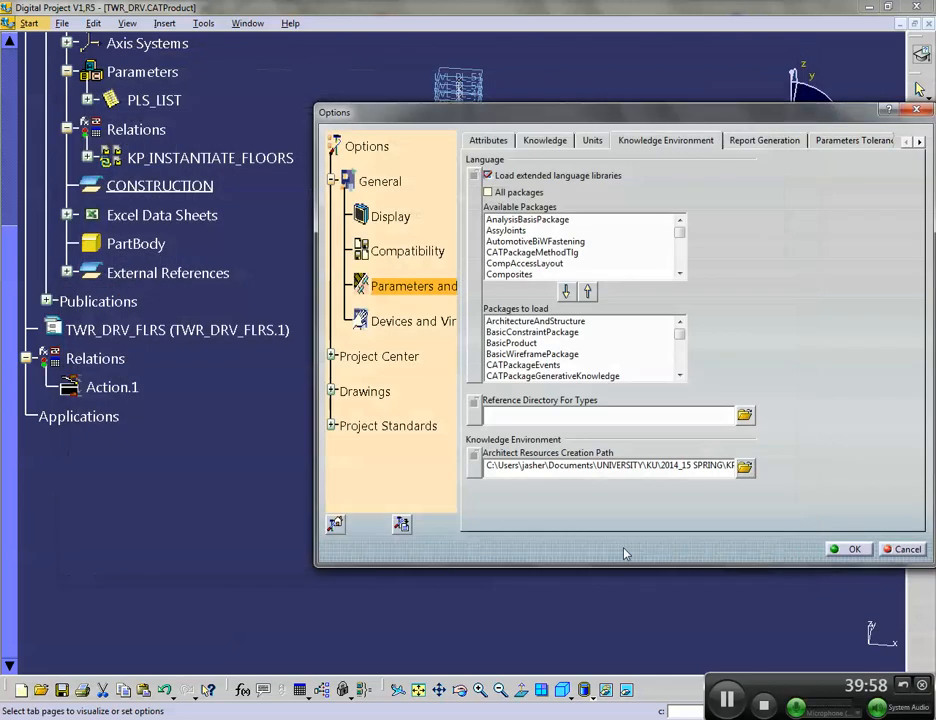
left_click_drag(713, 466, 723, 468)
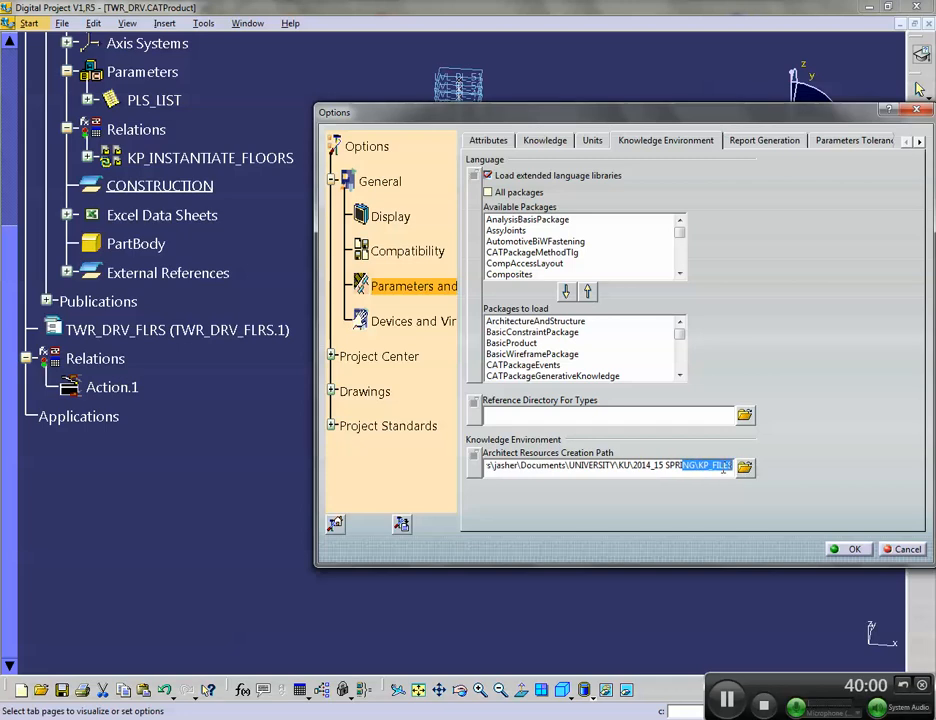
left_click(848, 549)
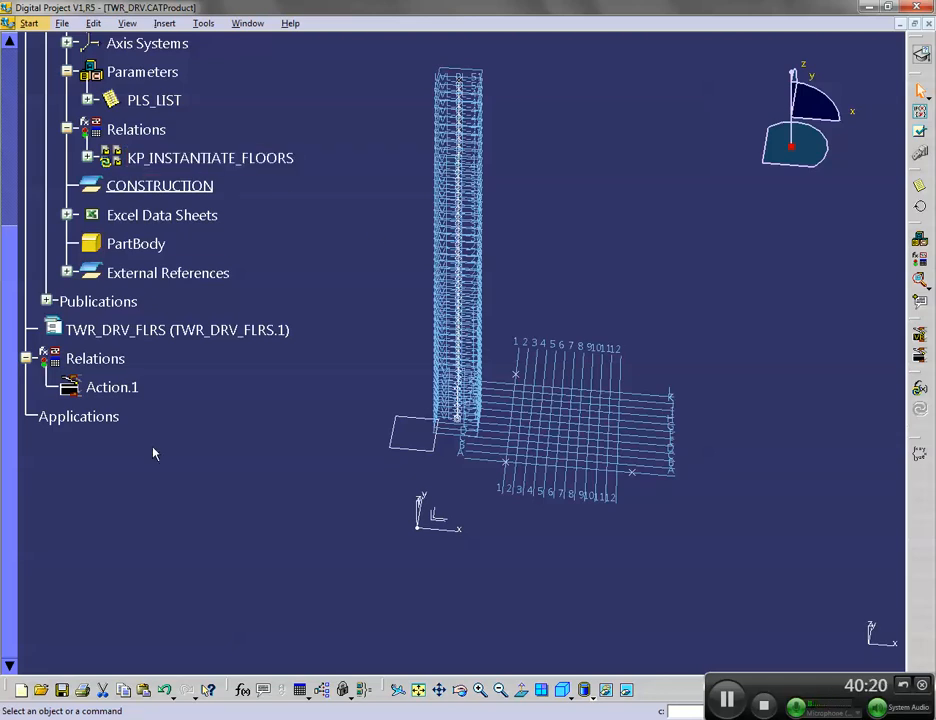
Switch to the session with the PW_TWR_FLR_STY part and open the DT_TWR_FLR_STY document template definition
left_click(90, 719)
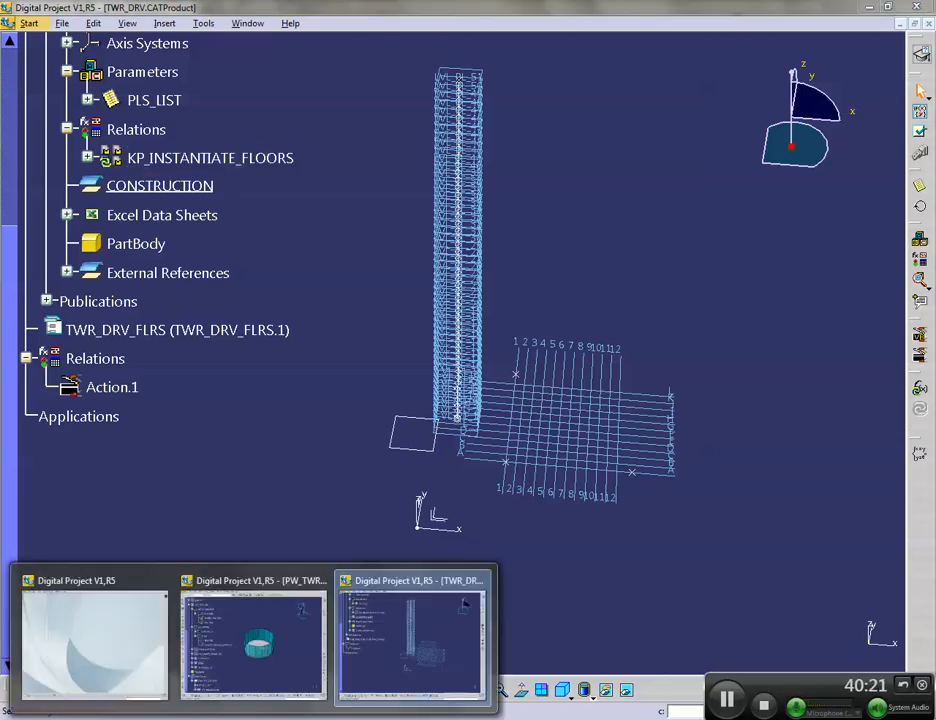
left_click(292, 667)
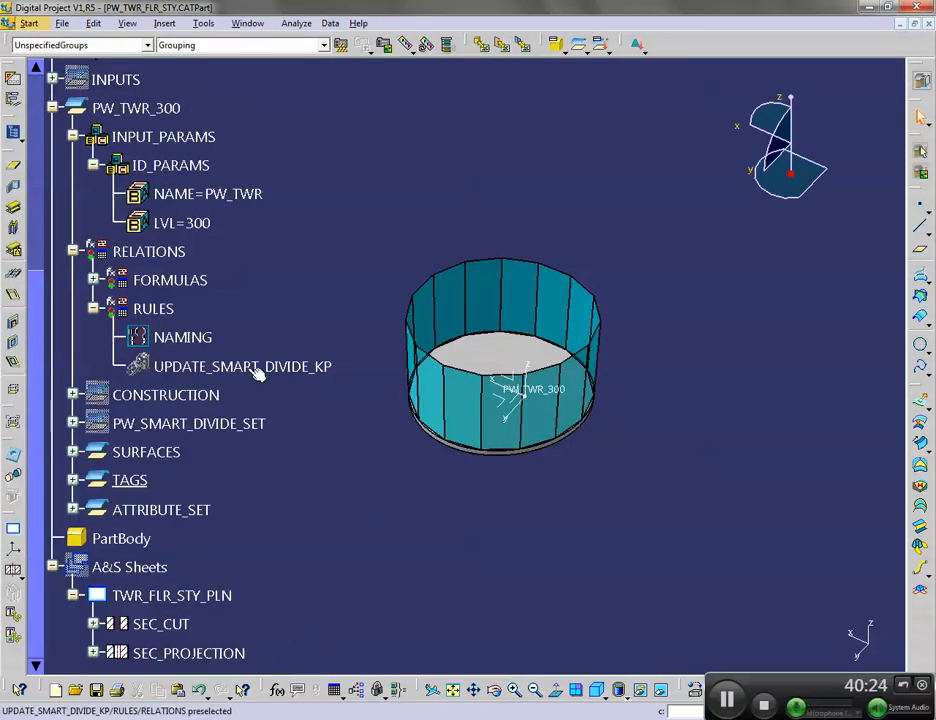
scroll(255, 397, "up", 5)
double_click(134, 243)
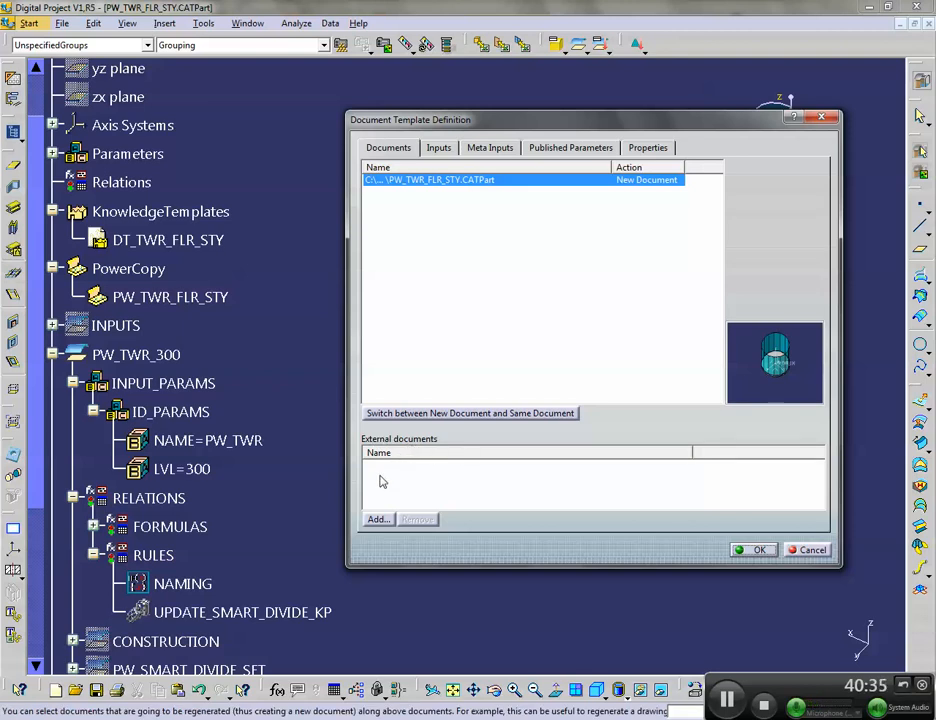
Add TWR_FLR_STY_PLN.CATDrawing from the knowledgeTypesCustom folder in KP_FILES as an external document of the template and accept the definition
left_click(377, 520)
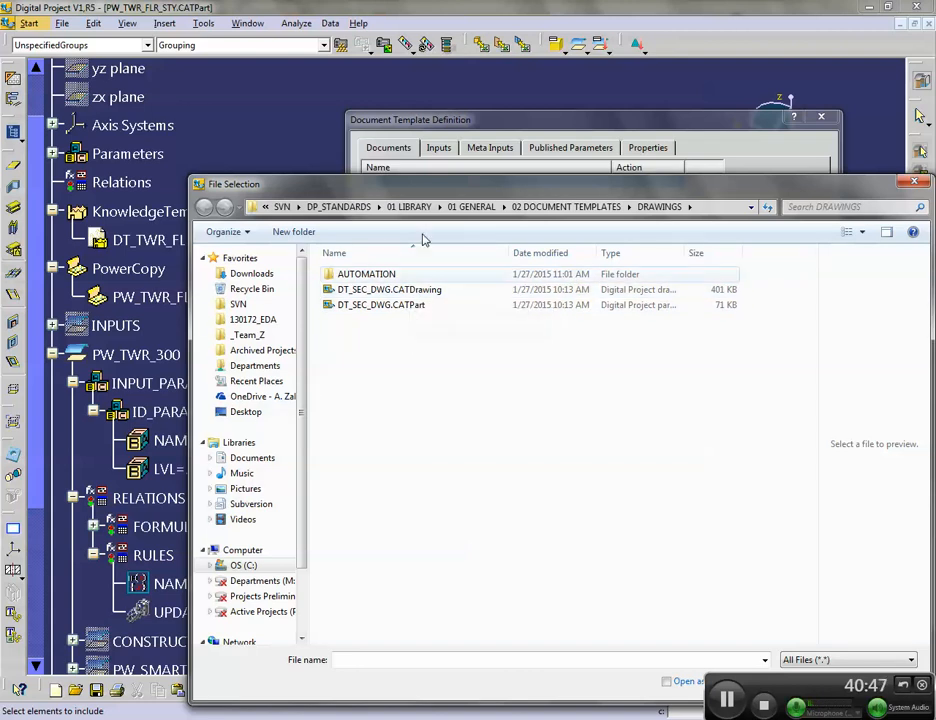
left_click(716, 207)
key("ctrl+v")
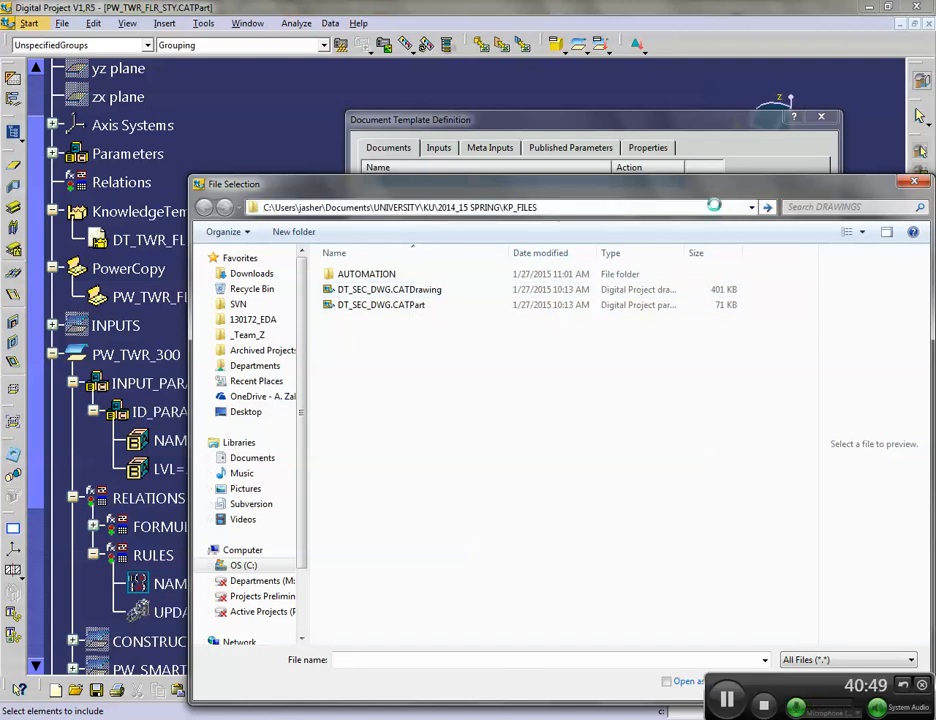
key("Return")
double_click(350, 305)
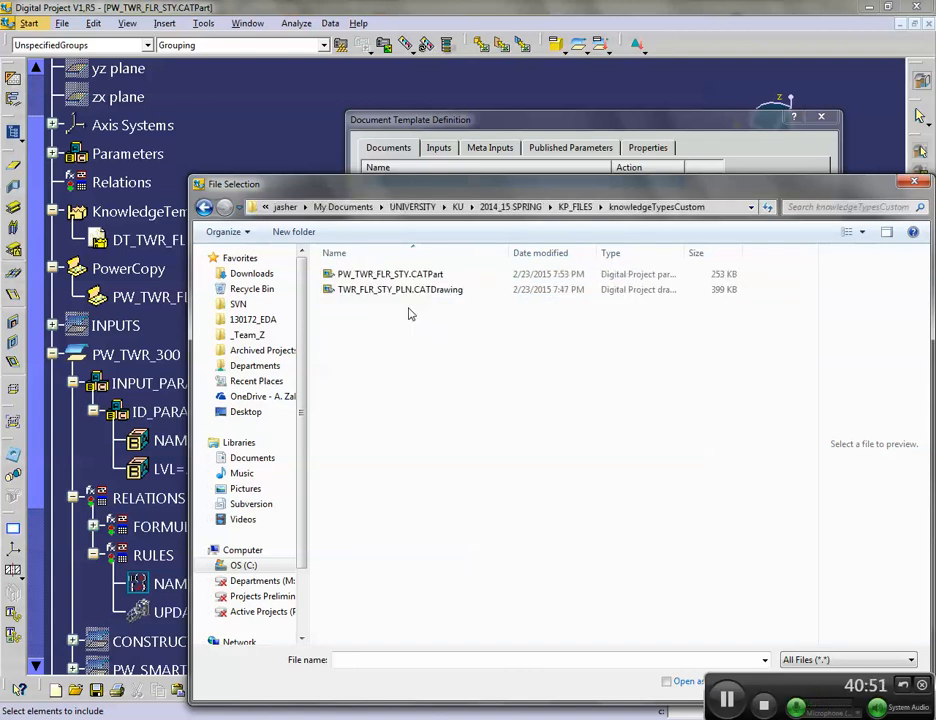
left_click(385, 290)
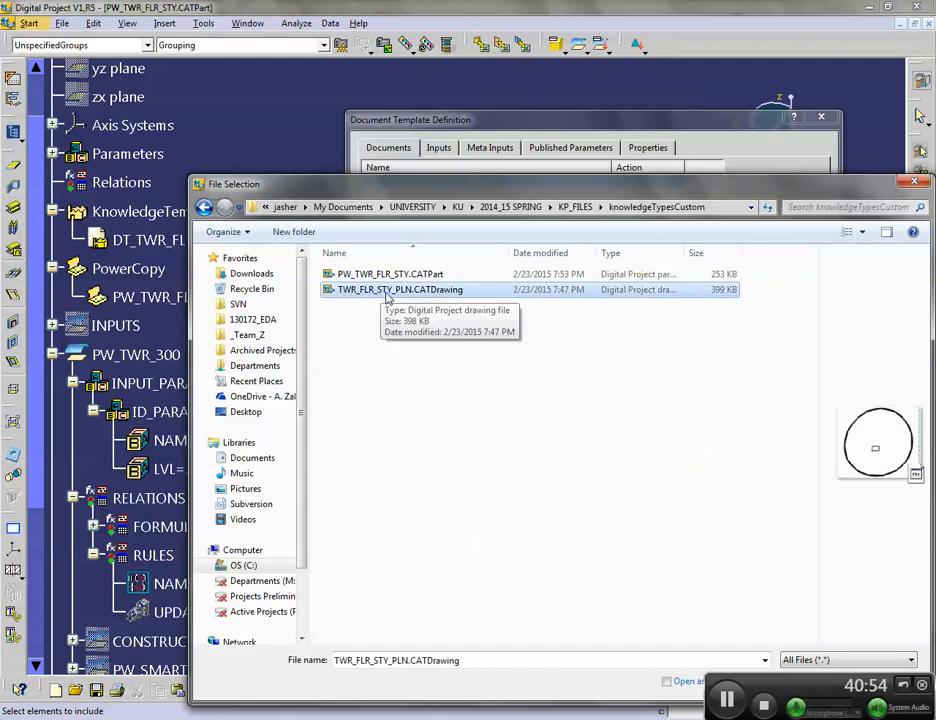
double_click(386, 295)
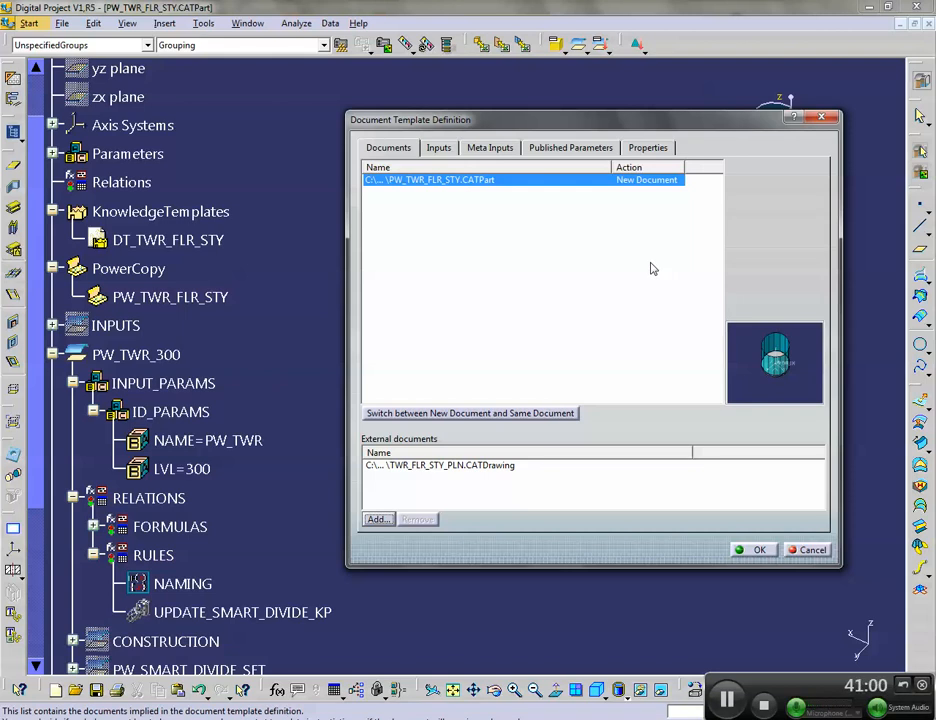
left_click(757, 551)
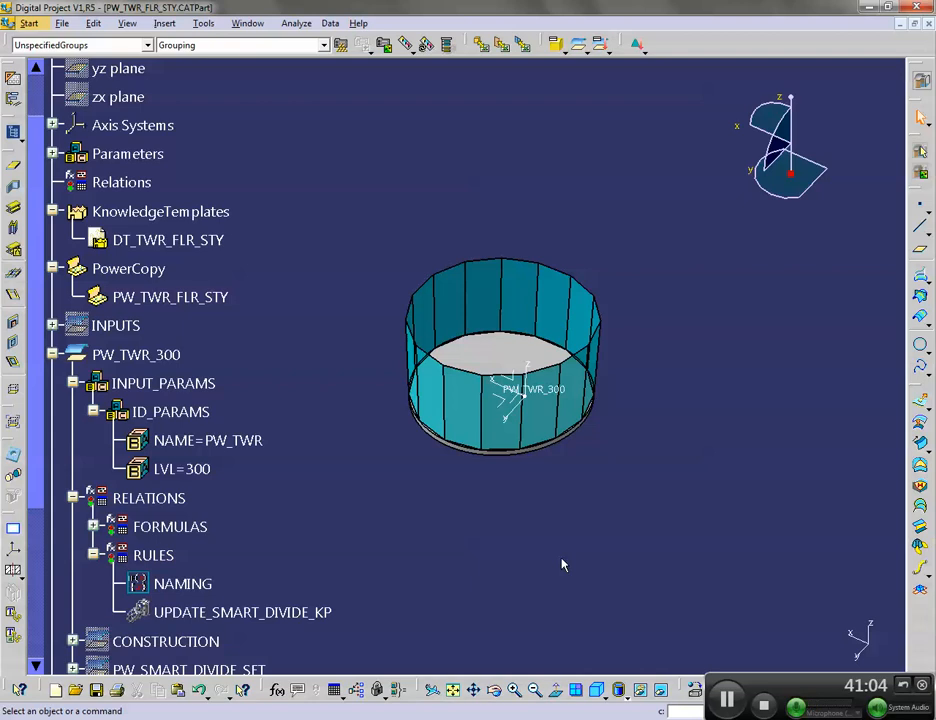
Save the PW_TWR_FLR_STY part and bring up the TWR_FLR_STY_PLN drawing
key("ctrl+s")
left_click(247, 23)
left_click(238, 134)
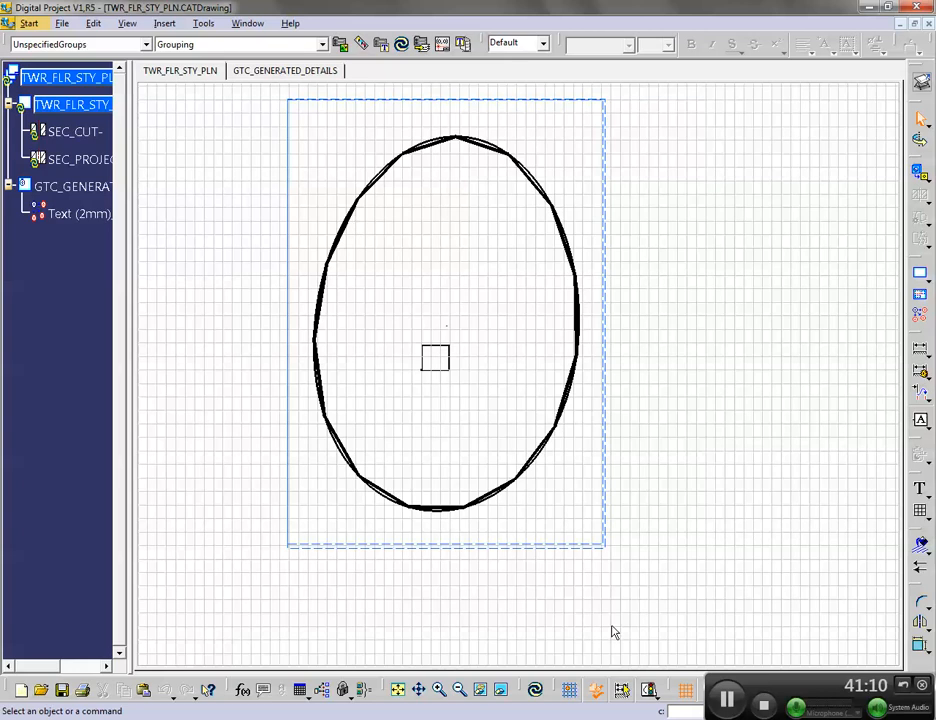
Return to the TWR_DRV product, run Action.1, review its script through to the end and accept
mouse_move(727, 689)
left_click(810, 641)
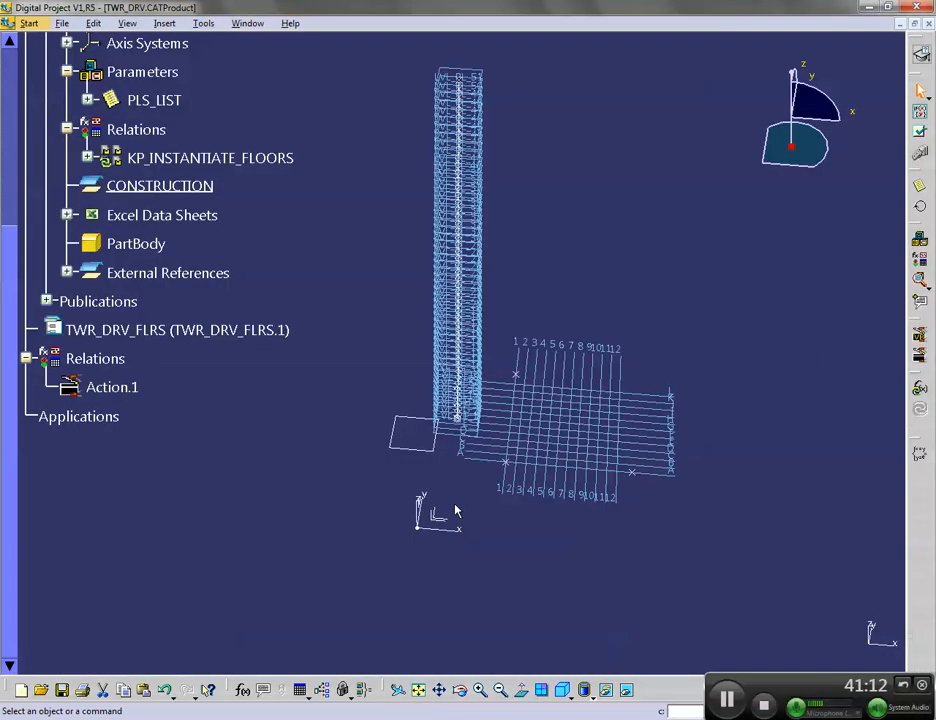
right_click(118, 394)
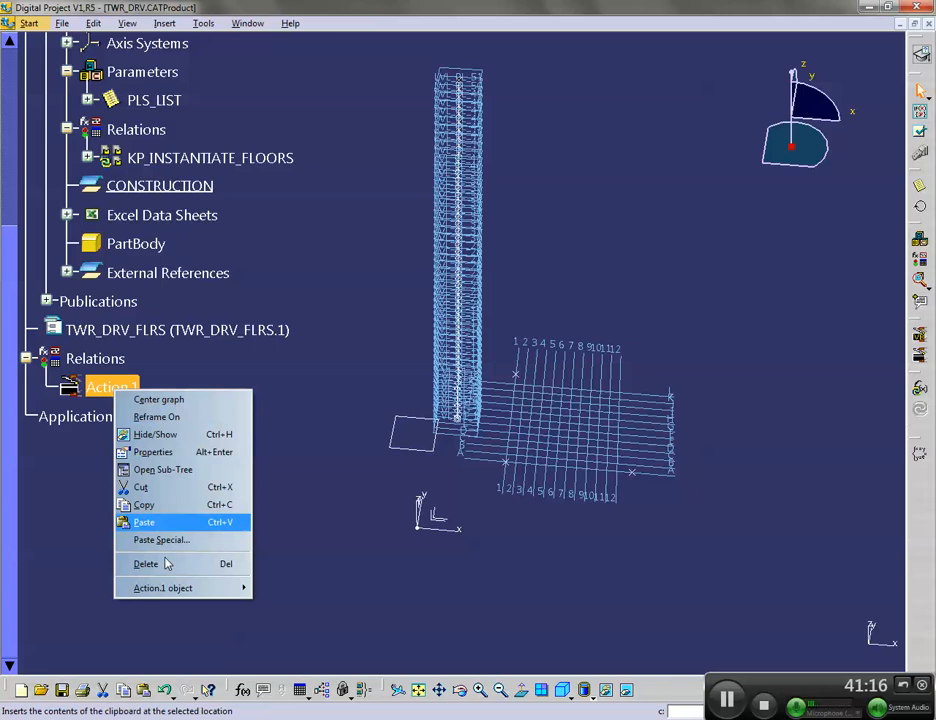
mouse_move(182, 590)
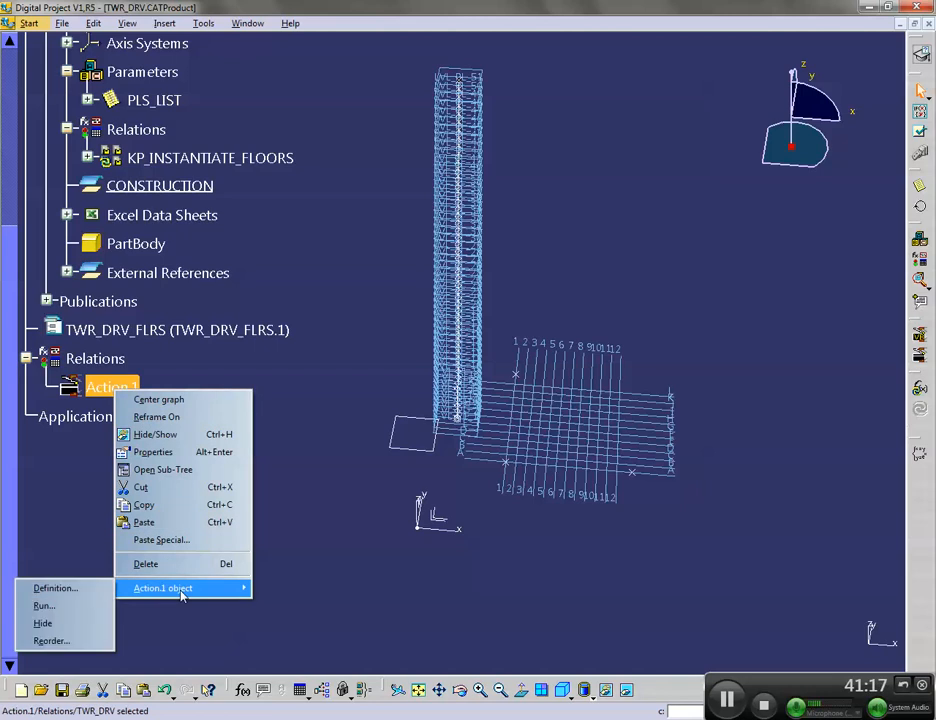
left_click(108, 604)
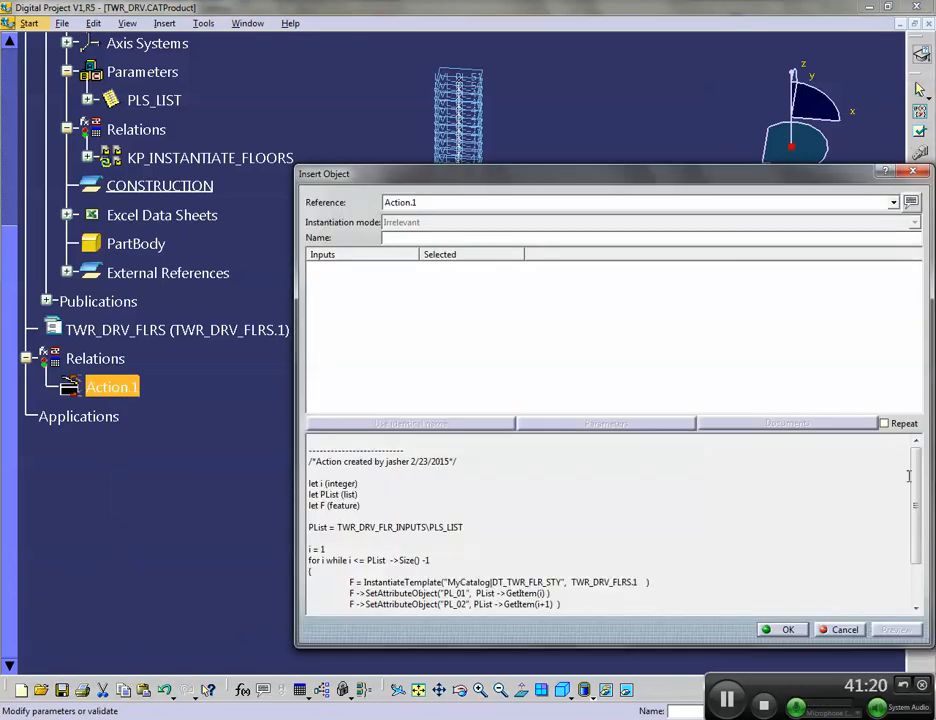
left_click_drag(918, 474, 896, 452)
scroll(897, 457, "down", 2)
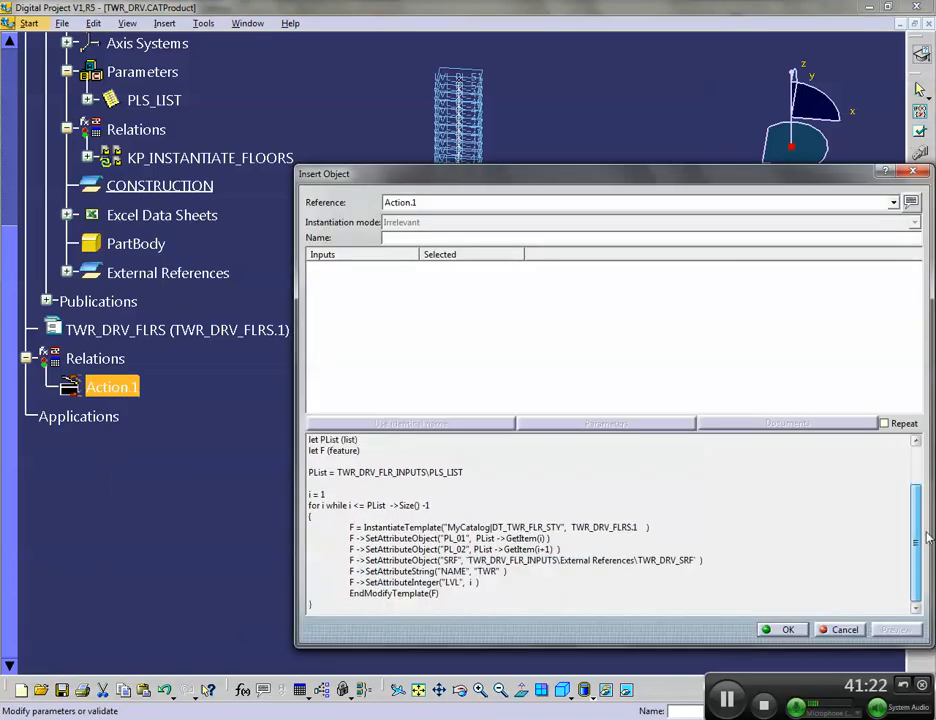
left_click(789, 630)
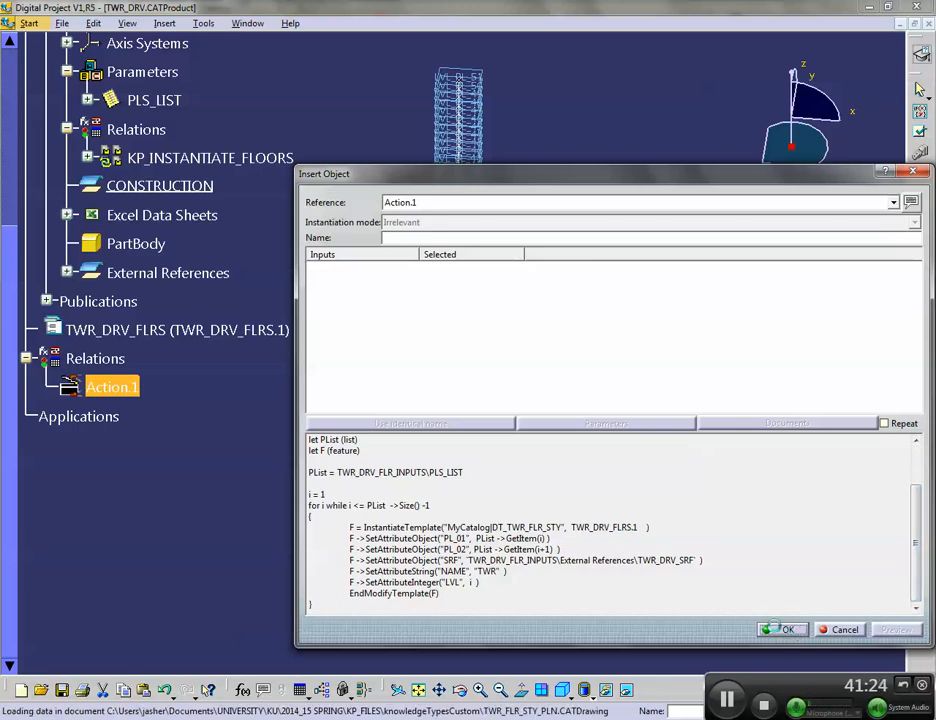
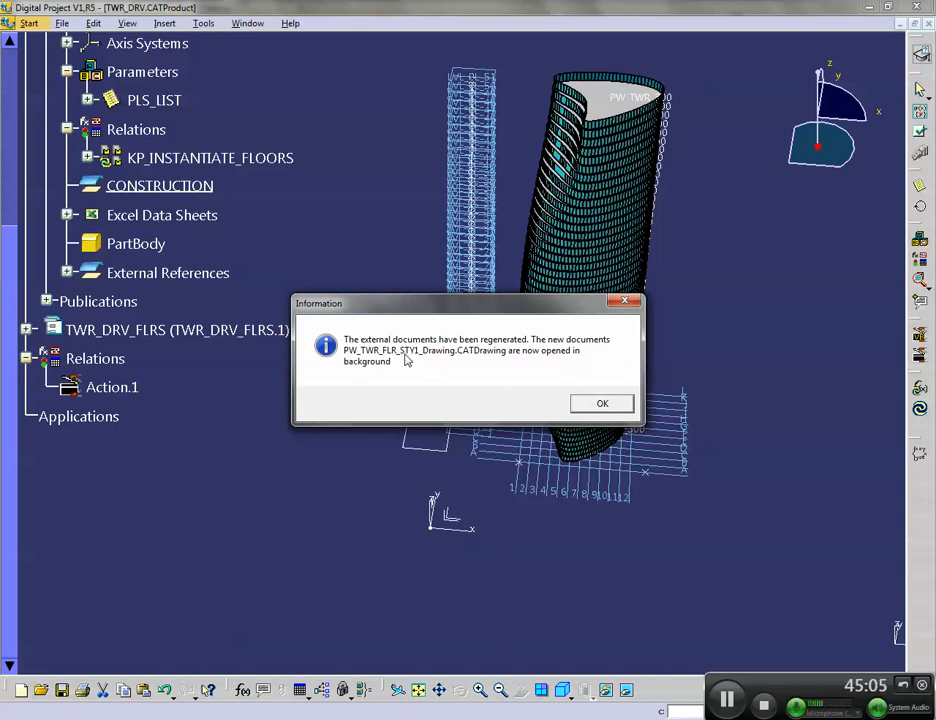
Acknowledge every notice about the regenerated floor drawings until none remains
left_click(602, 404)
left_click(598, 403)
left_click(598, 403)
left_click(598, 403)
left_click(599, 403)
left_click(599, 403)
left_click(599, 403)
left_click(599, 403)
left_click(599, 403)
left_click(599, 404)
left_click(599, 404)
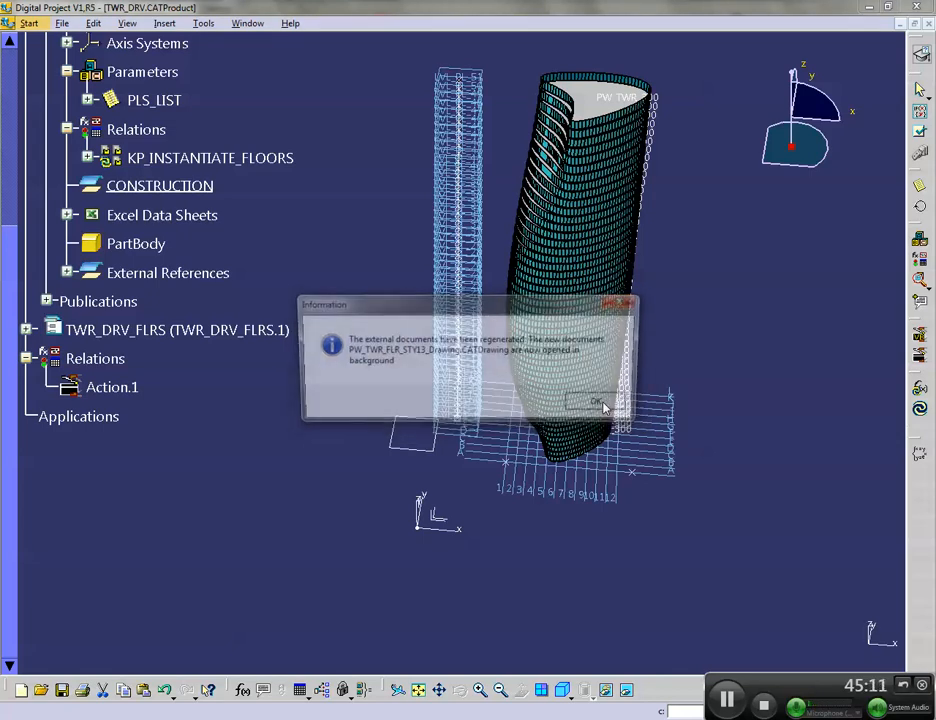
left_click(599, 404)
left_click(599, 404)
left_click(599, 404)
left_click(599, 404)
left_click(599, 404)
left_click(599, 404)
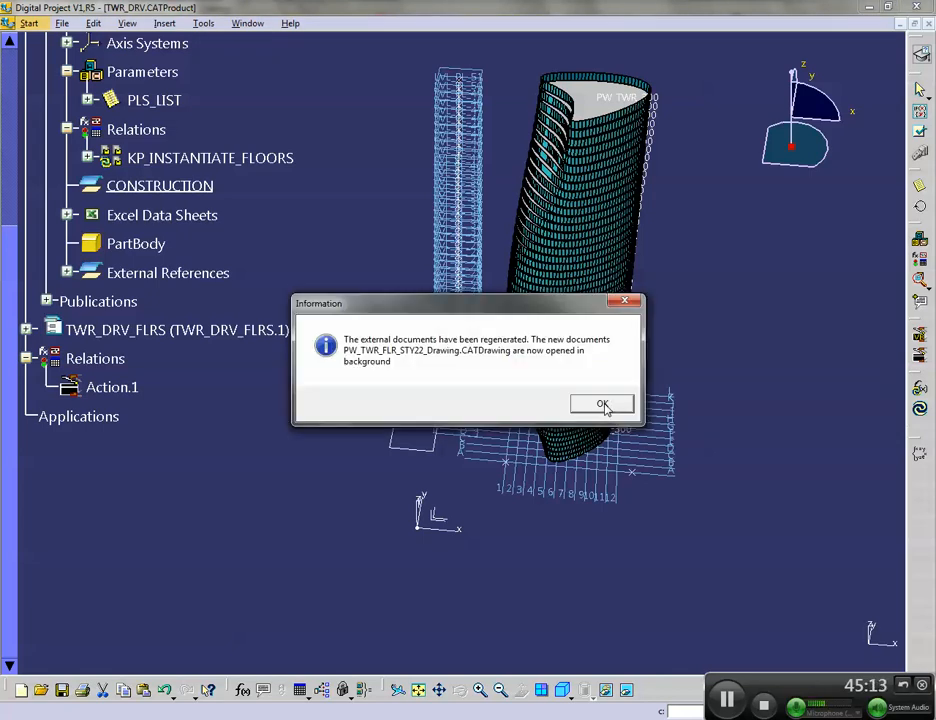
left_click(601, 404)
left_click(601, 404)
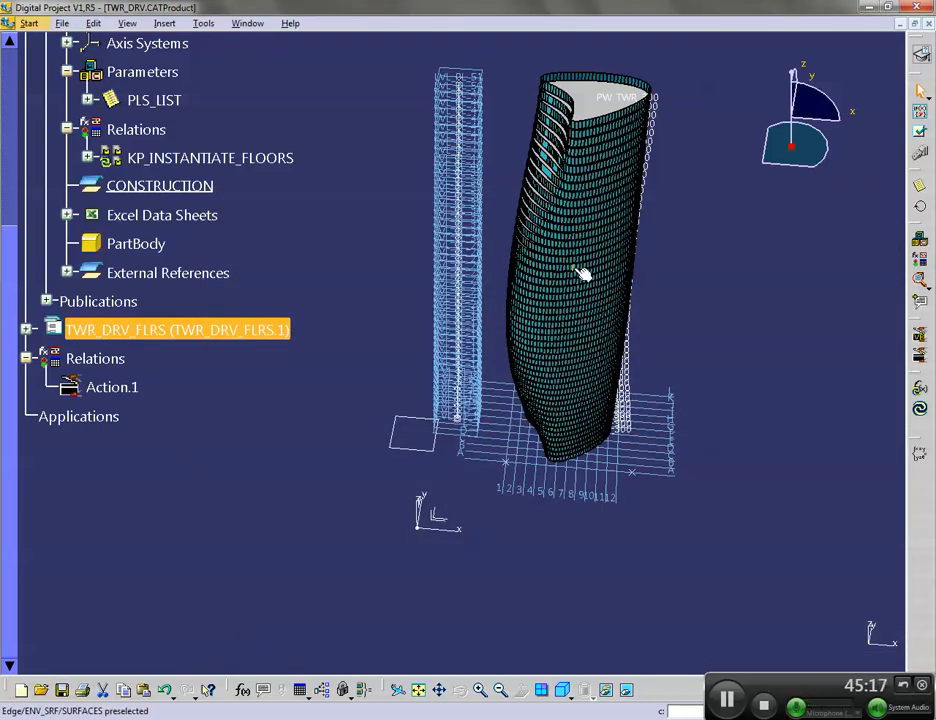
Inspect the instantiated tower floors from above and open PW_TWR_FLR_STY1_Drawing.CATDrawing
middle_click_drag(694, 181, 455, 401)
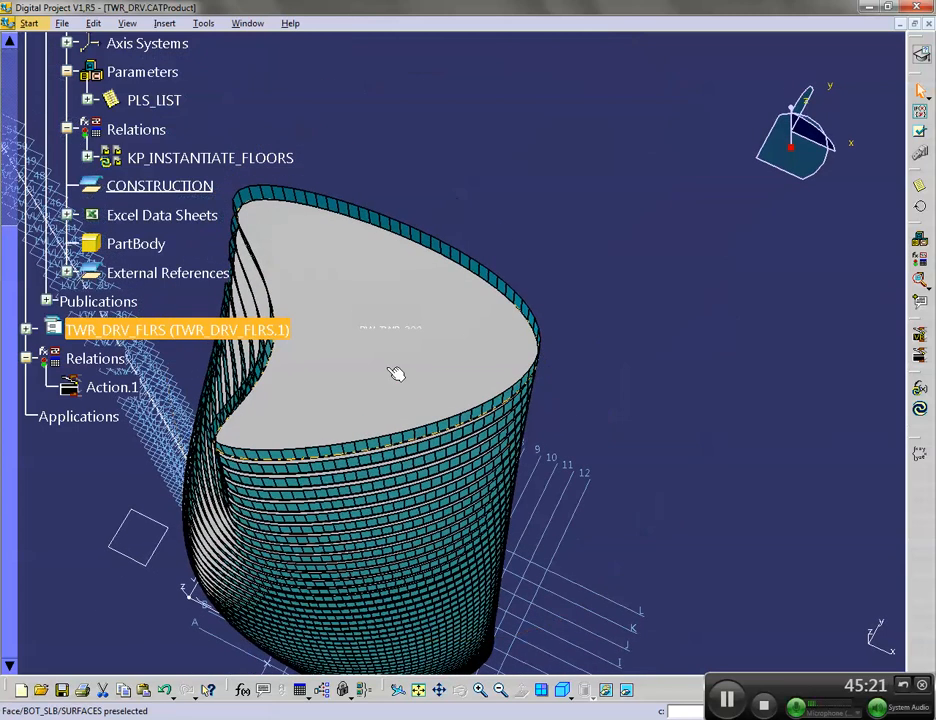
scroll(416, 297, "up", 5)
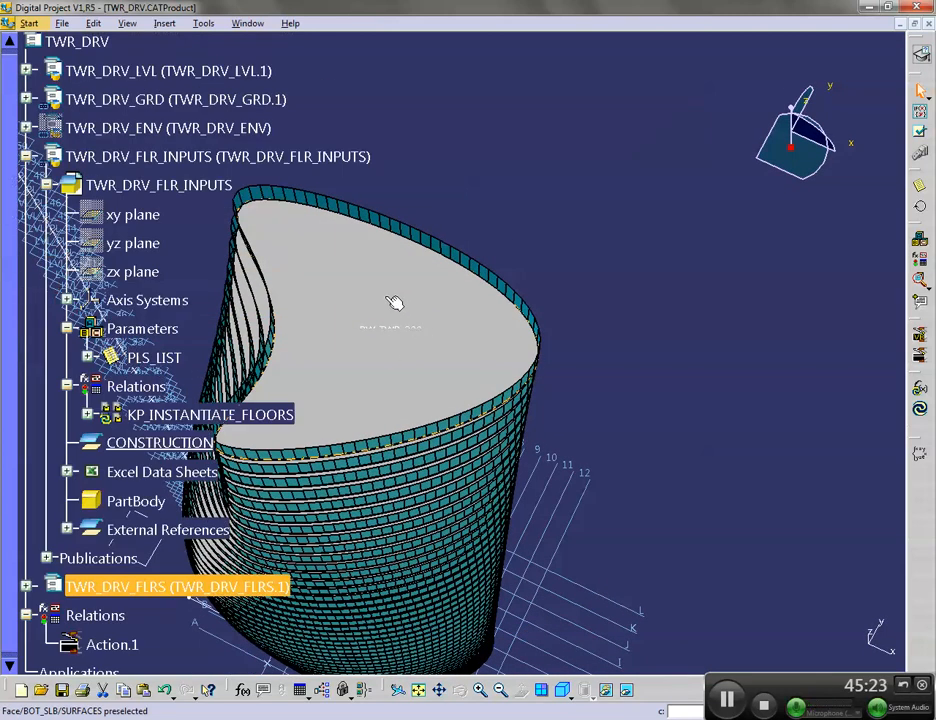
left_click(250, 23)
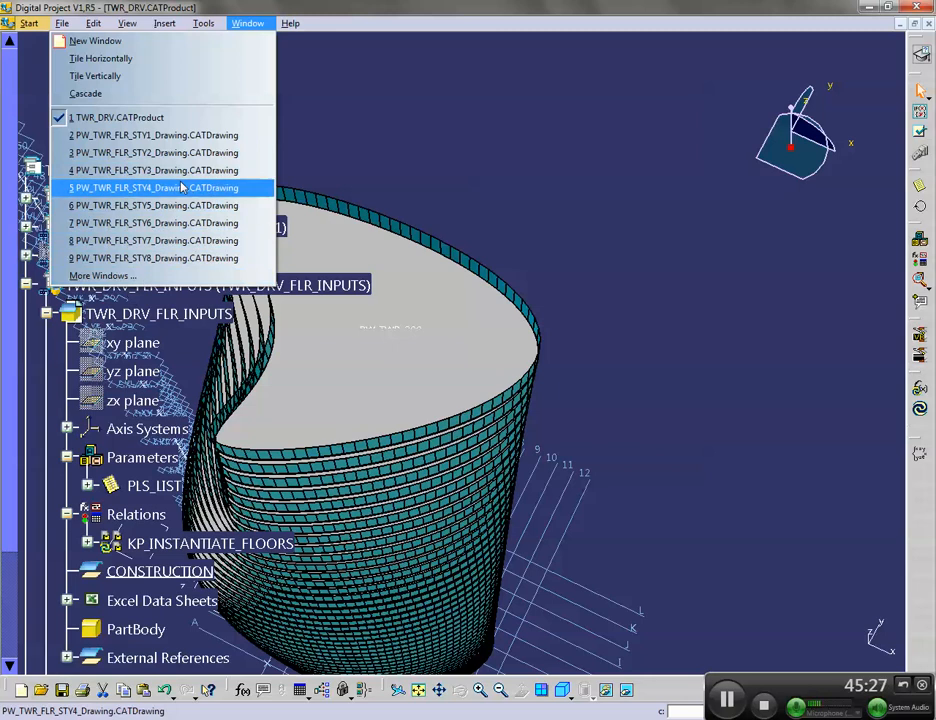
left_click(193, 136)
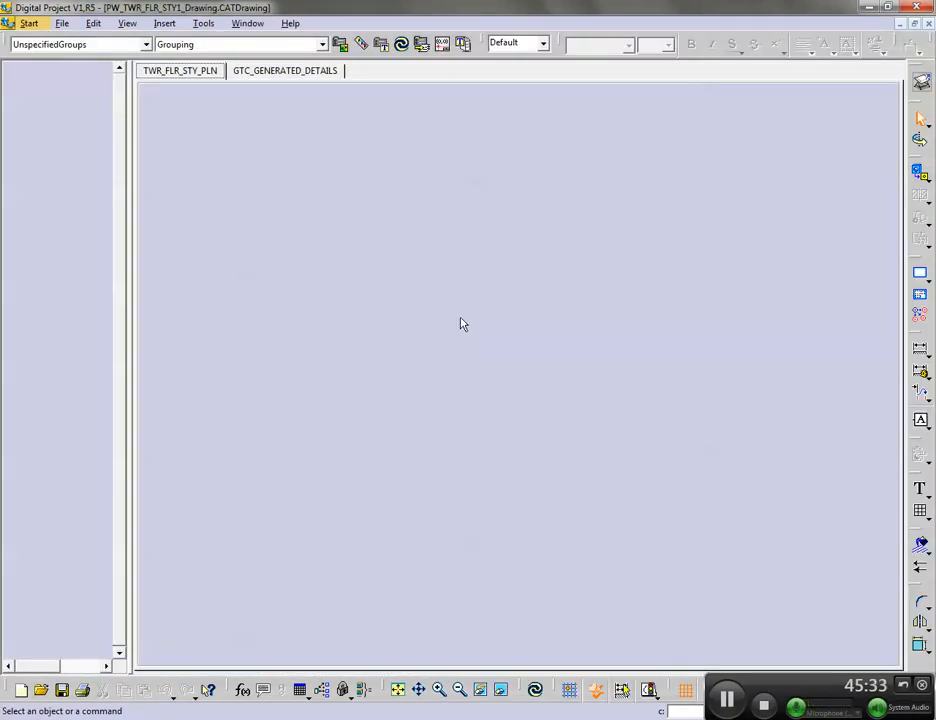
Update the PW_TWR_FLR_STY1 drawing and check its TWR_FLR_STY_PLN and GTC_GENERATED_DETAILS sheets
left_click(402, 44)
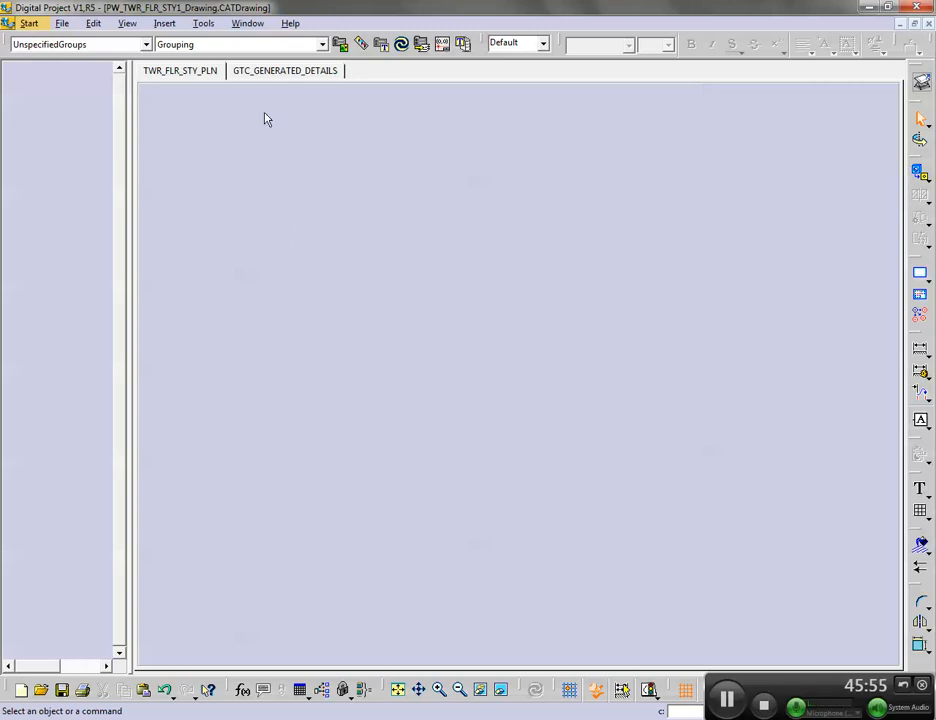
left_click(307, 73)
left_click(203, 74)
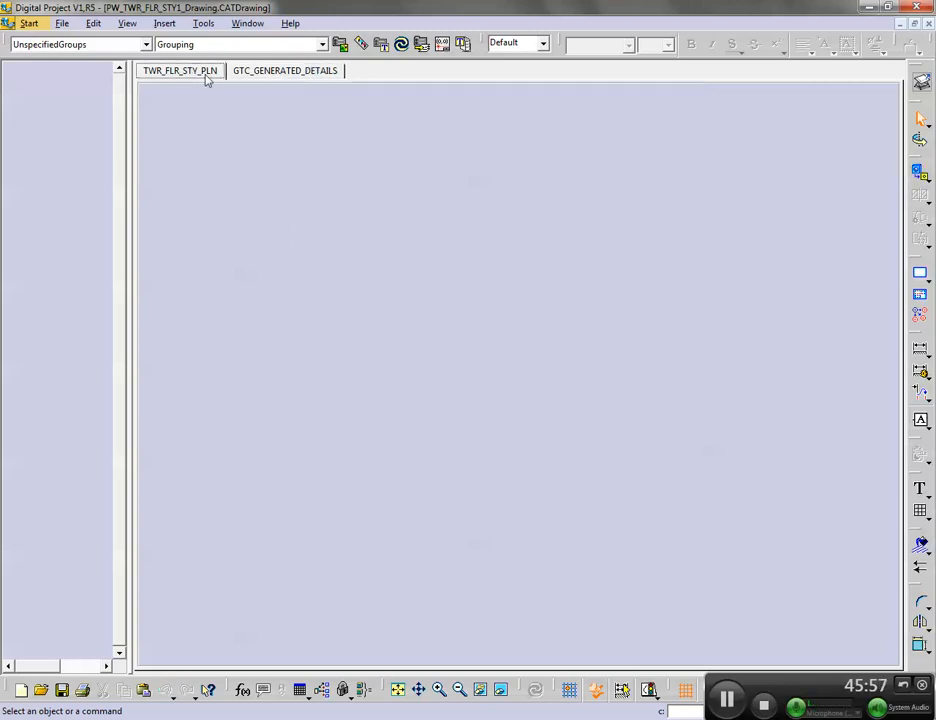
left_click(268, 75)
left_click(197, 75)
Open Save Management and look through the unsaved floor drawings and parts and their save locations
left_click(62, 24)
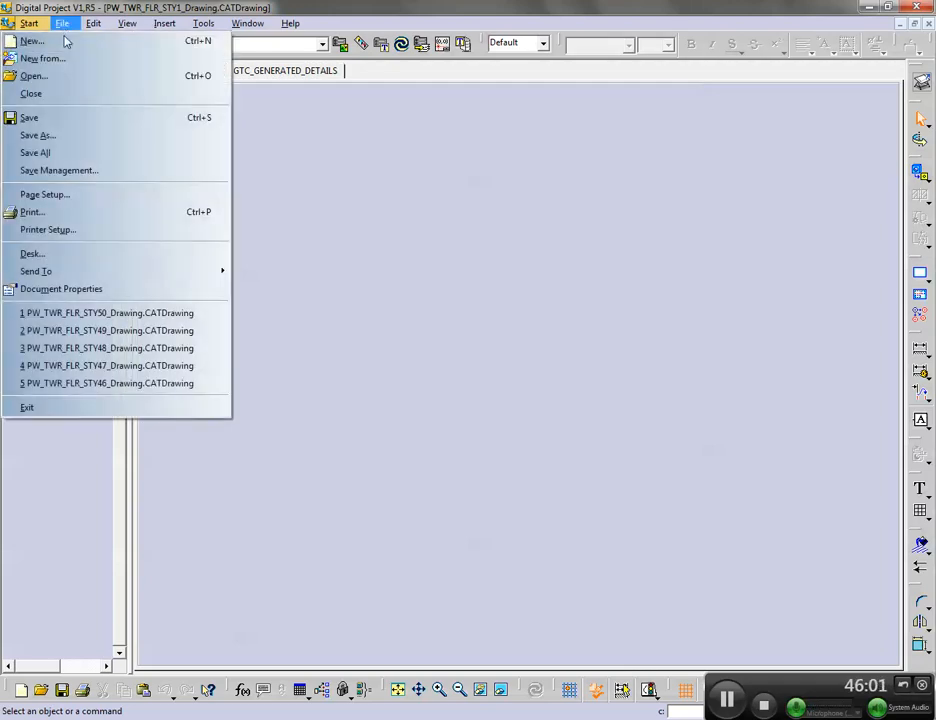
left_click(92, 172)
left_click(464, 266)
scroll(345, 170, "down", 13)
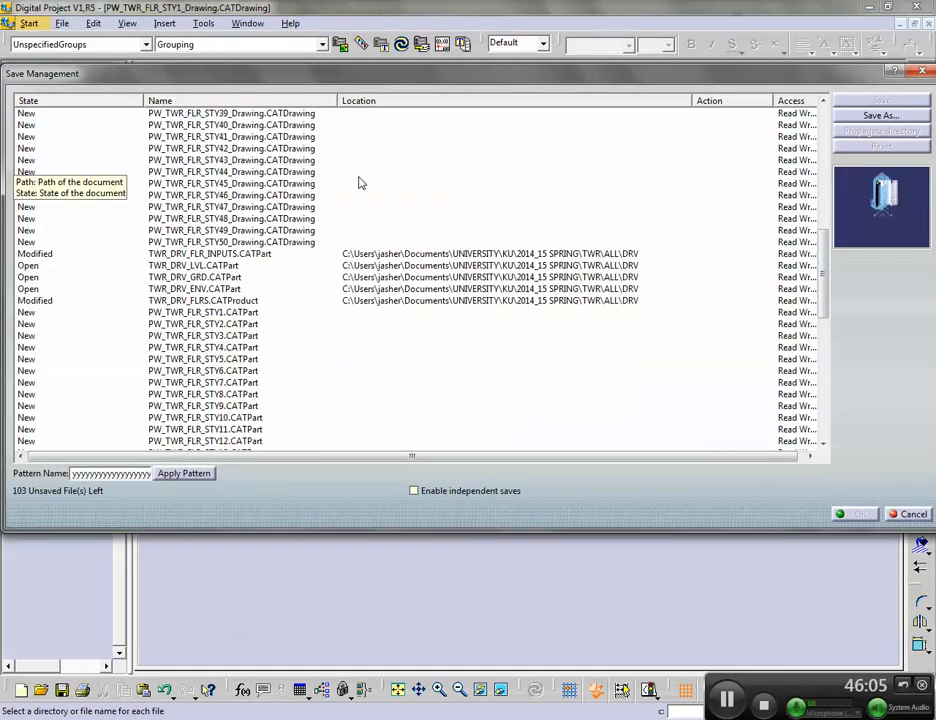
scroll(361, 184, "down", 13)
scroll(363, 187, "up", 14)
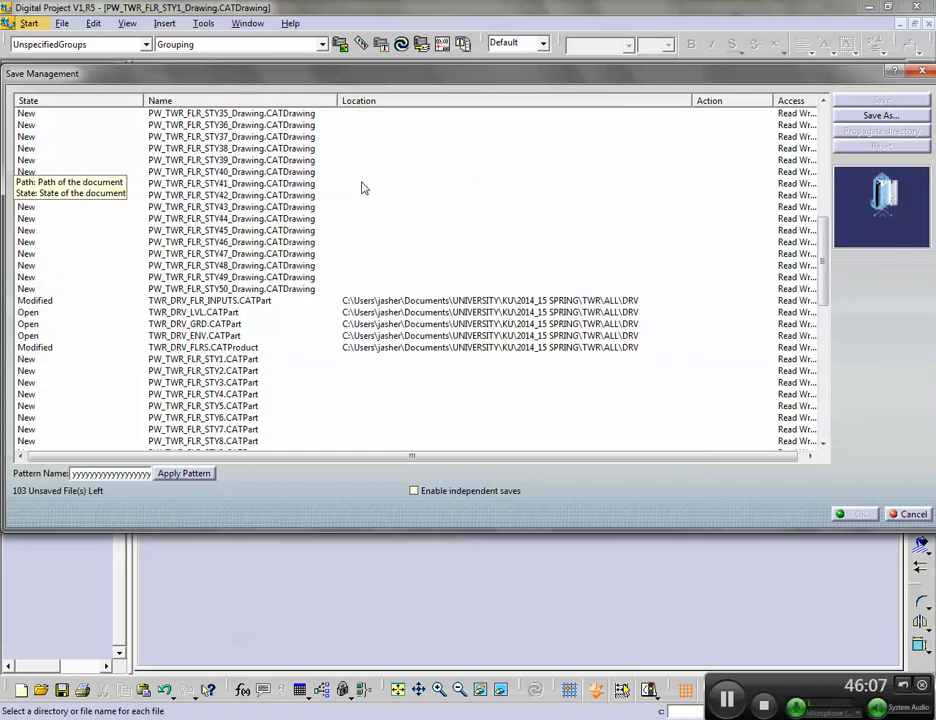
scroll(365, 189, "up", 9)
scroll(371, 194, "down", 8)
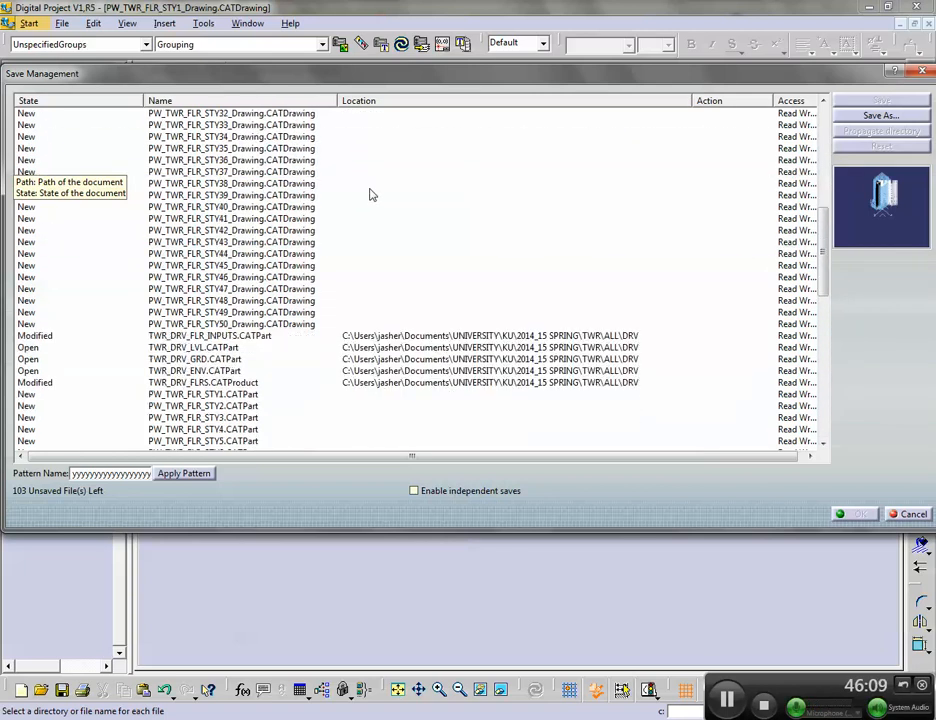
scroll(372, 194, "down", 4)
scroll(564, 265, "up", 15)
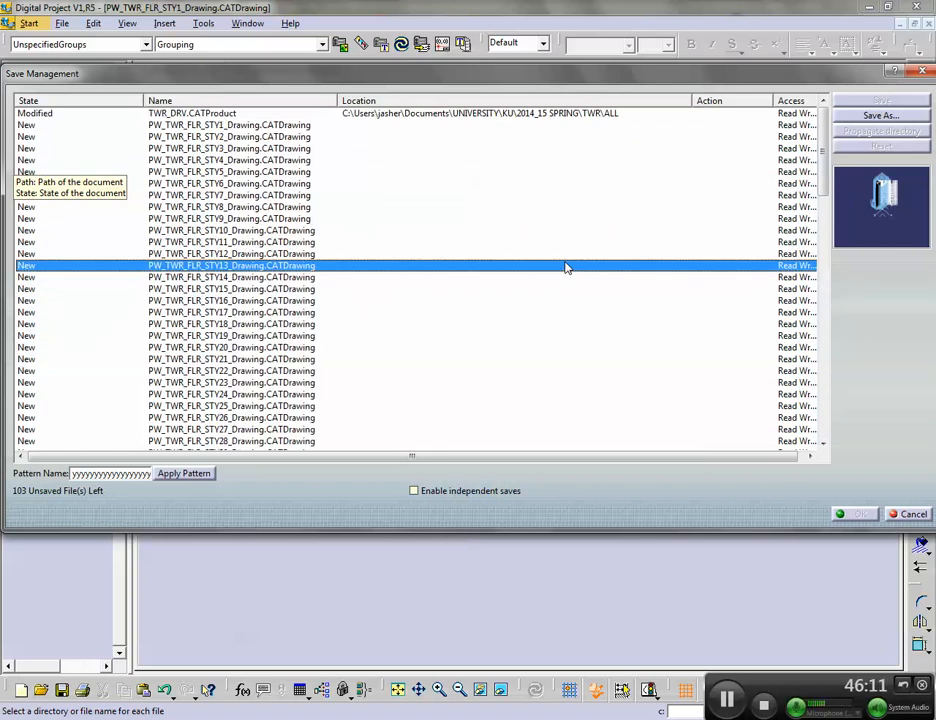
scroll(340, 170, "down", 18)
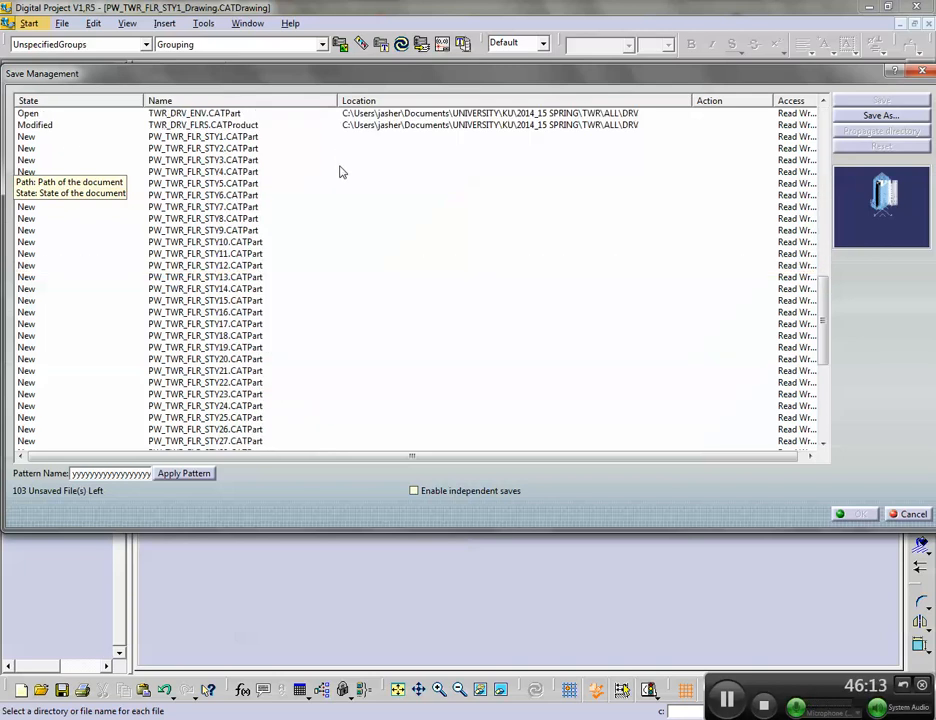
scroll(293, 190, "up", 2)
Set PW_TWR_FLR_STY1.CATPart to save in the ALL\DRV\FLRS folder and propagate that directory to the other new floor files
left_click(519, 209)
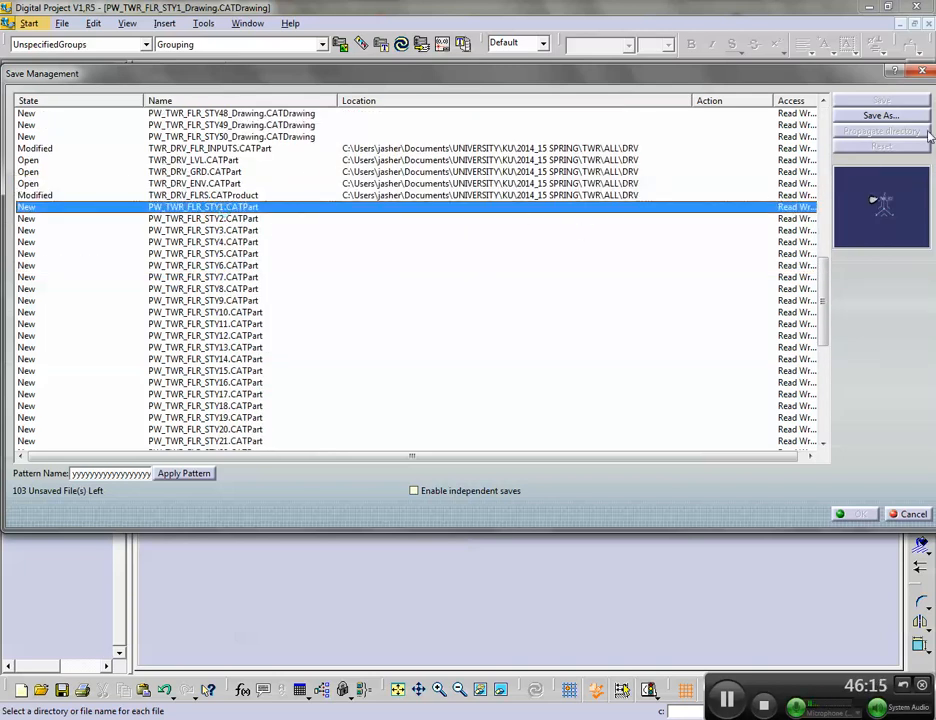
left_click(880, 116)
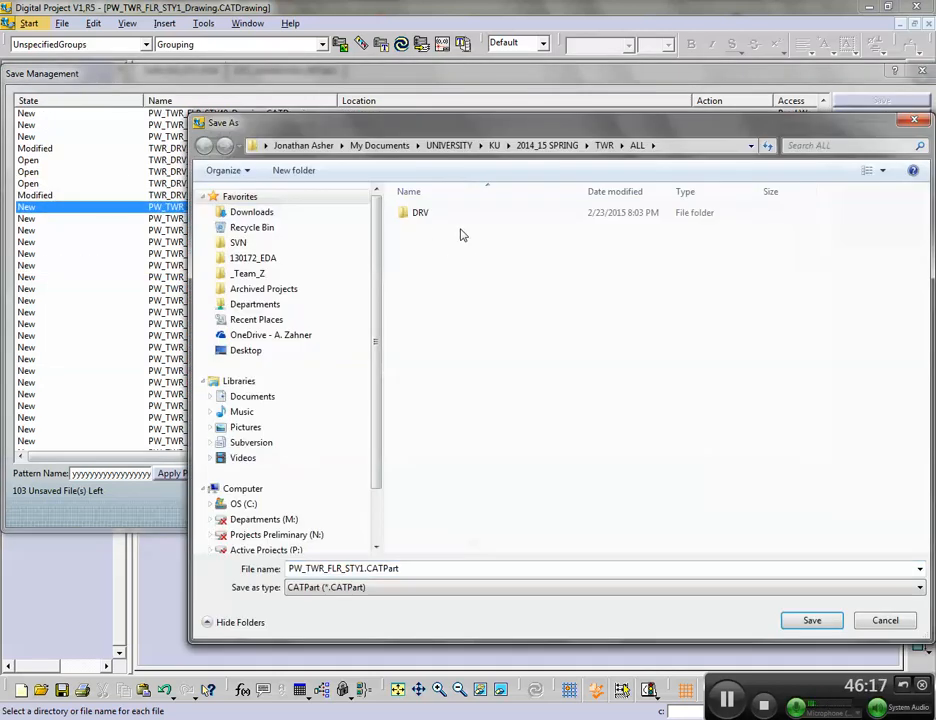
double_click(438, 213)
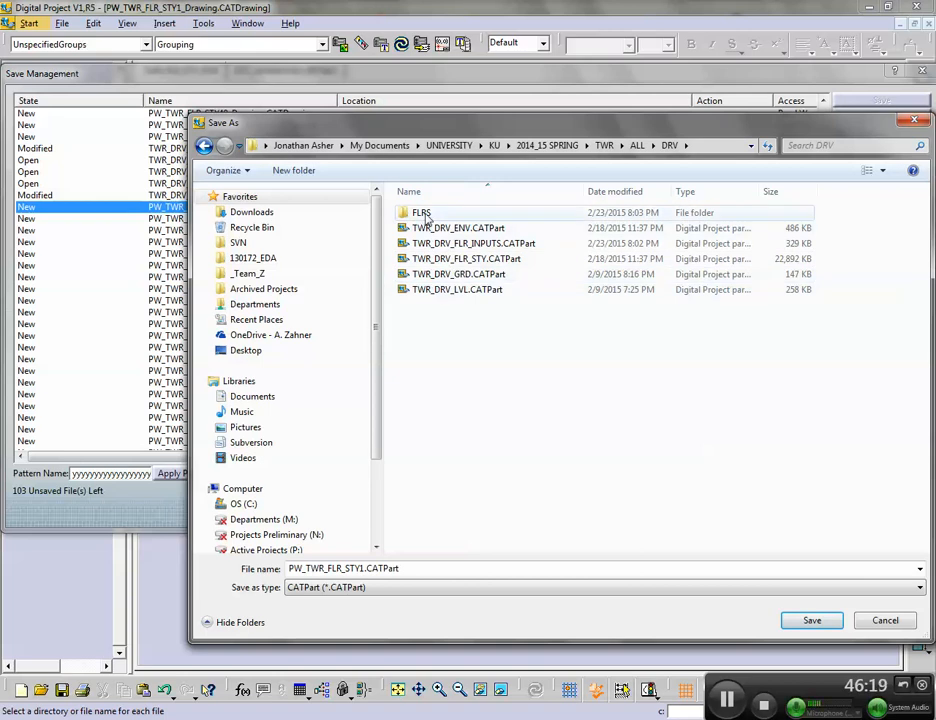
double_click(436, 214)
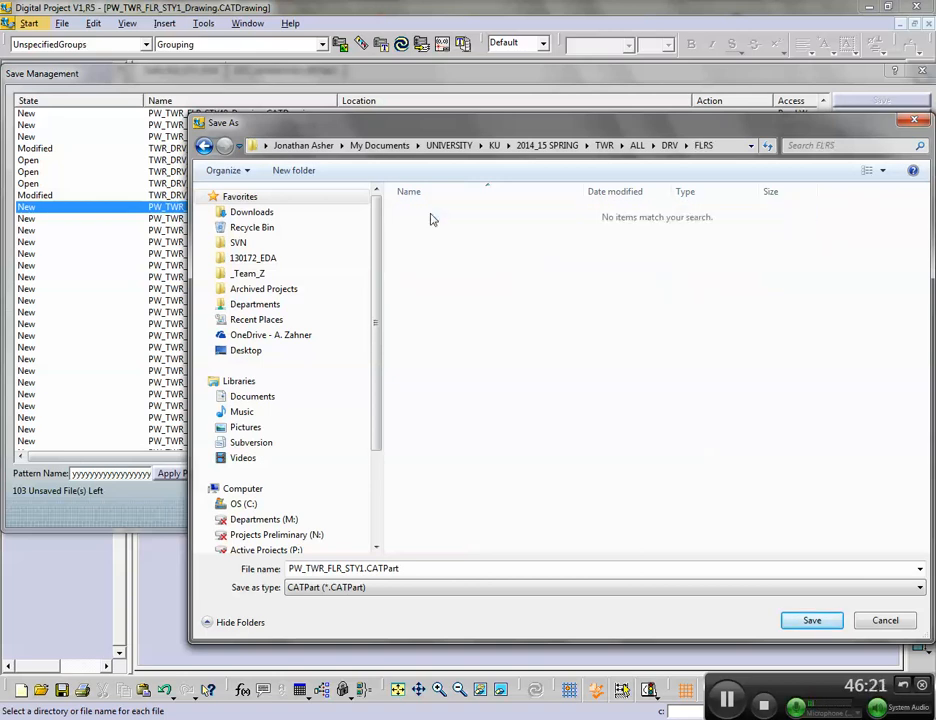
left_click(811, 621)
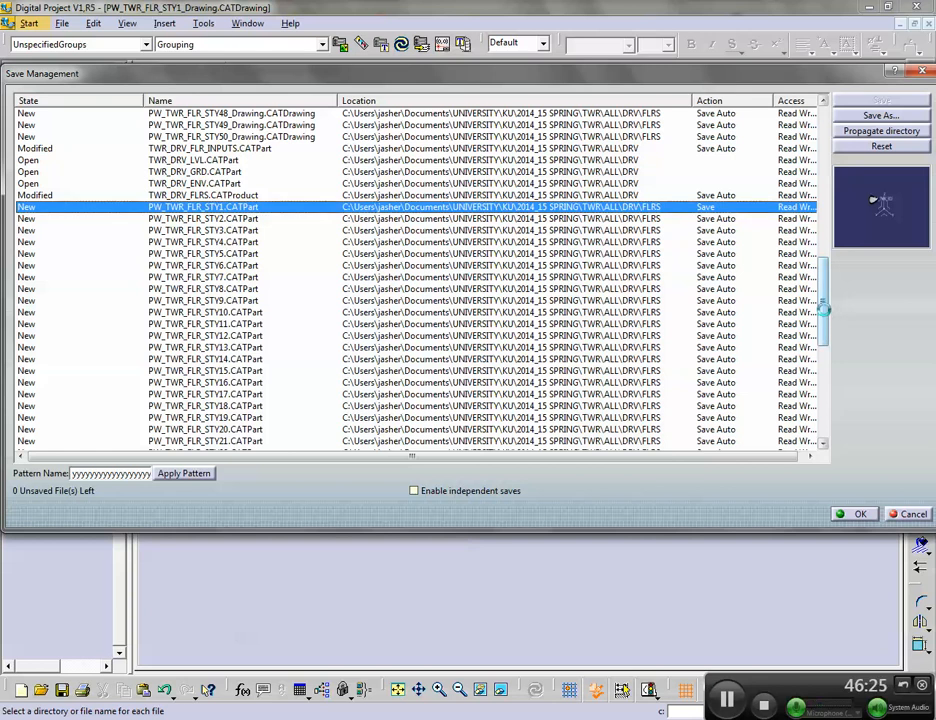
Try propagating the directory of TWR_DRV_FLR_INPUTS.CATPart to the new files, and reset the propagated save locations
scroll(824, 310, "up", 1)
mouse_move(828, 275)
left_mouse_down()
mouse_move(843, 216)
mouse_move(838, 97)
mouse_move(855, 420)
mouse_move(835, 77)
mouse_move(838, 307)
mouse_move(838, 275)
left_mouse_up()
left_click(594, 196)
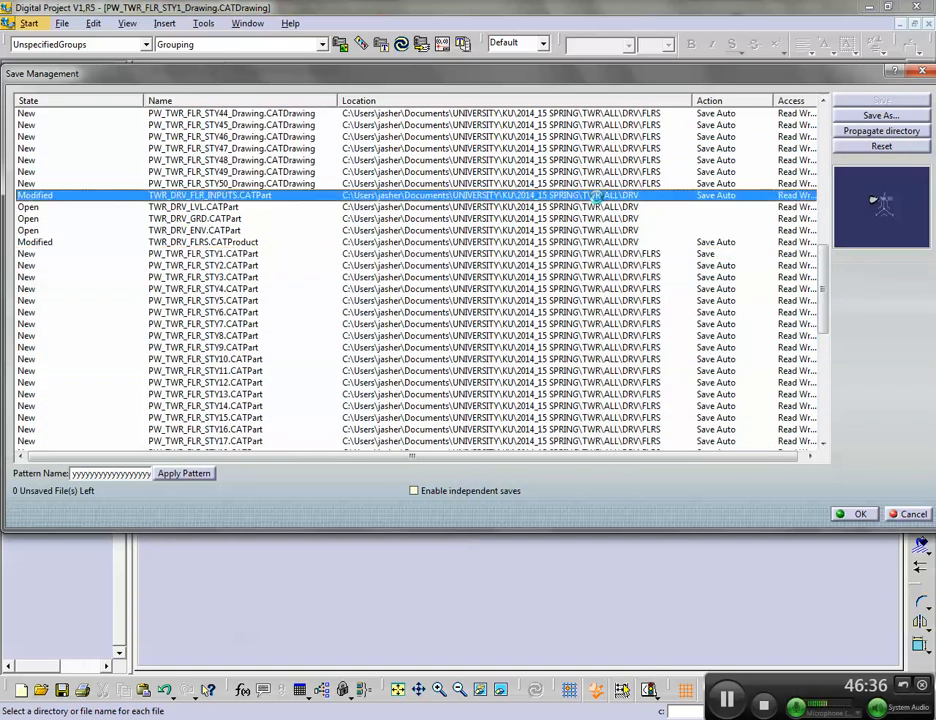
left_click(876, 134)
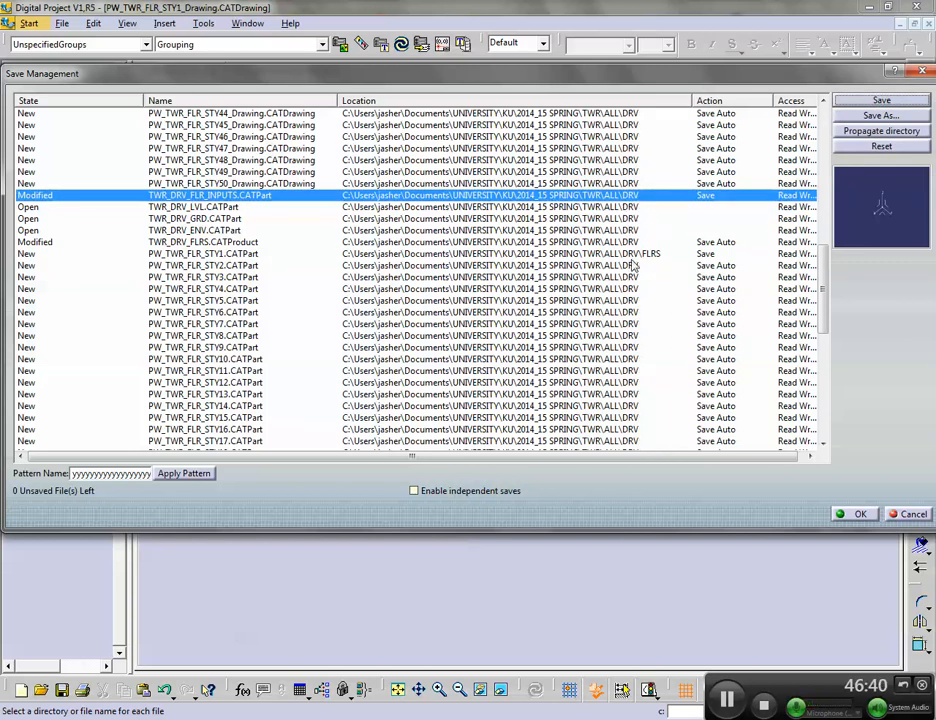
left_click(880, 146)
Propagate the FLRS directory of PW_TWR_FLR_STY1.CATPart to all new drawings and parts, check the list, and save every file
left_click(316, 172)
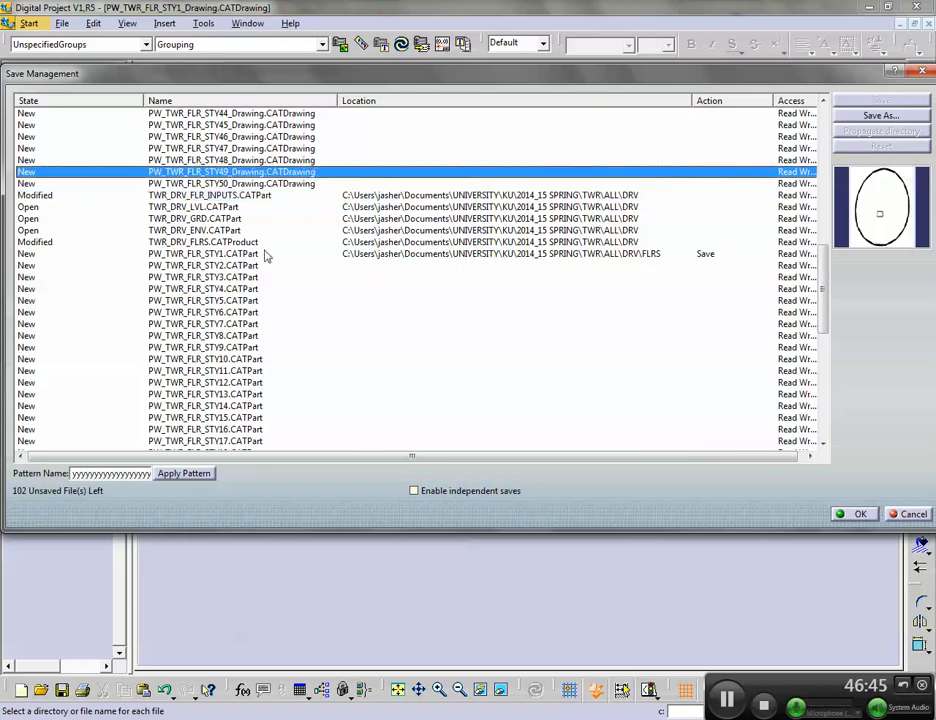
left_click(267, 254)
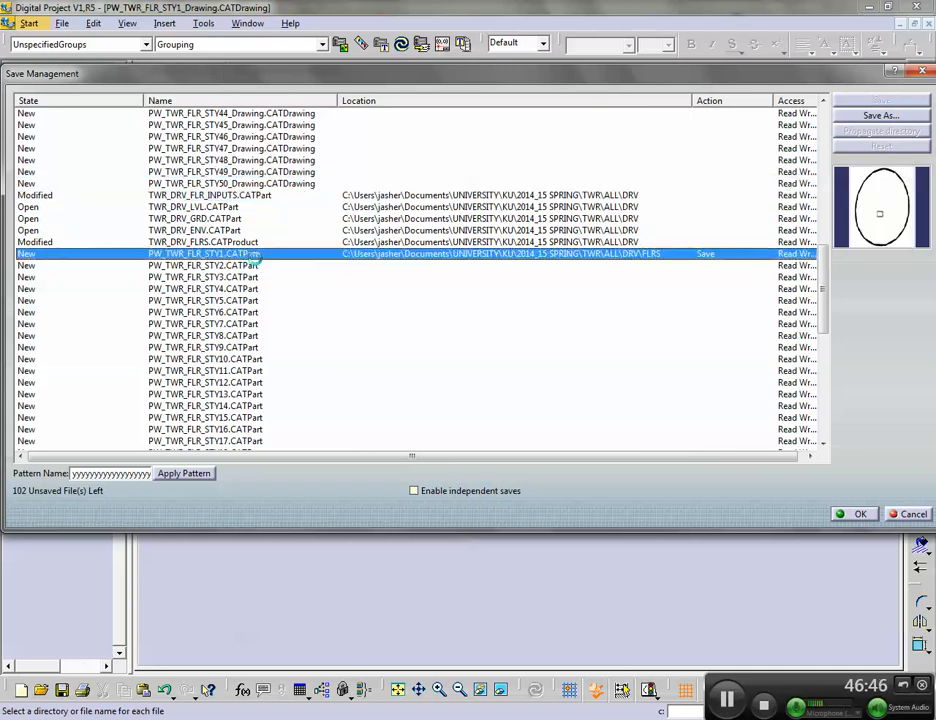
left_click(881, 117)
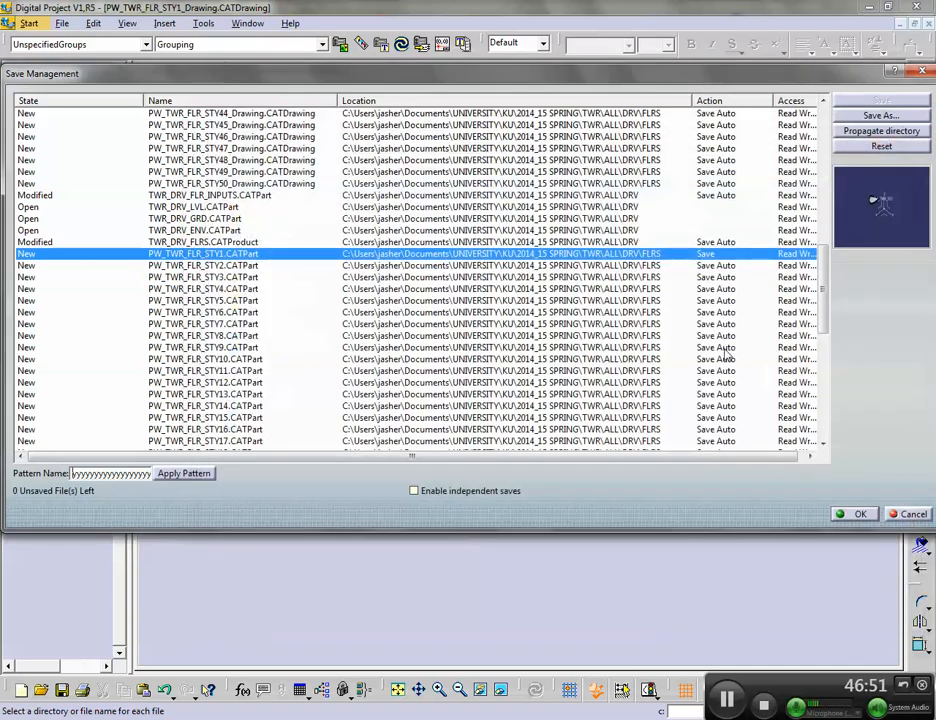
left_click_drag(822, 300, 808, 200)
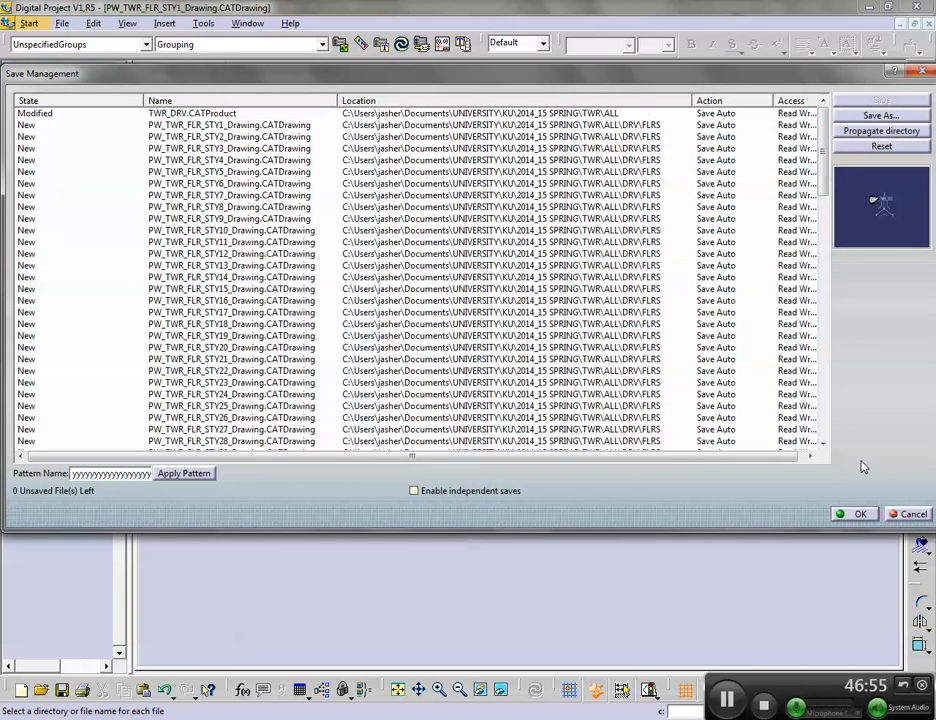
left_click(860, 514)
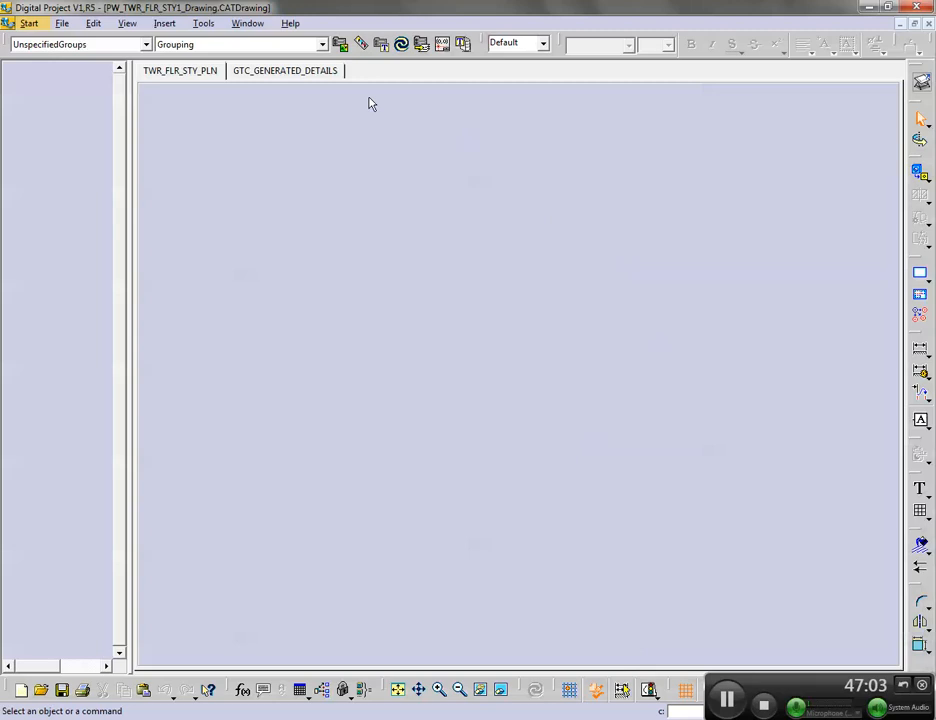
Switch to the TWR_DRV.CATProduct window and expand TWR_DRV_FLRS to list its floor parts
left_click(245, 23)
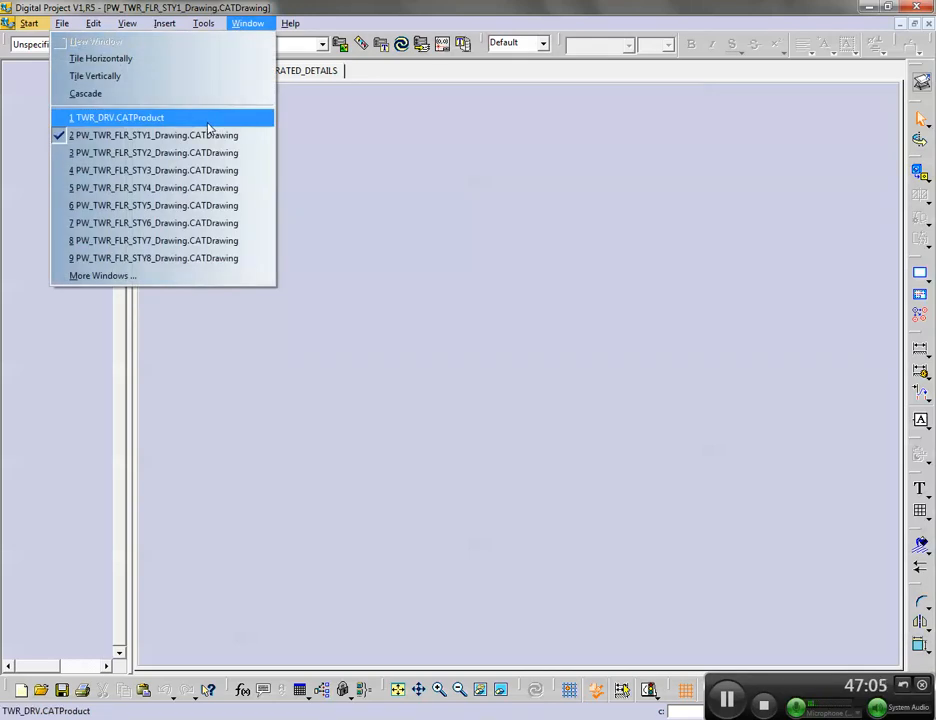
left_click(208, 118)
middle_click_drag(474, 496, 428, 426)
scroll(243, 462, "down", 2)
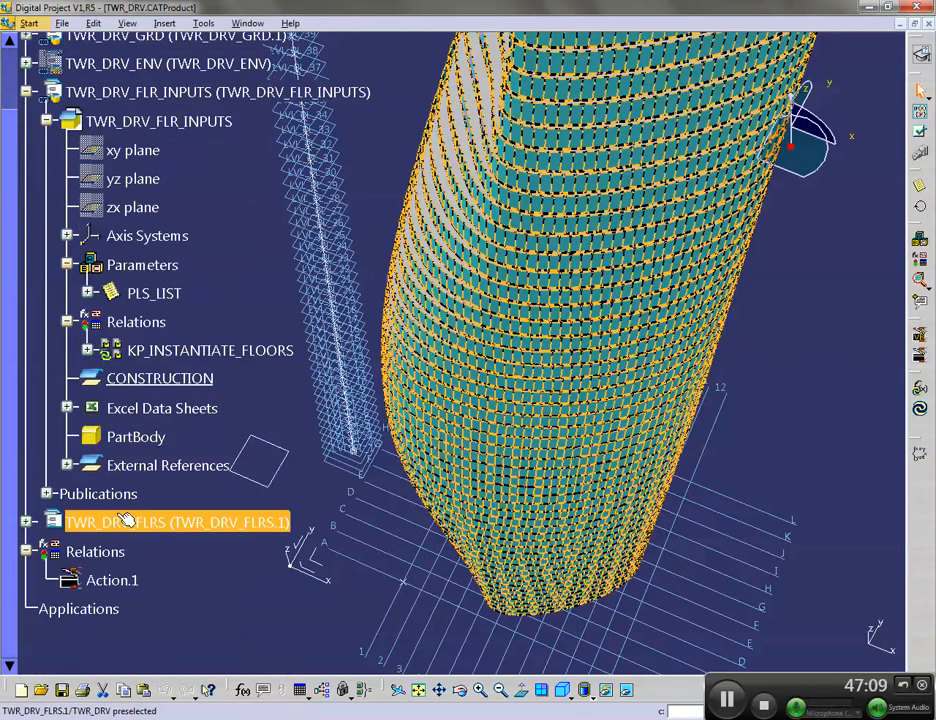
left_click(26, 522)
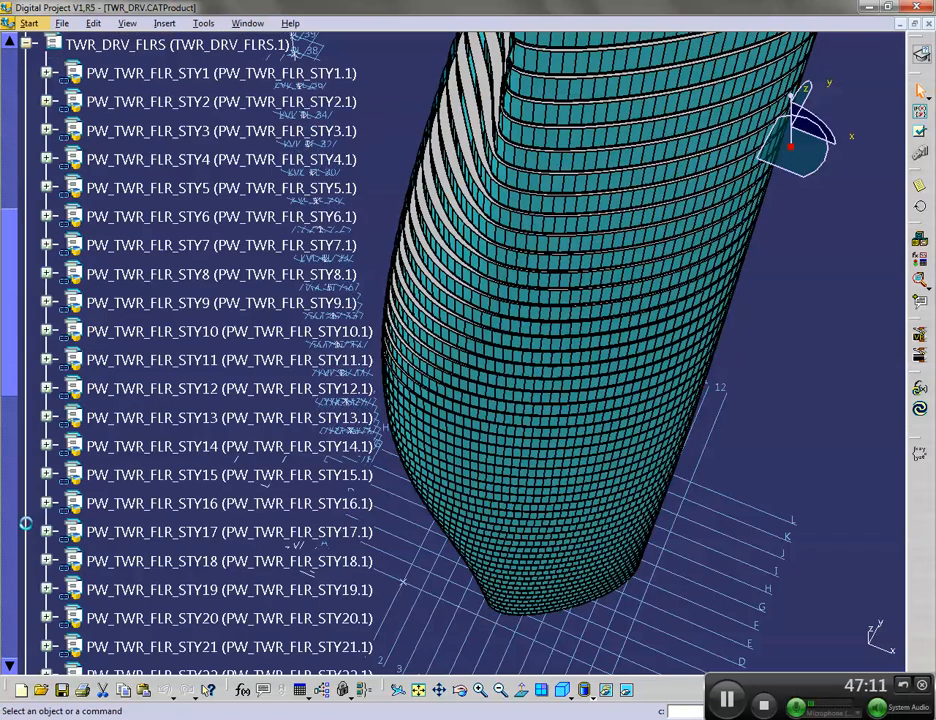
Locate the PW_TWR_FLR_STY1 and PW_TWR_FLR_STY12 floors on the tower model
left_click(207, 80)
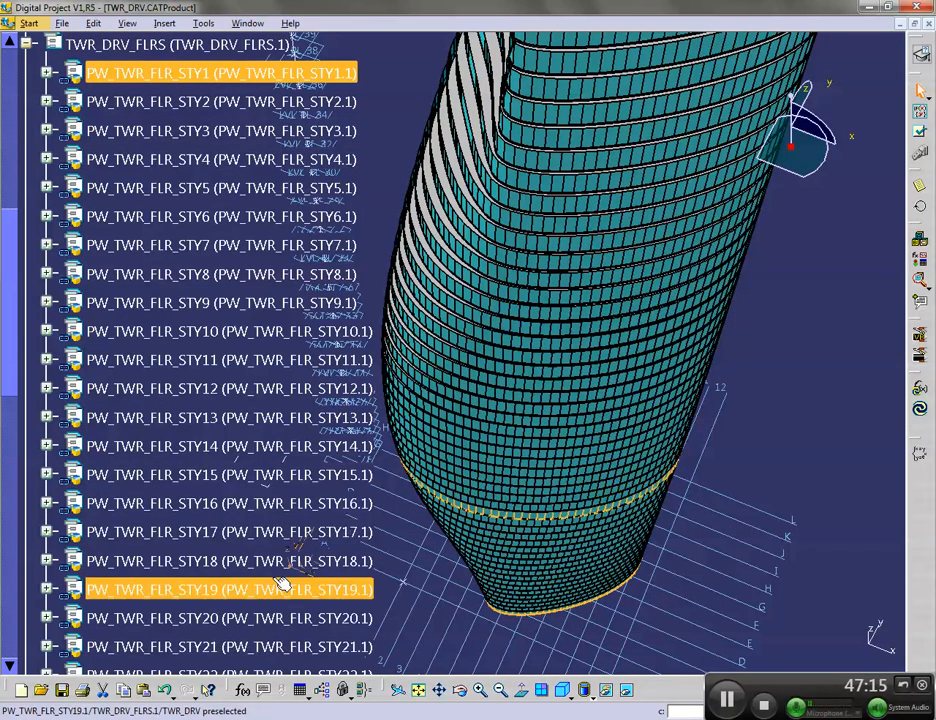
middle_click(537, 535)
middle_click_drag(519, 538, 437, 358)
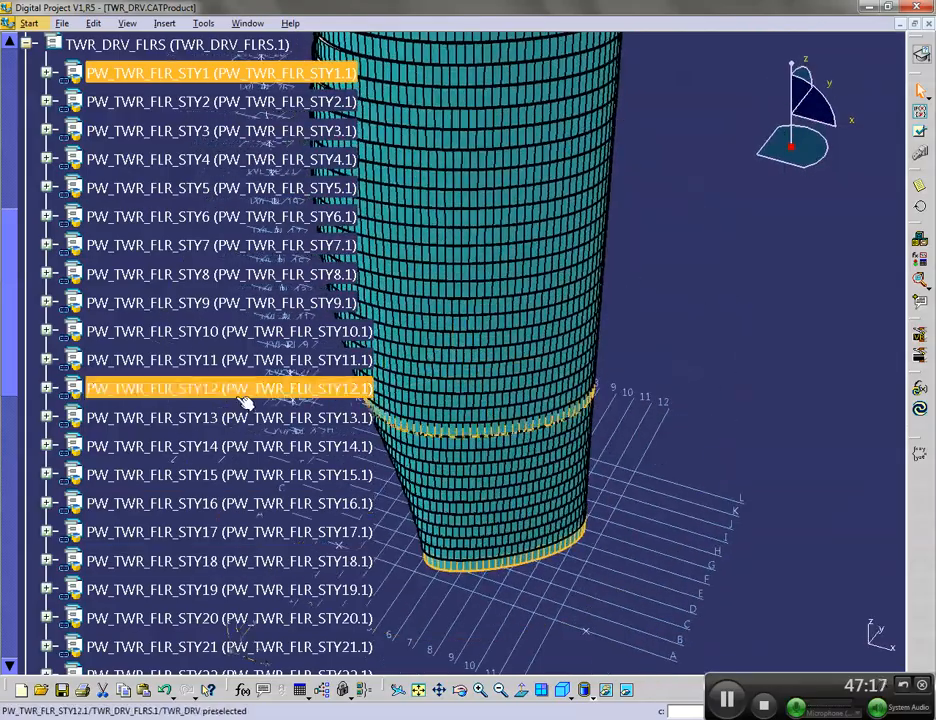
left_click(245, 397)
middle_click_drag(440, 460, 425, 322)
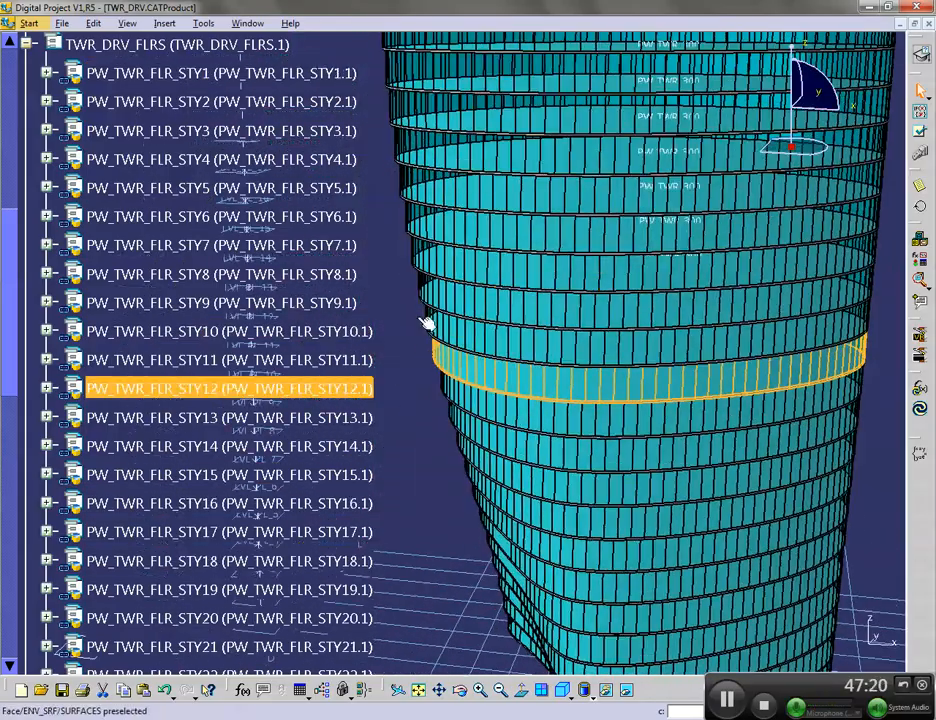
Expand the PW_TWR_FLR_STY12 part and examine the points and splines in its INPUTS set
left_click(46, 388)
left_click(67, 417)
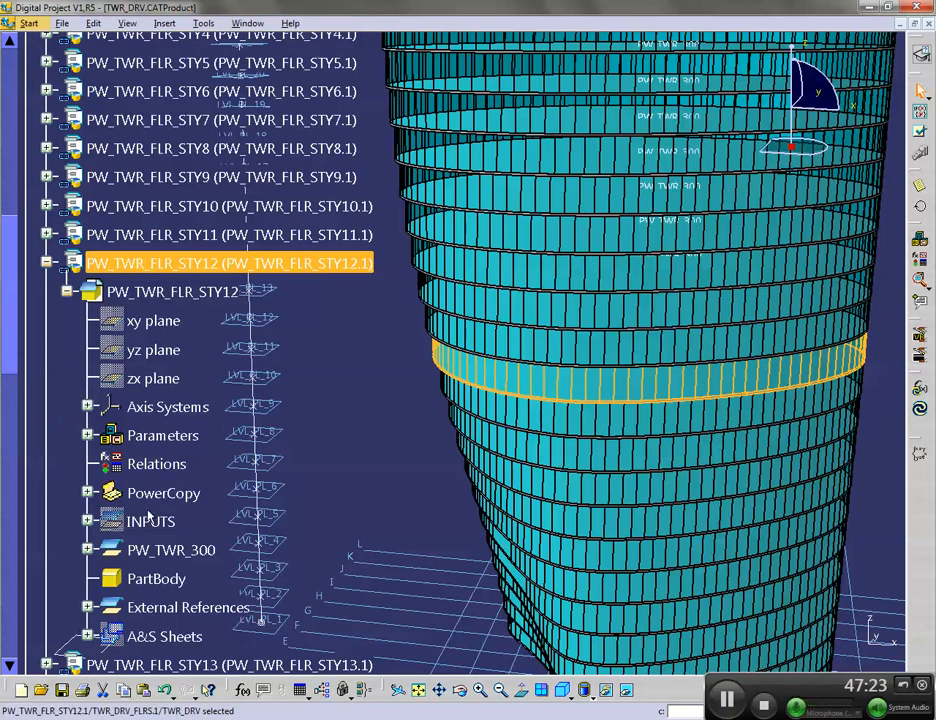
left_click(150, 521)
left_click(87, 521)
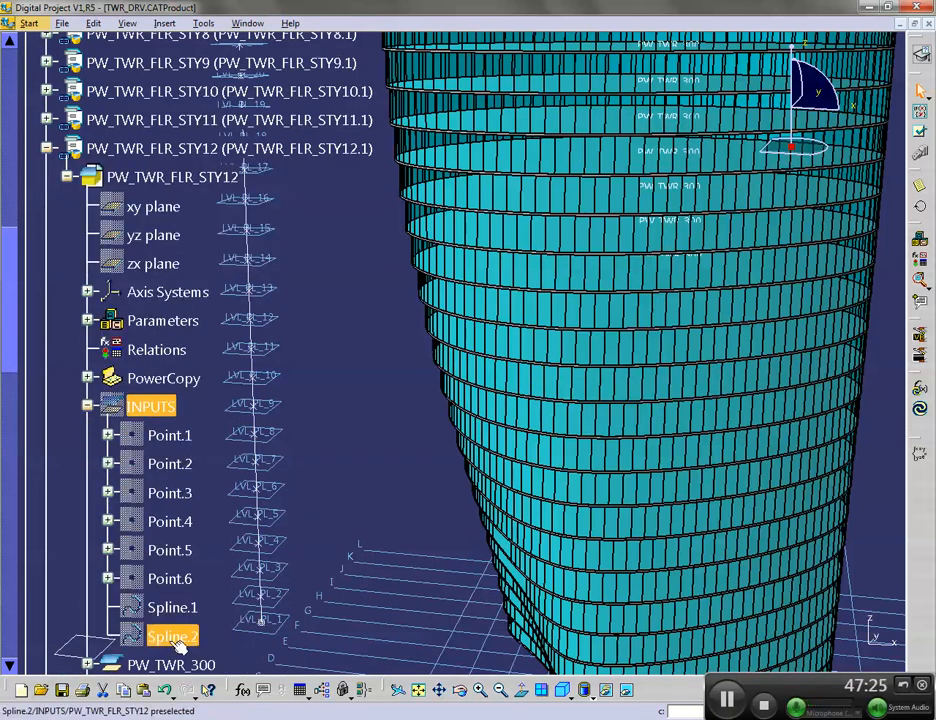
left_click(87, 405)
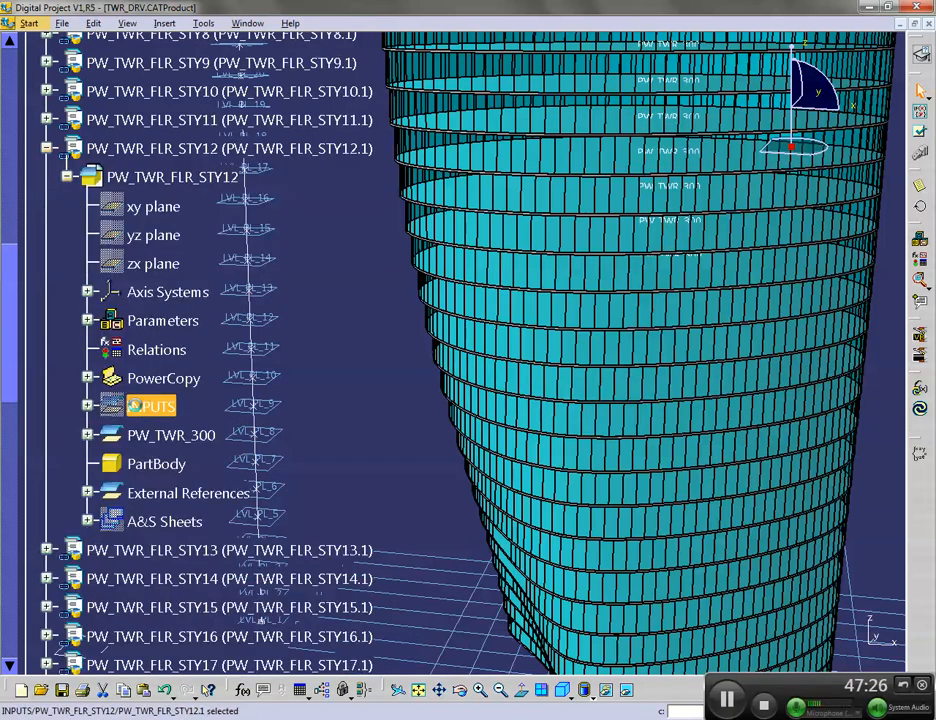
Show the INPUTS geometry of PW_TWR_FLR_STY12, from Point.1 to Spline.2, and view it beside the tower
double_click(142, 406)
left_click(192, 461)
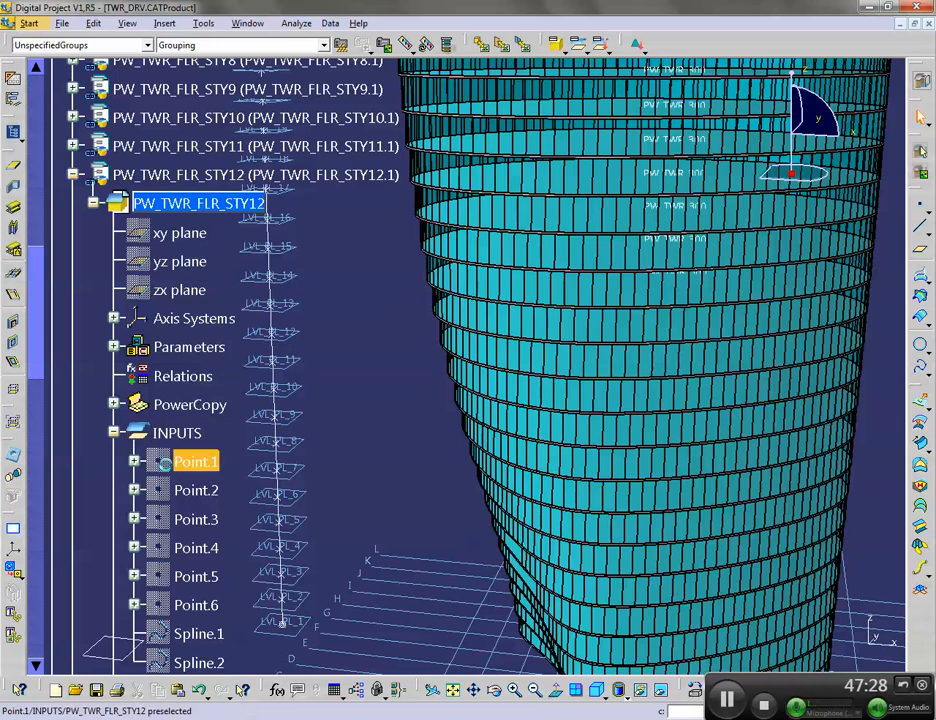
left_click(186, 662, "shift")
right_click(200, 664)
left_click(231, 511)
middle_click_drag(453, 416, 525, 517)
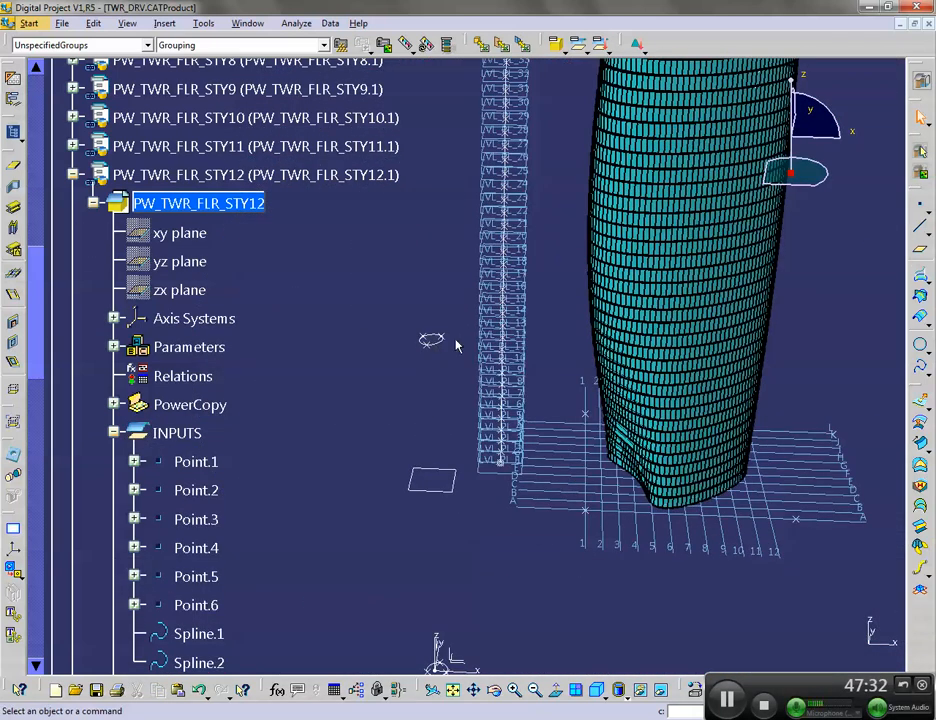
Hide the INPUTS set of PW_TWR_FLR_STY12 and collapse it
right_click(182, 434)
left_click(218, 179)
left_click(113, 371)
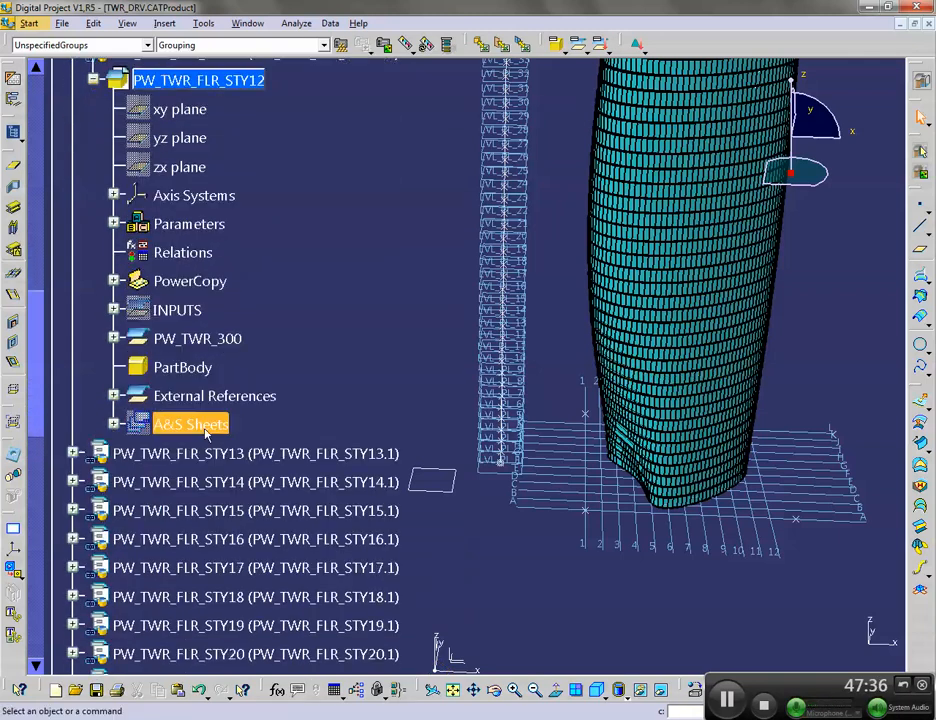
Examine the External References of PW_TWR_FLR_STY12 and compare their level planes and surface with the TWR_DRV_FLR_INPUTS part
left_click(114, 397)
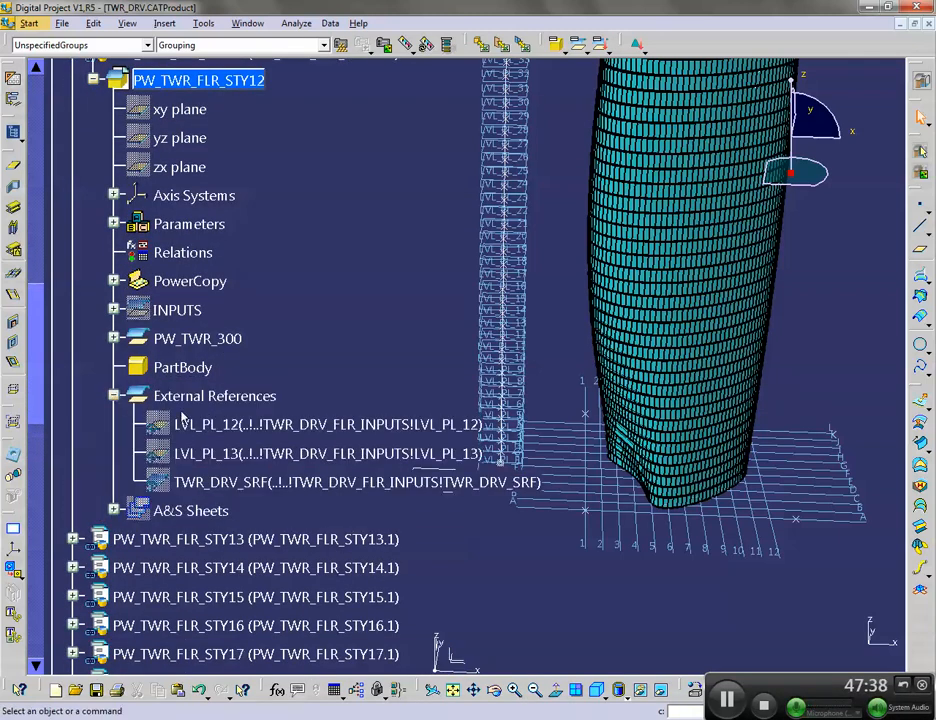
left_click(245, 424)
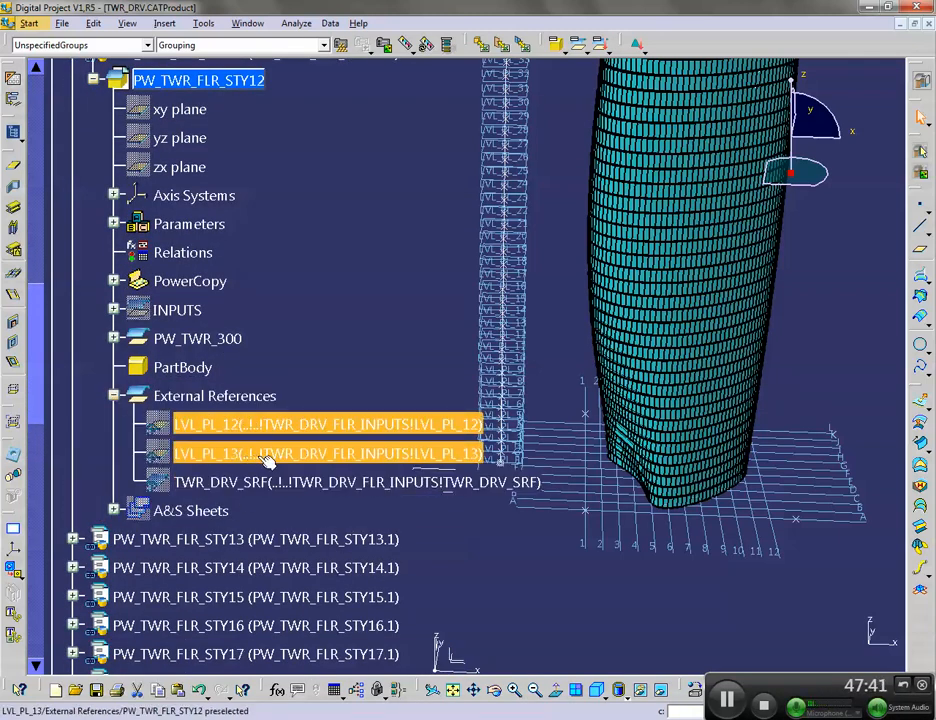
scroll(265, 460, "up", 10)
scroll(221, 290, "up", 1)
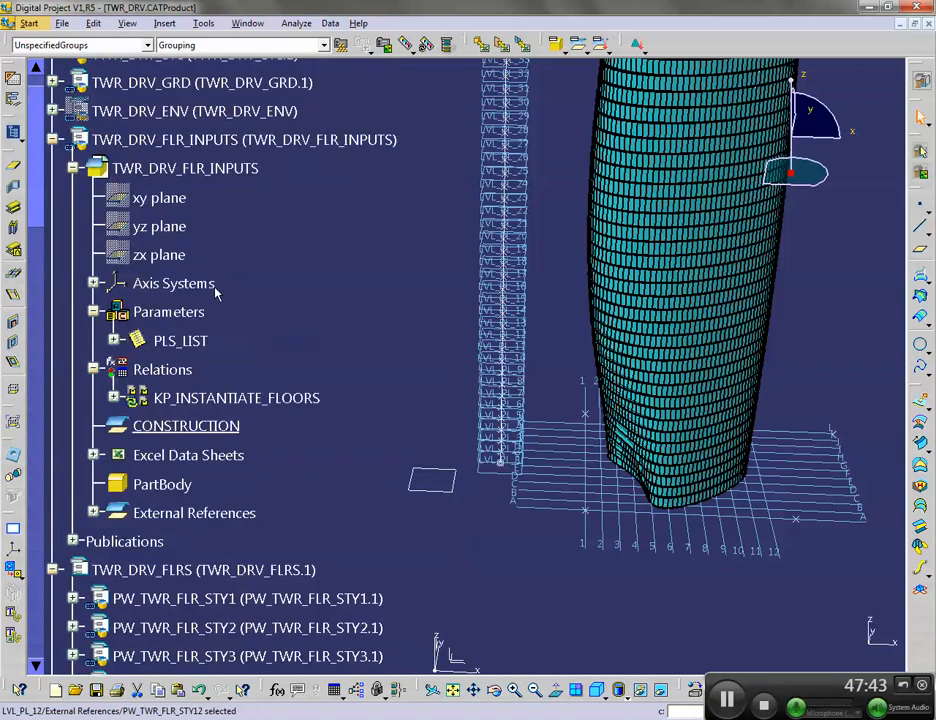
scroll(333, 376, "down", 4)
scroll(333, 376, "down", 7)
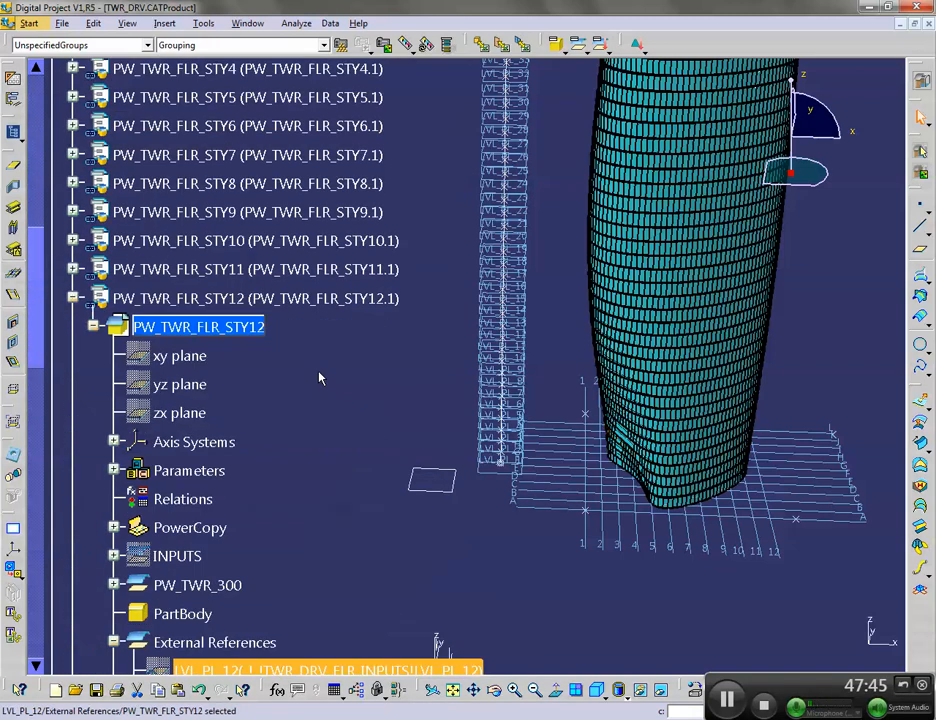
left_click(113, 373)
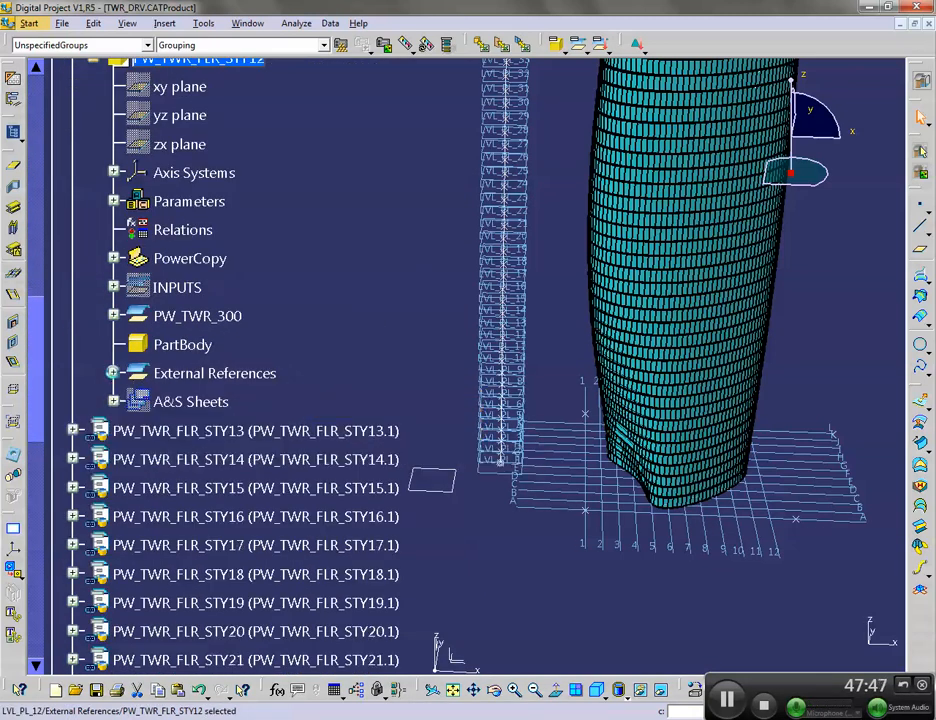
Expand the PW_TWR_300 set and the PowerCopy node of PW_TWR_FLR_STY12, and examine the label under TAGS > NAME_TAG
left_click(113, 316)
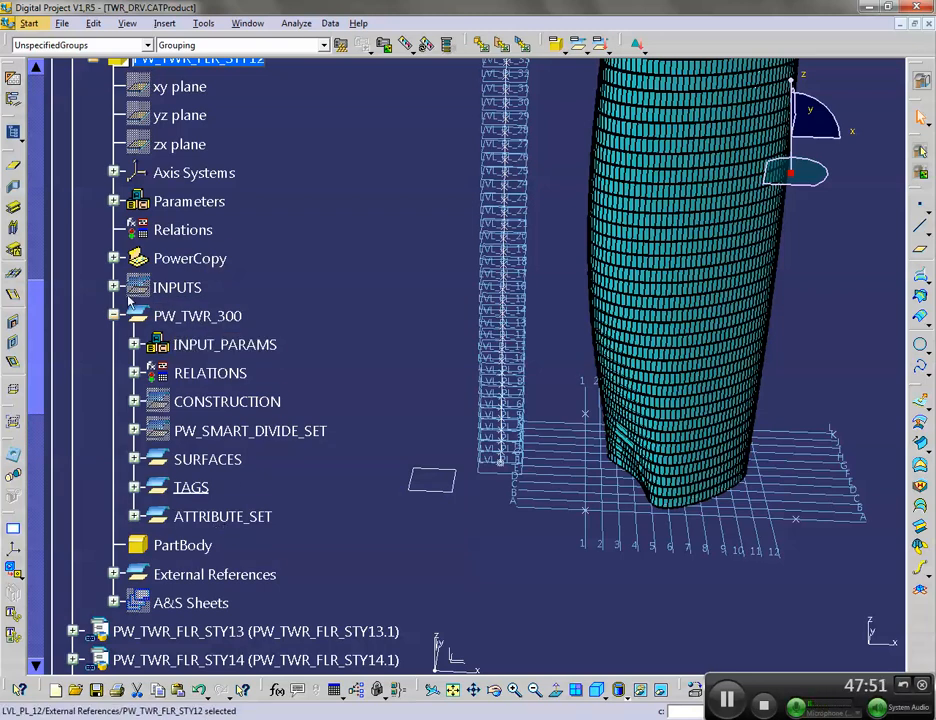
left_click(113, 258)
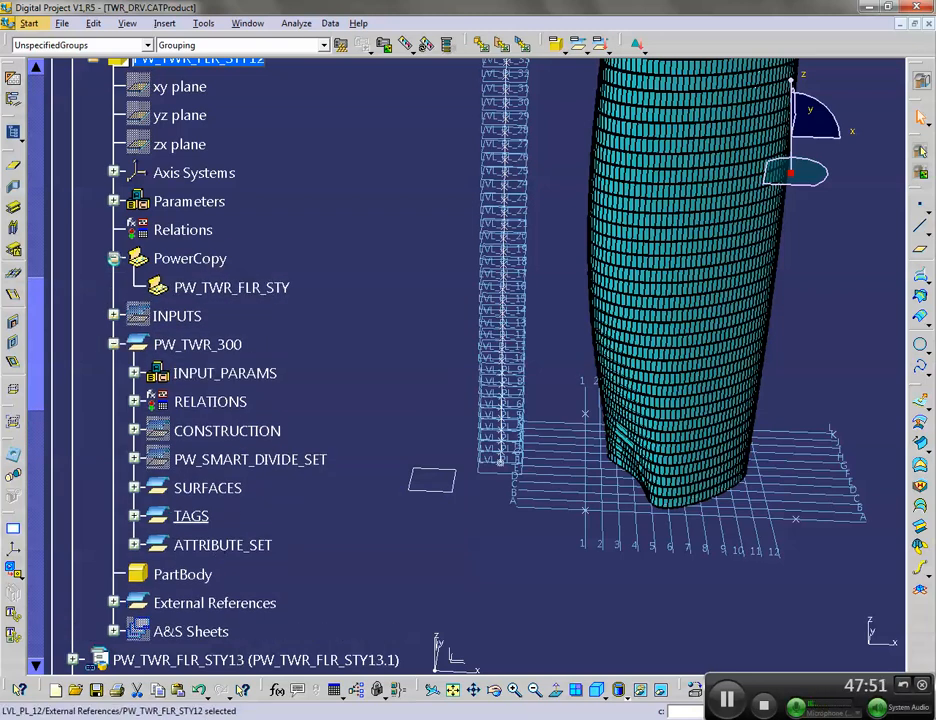
left_click(113, 258)
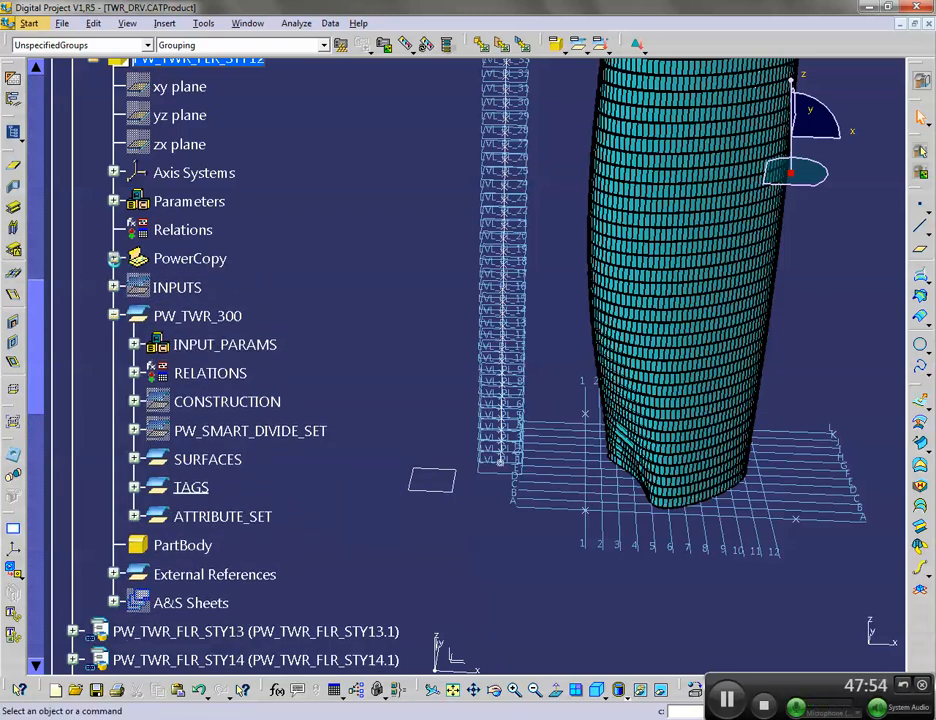
middle_click(632, 441)
left_click(134, 487)
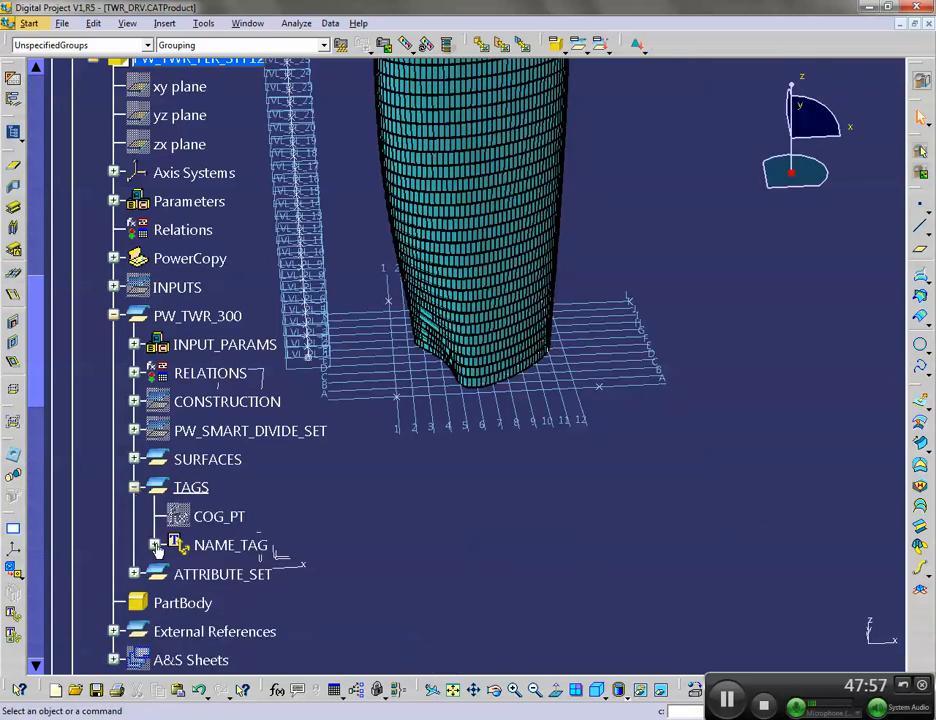
left_click(155, 545)
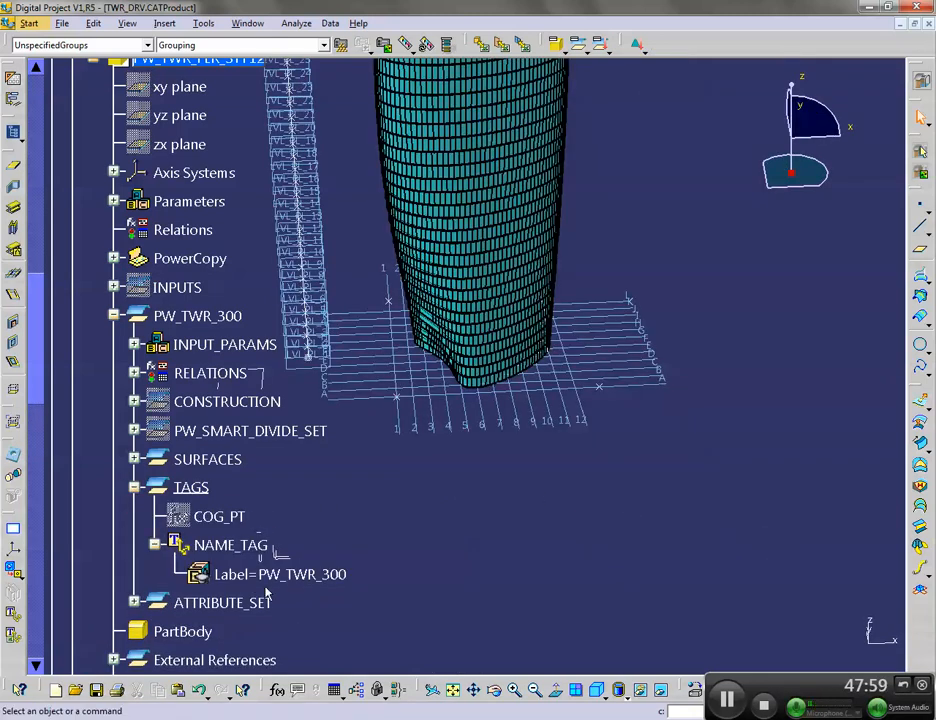
Examine the NAME and LVL values in the ID_PARAMS of PW_TWR_300, and collapse the set
left_click(134, 344)
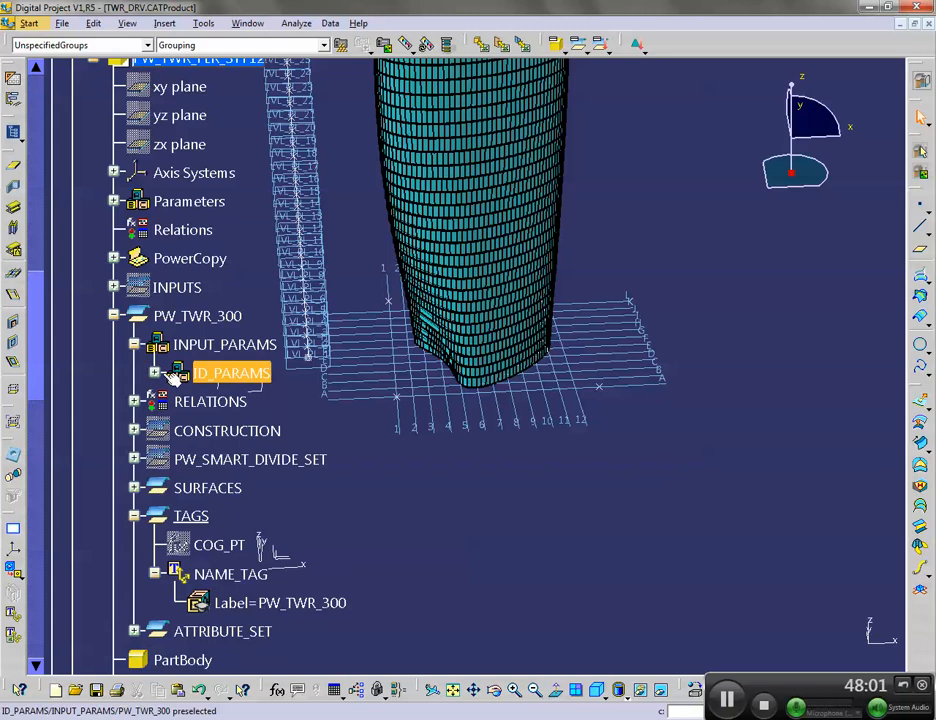
left_click(154, 373)
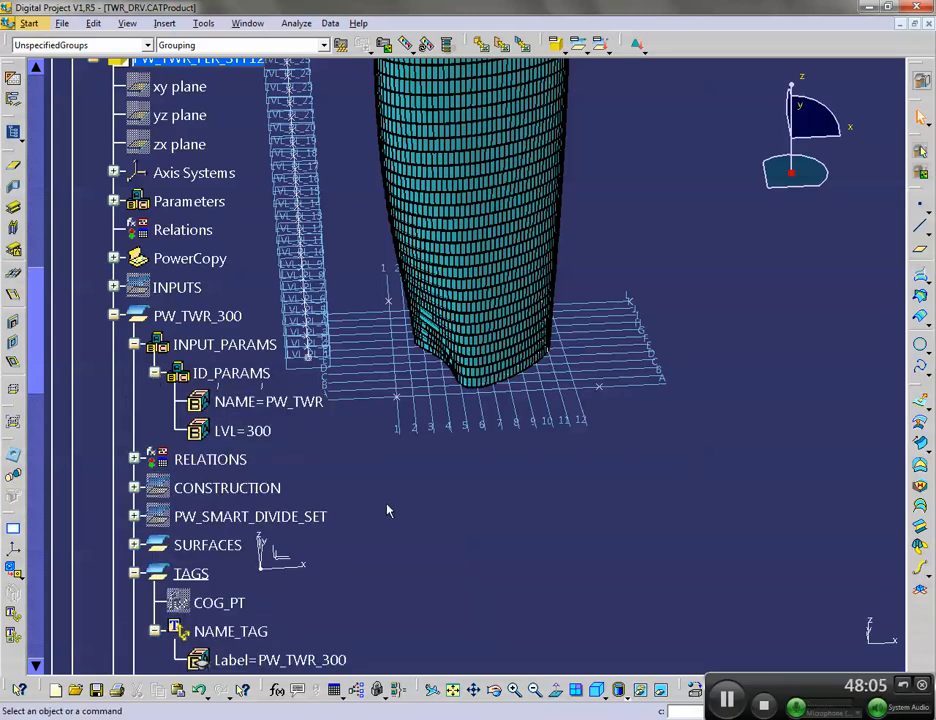
scroll(388, 511, "up", 2)
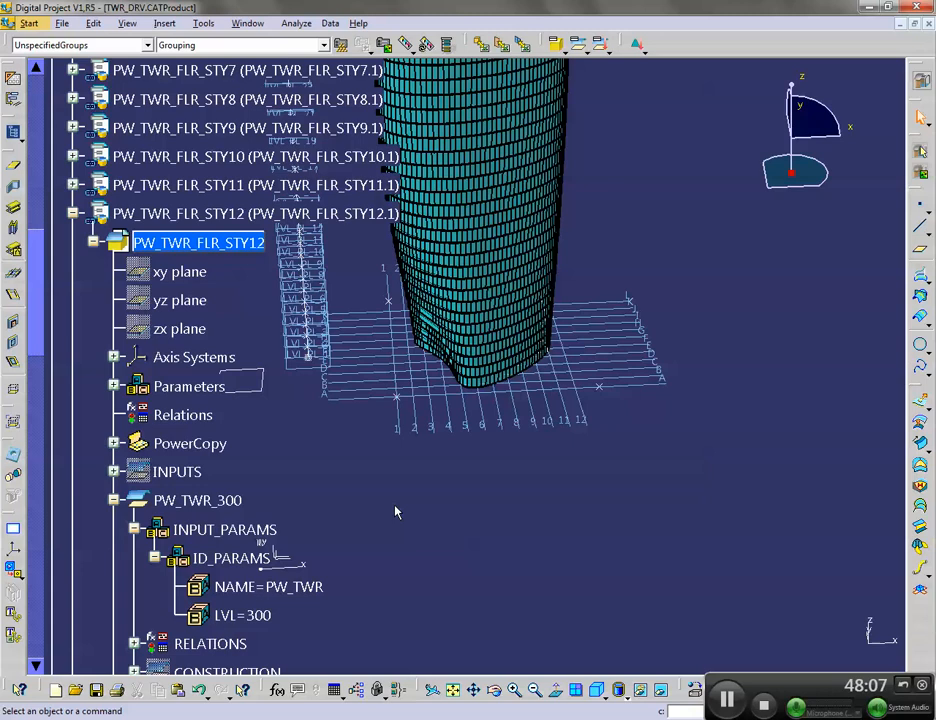
scroll(395, 512, "down", 1)
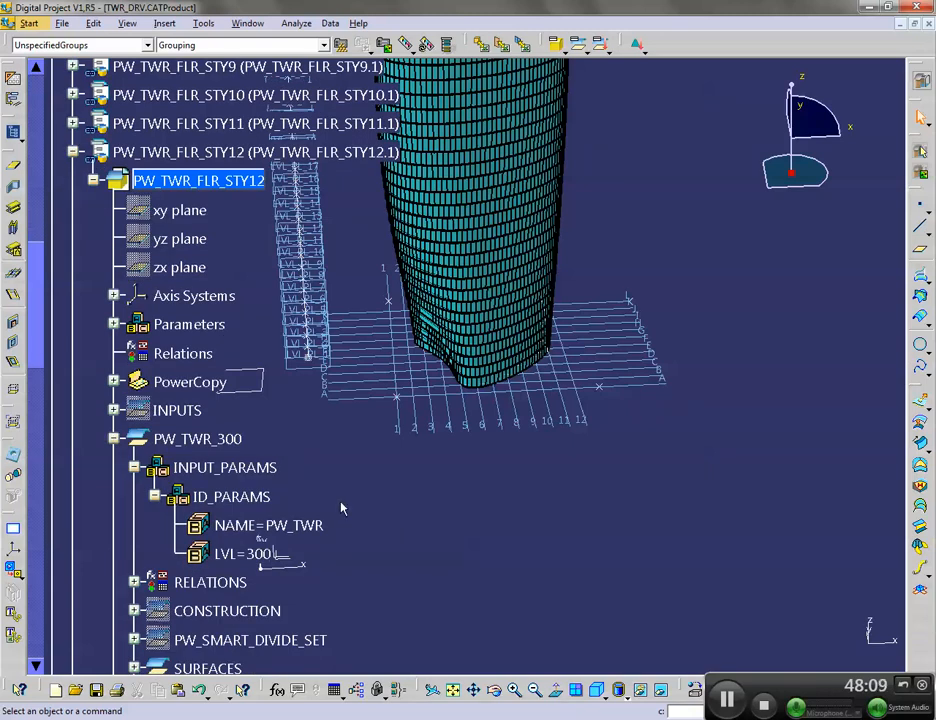
left_click(154, 496)
left_click(135, 468)
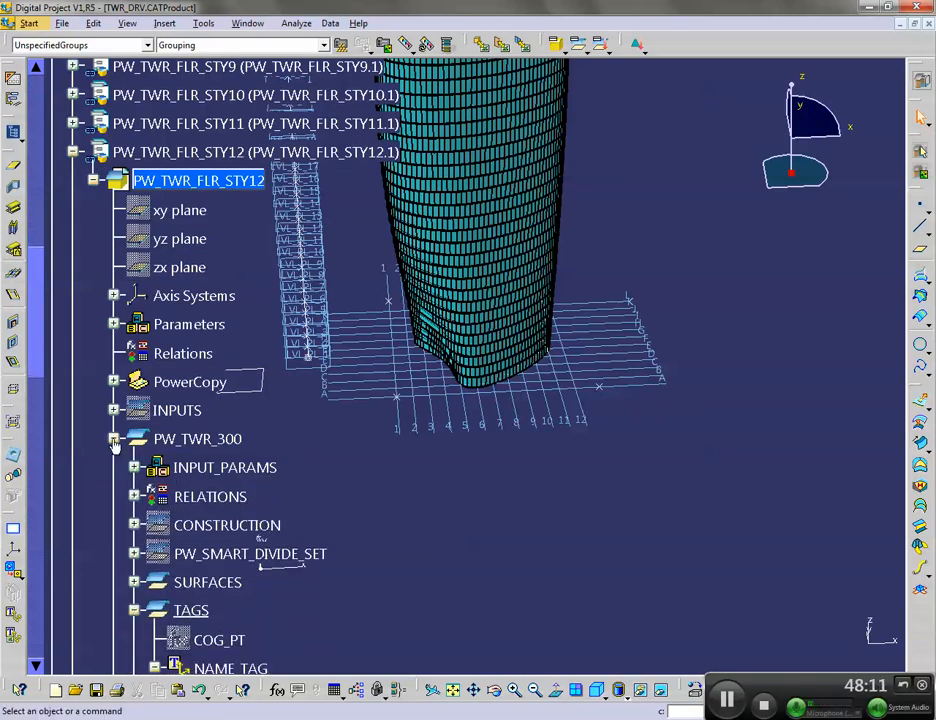
left_click(114, 439)
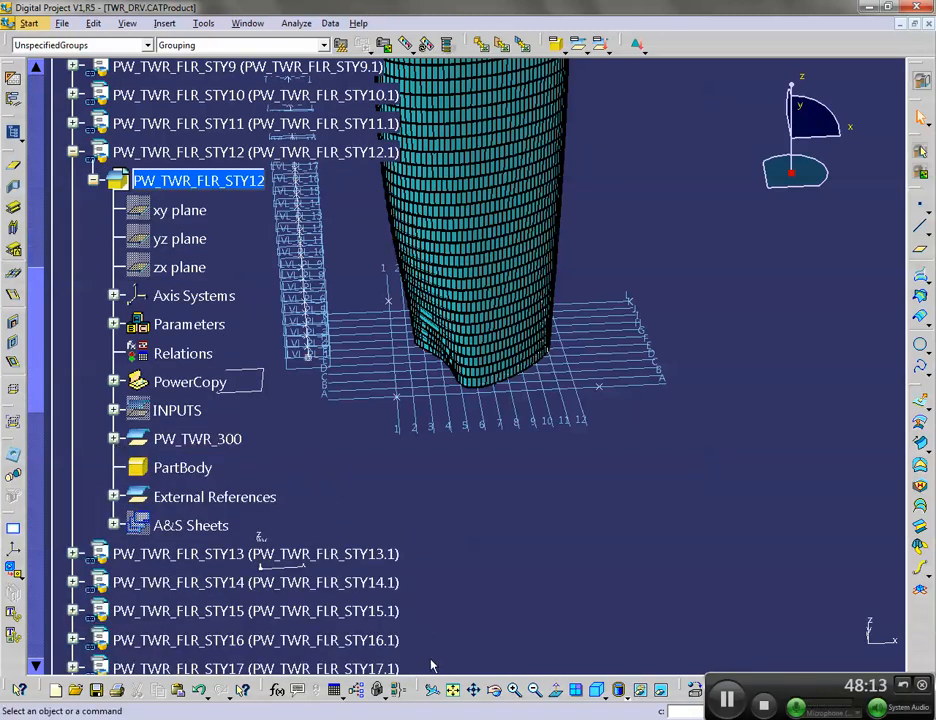
Collapse the TWR_DRV_FLRS product and open the Action.1 script for editing
scroll(125, 376, "up", 7)
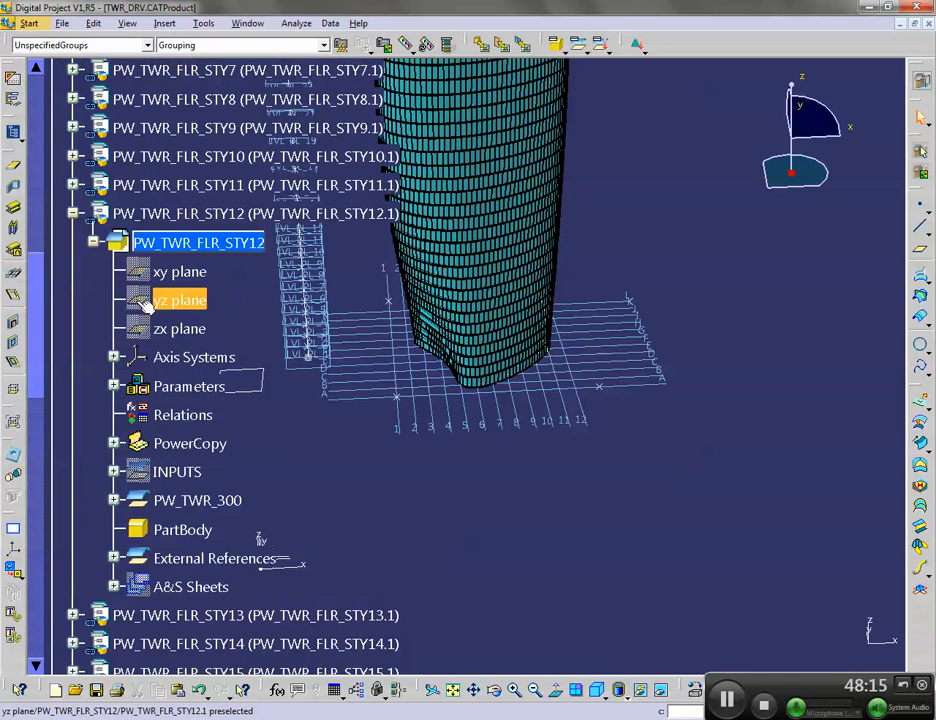
scroll(125, 376, "up", 2)
scroll(110, 385, "up", 1)
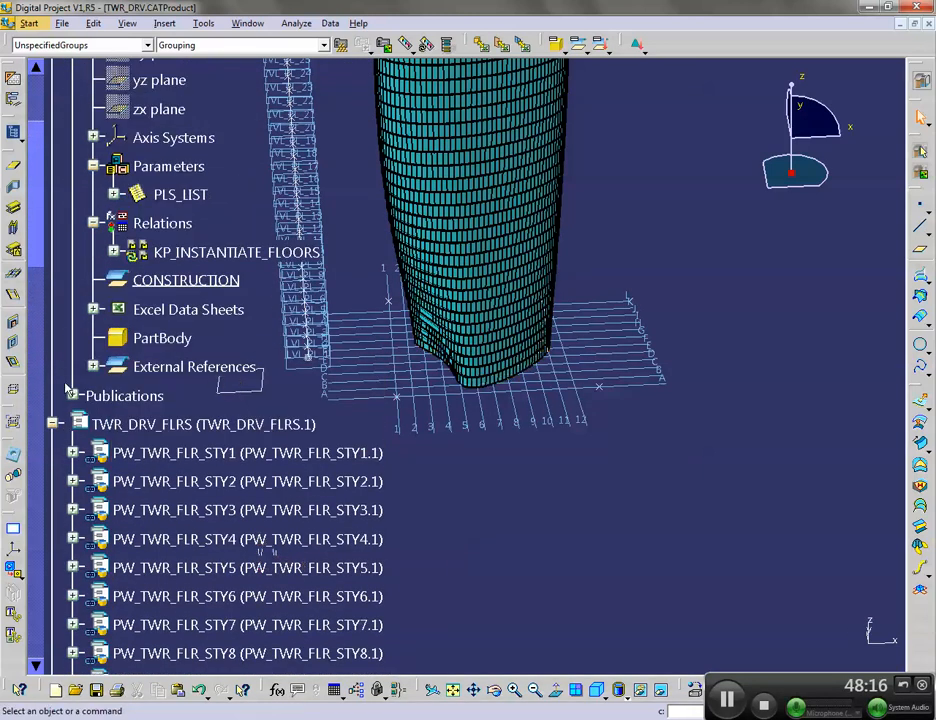
left_click(53, 424)
middle_click_drag(400, 290, 474, 490)
double_click(125, 483)
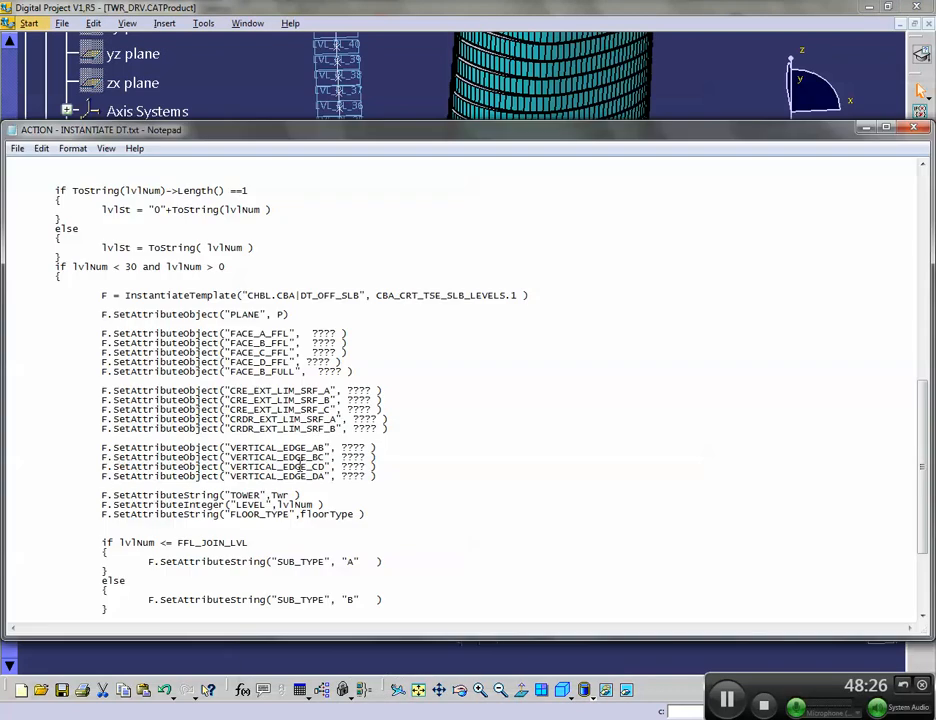
Read through the ACTION - INSTANTIATE DT.txt script in Notepad and return to the Action.1 script
scroll(299, 466, "down", 2)
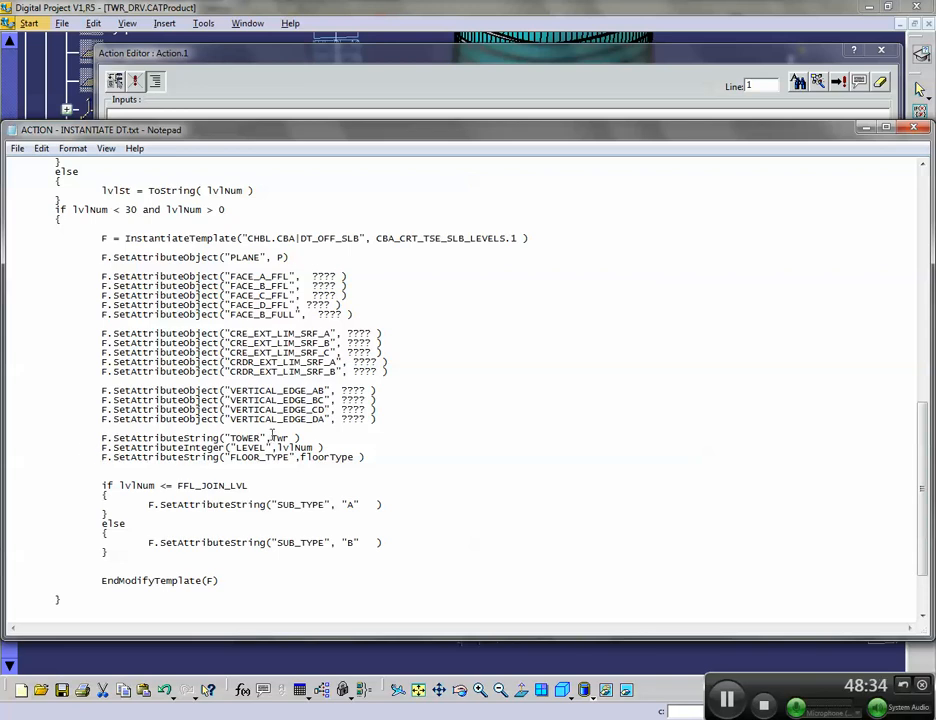
left_click(306, 80)
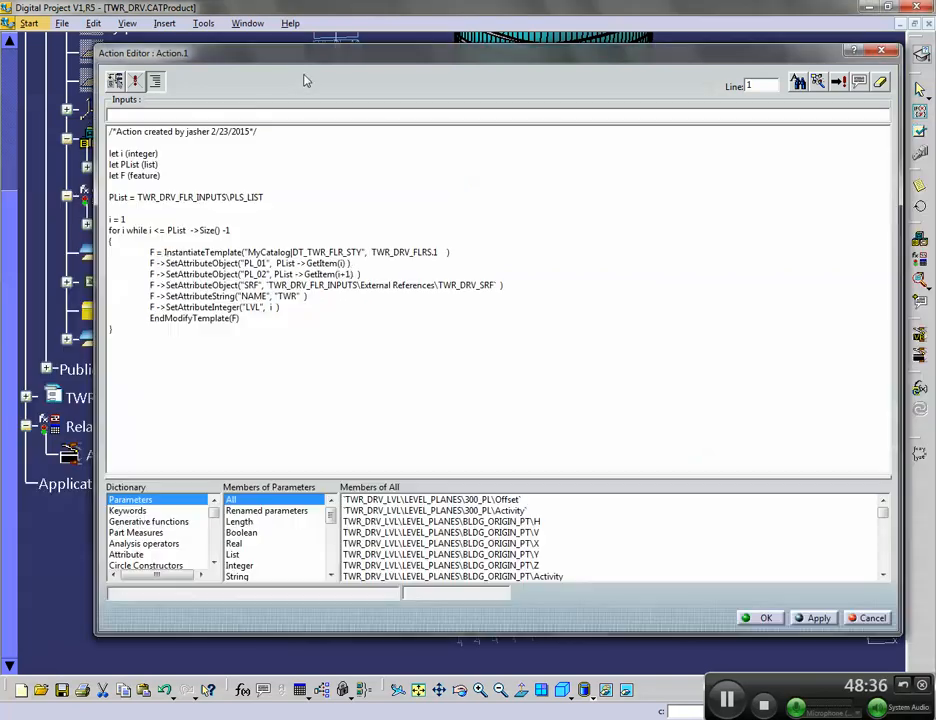
key("ctrl+a")
left_click(400, 352)
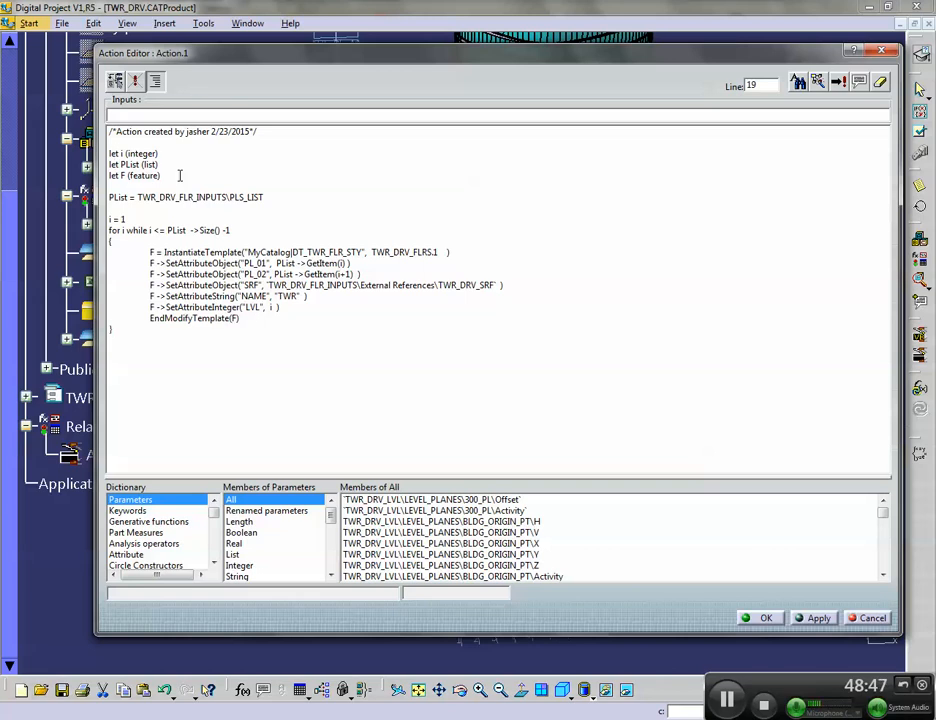
Review the declarations of the integer i, the list PList and the feature F in the Action.1 script
left_click_drag(162, 176, 108, 154)
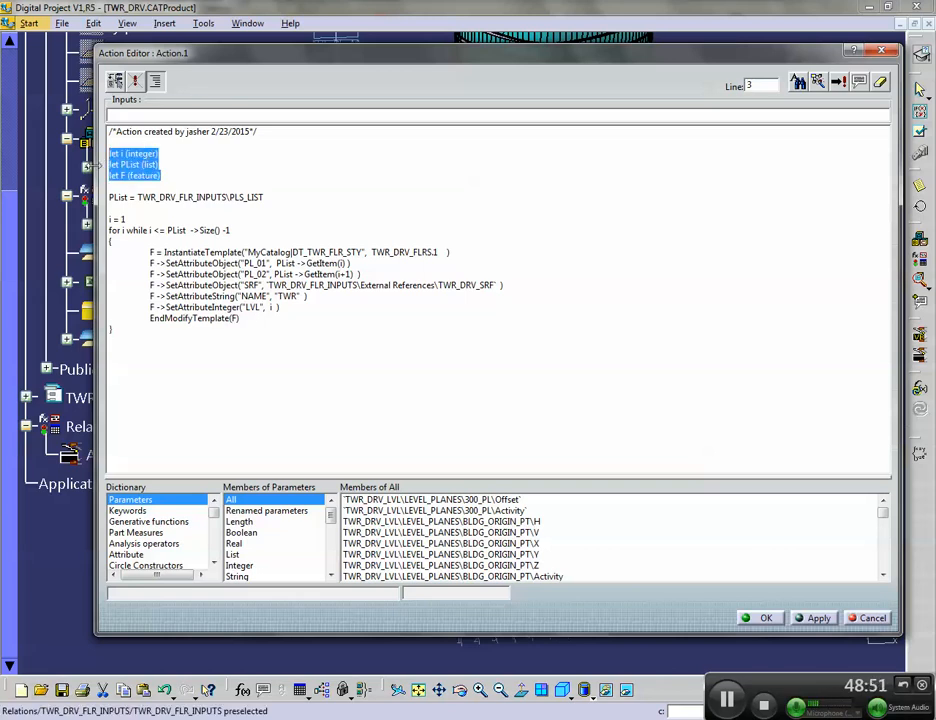
left_click_drag(159, 154, 92, 155)
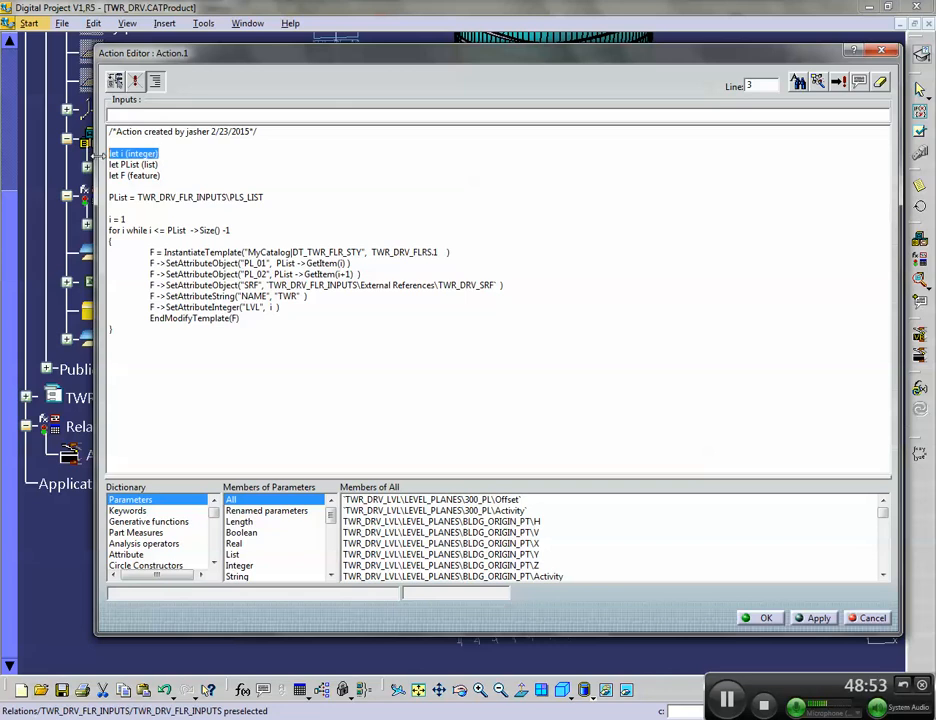
left_click_drag(159, 165, 113, 166)
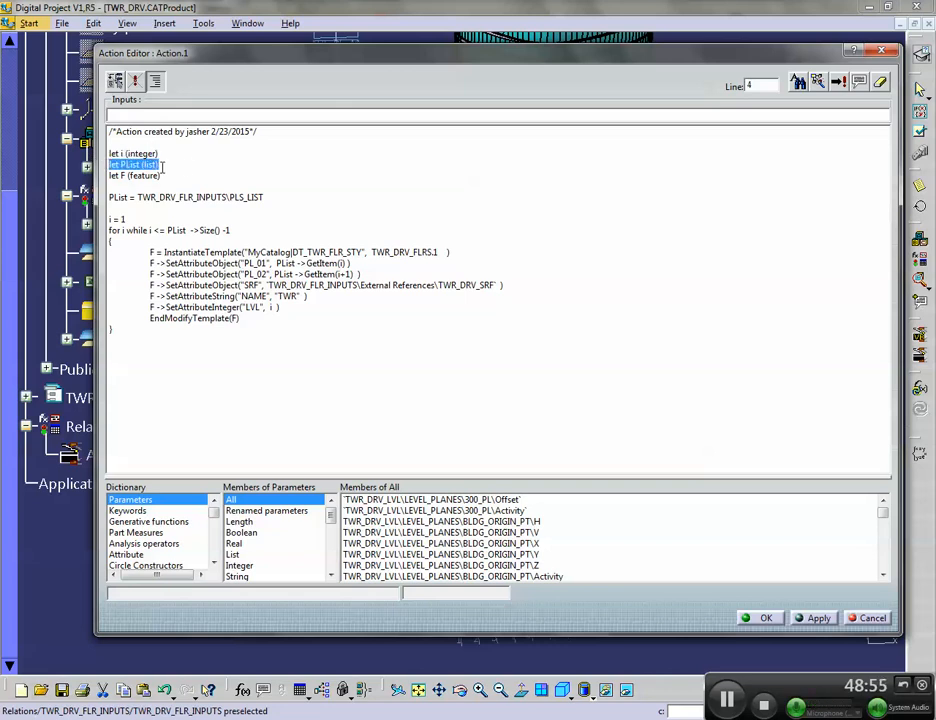
left_click_drag(161, 176, 100, 180)
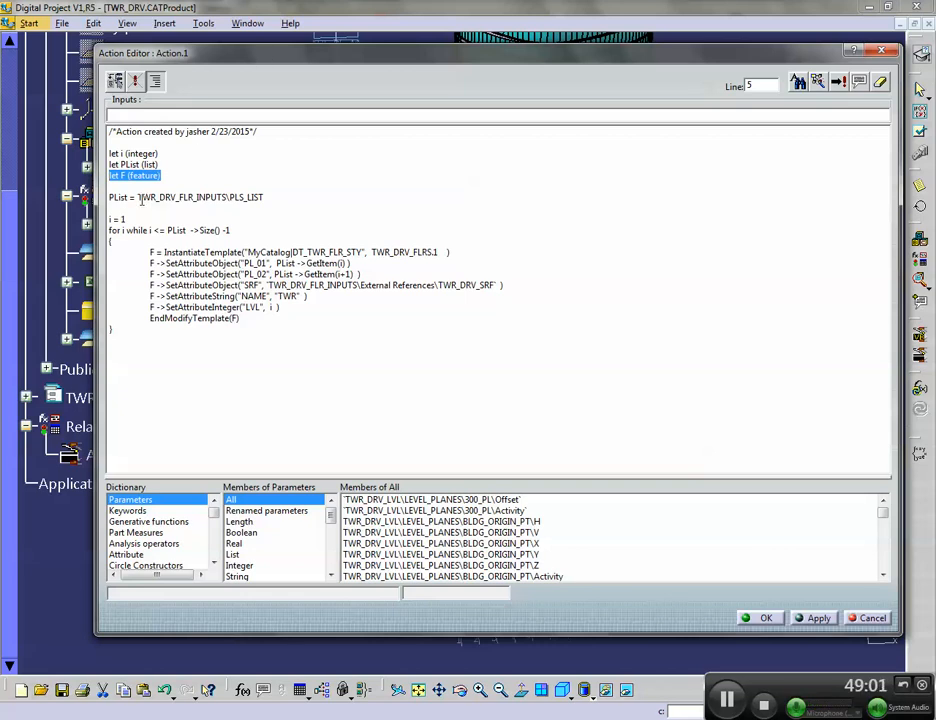
Review the PList assignment in the script and compare it with the PLS_LIST parameter in the tree beside the editor
left_click(110, 196)
left_click_drag(124, 197, 139, 197)
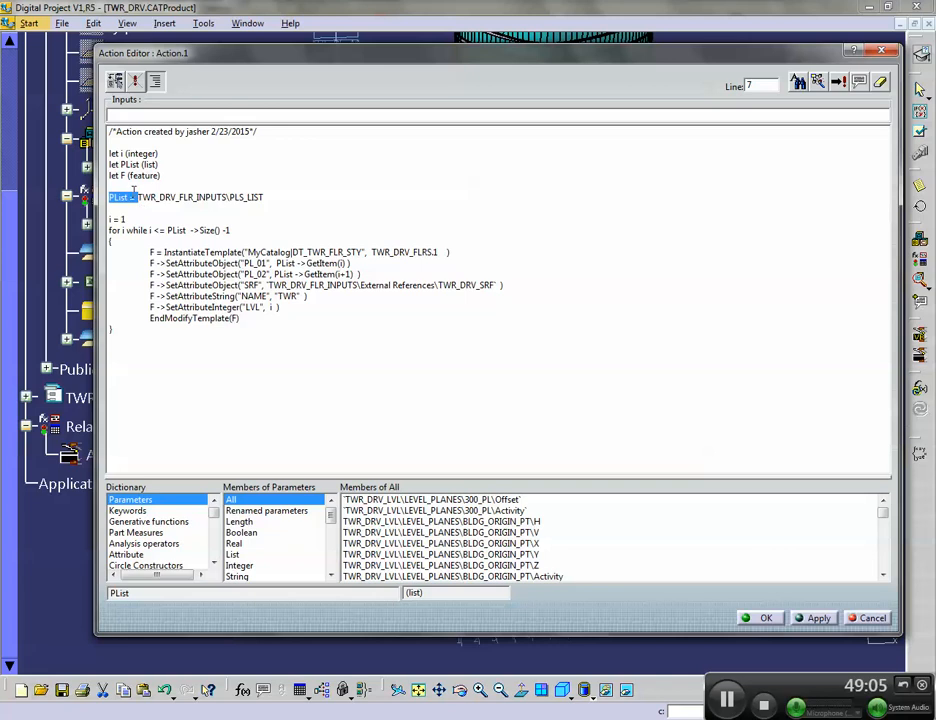
left_click_drag(160, 164, 267, 195)
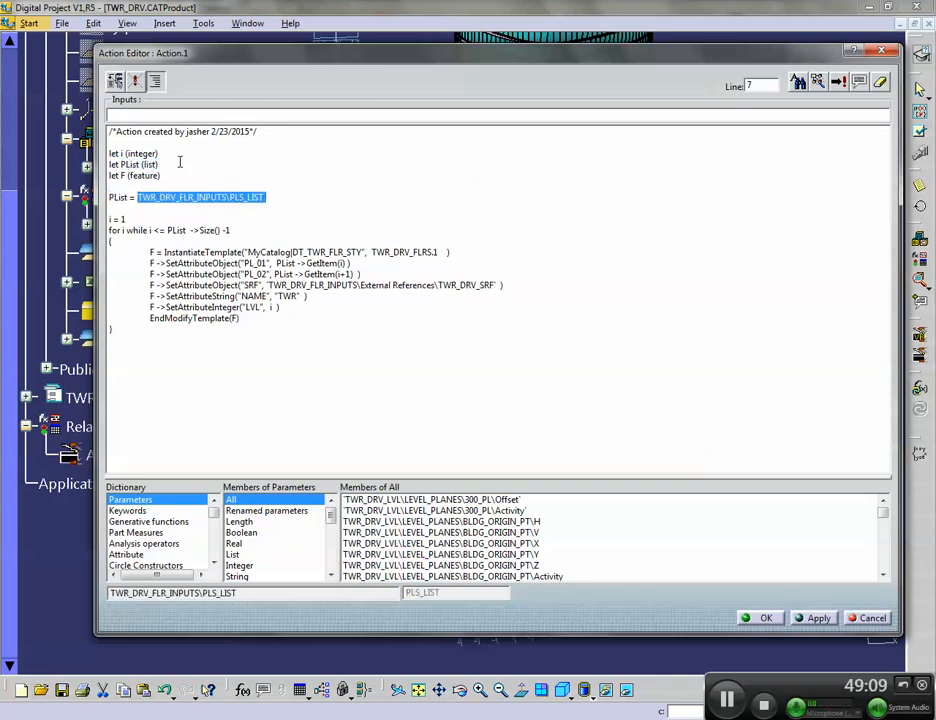
left_click_drag(172, 56, 322, 70)
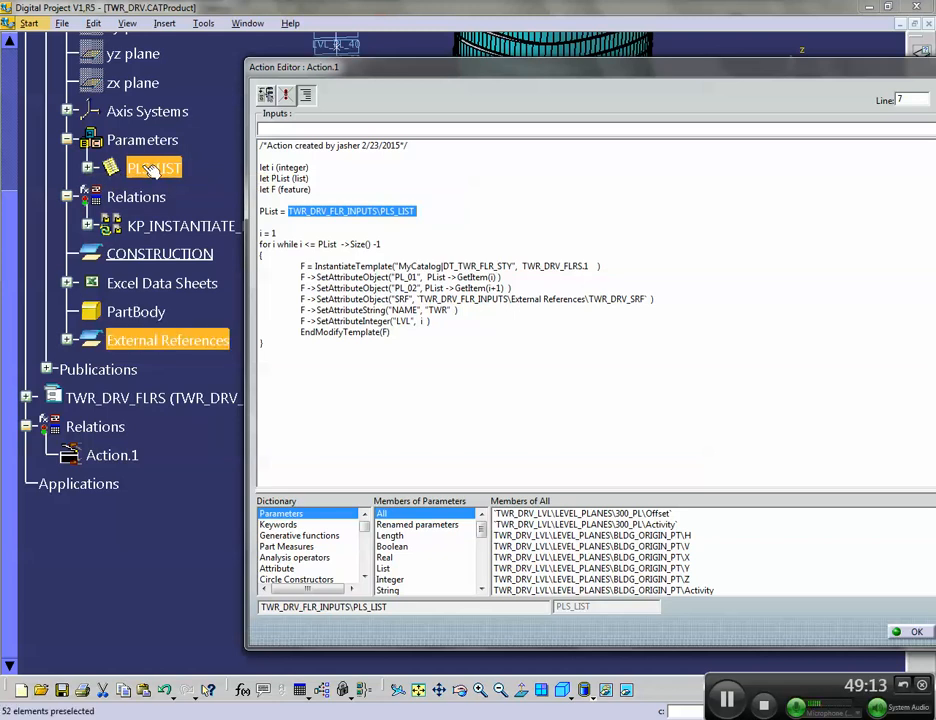
left_click(261, 217)
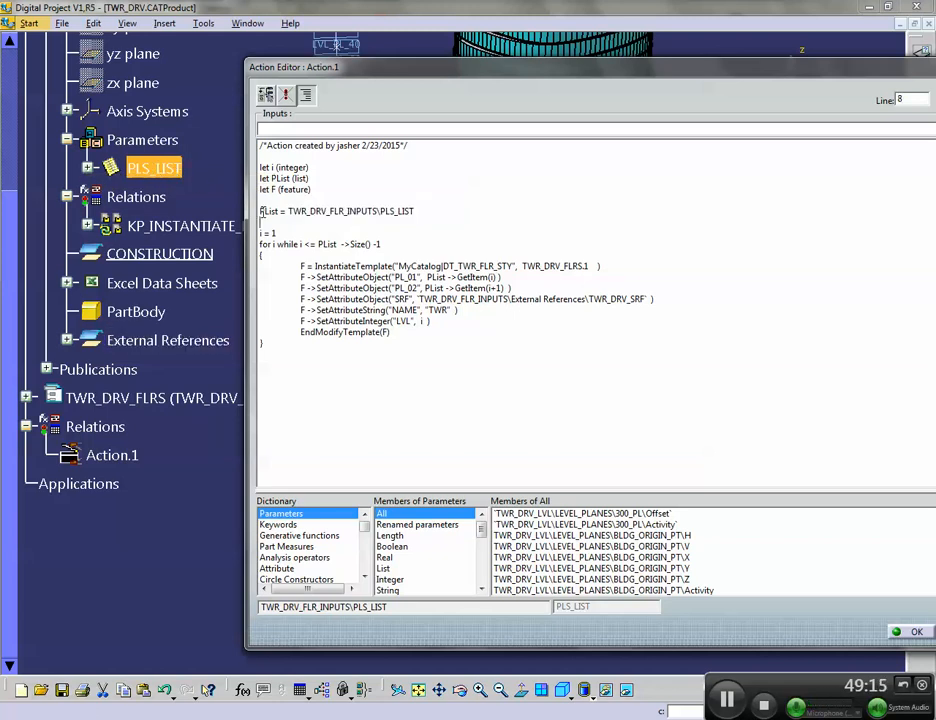
double_click(266, 211)
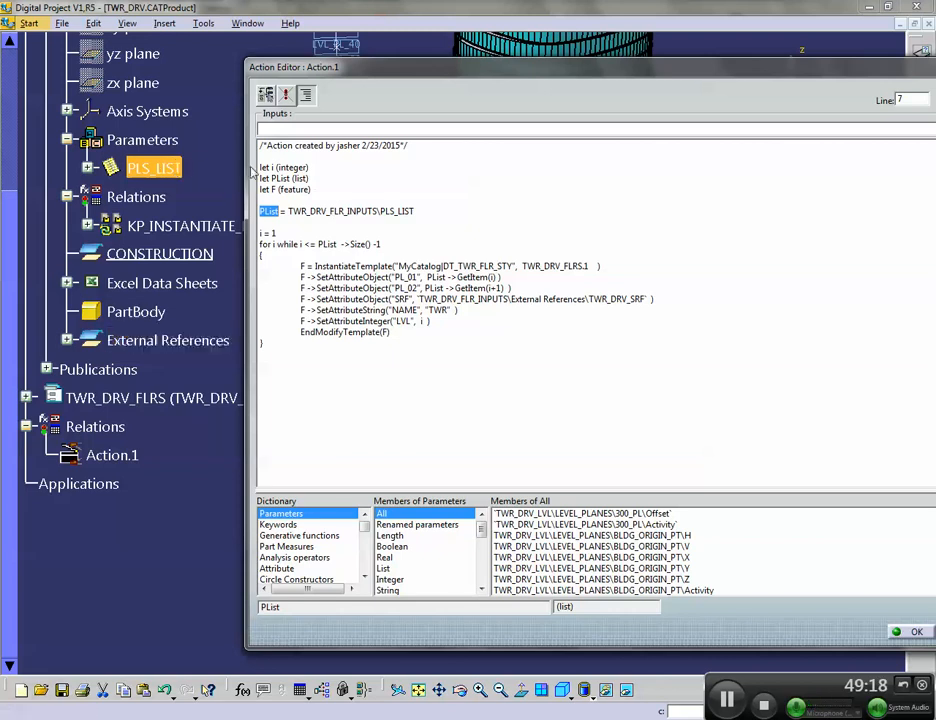
Check the level planes in the External References of TWR_DRV_FLR_INPUTS and reread both sides of the PList assignment
left_click(66, 340)
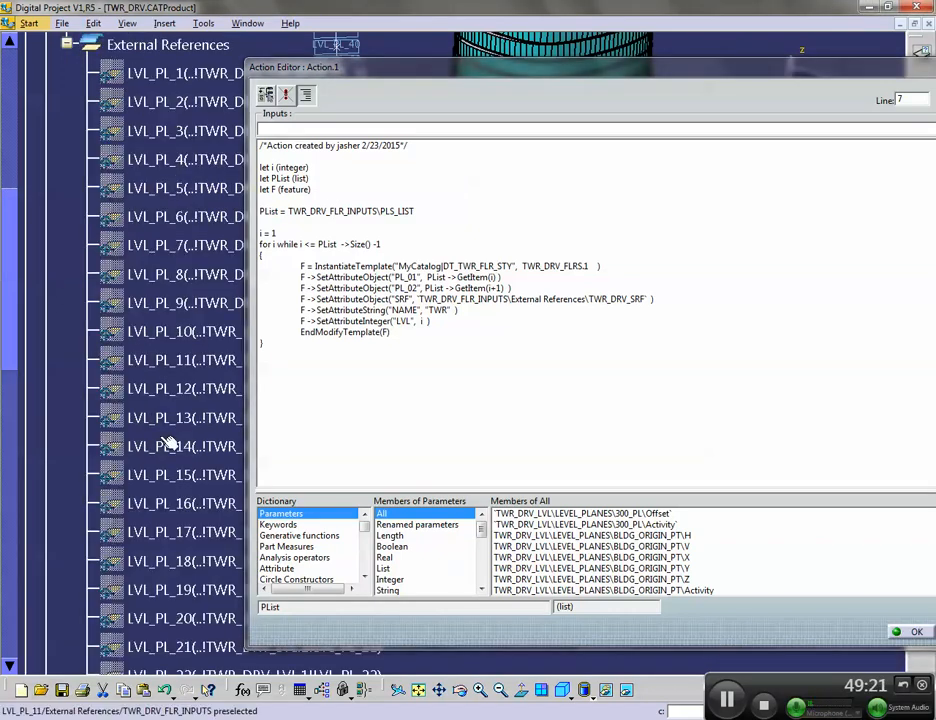
left_click(66, 44)
scroll(195, 271, "up", 3)
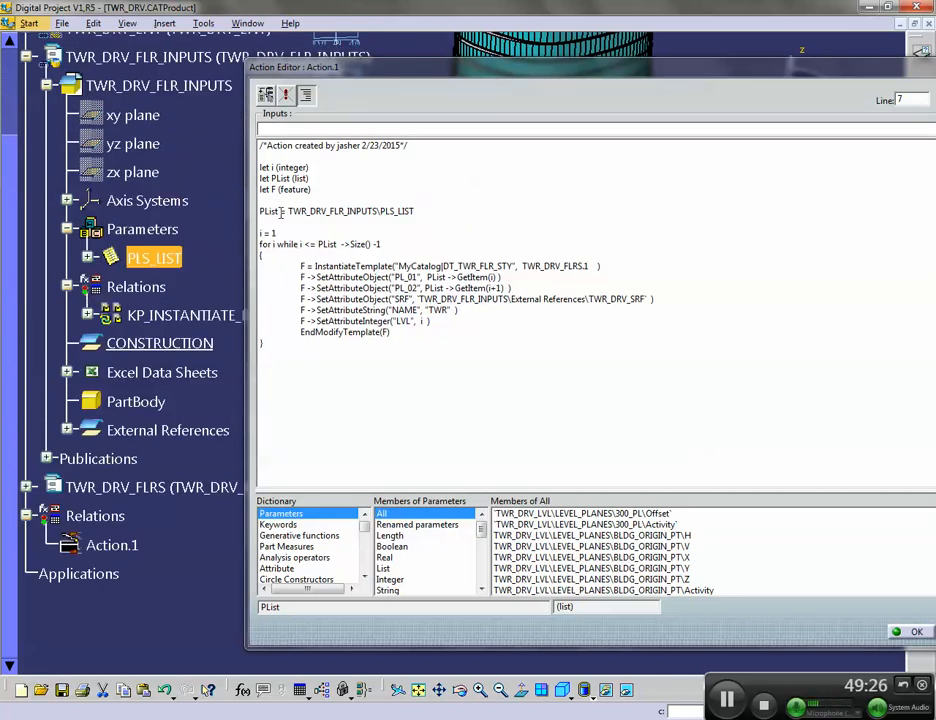
left_click_drag(281, 212, 258, 211)
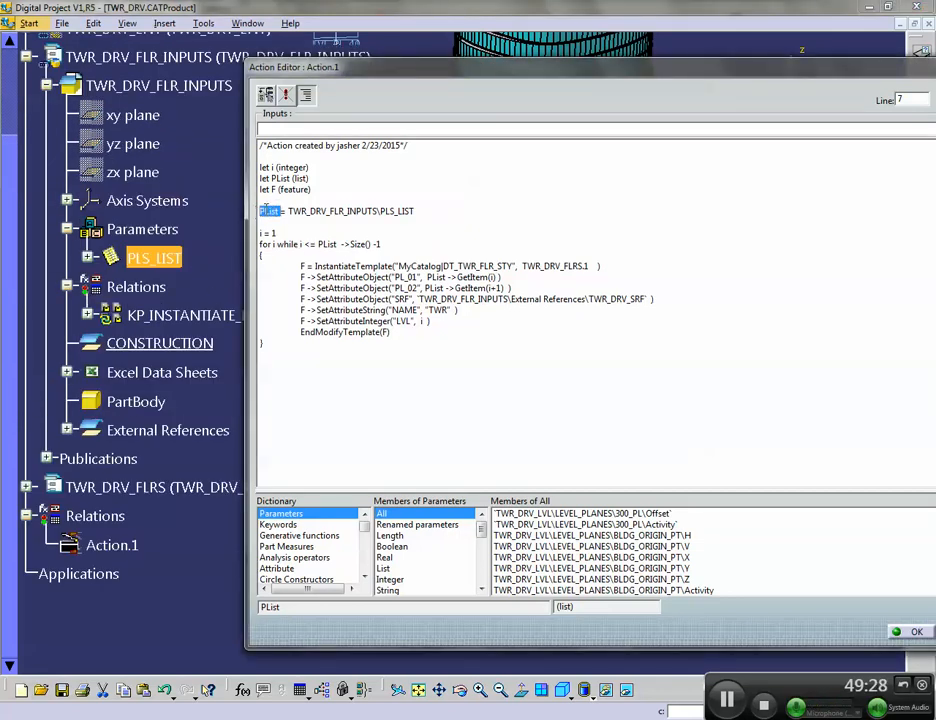
left_click_drag(416, 211, 290, 212)
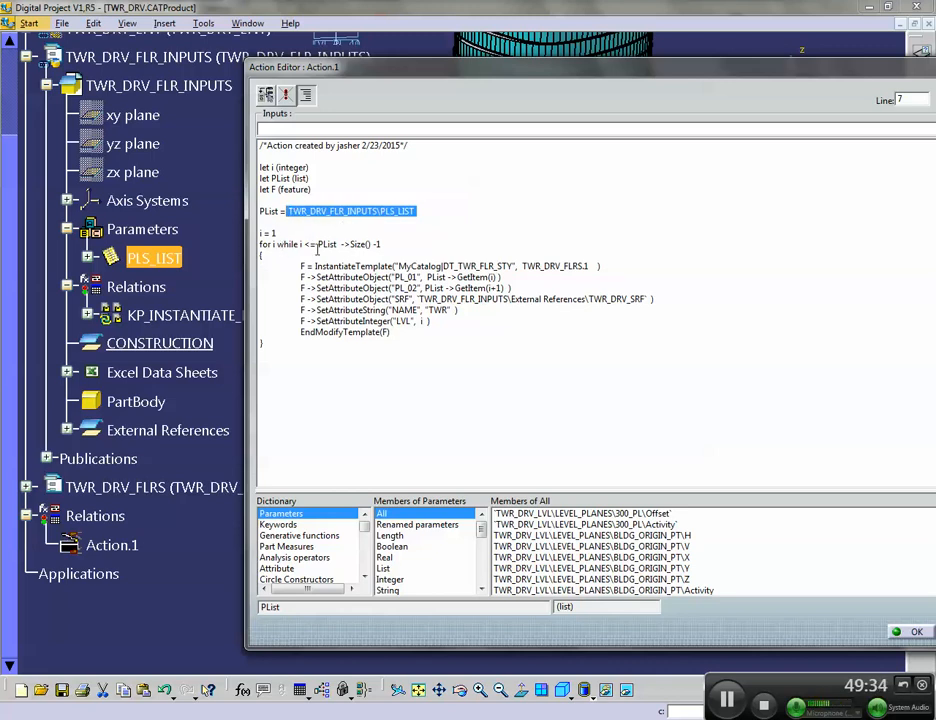
Replace PList with TWR_DRV_FLR_INPUTS\PLS_LIST in the loop condition ahead of ->Size() -1, and compare it with the PList assignment
double_click(320, 244)
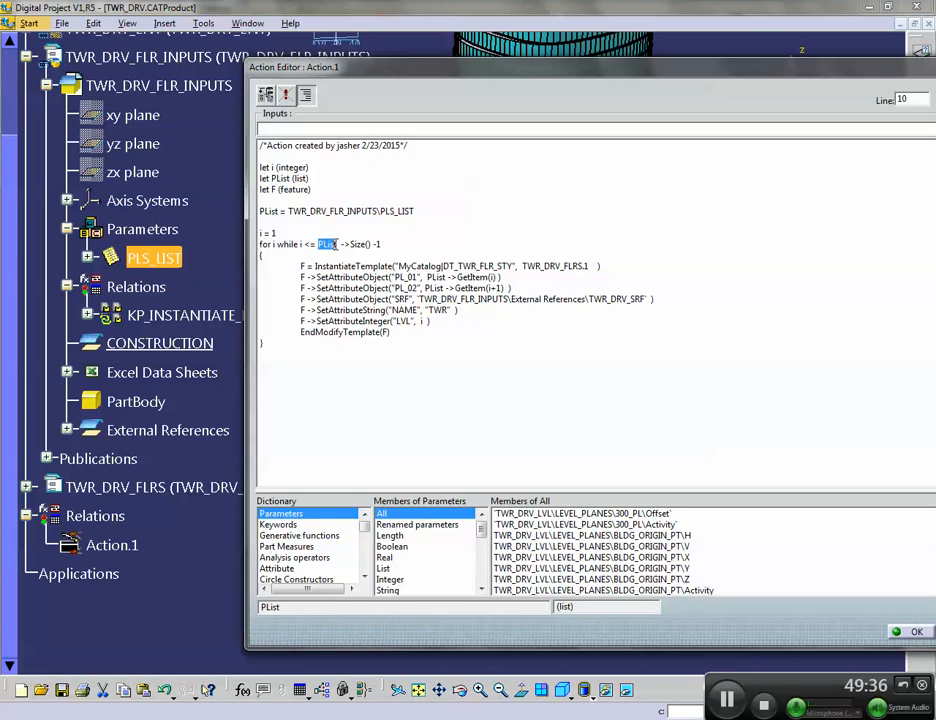
left_click_drag(343, 244, 393, 243)
left_click(386, 244)
left_click_drag(289, 211, 418, 210)
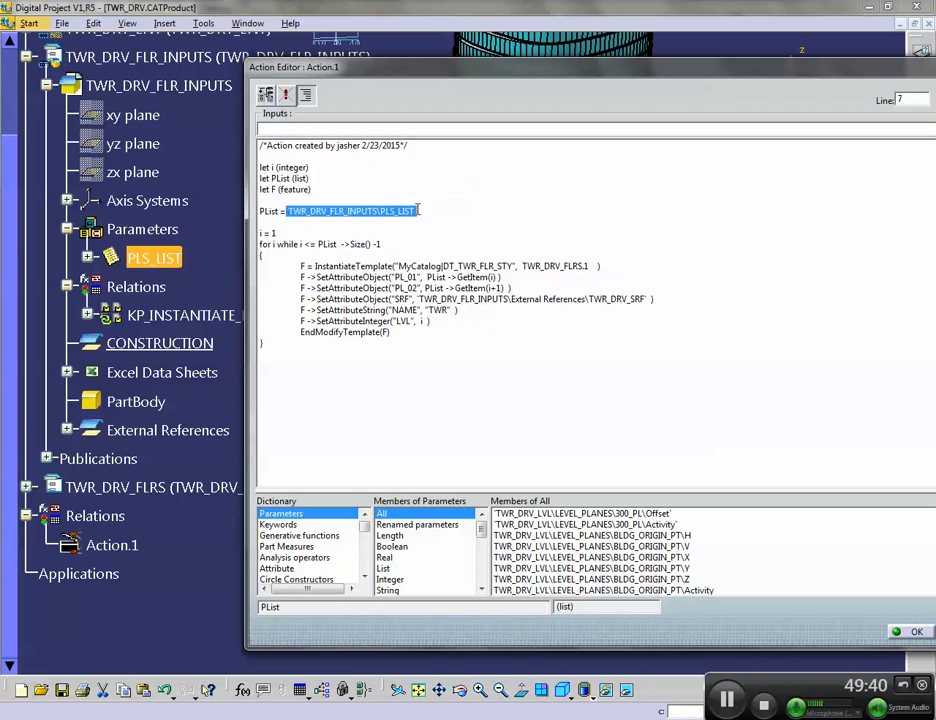
key("ctrl+c")
double_click(326, 244)
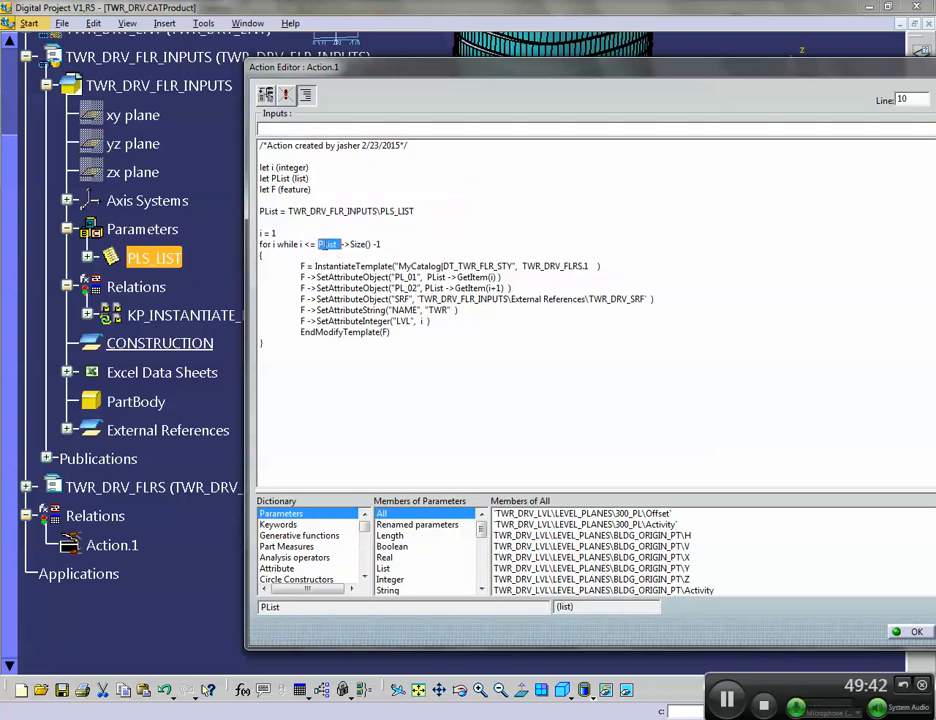
key("ctrl+v")
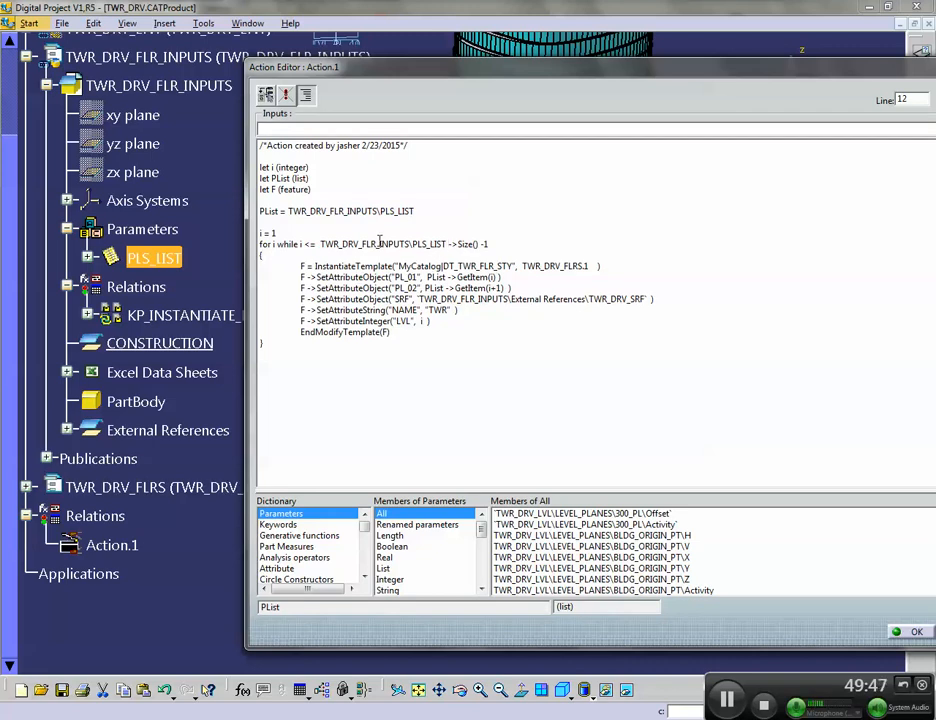
double_click(275, 212)
left_click_drag(321, 244, 440, 243)
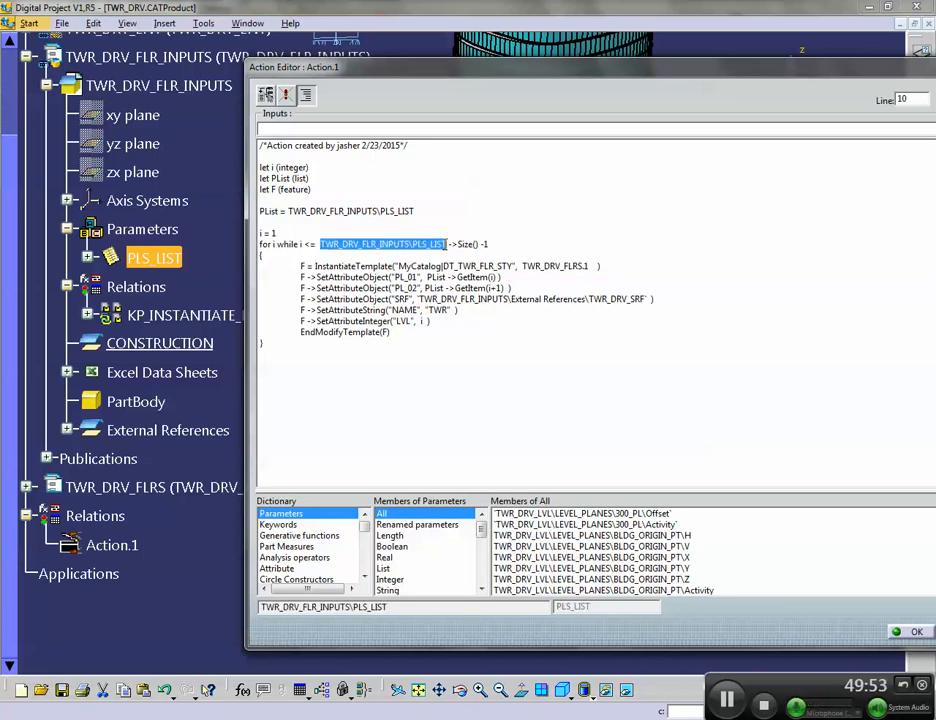
Put PList back ahead of ->Size() -1 in the loop condition, and reread the i = 1 and for lines
key("ctrl+v")
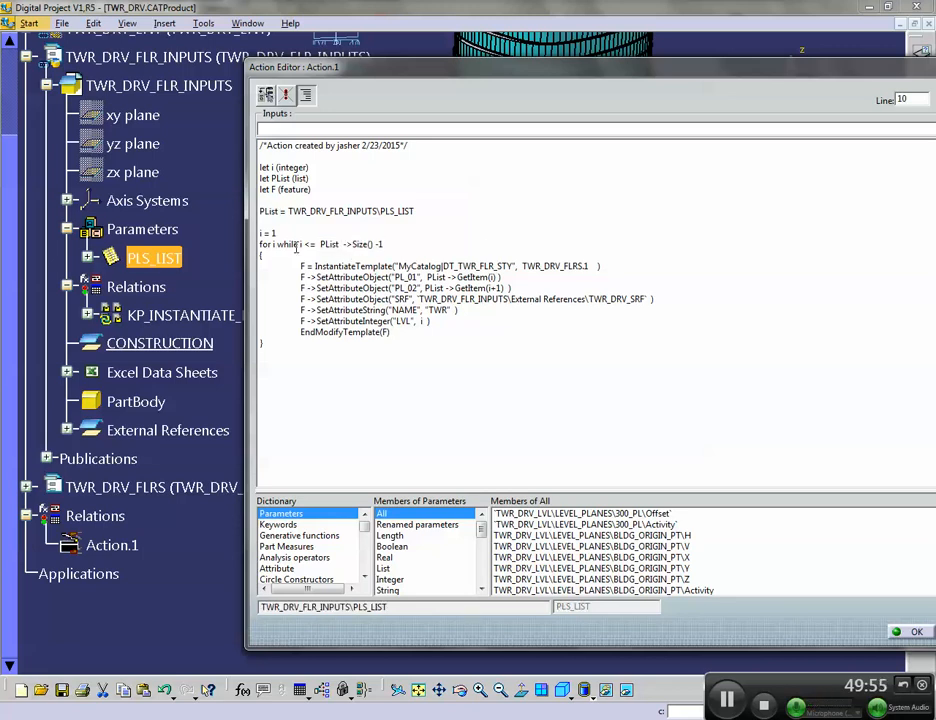
left_click_drag(278, 233, 259, 233)
left_click_drag(260, 245, 390, 243)
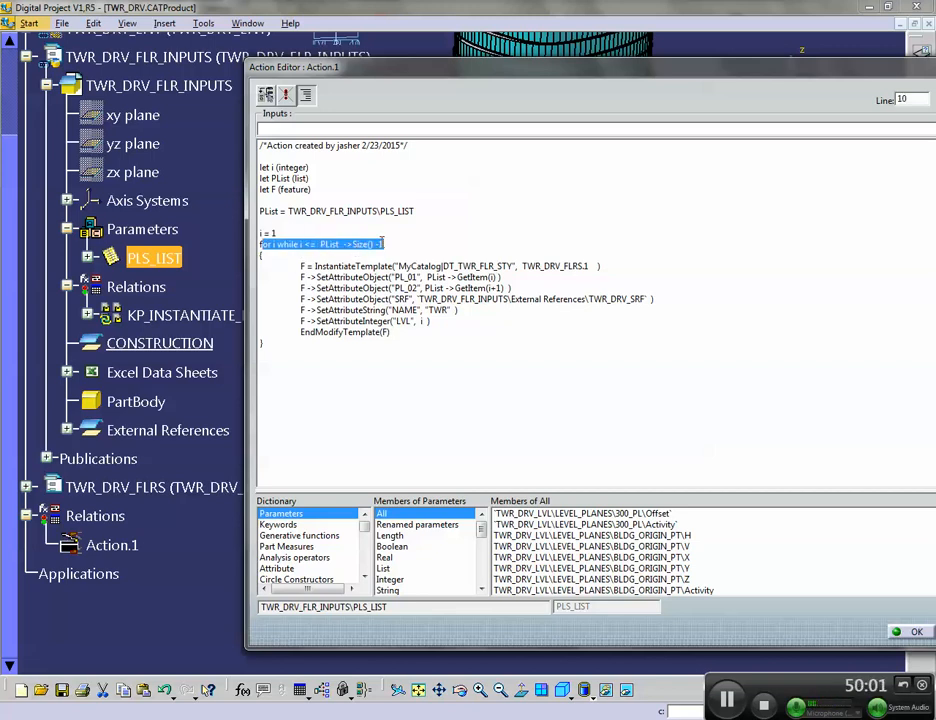
left_click(388, 244)
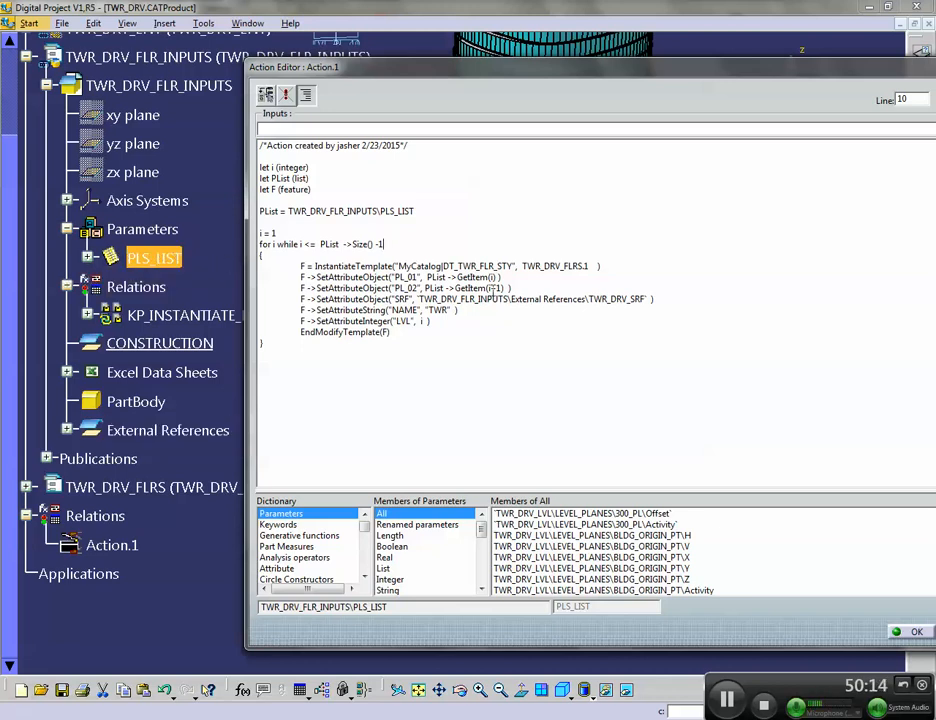
Compare GetItem(i) for PL_01 and GetItem(i+1) for PL_02 with the -1 in the loop condition
left_click_drag(511, 288, 422, 288)
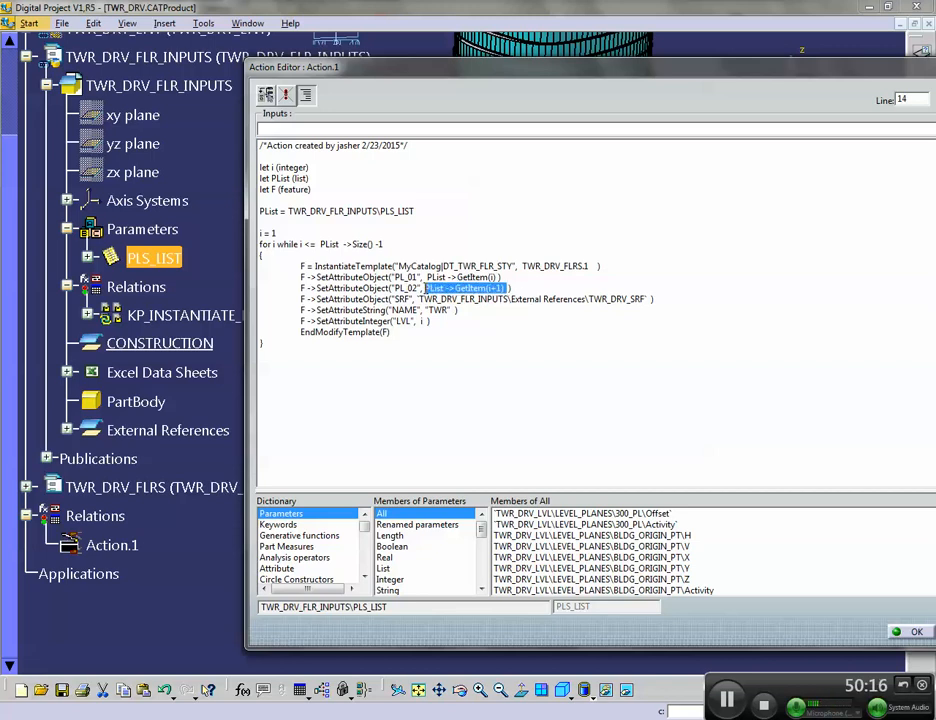
left_click(538, 277)
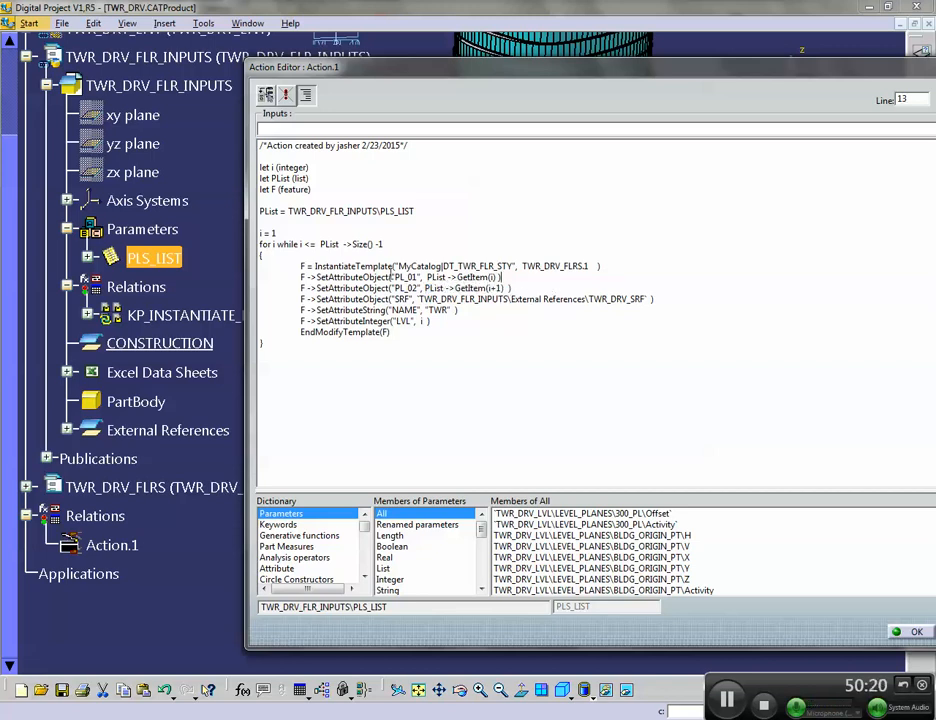
double_click(405, 278)
left_click_drag(427, 277, 499, 277)
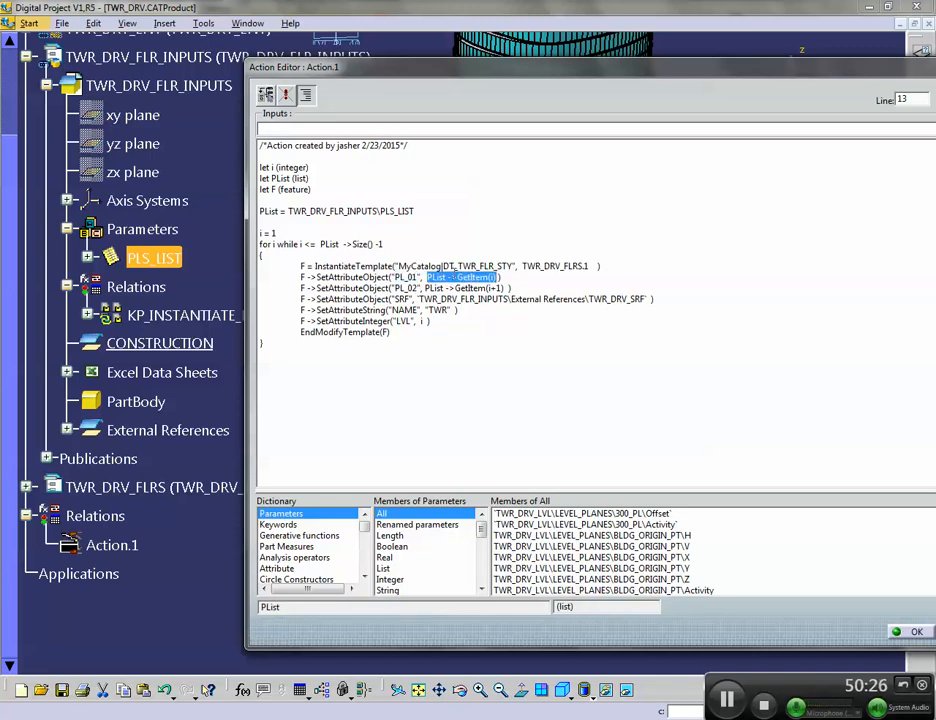
left_click(491, 277)
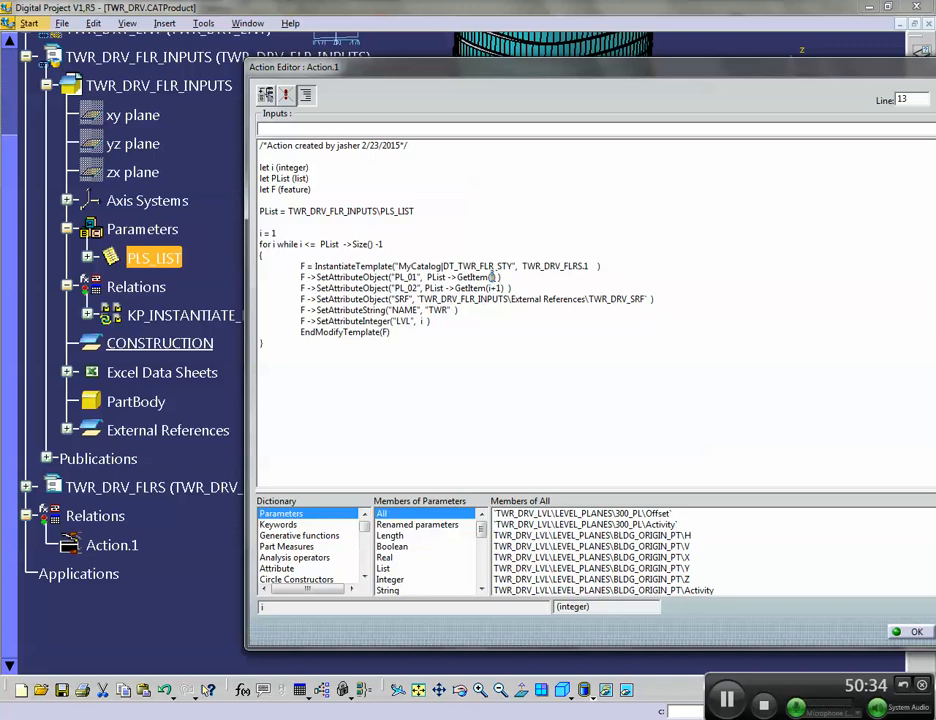
left_click(449, 277)
left_click_drag(392, 244, 376, 244)
left_click_drag(487, 288, 511, 287)
left_click(511, 288)
Review the InstantiateTemplate line with its catalog template DT_TWR_FLR_STY and destination TWR_DRV_FLRS.1
left_click_drag(300, 266, 613, 267)
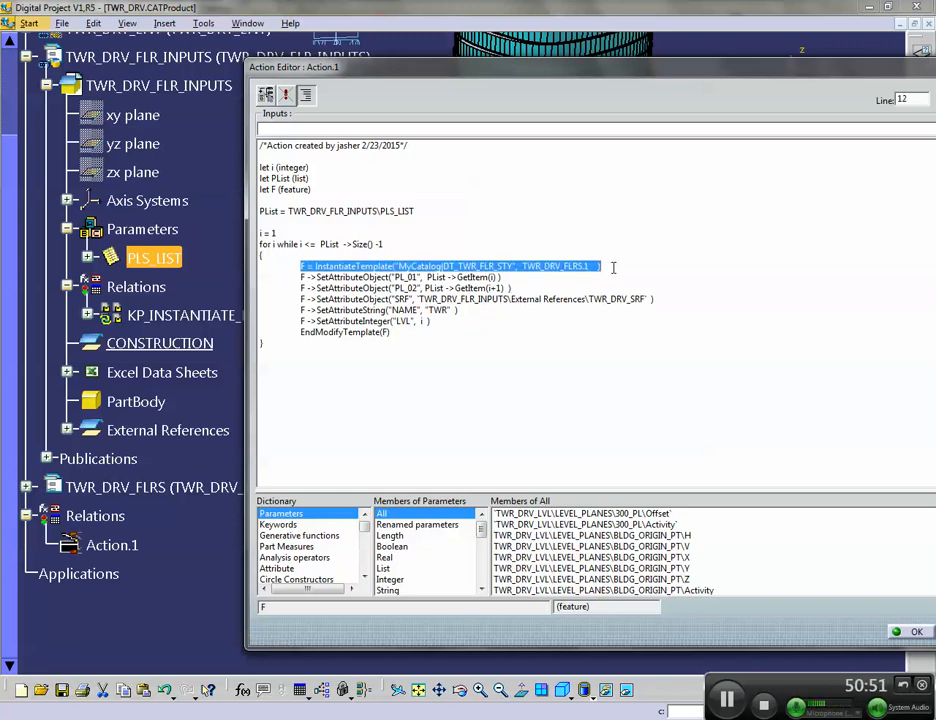
left_click_drag(399, 266, 596, 265)
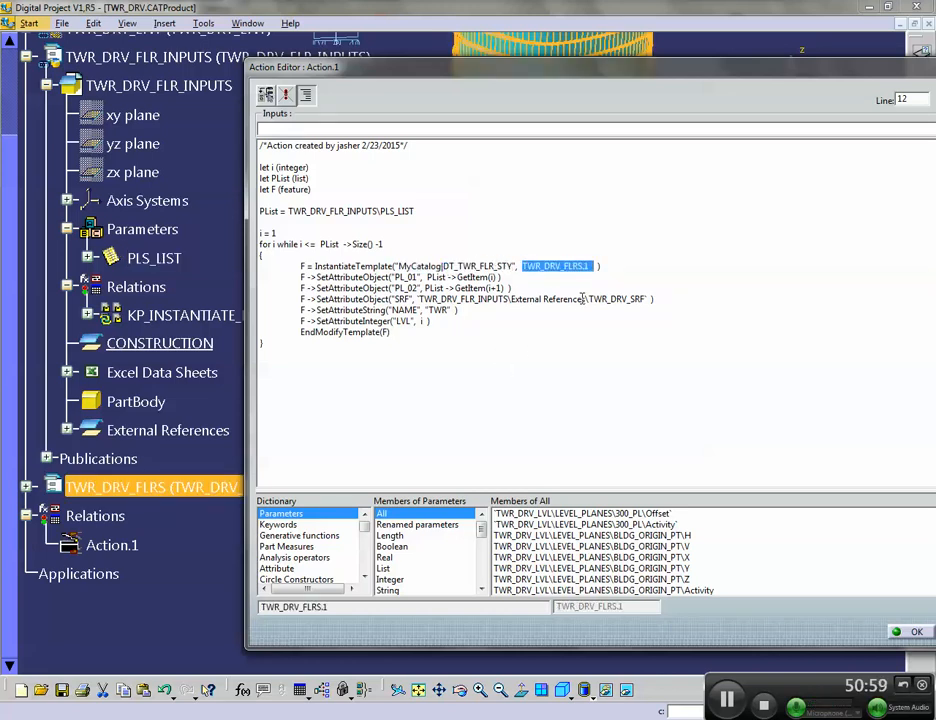
left_click(575, 266)
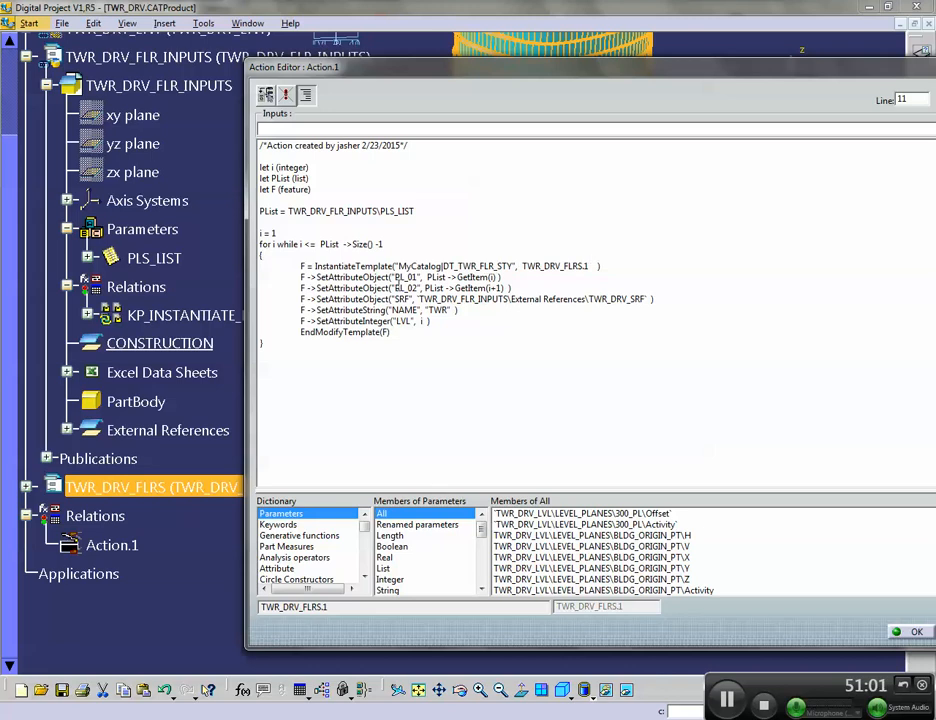
Review the SetAttributeObject line for PL_01 and how its PList ->GetItem(i) value relates to PLS_LIST in the tree
left_click_drag(300, 277, 500, 277)
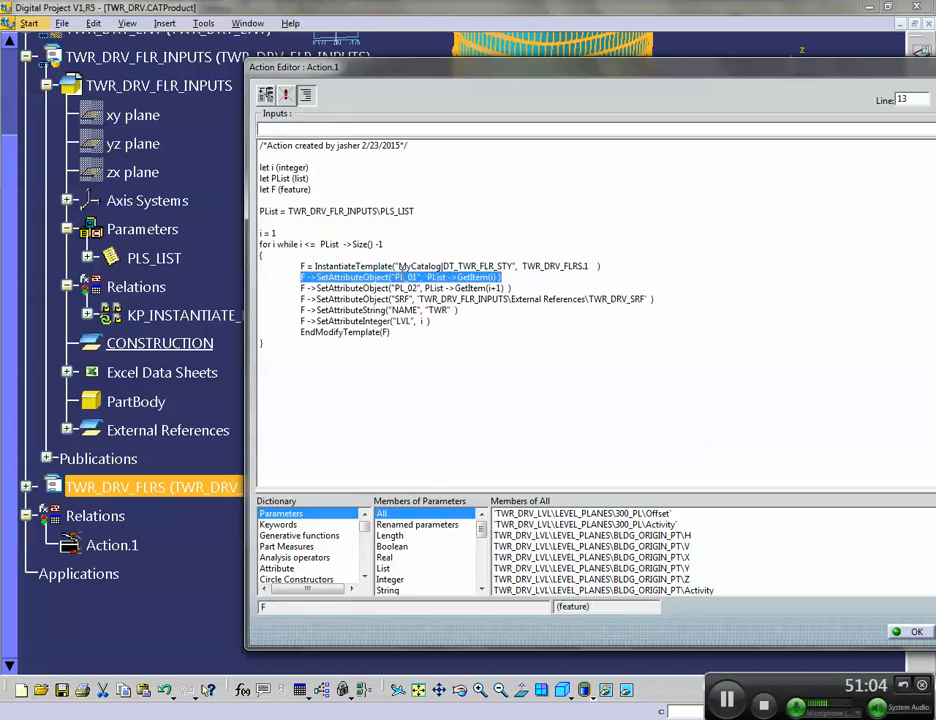
left_click_drag(395, 277, 417, 273)
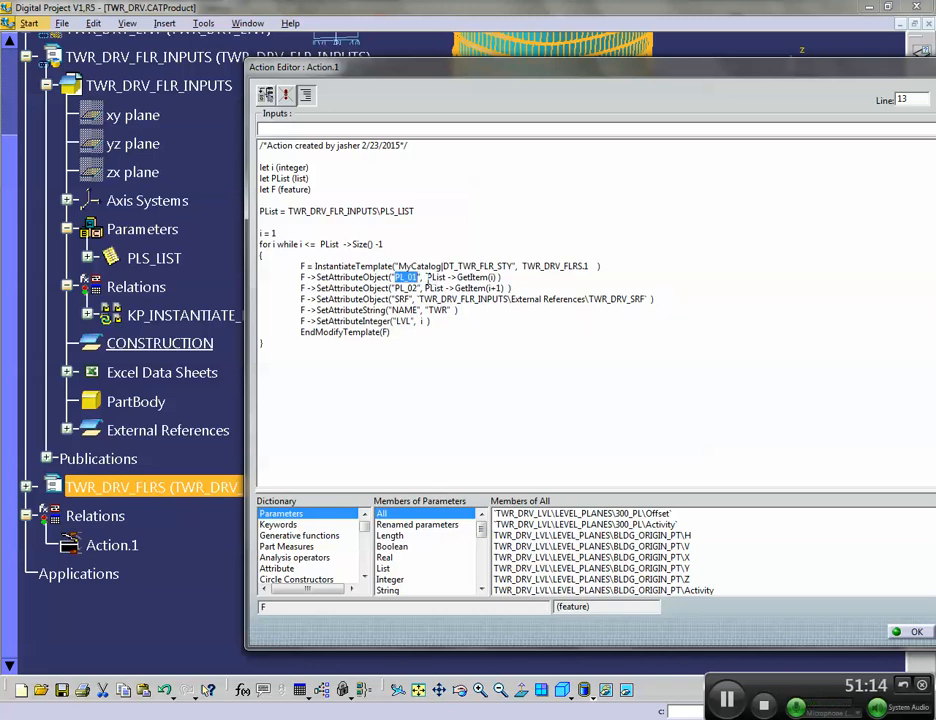
left_click_drag(425, 277, 500, 278)
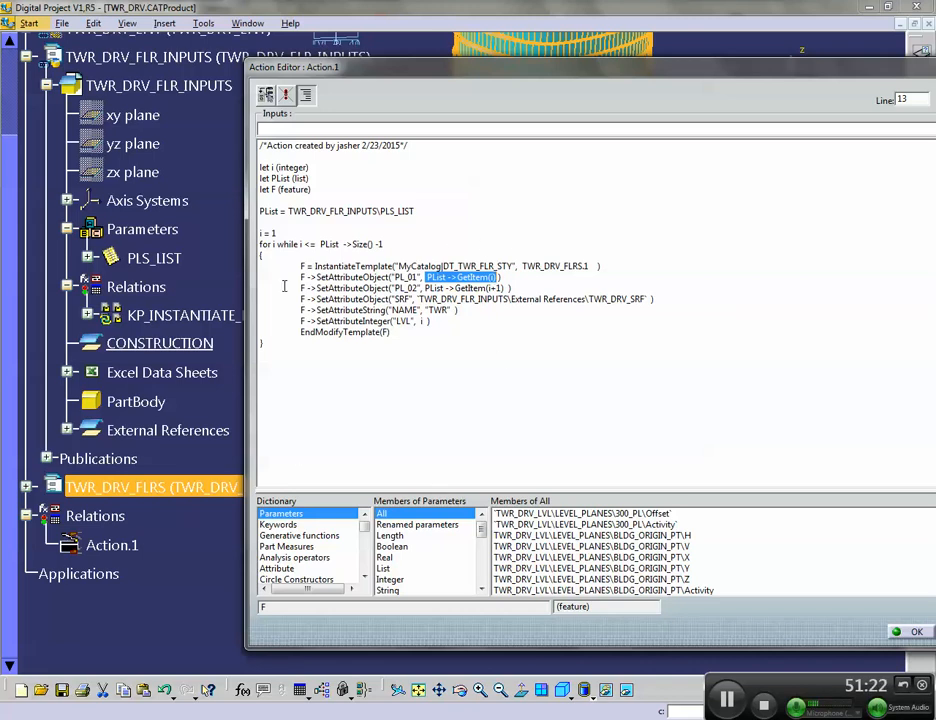
double_click(438, 277)
left_click_drag(427, 277, 497, 278)
left_click_drag(427, 278, 495, 279)
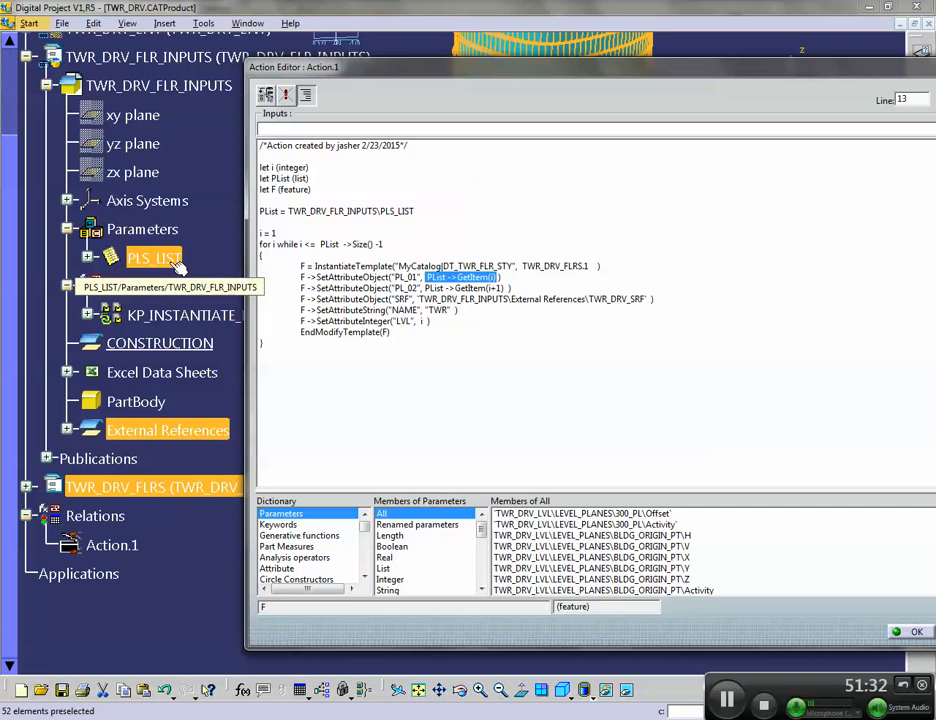
Trace how the PL_01 and PL_02 list items advance together up to the loop's Size() -1 limit
left_click_drag(430, 288, 508, 287)
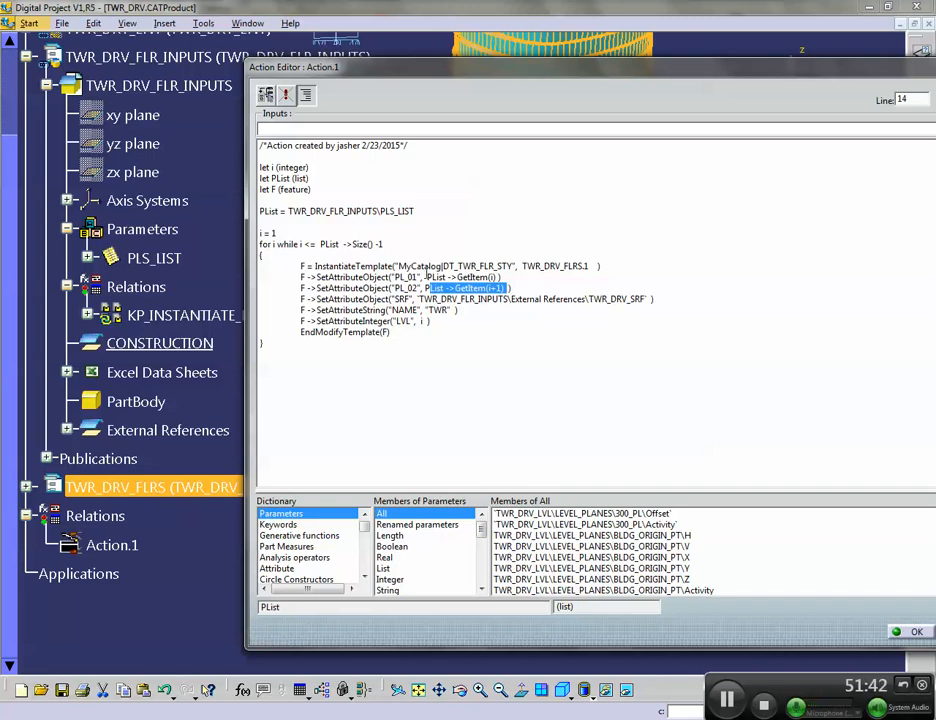
mouse_move(432, 277)
left_mouse_down()
mouse_move(497, 276)
mouse_move(485, 288)
mouse_move(428, 288)
left_mouse_up()
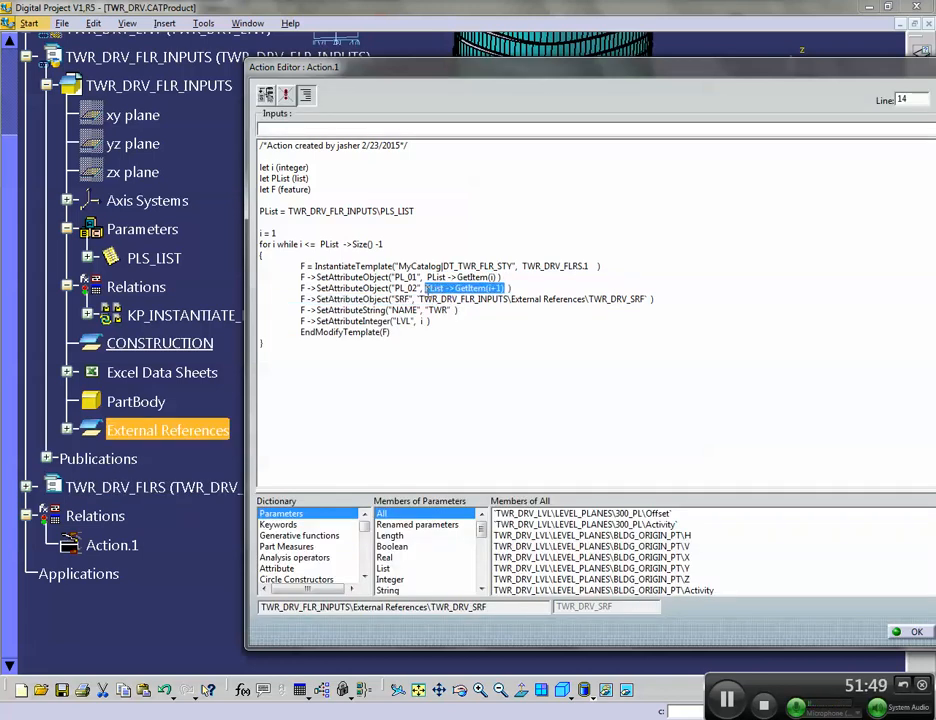
left_click_drag(428, 277, 497, 276)
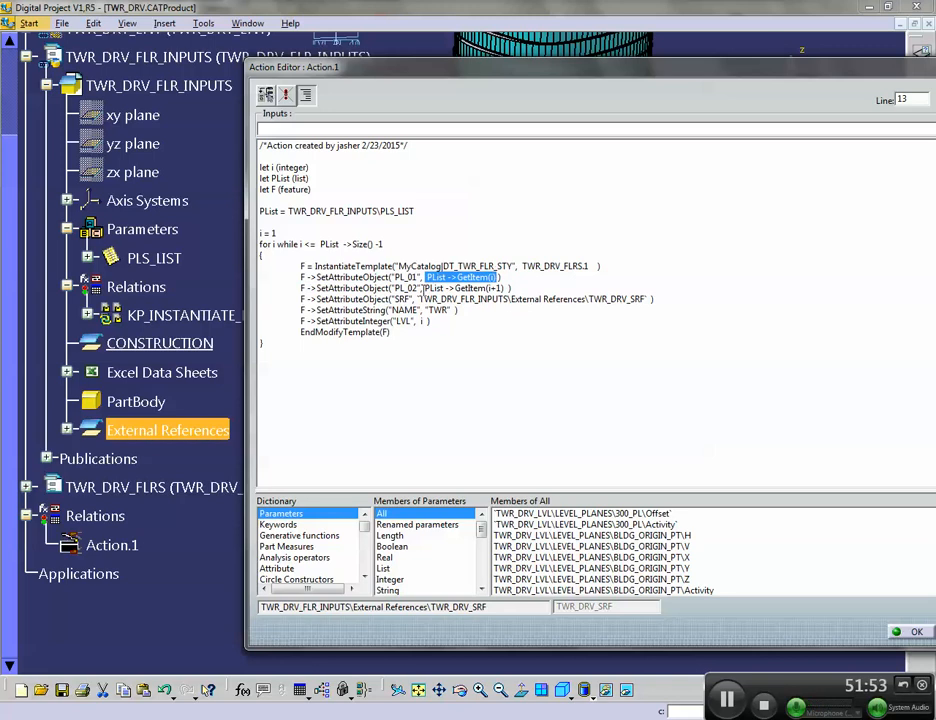
left_click_drag(426, 288, 509, 288)
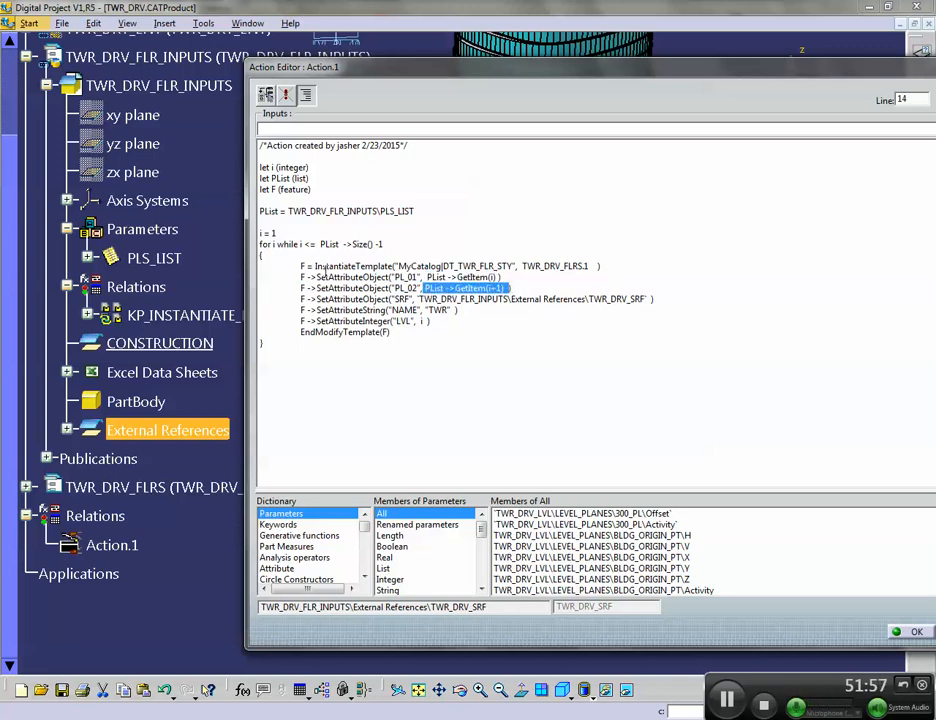
left_click_drag(309, 244, 383, 244)
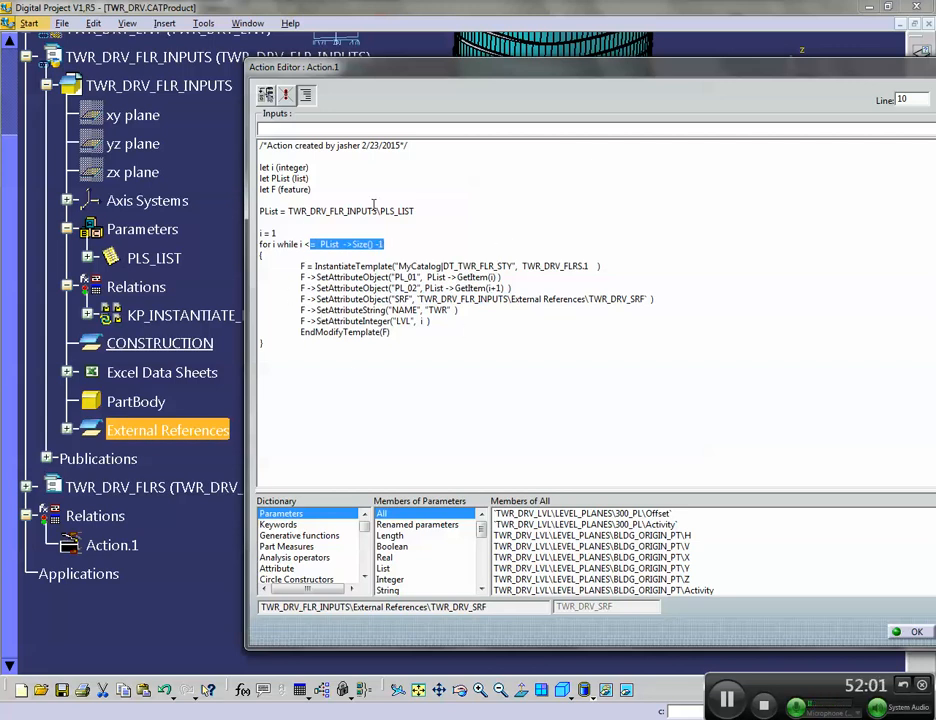
left_click_drag(428, 277, 495, 278)
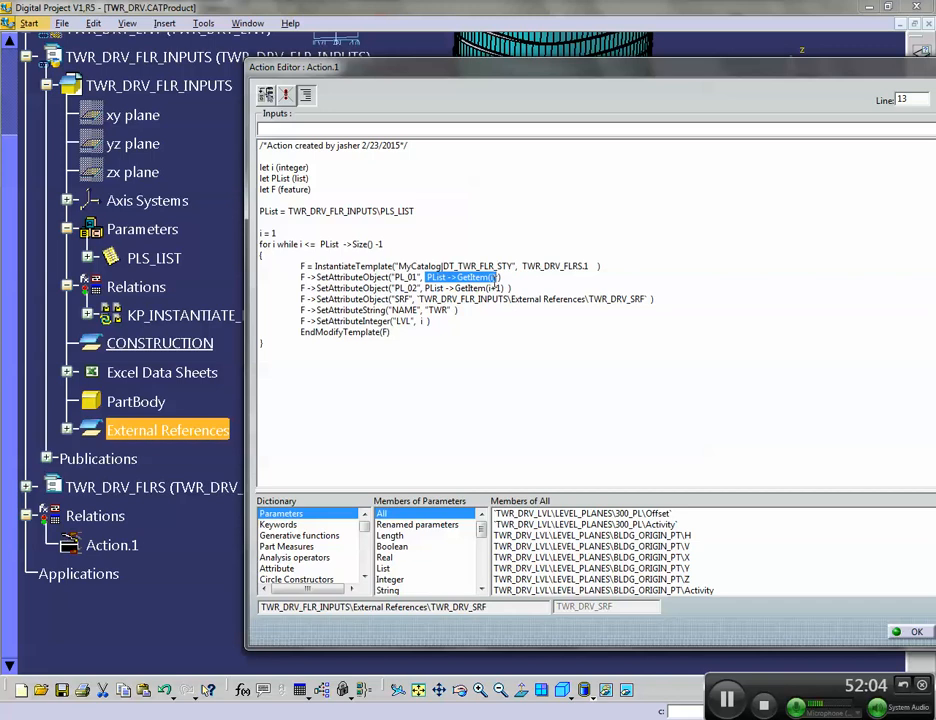
left_click_drag(425, 288, 509, 288)
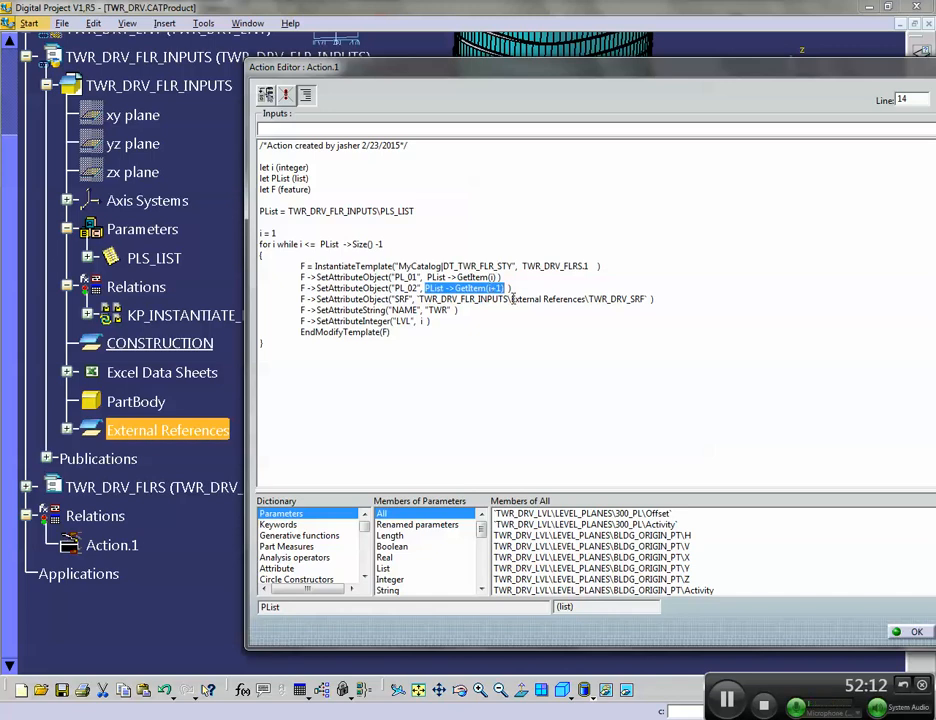
Review the SRF surface assignment and the NAME and LVL attribute lines in the loop body
left_click_drag(299, 299, 681, 300)
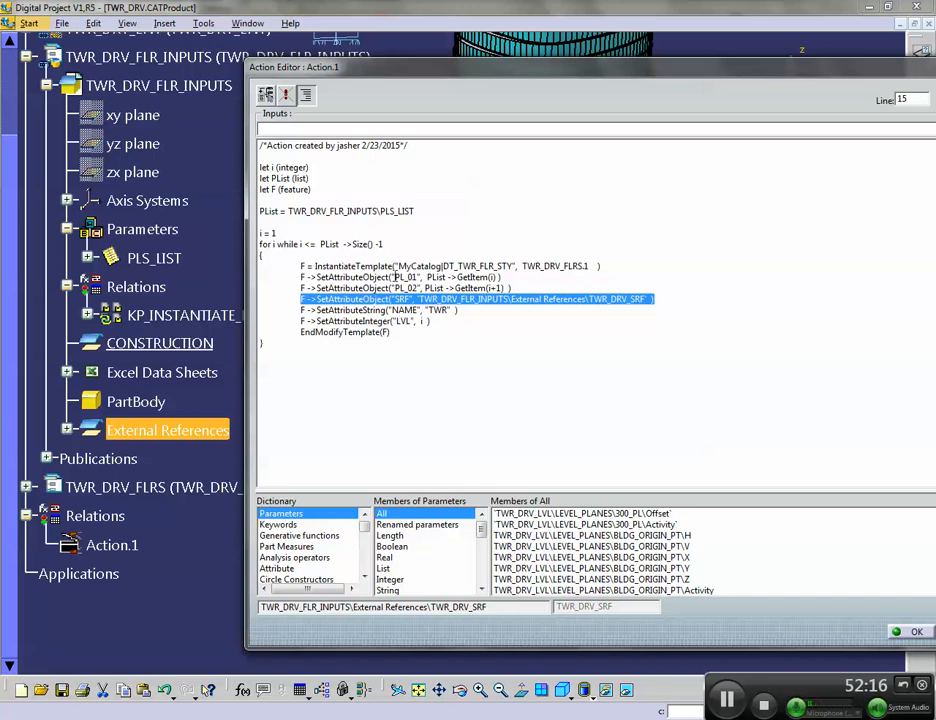
left_click_drag(300, 311, 439, 330)
left_click(422, 311)
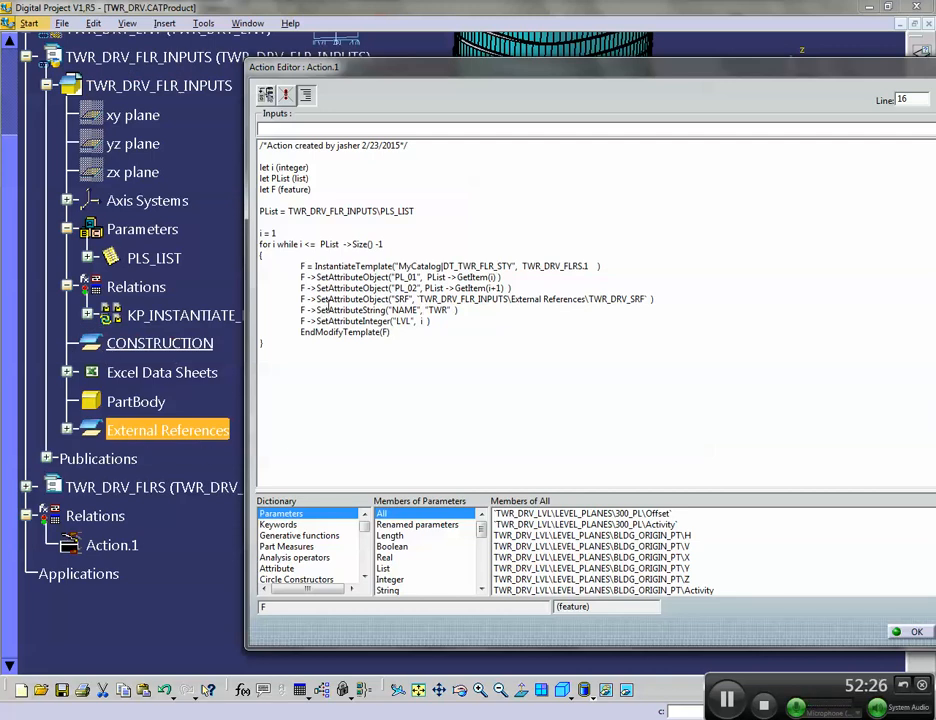
Replace the arrow after F with a dot in the SetAttributeString and SetAttributeInteger lines
left_click_drag(317, 310, 304, 310)
type(".")
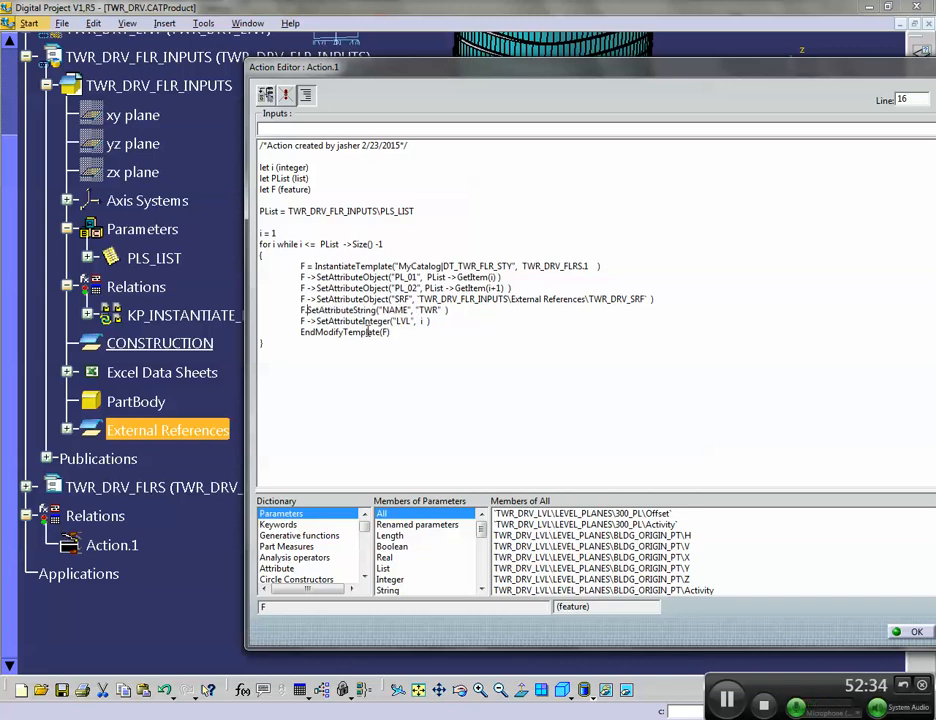
mouse_move(318, 321)
left_mouse_down()
mouse_move(306, 332)
mouse_move(303, 321)
left_mouse_up()
type(".")
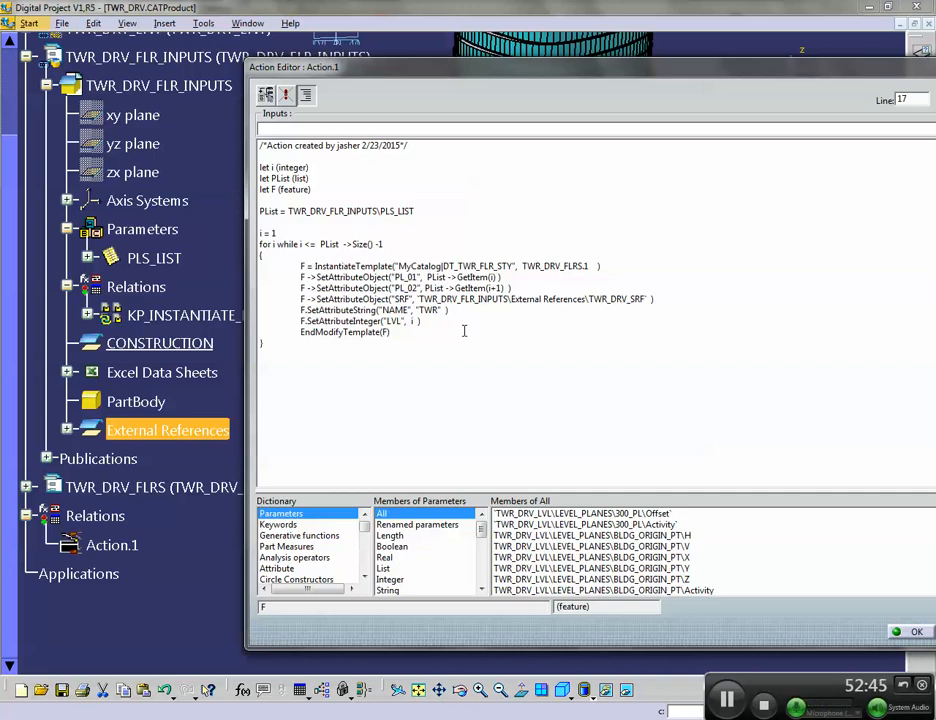
Compare the dot notation of the NAME and LVL lines with the arrow notation of the SetAttributeObject lines
left_click_drag(450, 321, 282, 268)
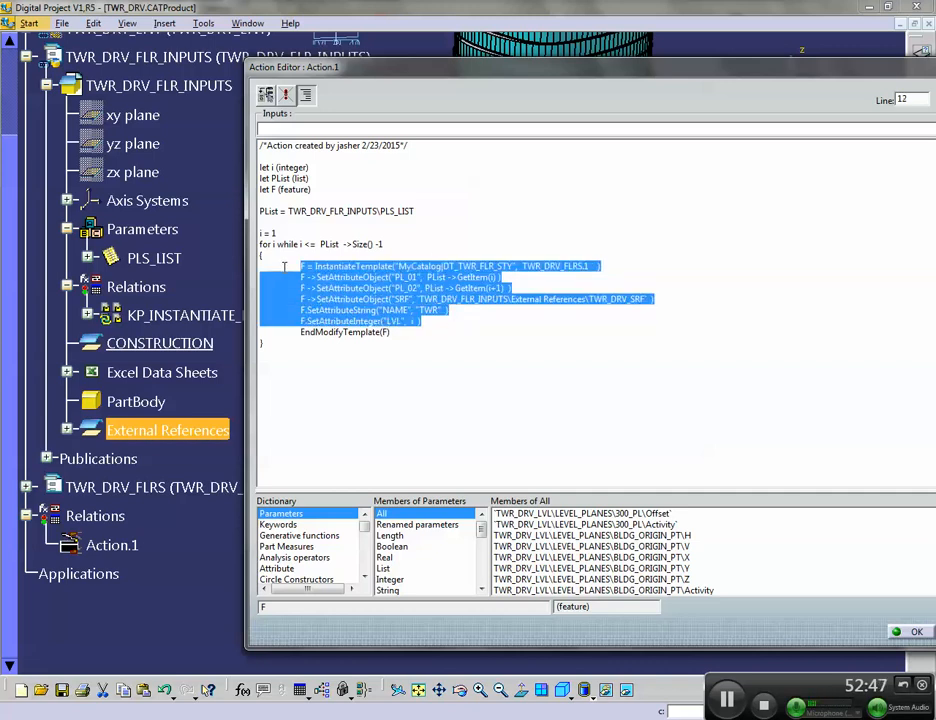
left_click(318, 310)
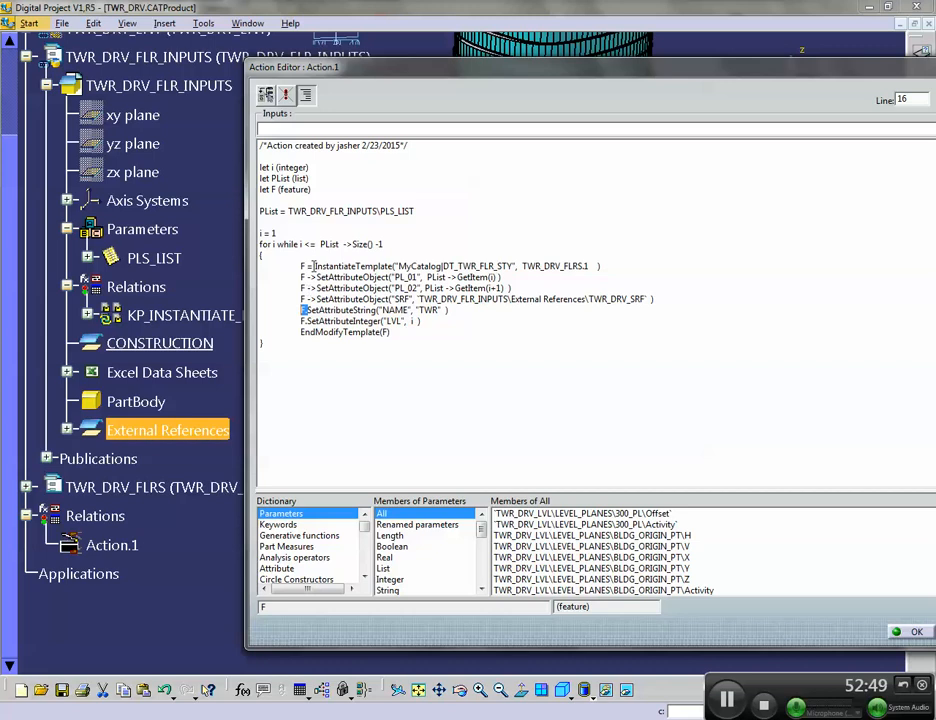
left_click_drag(317, 278, 305, 311)
left_click_drag(310, 310, 449, 311)
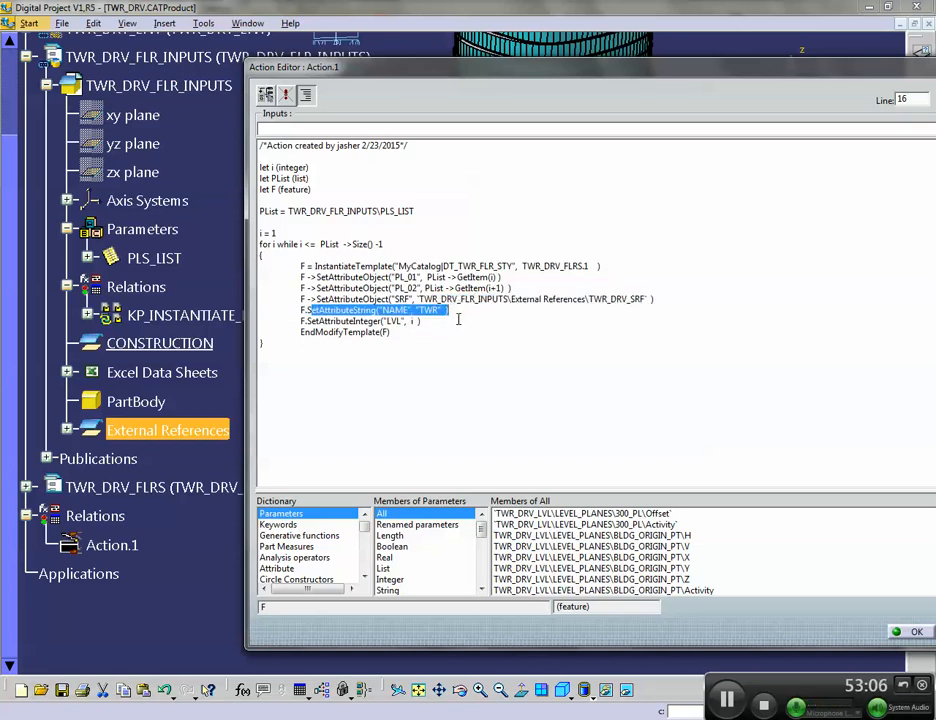
left_click_drag(440, 325, 300, 322)
left_click(425, 333)
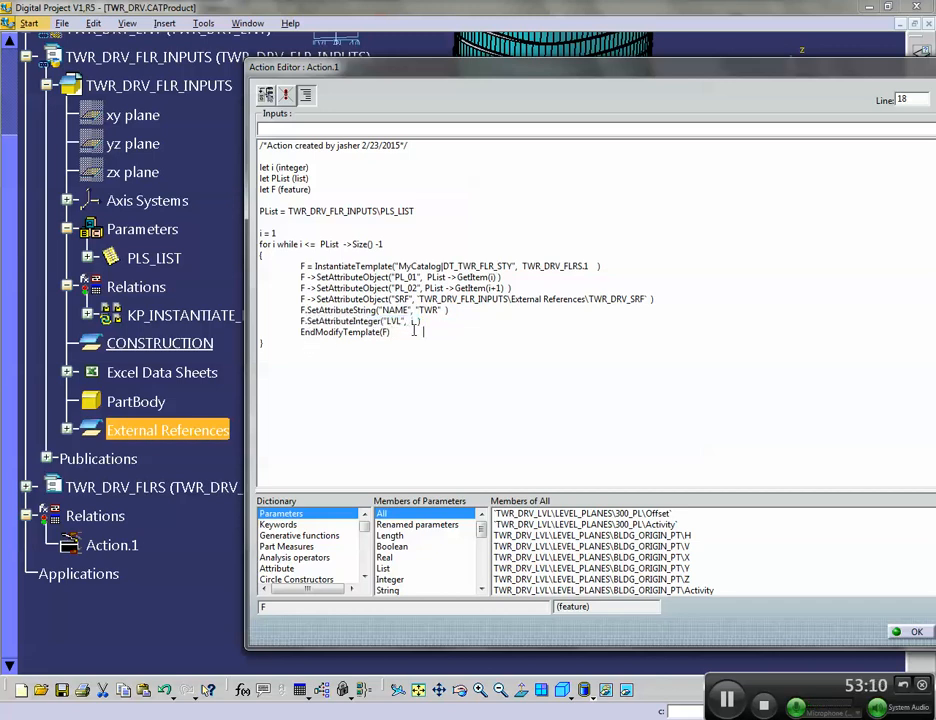
Reread the closing EndModifyTemplate(F) call and accept the edited Action.1 script
left_click_drag(425, 333, 286, 336)
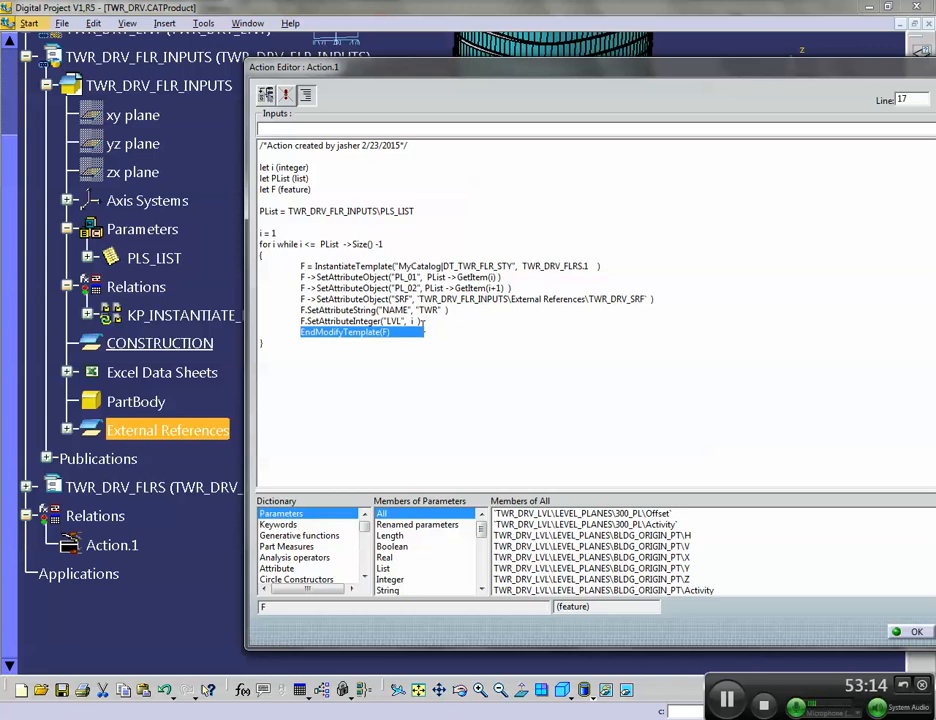
left_click(423, 328)
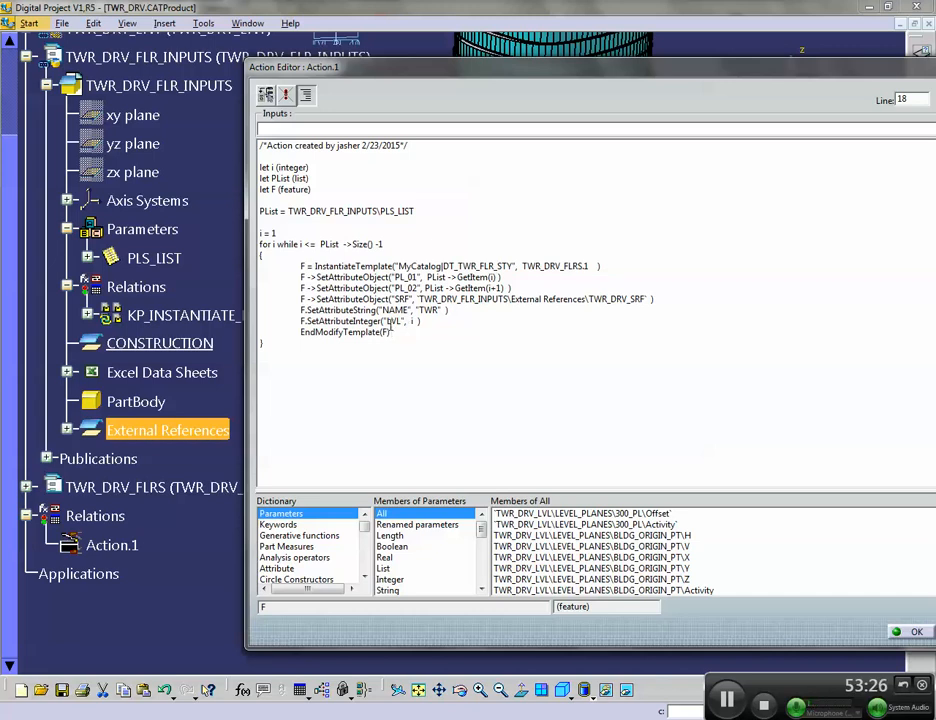
left_click_drag(602, 74, 435, 62)
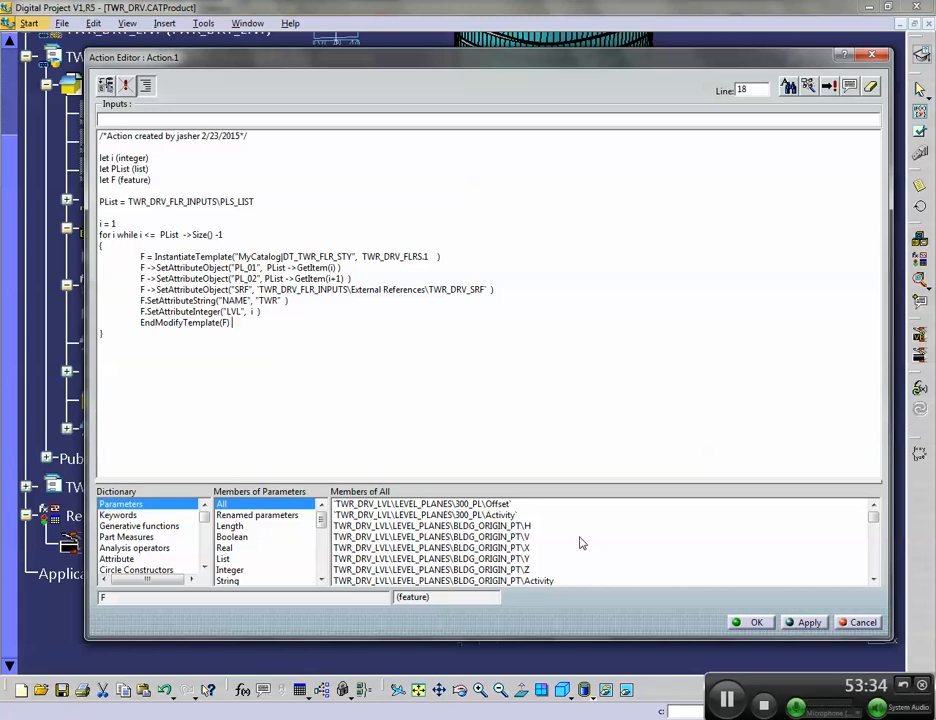
left_click(757, 623)
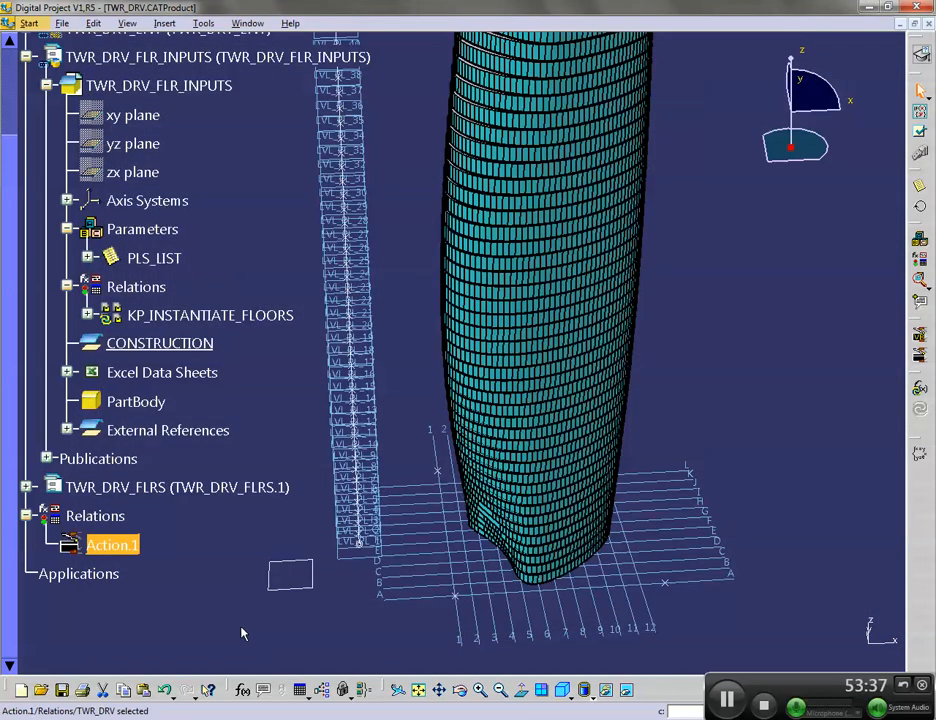
Rename the Action.1 relation to INSTANTIATE_DTS in its properties
right_click(100, 546)
left_click(150, 405)
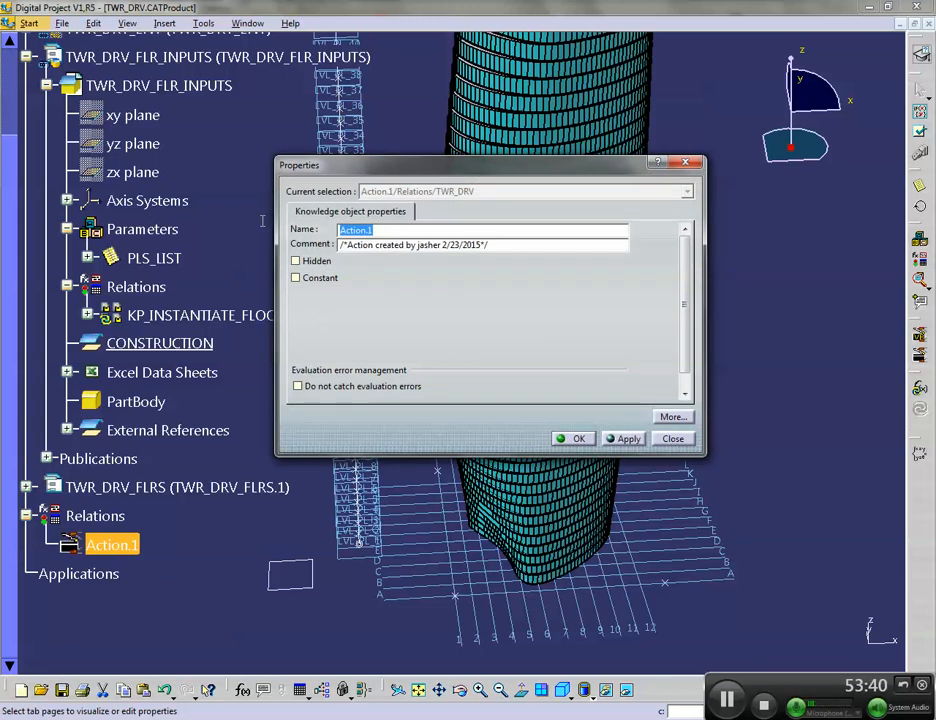
type("INSTANTATE")
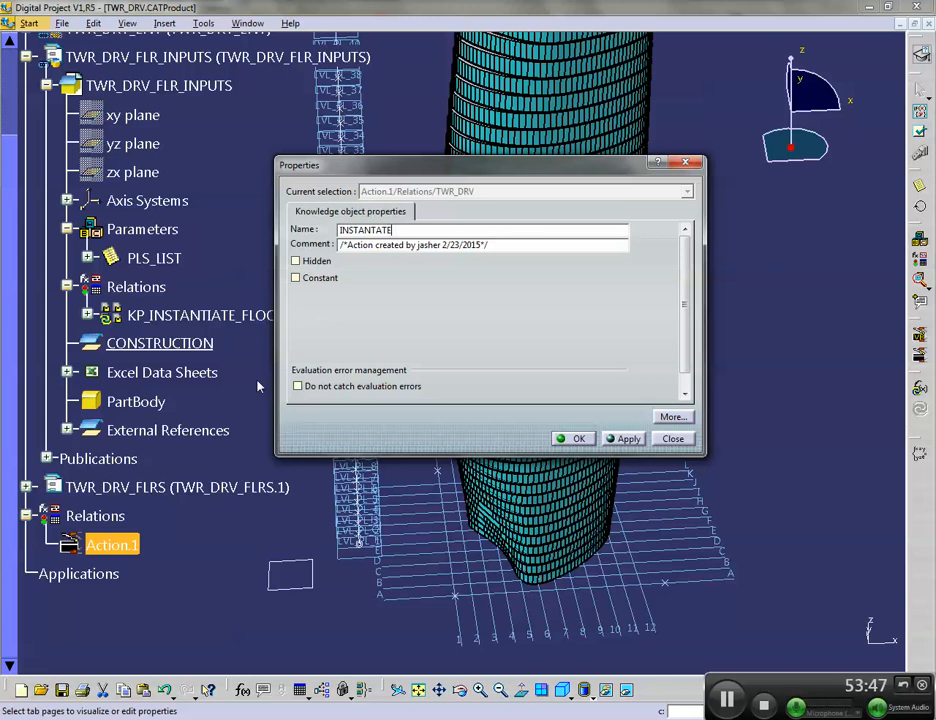
type("IATE")
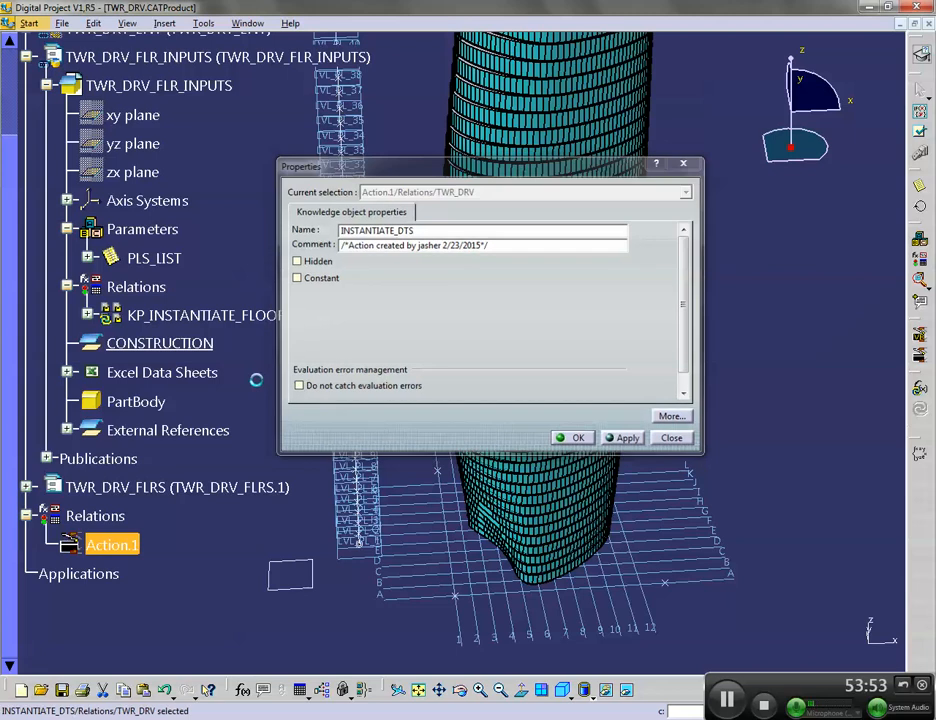
Make the root product TWR_DRV active, collapse TWR_DRV_FLR_INPUTS, and save the product together with its dependent documents
scroll(258, 388, "up", 4)
double_click(72, 328)
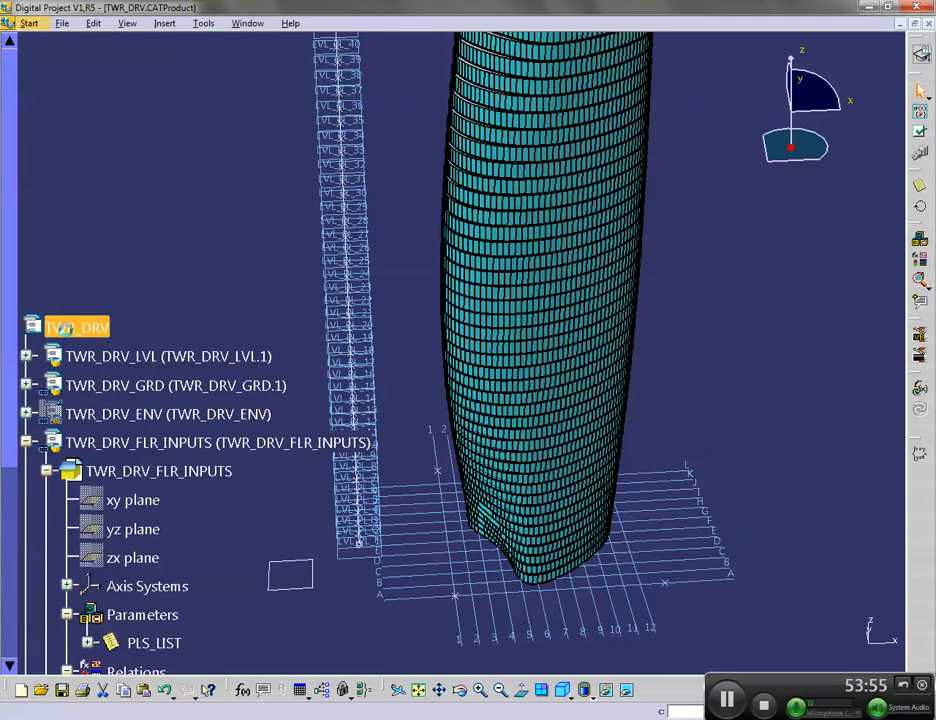
left_click(51, 470)
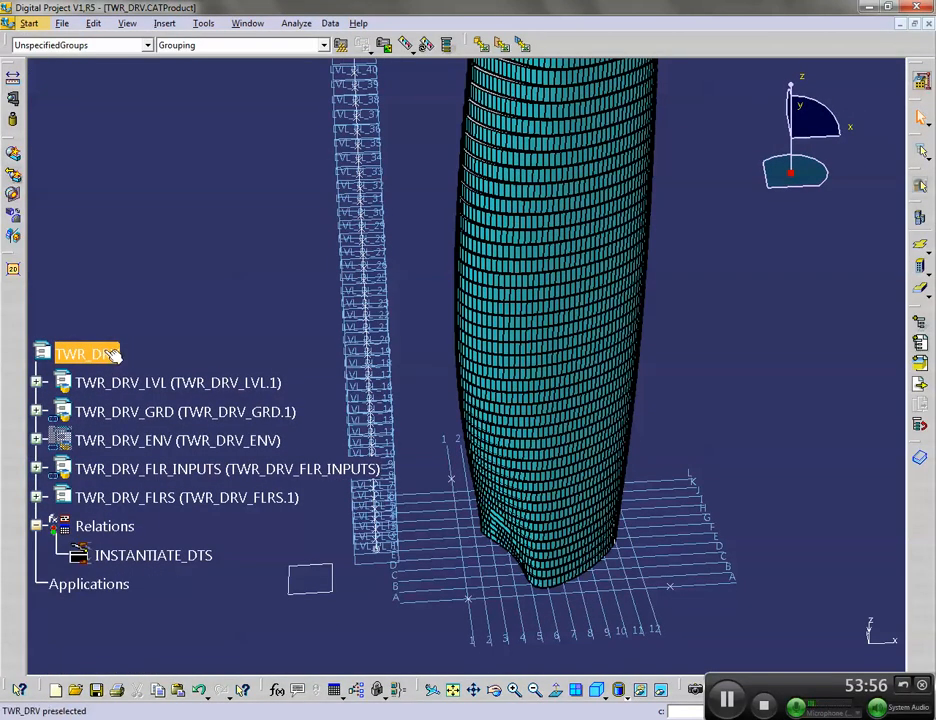
key("ctrl+s")
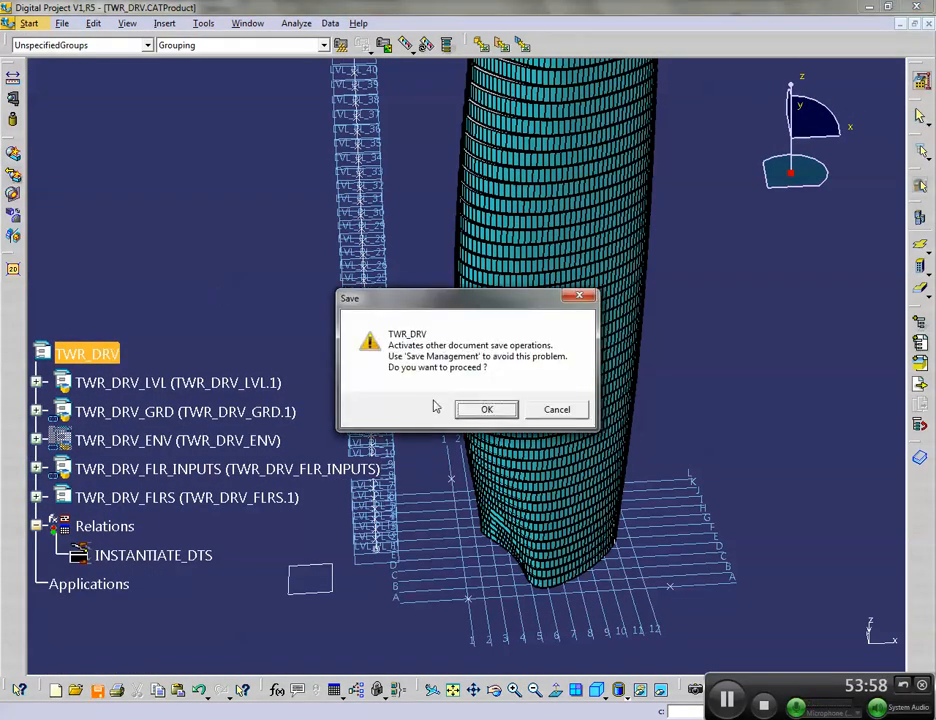
left_click(483, 409)
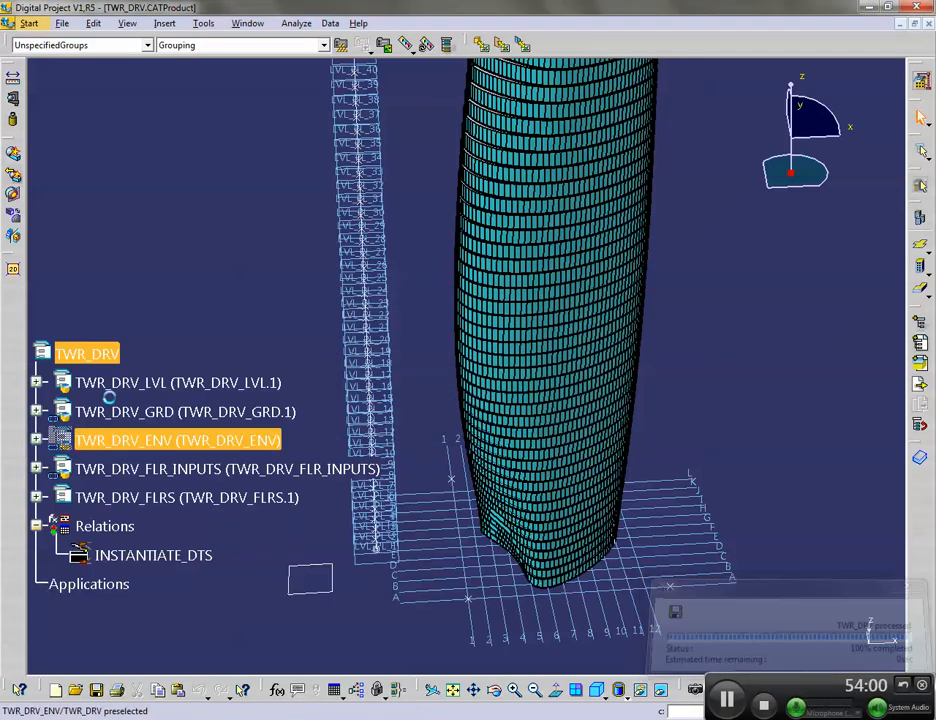
Check the save state of all open documents in Save Management and leave without changes
left_click(61, 23)
left_click(104, 174)
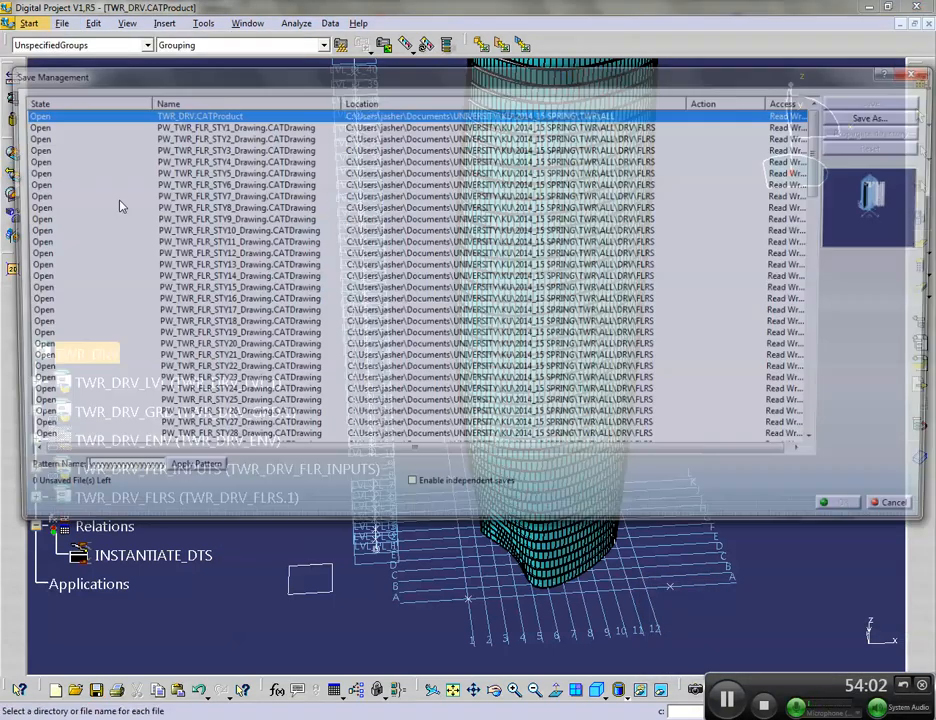
left_click_drag(826, 150, 822, 96)
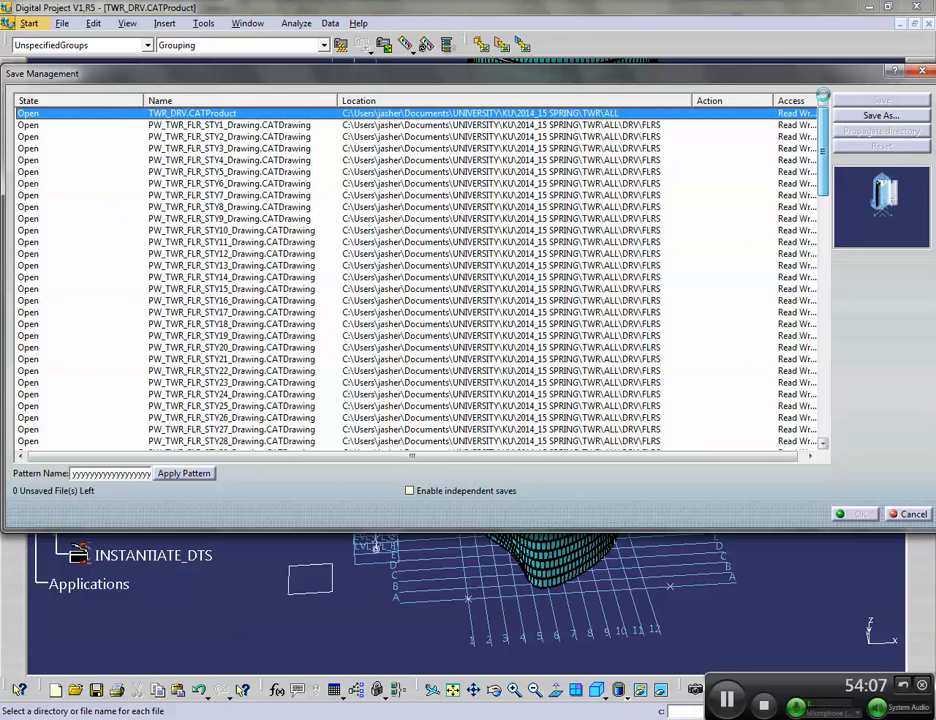
left_click(909, 513)
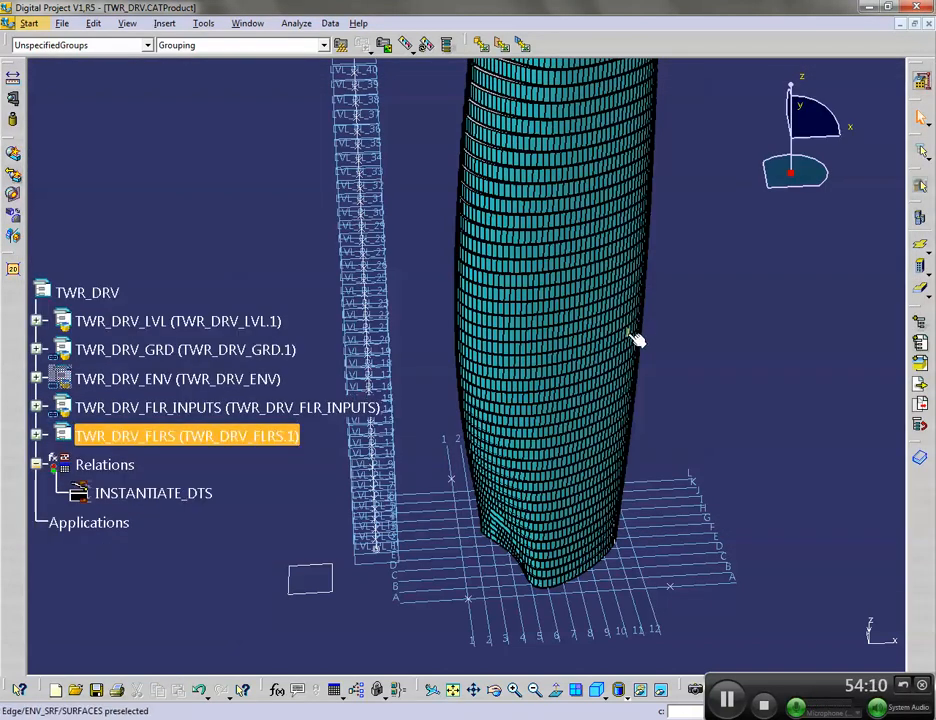
Close the TWR_DRV product and the other documents still open in the session
middle_click_drag(664, 292, 627, 378)
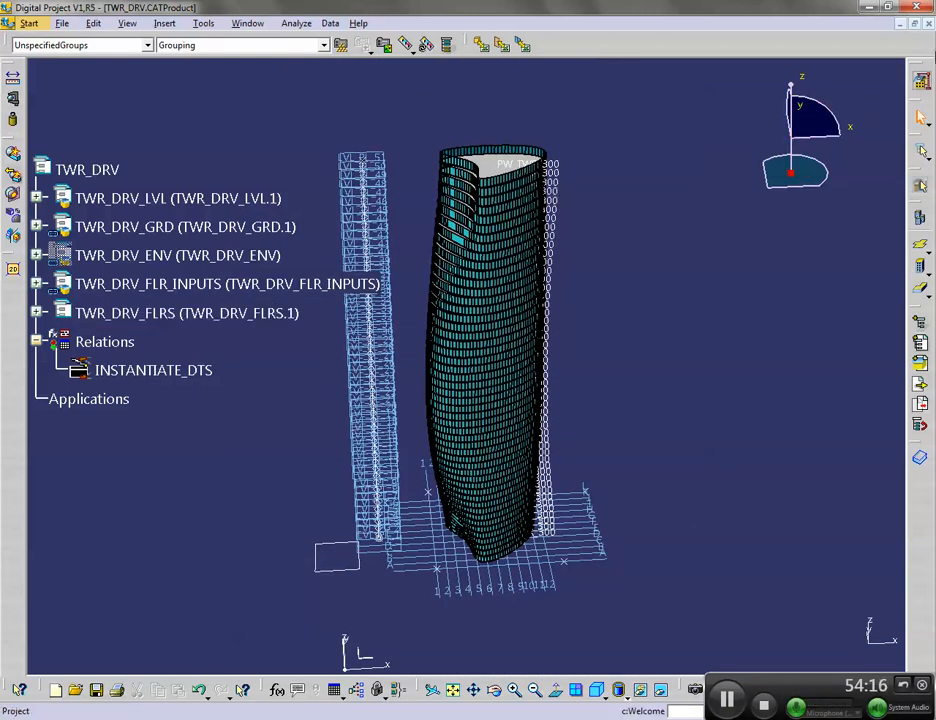
left_click(916, 21)
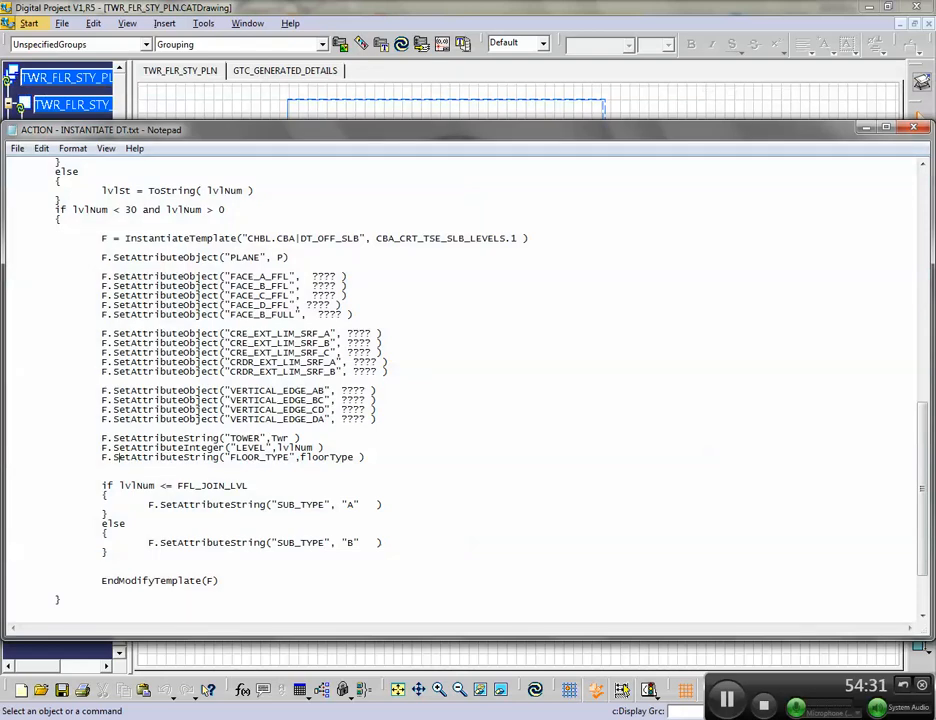
left_click(675, 668)
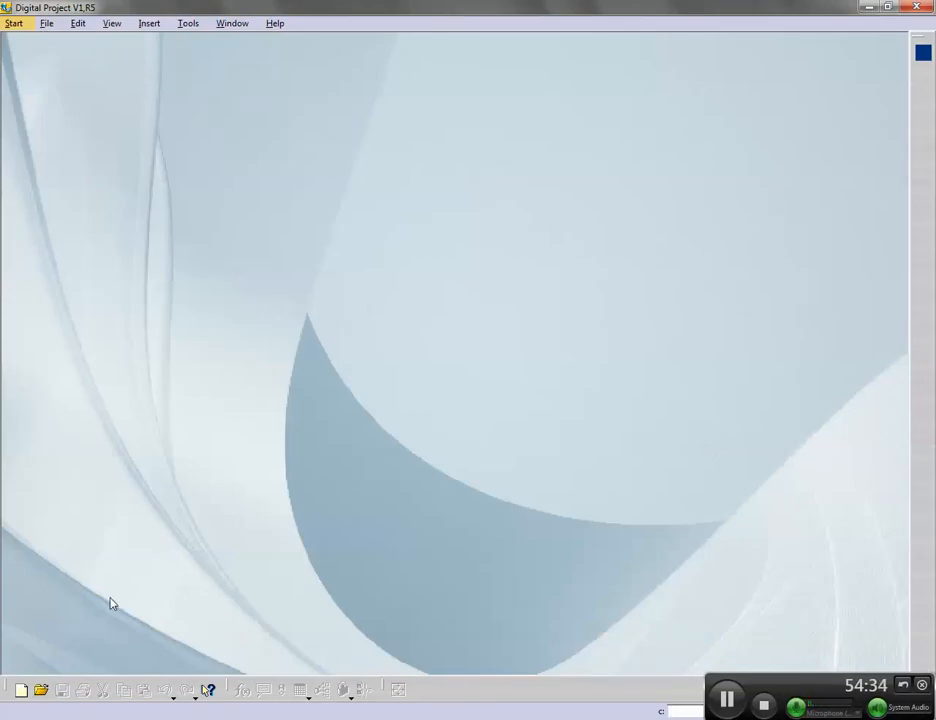
Reopen TWR_DRV.CATProduct from the TWR\ALL folder under 2014_15 SPRING in Windows Explorer
left_click(130, 718)
left_click(577, 418)
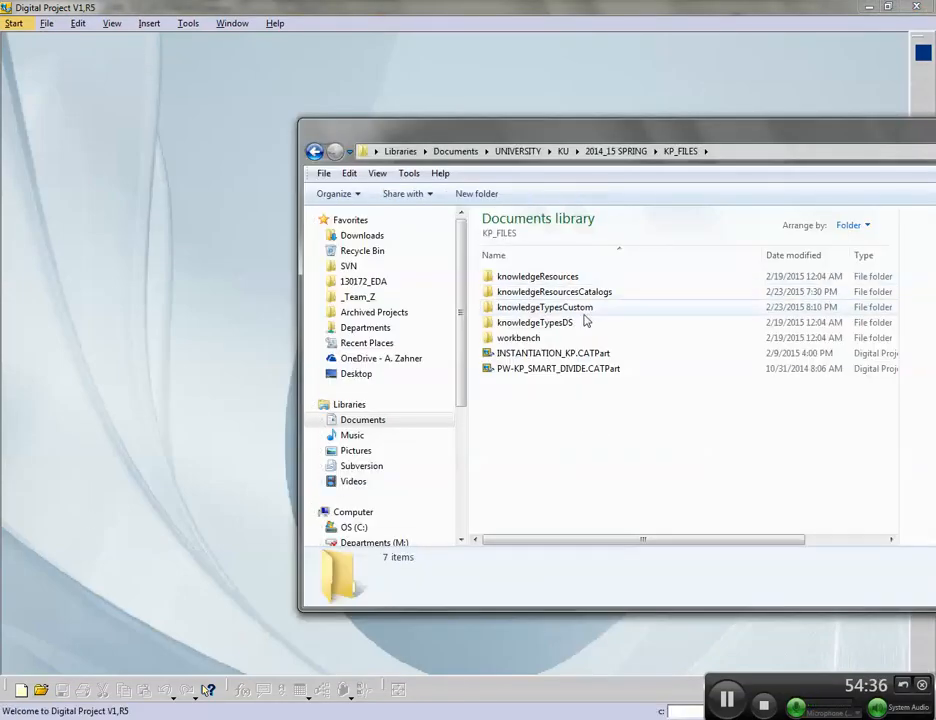
left_click(616, 151)
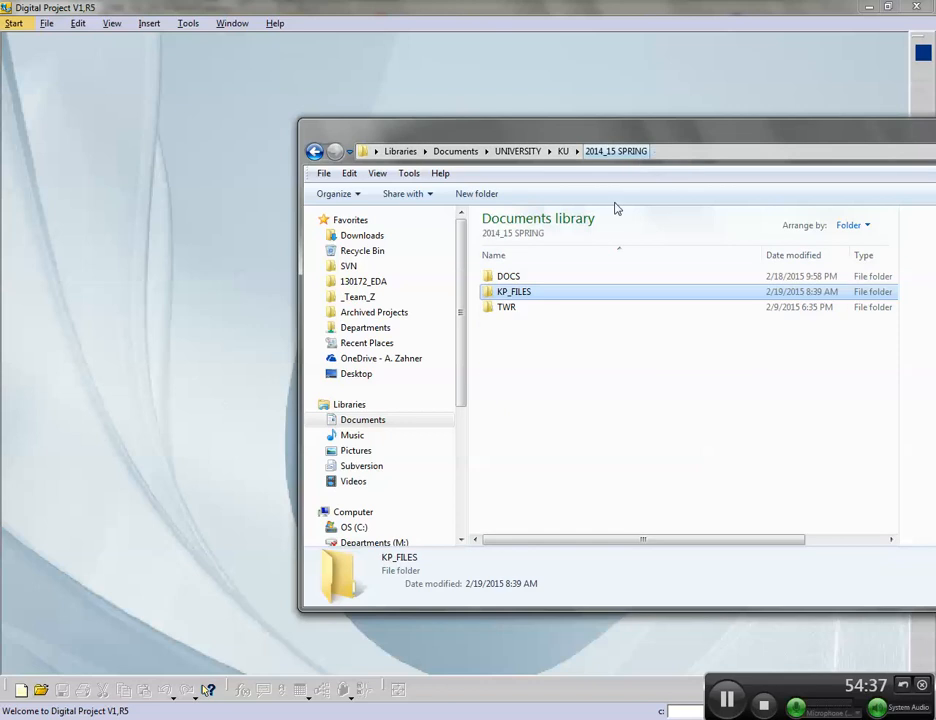
double_click(512, 310)
double_click(514, 279)
left_click(541, 296)
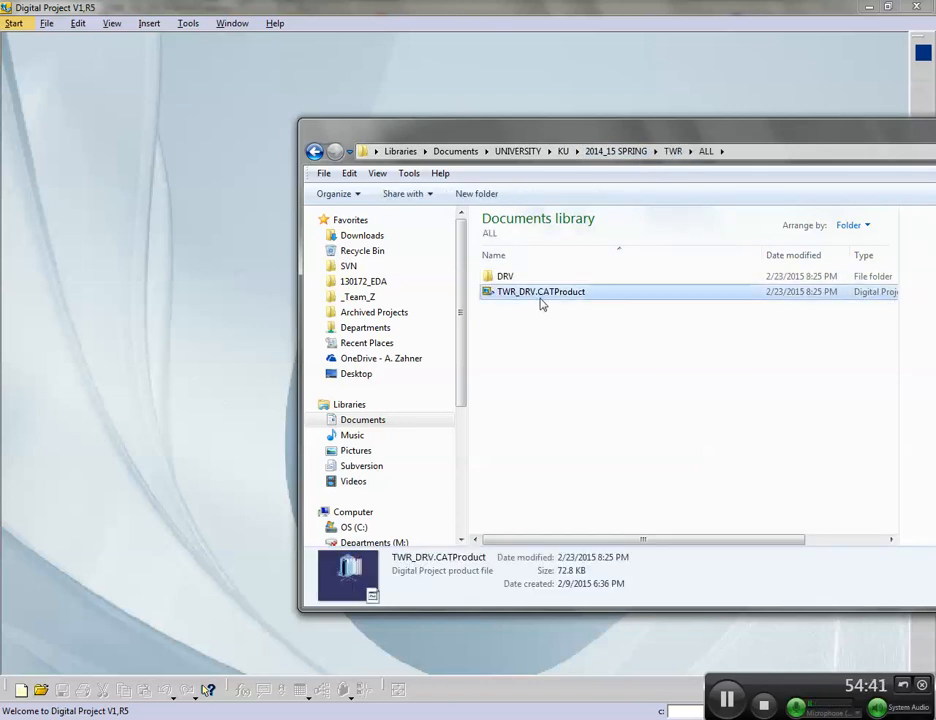
double_click(566, 293)
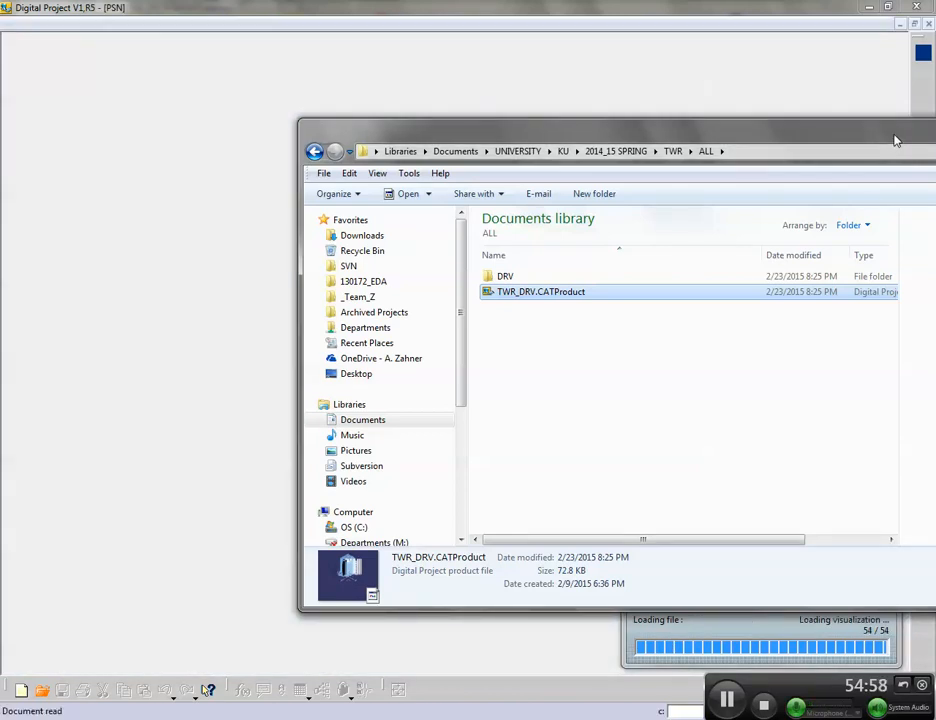
Move the file browser out of the way and expand TWR_DRV_FLRS to examine how the floor parts are loaded
left_click_drag(895, 137, 782, 141)
left_click_drag(865, 147, 733, 119)
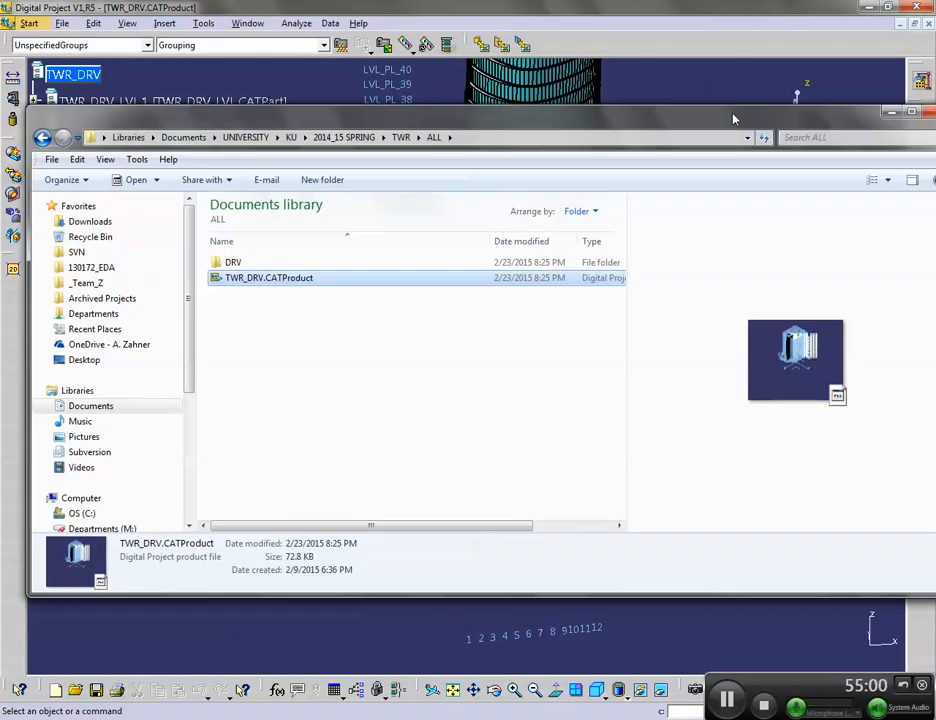
left_click(886, 114)
middle_click_drag(274, 426, 94, 395)
left_click(527, 162)
left_click(34, 211)
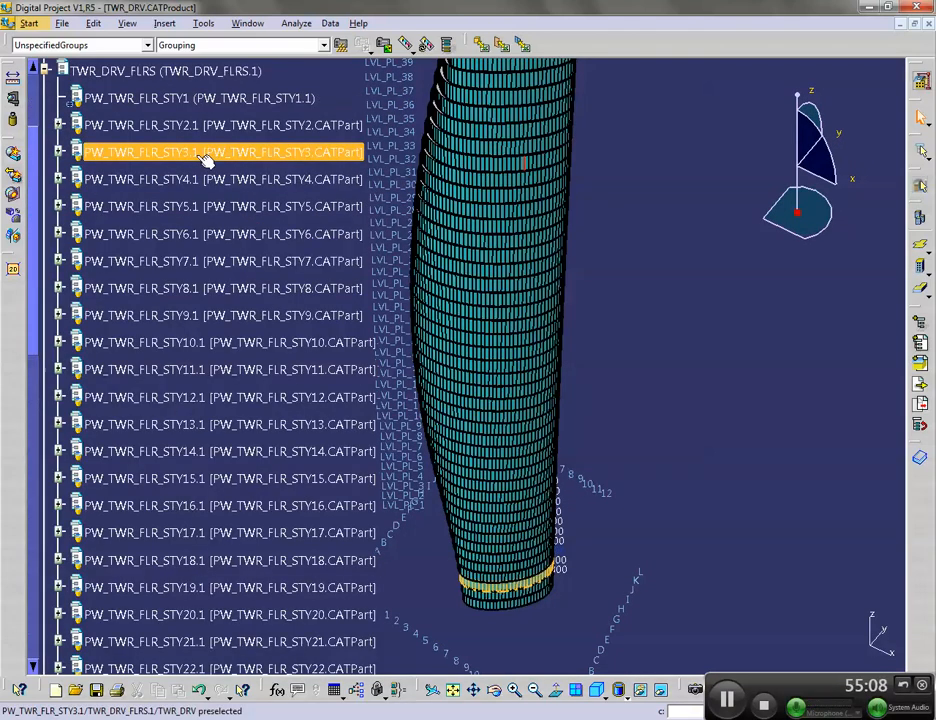
scroll(148, 399, "up", 3)
Review the Project cache management options, including cache activation, location and maximum size, and accept them
left_click(323, 112)
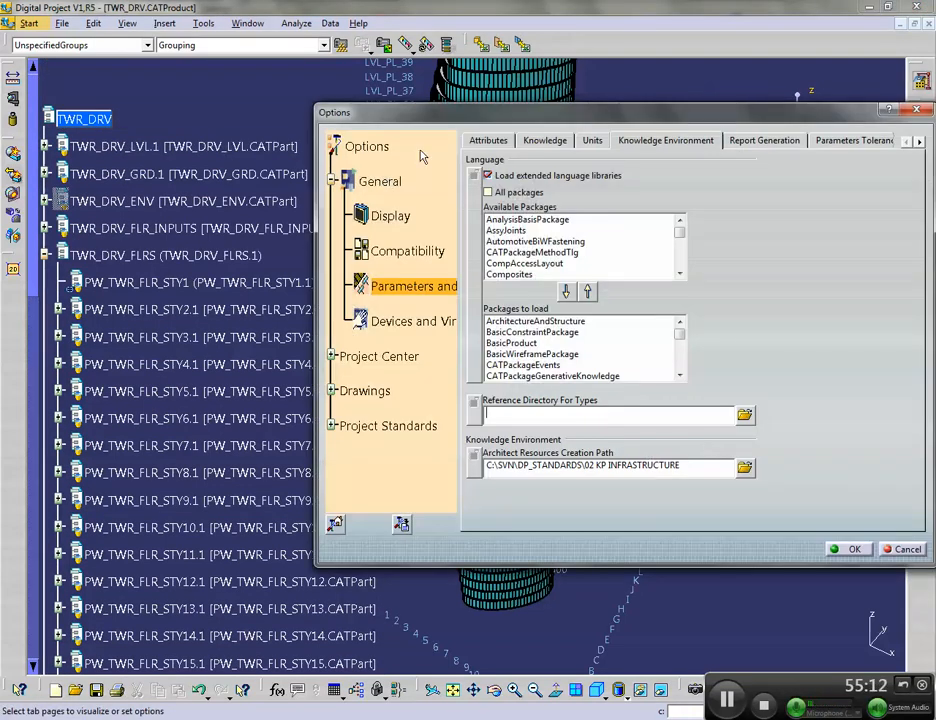
left_click(382, 358)
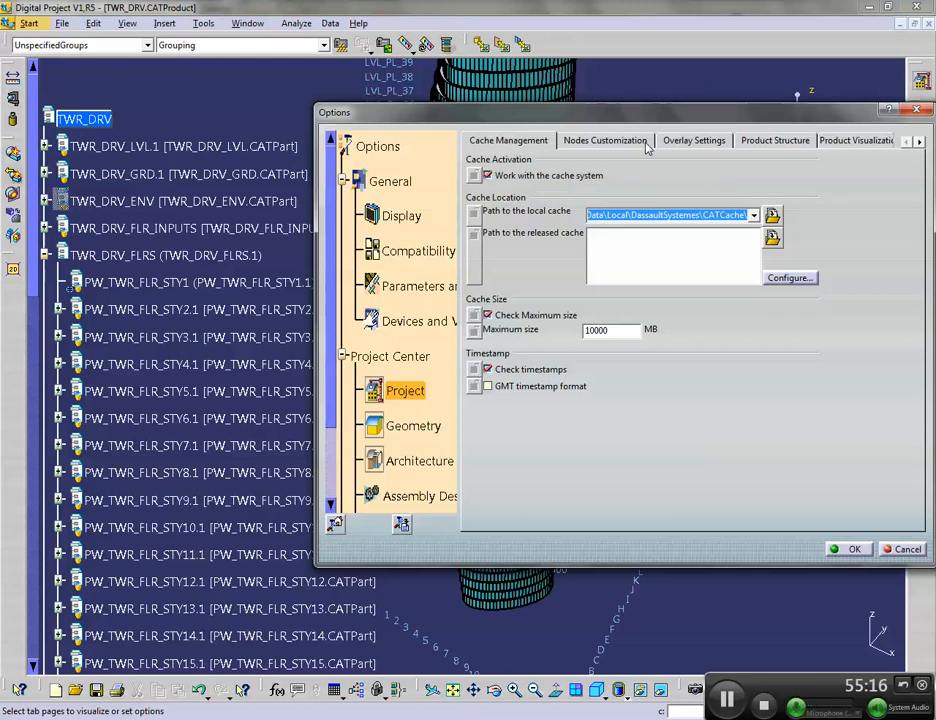
left_click_drag(735, 121, 613, 121)
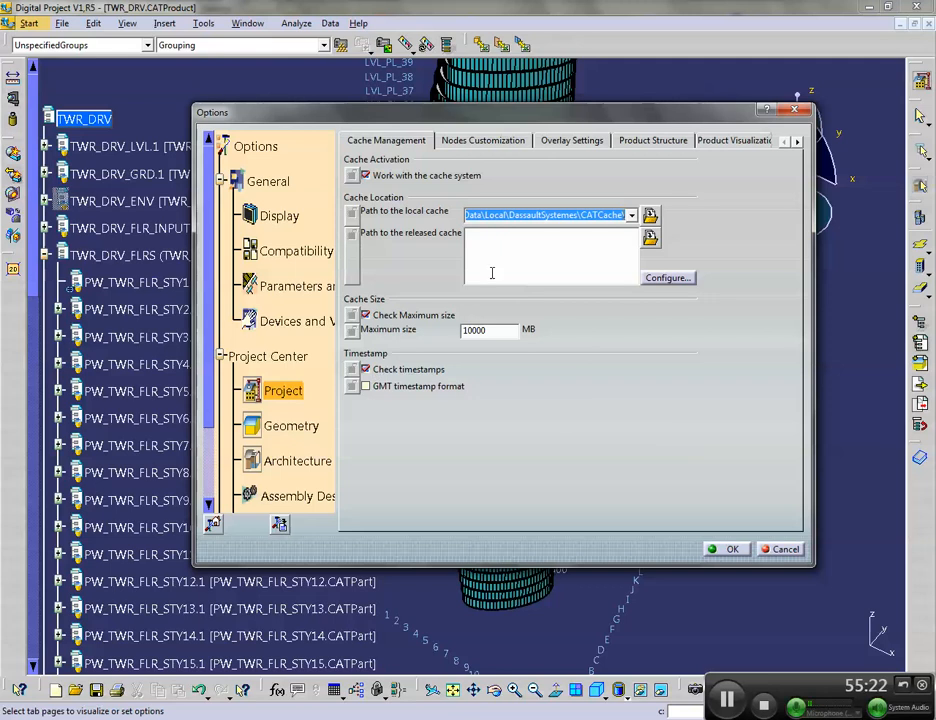
left_click(731, 552)
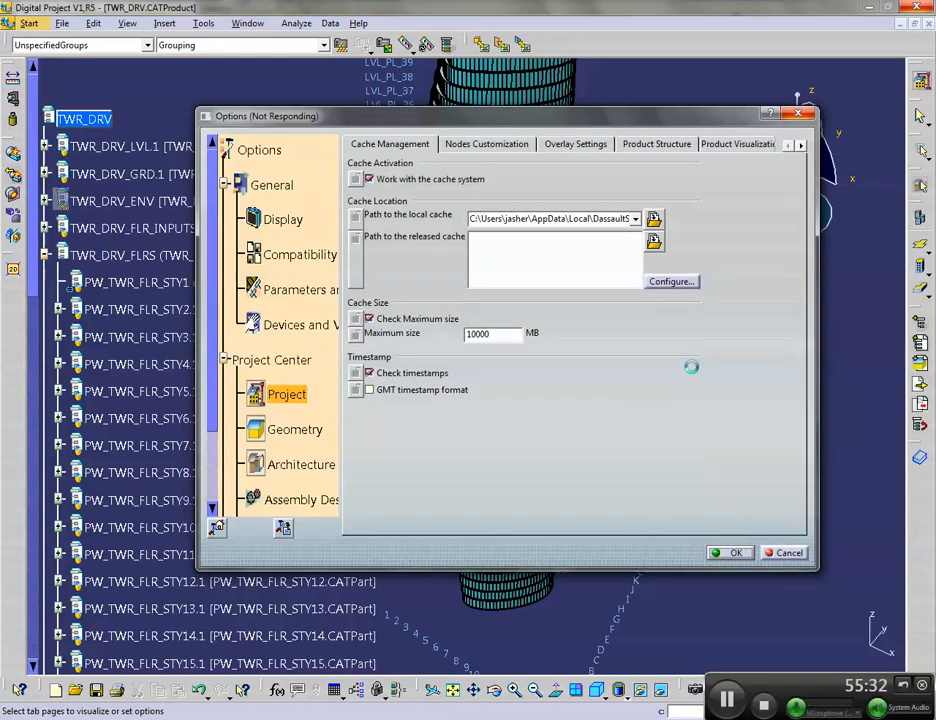
Load the cached TWR_DRV_GRD component by activating it, make its part active, and collapse its branch
middle_click_drag(575, 345, 622, 361)
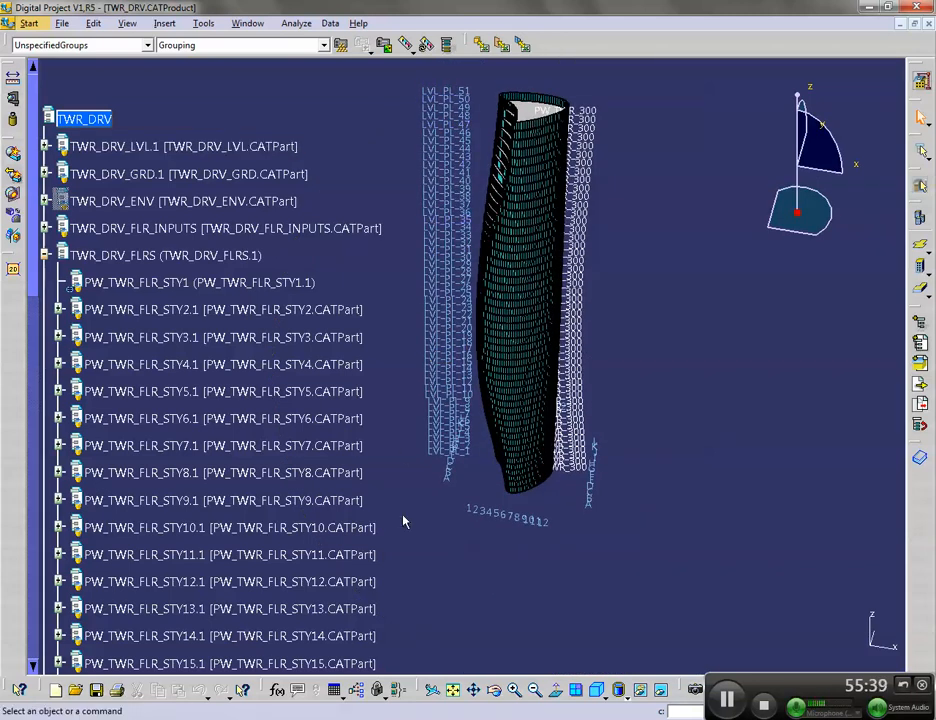
left_click(45, 255)
left_click(92, 174)
double_click(141, 172)
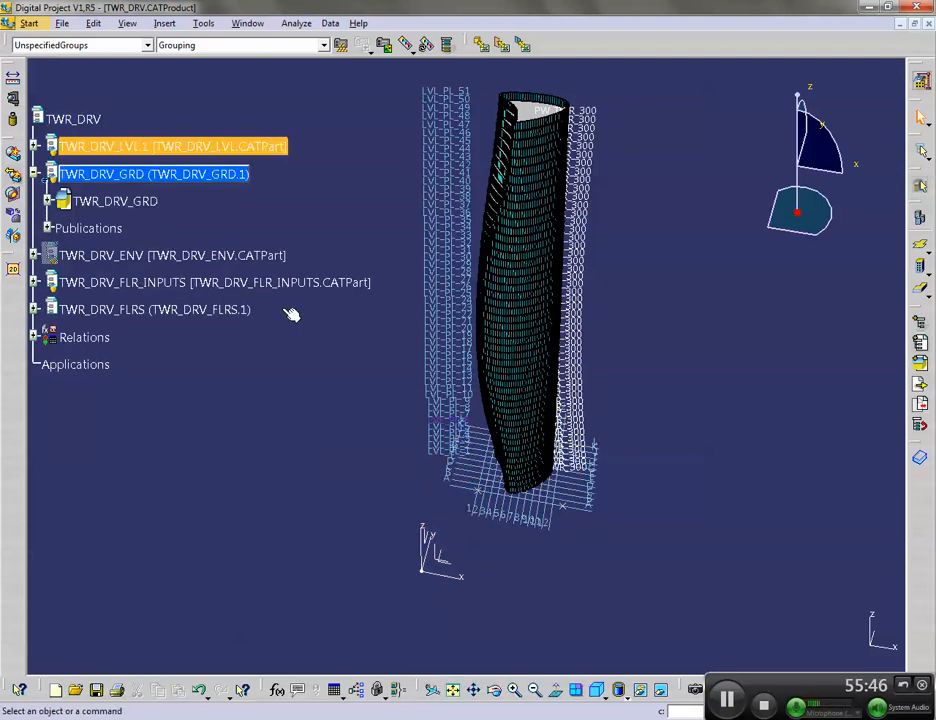
double_click(105, 201)
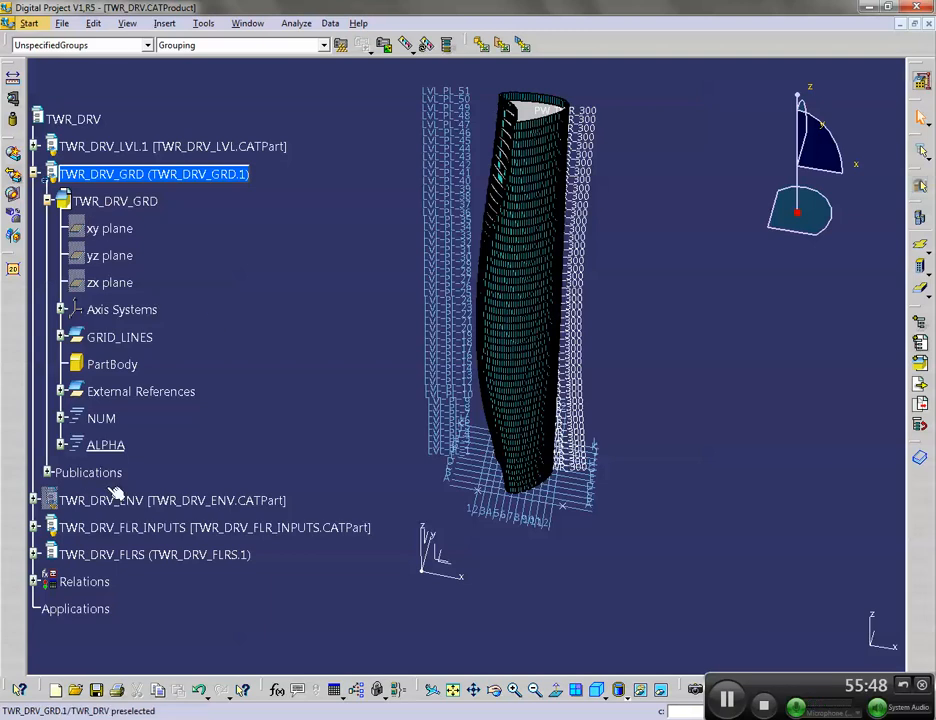
double_click(122, 390)
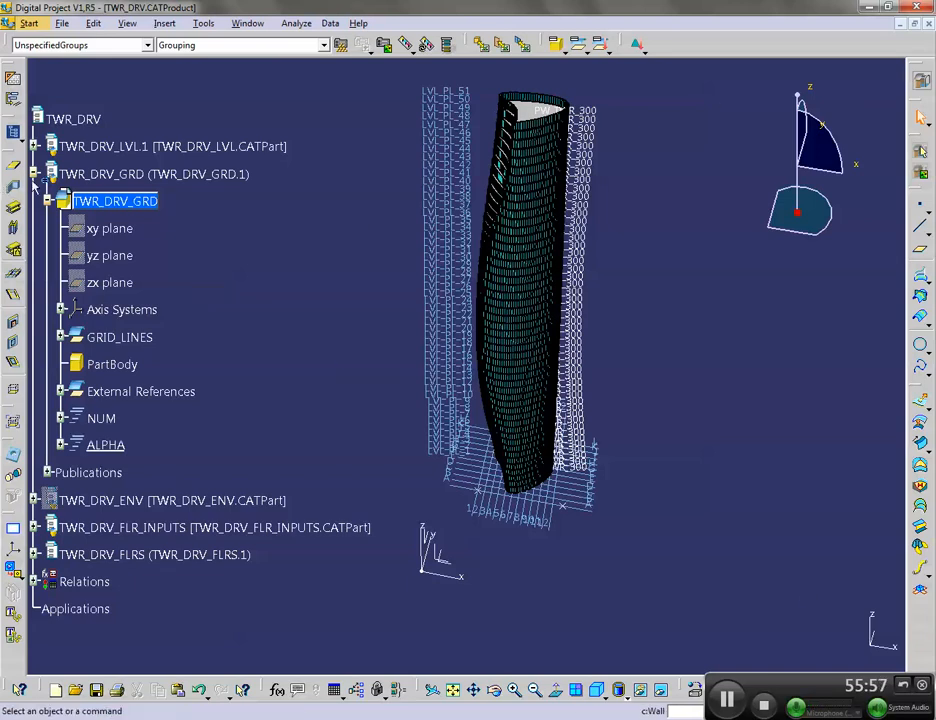
left_click(33, 174)
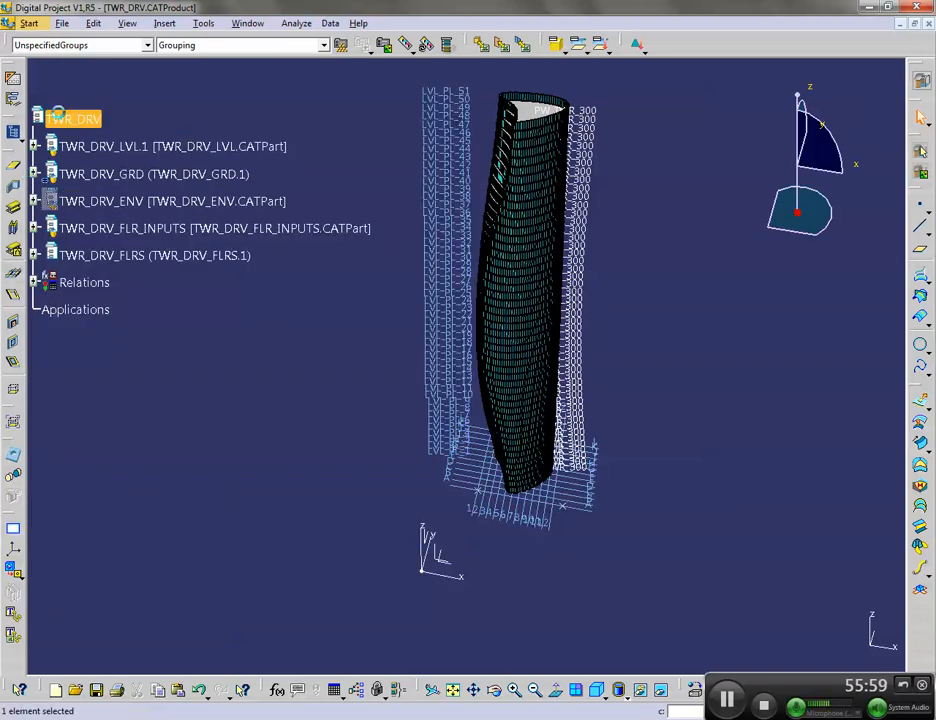
Reactivate the root product TWR_DRV and switch the TWR_DRV_LVL.1 component to Design Mode
double_click(66, 119)
right_click(110, 146)
mouse_move(215, 345)
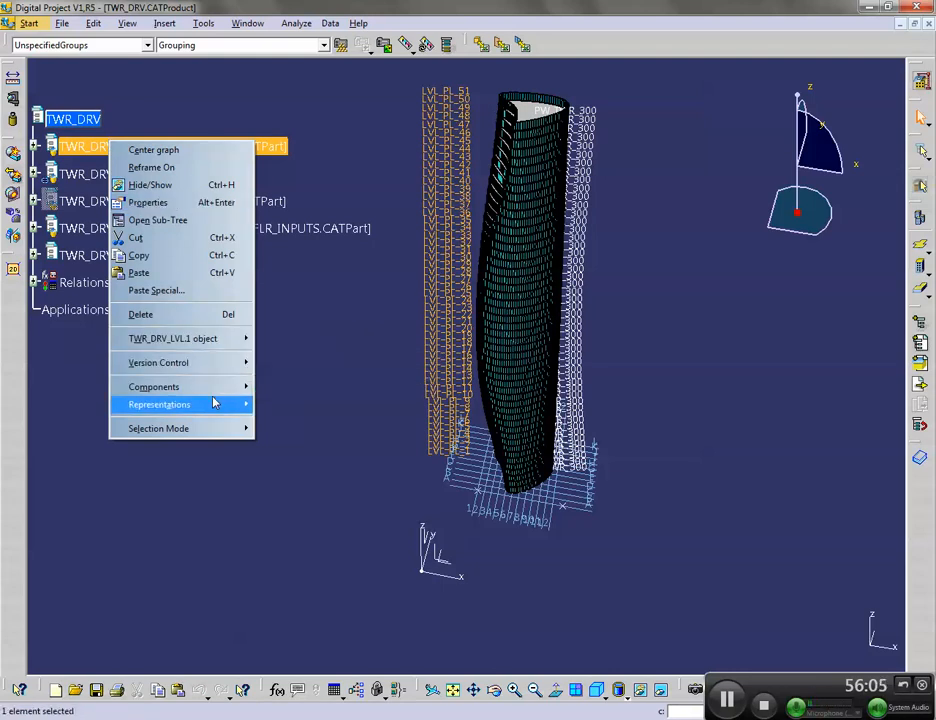
mouse_move(220, 391)
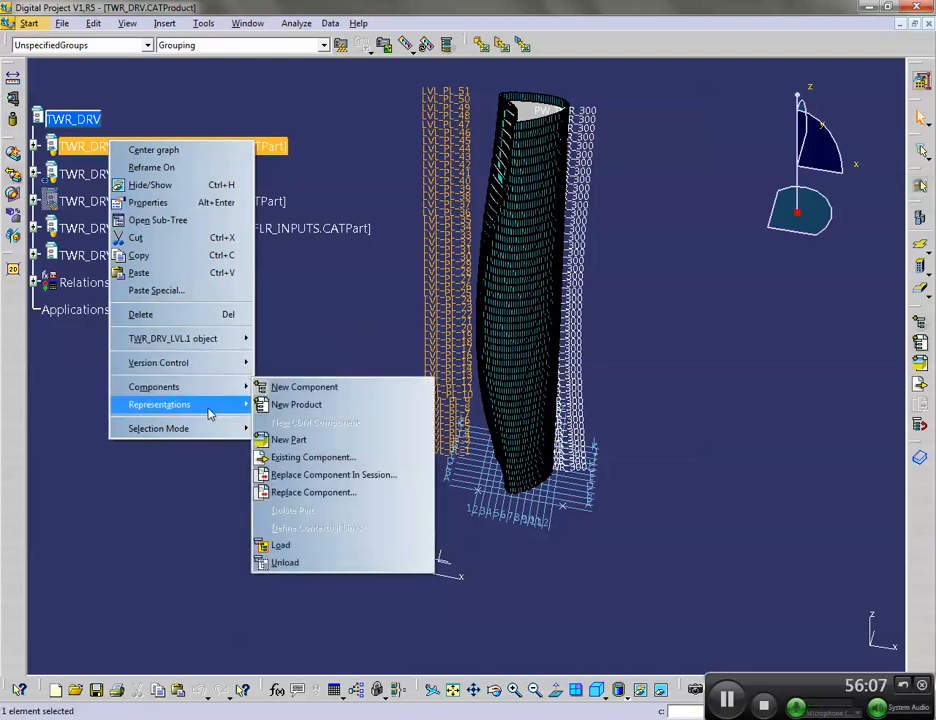
mouse_move(210, 412)
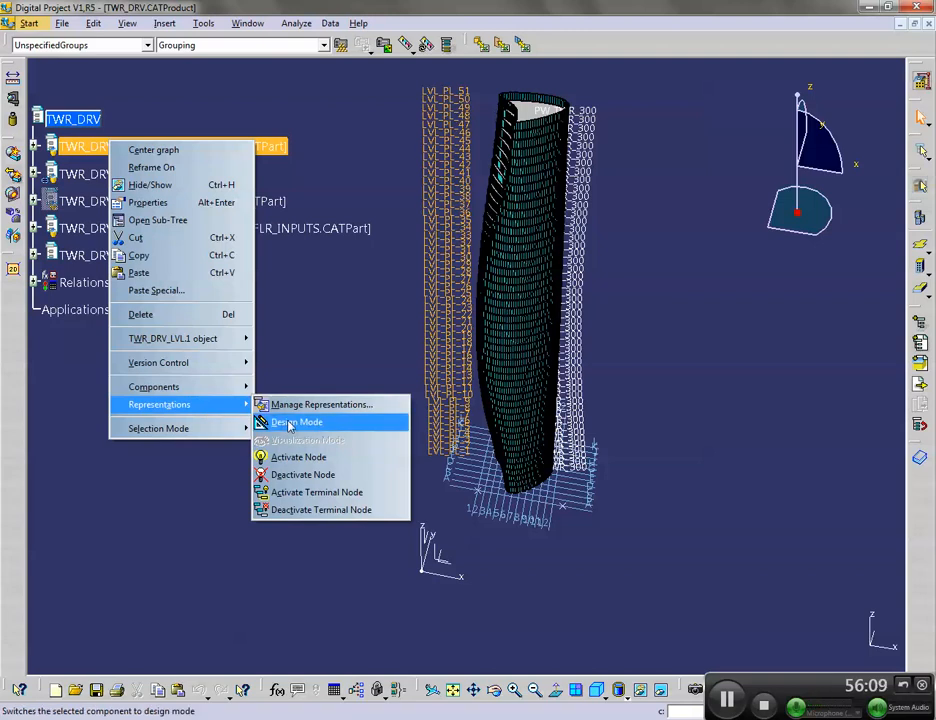
left_click(289, 424)
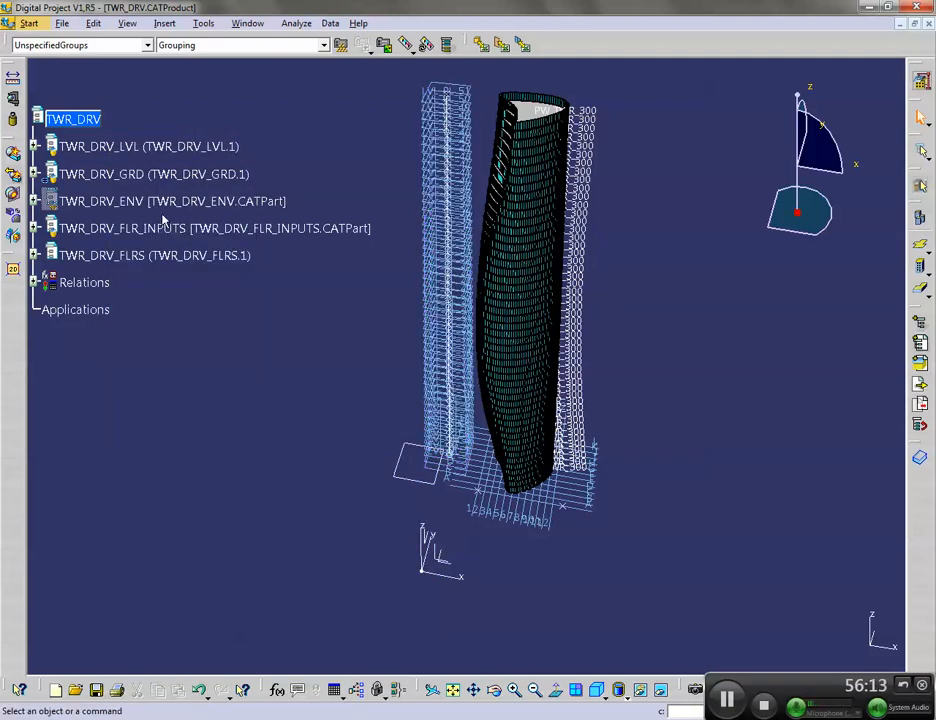
Activate the TWR_DRV_LVL part, examine its contents, and collapse its branch
left_click(34, 146)
double_click(100, 174)
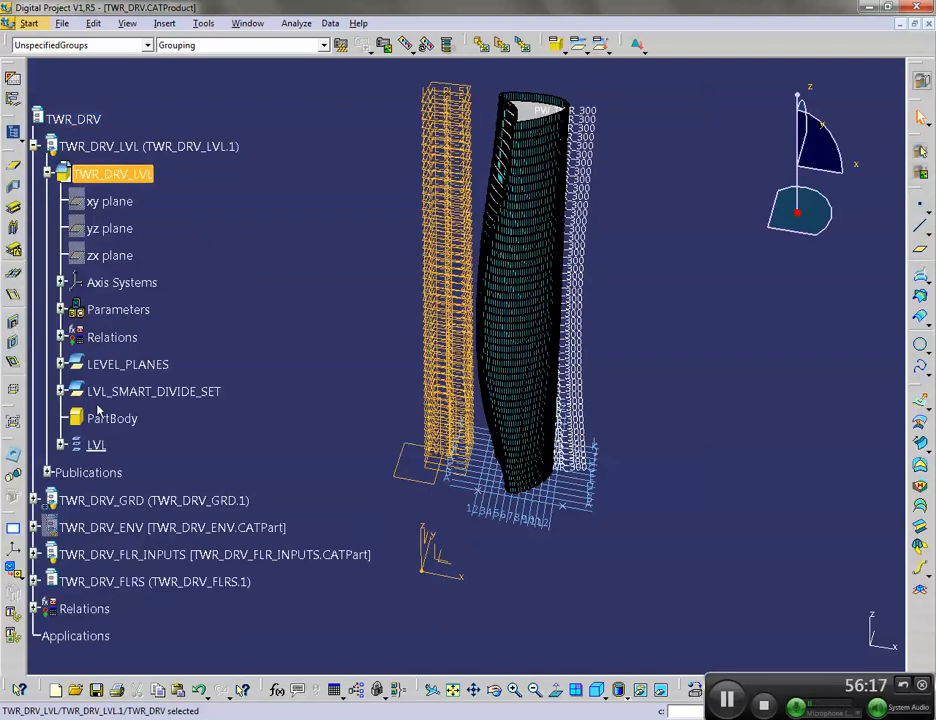
left_click(34, 147)
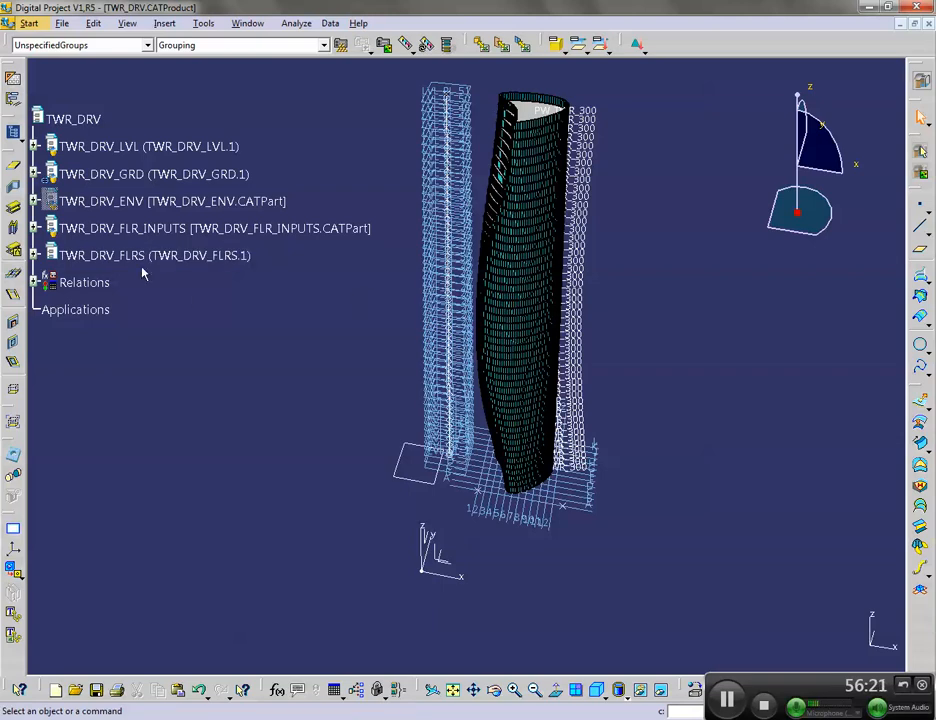
Expand TWR_DRV_FLRS, activate the PW_TWR_FLR_STY1 component, examine its part contents, and collapse its branch
left_click(34, 255)
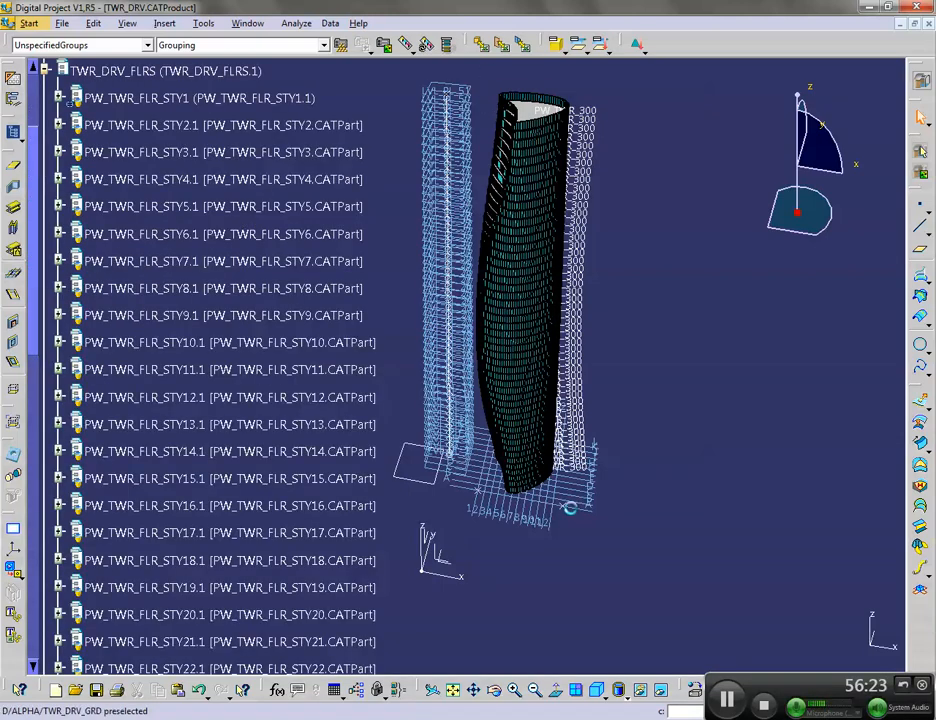
double_click(178, 98)
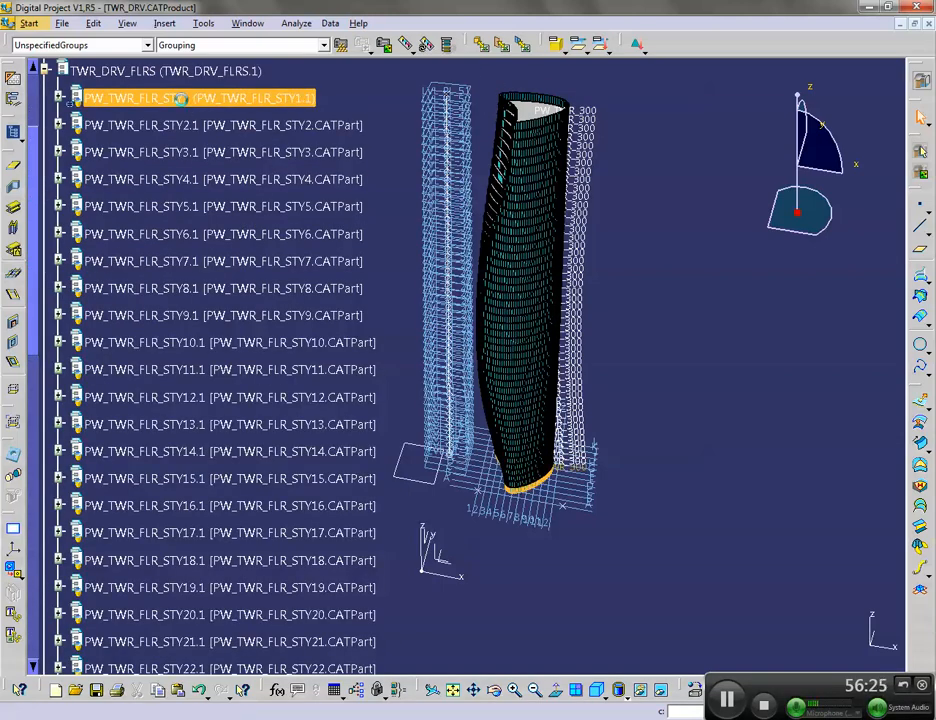
left_click(59, 97)
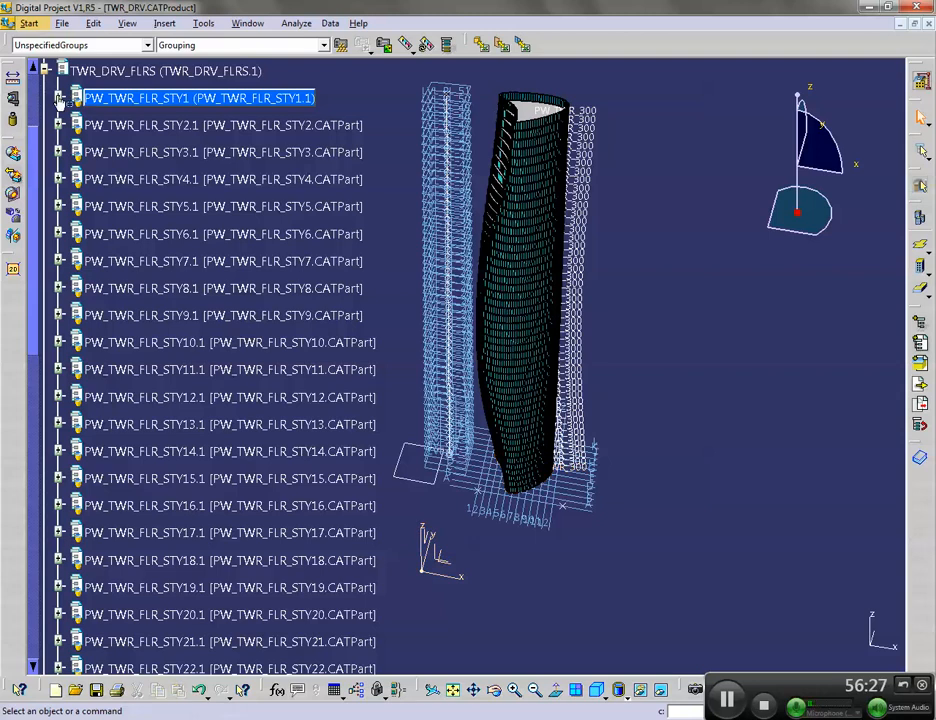
double_click(148, 124)
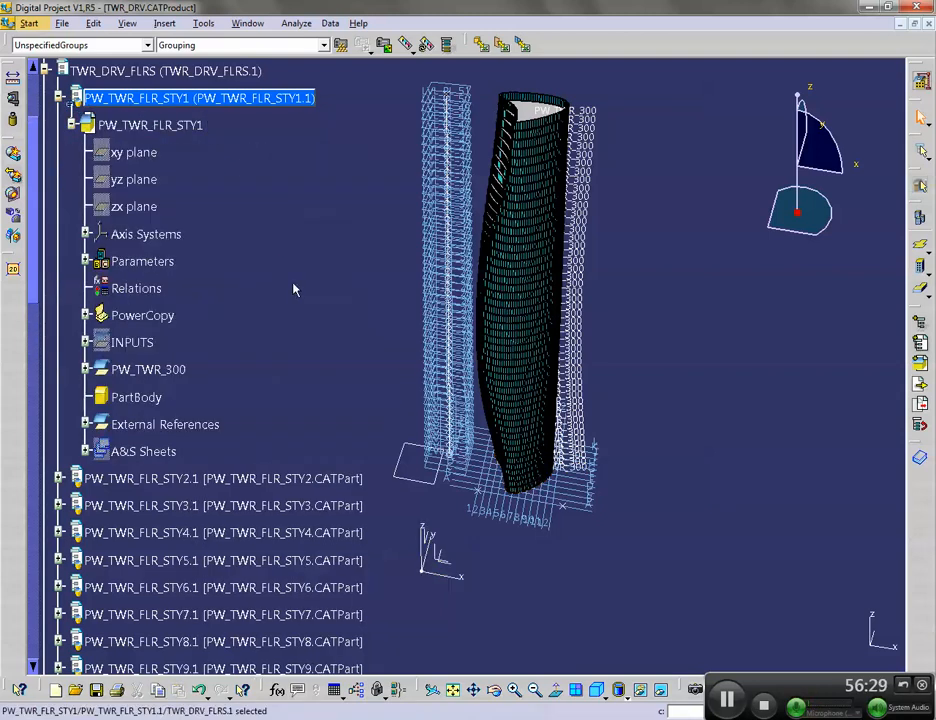
left_click(59, 97)
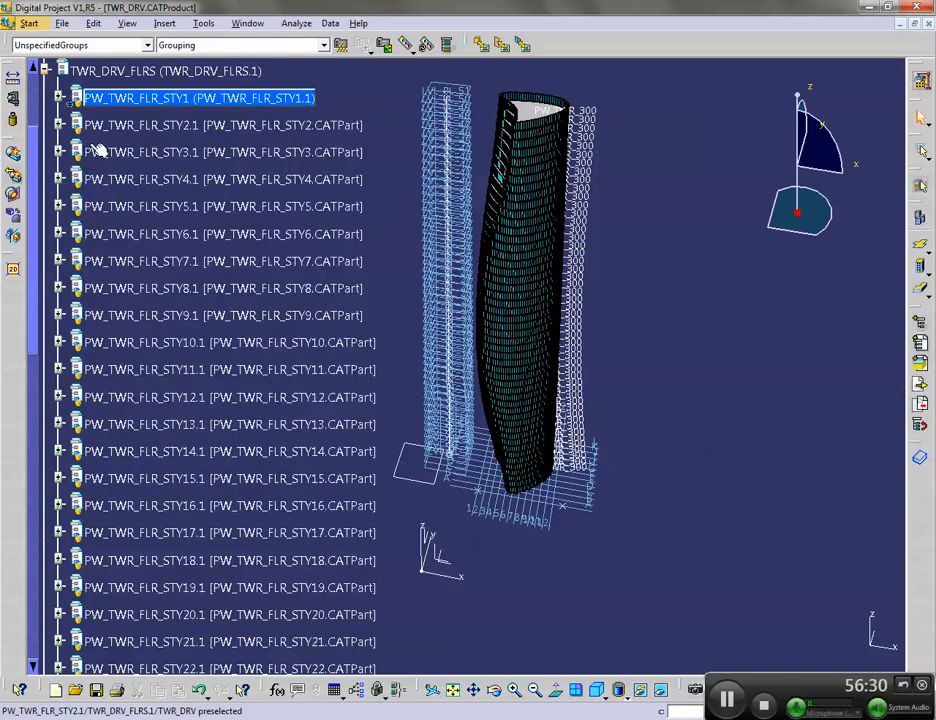
Switch the entire TWR_DRV_FLRS component to Design Mode
scroll(228, 233, "up", 3)
left_click(152, 316)
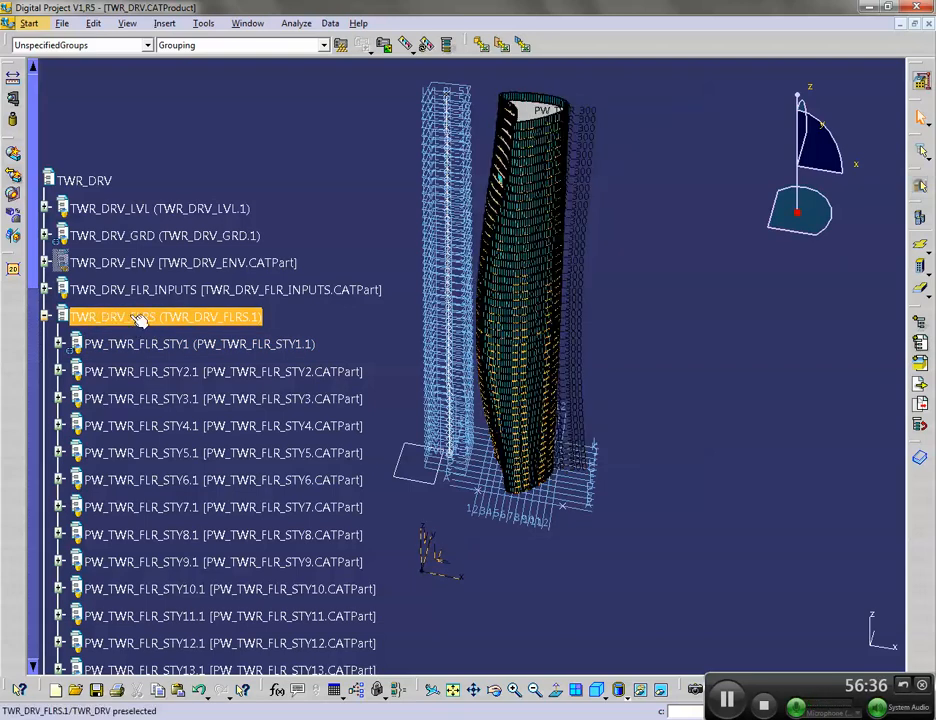
right_click(140, 318)
mouse_move(260, 580)
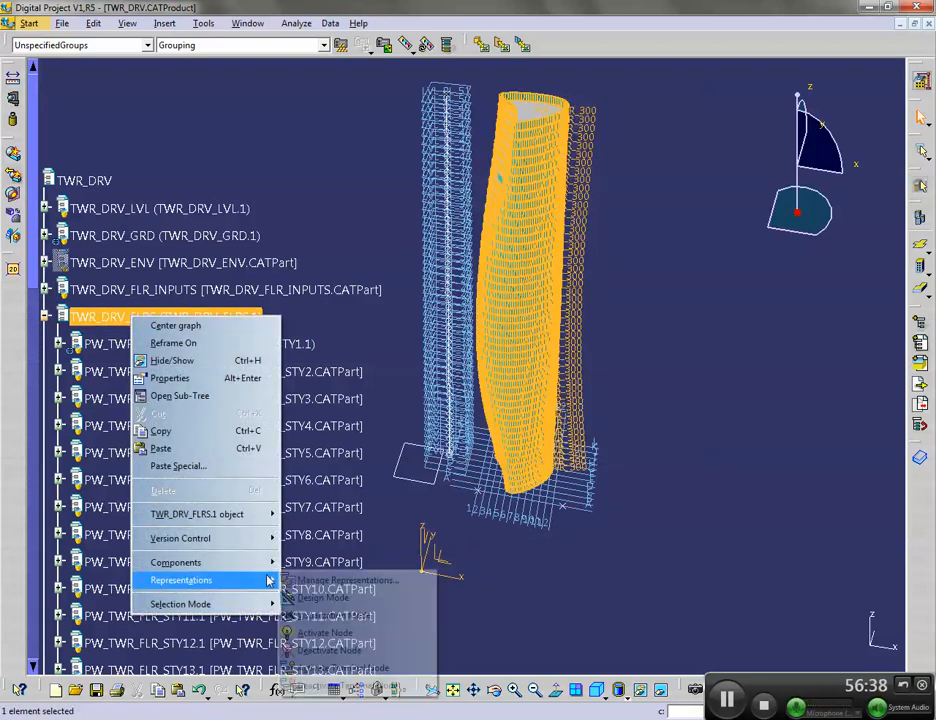
left_click(320, 598)
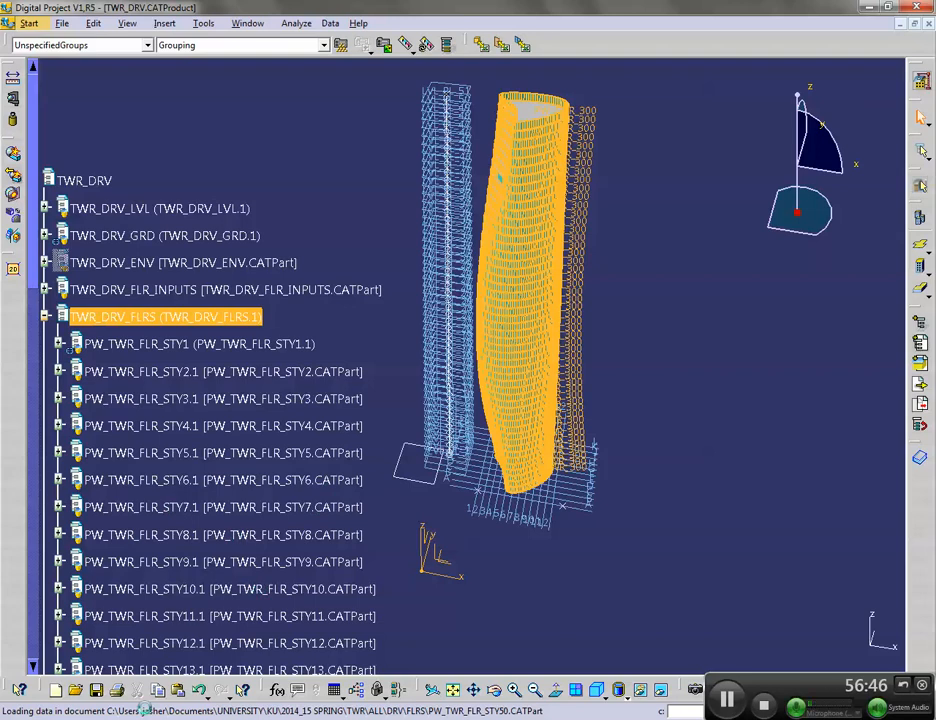
Switch to Windows Explorer, go to the FLRS folder inside DRV, and widen its file list
left_click(140, 679)
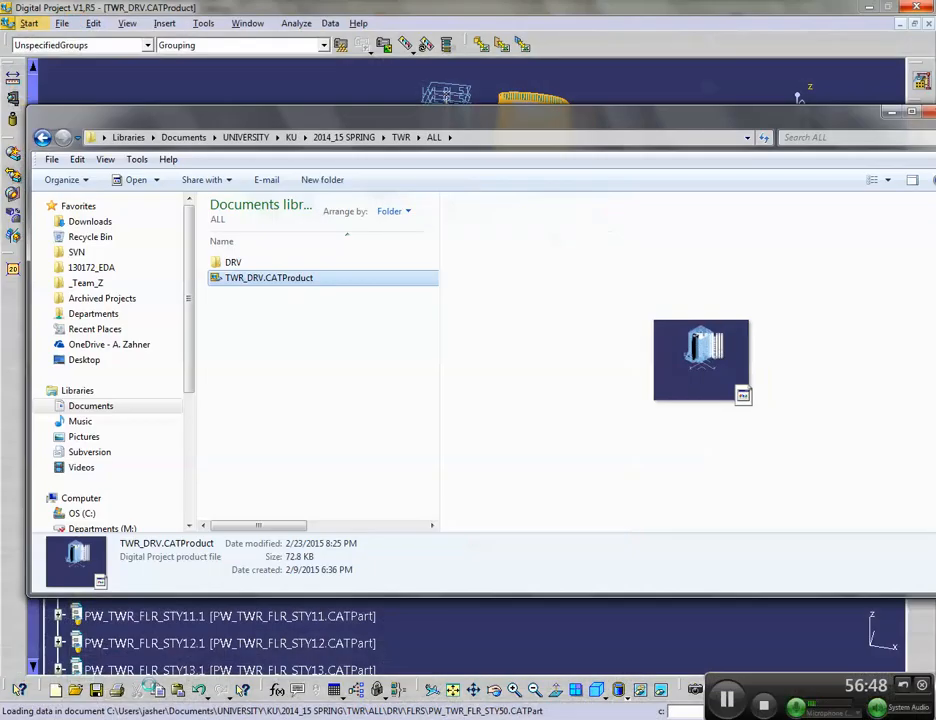
left_click(221, 358)
double_click(235, 266)
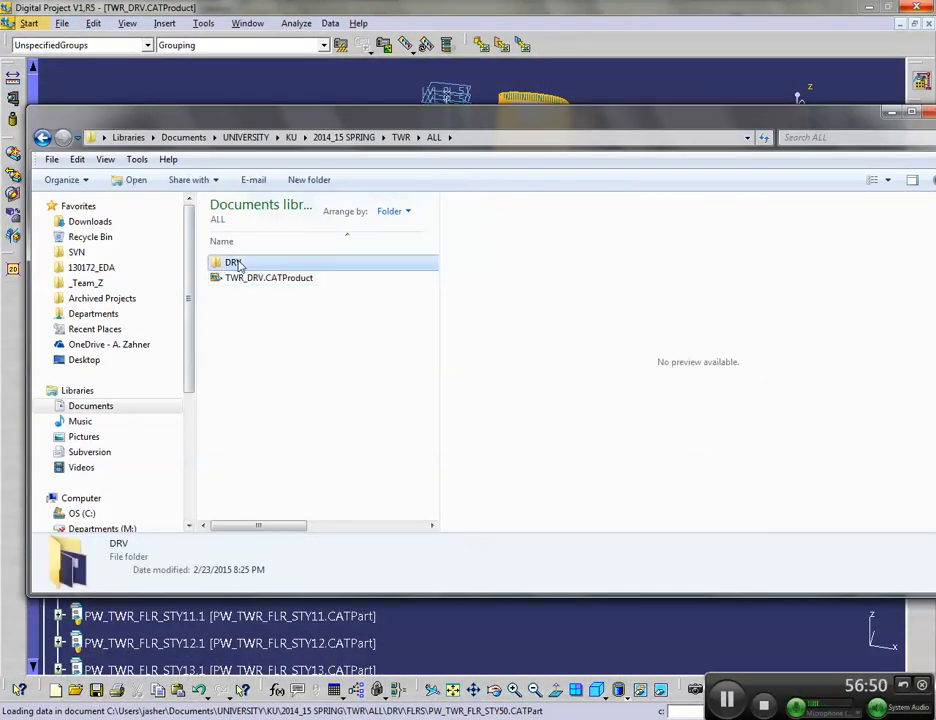
double_click(238, 264)
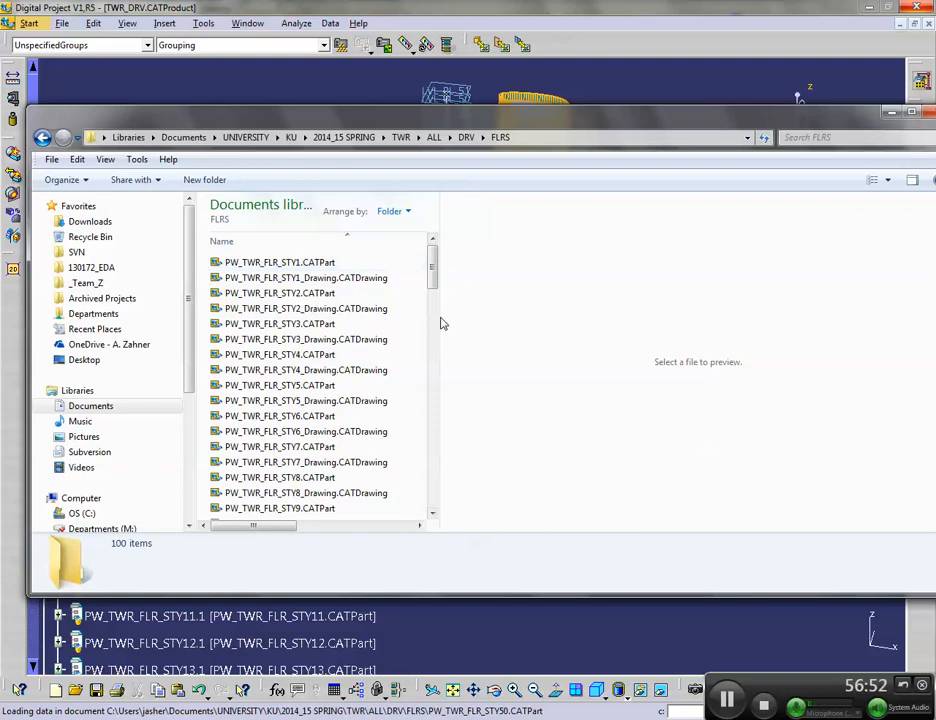
left_click_drag(439, 317, 711, 320)
Open the drawings PW_TWR_FLR_STY6_Drawing.CATDrawing and PW_TWR_FLR_STY28_Drawing.CATDrawing together from the FLRS folder
left_click(332, 432)
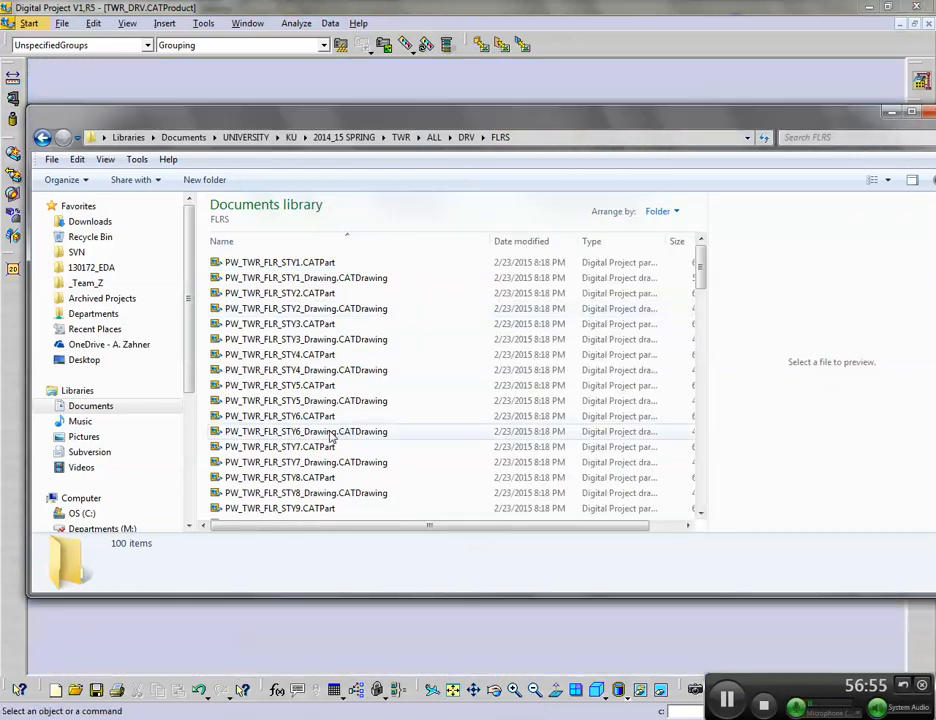
scroll(330, 434, "down", 14)
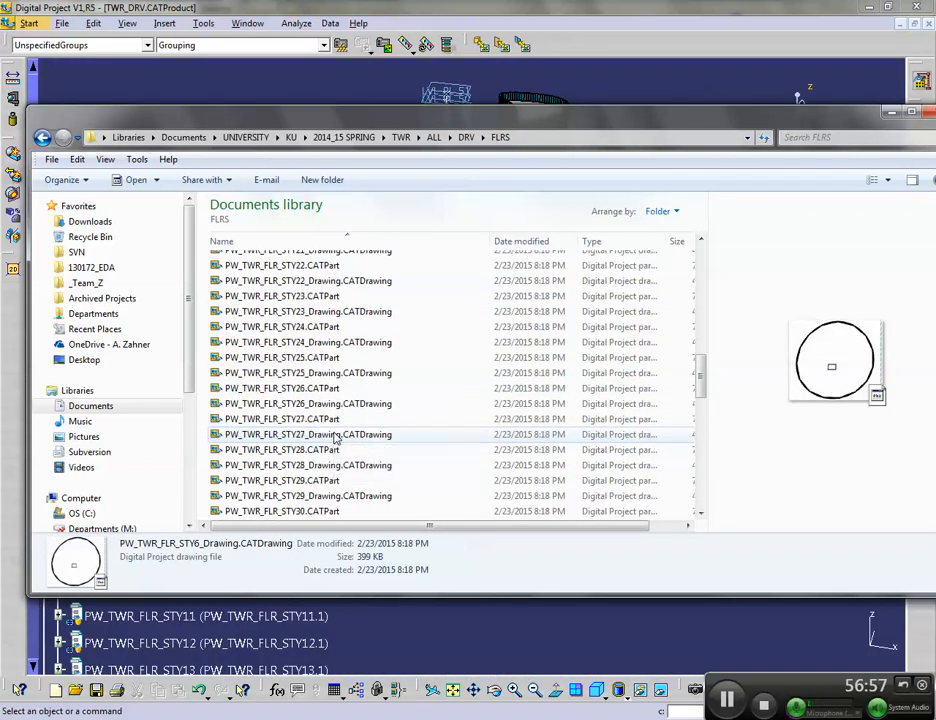
left_click(330, 466, "ctrl")
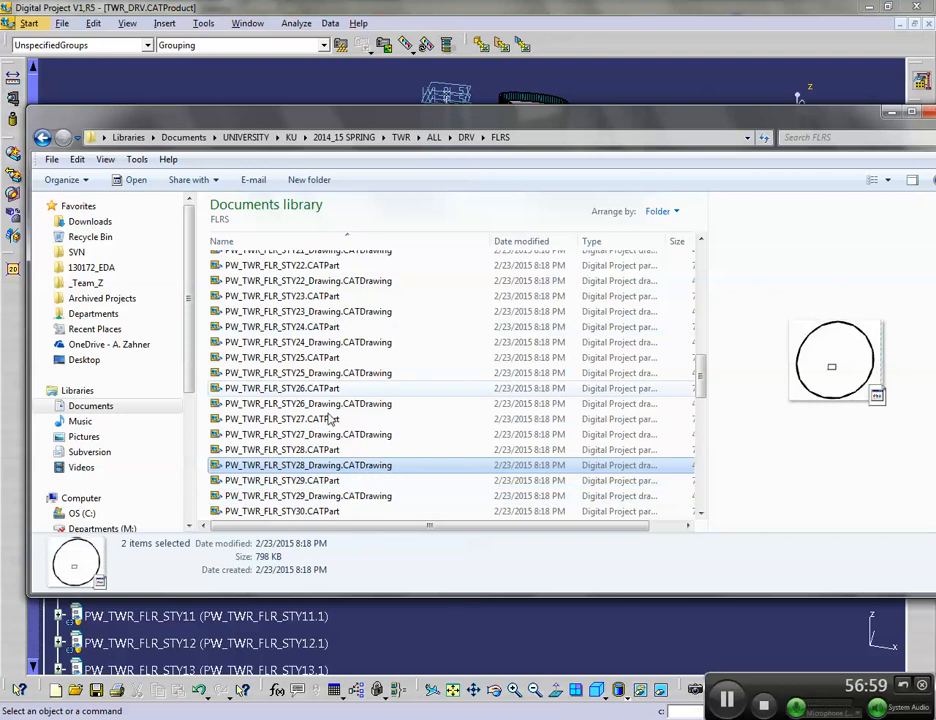
left_click_drag(448, 648, 448, 650)
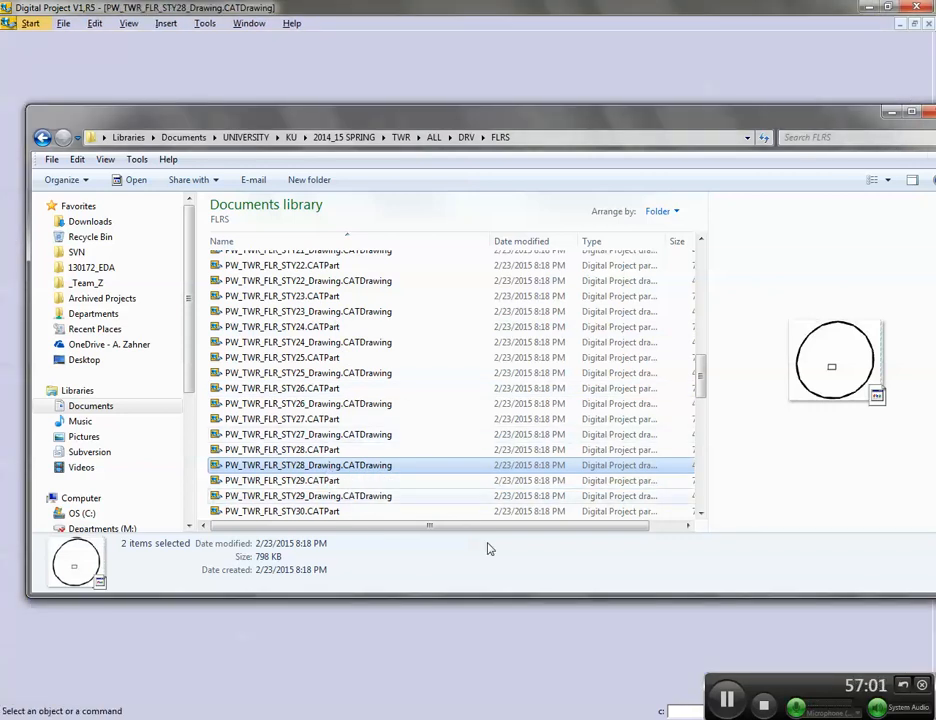
left_click(504, 667)
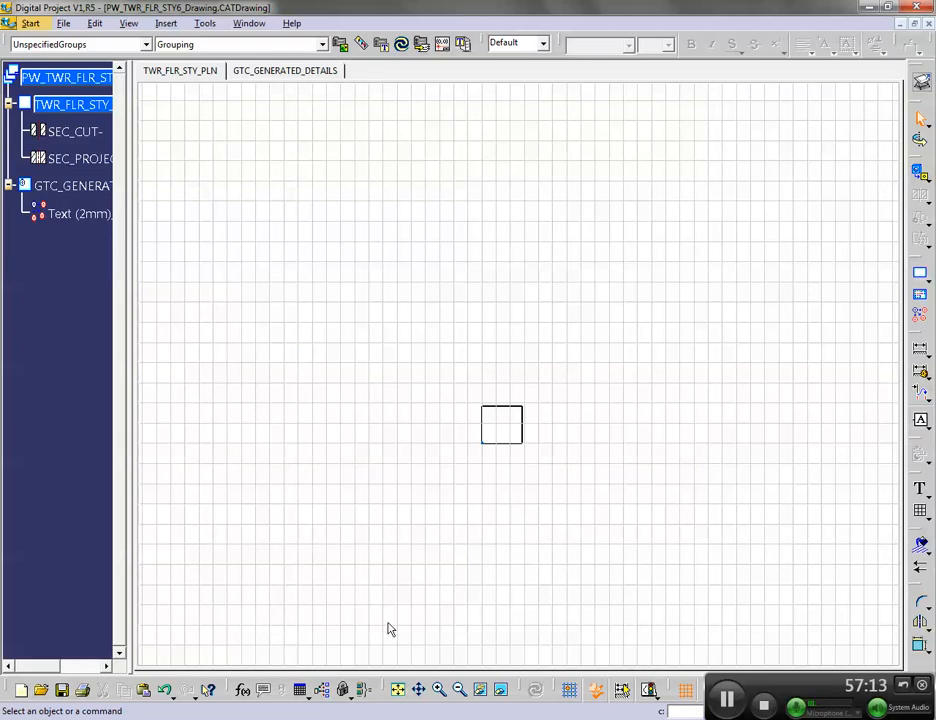
Examine the floor outline in the STY6 drawing, hiding the SEC_PROJECTION- view and showing it again
left_click(398, 690)
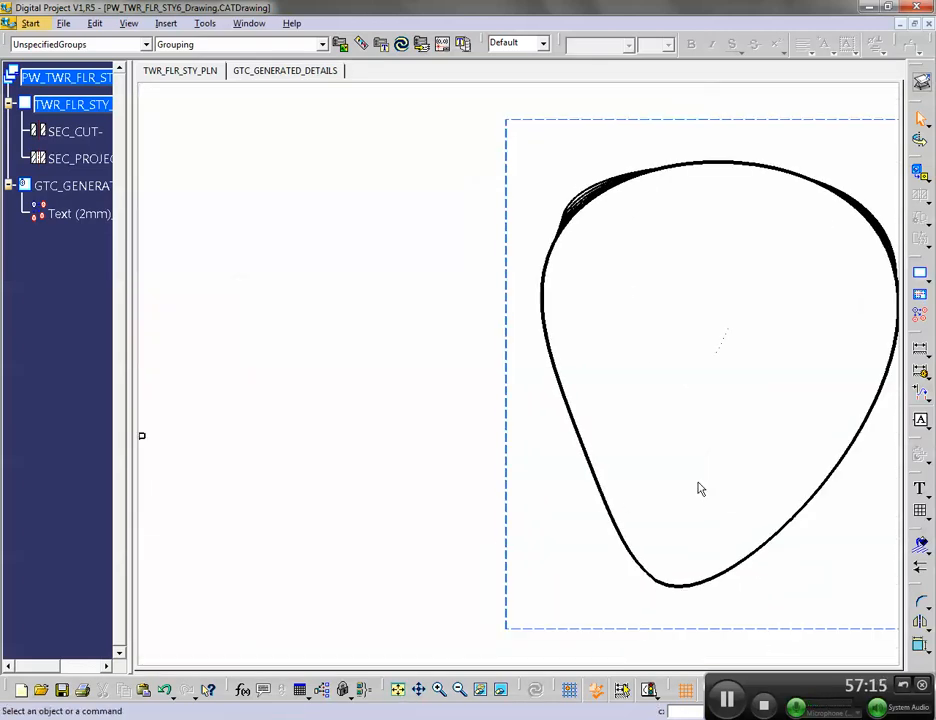
middle_click_drag(616, 509, 554, 533)
middle_click_drag(447, 380, 451, 309)
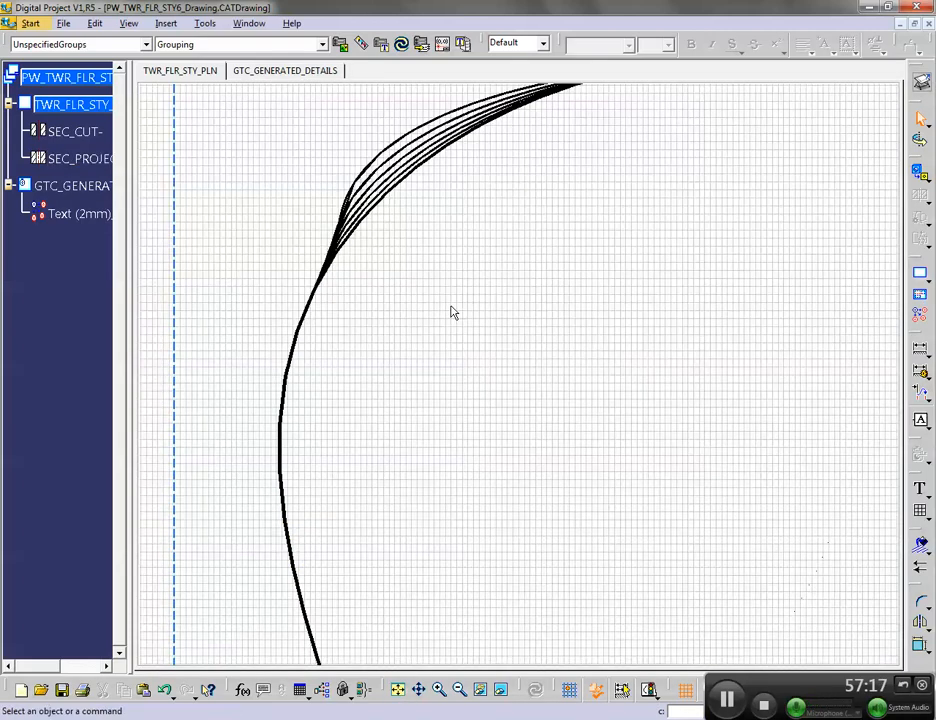
middle_click_drag(425, 205, 437, 341)
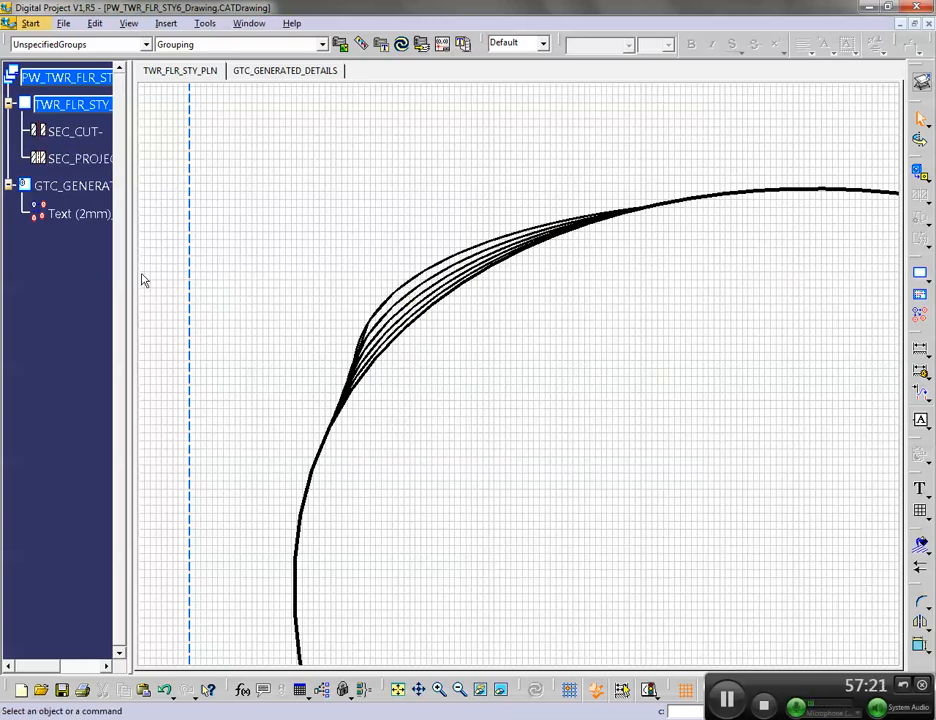
right_click(100, 160)
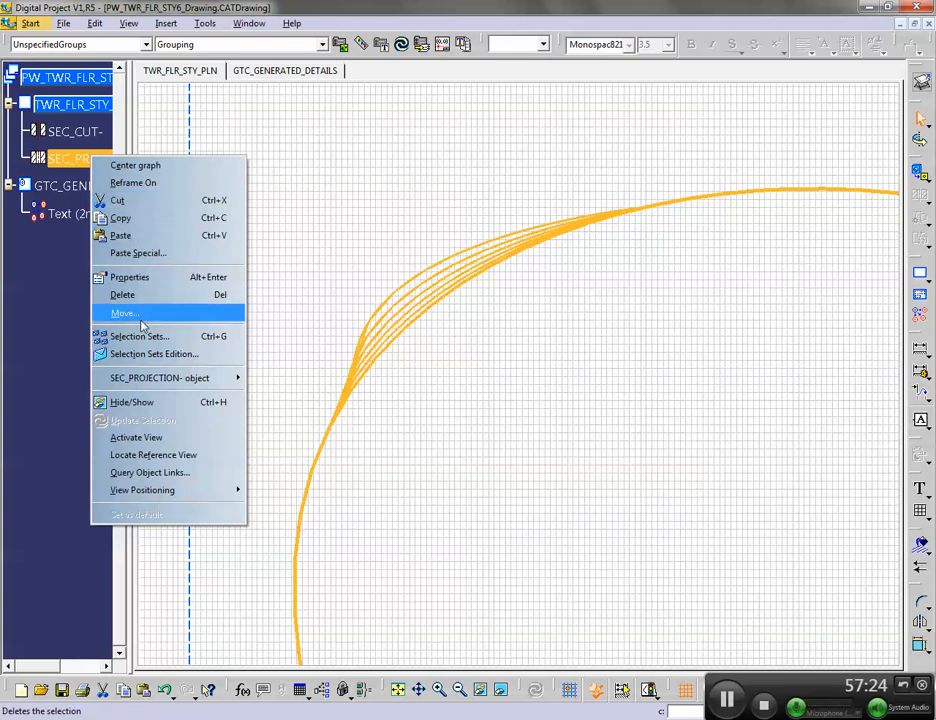
left_click(135, 402)
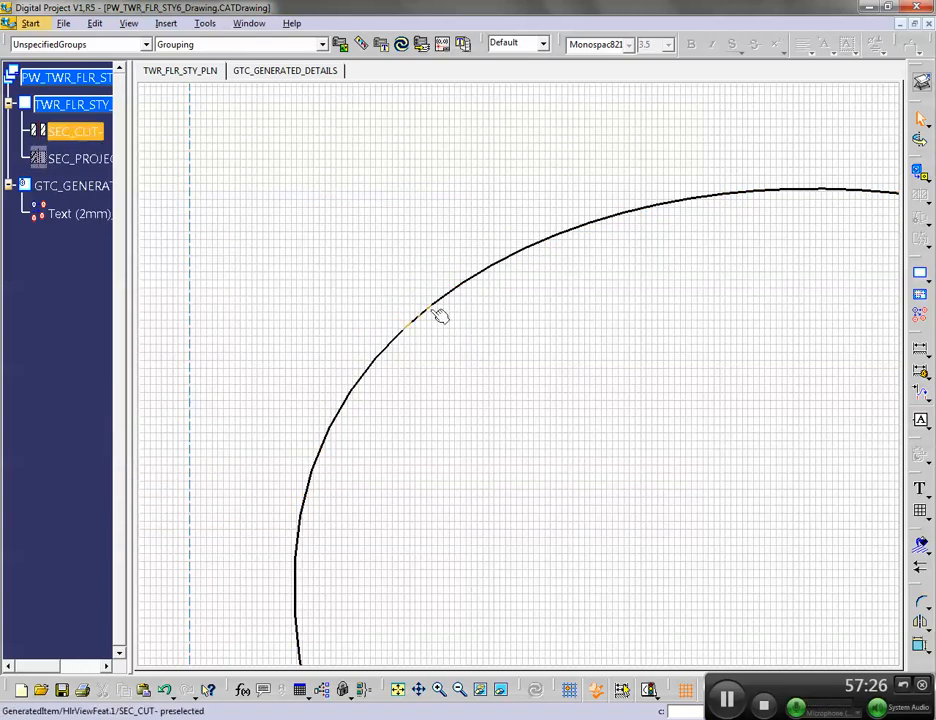
right_click(84, 162)
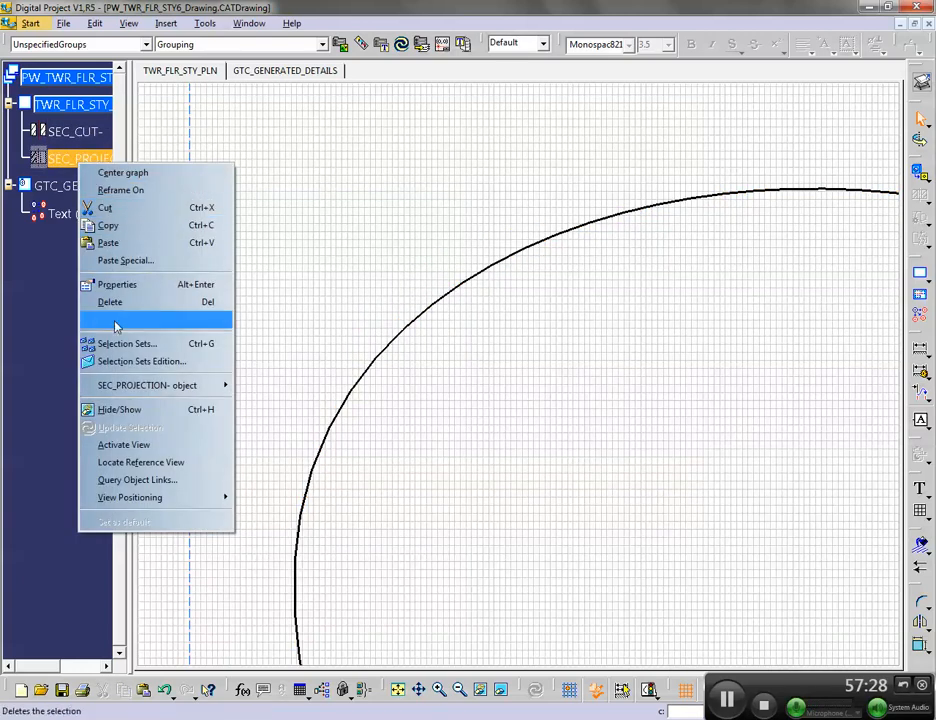
left_click(138, 412)
left_click(80, 158)
left_click(543, 44)
left_click(515, 62)
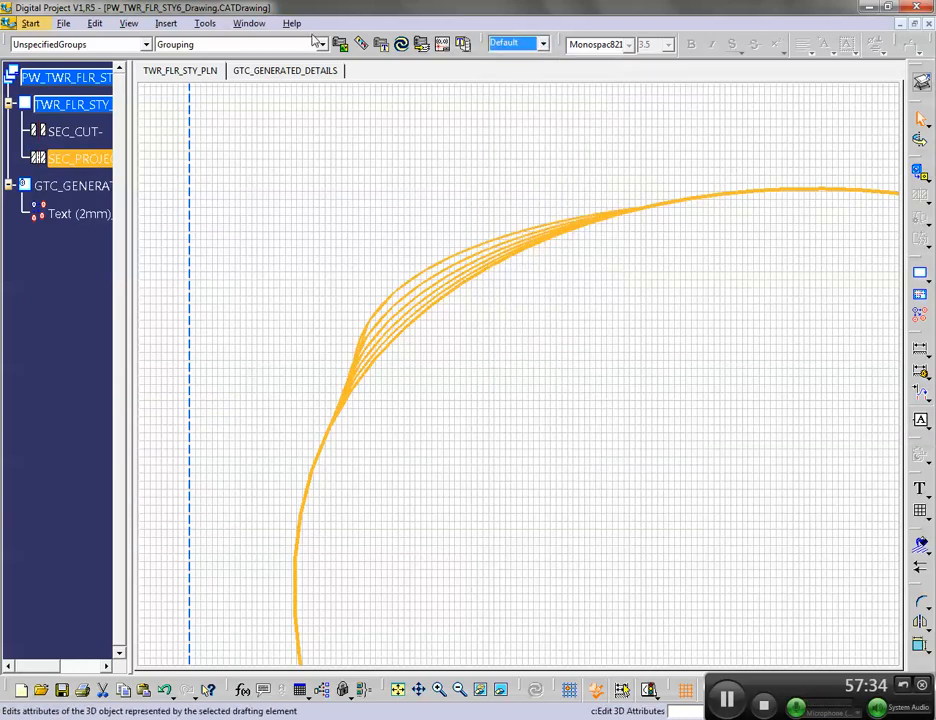
right_click(795, 47)
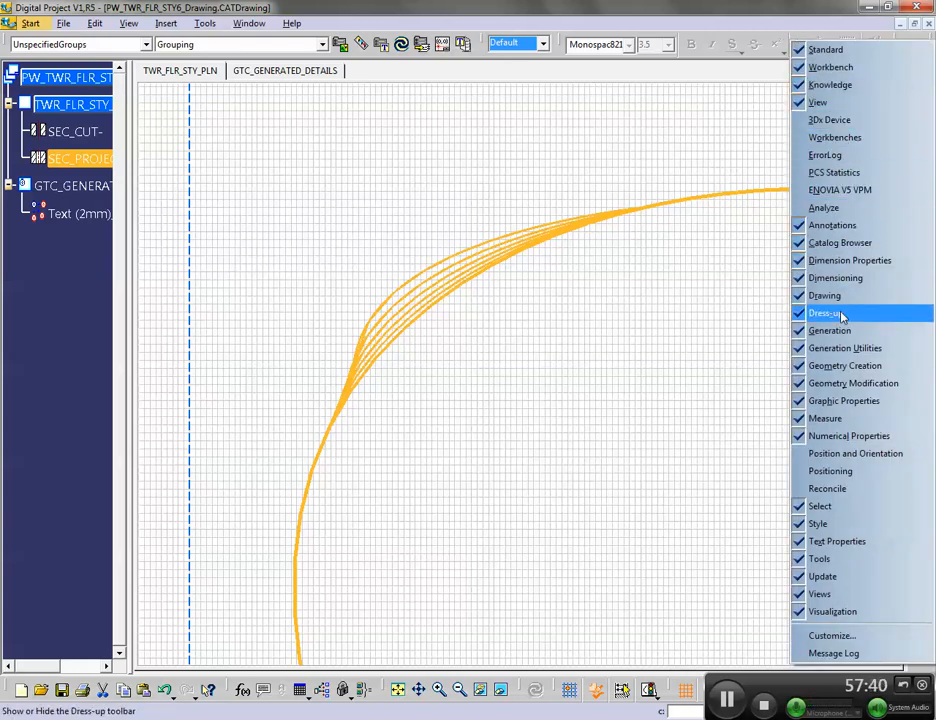
left_click(646, 165)
left_click_drag(484, 46, 390, 80)
left_click_drag(494, 42, 490, 43)
left_click(458, 151)
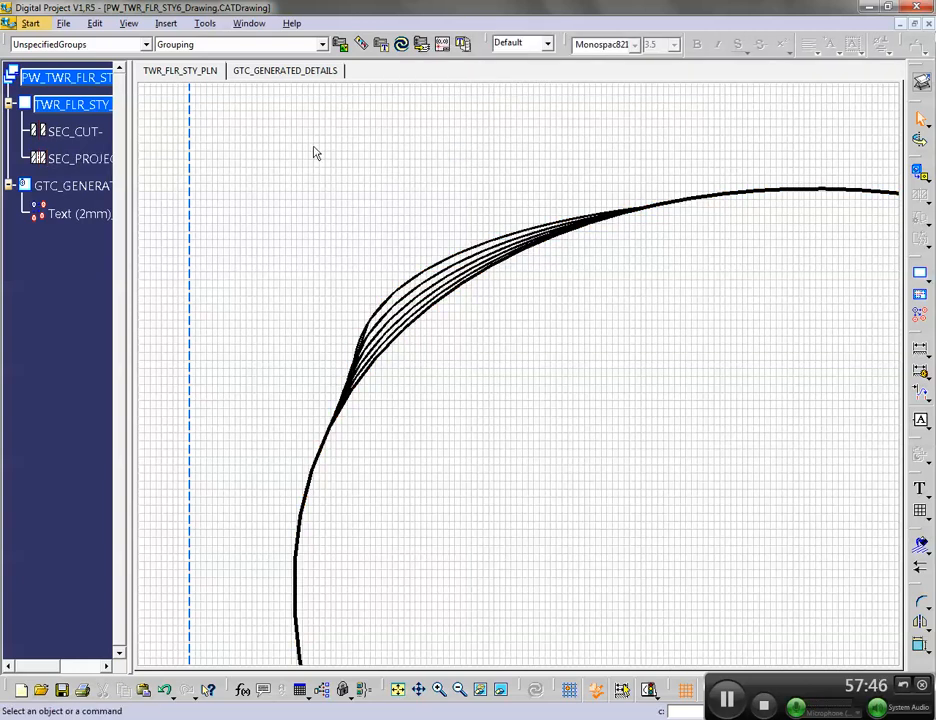
Hide the SEC_CUT- view and select the remaining SEC_PROJECTION- linework
right_click(72, 131)
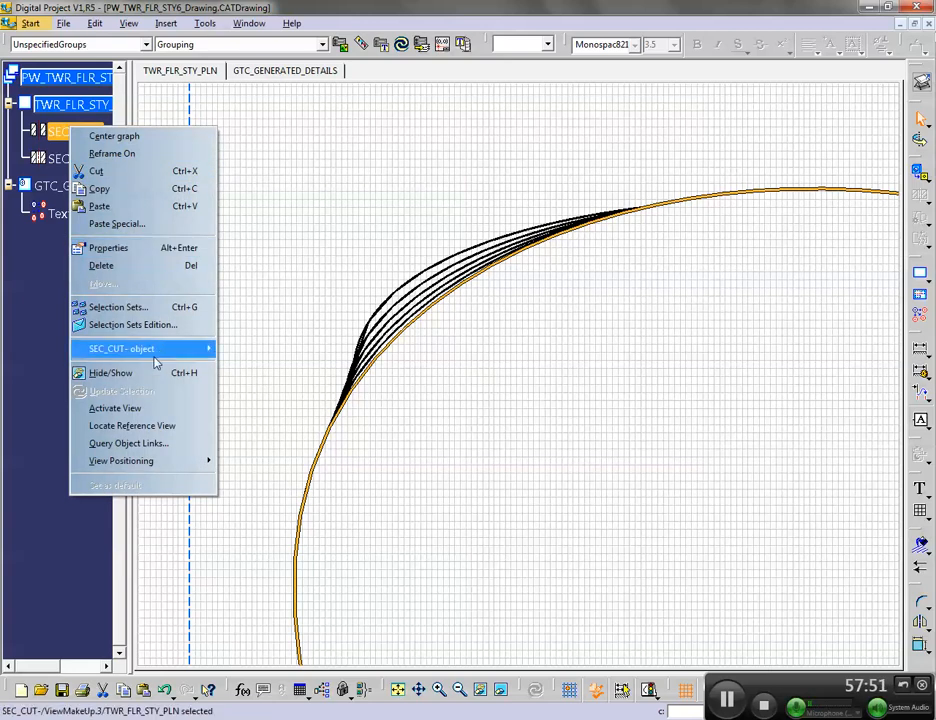
left_click(184, 372)
left_click_drag(446, 252, 381, 187)
middle_click_drag(381, 187, 574, 430, "ctrl")
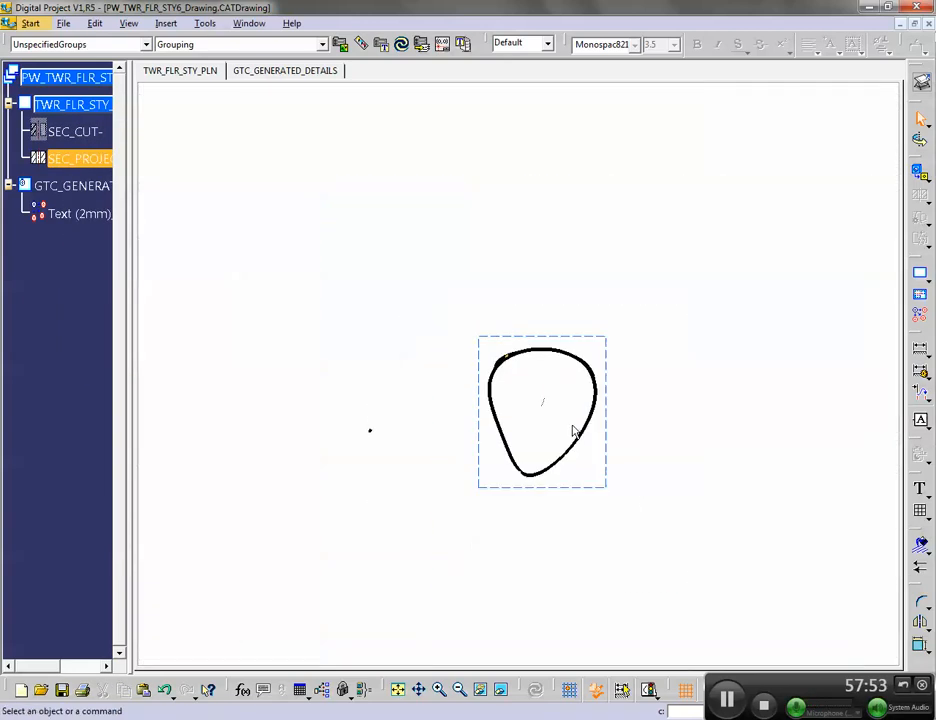
Set the selected SEC_PROJECTION- elements to a 0.7 mm font size, the Monospac821 font and the Default style
left_click(675, 45)
left_click(675, 45)
left_click(675, 45)
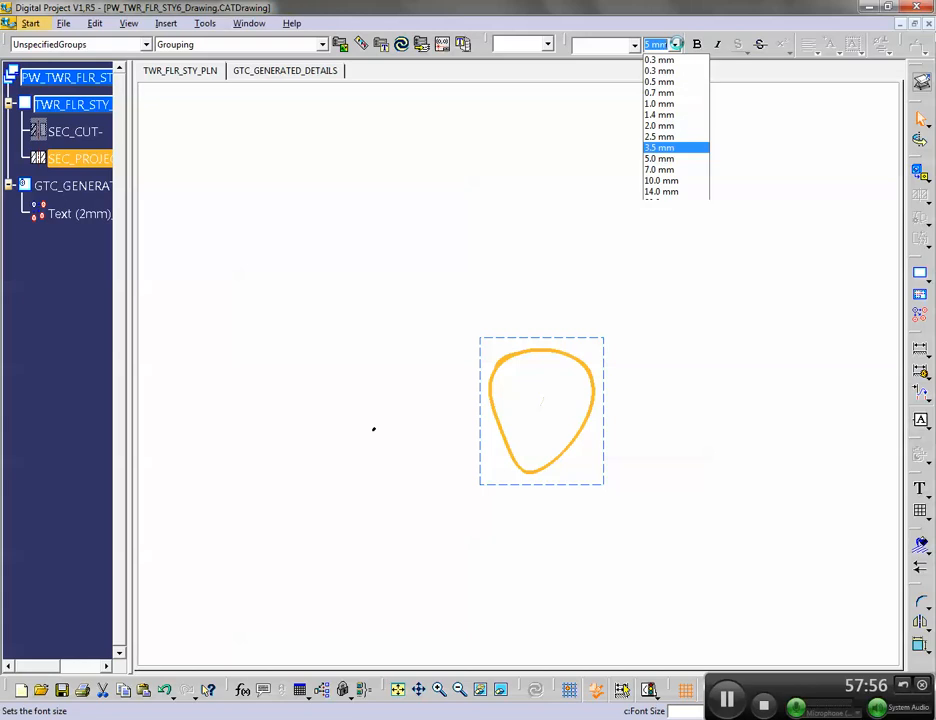
left_click(680, 93)
left_click(635, 45)
left_click(610, 65)
left_click(547, 44)
left_click(522, 60)
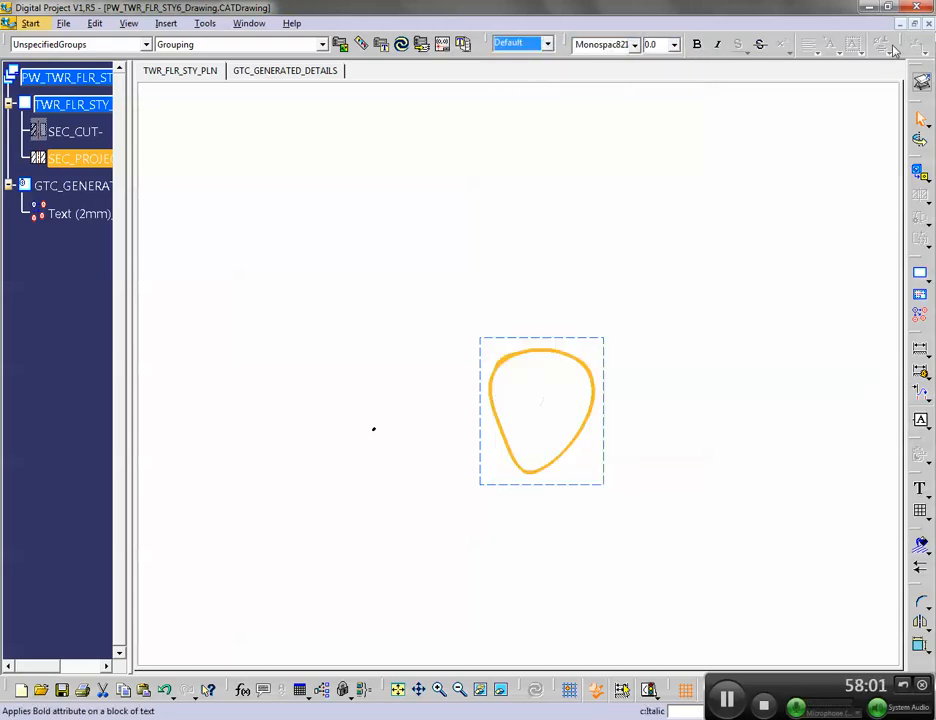
Undock the Dimension Properties, Numerical Properties and Graphic Properties toolbars over the drawing area
left_click_drag(710, 95, 678, 93)
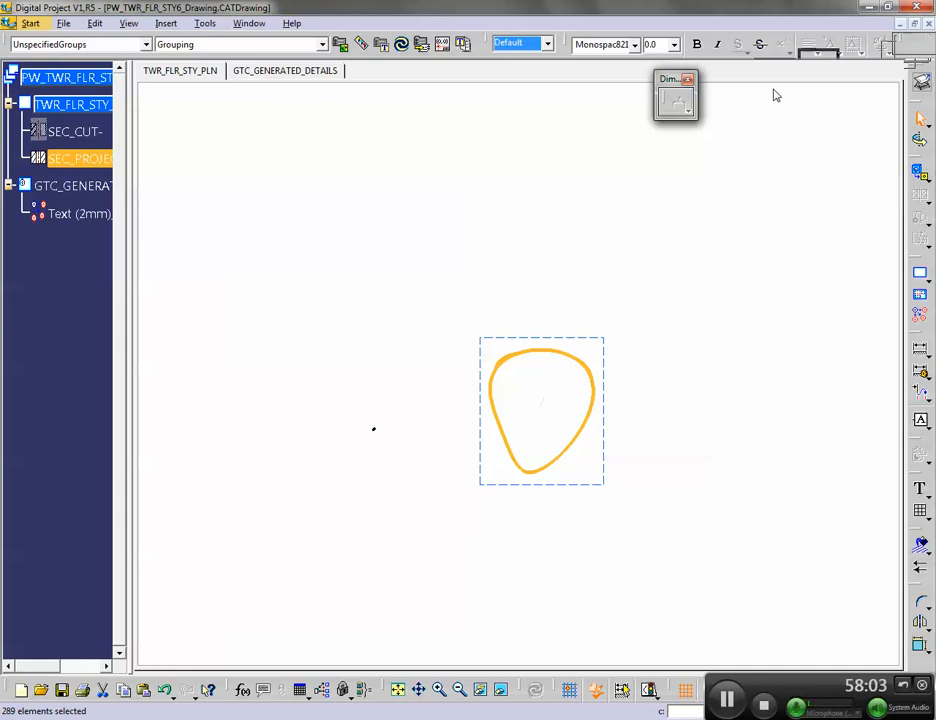
left_click_drag(806, 45, 598, 131)
left_click_drag(906, 43, 720, 146)
left_click_drag(818, 128, 645, 148)
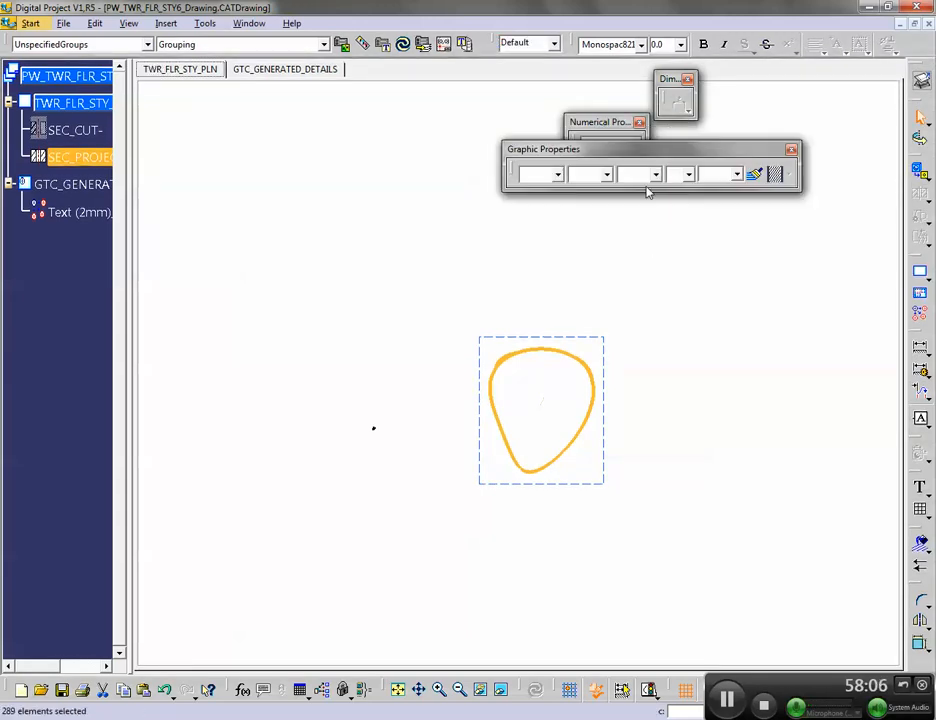
Change the color of the selected SEC_PROJECTION- linework to light grey and clear the selection
left_click(557, 175)
left_click(546, 262)
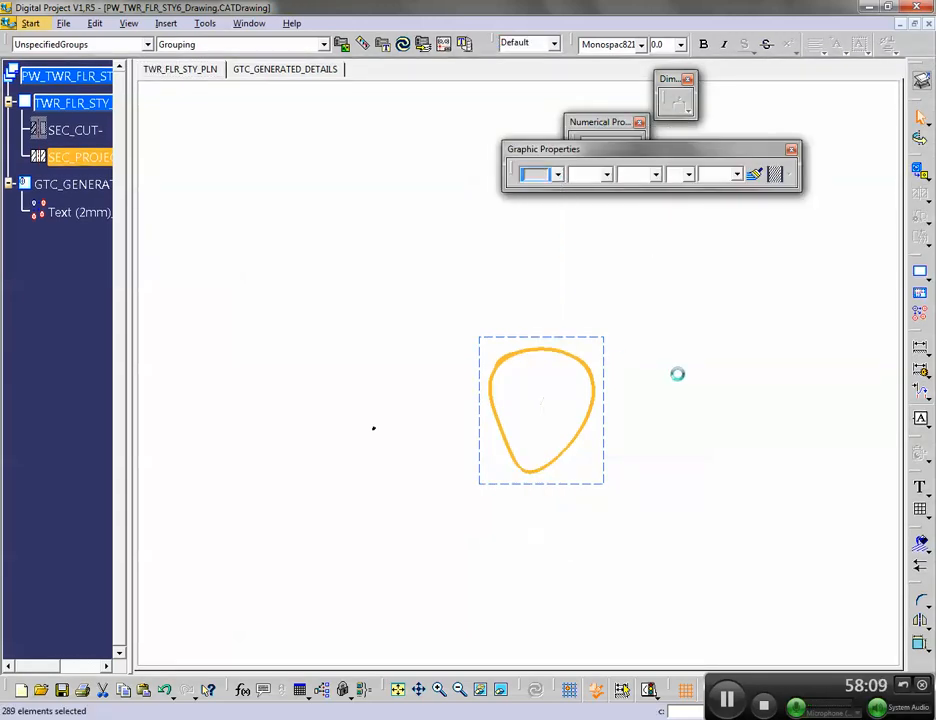
left_click(632, 412)
mouse_move(459, 511)
middle_mouse_down()
mouse_move(468, 440)
mouse_move(405, 422)
mouse_move(420, 354)
middle_mouse_up()
middle_click_drag(468, 357, 536, 409)
Show the SEC_CUT- view again and deselect it
right_click(74, 129)
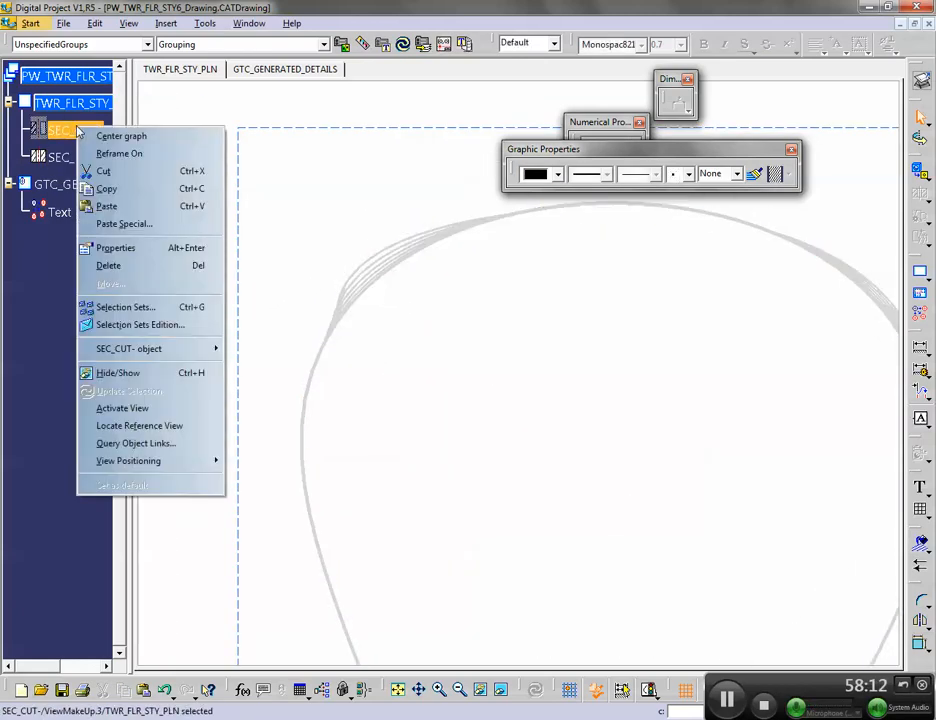
left_click(157, 374)
left_click(272, 302)
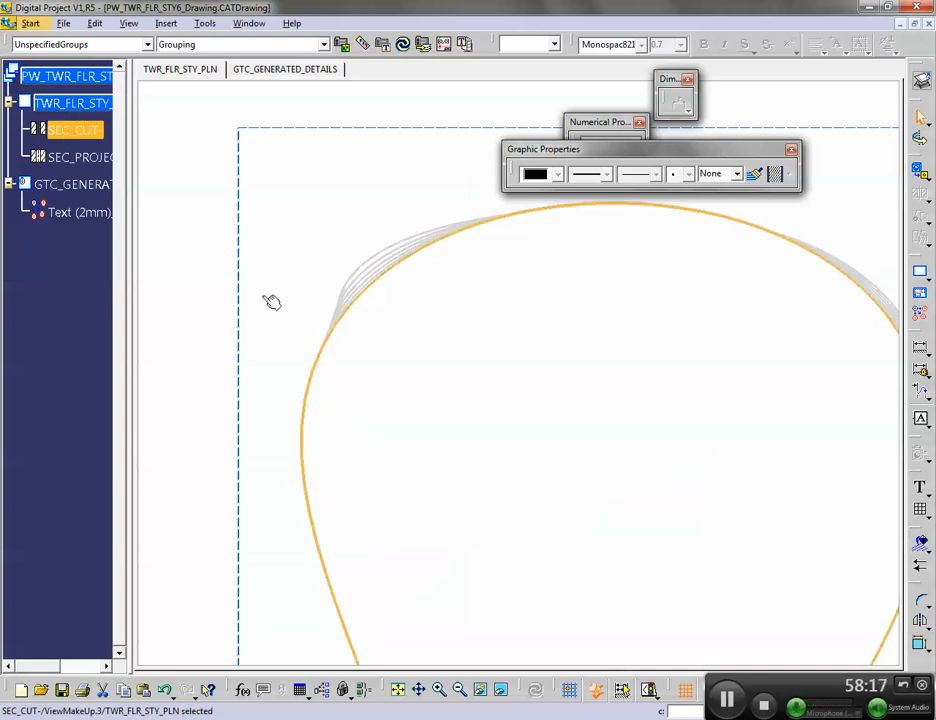
left_click(192, 319)
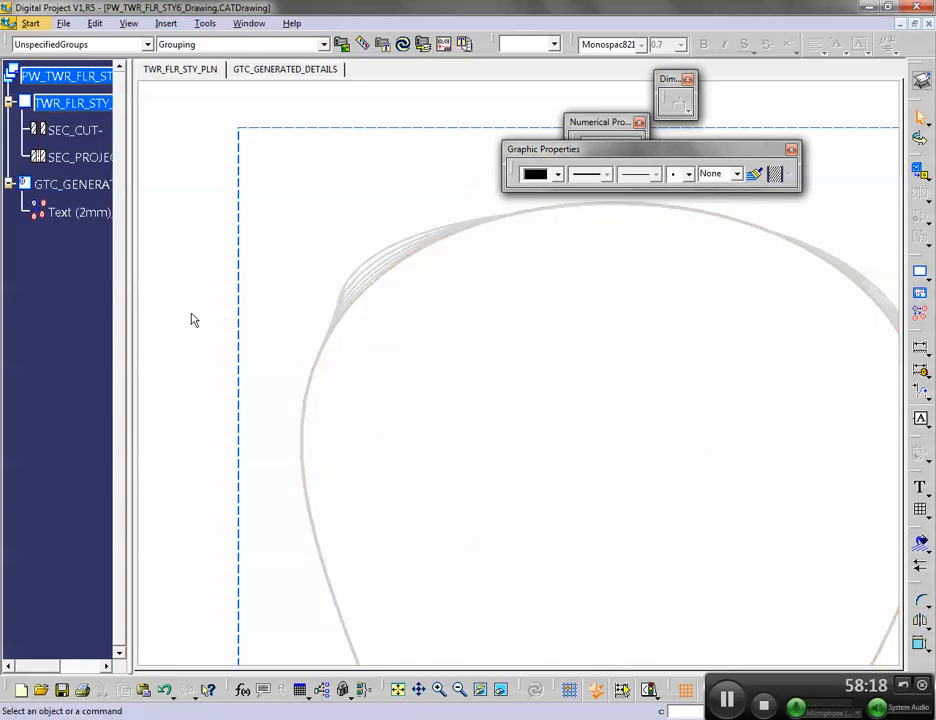
Try to superpose the SEC_CUT- view on the SEC_PROJECTION- view
right_click(76, 135)
mouse_move(182, 471)
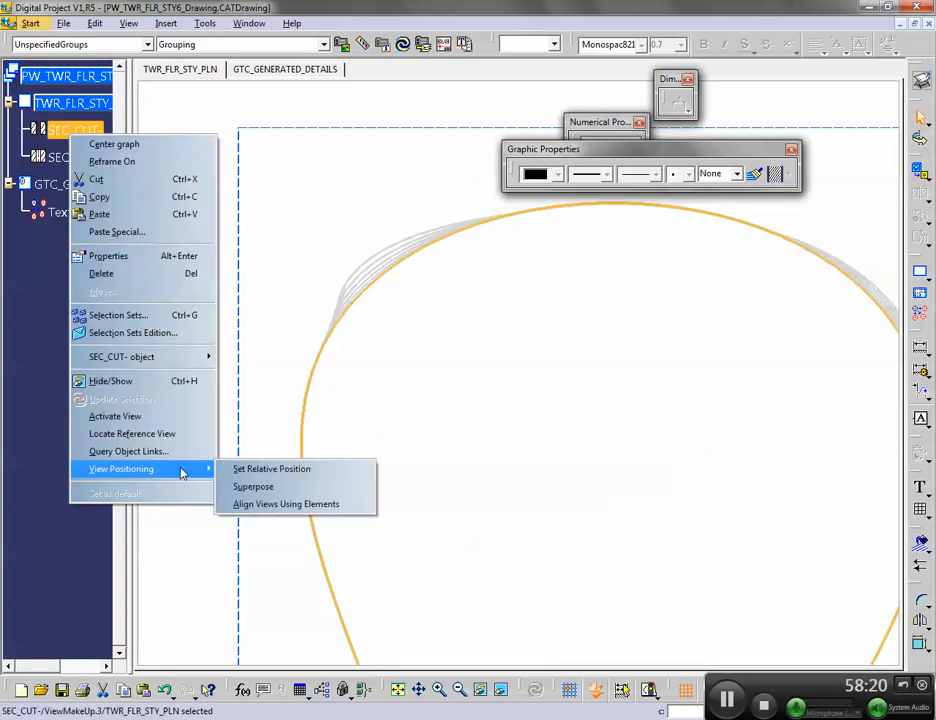
left_click(253, 486)
left_click(189, 265)
left_click(80, 156)
left_click(75, 132)
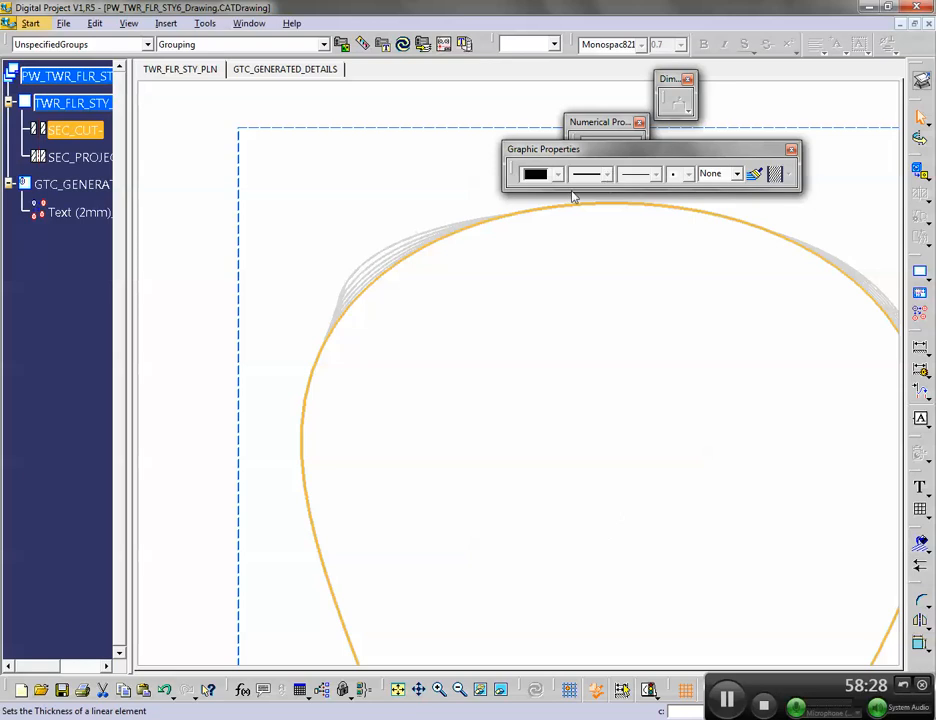
Check the properties of the SEC_PROJECTION- view and close them without making changes
right_click(58, 157)
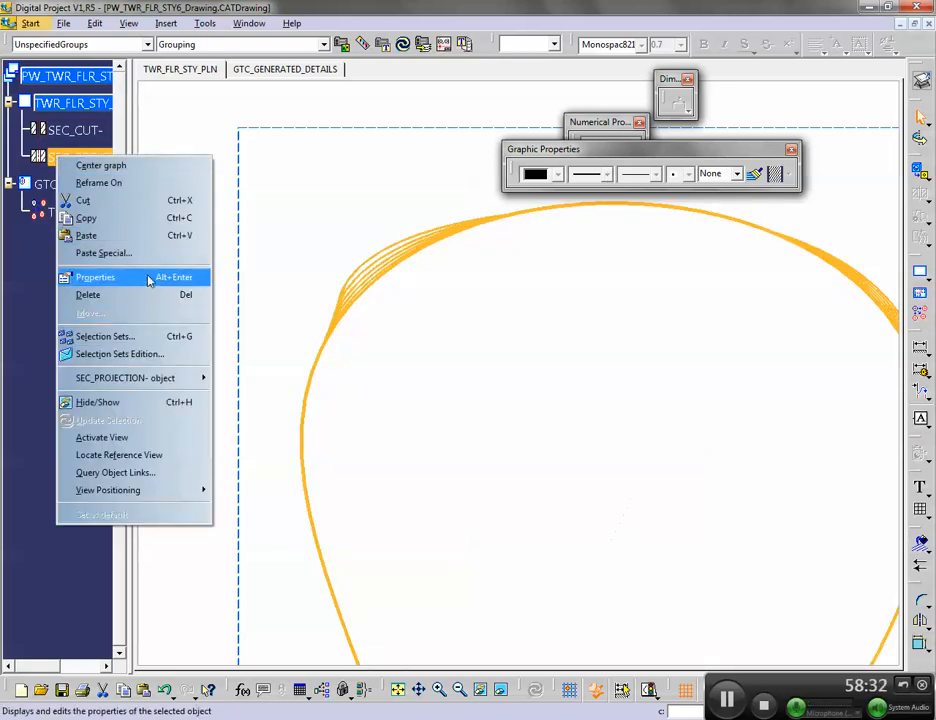
left_click(142, 278)
left_click(670, 437)
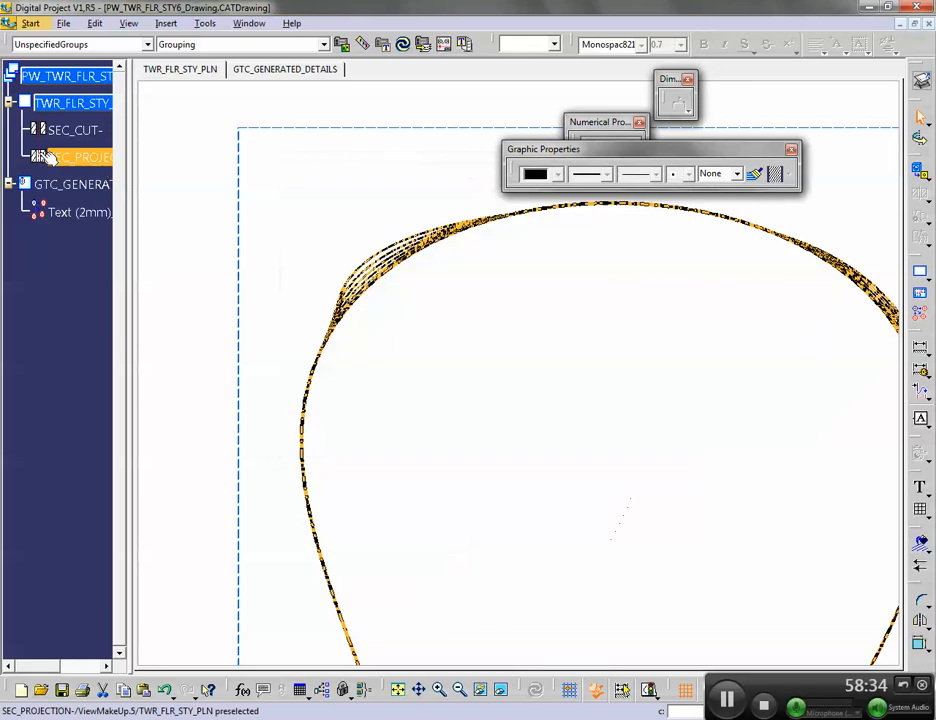
right_click(86, 158)
left_click(130, 280)
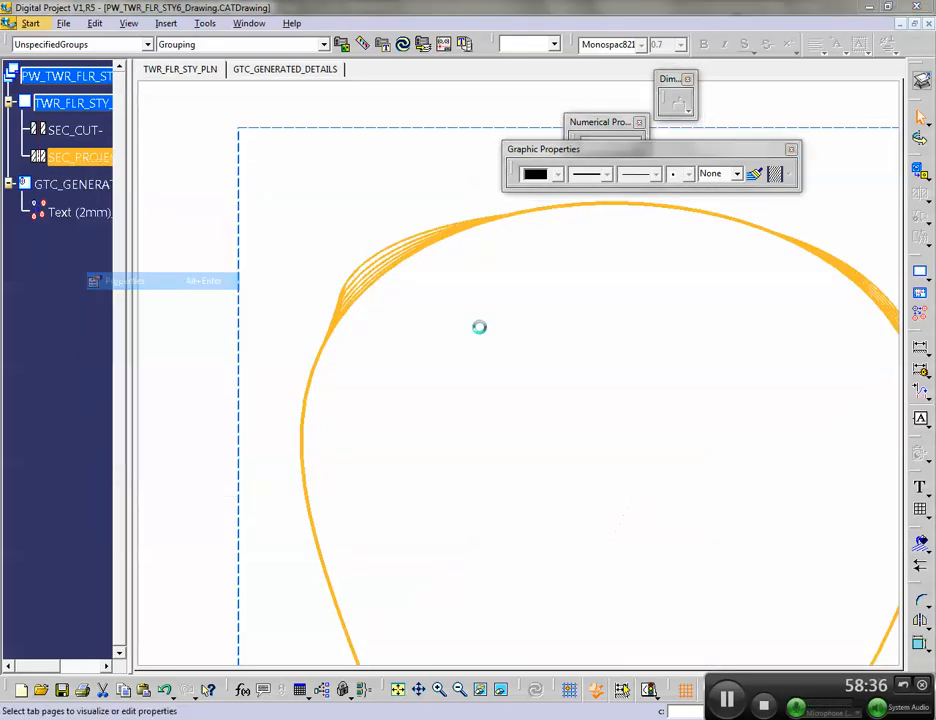
left_click(681, 435)
Hide the SEC_PROJECTION- view and restyle the selected SEC_CUT- linework in black with a thicker line
right_click(70, 158)
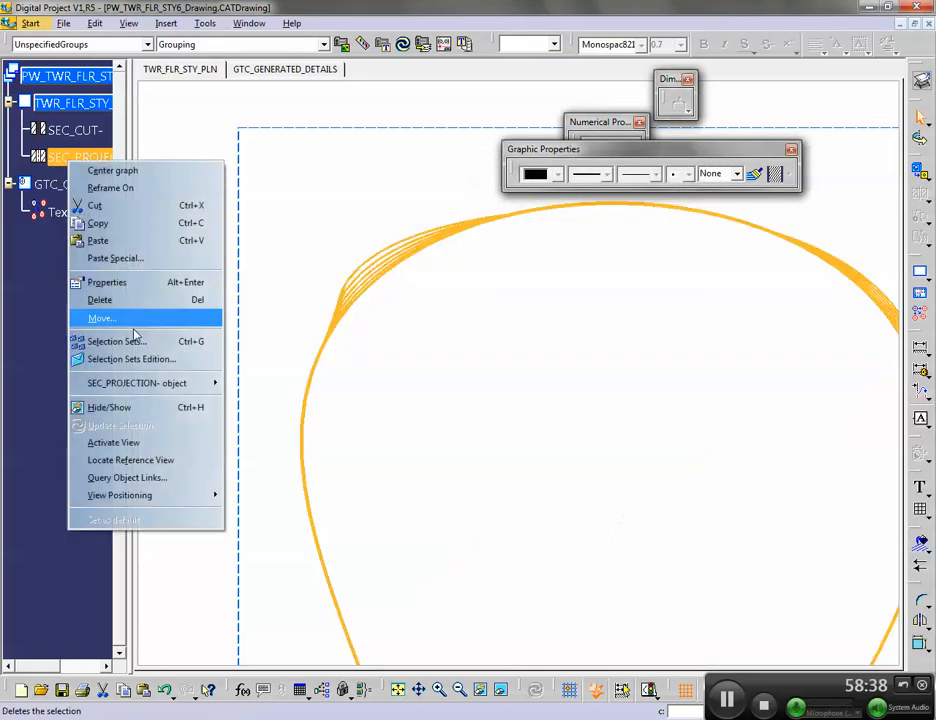
left_click(152, 410)
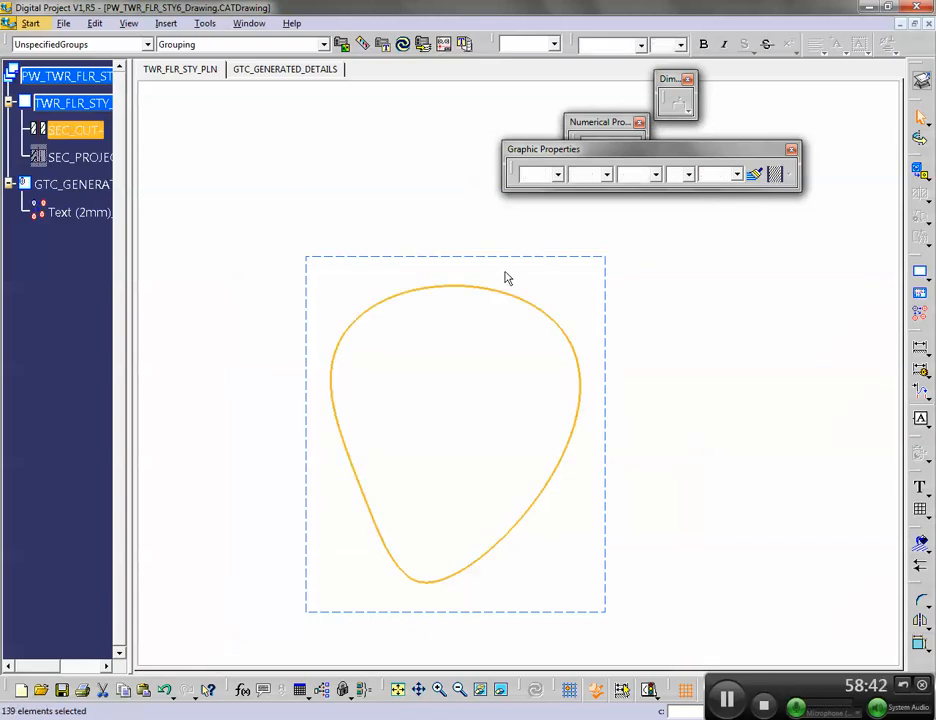
left_click(558, 175)
left_click(553, 193)
left_click(606, 175)
left_click(608, 242)
left_click(485, 263)
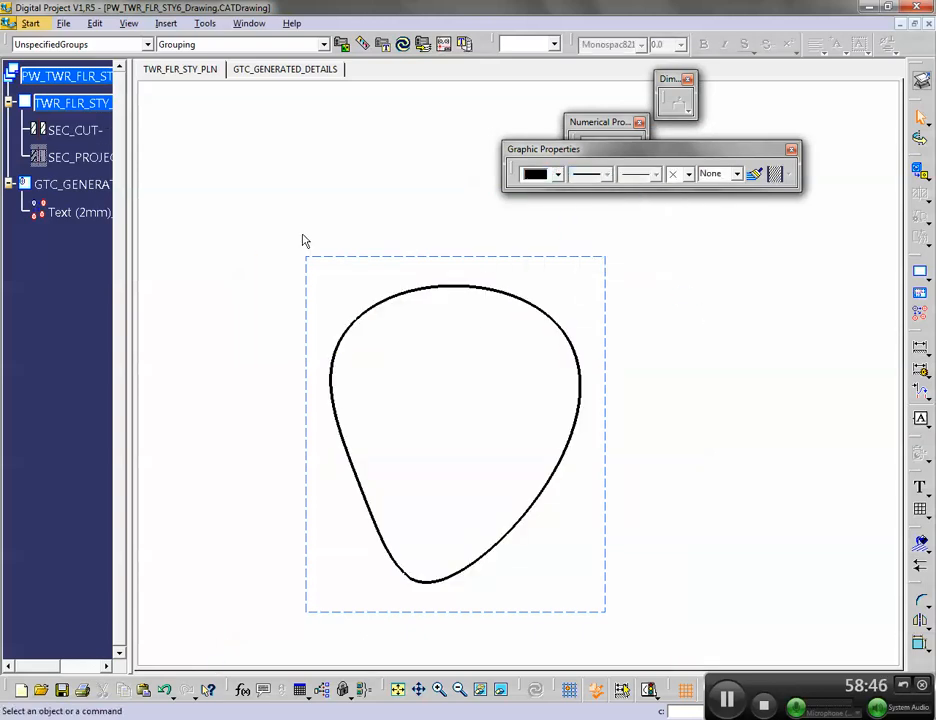
Show the SEC_PROJECTION- view again
right_click(64, 157)
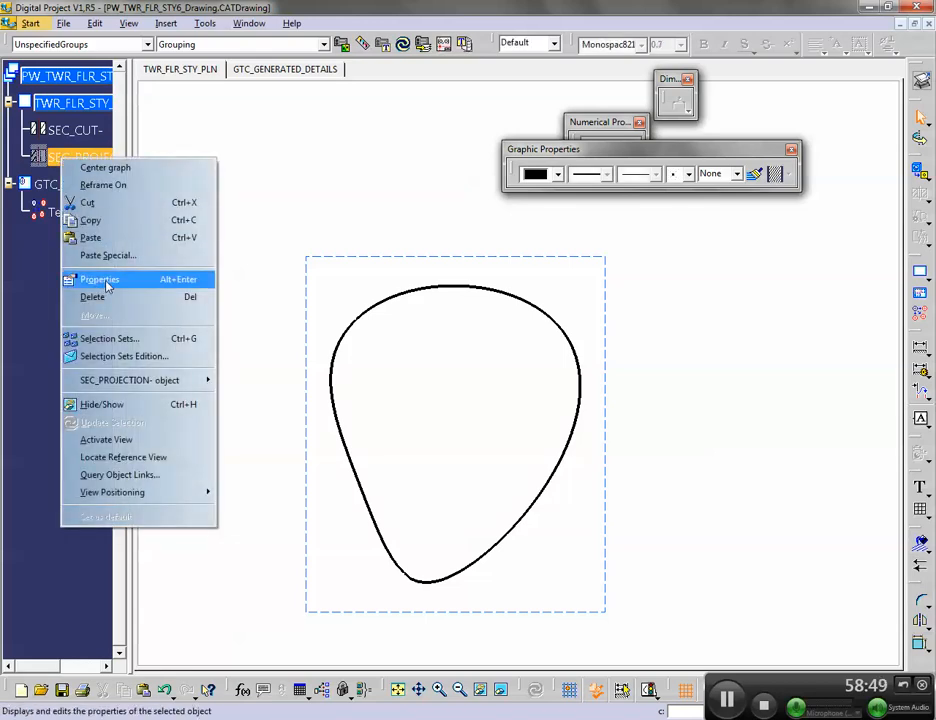
left_click(133, 405)
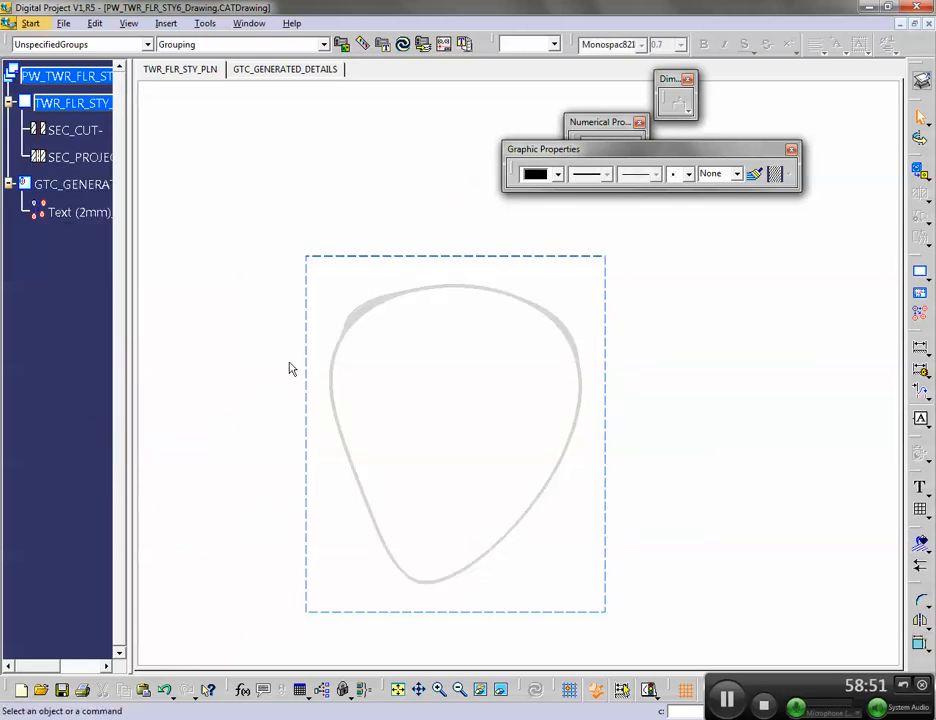
Examine how the SEC_CUT- outline overlaps the light grey SEC_PROJECTION- linework by highlighting the SEC_CUT- view and clearing the selection
left_click(72, 130)
left_click(196, 331)
left_click(72, 128)
mouse_move(196, 311)
middle_mouse_down()
mouse_move(203, 319)
mouse_move(146, 268)
mouse_move(268, 277)
middle_mouse_up()
left_click(224, 260)
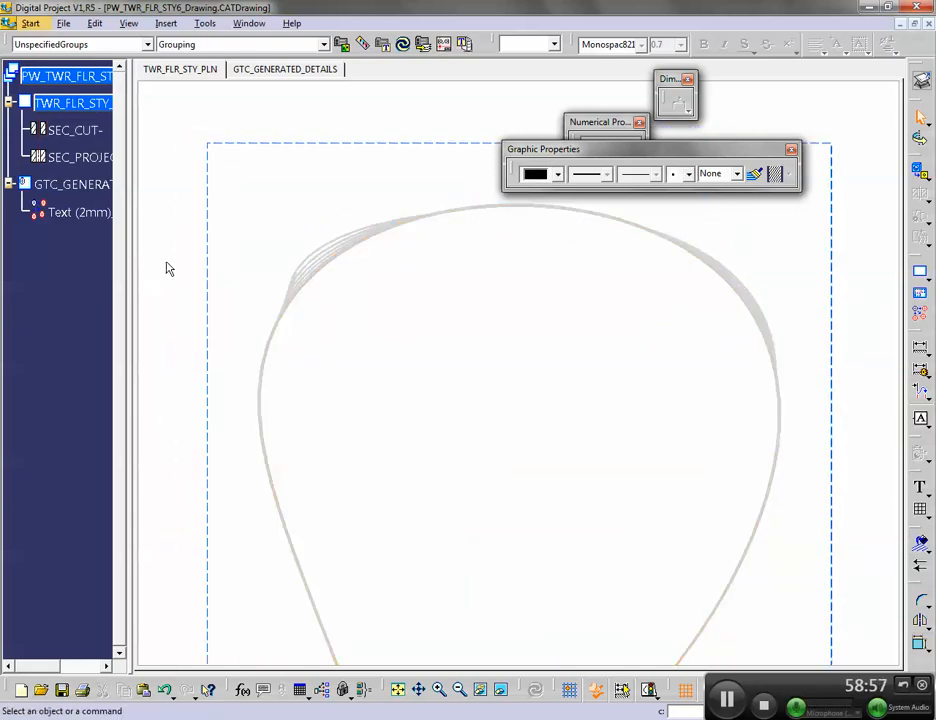
left_click(71, 138)
left_click(167, 329)
mouse_move(405, 257)
middle_mouse_down()
mouse_move(423, 332)
mouse_move(401, 268)
middle_mouse_up()
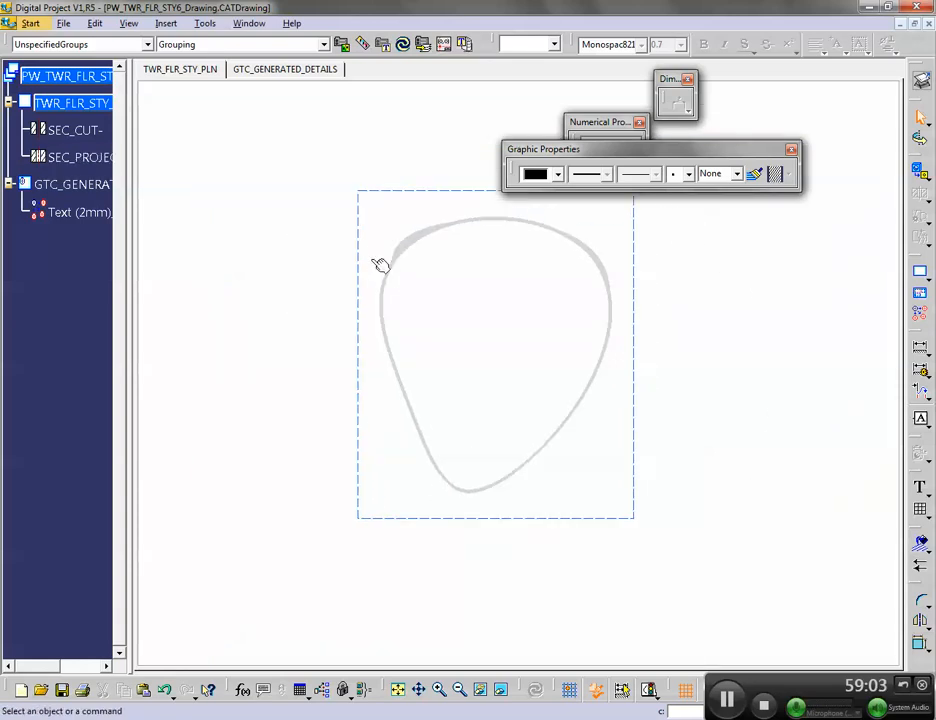
left_click(75, 133)
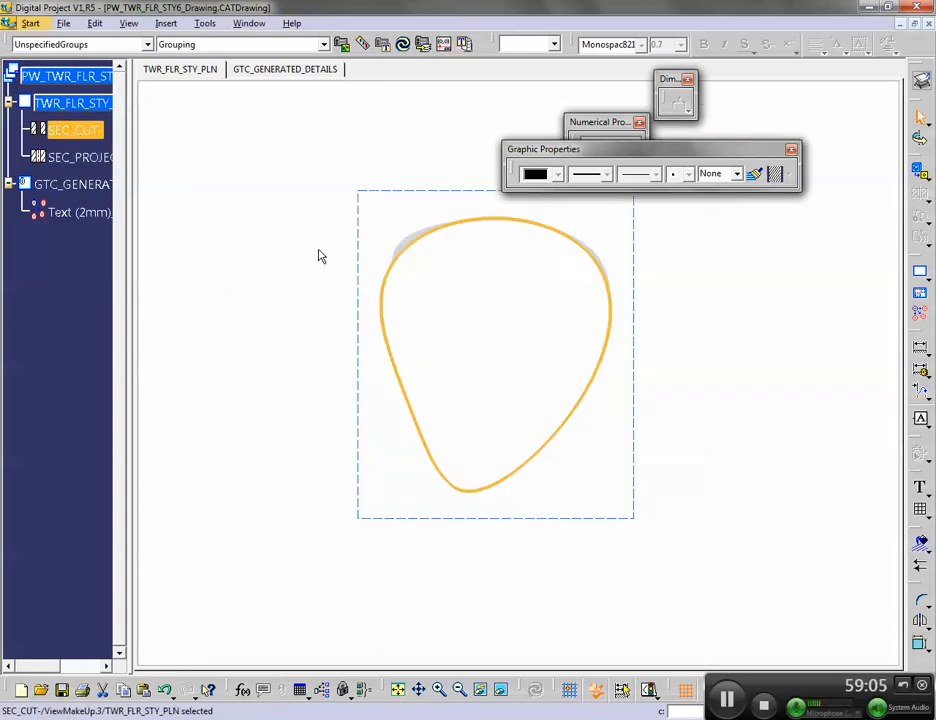
left_click(303, 373)
mouse_move(353, 390)
middle_mouse_down()
mouse_move(399, 426)
mouse_move(365, 367)
mouse_move(462, 422)
mouse_move(418, 334)
mouse_move(439, 411)
mouse_move(419, 340)
mouse_move(533, 466)
mouse_move(372, 395)
mouse_move(483, 533)
mouse_move(420, 319)
mouse_move(257, 300)
middle_mouse_up()
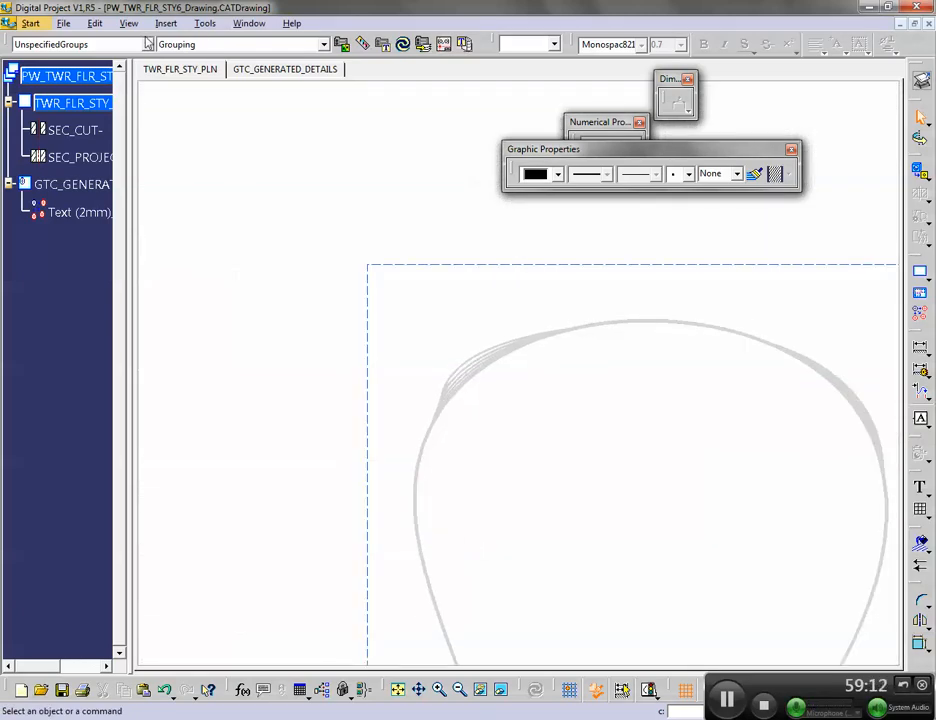
Switch to the open PW_TWR_FLR_STY28_Drawing.CATDrawing document and display its floor plan views
left_click(249, 23)
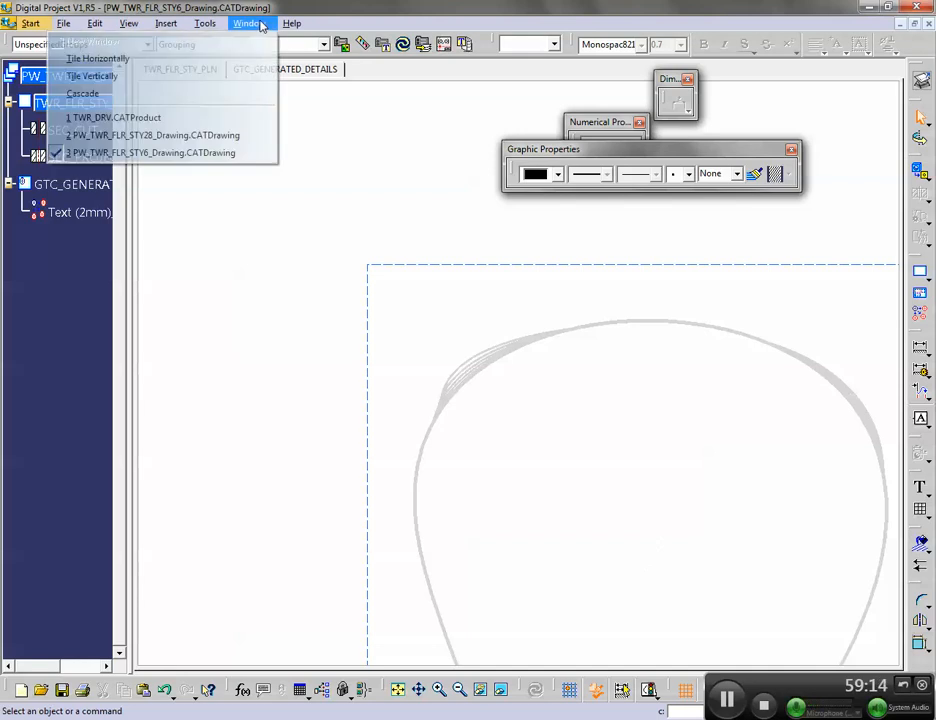
left_click(169, 135)
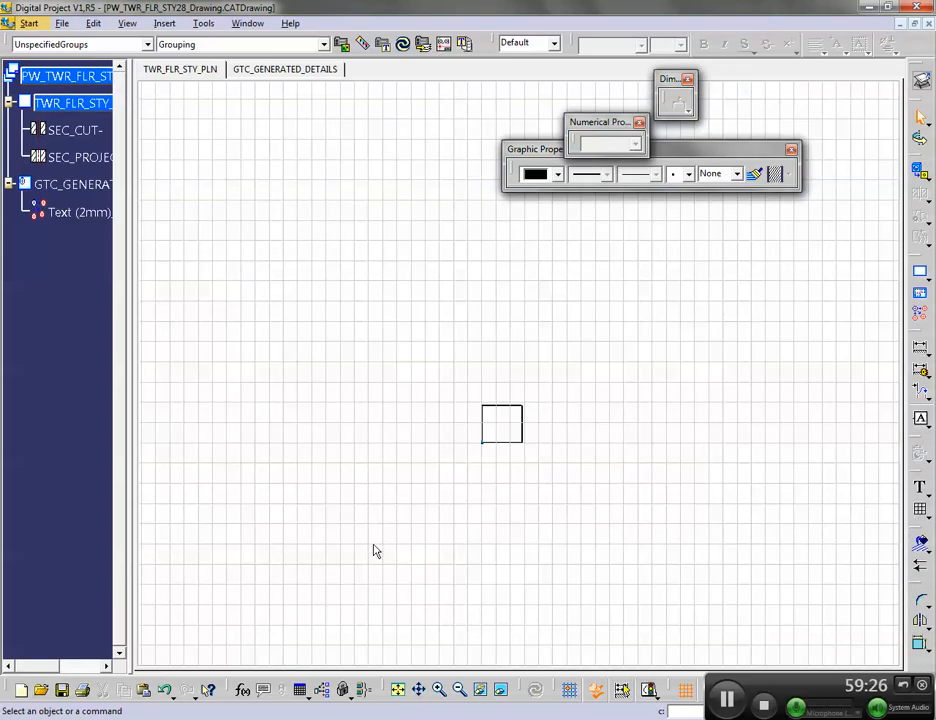
left_click(397, 690)
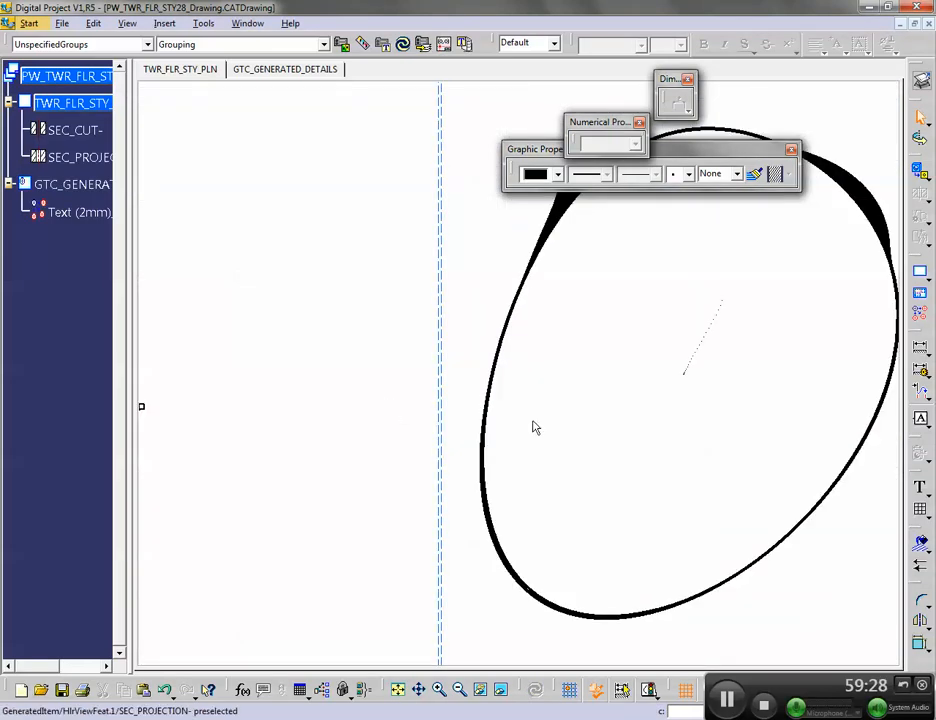